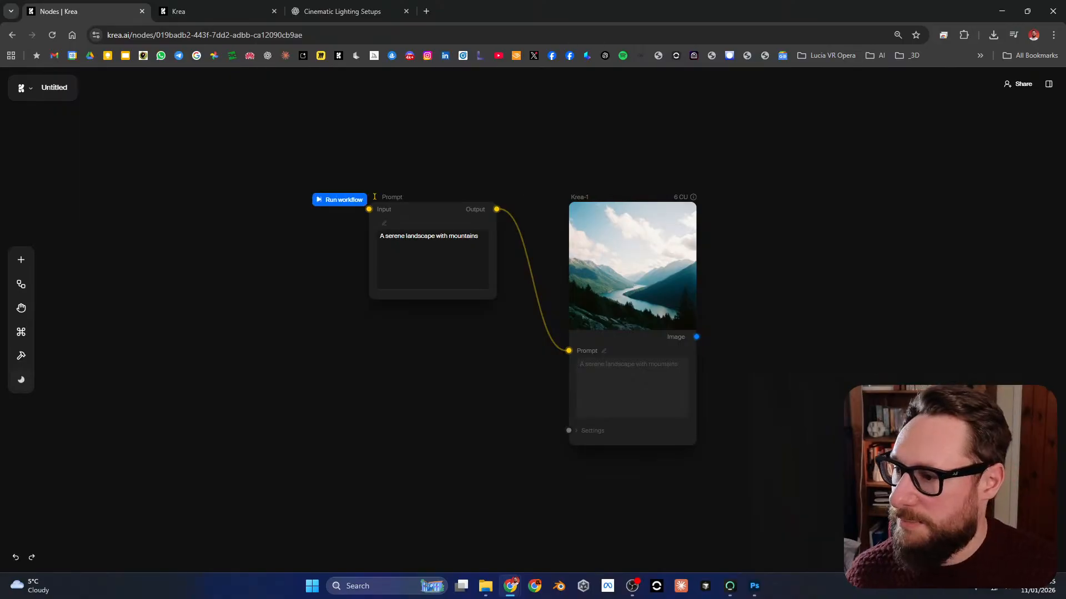
Step: Spread the Prompt and Krea-1 nodes farther apart on the canvas
{"action": "left_click_drag", "start_coordinate": [375, 197], "coordinate": [343, 212]}
{"action": "double_click", "coordinate": [389, 252]}
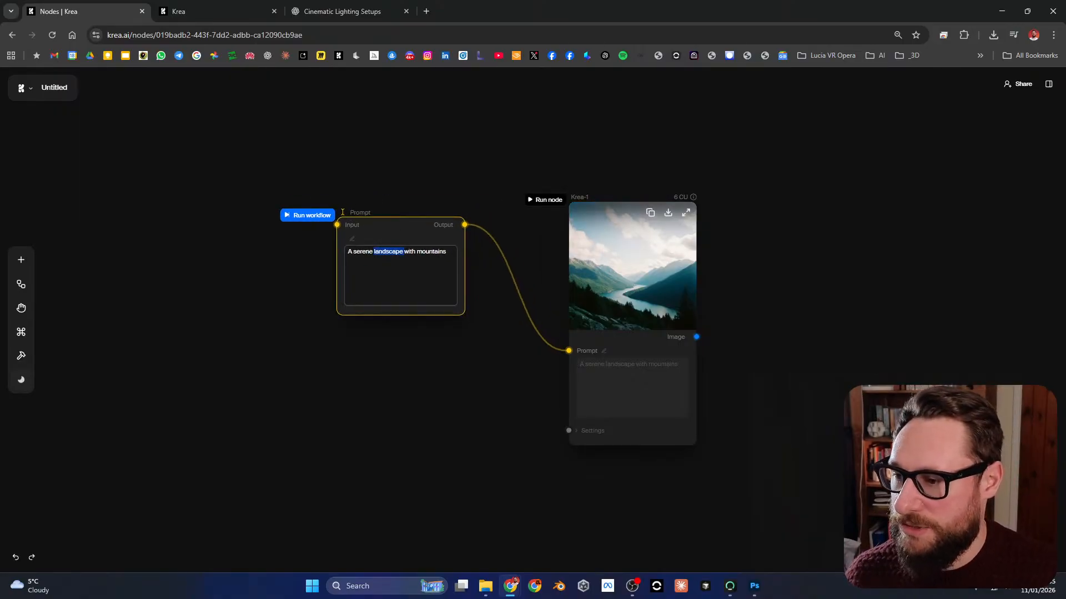
{"action": "left_click", "coordinate": [632, 267]}
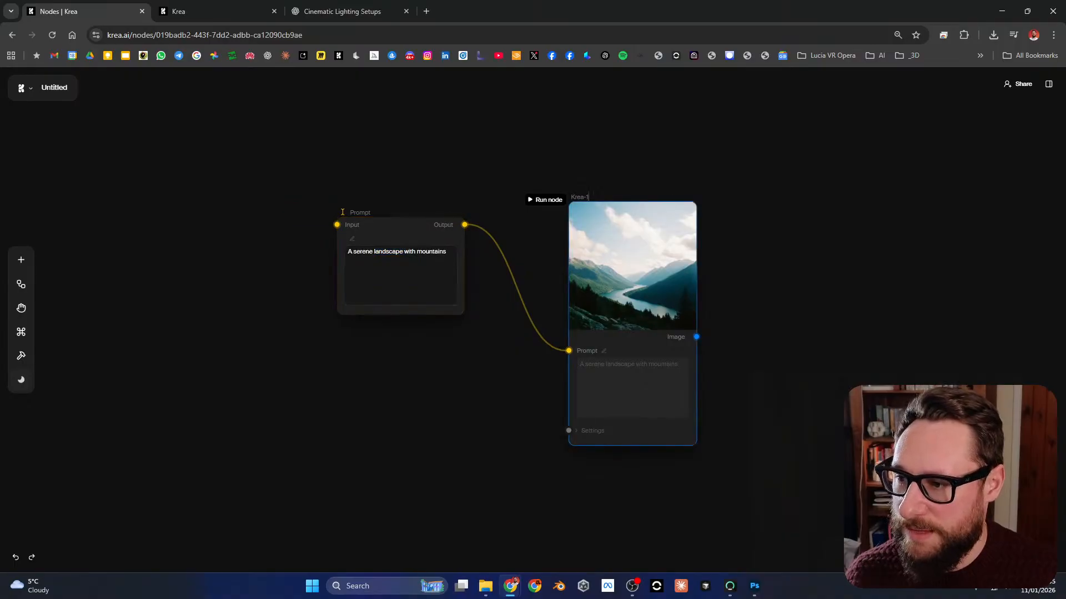
{"action": "left_click", "coordinate": [744, 266]}
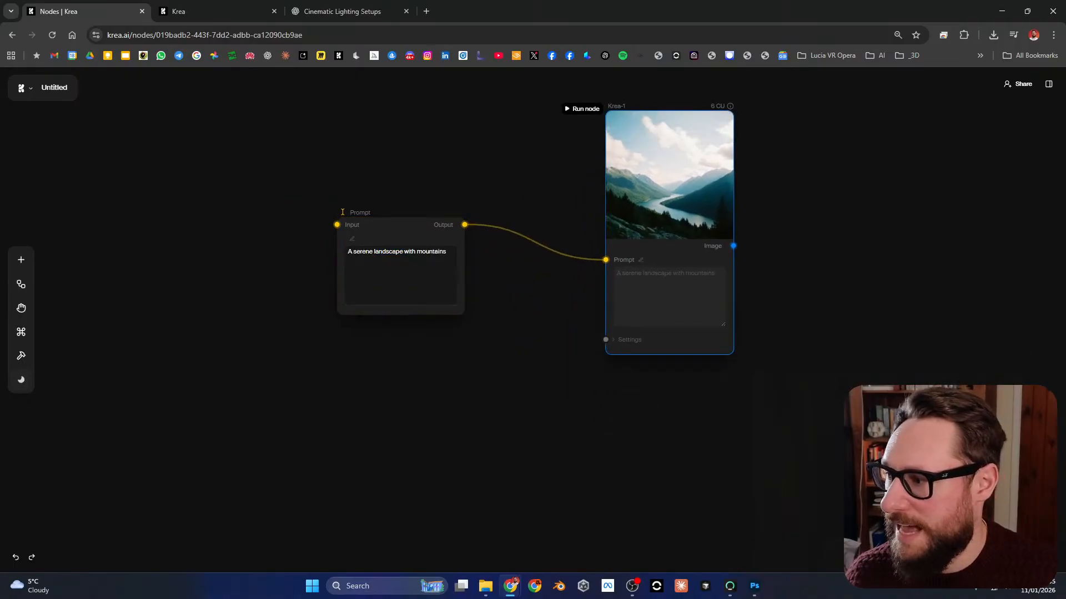
{"action": "left_click_drag", "start_coordinate": [343, 212], "coordinate": [307, 195]}
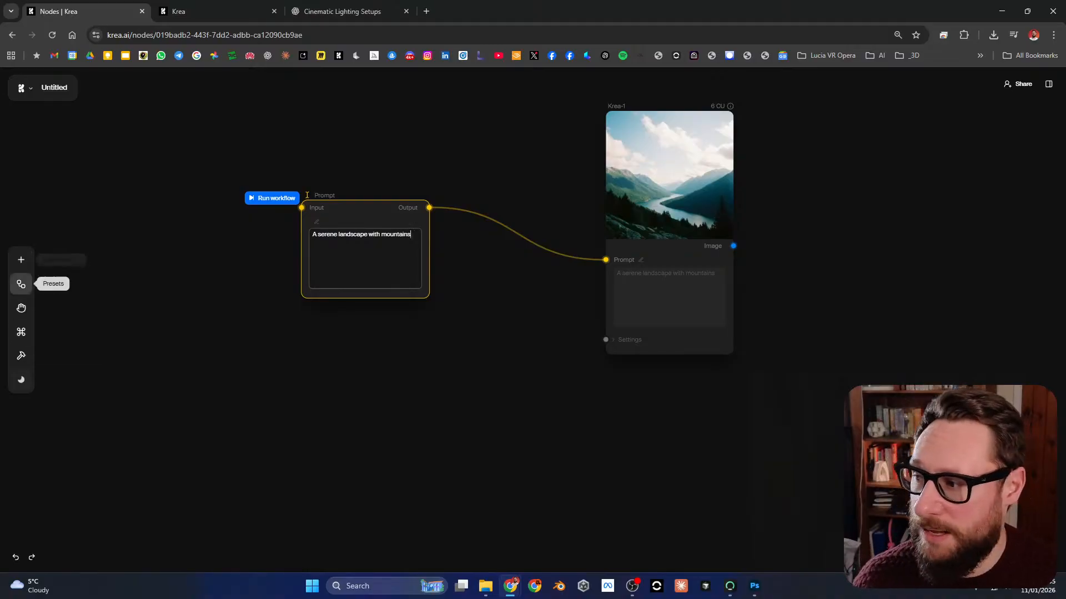
Step: Look through the workflow presets, and try the hand mode before returning to select mode
{"action": "left_click", "coordinate": [21, 284]}
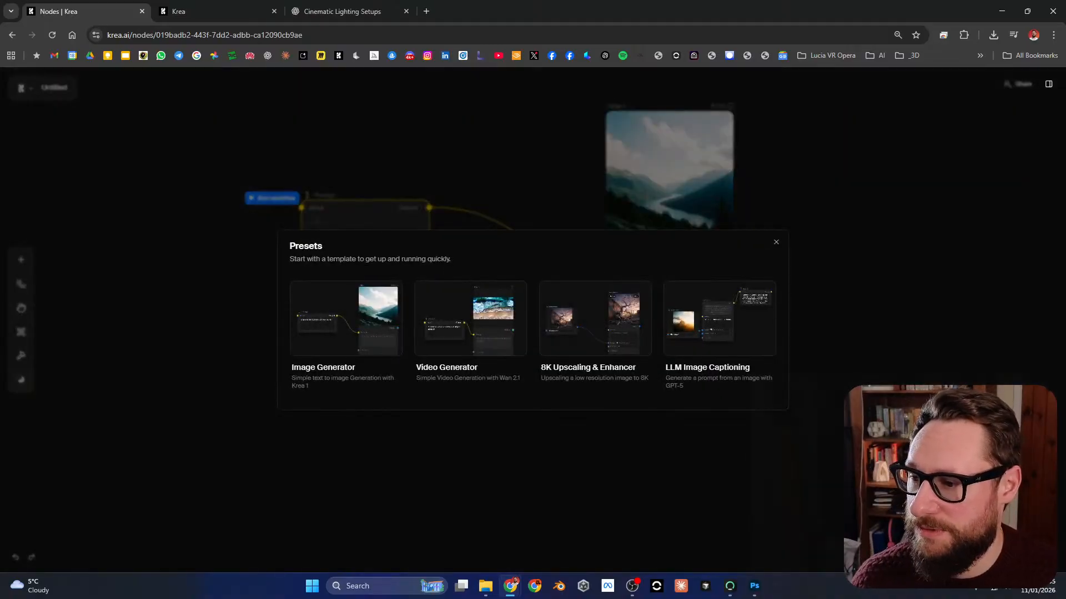
{"action": "key", "text": "Escape"}
{"action": "left_click", "coordinate": [21, 308]}
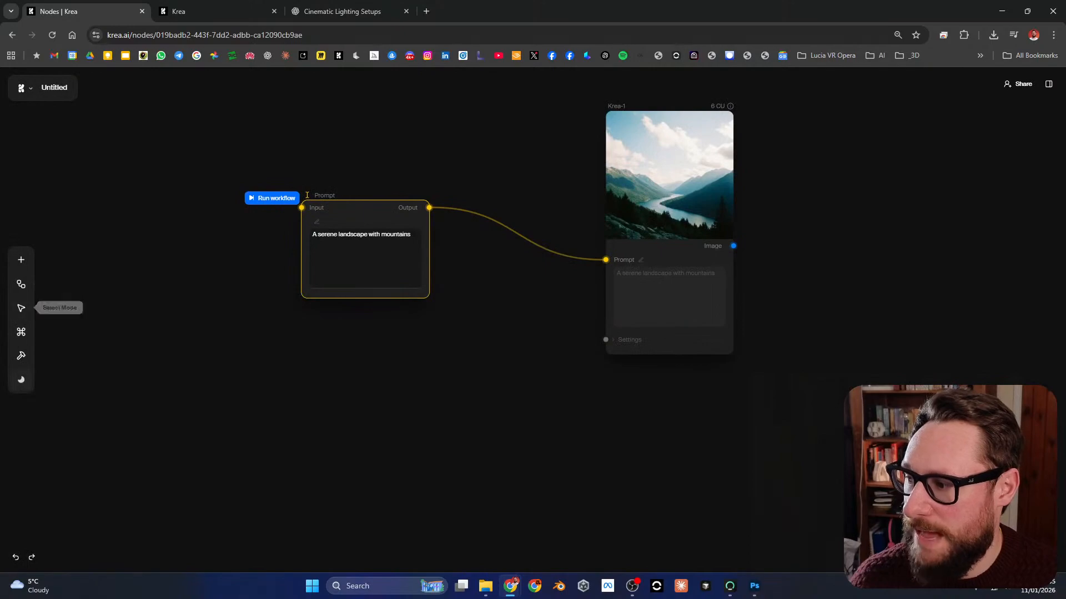
{"action": "left_click", "coordinate": [473, 333]}
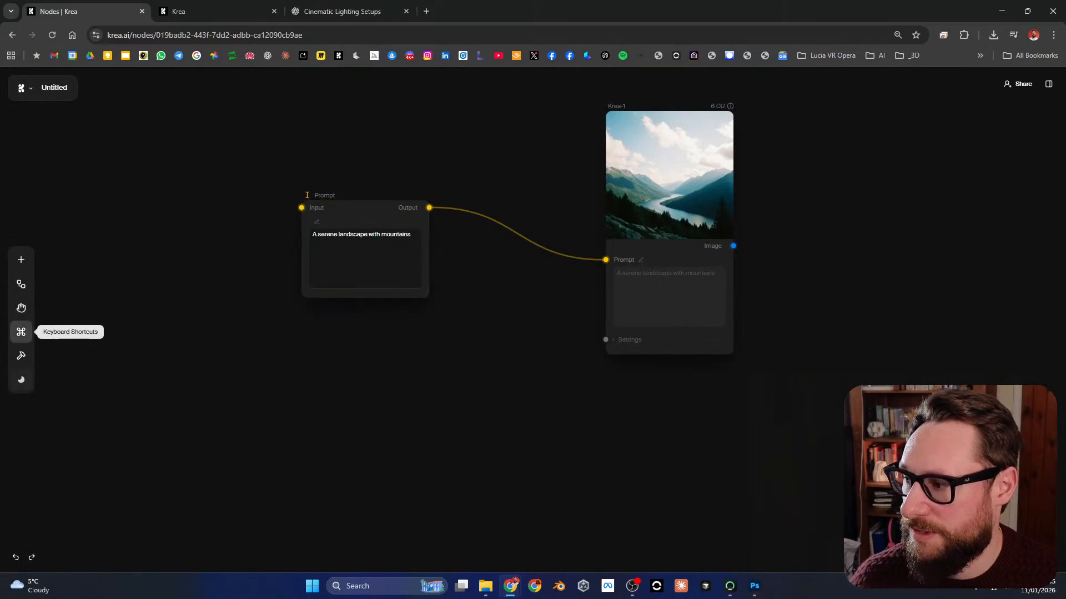
Step: View the keyboard shortcuts and try the light canvas theme before restoring the dark one
{"action": "left_click", "coordinate": [21, 332]}
{"action": "left_click", "coordinate": [21, 332]}
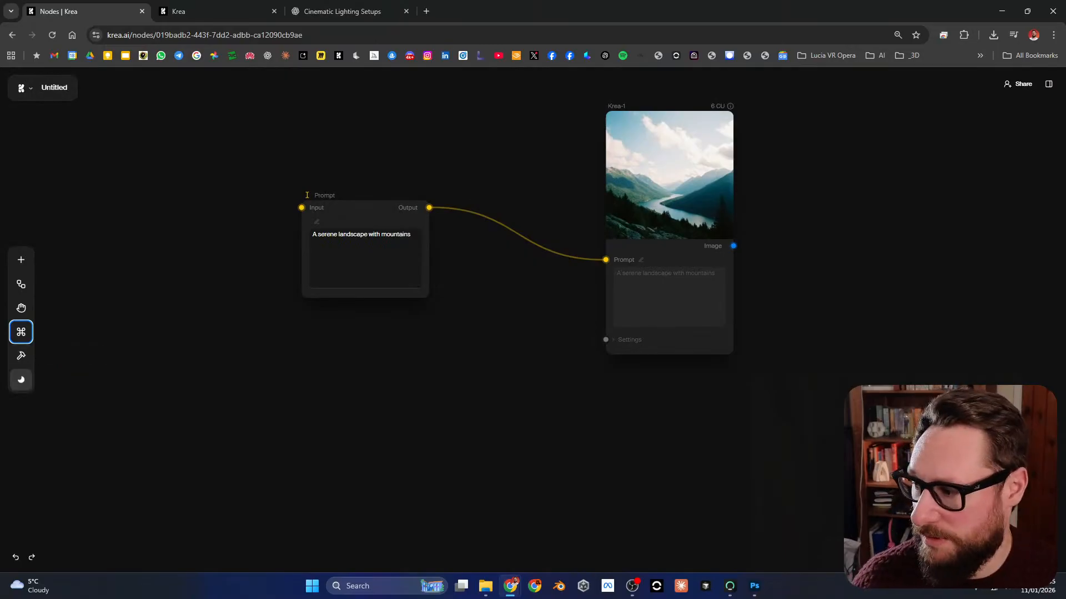
{"action": "left_click", "coordinate": [21, 379]}
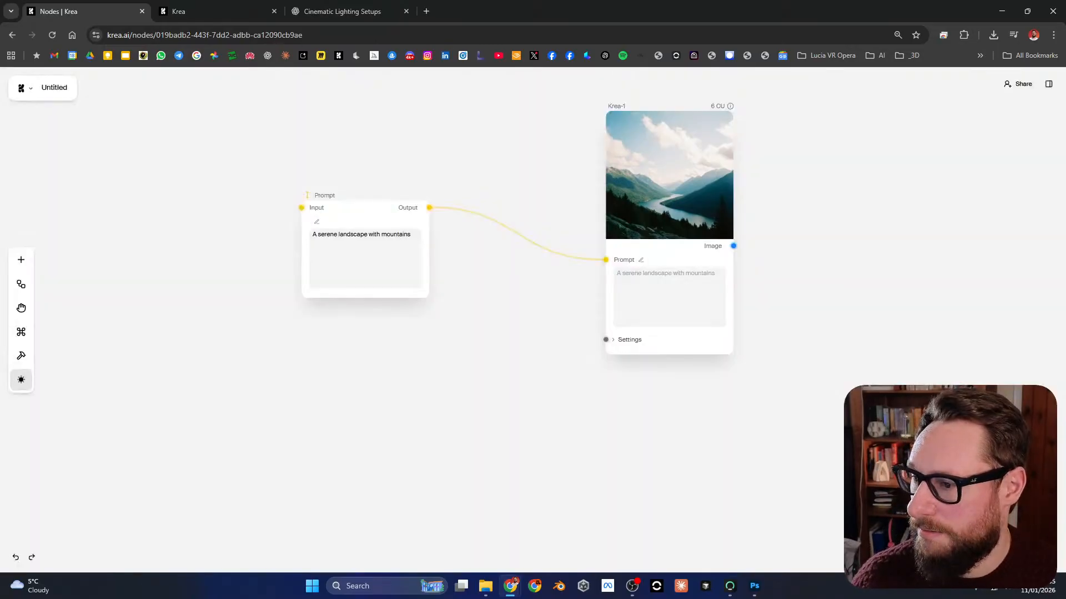
{"action": "left_click", "coordinate": [21, 379]}
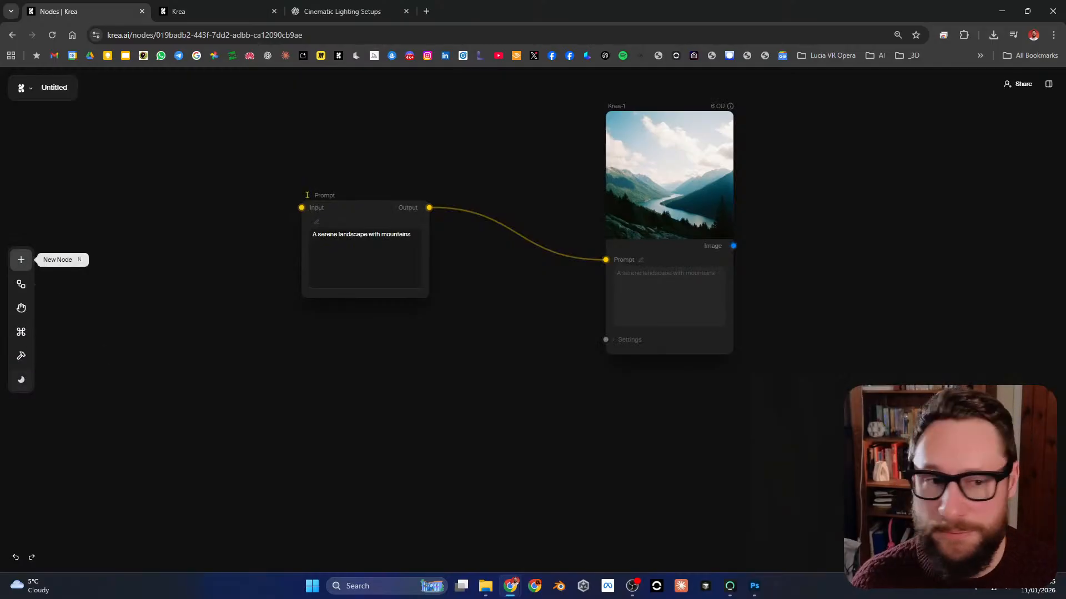
Step: Add a Nano Banana Pro node and place it to the right of the Krea-1 node
{"action": "left_click", "coordinate": [21, 259]}
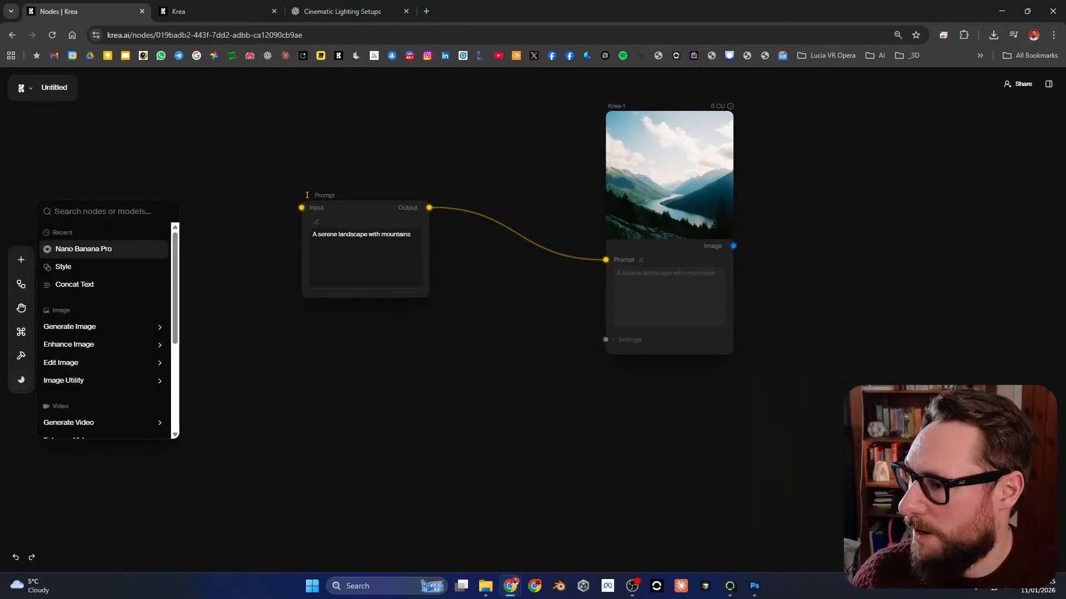
{"action": "mouse_move", "coordinate": [104, 249]}
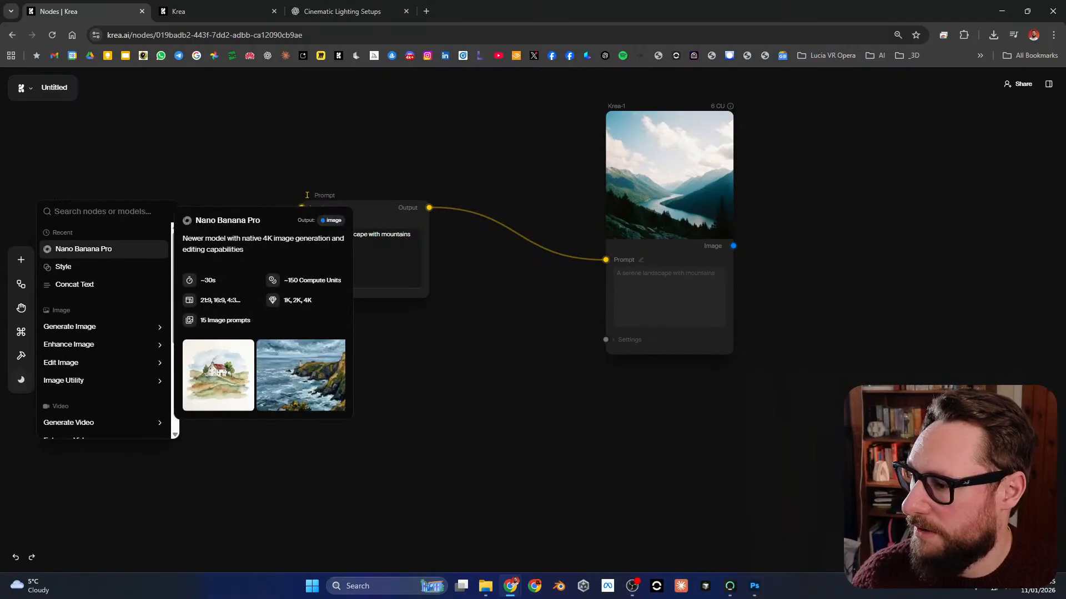
{"action": "left_click", "coordinate": [104, 250]}
{"action": "left_click_drag", "start_coordinate": [95, 233], "coordinate": [810, 141]}
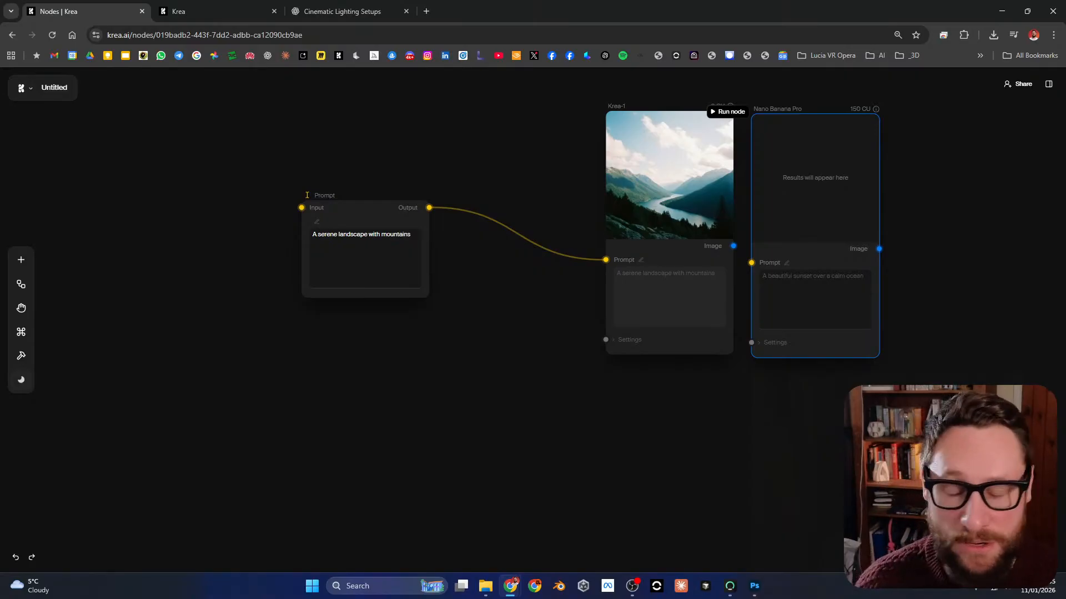
{"action": "left_click_drag", "start_coordinate": [815, 177], "coordinate": [818, 251]}
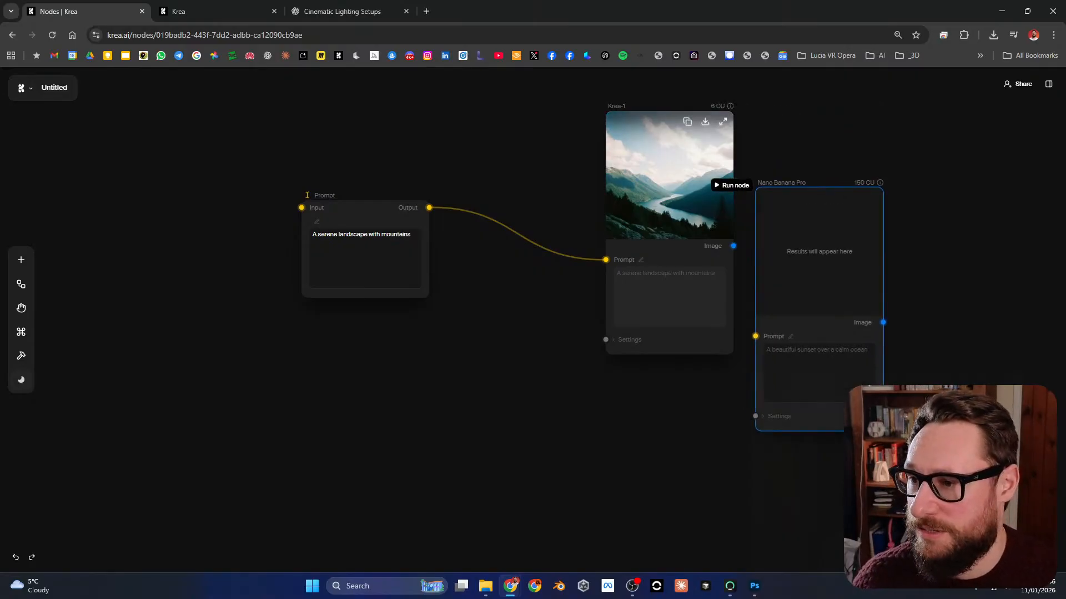
Step: Delete the Krea-1 node from the workflow
{"action": "left_click_drag", "start_coordinate": [669, 175], "coordinate": [625, 181]}
{"action": "left_click_drag", "start_coordinate": [816, 244], "coordinate": [789, 242]}
{"action": "left_click_drag", "start_coordinate": [657, 178], "coordinate": [626, 167]}
{"action": "right_click", "coordinate": [626, 167]}
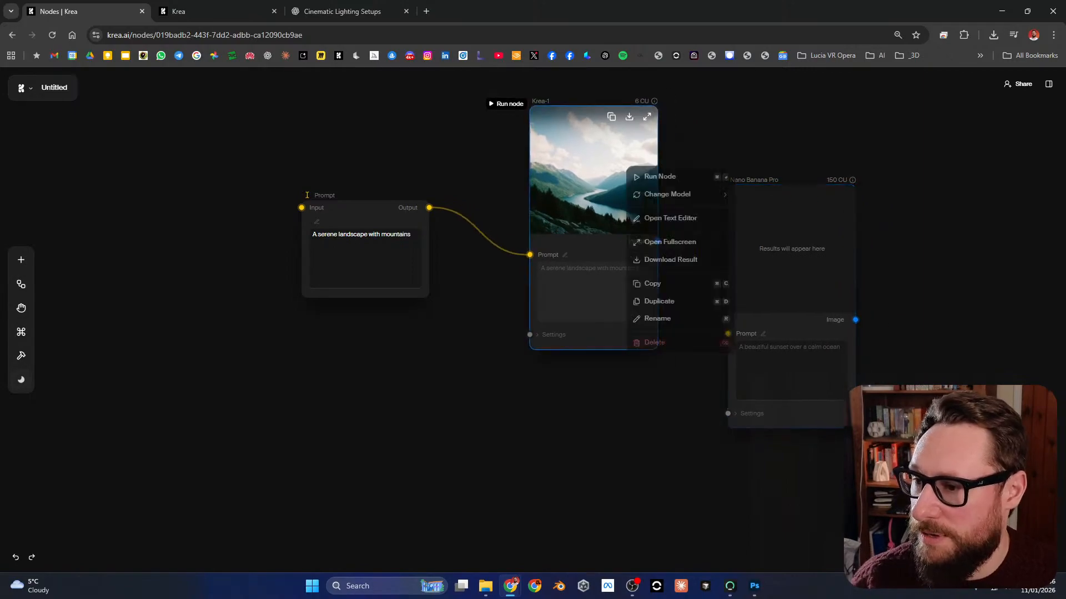
{"action": "left_click", "coordinate": [656, 348]}
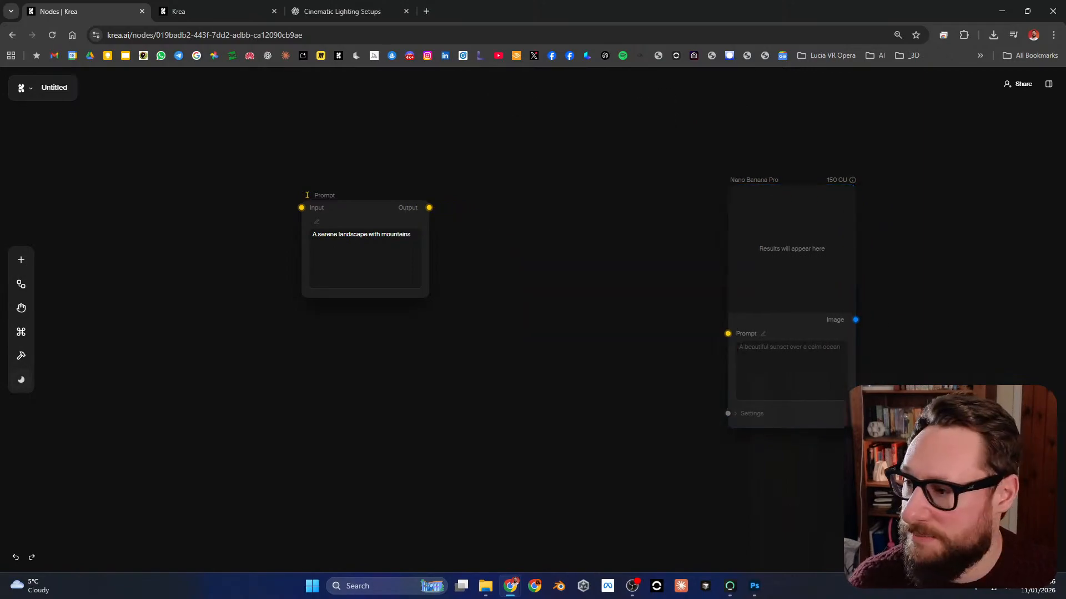
Step: Connect the Prompt node's output to the Nano Banana Pro node's Prompt input and expand that node's settings
{"action": "left_click_drag", "start_coordinate": [429, 208], "coordinate": [728, 334]}
{"action": "left_click_drag", "start_coordinate": [777, 294], "coordinate": [568, 247]}
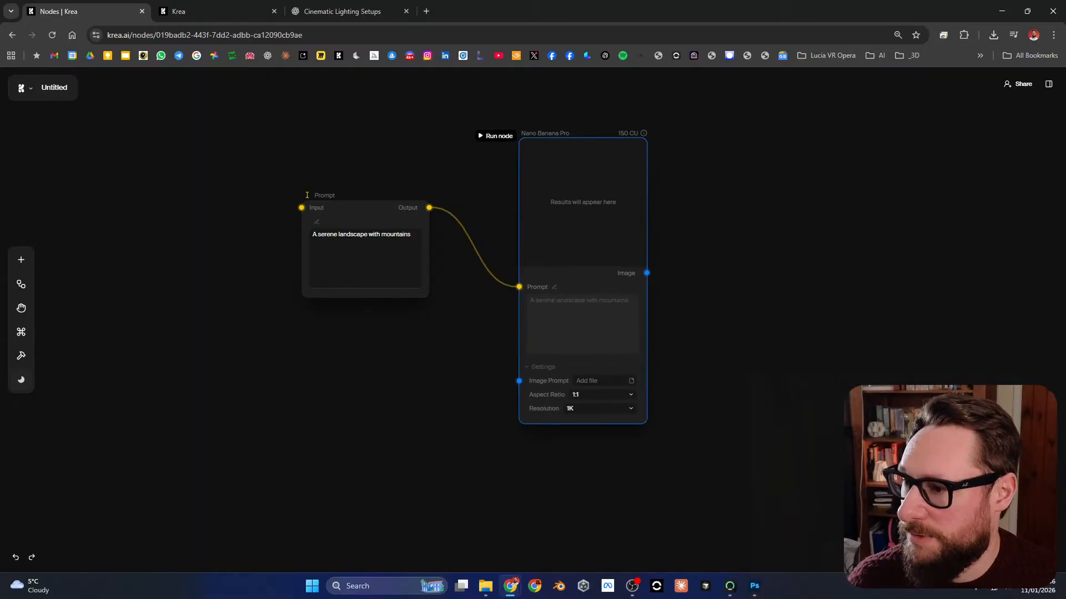
Step: Arrange the Prompt node to the upper left of the Nano Banana Pro node, leaving free space beneath it
{"action": "left_click_drag", "start_coordinate": [307, 195], "coordinate": [439, 196]}
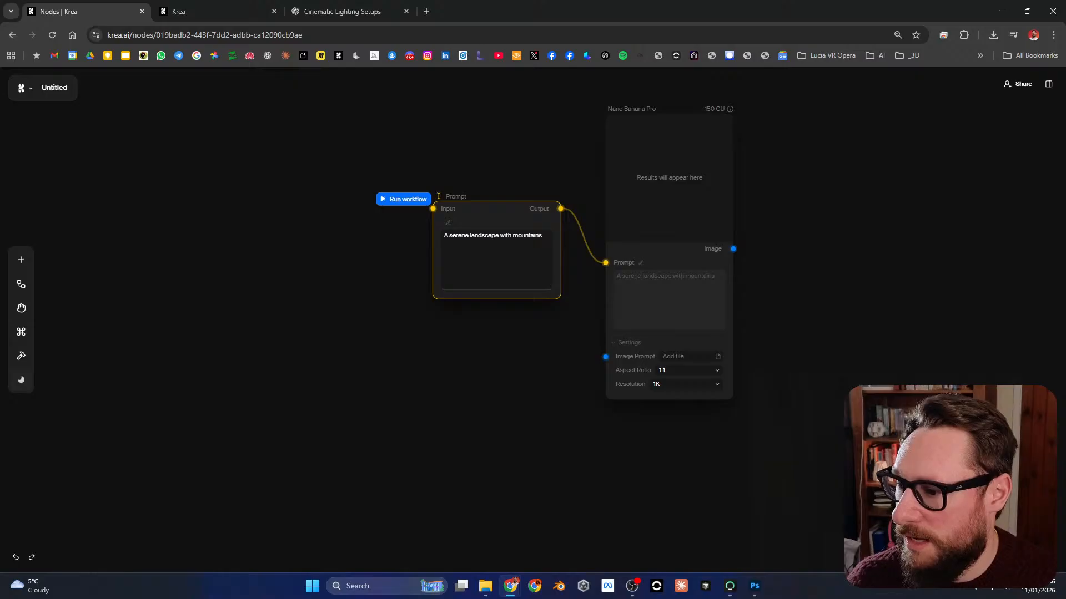
{"action": "left_click_drag", "start_coordinate": [633, 238], "coordinate": [627, 293]}
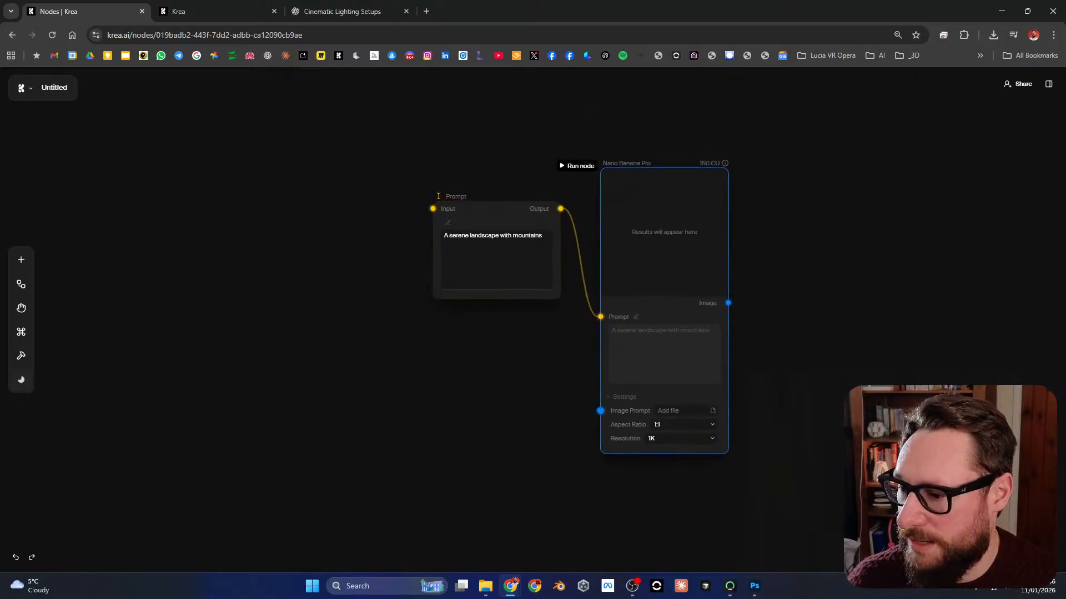
{"action": "left_click_drag", "start_coordinate": [437, 196], "coordinate": [398, 160]}
{"action": "left_click_drag", "start_coordinate": [661, 244], "coordinate": [656, 238]}
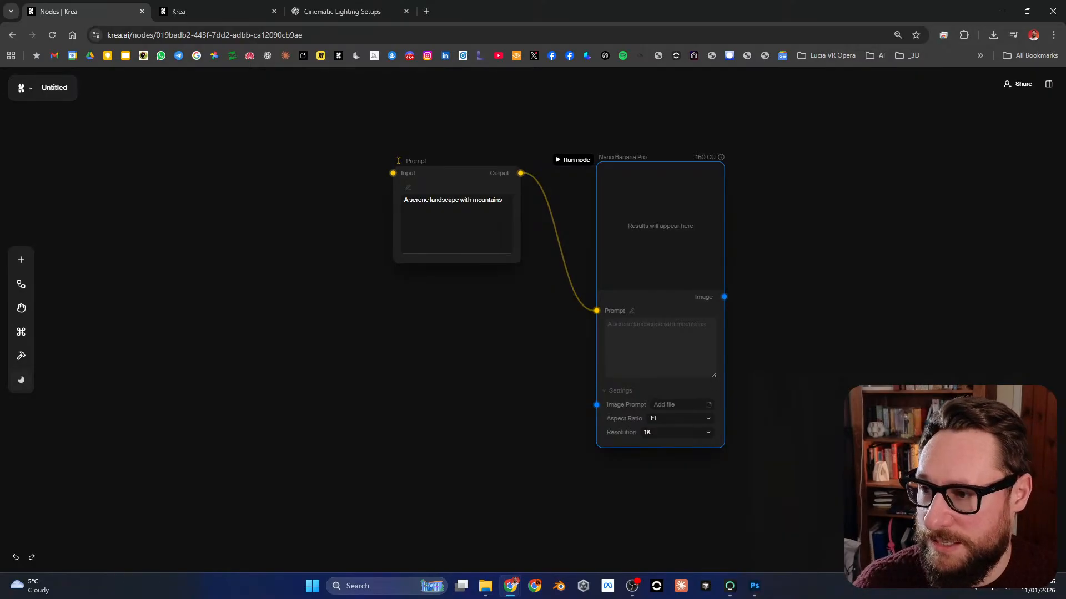
{"action": "scroll", "coordinate": [558, 278], "scroll_direction": "down", "scroll_amount": 2}
{"action": "left_click_drag", "start_coordinate": [399, 105], "coordinate": [374, 93]}
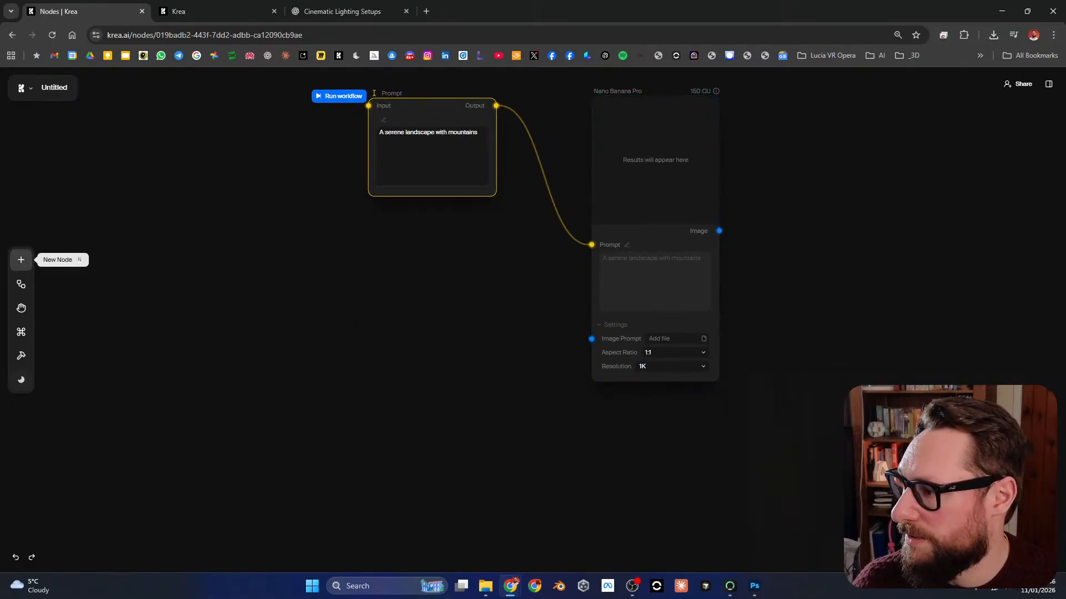
Step: Upload an image file directly into the Nano Banana Pro node's Image Prompt setting
{"action": "left_click", "coordinate": [677, 339]}
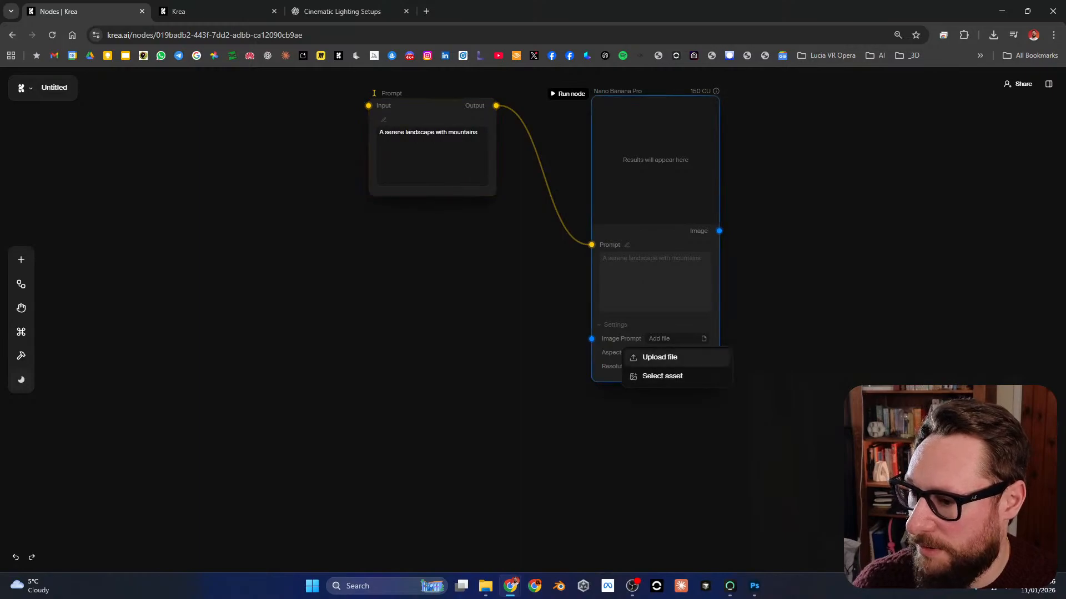
{"action": "left_click", "coordinate": [659, 357]}
{"action": "key", "text": "Escape"}
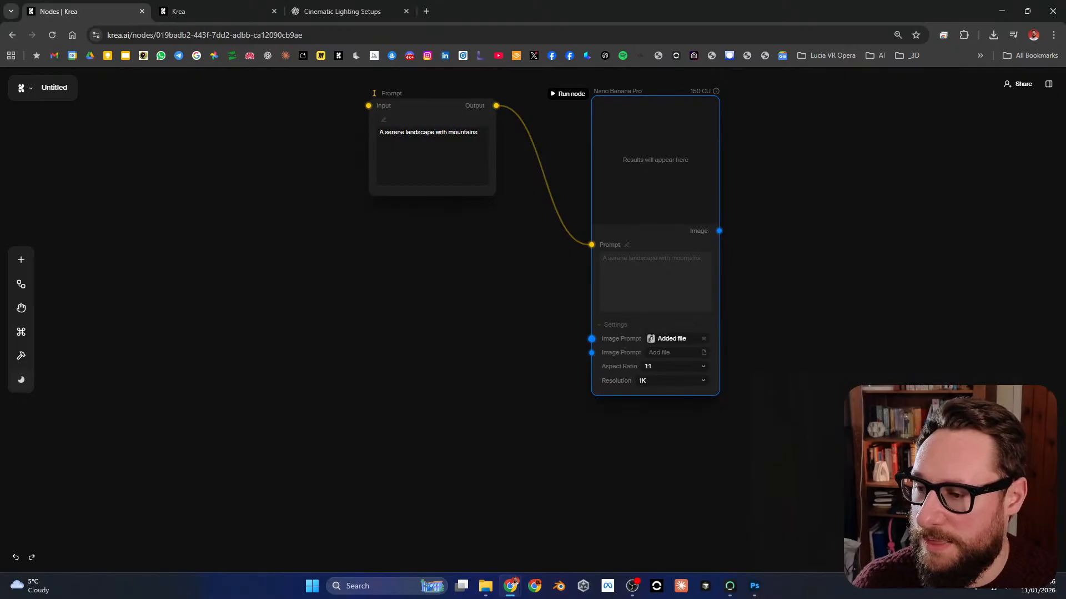
Step: Create an Image node connected to the Nano Banana Pro node's first Image Prompt input and place it below the Prompt node
{"action": "left_click_drag", "start_coordinate": [592, 339], "coordinate": [286, 371]}
{"action": "left_click", "coordinate": [314, 182]}
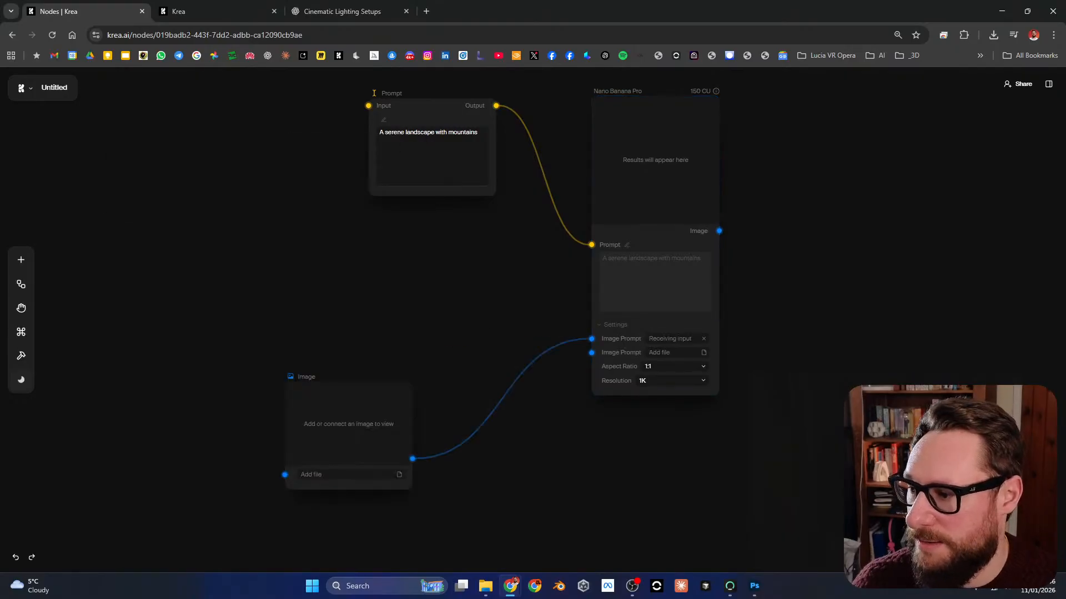
{"action": "left_click_drag", "start_coordinate": [363, 343], "coordinate": [377, 325]}
Step: Upload the picture of the black-and-white mechanical object to the Image node
{"action": "left_click", "coordinate": [375, 373]}
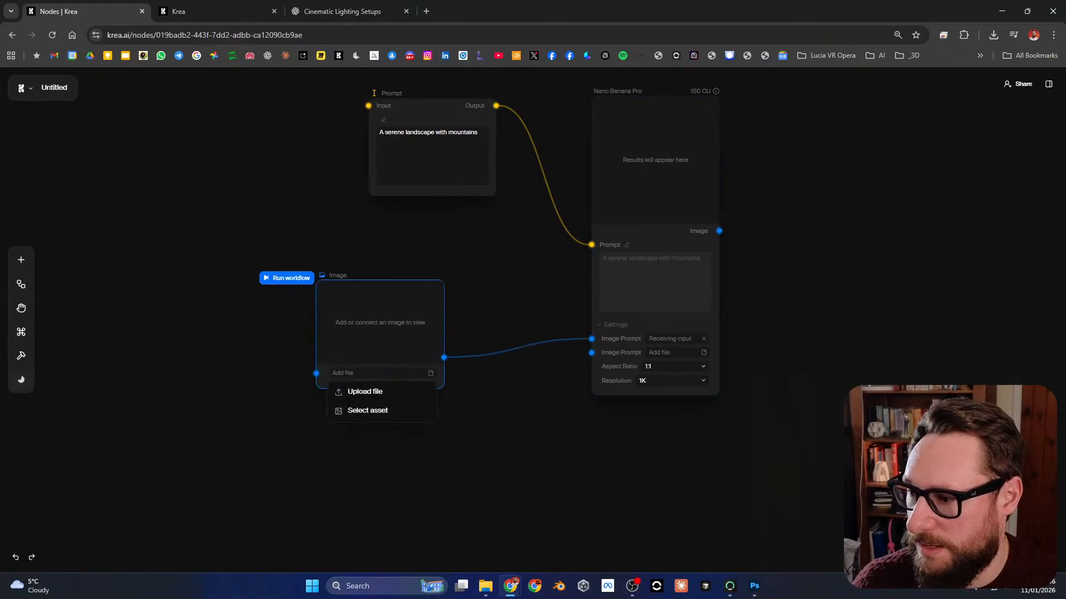
{"action": "left_click", "coordinate": [368, 392]}
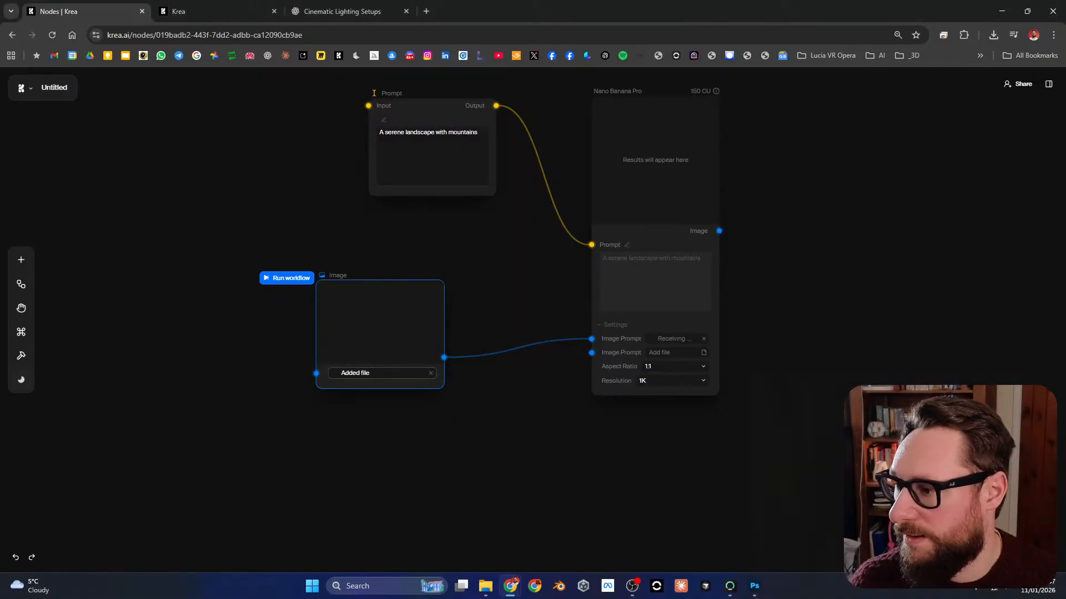
{"action": "scroll", "coordinate": [517, 333], "scroll_direction": "up", "scroll_amount": 2}
{"action": "scroll", "coordinate": [517, 333], "scroll_direction": "down", "scroll_amount": 1}
{"action": "scroll", "coordinate": [347, 434], "scroll_direction": "up", "scroll_amount": 4}
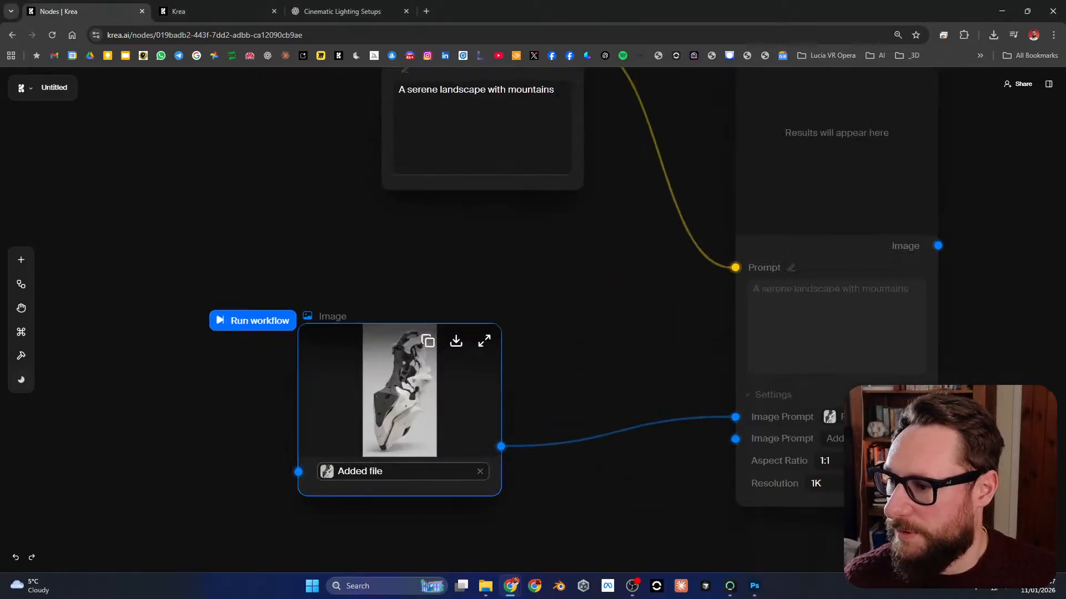
Step: Inspect the Image node's uploaded picture in fullscreen and return to the node canvas
{"action": "scroll", "coordinate": [588, 308], "scroll_direction": "down", "scroll_amount": 2}
{"action": "left_click_drag", "start_coordinate": [588, 308], "coordinate": [494, 357]}
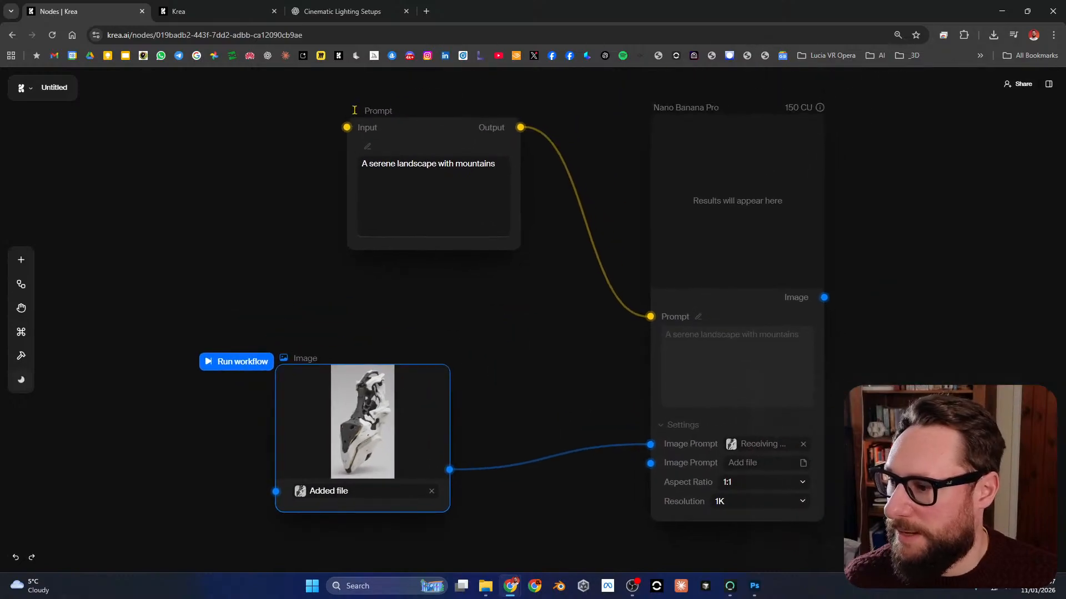
{"action": "left_click", "coordinate": [494, 357]}
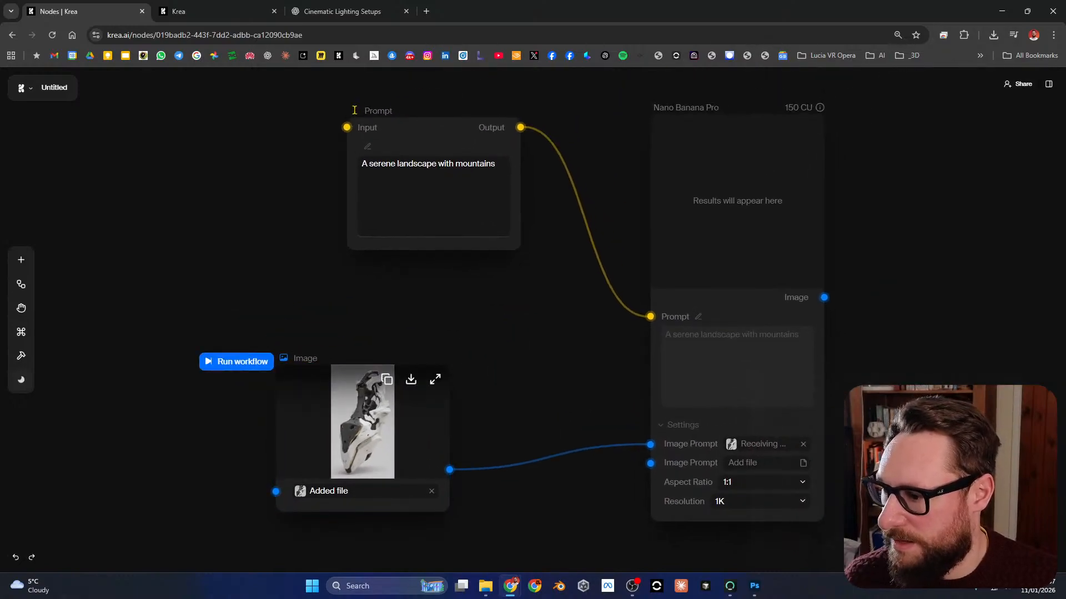
{"action": "left_click", "coordinate": [435, 379]}
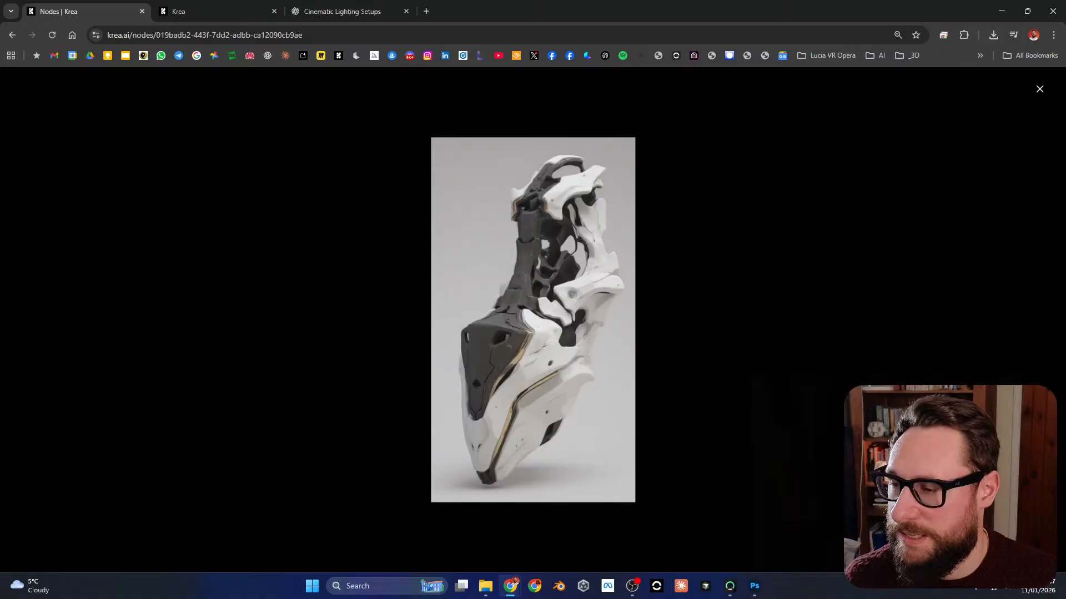
{"action": "left_click", "coordinate": [1040, 89]}
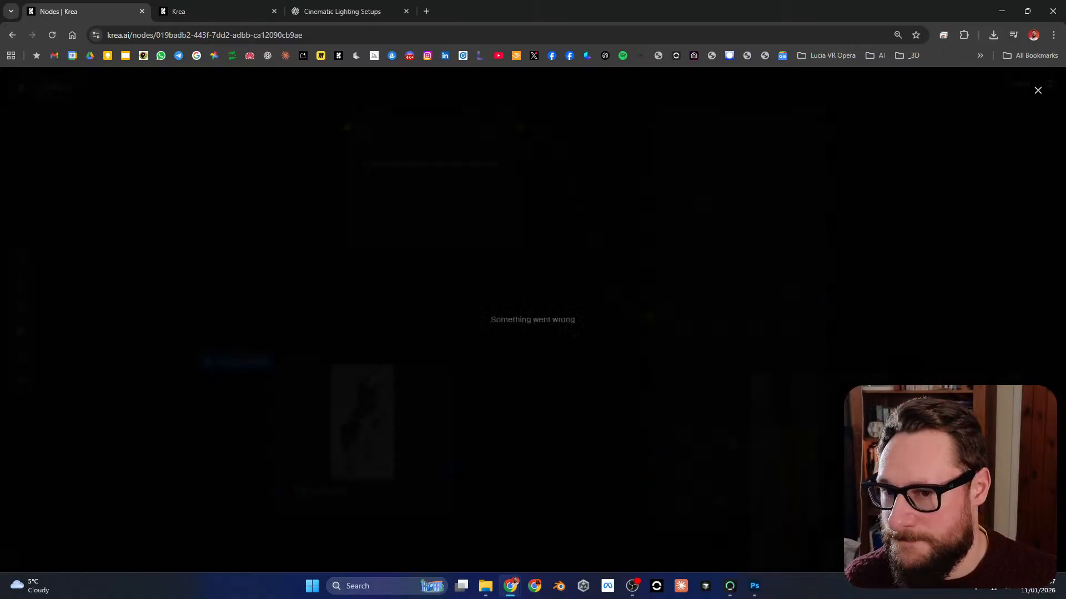
{"action": "scroll", "coordinate": [345, 430], "scroll_direction": "up", "scroll_amount": 1}
{"action": "scroll", "coordinate": [345, 430], "scroll_direction": "down", "scroll_amount": 1}
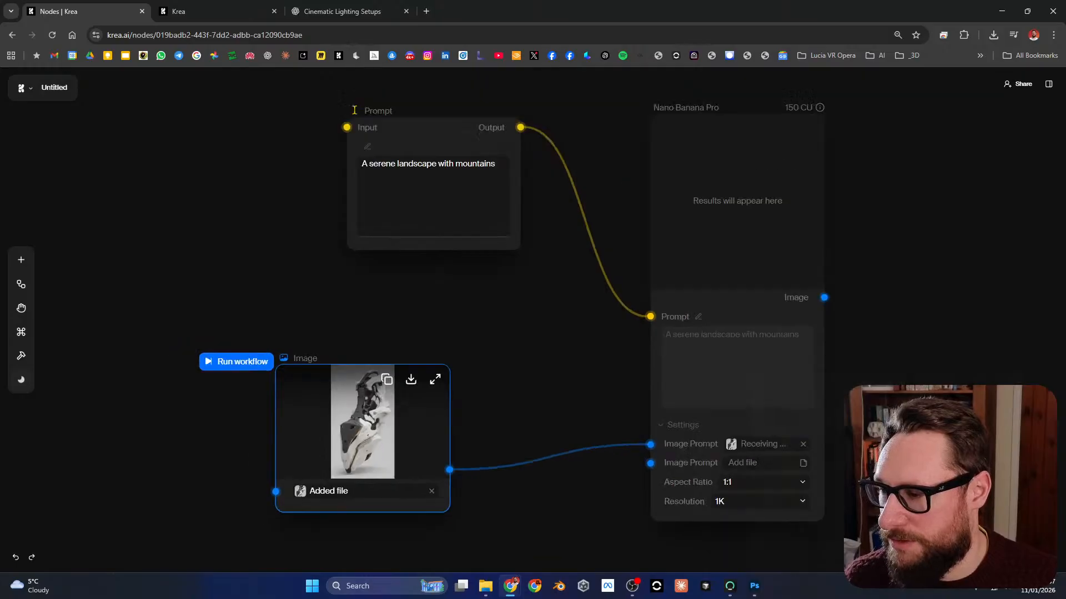
Step: Position the Image node directly beneath the Prompt node, with its output level with the connected Image Prompt input
{"action": "mouse_move", "coordinate": [489, 355]}
{"action": "left_mouse_down"}
{"action": "mouse_move", "coordinate": [467, 363]}
{"action": "mouse_move", "coordinate": [479, 356]}
{"action": "left_mouse_up"}
{"action": "left_click_drag", "start_coordinate": [355, 422], "coordinate": [424, 412]}
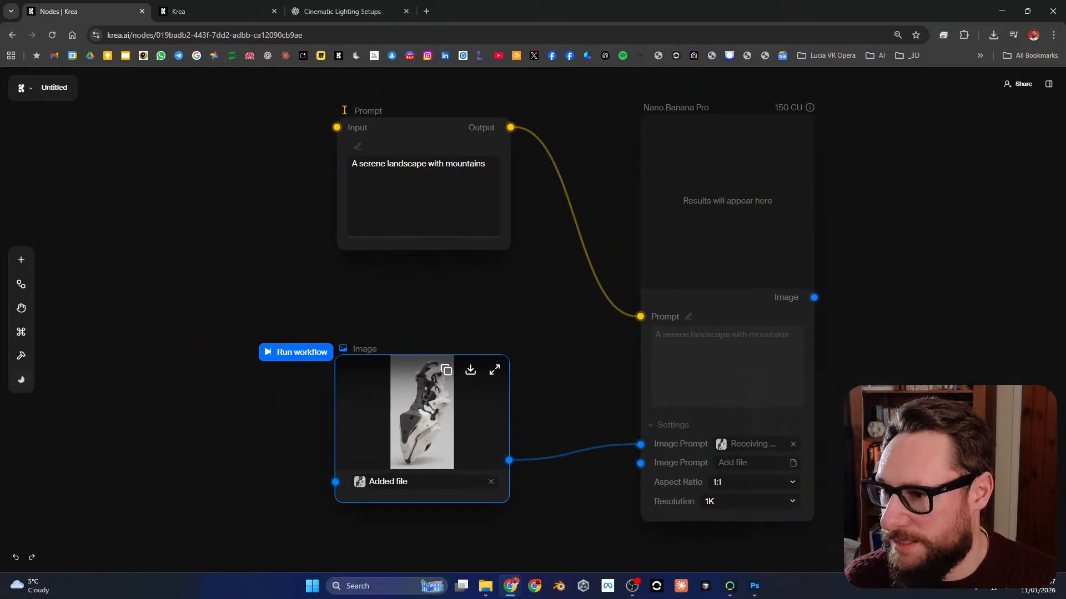
{"action": "left_click_drag", "start_coordinate": [422, 422], "coordinate": [425, 347]}
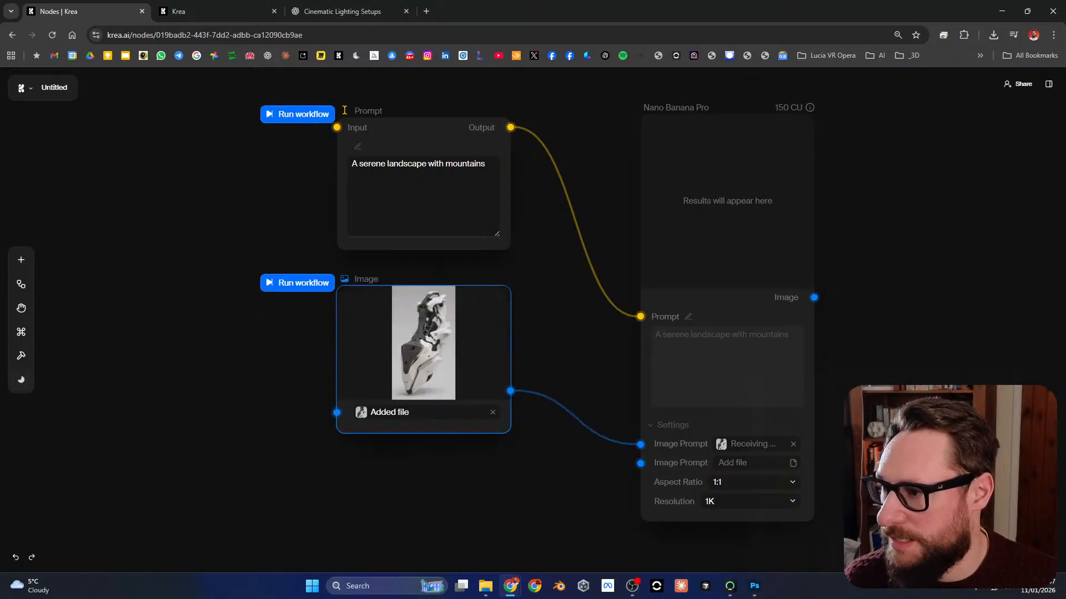
{"action": "left_click_drag", "start_coordinate": [425, 346], "coordinate": [422, 400]}
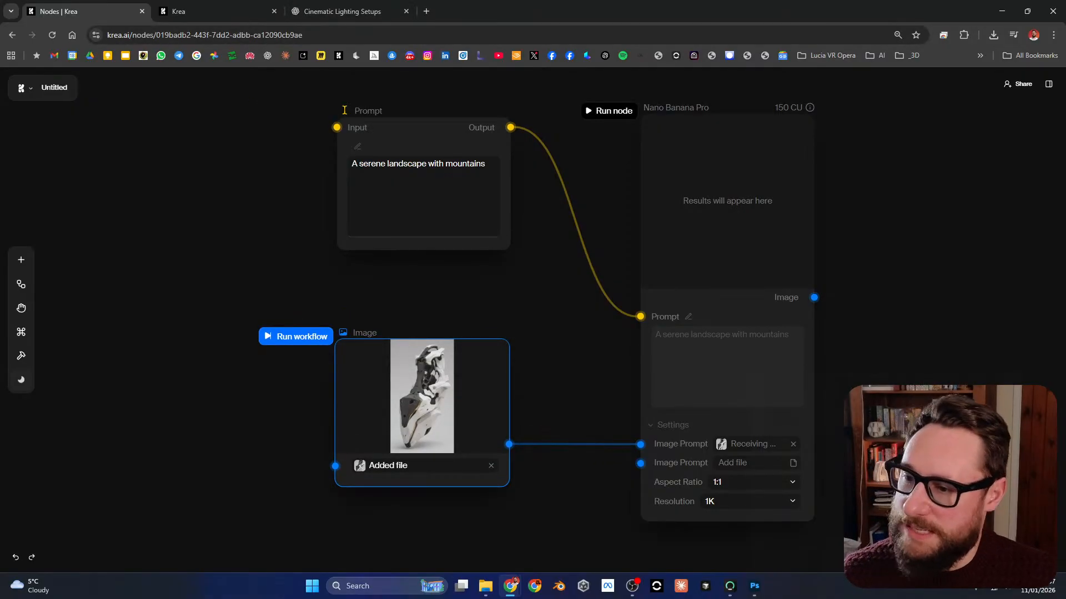
Step: Move the Prompt and Image nodes farther left of the Nano Banana Pro node to widen the gap between them
{"action": "left_click_drag", "start_coordinate": [344, 110], "coordinate": [222, 89]}
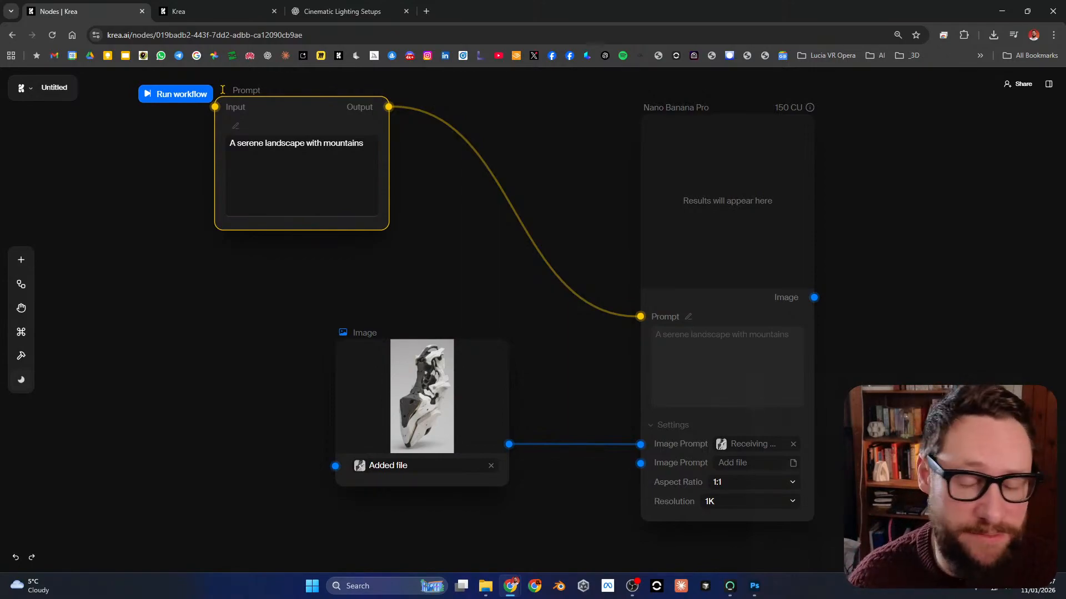
{"action": "left_click_drag", "start_coordinate": [222, 90], "coordinate": [244, 81]}
{"action": "mouse_move", "coordinate": [422, 397]}
{"action": "left_mouse_down"}
{"action": "mouse_move", "coordinate": [403, 408]}
{"action": "mouse_move", "coordinate": [401, 396]}
{"action": "left_mouse_up"}
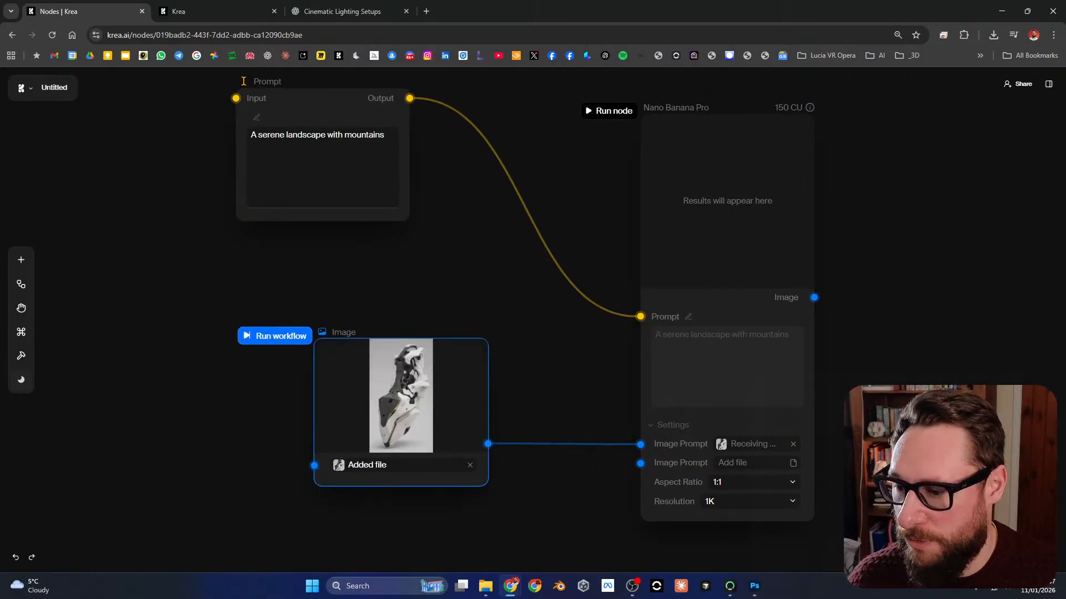
Step: Set the Nano Banana Pro node's aspect ratio to 9:16 and its resolution to 2K
{"action": "left_click", "coordinate": [753, 482]}
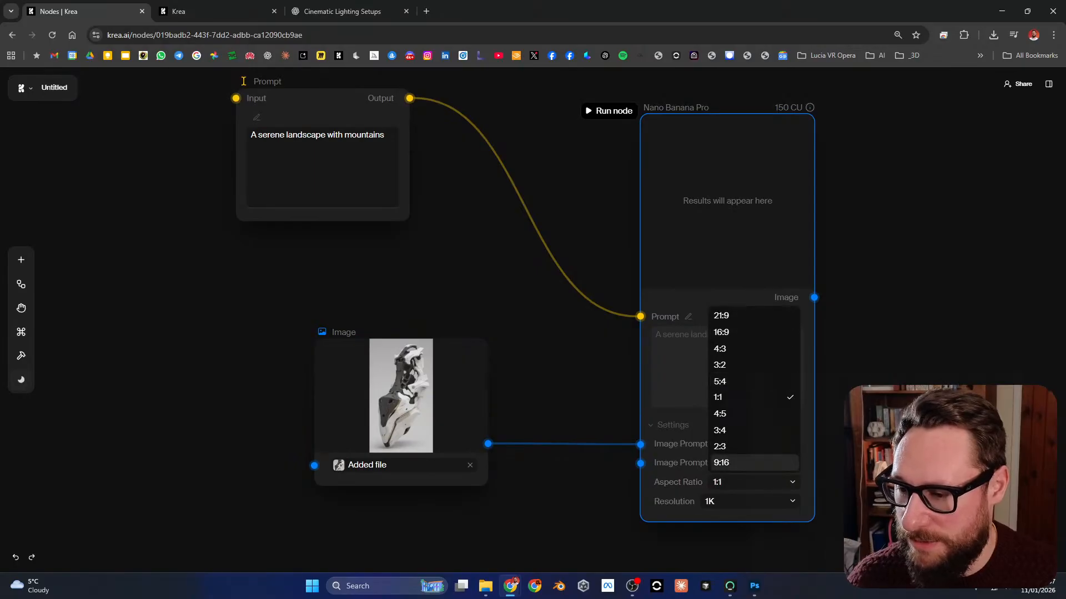
{"action": "left_click", "coordinate": [722, 462]}
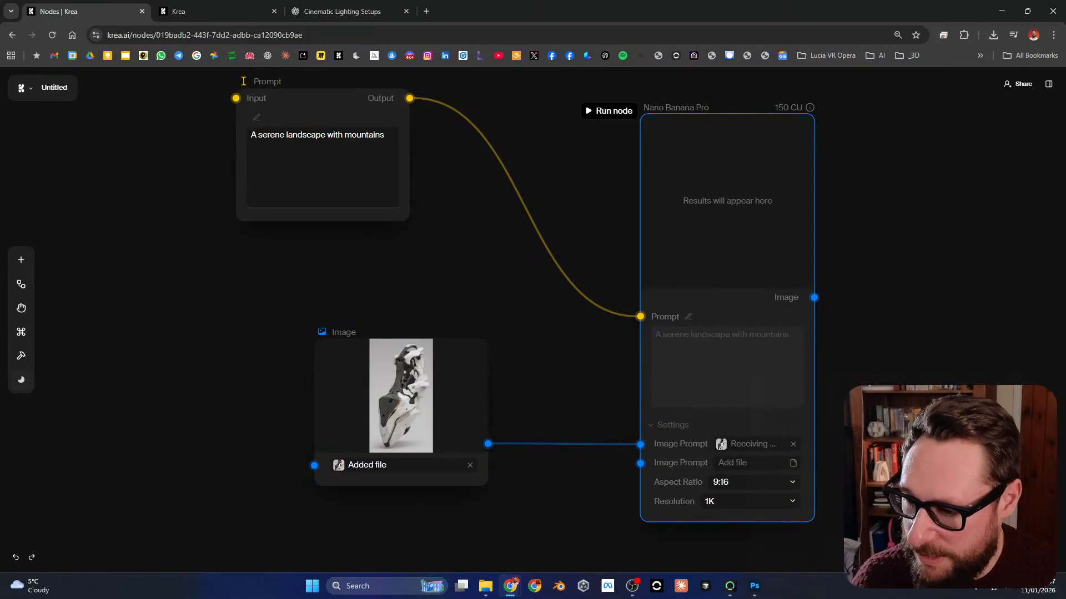
{"action": "left_click", "coordinate": [749, 502]}
{"action": "left_click", "coordinate": [712, 532]}
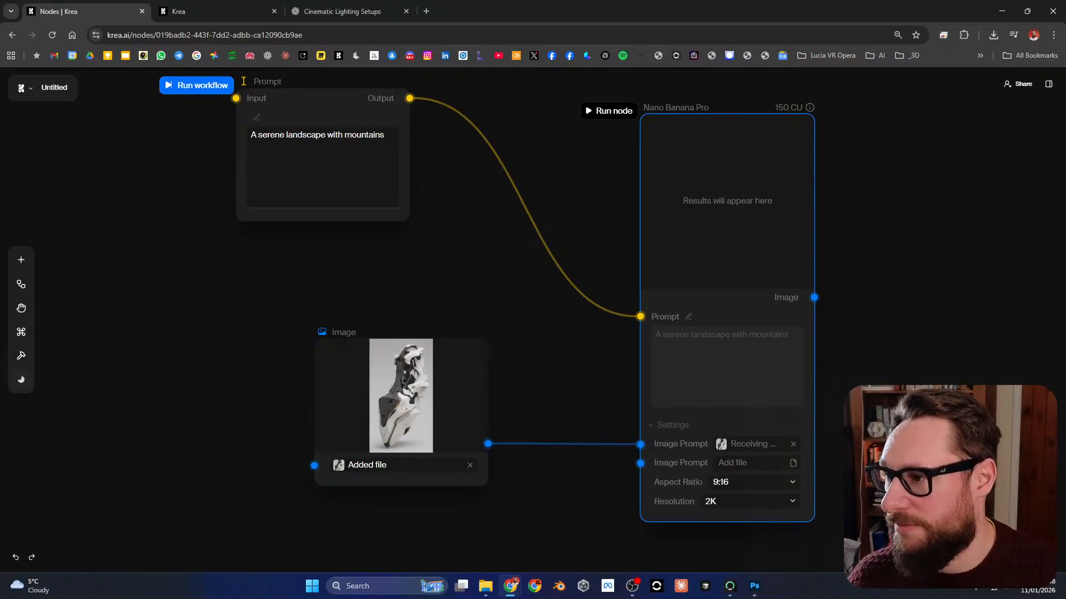
Step: Review the cinematic lighting prompts in the ChatGPT conversation and return to the Krea node canvas
{"action": "left_click", "coordinate": [244, 81]}
{"action": "left_click", "coordinate": [343, 11]}
{"action": "scroll", "coordinate": [547, 294], "scroll_direction": "down", "scroll_amount": 10}
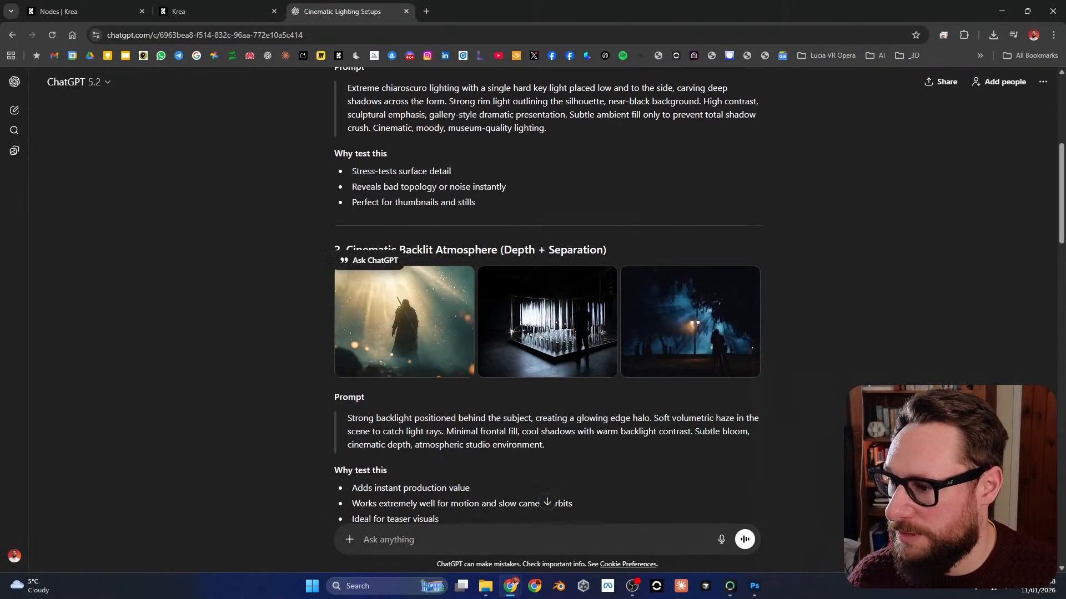
{"action": "scroll", "coordinate": [547, 295], "scroll_direction": "up", "scroll_amount": 10}
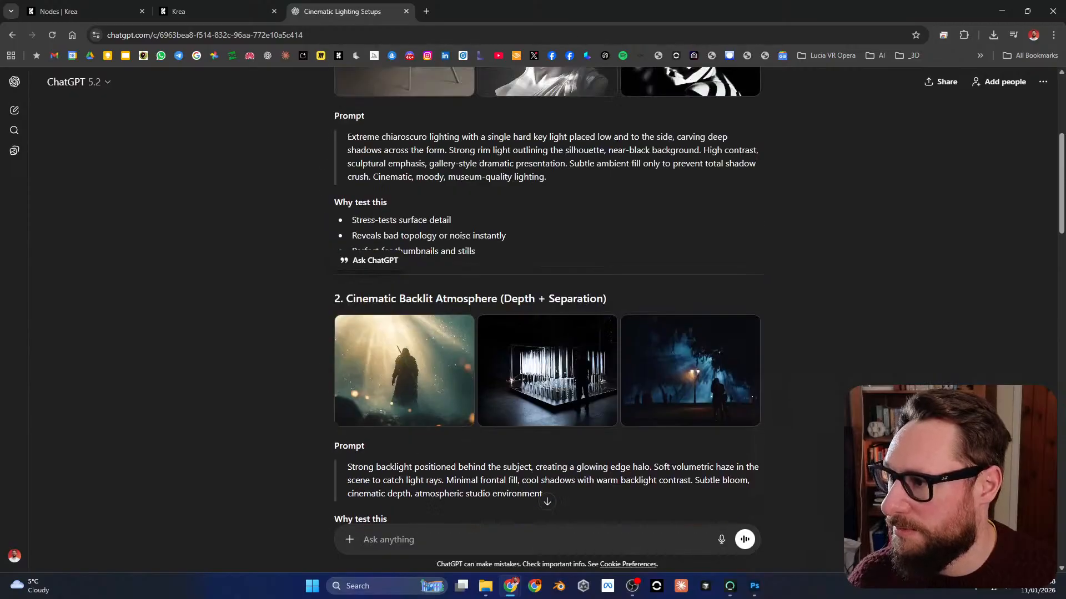
{"action": "left_click", "coordinate": [58, 11]}
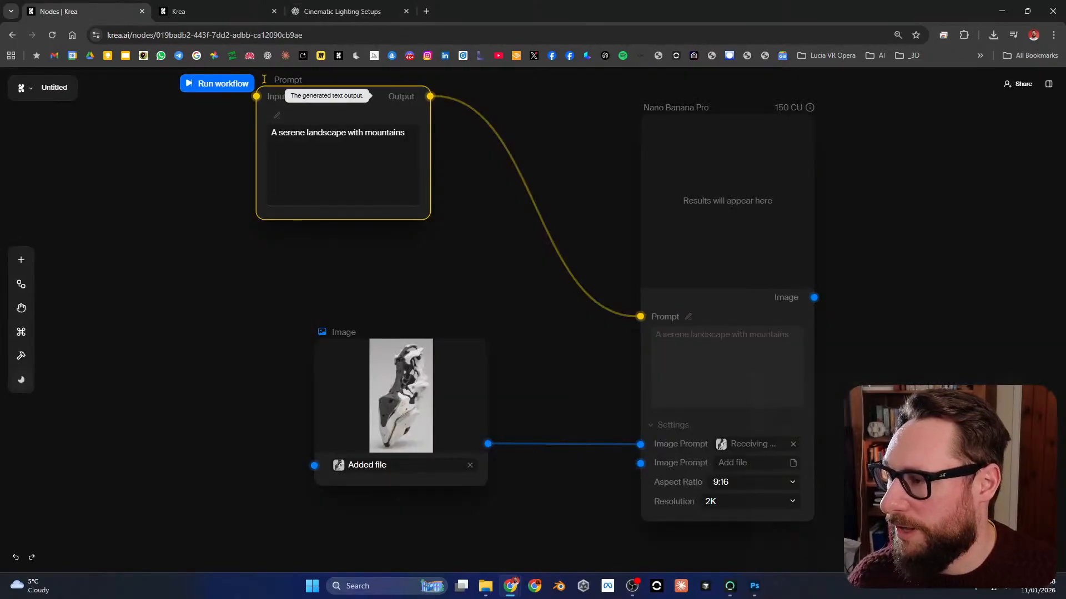
Step: In the other Krea browser tab, go to the node apps library and open the Photoshoot App
{"action": "left_click", "coordinate": [195, 11]}
{"action": "scroll", "coordinate": [530, 319], "scroll_direction": "up", "scroll_amount": 9}
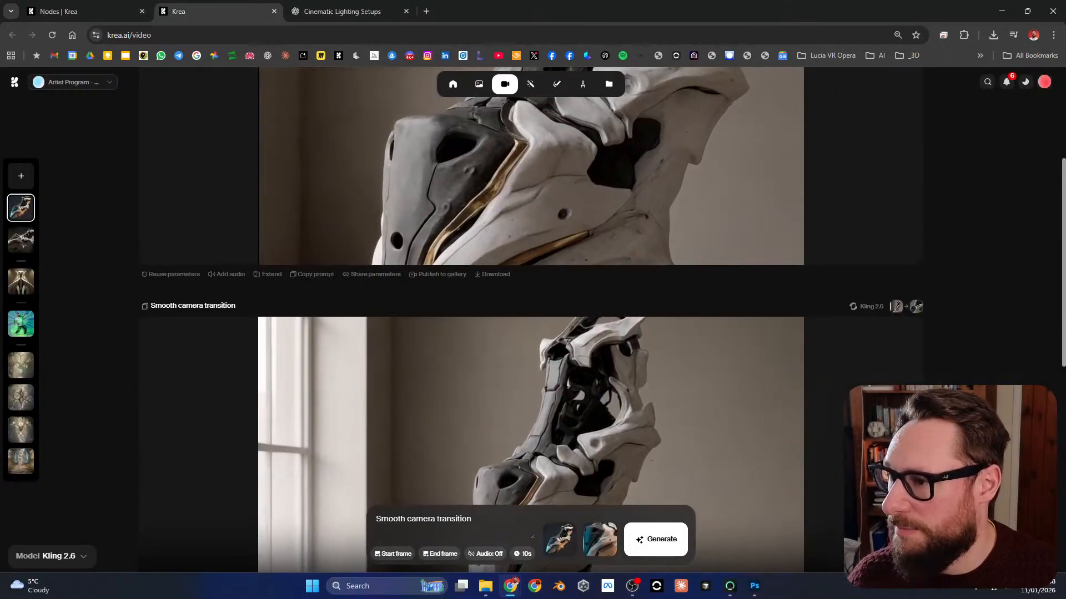
{"action": "scroll", "coordinate": [530, 319], "scroll_direction": "up", "scroll_amount": 3}
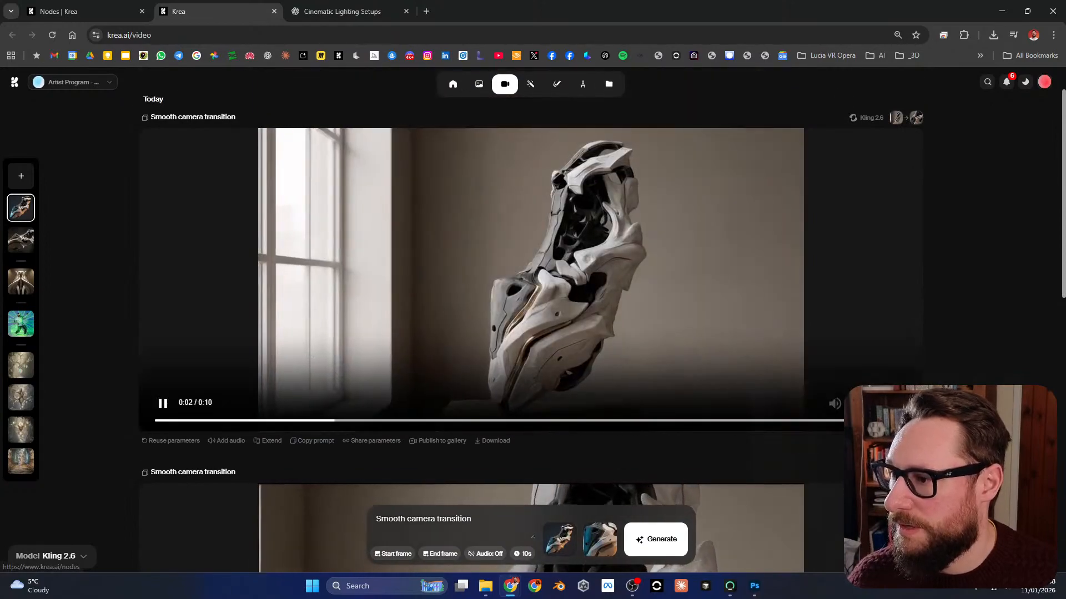
{"action": "left_click", "coordinate": [560, 178]}
{"action": "scroll", "coordinate": [530, 333], "scroll_direction": "down", "scroll_amount": 4}
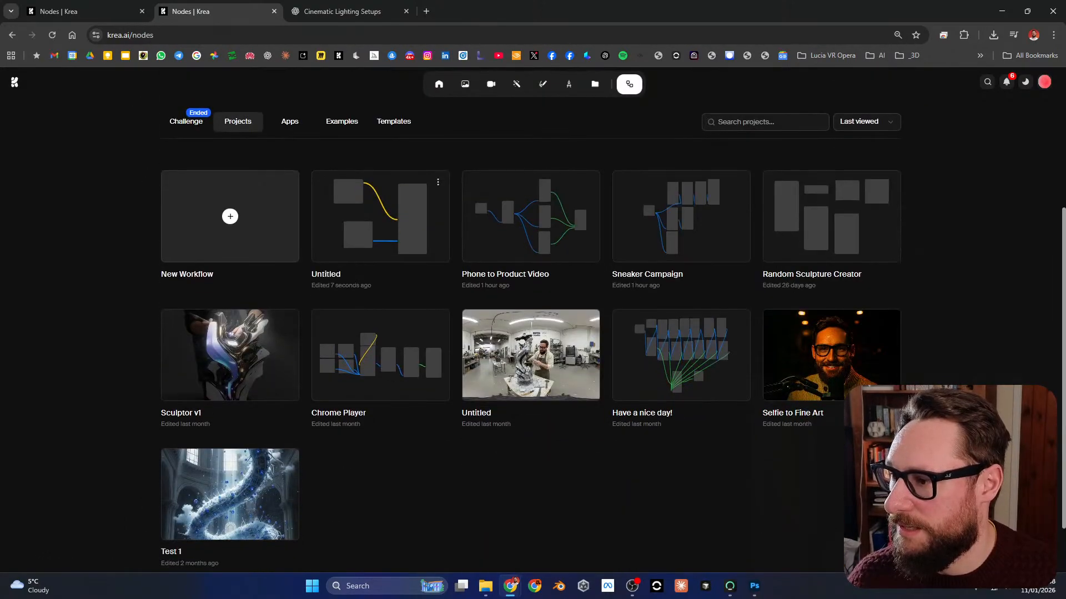
{"action": "scroll", "coordinate": [530, 333], "scroll_direction": "up", "scroll_amount": 4}
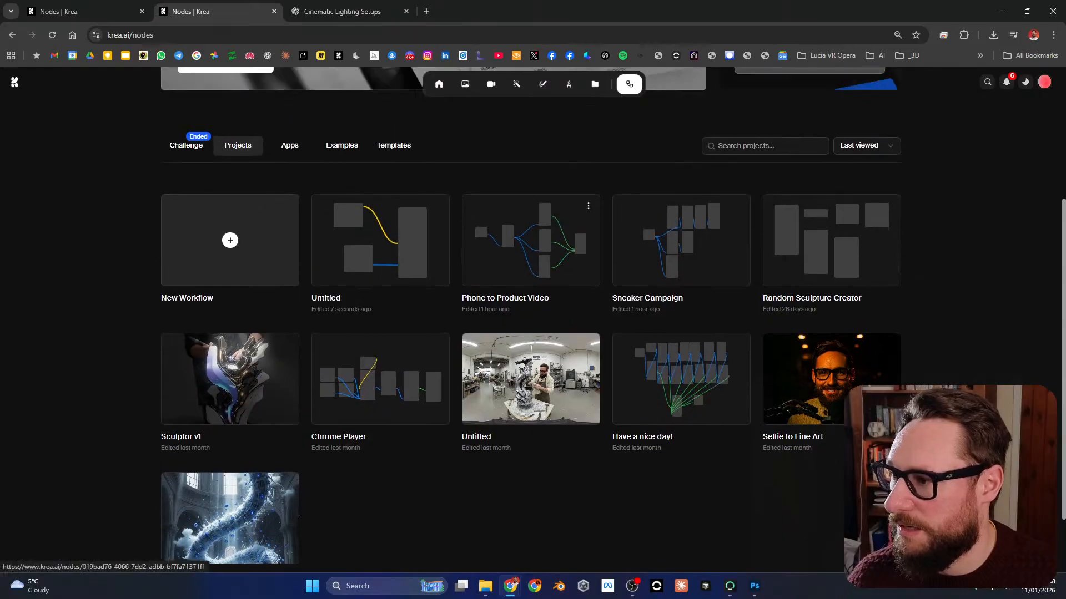
{"action": "scroll", "coordinate": [394, 343], "scroll_direction": "down", "scroll_amount": 5}
{"action": "scroll", "coordinate": [289, 343], "scroll_direction": "up", "scroll_amount": 5}
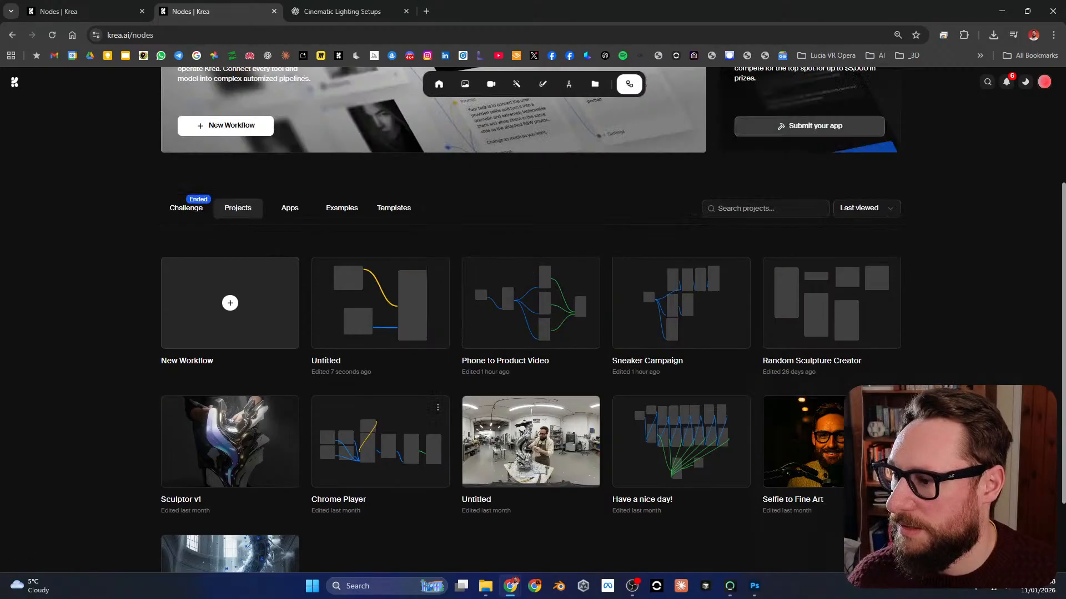
{"action": "left_click", "coordinate": [290, 343]}
{"action": "scroll", "coordinate": [680, 278], "scroll_direction": "down", "scroll_amount": 13}
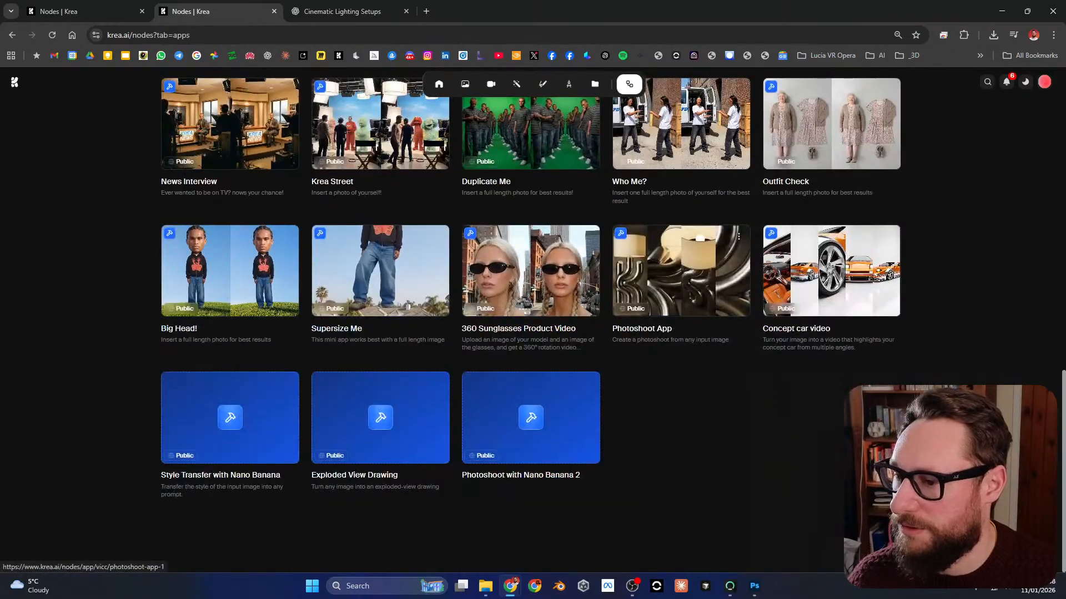
{"action": "left_click", "coordinate": [681, 270]}
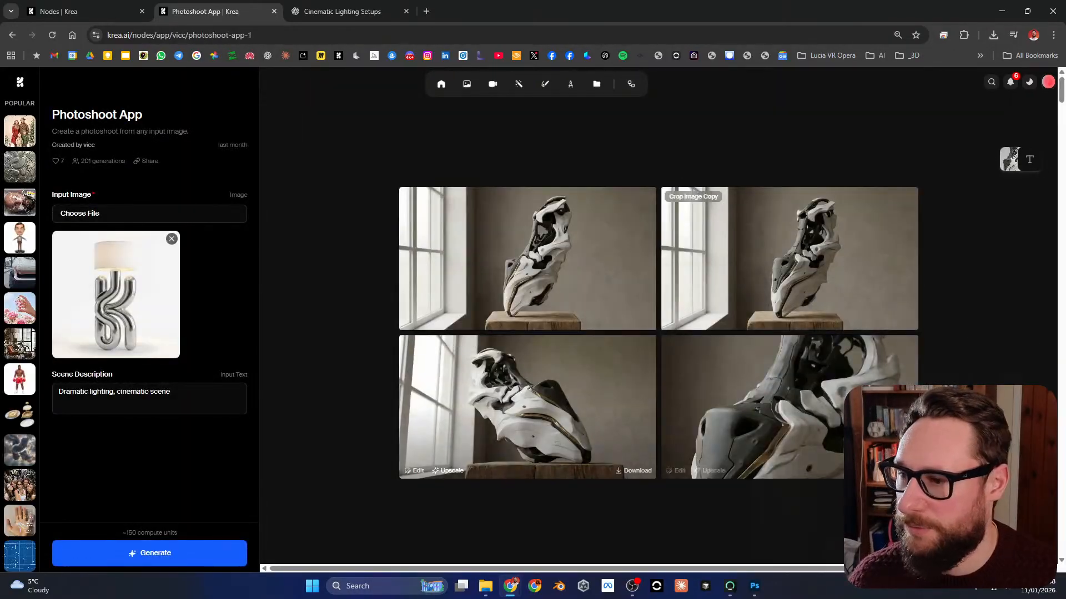
Step: Examine the Photoshoot App's generated image sets of the mechanical object under different lighting setups
{"action": "scroll", "coordinate": [658, 333], "scroll_direction": "down", "scroll_amount": 2}
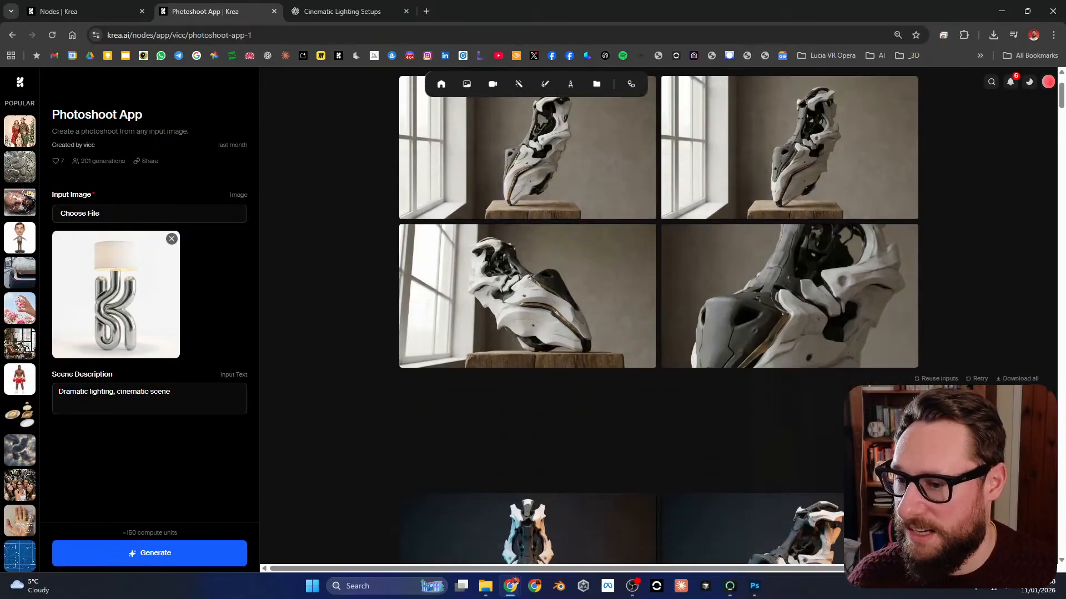
{"action": "scroll", "coordinate": [658, 333], "scroll_direction": "down", "scroll_amount": 3}
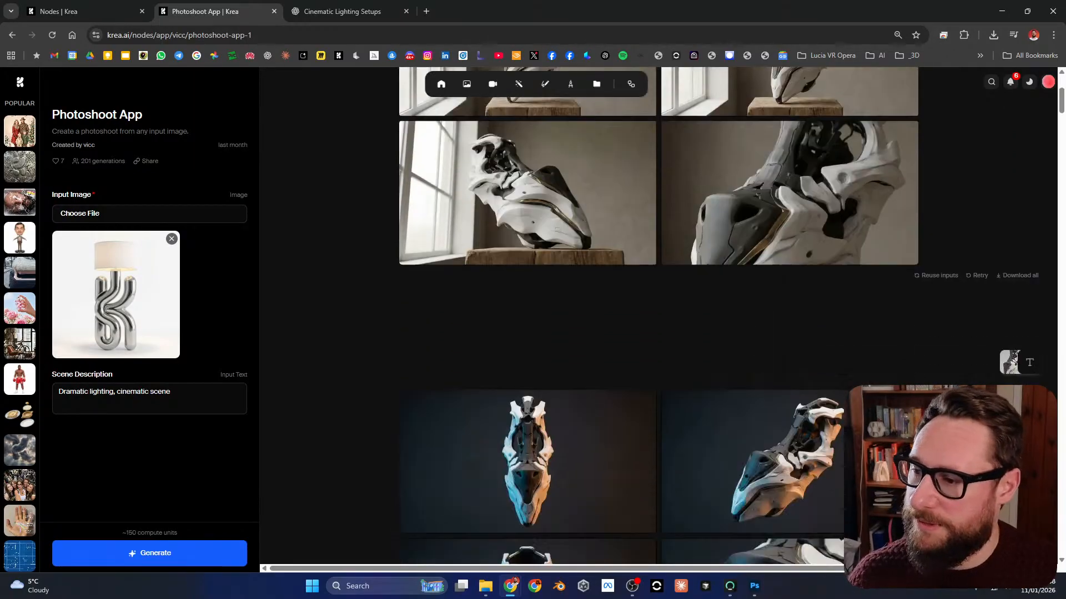
{"action": "scroll", "coordinate": [658, 333], "scroll_direction": "up", "scroll_amount": 3}
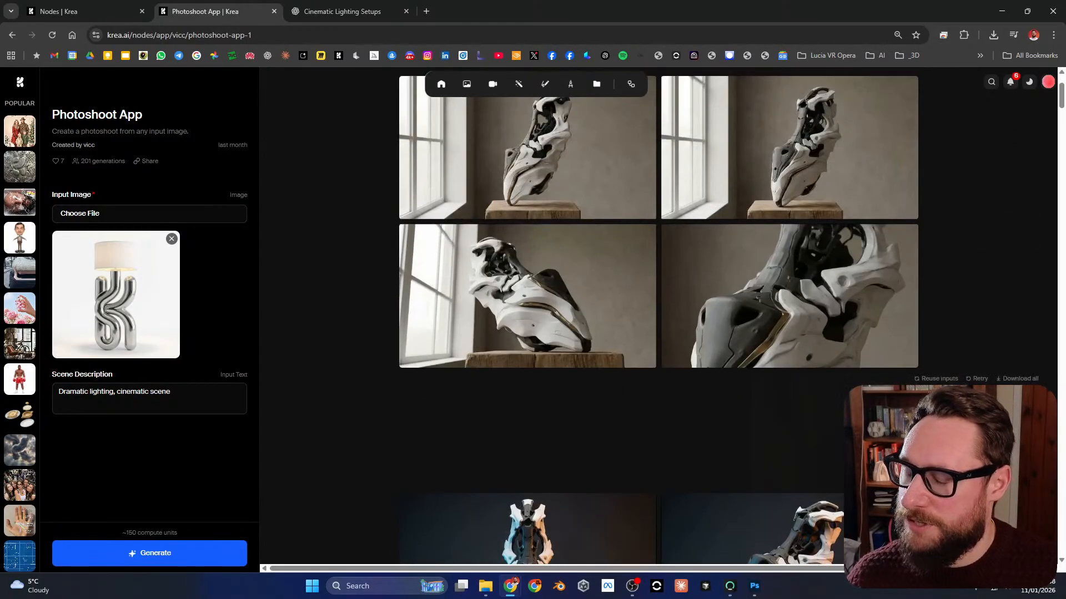
{"action": "scroll", "coordinate": [658, 333], "scroll_direction": "down", "scroll_amount": 9}
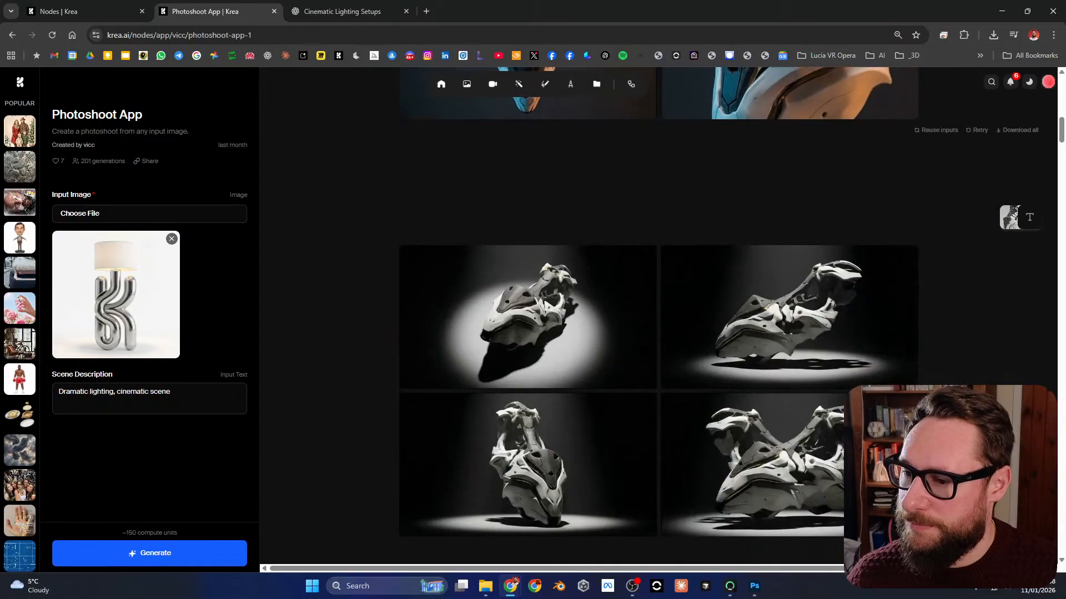
{"action": "scroll", "coordinate": [658, 333], "scroll_direction": "down", "scroll_amount": 7}
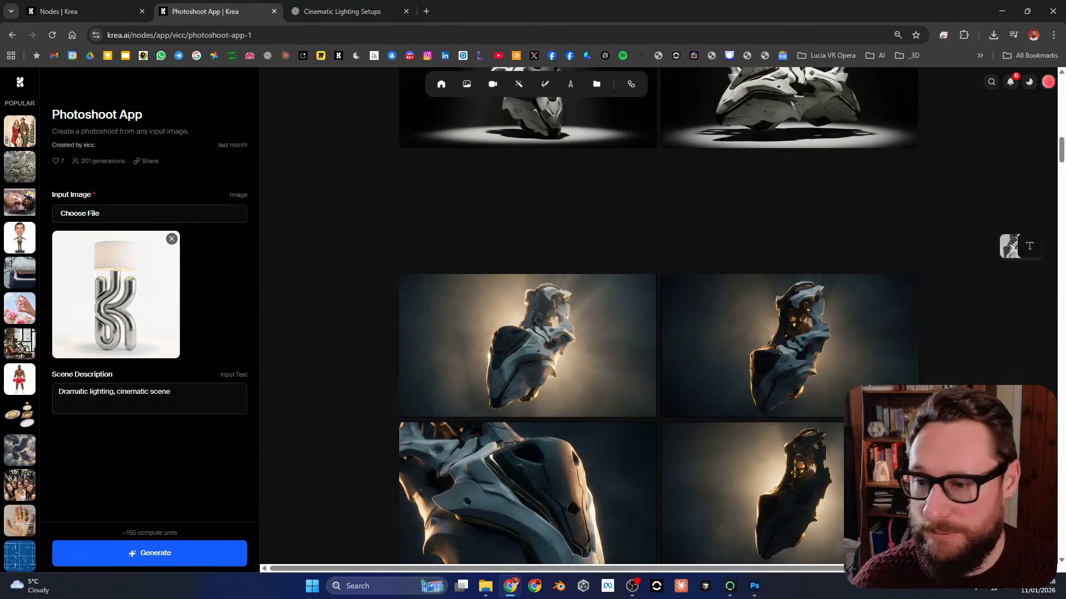
{"action": "scroll", "coordinate": [658, 317], "scroll_direction": "down", "scroll_amount": 10}
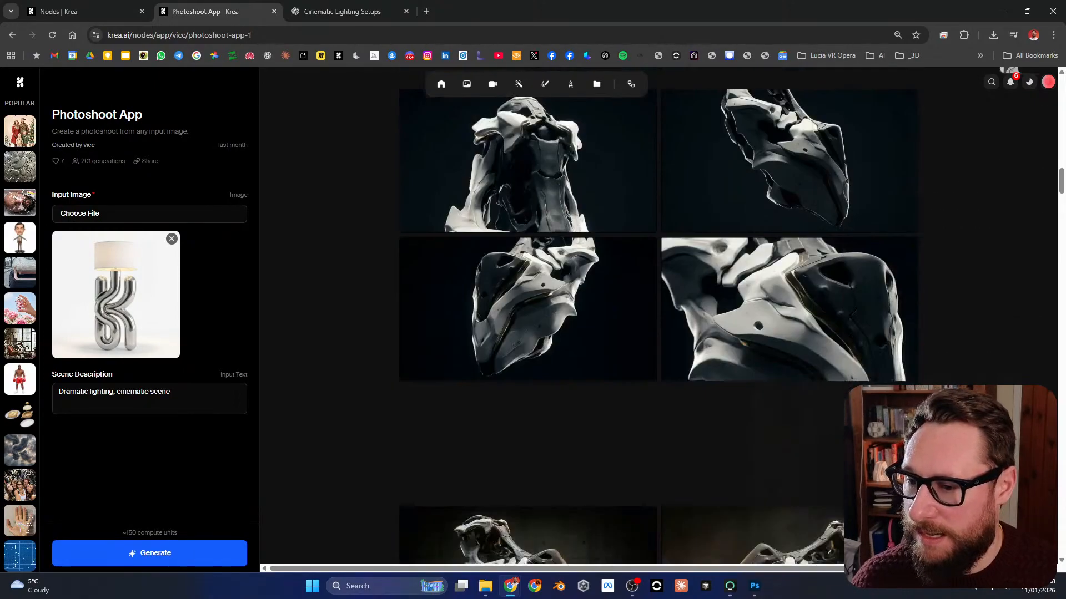
{"action": "scroll", "coordinate": [659, 316], "scroll_direction": "up", "scroll_amount": 1}
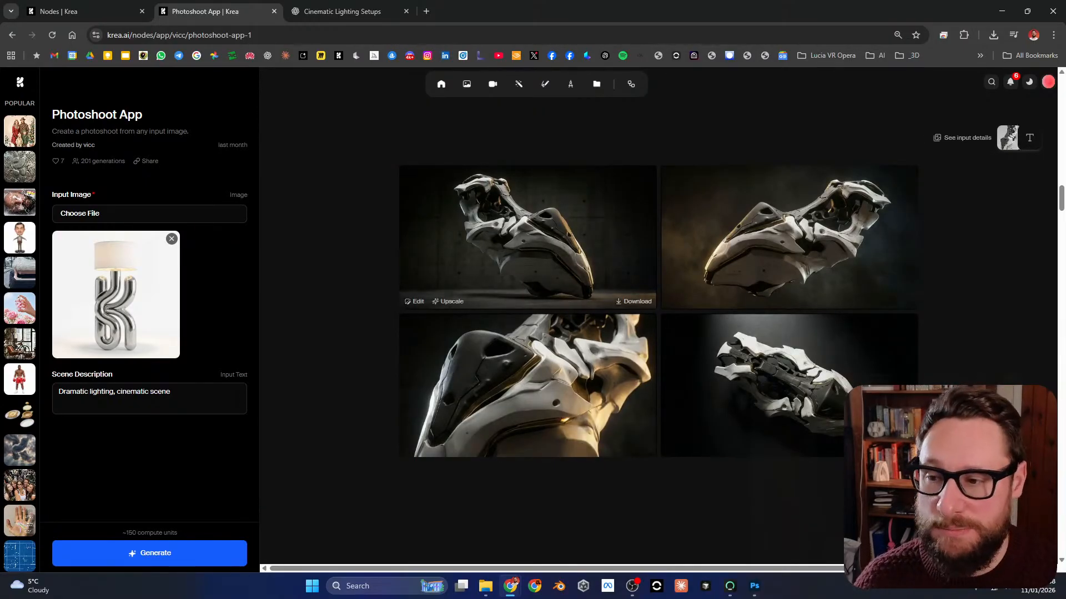
{"action": "scroll", "coordinate": [777, 327], "scroll_direction": "down", "scroll_amount": 6}
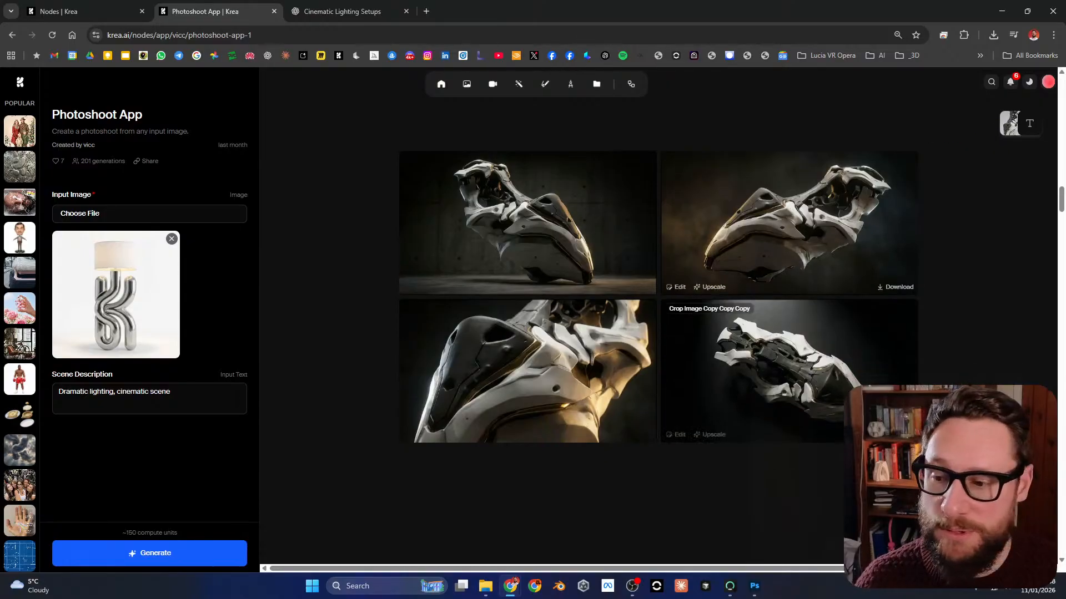
{"action": "scroll", "coordinate": [777, 327], "scroll_direction": "up", "scroll_amount": 7}
{"action": "scroll", "coordinate": [657, 327], "scroll_direction": "down", "scroll_amount": 1}
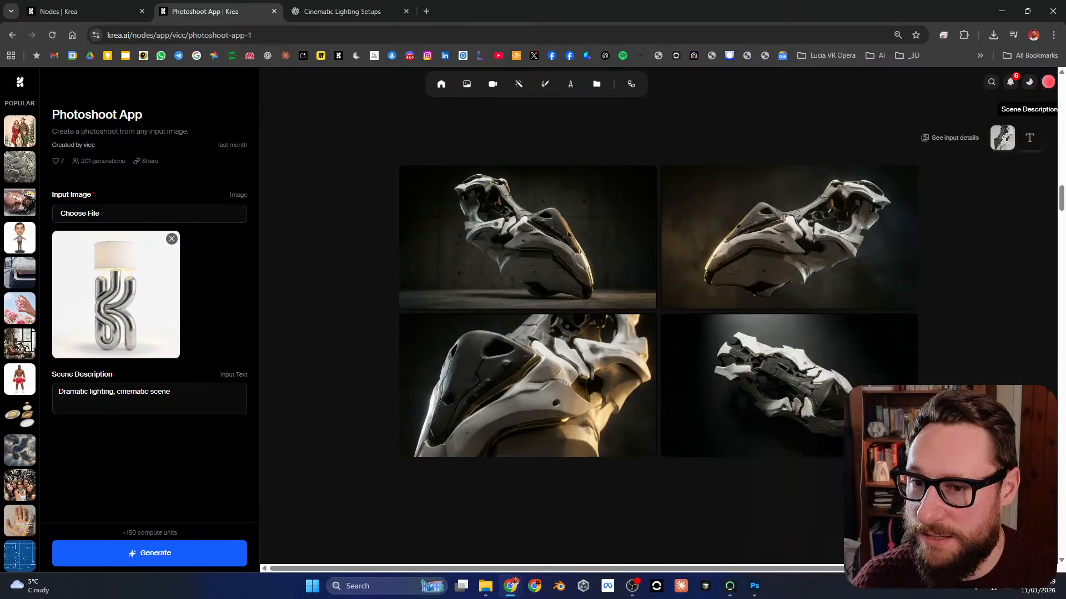
Step: Copy the scene description "Dramatic lighting, cinematic scene" from the input details of the dark, gold-lit image set
{"action": "left_click", "coordinate": [1027, 139]}
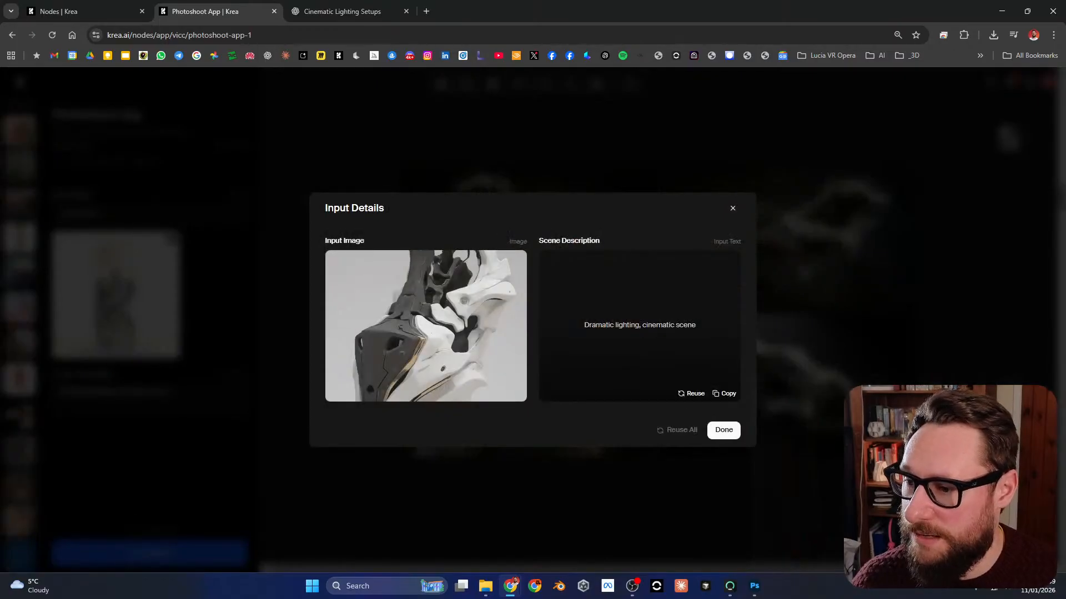
{"action": "triple_click", "coordinate": [640, 325]}
{"action": "key", "text": "ctrl+c"}
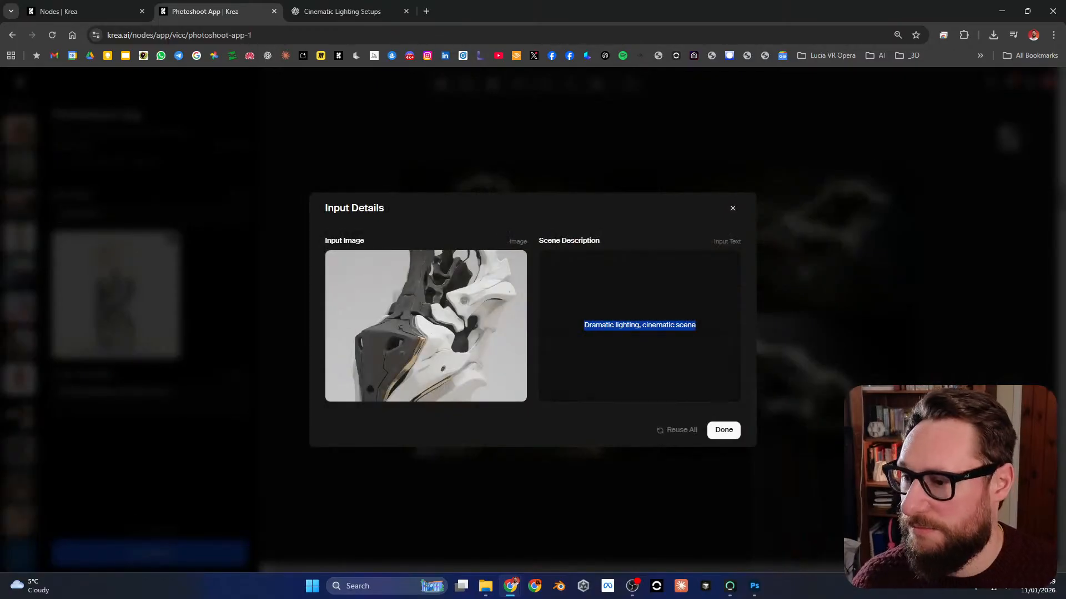
{"action": "left_click", "coordinate": [733, 208]}
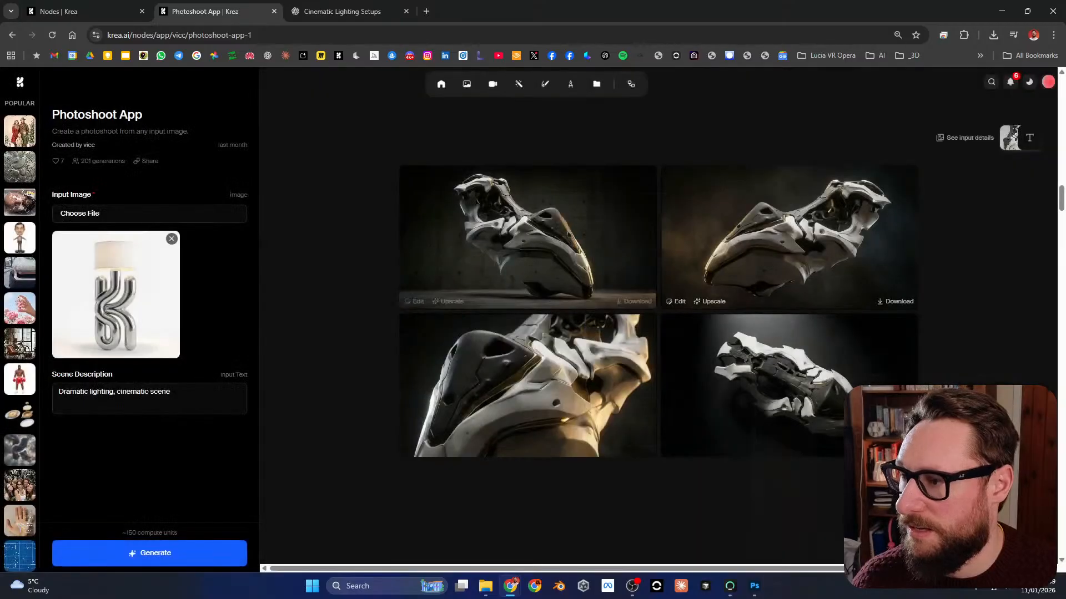
Step: Back on the node canvas, replace the Prompt node's text with "Dramatic lighting, cinematic scene"
{"action": "left_click", "coordinate": [342, 11]}
{"action": "left_click", "coordinate": [100, 11]}
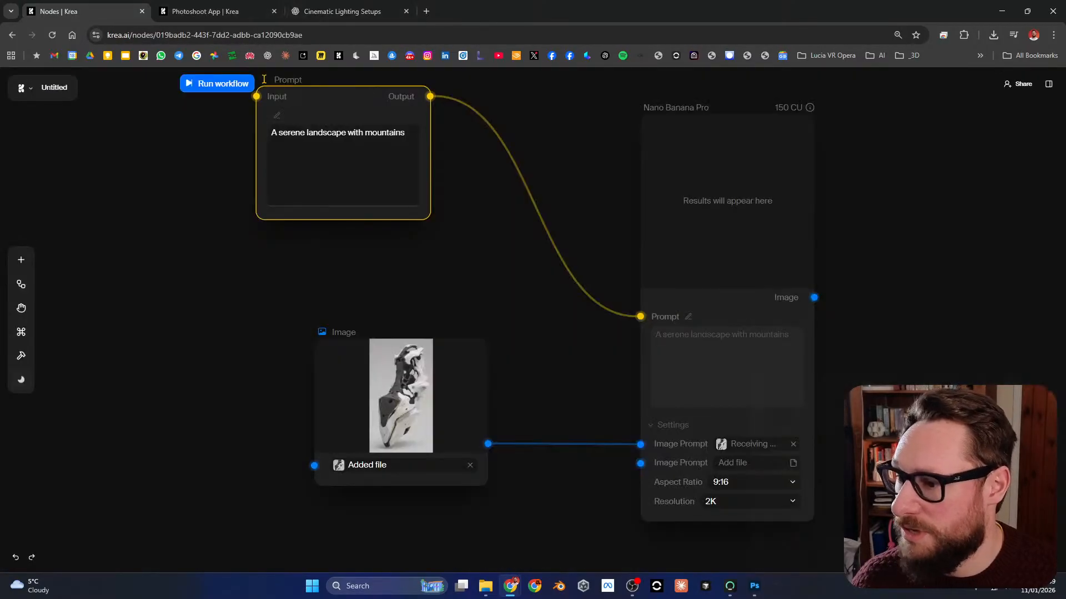
{"action": "triple_click", "coordinate": [356, 133]}
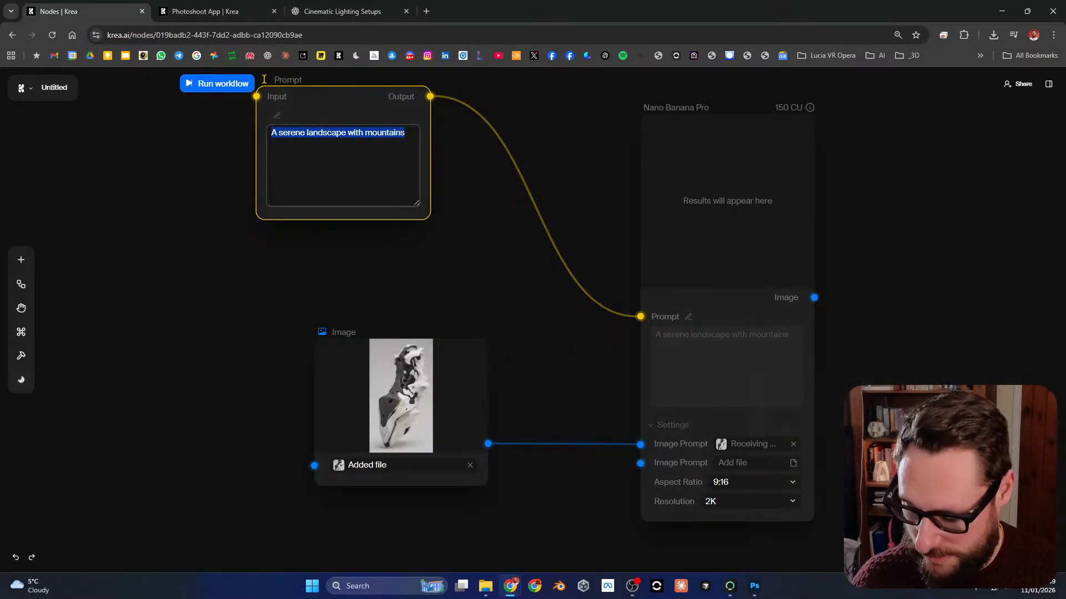
{"action": "key", "text": "ctrl+v"}
Step: Rearrange the nodes so Image sits far left, Prompt sits beside Nano Banana Pro's Prompt input, and Nano Banana Pro is slightly closer
{"action": "left_click_drag", "start_coordinate": [264, 80], "coordinate": [323, 131]}
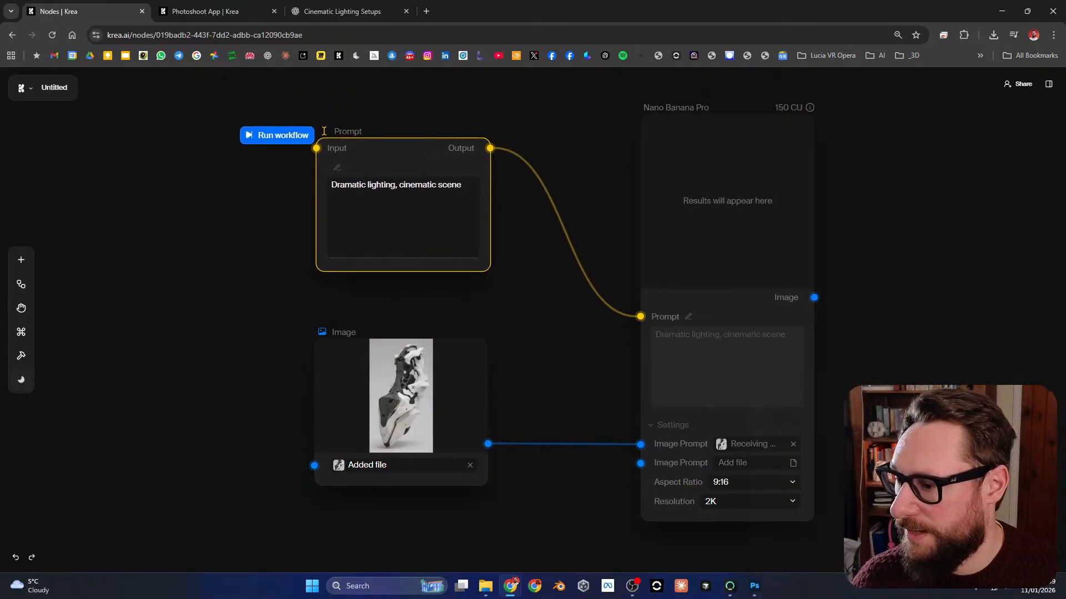
{"action": "scroll", "coordinate": [597, 340], "scroll_direction": "down", "scroll_amount": 3}
{"action": "left_click_drag", "start_coordinate": [598, 339], "coordinate": [716, 278]}
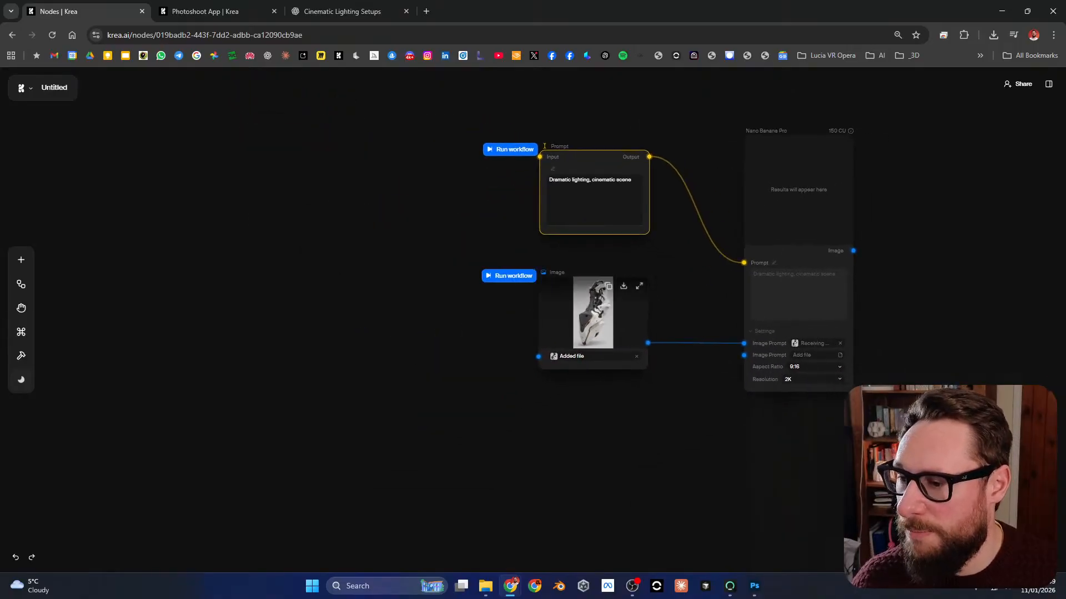
{"action": "left_click_drag", "start_coordinate": [592, 310], "coordinate": [340, 312]}
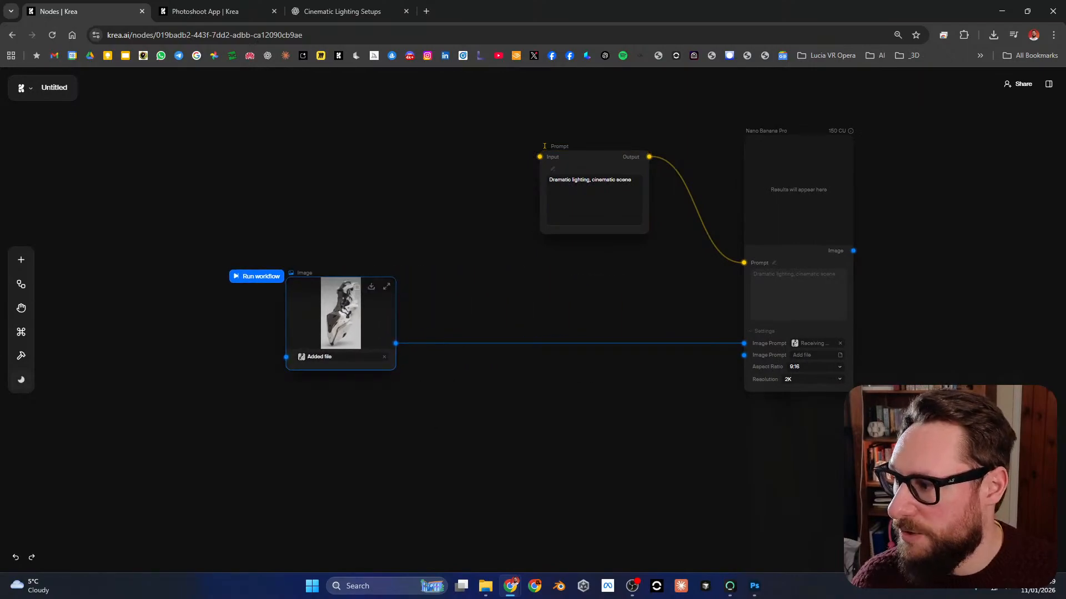
{"action": "left_click_drag", "start_coordinate": [342, 313], "coordinate": [250, 314]}
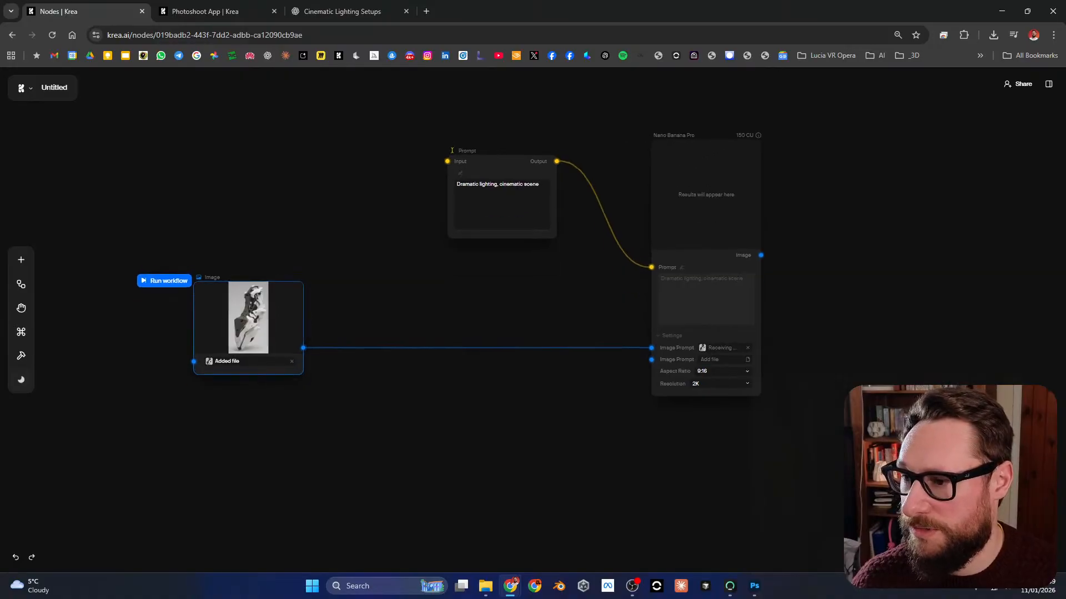
{"action": "left_click_drag", "start_coordinate": [452, 146], "coordinate": [493, 268]}
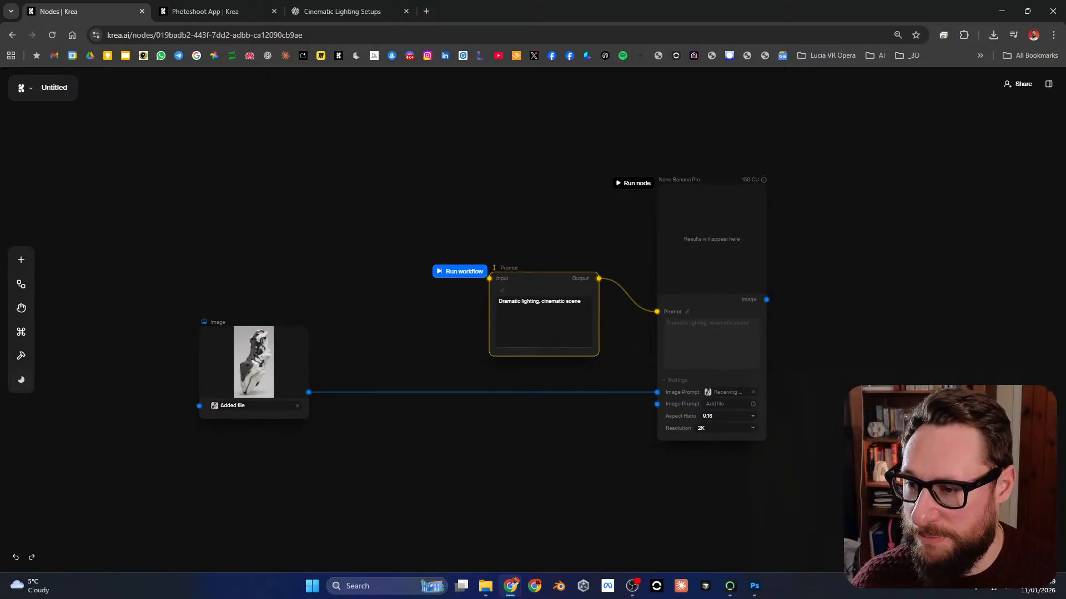
{"action": "left_click_drag", "start_coordinate": [711, 239], "coordinate": [698, 238]}
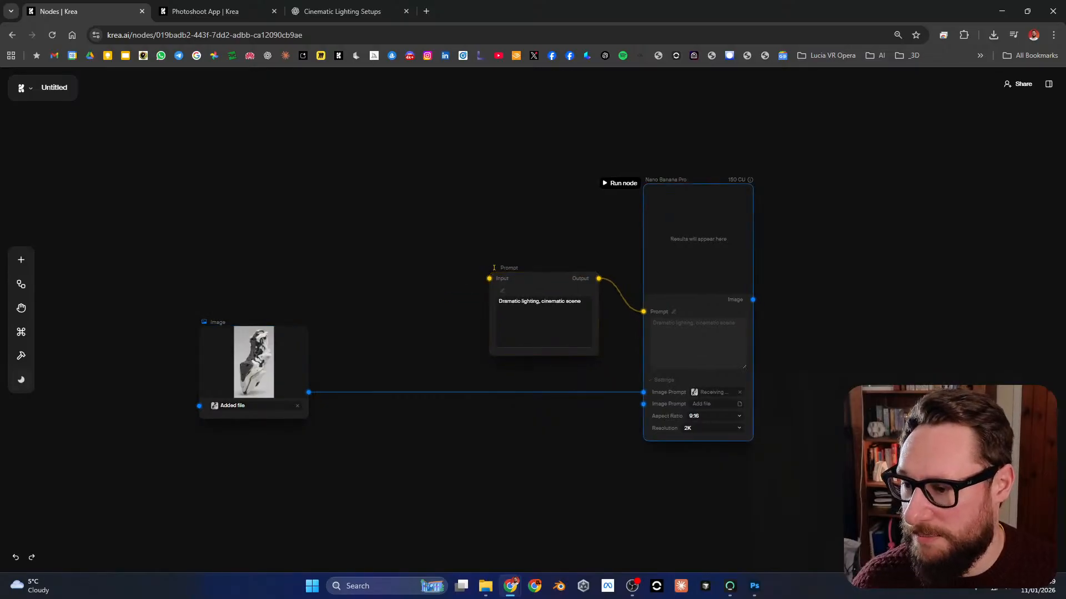
Step: Duplicate the Prompt and Nano Banana Pro nodes together and place the connected copies directly below the originals
{"action": "left_click", "coordinate": [494, 268], "text": "shift"}
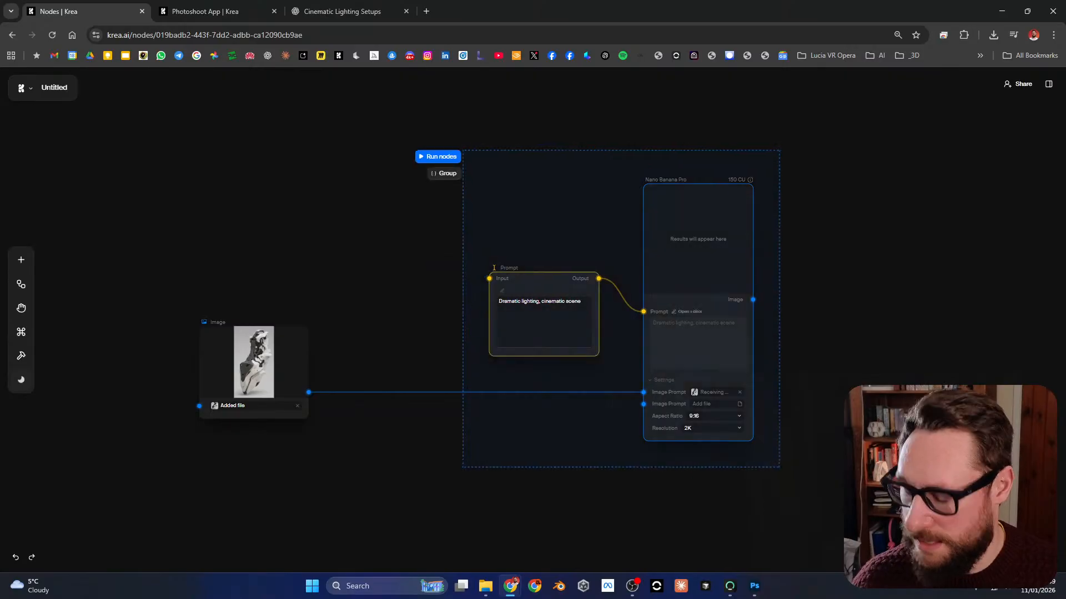
{"action": "left_click_drag", "start_coordinate": [494, 267], "coordinate": [493, 540]}
{"action": "left_click_drag", "start_coordinate": [492, 540], "coordinate": [508, 387]}
{"action": "left_click", "coordinate": [508, 322]}
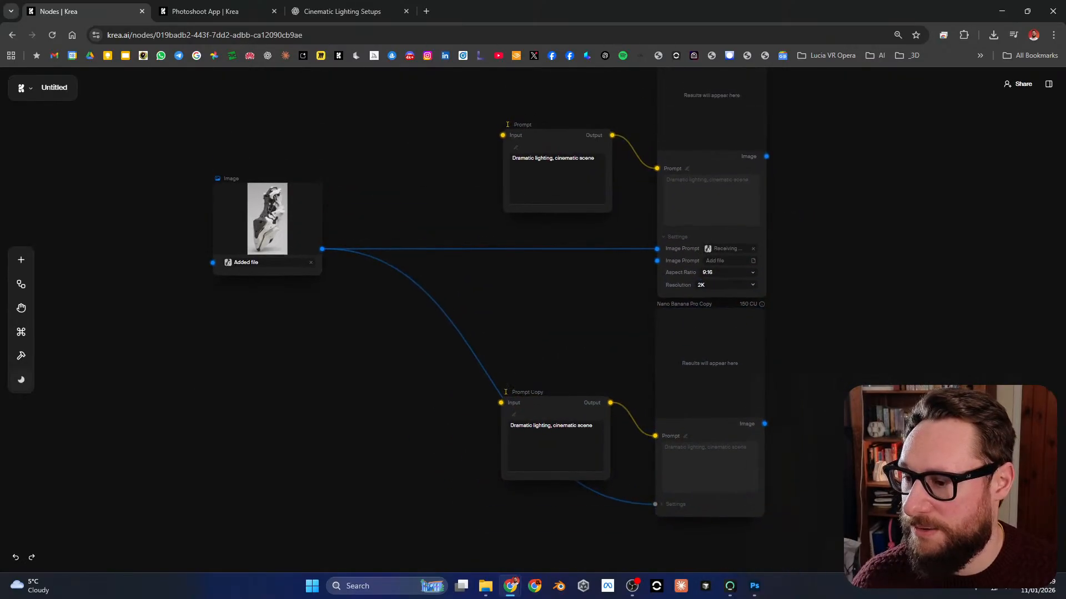
Step: Stack the Prompt node and the Prompt Copy node one below the other underneath the Image node
{"action": "double_click", "coordinate": [544, 425]}
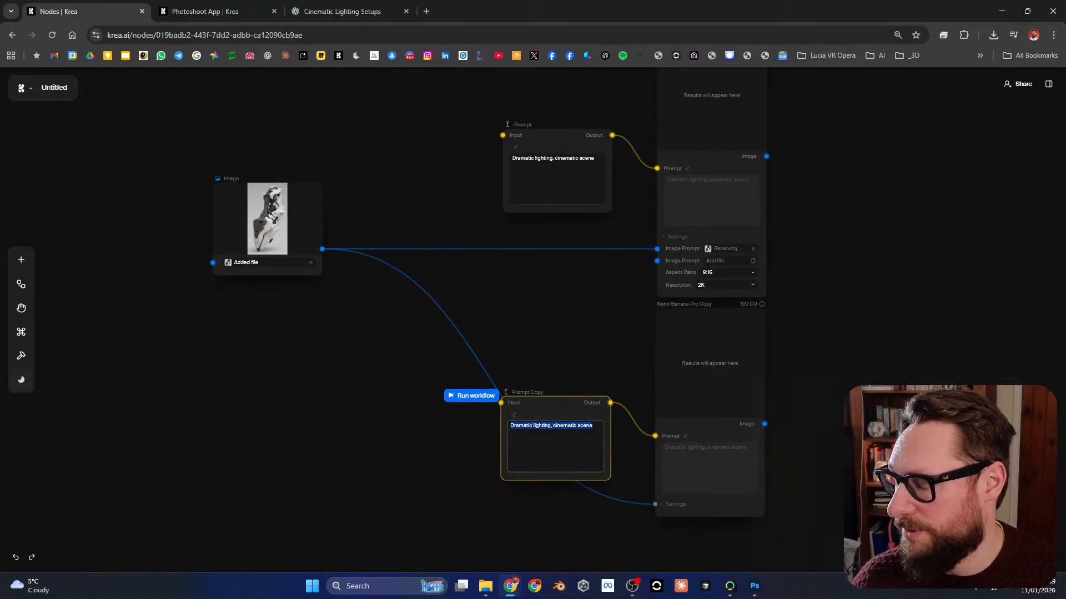
{"action": "left_click_drag", "start_coordinate": [555, 403], "coordinate": [381, 403]}
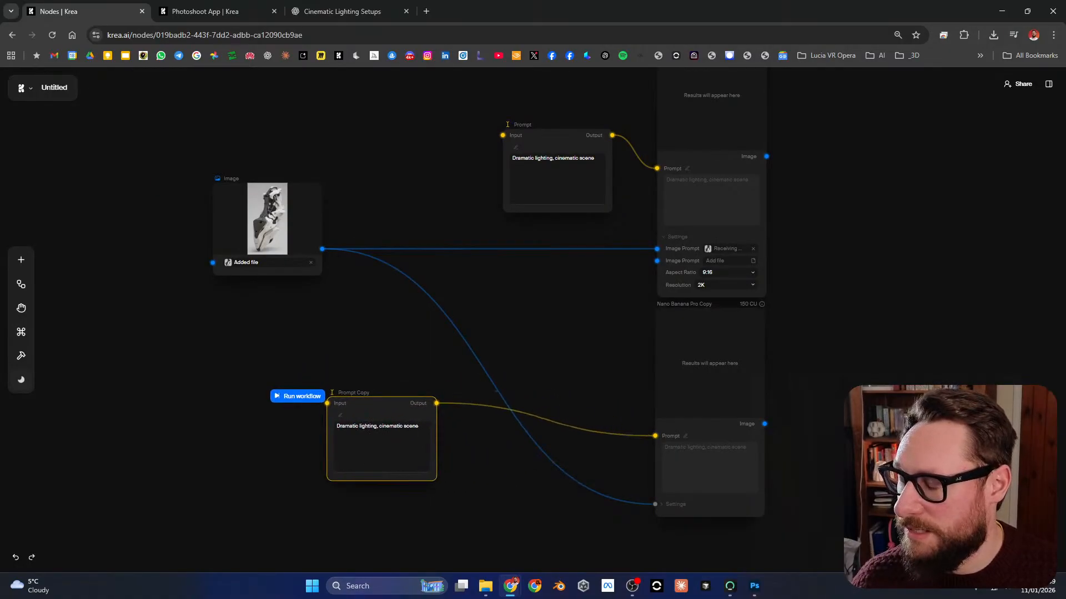
{"action": "left_click_drag", "start_coordinate": [557, 135], "coordinate": [266, 294]}
{"action": "left_click_drag", "start_coordinate": [381, 403], "coordinate": [455, 378]}
{"action": "scroll", "coordinate": [456, 330], "scroll_direction": "up", "scroll_amount": 3}
{"action": "left_click_drag", "start_coordinate": [455, 427], "coordinate": [507, 440]}
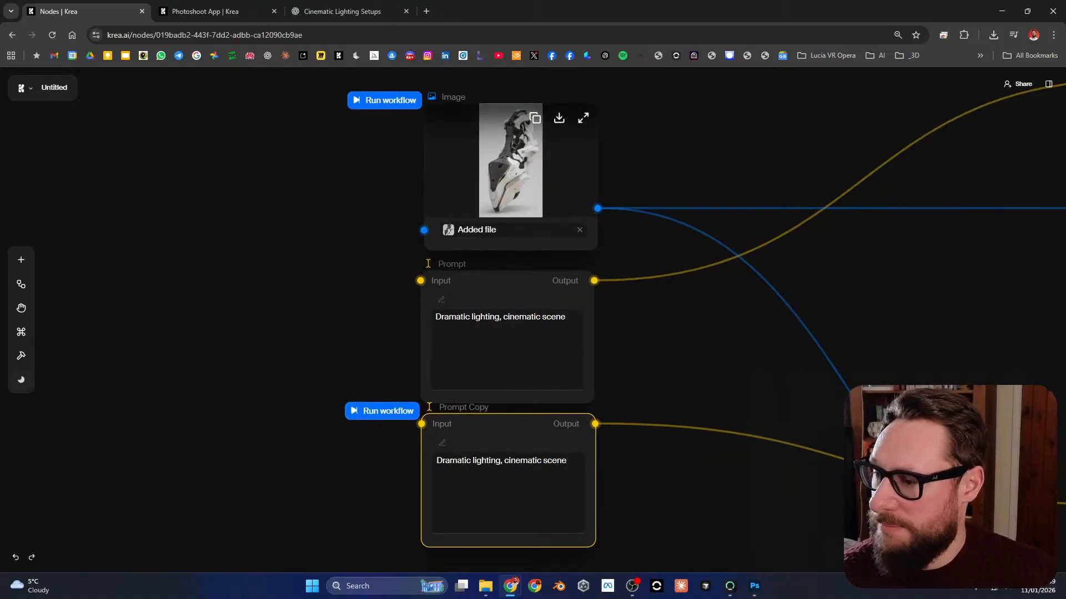
Step: Switch to the Photoshoot App and copy the scene description starting "Strong backlight positioned behind the subject" from the hazy backlit image set's input details
{"action": "left_click", "coordinate": [341, 11]}
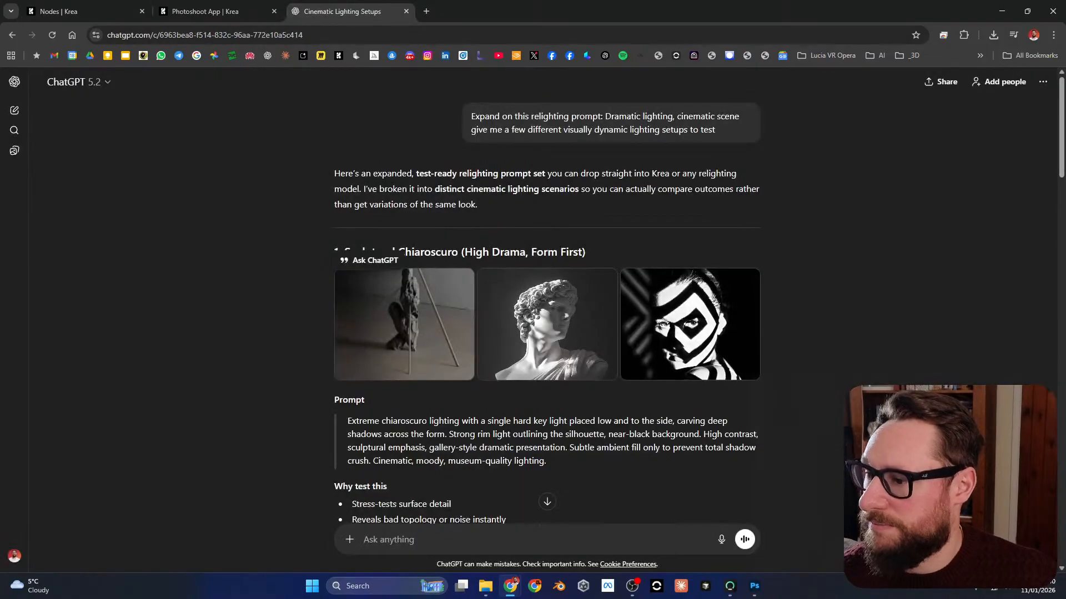
{"action": "scroll", "coordinate": [389, 267], "scroll_direction": "down", "scroll_amount": 8}
{"action": "left_click", "coordinate": [206, 11]}
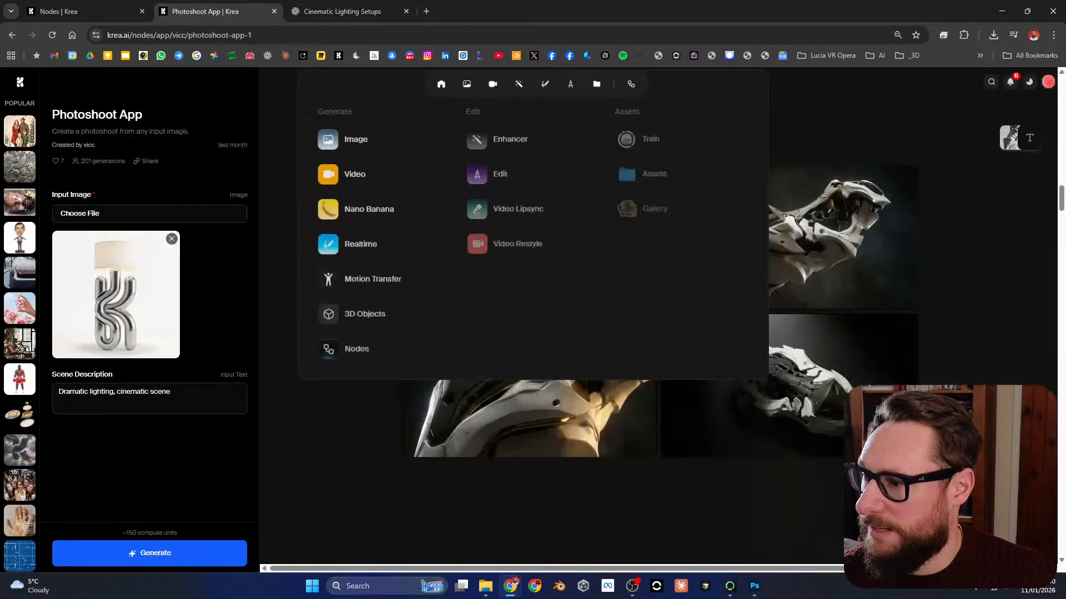
{"action": "scroll", "coordinate": [660, 316], "scroll_direction": "up", "scroll_amount": 8}
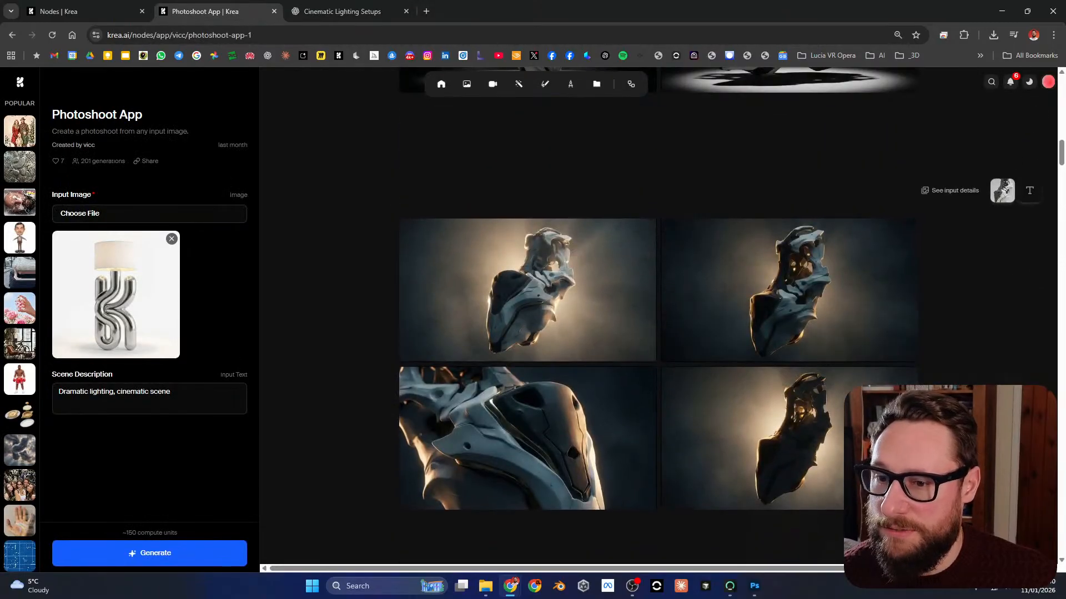
{"action": "left_click", "coordinate": [951, 190]}
{"action": "triple_click", "coordinate": [638, 325]}
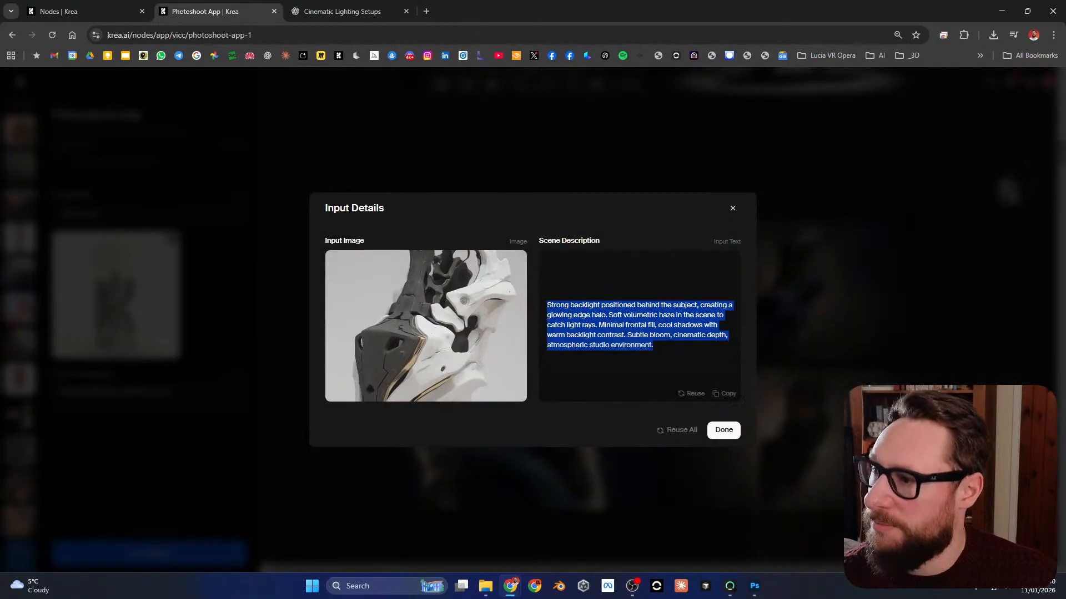
Step: Back on the node canvas, replace the Prompt Copy node's text with the copied "Strong backlight positioned behind the subject" description, without trailing blank lines
{"action": "left_click", "coordinate": [78, 11]}
{"action": "triple_click", "coordinate": [504, 461]}
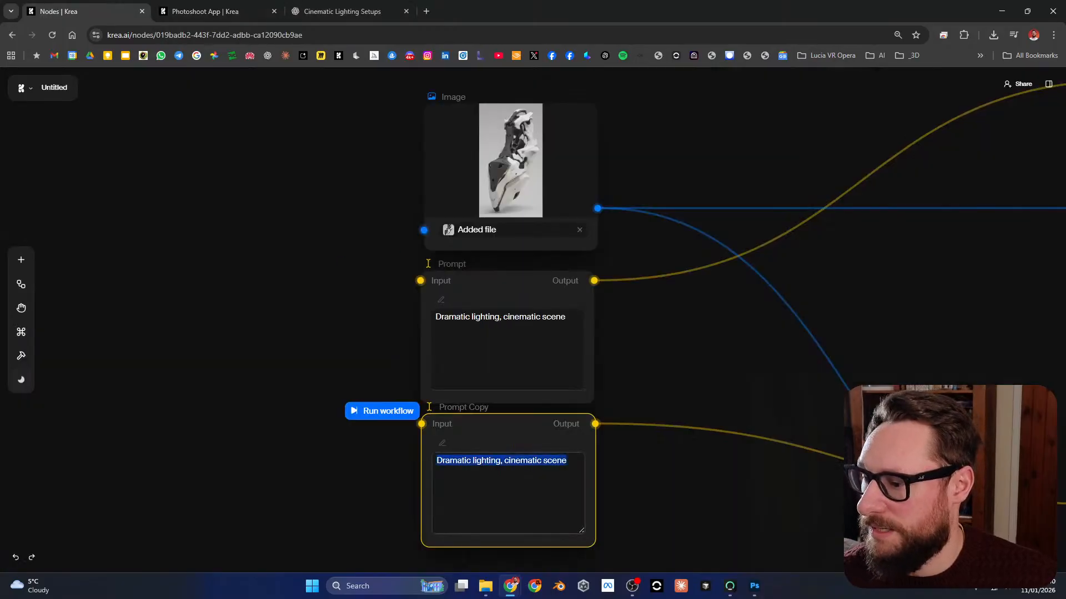
{"action": "key", "text": "ctrl+v"}
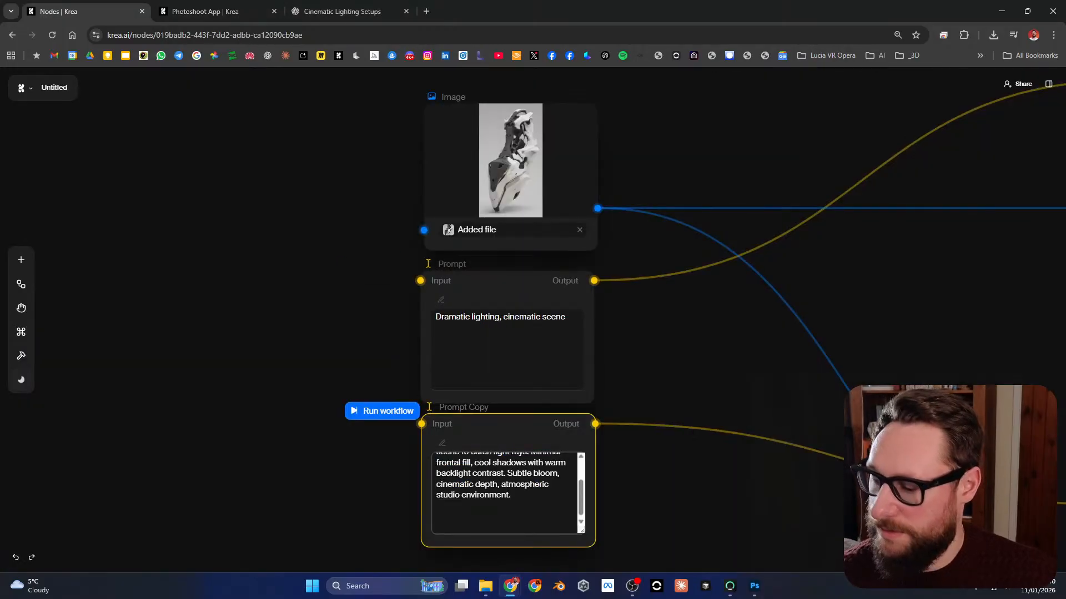
{"action": "key", "text": "BackSpace"}
{"action": "key", "text": "BackSpace"}
{"action": "key", "text": "BackSpace"}
{"action": "key", "text": "Escape"}
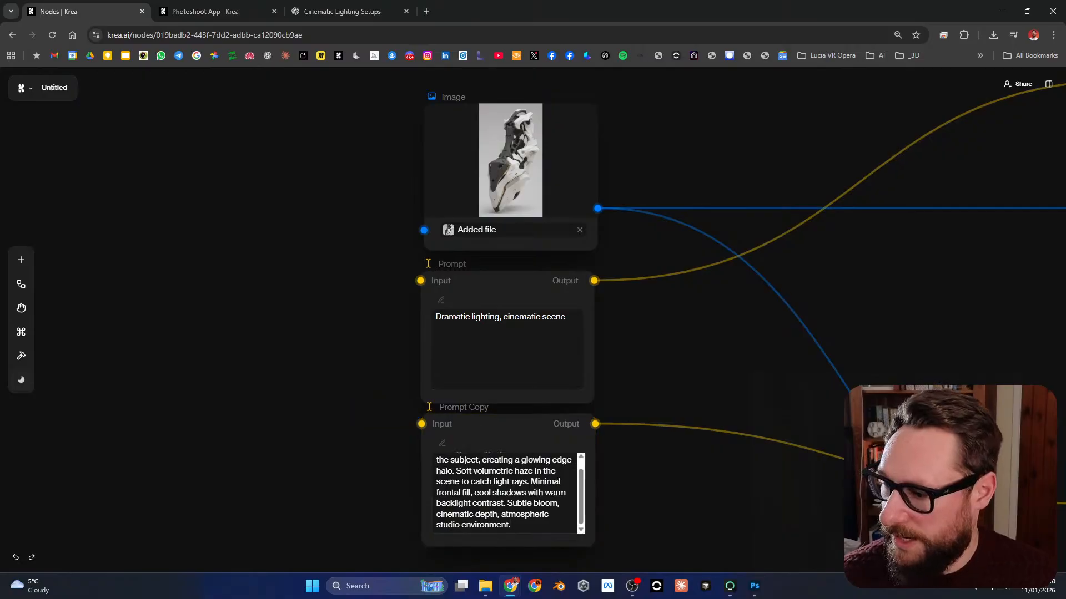
{"action": "scroll", "coordinate": [650, 432], "scroll_direction": "down", "scroll_amount": 1}
{"action": "left_click_drag", "start_coordinate": [581, 470], "coordinate": [580, 458]}
{"action": "scroll", "coordinate": [649, 422], "scroll_direction": "down", "scroll_amount": 5}
{"action": "scroll", "coordinate": [649, 422], "scroll_direction": "up", "scroll_amount": 3}
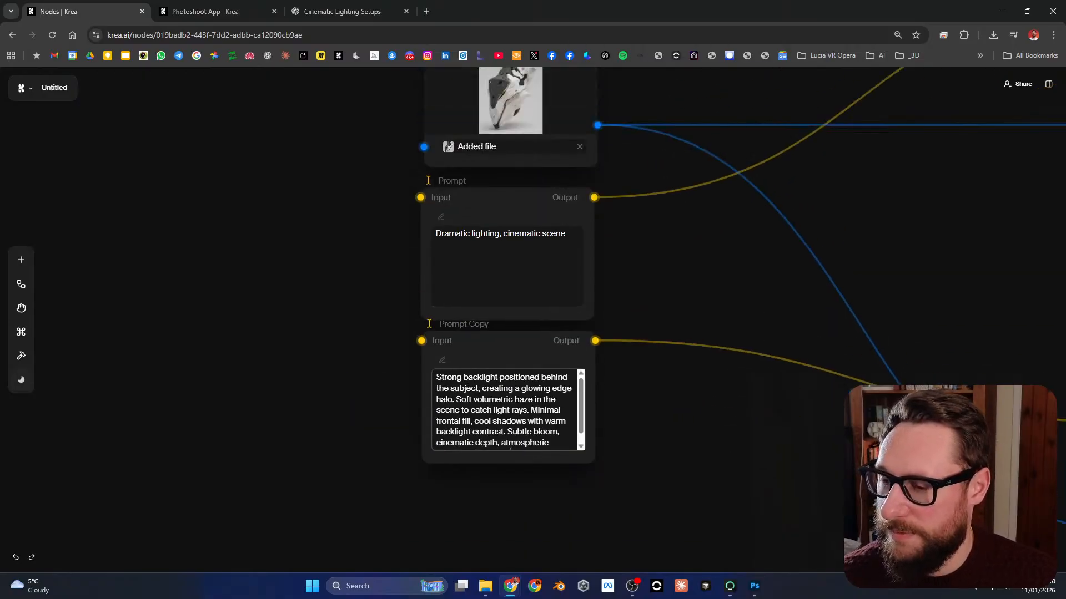
Step: Examine the two Nano Banana Pro nodes, including their prompt connections and the original's image, aspect ratio and resolution settings
{"action": "scroll", "coordinate": [622, 363], "scroll_direction": "down", "scroll_amount": 6}
{"action": "left_click_drag", "start_coordinate": [761, 340], "coordinate": [550, 399]}
{"action": "scroll", "coordinate": [676, 333], "scroll_direction": "up", "scroll_amount": 3}
{"action": "left_click", "coordinate": [699, 139]}
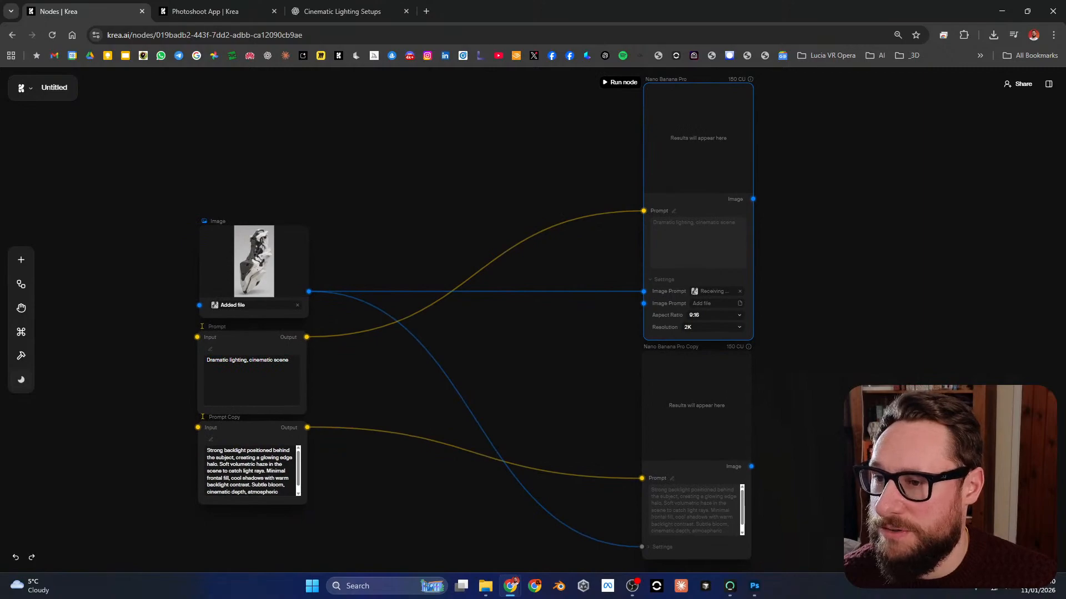
{"action": "scroll", "coordinate": [733, 80], "scroll_direction": "up", "scroll_amount": 7}
{"action": "left_click_drag", "start_coordinate": [733, 79], "coordinate": [729, 201]}
{"action": "scroll", "coordinate": [730, 200], "scroll_direction": "down", "scroll_amount": 3}
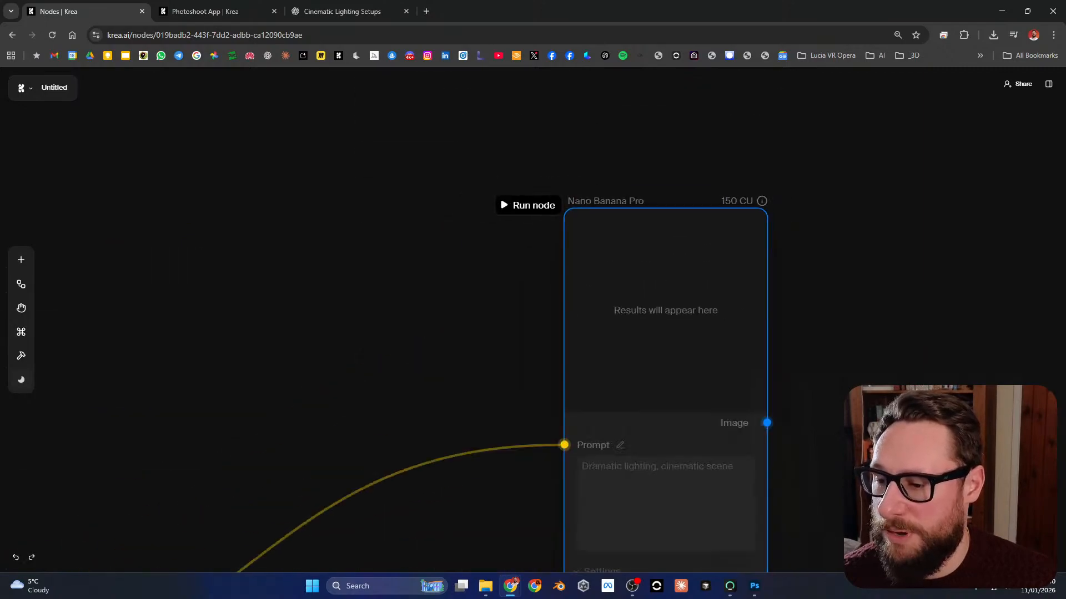
{"action": "scroll", "coordinate": [686, 288], "scroll_direction": "down", "scroll_amount": 3}
{"action": "left_click_drag", "start_coordinate": [687, 288], "coordinate": [679, 179]}
{"action": "scroll", "coordinate": [643, 291], "scroll_direction": "up", "scroll_amount": 2}
{"action": "left_click_drag", "start_coordinate": [643, 290], "coordinate": [628, 175]}
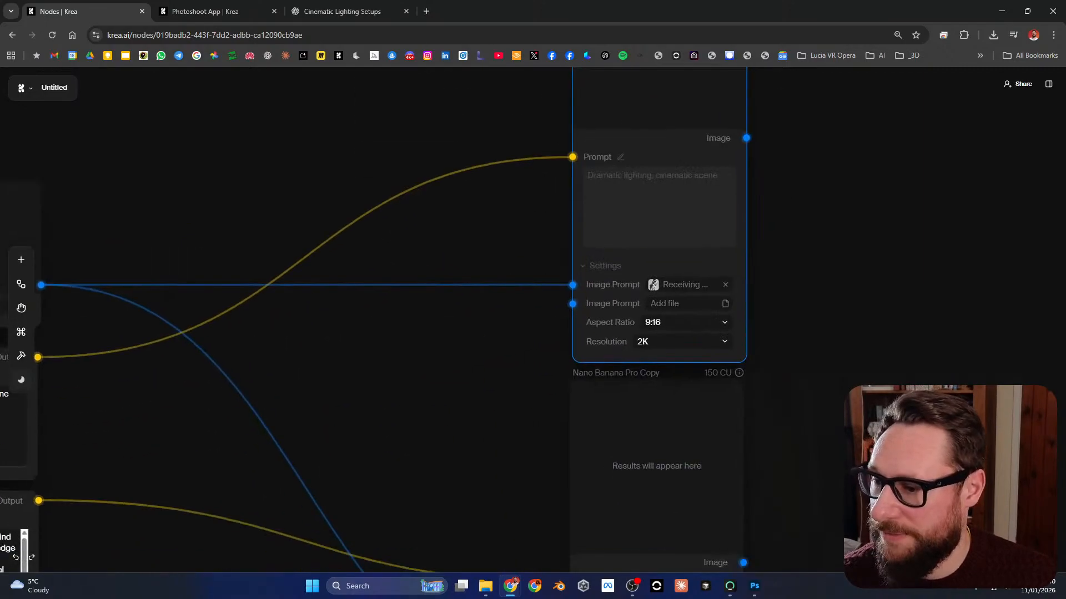
{"action": "scroll", "coordinate": [639, 311], "scroll_direction": "down", "scroll_amount": 3}
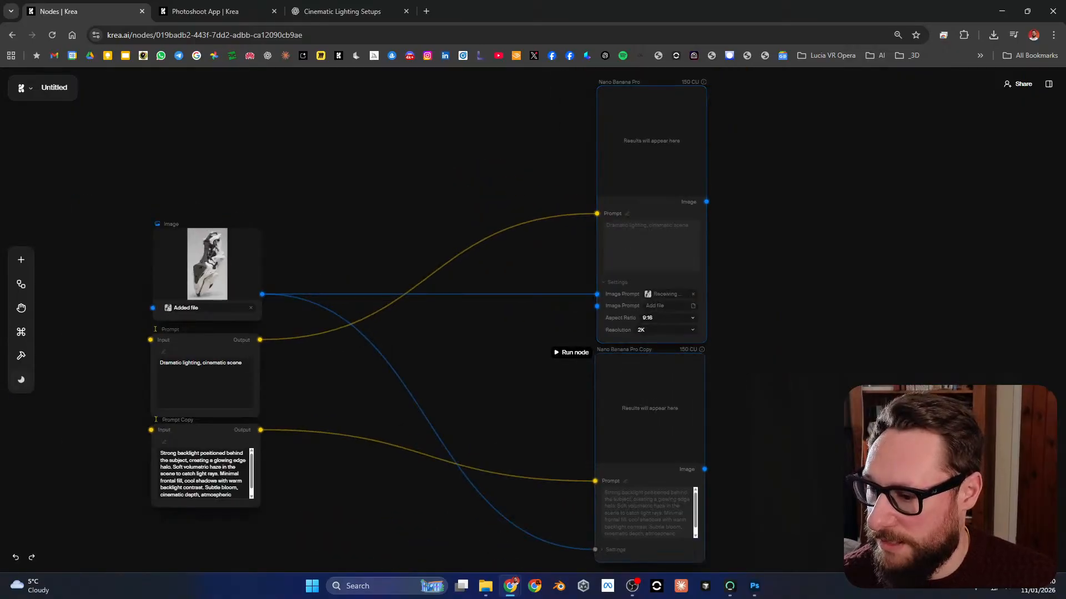
Step: Expand the settings section of the Nano Banana Pro Copy node
{"action": "left_click", "coordinate": [614, 550]}
{"action": "left_click_drag", "start_coordinate": [614, 550], "coordinate": [611, 510]}
{"action": "left_click_drag", "start_coordinate": [739, 473], "coordinate": [772, 375]}
Step: Duplicate the Prompt Copy and Nano Banana Pro Copy nodes together and place the new pair below, with the generator under the existing ones
{"action": "scroll", "coordinate": [796, 344], "scroll_direction": "down", "scroll_amount": 3}
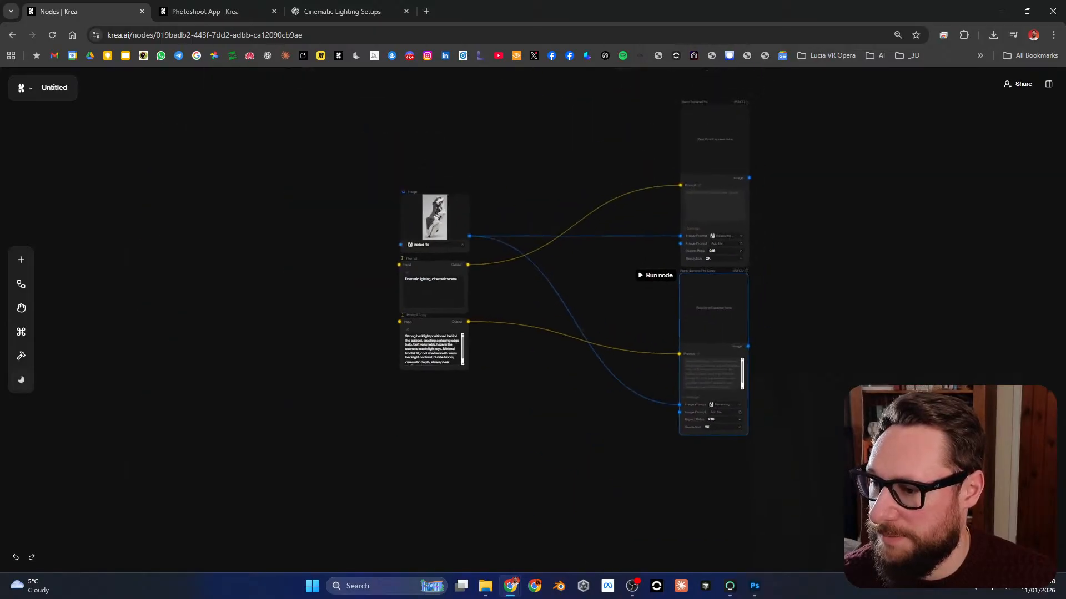
{"action": "left_click", "coordinate": [434, 327]}
{"action": "left_click", "coordinate": [713, 310], "text": "shift"}
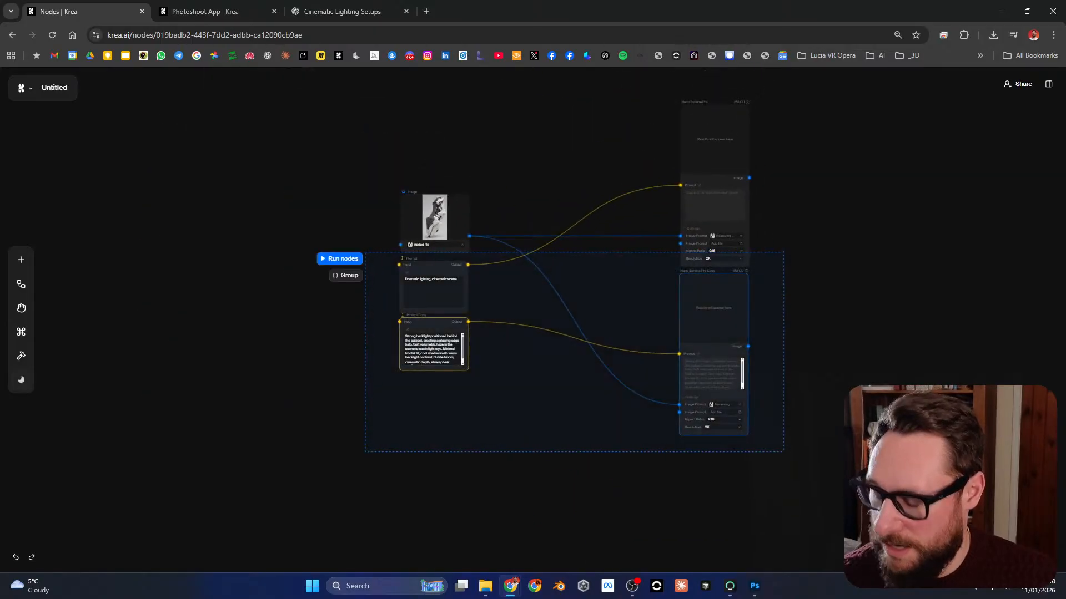
{"action": "left_click_drag", "start_coordinate": [698, 338], "coordinate": [690, 305]}
{"action": "scroll", "coordinate": [698, 366], "scroll_direction": "up", "scroll_amount": 3}
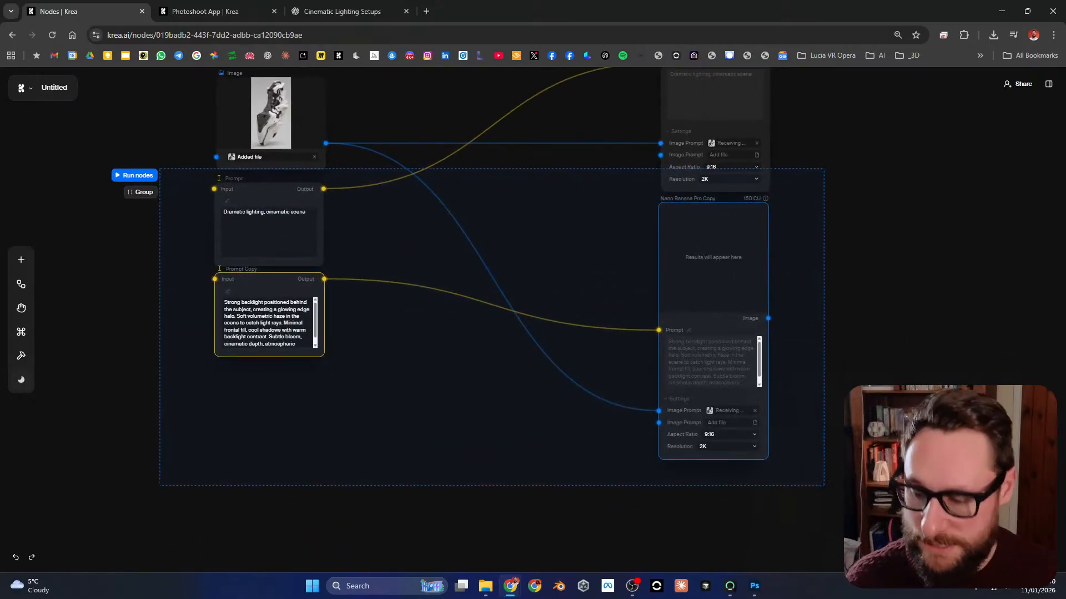
{"action": "key", "text": "ctrl+v"}
{"action": "left_click_drag", "start_coordinate": [879, 372], "coordinate": [602, 473]}
{"action": "scroll", "coordinate": [879, 344], "scroll_direction": "down", "scroll_amount": 3}
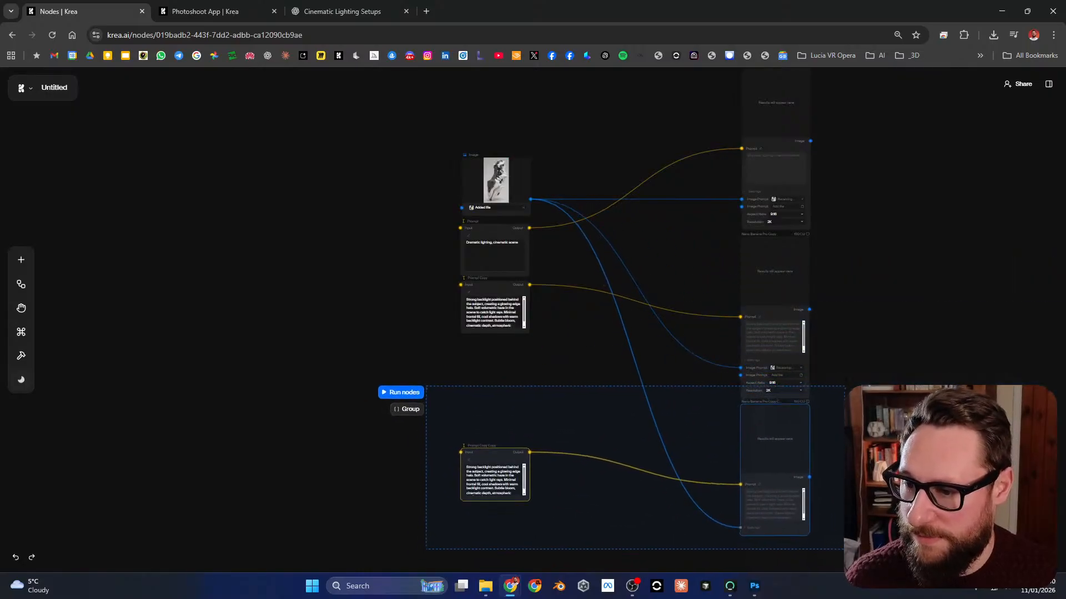
Step: Move the newly duplicated prompt node up so it sits directly beneath the Prompt Copy node
{"action": "left_click", "coordinate": [599, 472]}
{"action": "left_click_drag", "start_coordinate": [493, 453], "coordinate": [494, 343]}
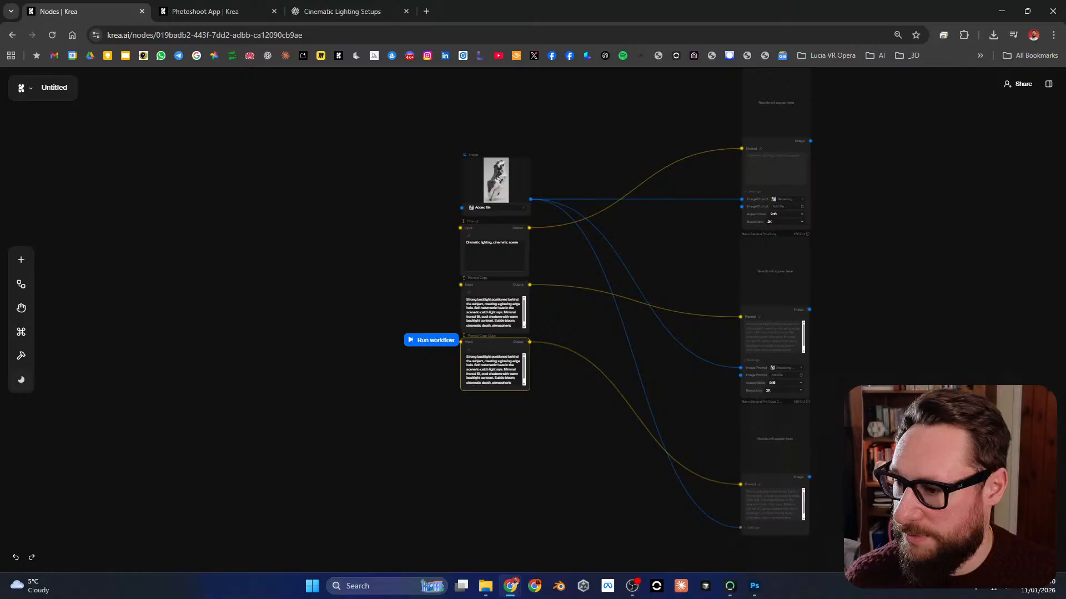
{"action": "scroll", "coordinate": [487, 257], "scroll_direction": "up", "scroll_amount": 5}
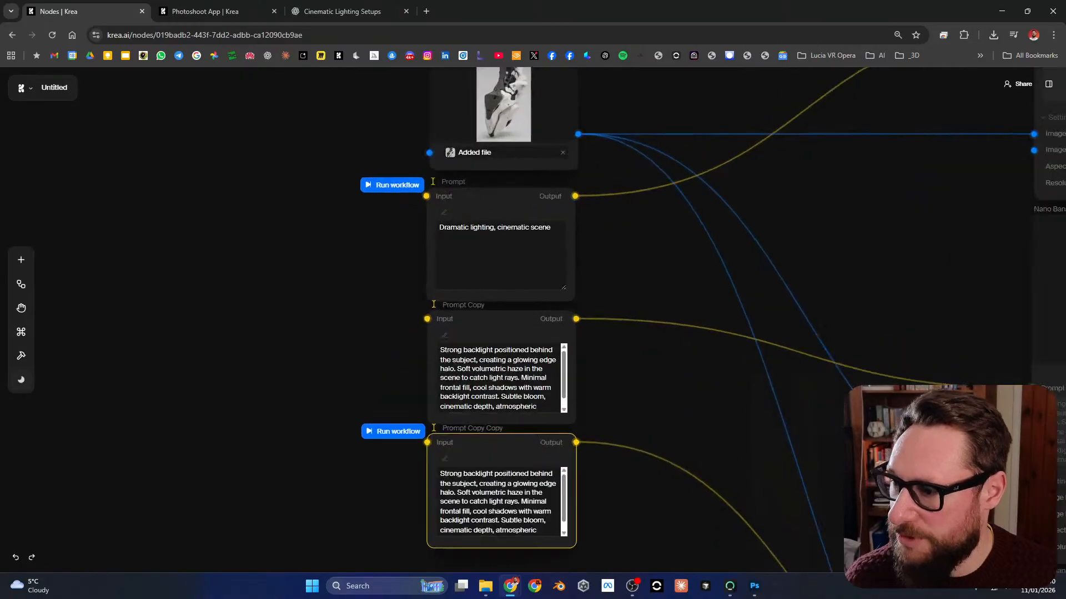
{"action": "left_click_drag", "start_coordinate": [576, 252], "coordinate": [547, 290]}
{"action": "scroll", "coordinate": [542, 290], "scroll_direction": "down", "scroll_amount": 1}
Step: Examine the Photoshoot App's generated image sets to choose another lighting setup
{"action": "left_click", "coordinate": [342, 11]}
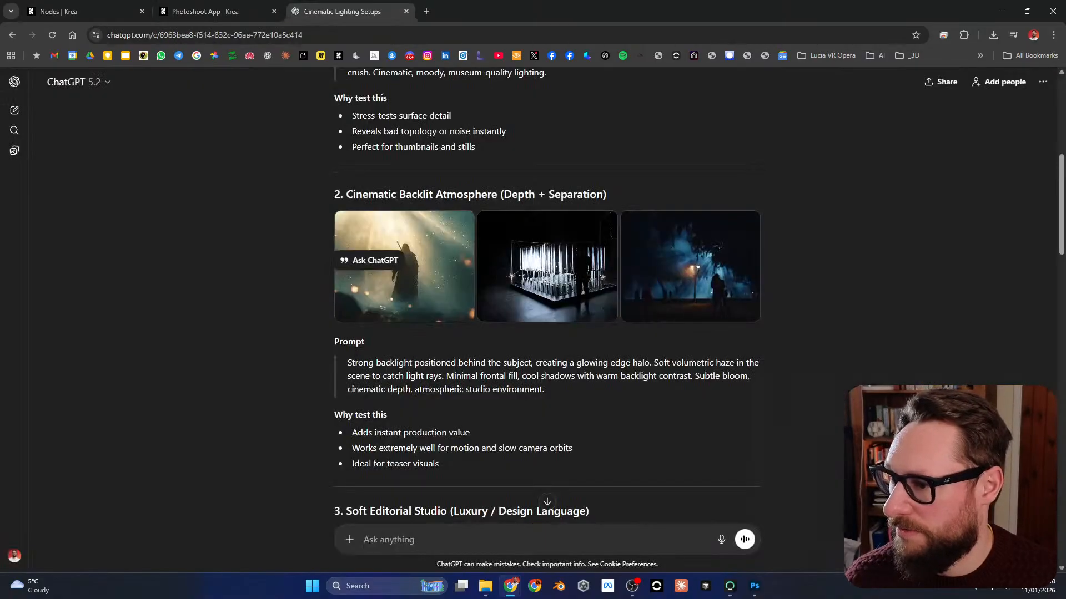
{"action": "left_click", "coordinate": [205, 11]}
{"action": "key", "text": "Escape"}
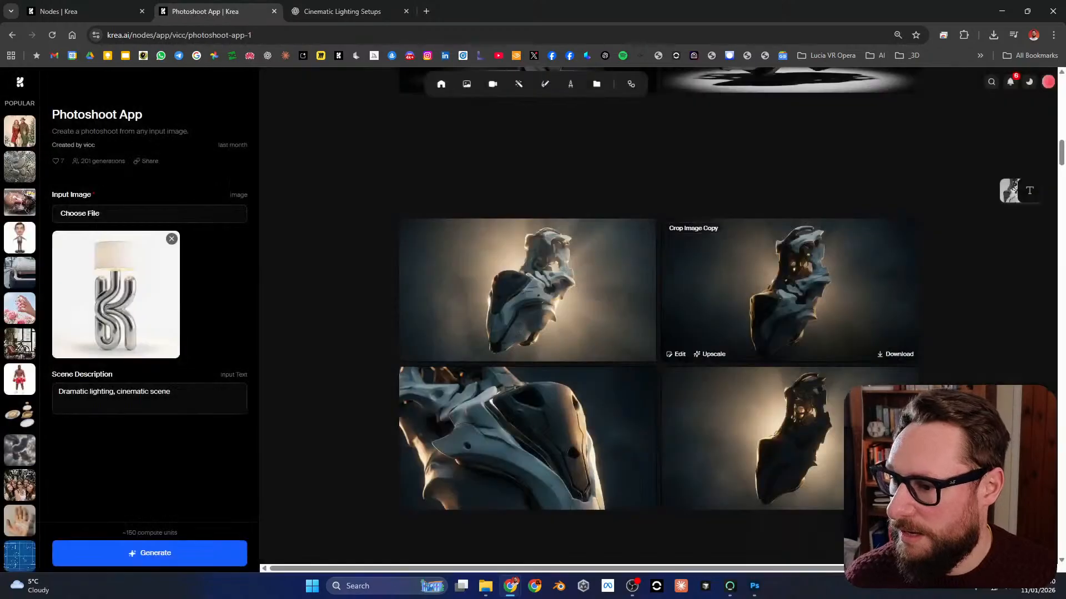
{"action": "scroll", "coordinate": [658, 322], "scroll_direction": "up", "scroll_amount": 5}
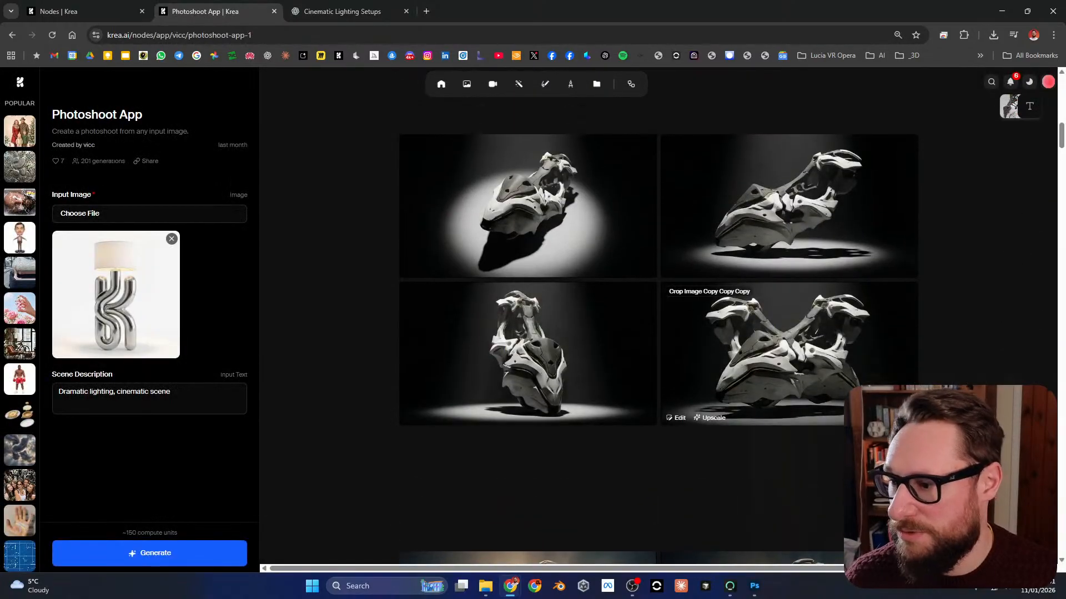
{"action": "scroll", "coordinate": [658, 322], "scroll_direction": "up", "scroll_amount": 5}
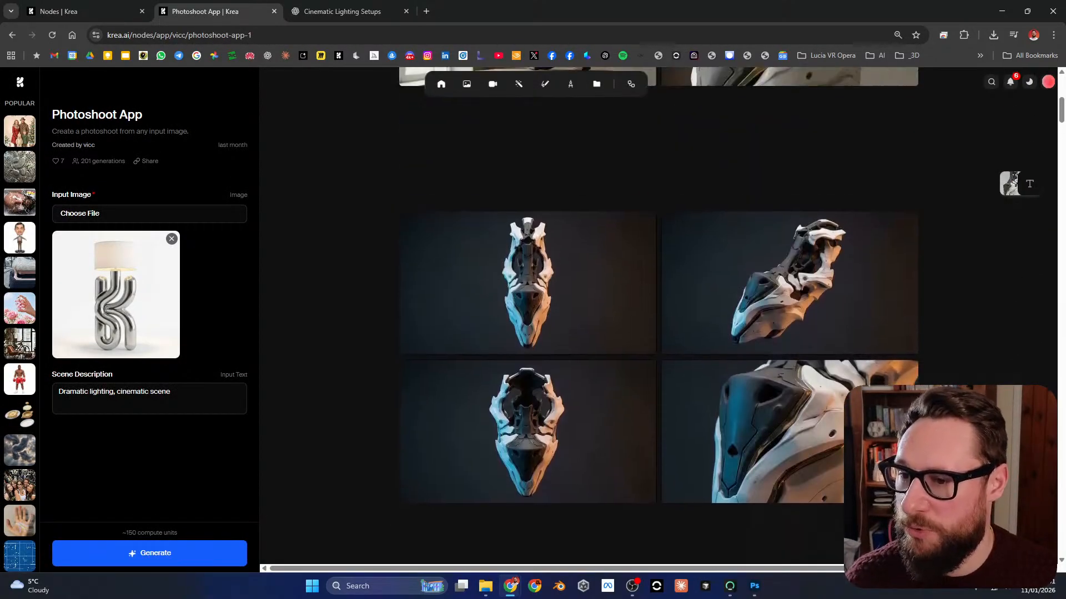
{"action": "scroll", "coordinate": [872, 461], "scroll_direction": "up", "scroll_amount": 3}
{"action": "scroll", "coordinate": [871, 461], "scroll_direction": "down", "scroll_amount": 7}
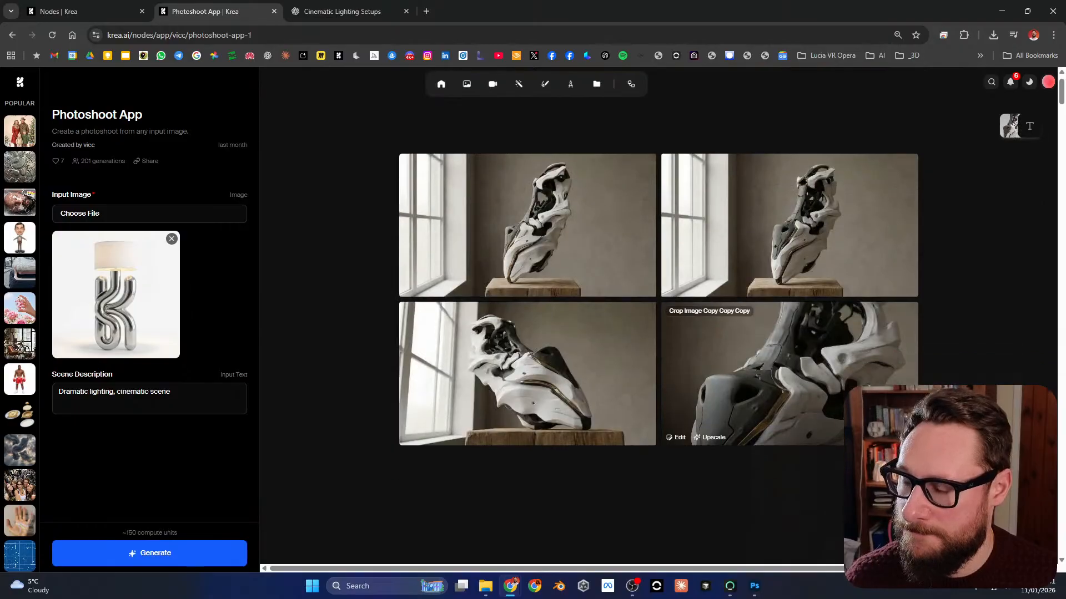
{"action": "scroll", "coordinate": [658, 322], "scroll_direction": "up", "scroll_amount": 5}
{"action": "scroll", "coordinate": [657, 322], "scroll_direction": "down", "scroll_amount": 5}
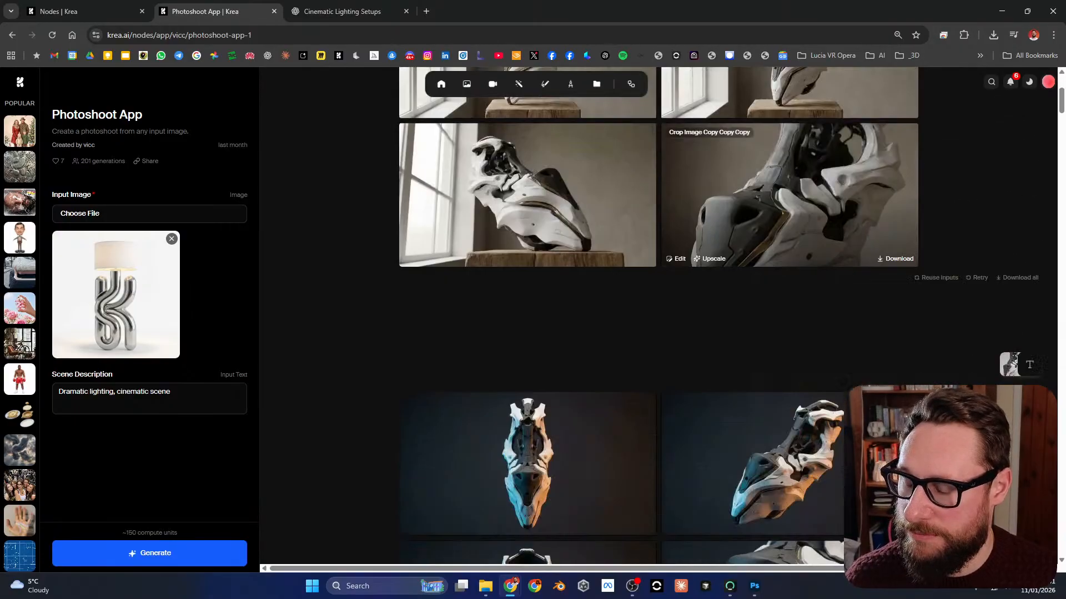
{"action": "scroll", "coordinate": [658, 322], "scroll_direction": "down", "scroll_amount": 10}
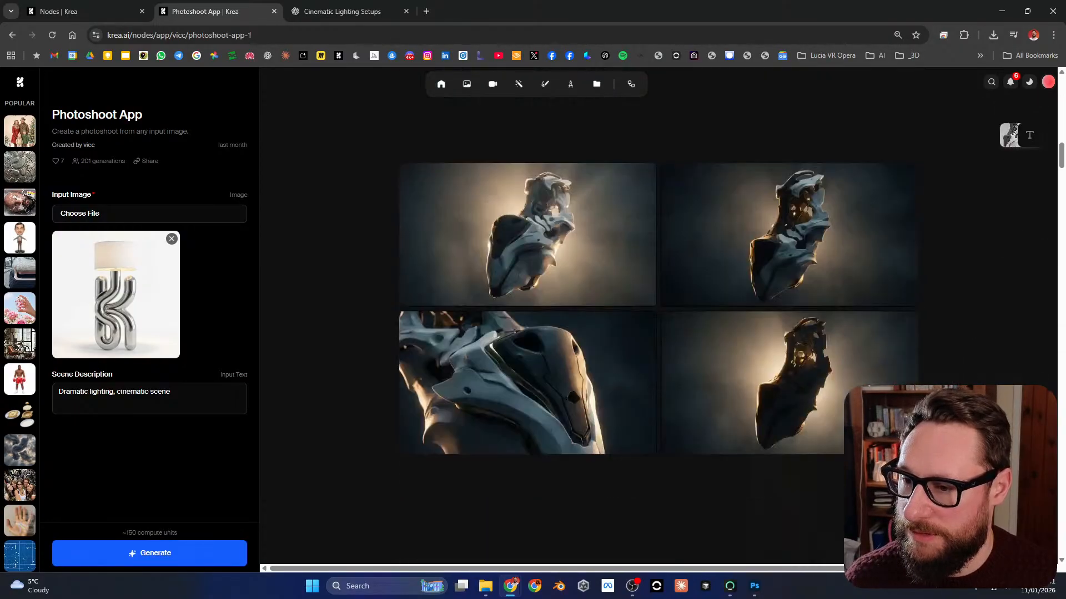
{"action": "scroll", "coordinate": [722, 422], "scroll_direction": "up", "scroll_amount": 5}
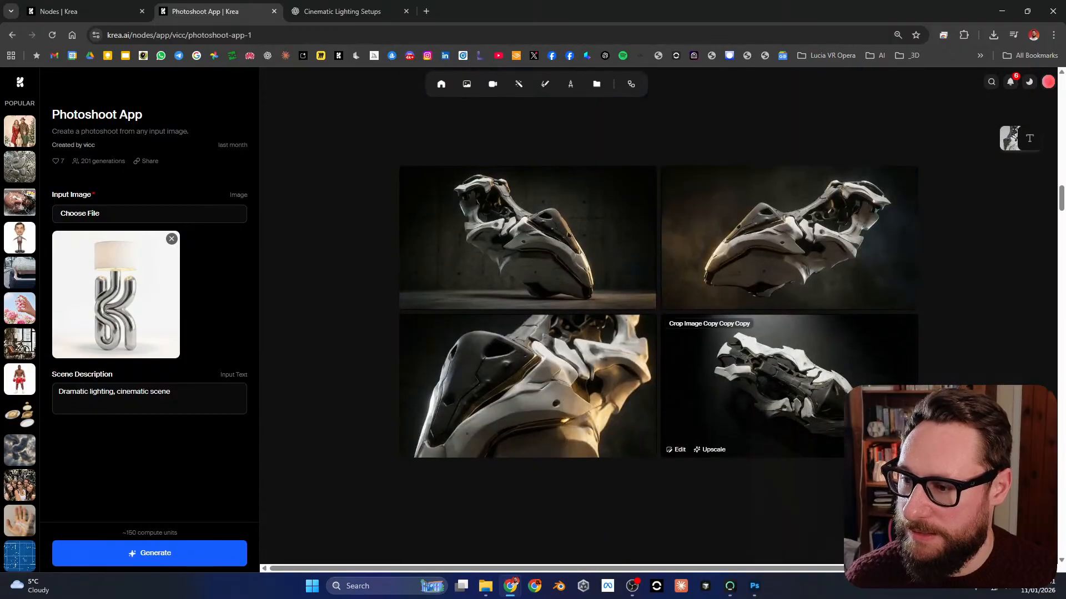
{"action": "scroll", "coordinate": [721, 422], "scroll_direction": "up", "scroll_amount": 3}
{"action": "scroll", "coordinate": [657, 322], "scroll_direction": "up", "scroll_amount": 8}
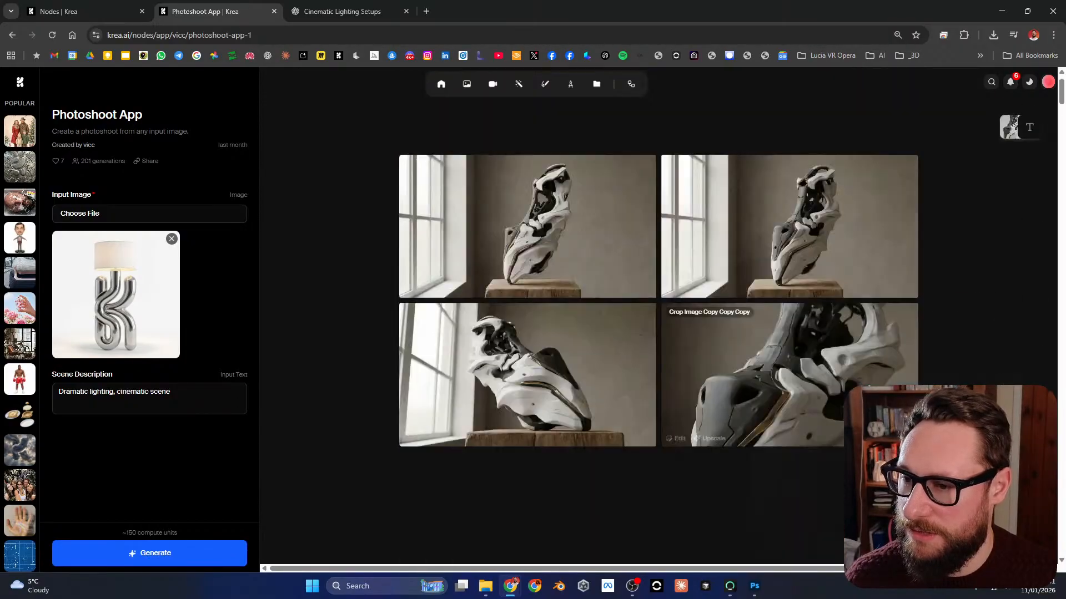
Step: Copy the scene description starting "Soft natural daylight entering from a large side window" from the window-lit image set and return to the node canvas
{"action": "left_click", "coordinate": [1002, 160]}
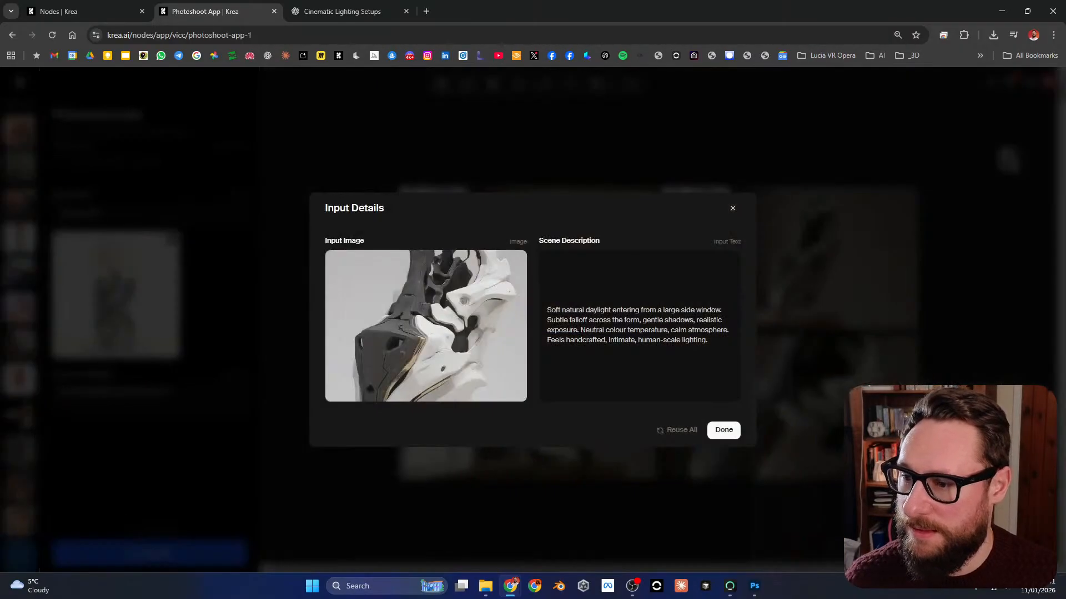
{"action": "triple_click", "coordinate": [626, 311]}
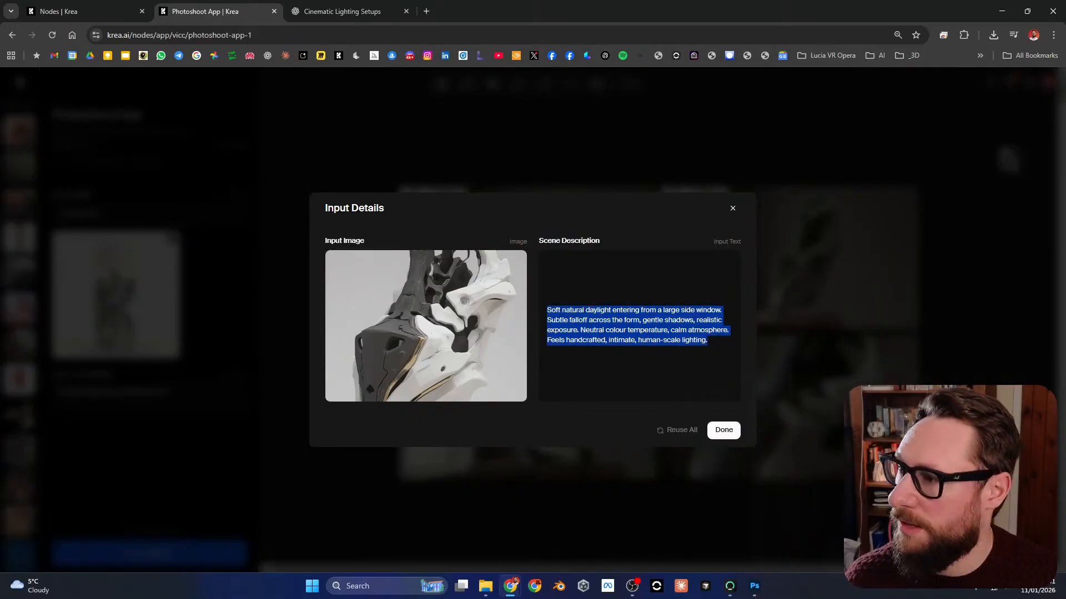
{"action": "left_click", "coordinate": [343, 12]}
{"action": "left_click", "coordinate": [83, 11]}
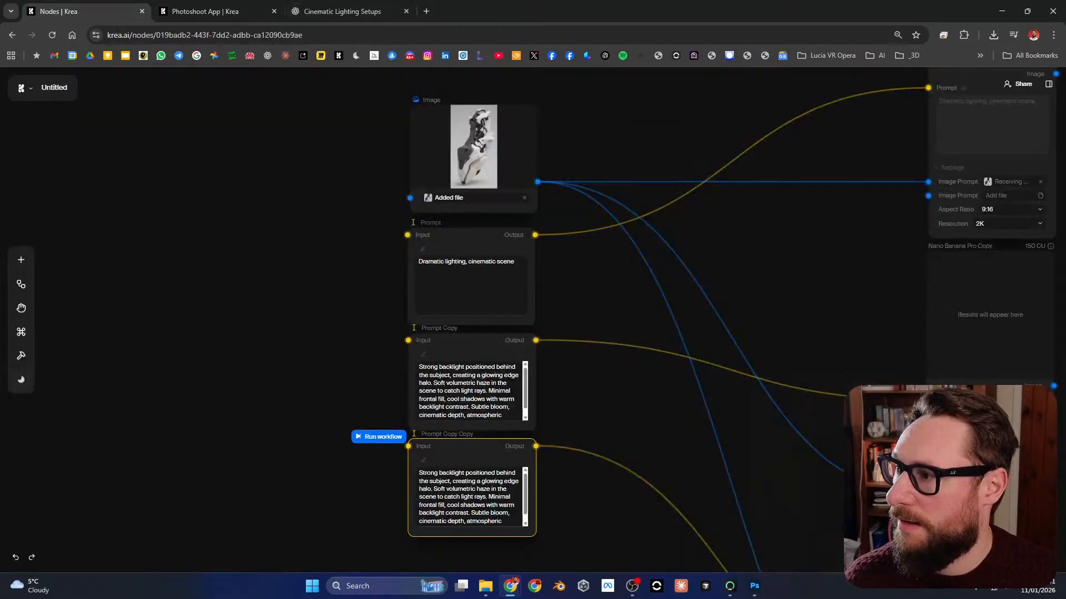
Step: Replace the Prompt Copy Copy node's text with the copied description starting "Soft natural daylight entering from a large side window"
{"action": "key", "text": "ctrl+a"}
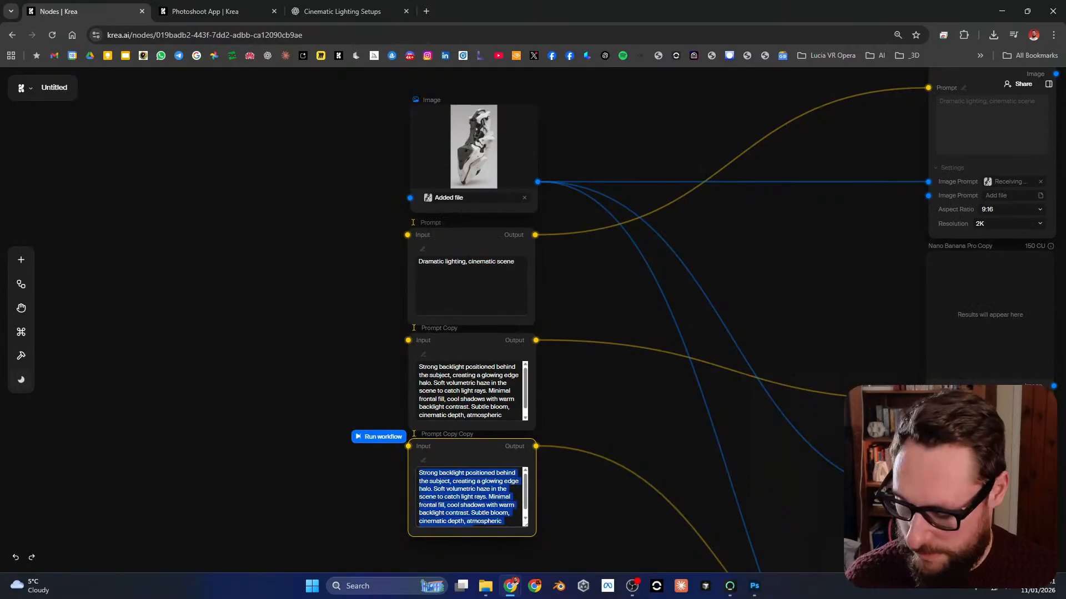
{"action": "key", "text": "ctrl+v"}
{"action": "key", "text": "BackSpace"}
{"action": "key", "text": "BackSpace"}
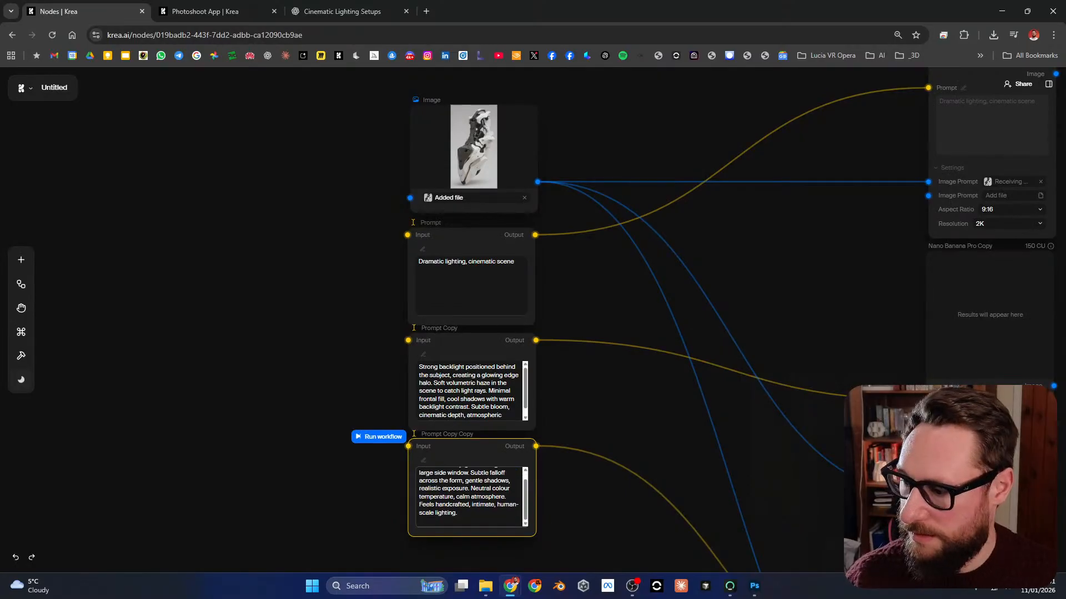
{"action": "key", "text": "BackSpace"}
{"action": "left_click", "coordinate": [786, 276]}
Step: Add a Kling 2.6 video generation node fed by the image output of the first Nano Banana Pro node
{"action": "left_click_drag", "start_coordinate": [786, 276], "coordinate": [577, 279]}
{"action": "scroll", "coordinate": [577, 280], "scroll_direction": "down", "scroll_amount": 2}
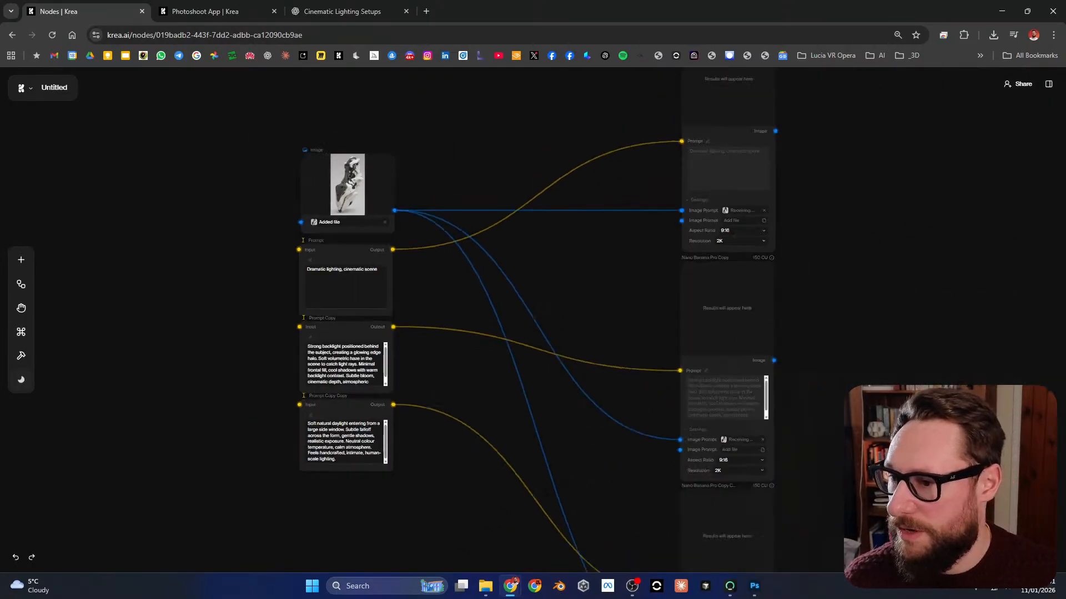
{"action": "scroll", "coordinate": [575, 275], "scroll_direction": "down", "scroll_amount": 2}
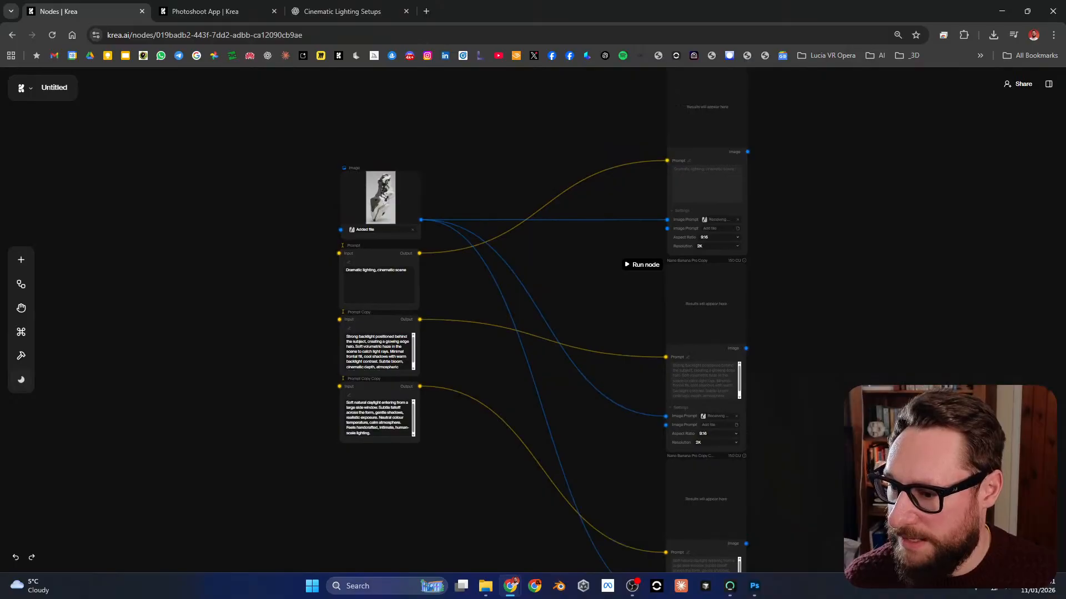
{"action": "left_click_drag", "start_coordinate": [576, 276], "coordinate": [477, 300]}
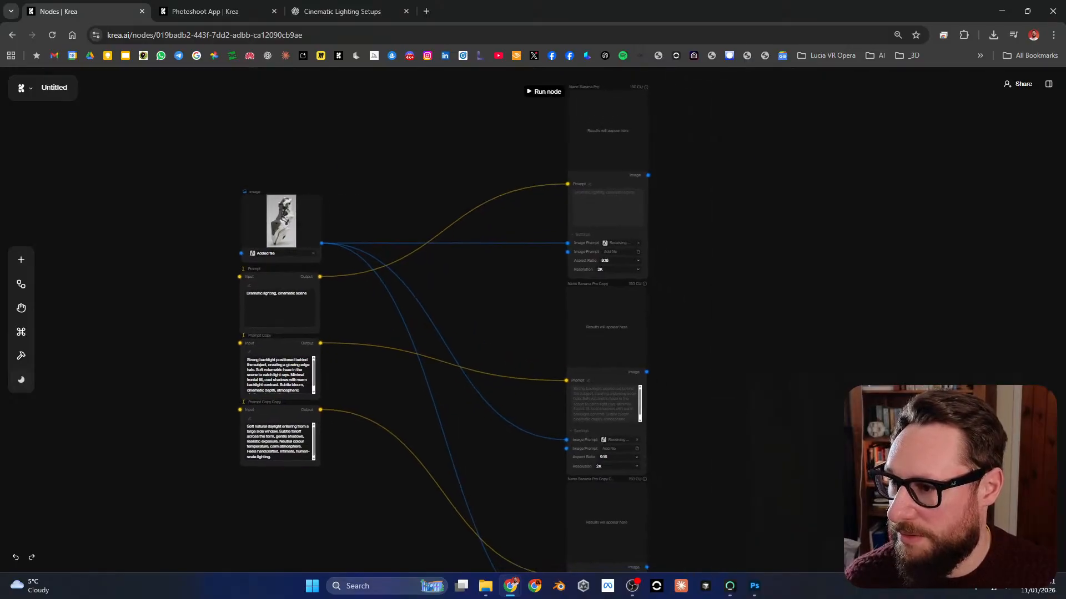
{"action": "left_click_drag", "start_coordinate": [488, 322], "coordinate": [362, 312]}
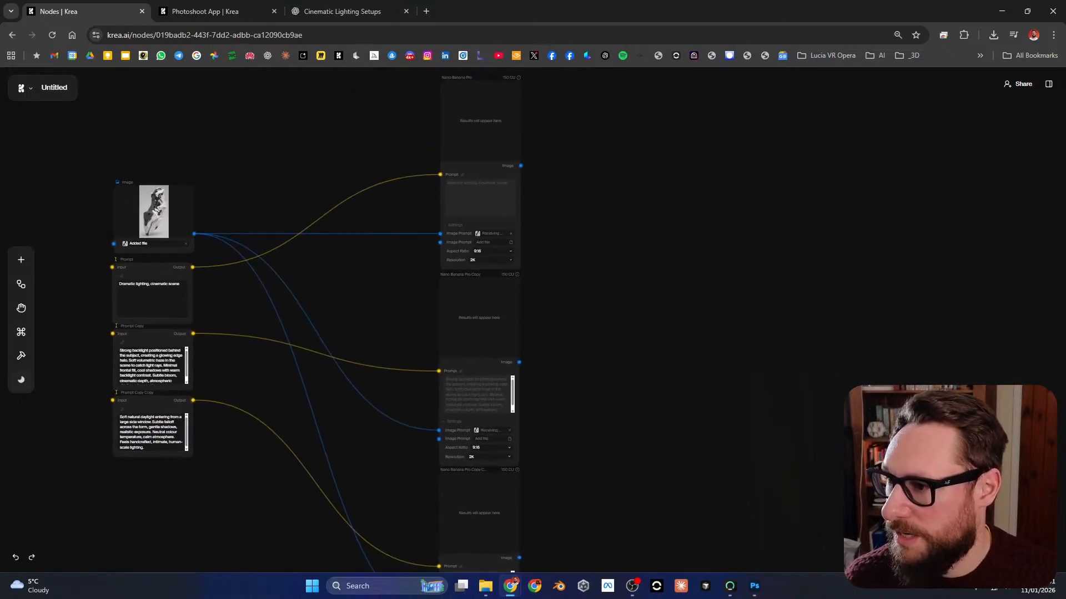
{"action": "scroll", "coordinate": [350, 134], "scroll_direction": "up", "scroll_amount": 1}
{"action": "scroll", "coordinate": [348, 137], "scroll_direction": "up", "scroll_amount": 2}
{"action": "left_click_drag", "start_coordinate": [348, 136], "coordinate": [404, 201]}
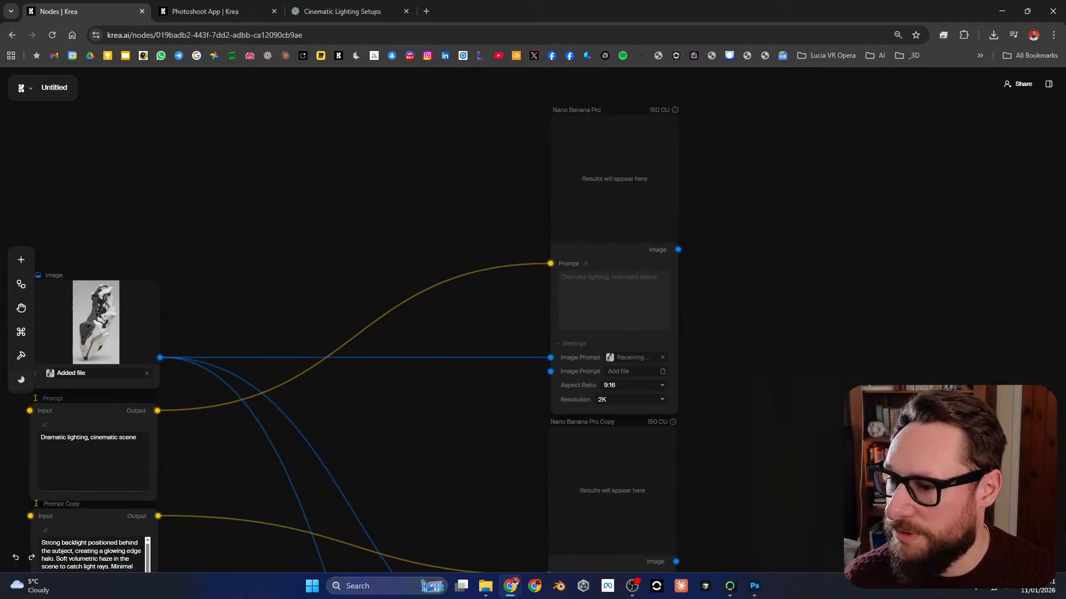
{"action": "left_click_drag", "start_coordinate": [679, 250], "coordinate": [850, 310]}
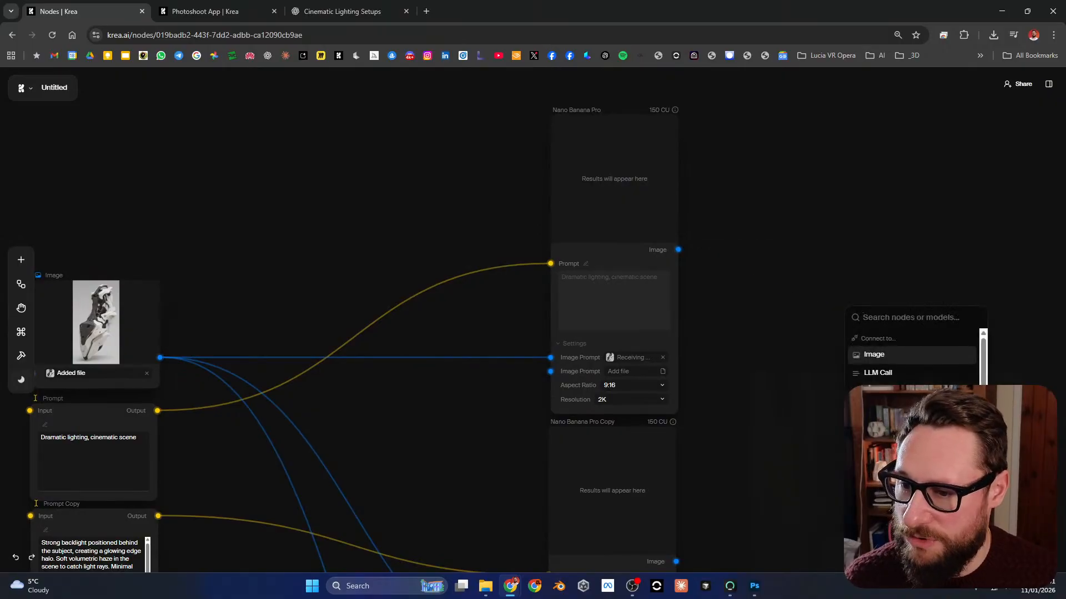
{"action": "scroll", "coordinate": [913, 383], "scroll_direction": "down", "scroll_amount": 5}
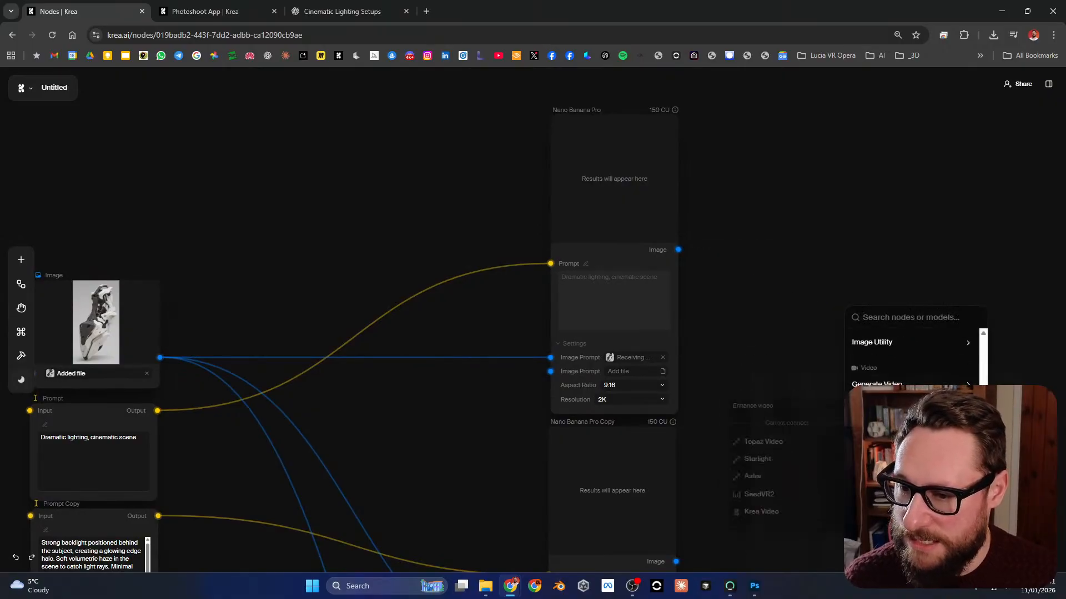
{"action": "scroll", "coordinate": [913, 383], "scroll_direction": "up", "scroll_amount": 1}
{"action": "scroll", "coordinate": [913, 387], "scroll_direction": "down", "scroll_amount": 1}
{"action": "mouse_move", "coordinate": [913, 387]}
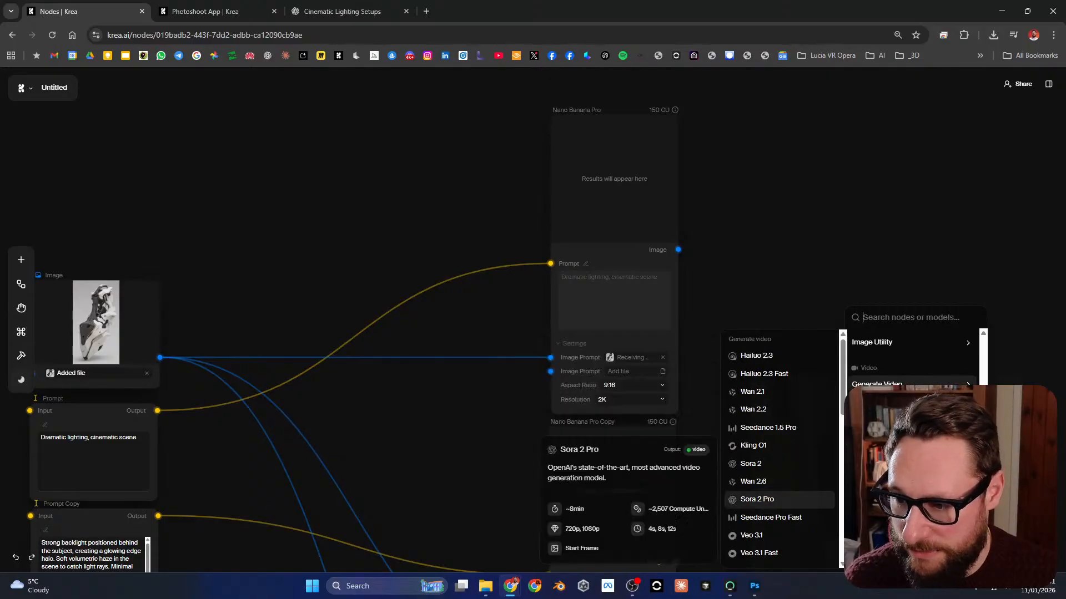
{"action": "scroll", "coordinate": [777, 437], "scroll_direction": "down", "scroll_amount": 1}
{"action": "scroll", "coordinate": [777, 436], "scroll_direction": "down", "scroll_amount": 2}
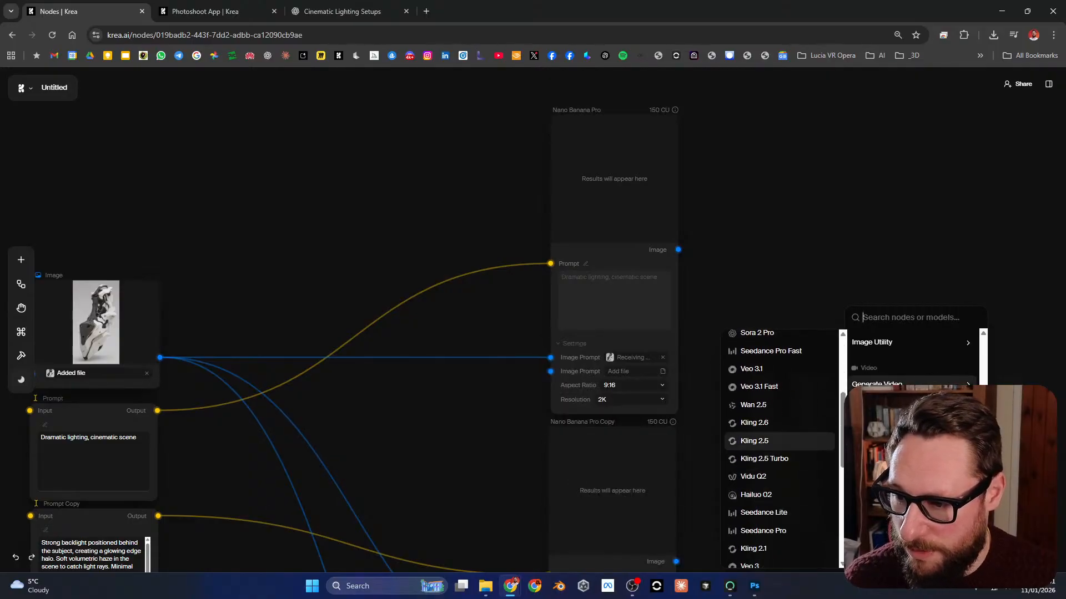
{"action": "left_click", "coordinate": [754, 423]}
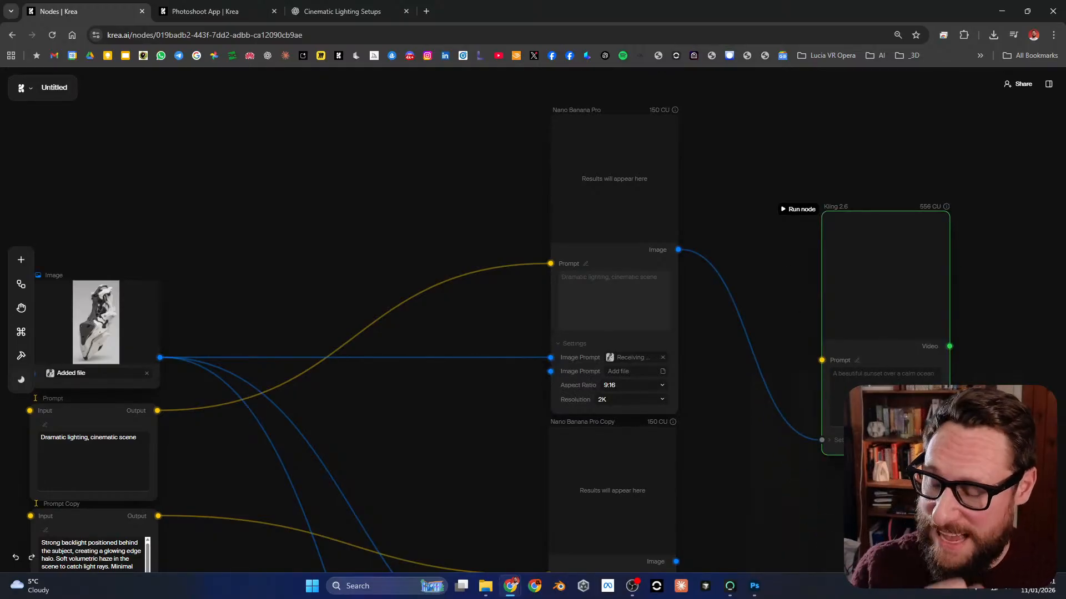
Step: Expand the Kling 2.6 settings and connect the Nano Banana Pro Copy image output to its End Frame input
{"action": "left_click", "coordinate": [846, 440]}
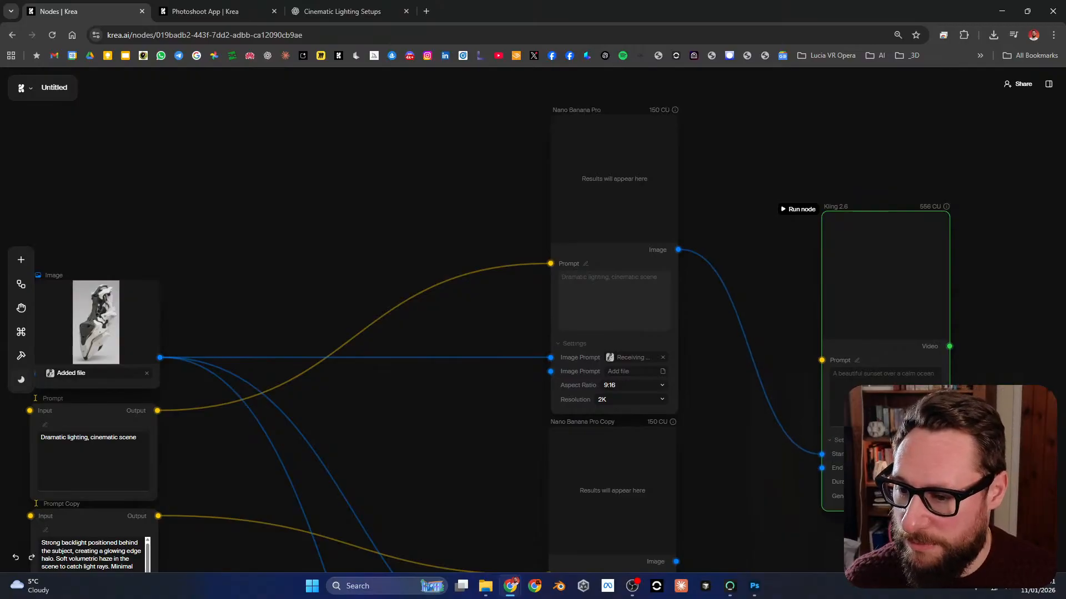
{"action": "left_click_drag", "start_coordinate": [899, 538], "coordinate": [862, 485]}
{"action": "scroll", "coordinate": [893, 339], "scroll_direction": "down", "scroll_amount": 1}
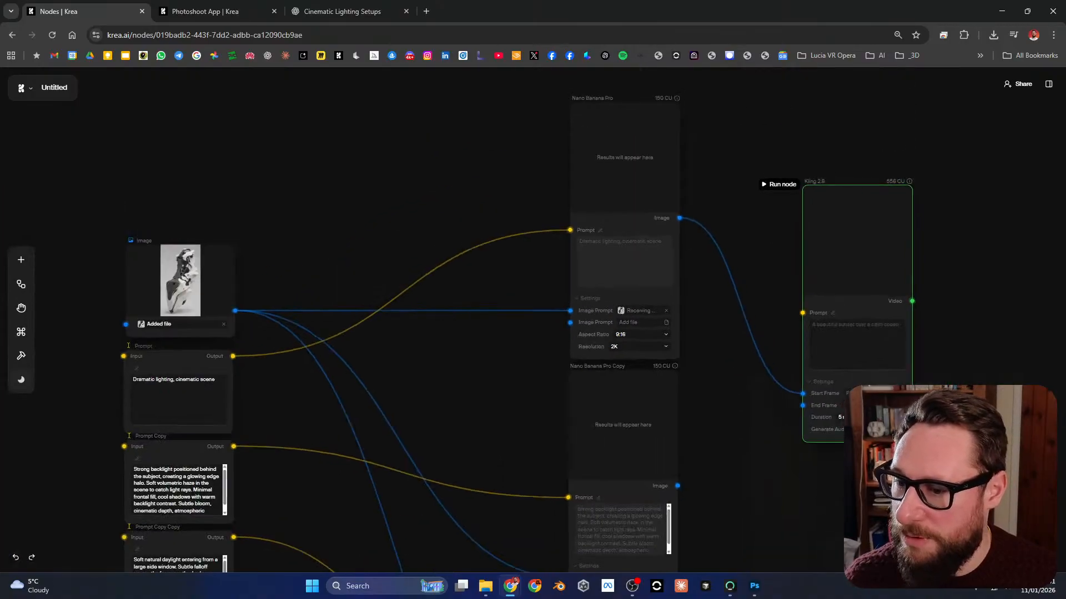
{"action": "left_click_drag", "start_coordinate": [893, 340], "coordinate": [817, 332]}
{"action": "left_click_drag", "start_coordinate": [600, 477], "coordinate": [725, 397]}
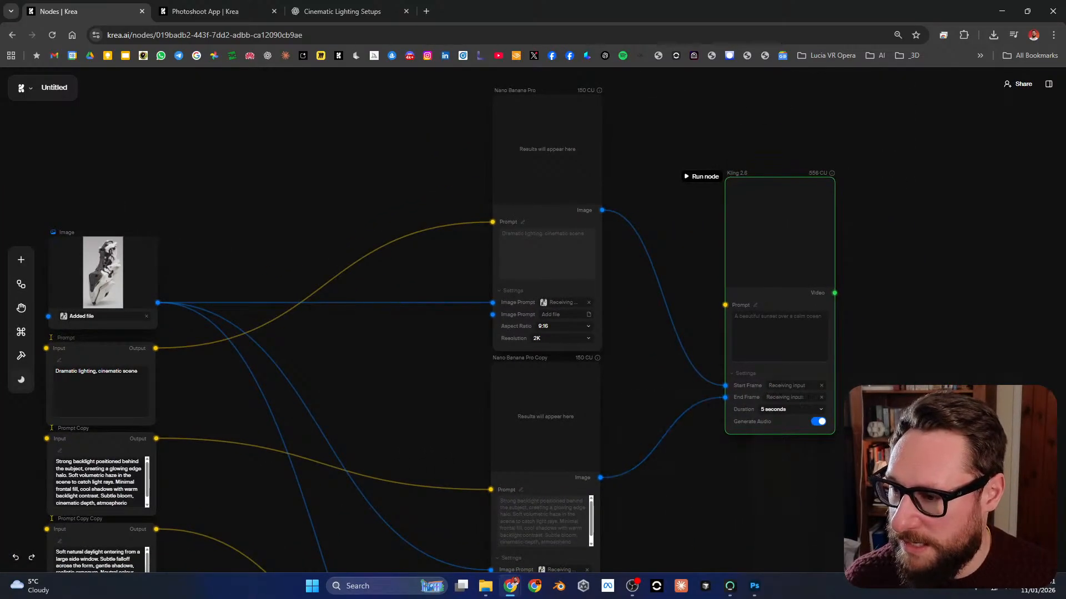
Step: Set the Kling 2.6 node's video duration to 10 seconds
{"action": "left_click", "coordinate": [522, 222]}
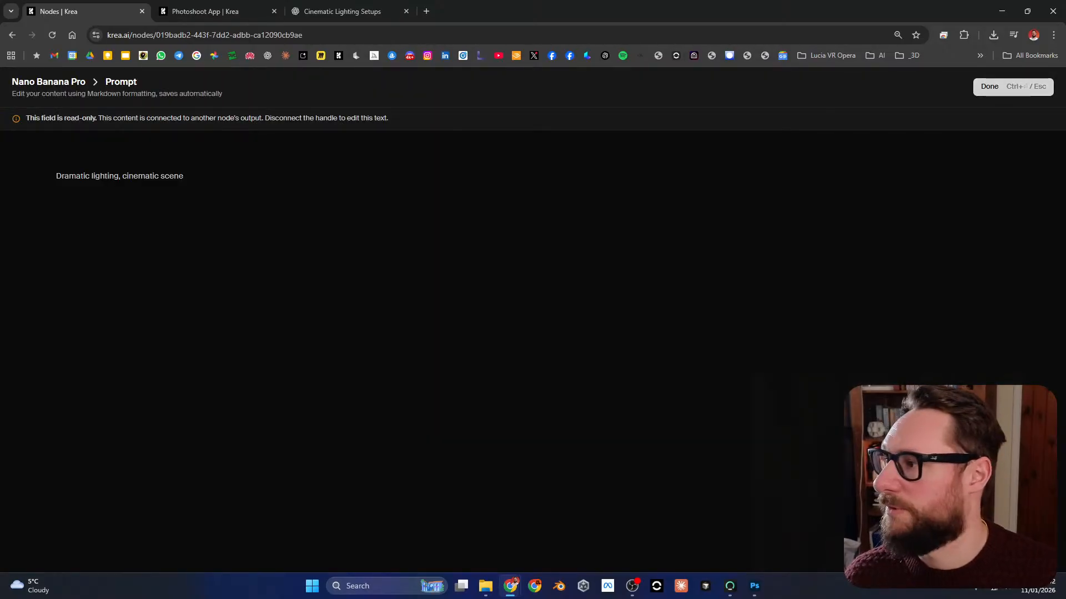
{"action": "key", "text": "Escape"}
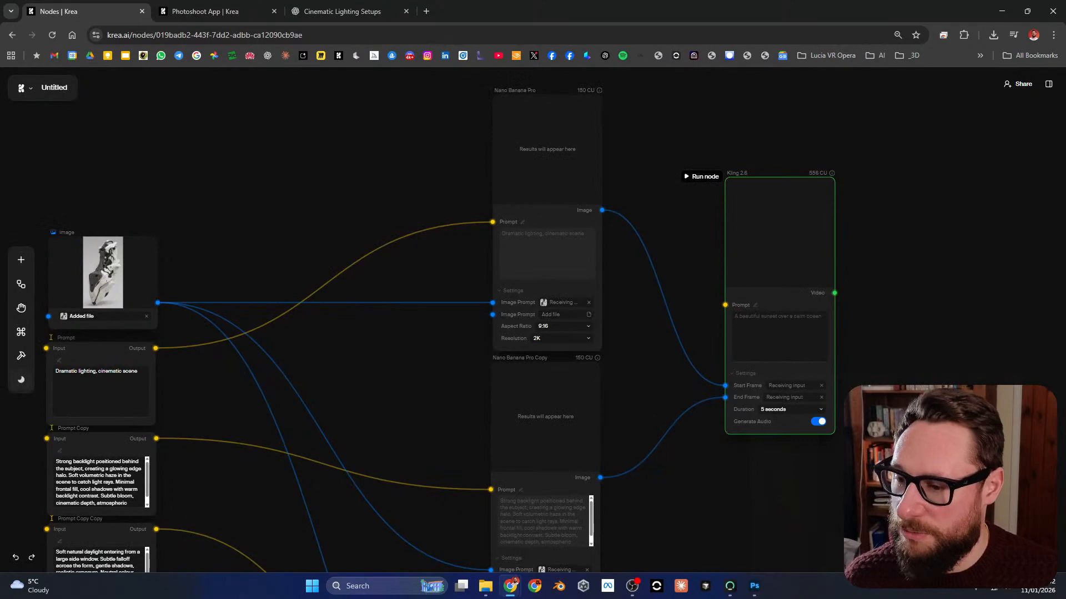
{"action": "left_click", "coordinate": [792, 409]}
{"action": "left_click", "coordinate": [785, 432]}
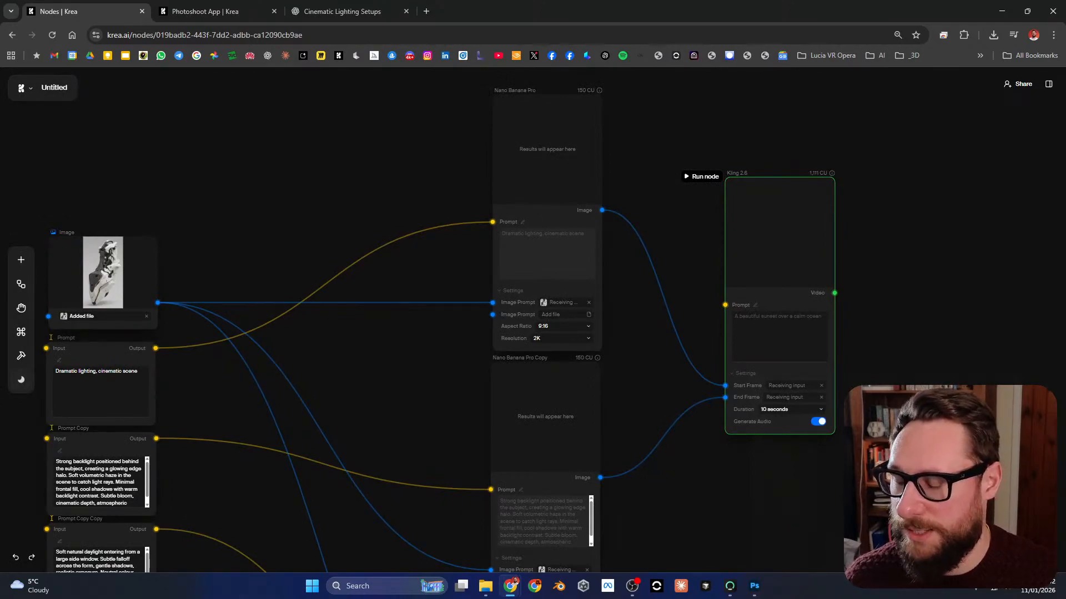
Step: Run the whole workflow from the reference Image node
{"action": "left_click_drag", "start_coordinate": [826, 297], "coordinate": [813, 228]}
{"action": "scroll", "coordinate": [821, 249], "scroll_direction": "down", "scroll_amount": 1}
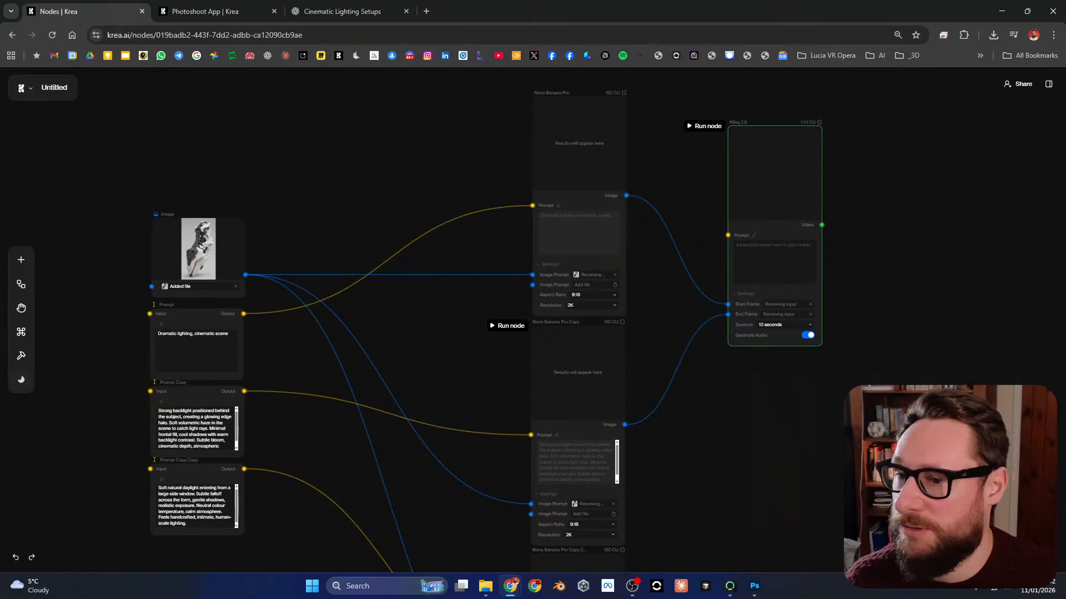
{"action": "left_click_drag", "start_coordinate": [677, 383], "coordinate": [695, 380]}
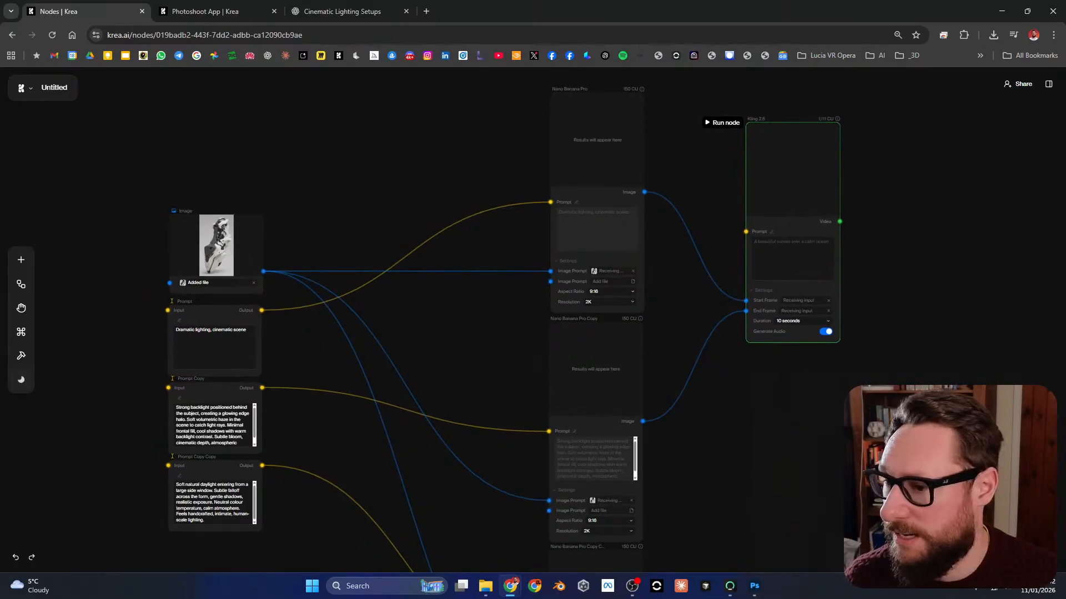
{"action": "mouse_move", "coordinate": [215, 242]}
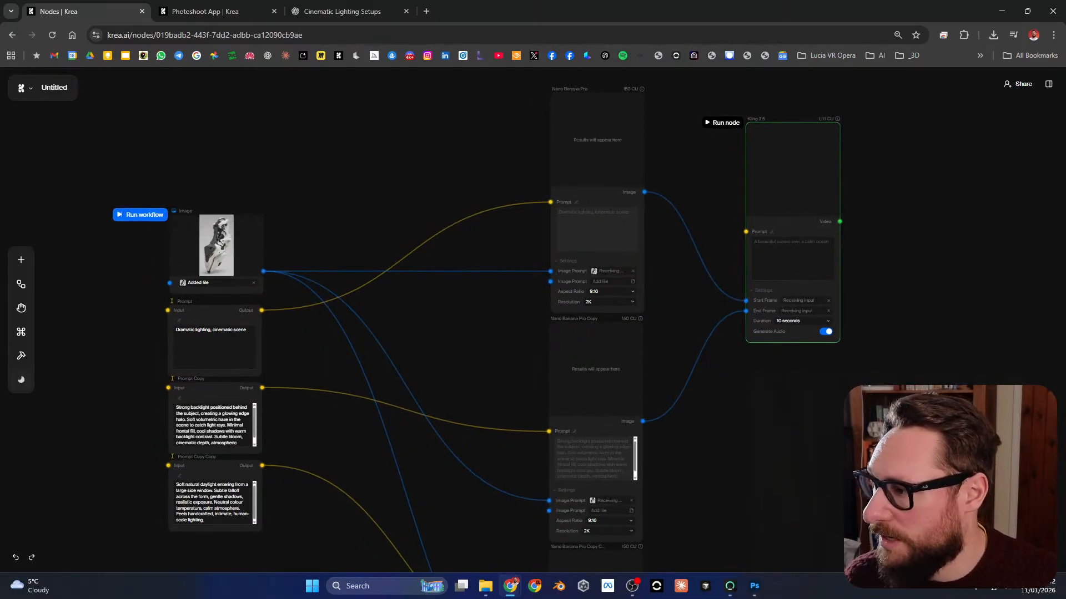
{"action": "left_click", "coordinate": [140, 215]}
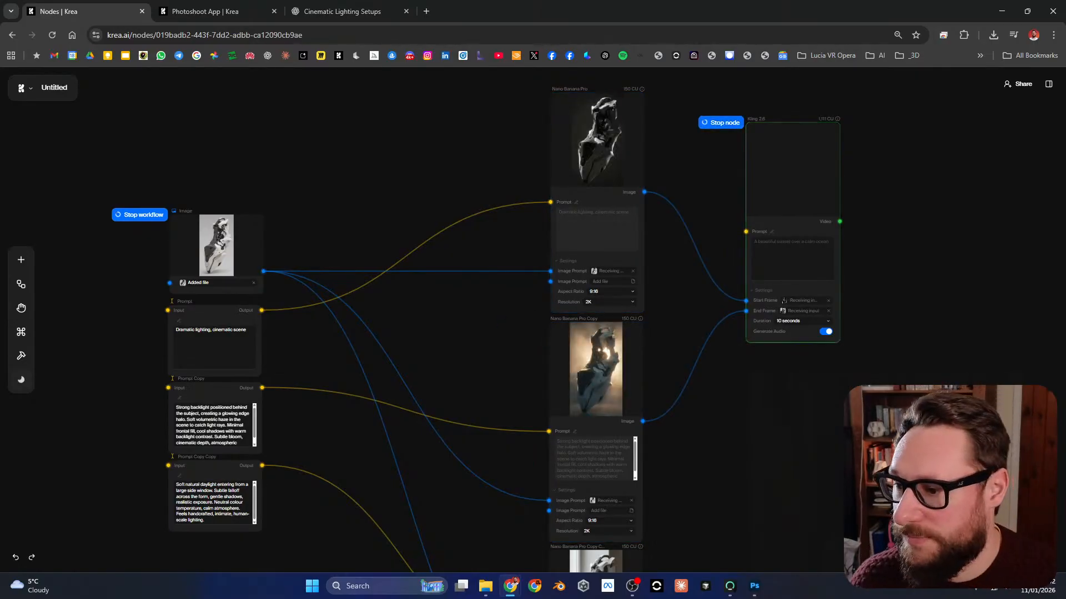
Step: Look over the generated images, open the first Nano Banana Pro result at full size and close it again
{"action": "scroll", "coordinate": [532, 320], "scroll_direction": "down", "scroll_amount": 3}
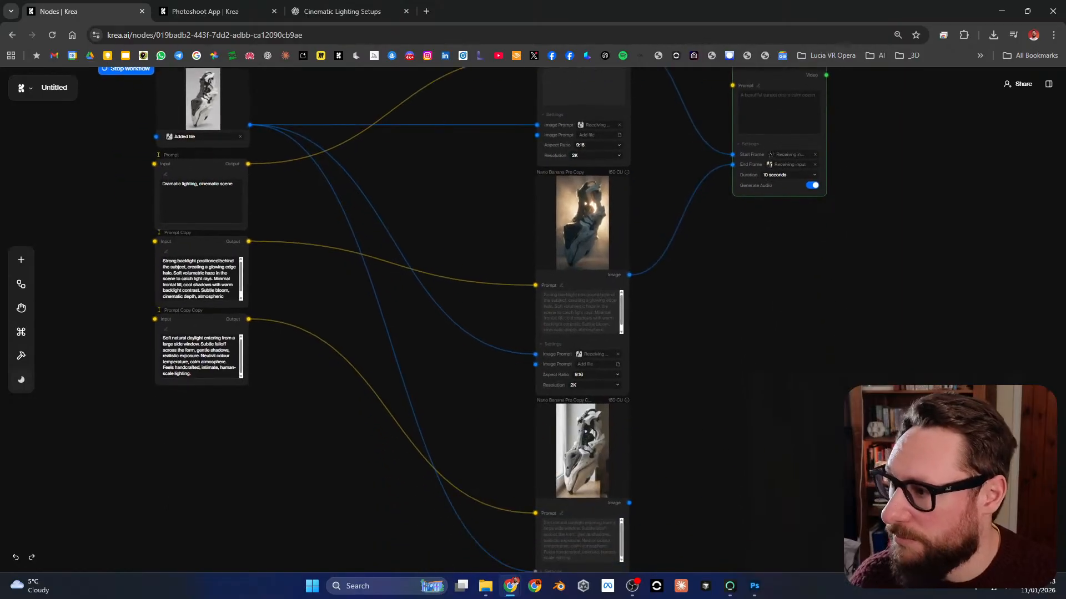
{"action": "left_click_drag", "start_coordinate": [472, 144], "coordinate": [411, 398]}
{"action": "scroll", "coordinate": [520, 227], "scroll_direction": "up", "scroll_amount": 8}
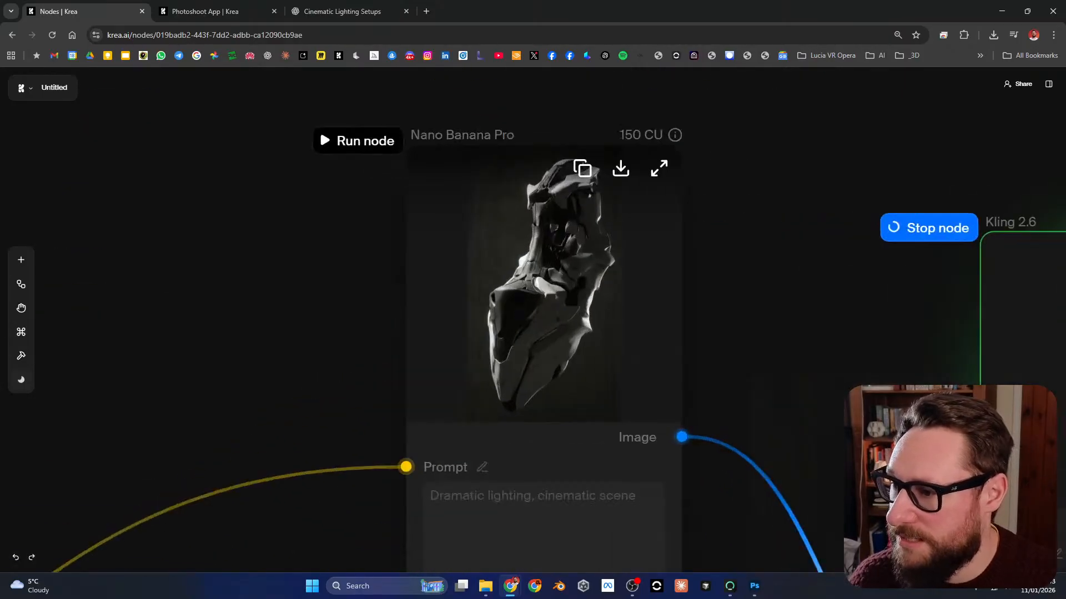
{"action": "left_click", "coordinate": [659, 167]}
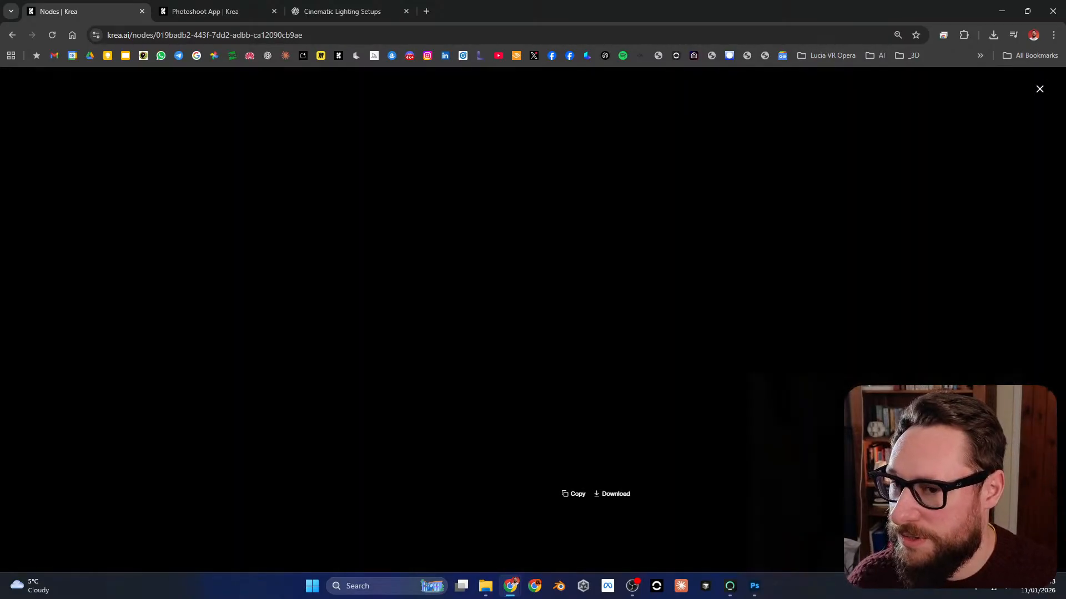
{"action": "key", "text": "Escape"}
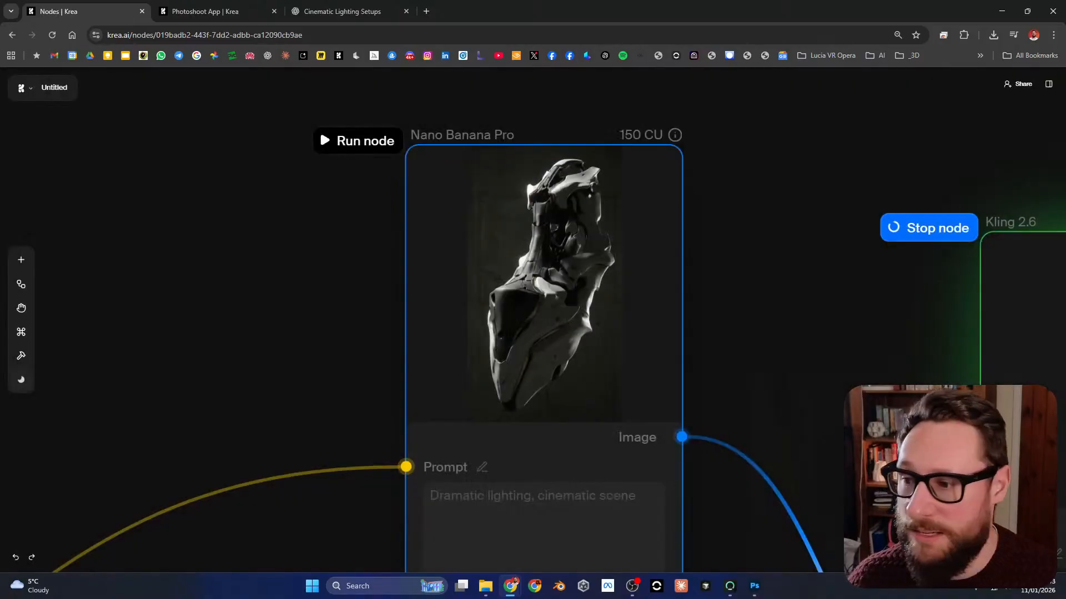
Step: Examine the first result in its node, then view the backlit Nano Banana Pro Copy image at full size and close it
{"action": "left_click_drag", "start_coordinate": [699, 302], "coordinate": [701, 246]}
{"action": "scroll", "coordinate": [700, 246], "scroll_direction": "down", "scroll_amount": 6}
{"action": "left_click_drag", "start_coordinate": [716, 318], "coordinate": [600, 245]}
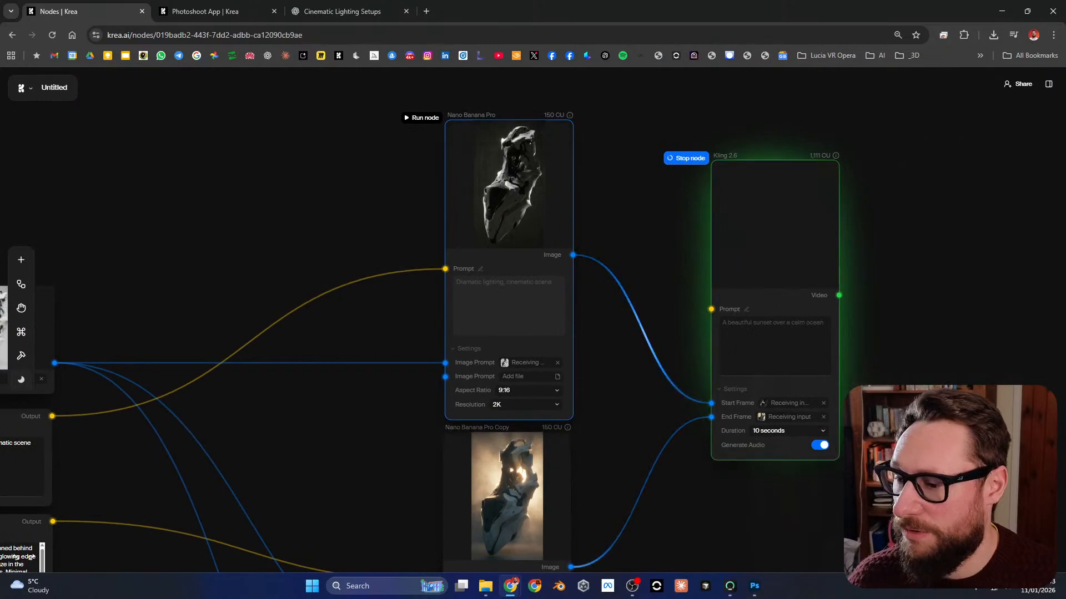
{"action": "scroll", "coordinate": [593, 283], "scroll_direction": "down", "scroll_amount": 3}
{"action": "left_click_drag", "start_coordinate": [589, 281], "coordinate": [627, 231]}
{"action": "scroll", "coordinate": [616, 222], "scroll_direction": "up", "scroll_amount": 1}
{"action": "scroll", "coordinate": [589, 161], "scroll_direction": "up", "scroll_amount": 3}
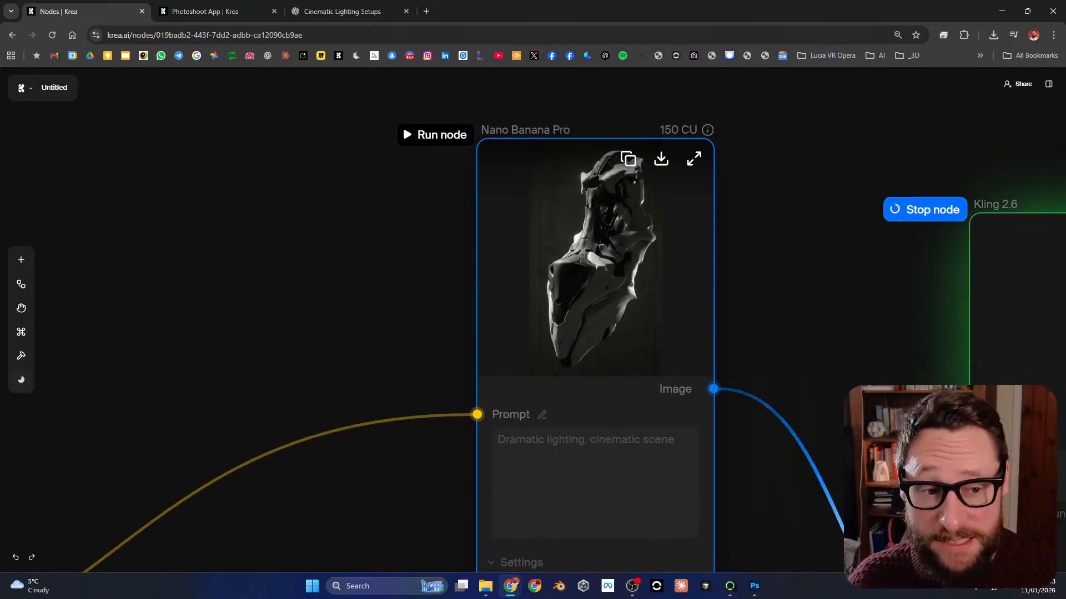
{"action": "left_click_drag", "start_coordinate": [638, 555], "coordinate": [516, 33]}
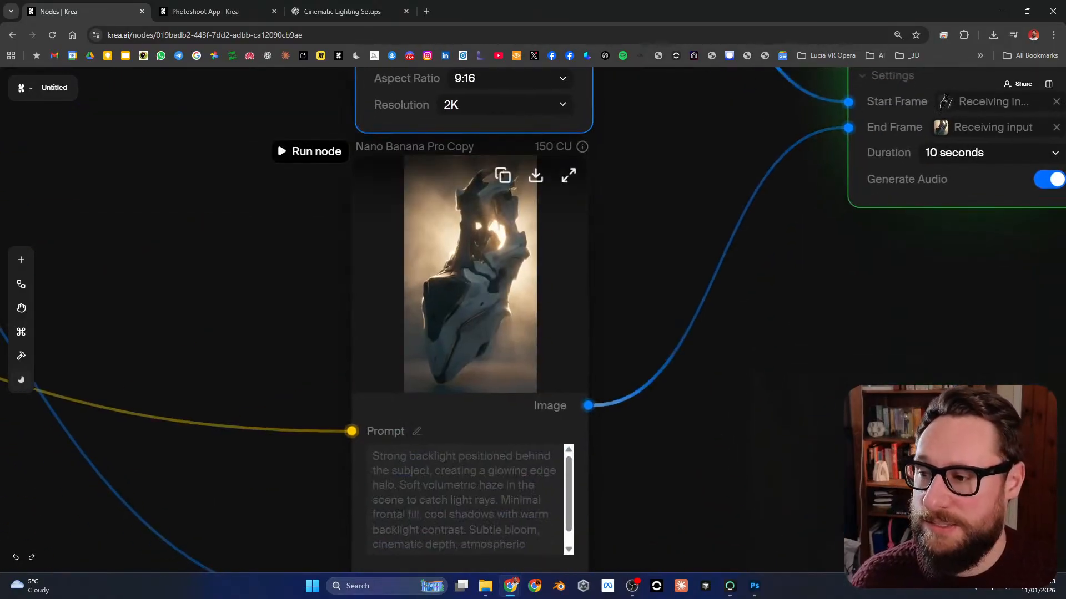
{"action": "left_click", "coordinate": [568, 174]}
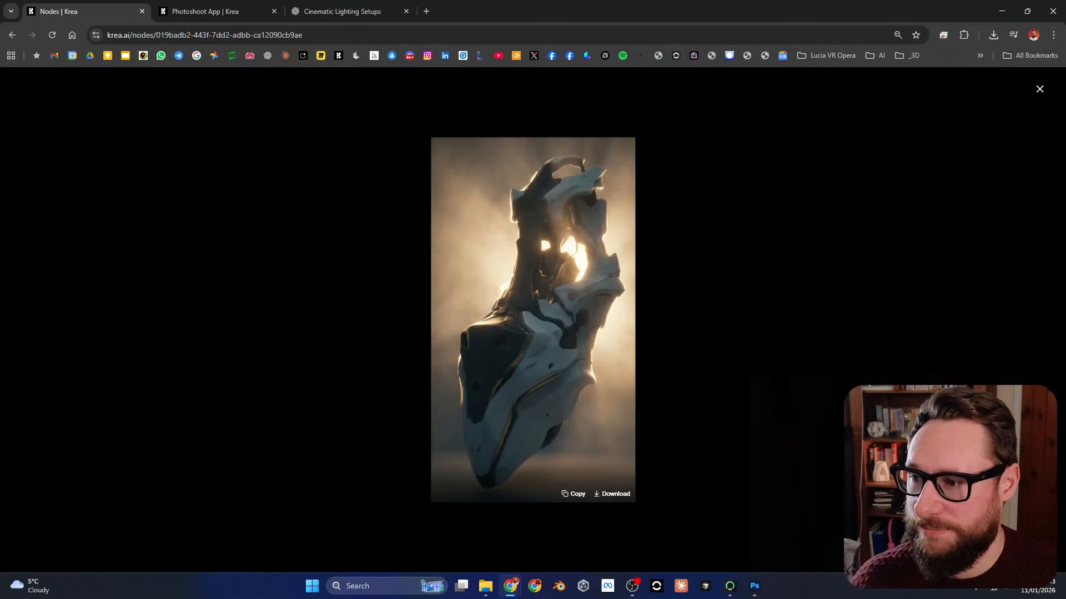
{"action": "left_click", "coordinate": [661, 544]}
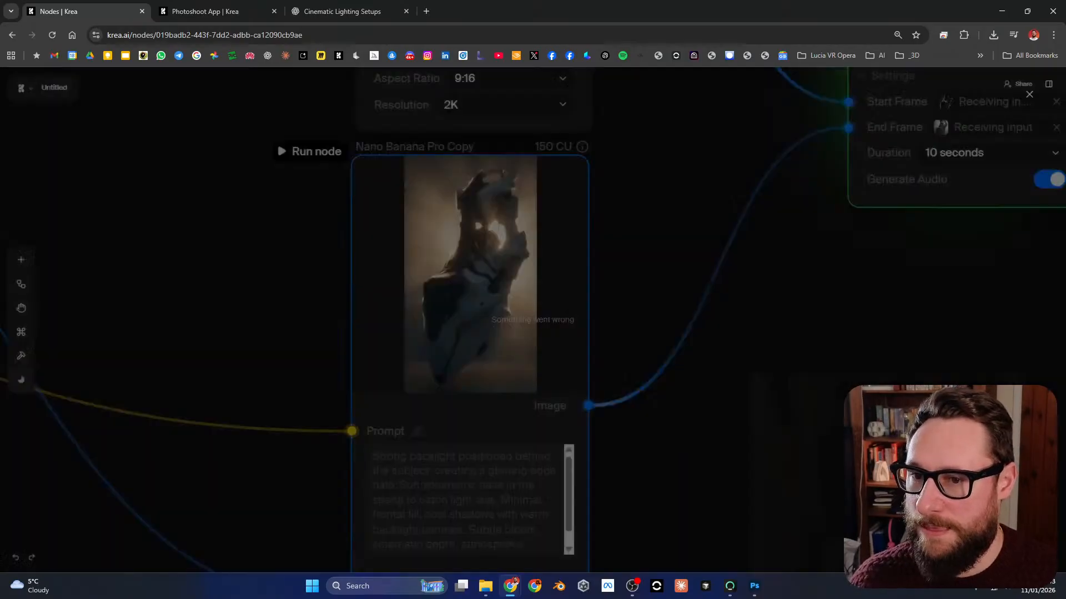
Step: View the window-lit image from the third Nano Banana Pro node at full size, then return to the workflow overview
{"action": "left_click_drag", "start_coordinate": [661, 560], "coordinate": [699, 11]}
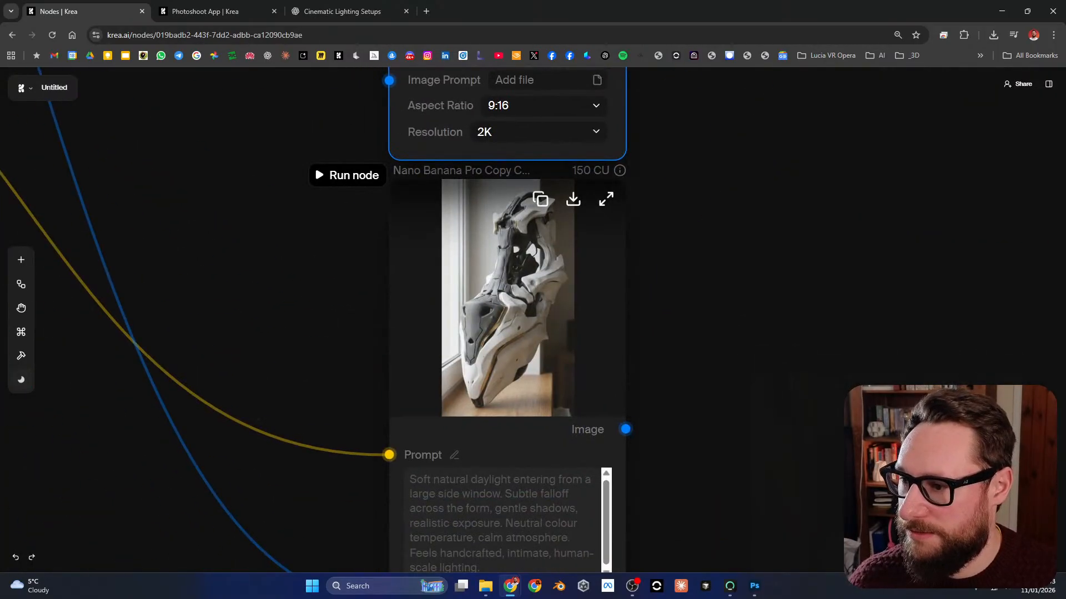
{"action": "left_click", "coordinate": [606, 199]}
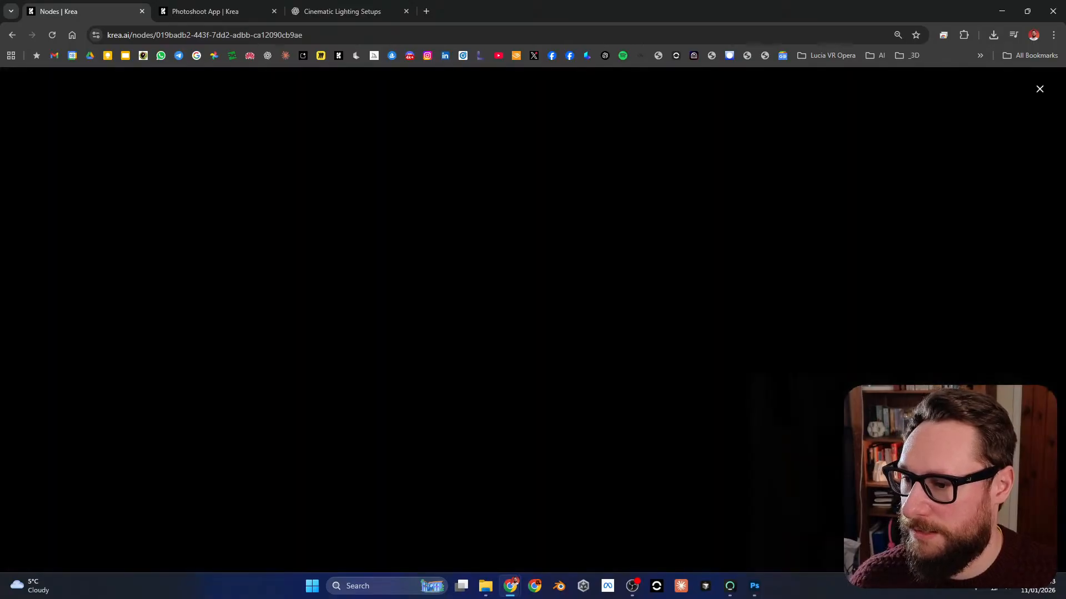
{"action": "left_click", "coordinate": [1040, 89]}
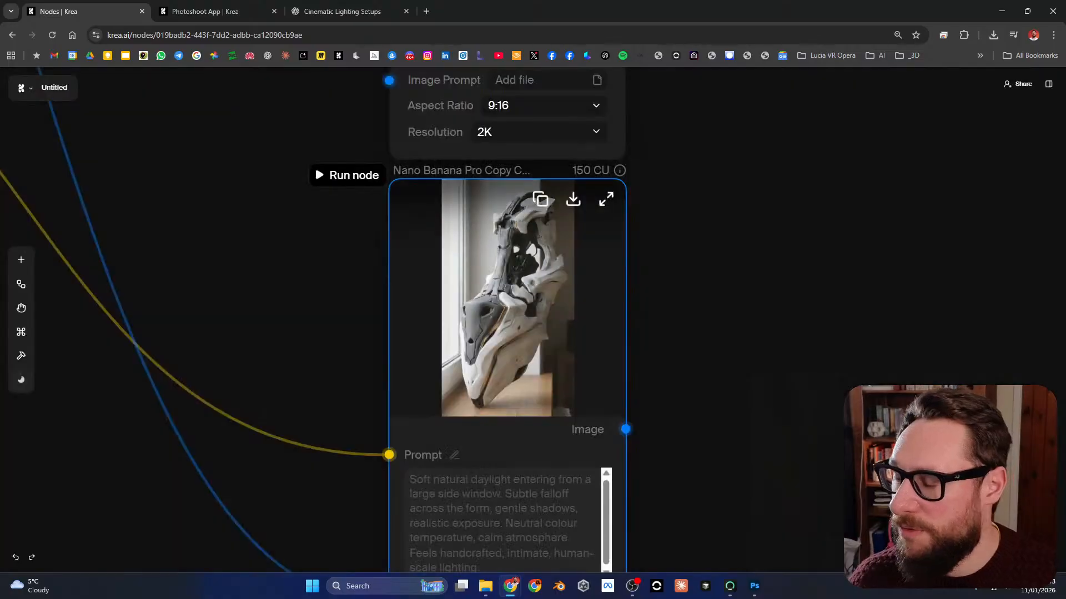
{"action": "scroll", "coordinate": [513, 335], "scroll_direction": "down", "scroll_amount": 6}
{"action": "scroll", "coordinate": [511, 333], "scroll_direction": "up", "scroll_amount": 8}
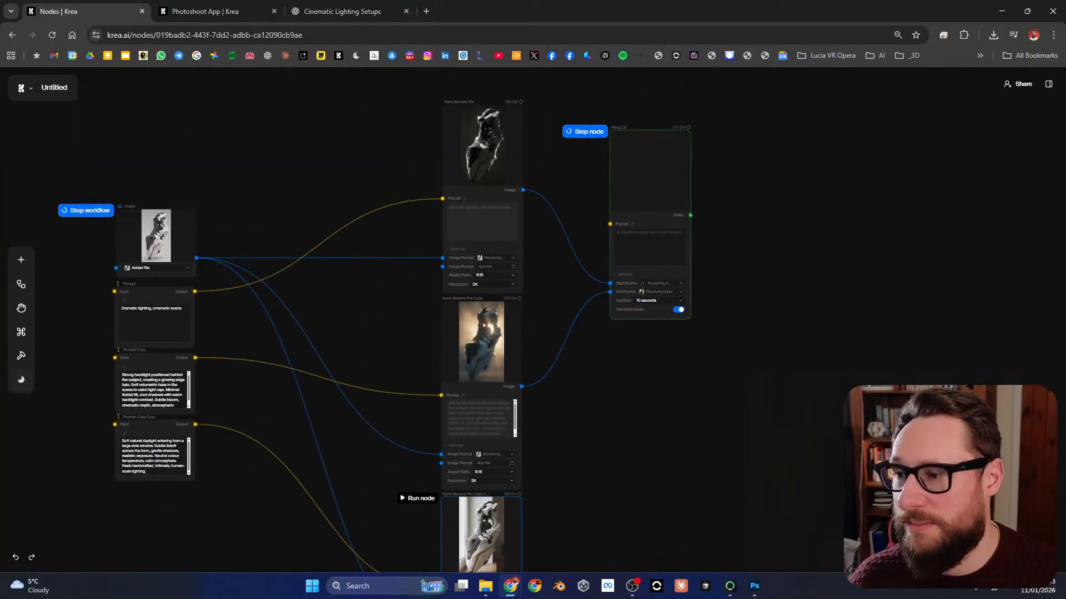
Step: Add a Kling 2.6 video node connected to the image output of the third Nano Banana Pro node
{"action": "scroll", "coordinate": [511, 333], "scroll_direction": "down", "scroll_amount": 6}
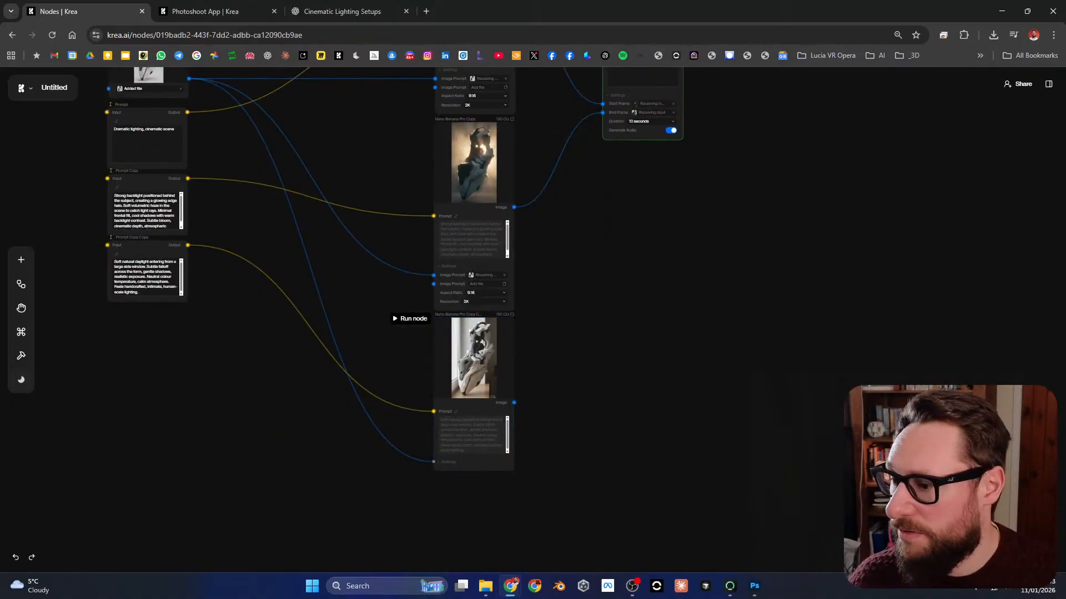
{"action": "left_click_drag", "start_coordinate": [514, 403], "coordinate": [564, 370]}
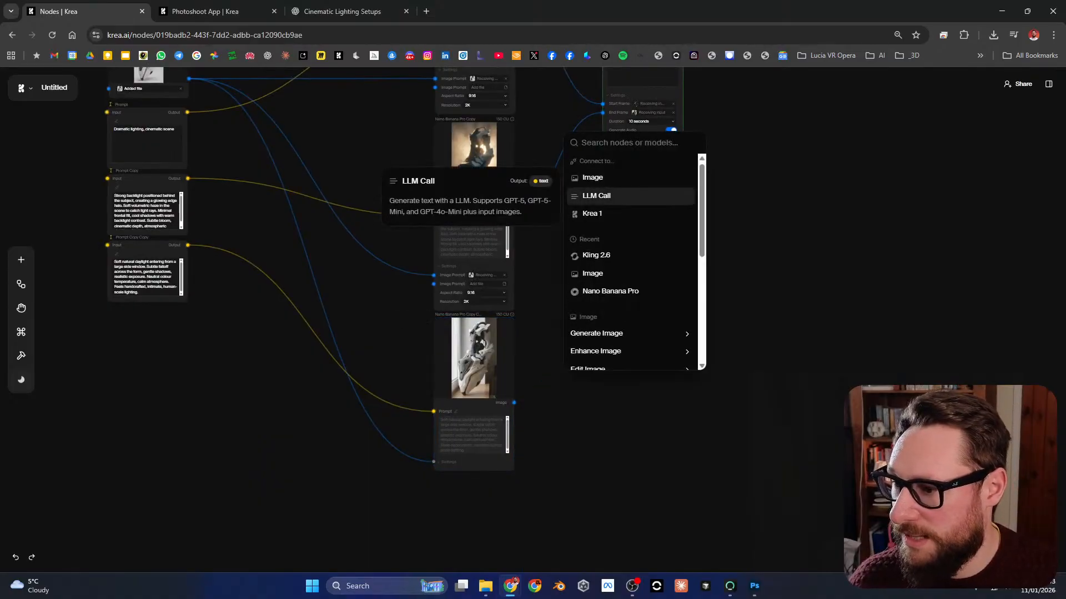
{"action": "scroll", "coordinate": [630, 274], "scroll_direction": "down", "scroll_amount": 2}
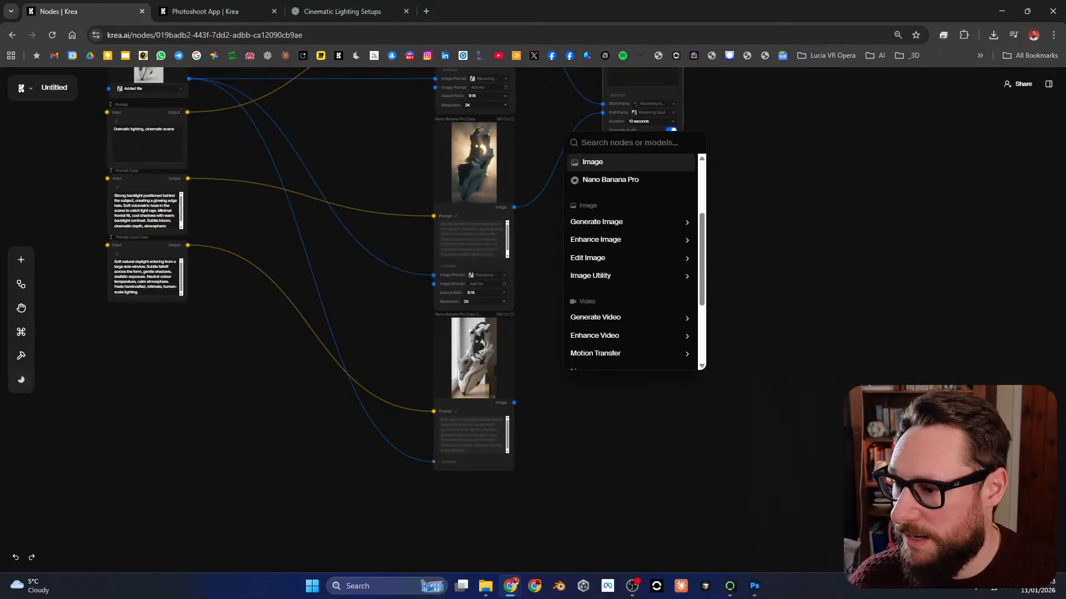
{"action": "scroll", "coordinate": [630, 222], "scroll_direction": "down", "scroll_amount": 1}
{"action": "mouse_move", "coordinate": [630, 263]}
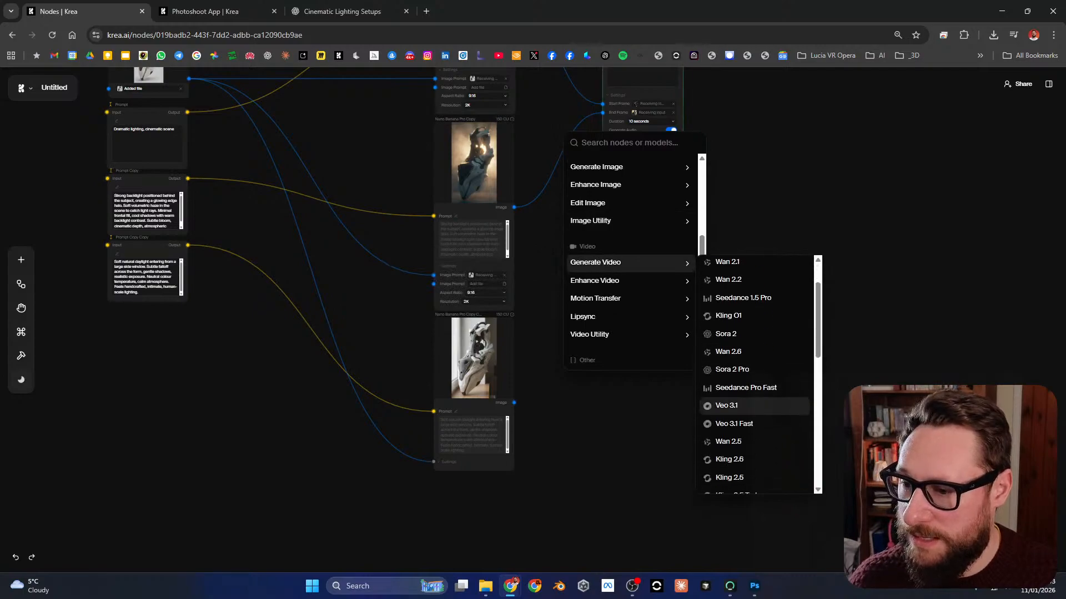
{"action": "scroll", "coordinate": [755, 333], "scroll_direction": "down", "scroll_amount": 1}
{"action": "scroll", "coordinate": [755, 342], "scroll_direction": "down", "scroll_amount": 2}
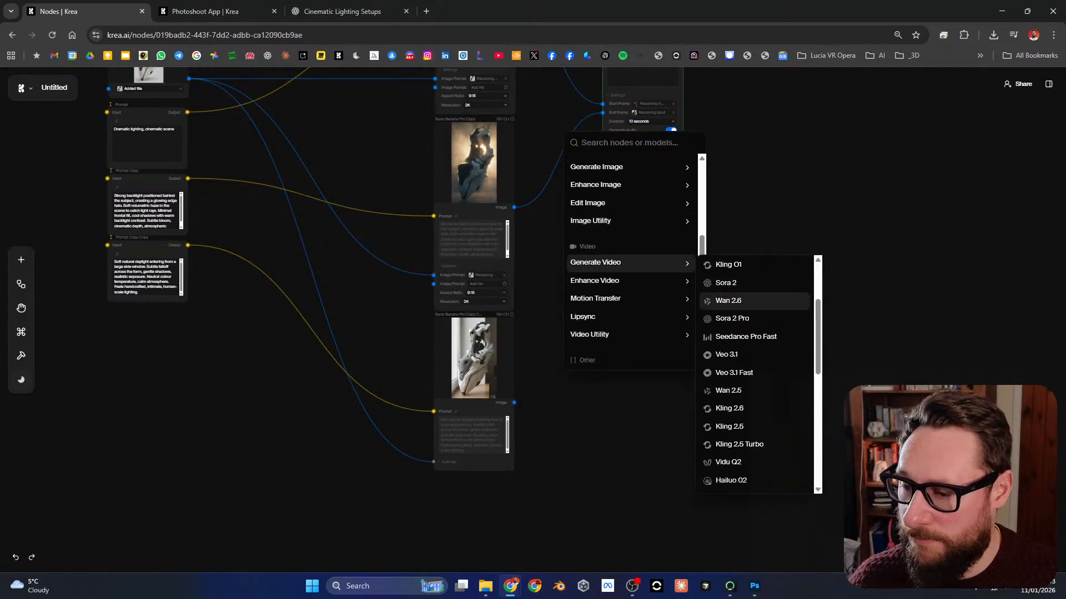
{"action": "left_click", "coordinate": [728, 348]}
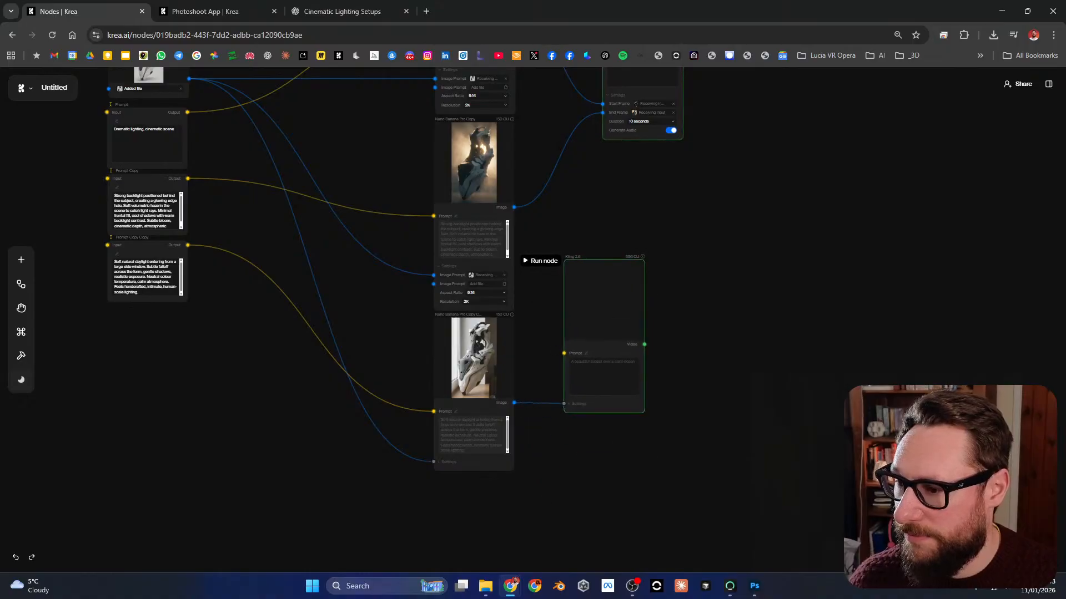
Step: Set the new Kling 2.6 node's prompt to "Smooth gentle camera orbit right"
{"action": "scroll", "coordinate": [560, 309], "scroll_direction": "up", "scroll_amount": 6}
{"action": "scroll", "coordinate": [560, 319], "scroll_direction": "down", "scroll_amount": 3}
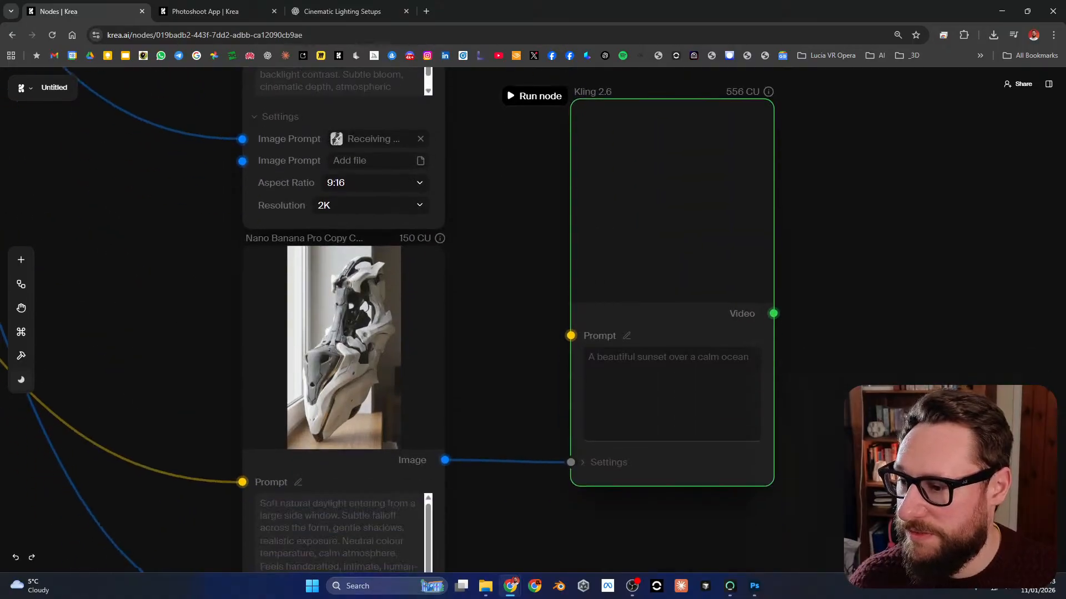
{"action": "scroll", "coordinate": [788, 259], "scroll_direction": "down", "scroll_amount": 2}
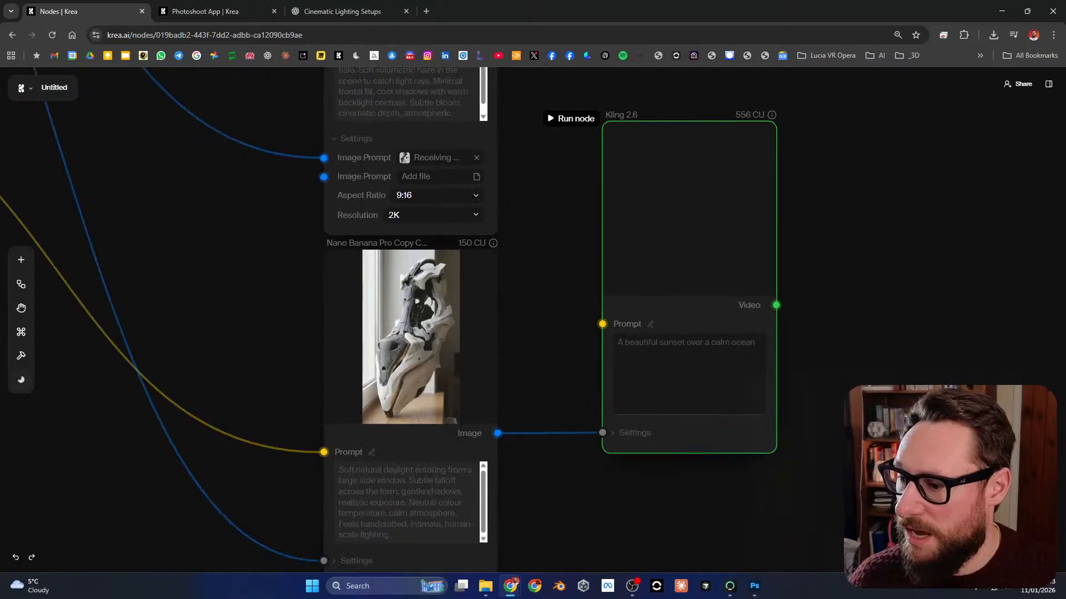
{"action": "scroll", "coordinate": [555, 311], "scroll_direction": "down", "scroll_amount": 2}
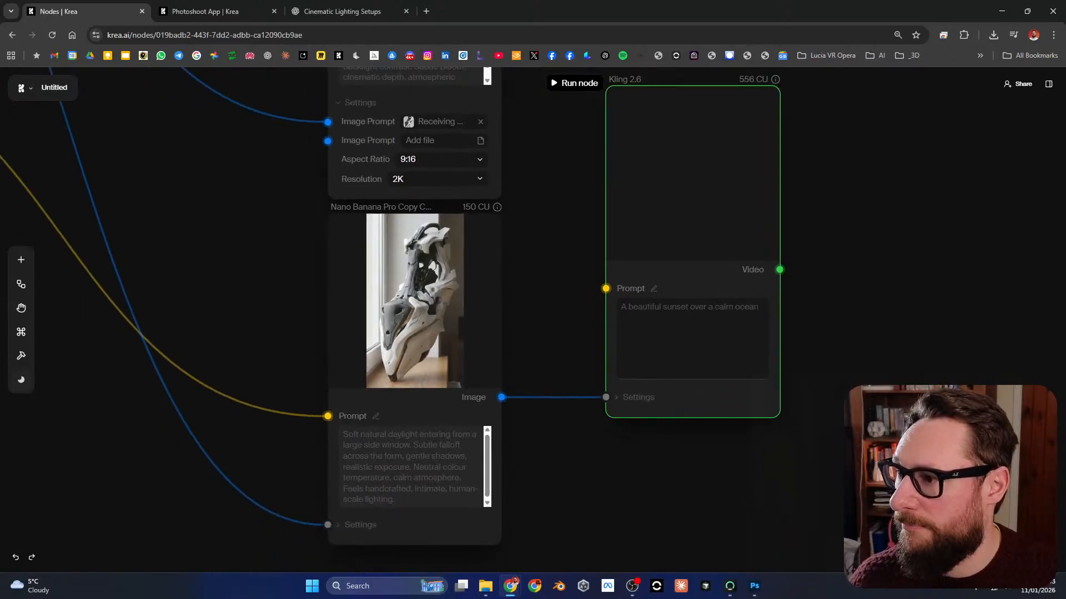
{"action": "left_click", "coordinate": [693, 338]}
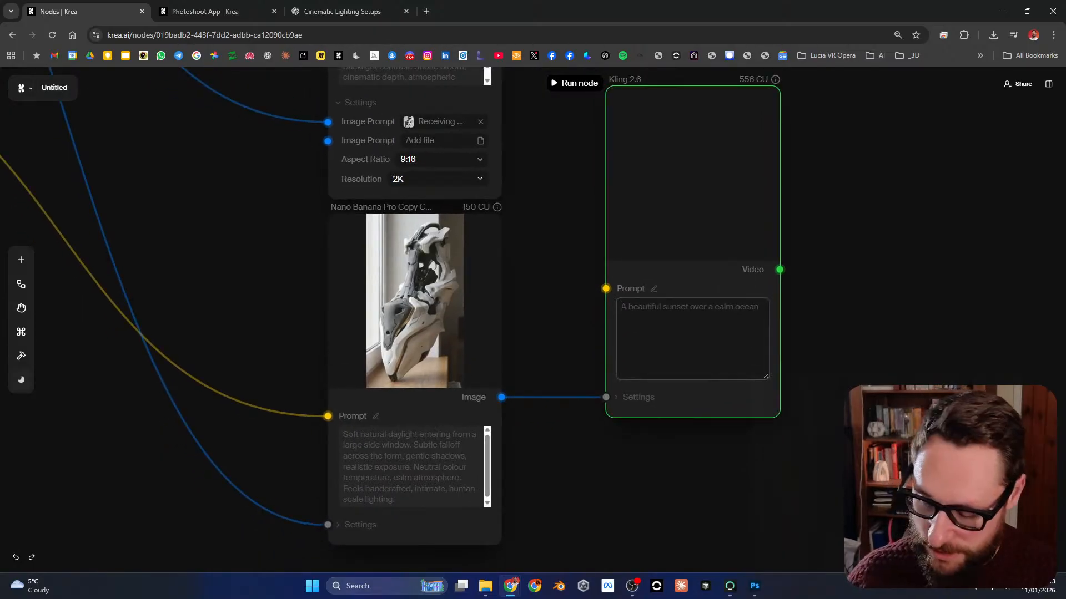
{"action": "type", "text": "Smooth ge"}
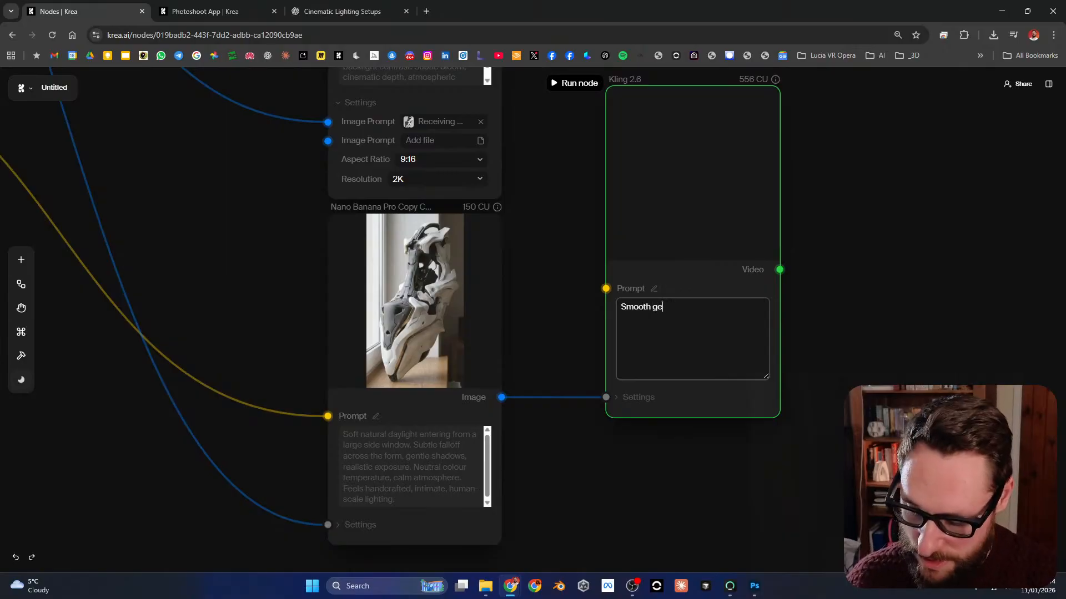
{"action": "type", "text": "ntle camer"}
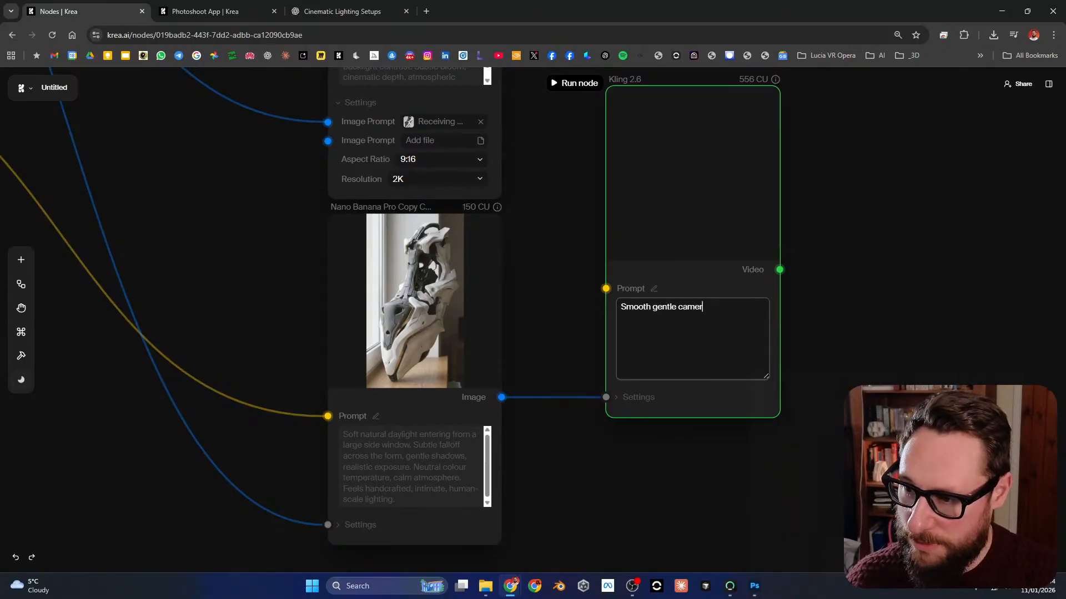
{"action": "type", "text": "a orbit"}
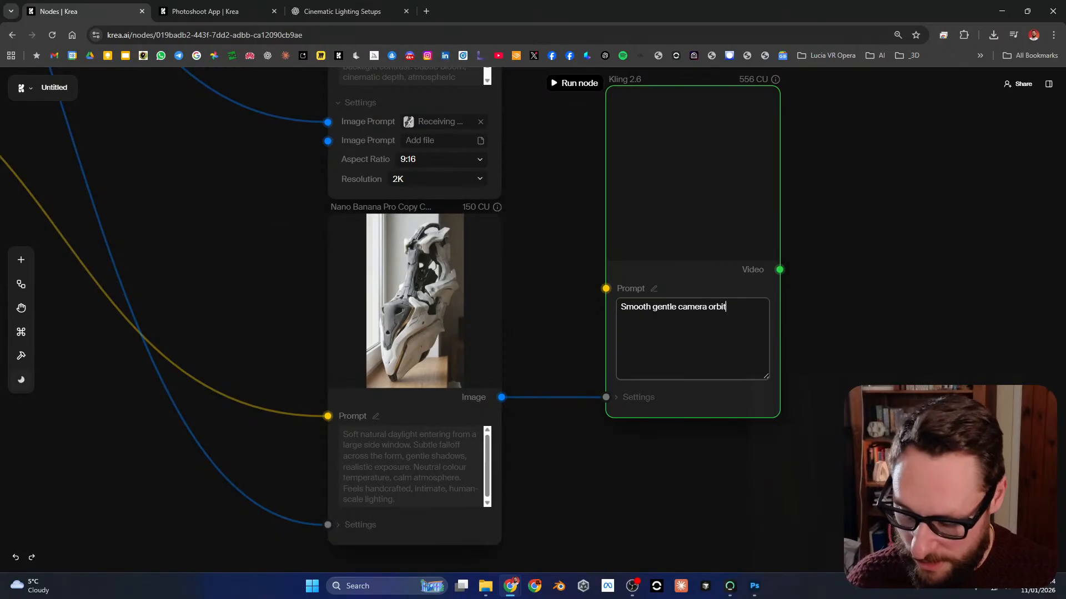
{"action": "type", "text": "right"}
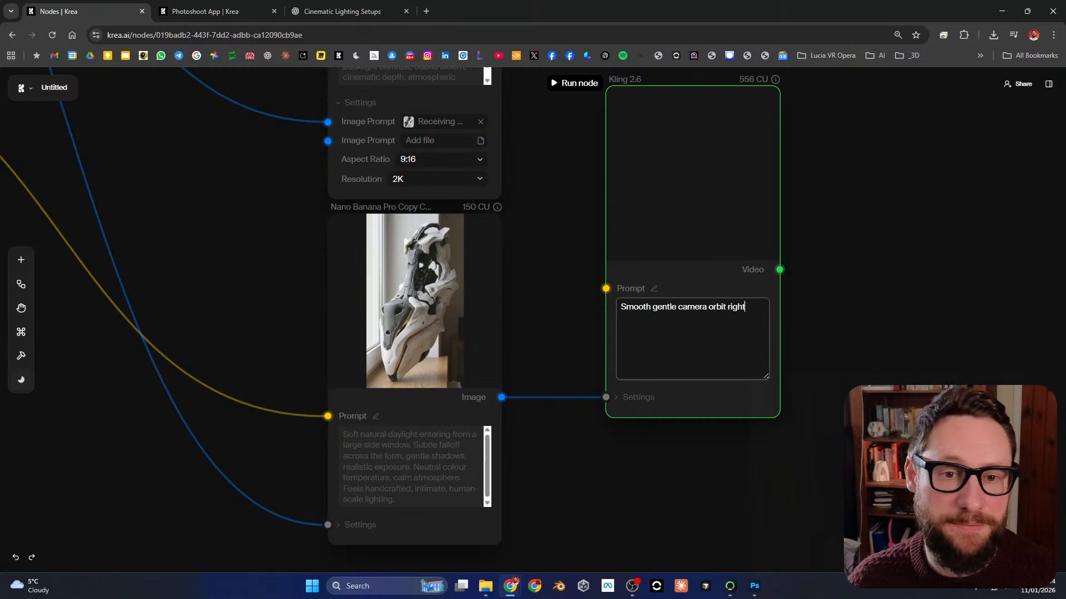
Step: Set the new Kling 2.6 node's duration to 10 seconds and turn off its audio generation
{"action": "left_click_drag", "start_coordinate": [655, 478], "coordinate": [617, 482]}
{"action": "left_click", "coordinate": [599, 401]}
{"action": "left_click", "coordinate": [672, 457]}
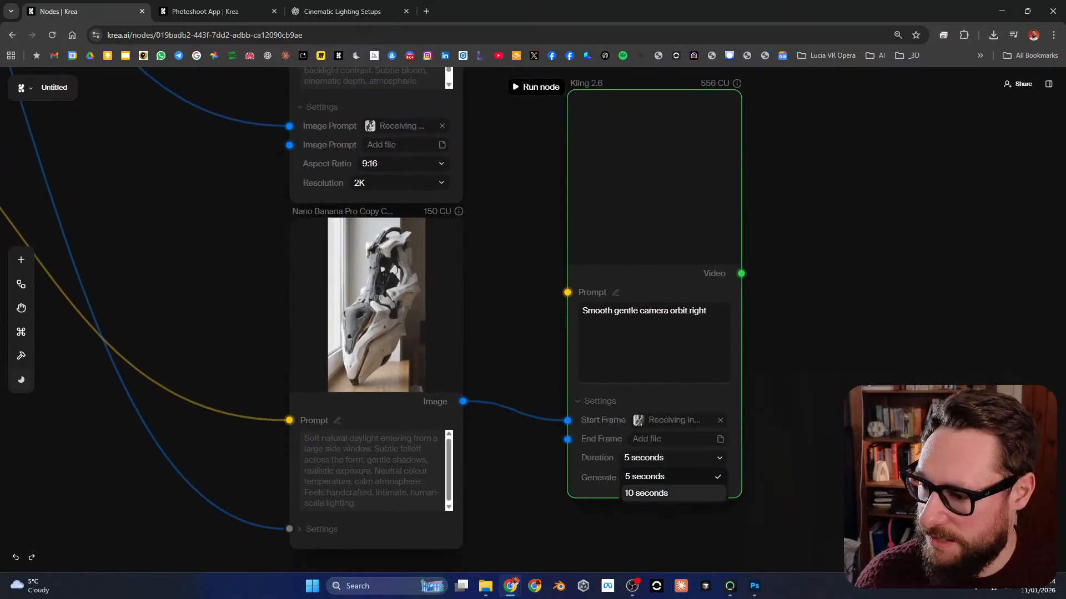
{"action": "left_click", "coordinate": [644, 492]}
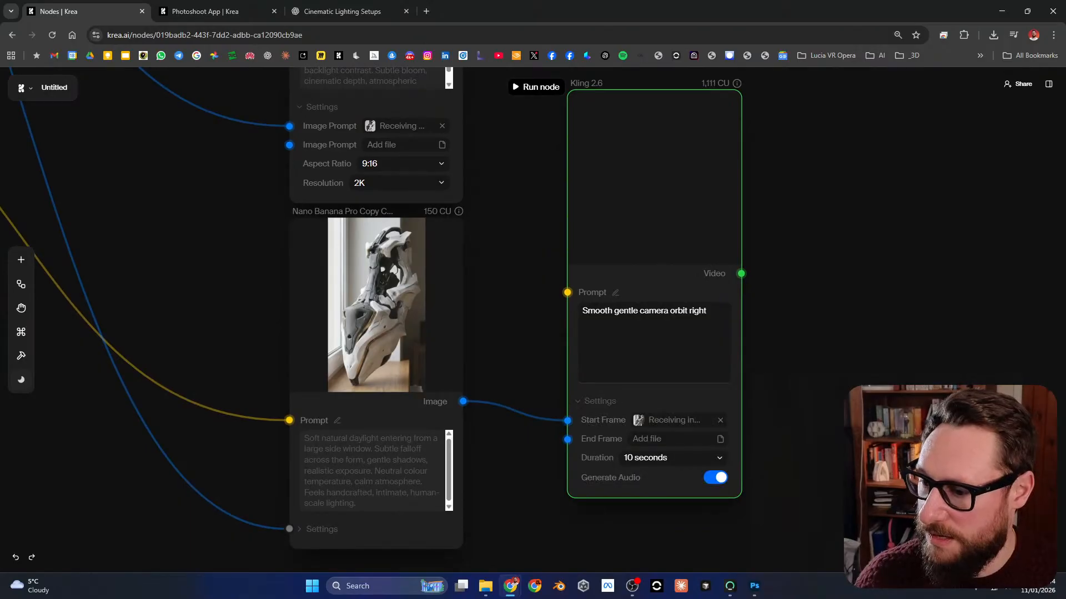
{"action": "left_click", "coordinate": [714, 477]}
{"action": "left_click_drag", "start_coordinate": [666, 490], "coordinate": [660, 521]}
{"action": "left_click", "coordinate": [710, 478]}
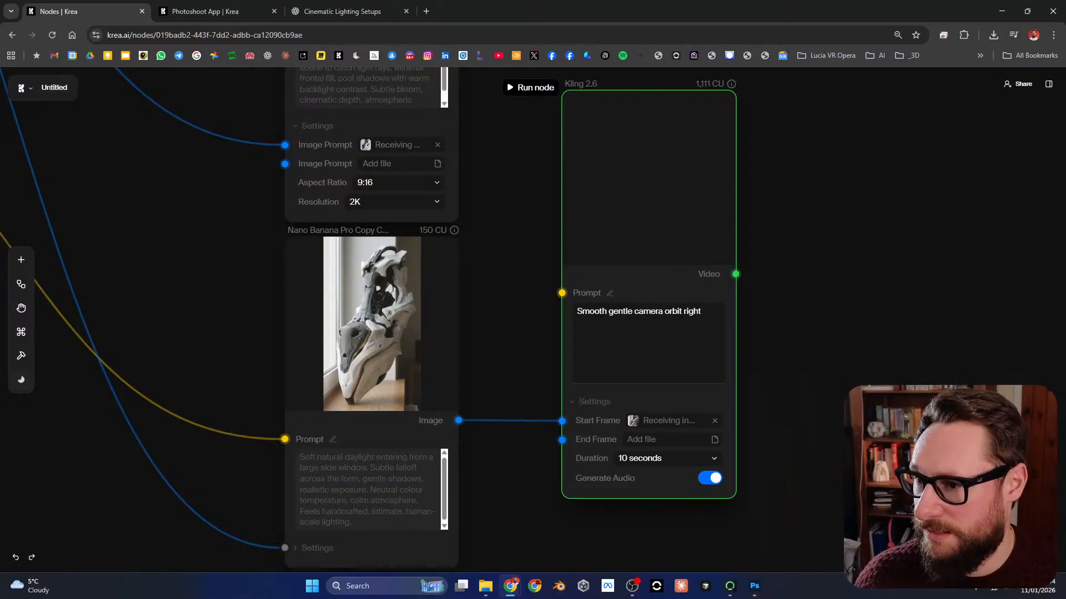
{"action": "left_click", "coordinate": [710, 478]}
Step: Run the new Kling 2.6 node fed by the window-lit image
{"action": "left_click_drag", "start_coordinate": [775, 268], "coordinate": [753, 380]}
{"action": "scroll", "coordinate": [754, 370], "scroll_direction": "down", "scroll_amount": 3}
{"action": "left_click", "coordinate": [694, 366]}
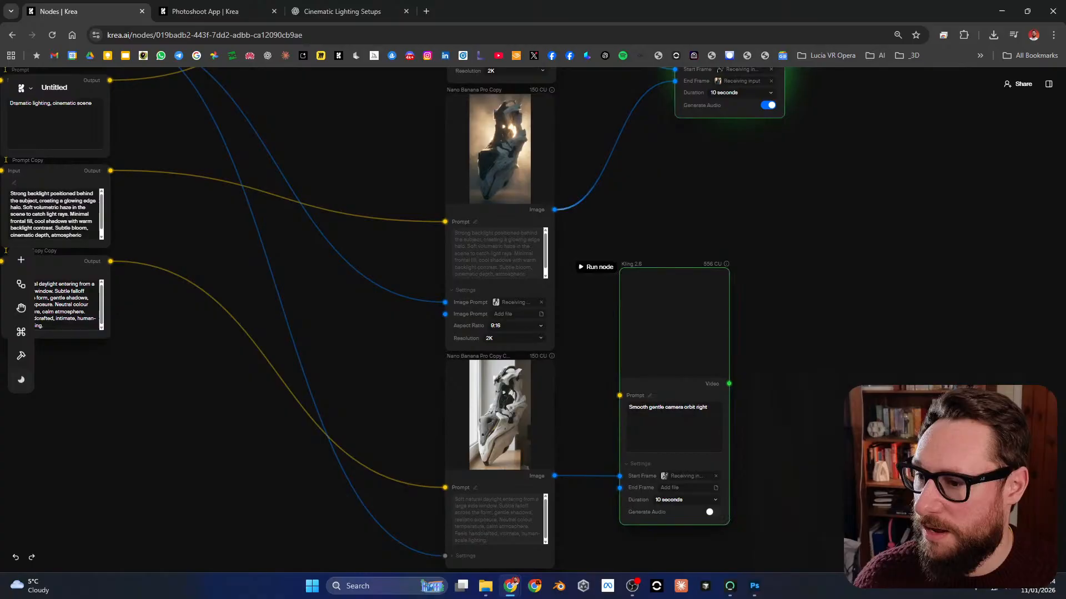
{"action": "left_click", "coordinate": [597, 267]}
Step: Inspect the settings and progress of both running Kling 2.6 nodes
{"action": "left_click_drag", "start_coordinate": [682, 210], "coordinate": [628, 441]}
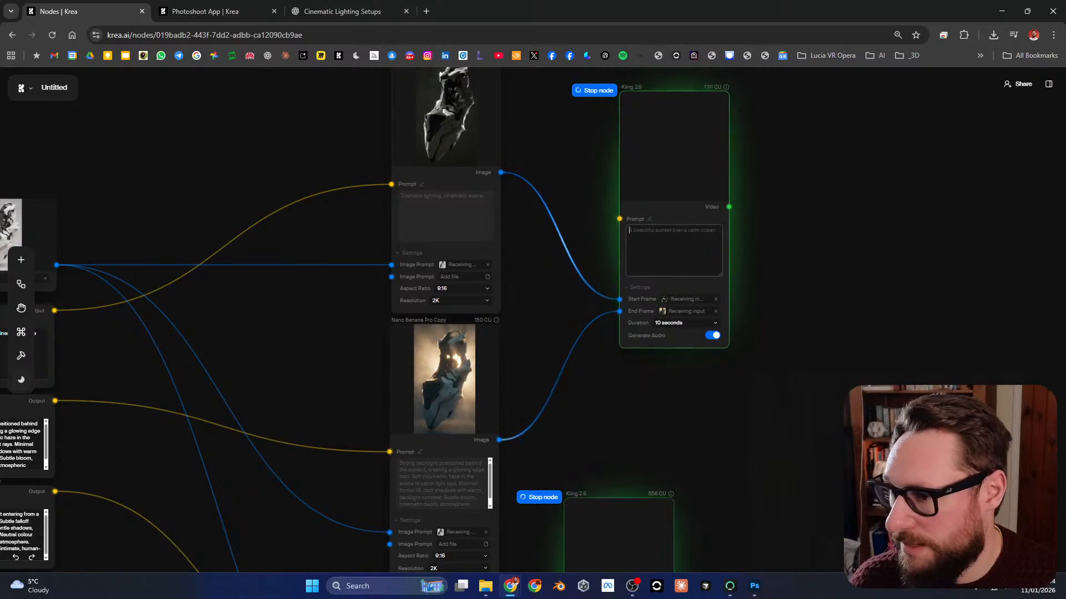
{"action": "left_click_drag", "start_coordinate": [555, 471], "coordinate": [561, 266]}
{"action": "scroll", "coordinate": [561, 493], "scroll_direction": "up", "scroll_amount": 5}
{"action": "scroll", "coordinate": [569, 493], "scroll_direction": "down", "scroll_amount": 1}
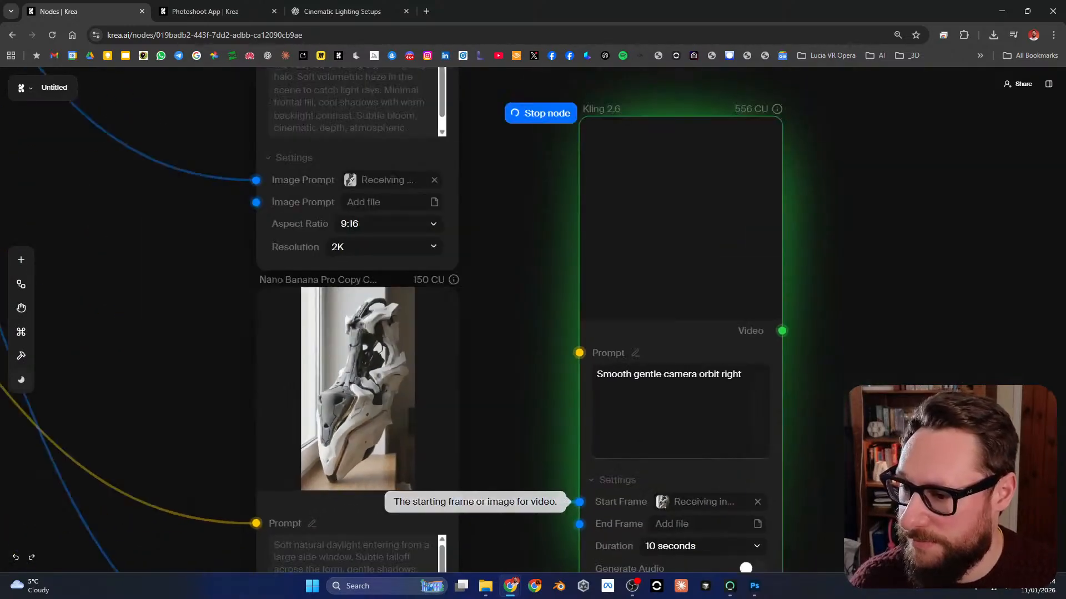
{"action": "scroll", "coordinate": [658, 374], "scroll_direction": "down", "scroll_amount": 3}
{"action": "left_click_drag", "start_coordinate": [658, 374], "coordinate": [564, 555]}
{"action": "scroll", "coordinate": [585, 334], "scroll_direction": "up", "scroll_amount": 2}
{"action": "scroll", "coordinate": [595, 336], "scroll_direction": "down", "scroll_amount": 5}
{"action": "scroll", "coordinate": [600, 226], "scroll_direction": "up", "scroll_amount": 2}
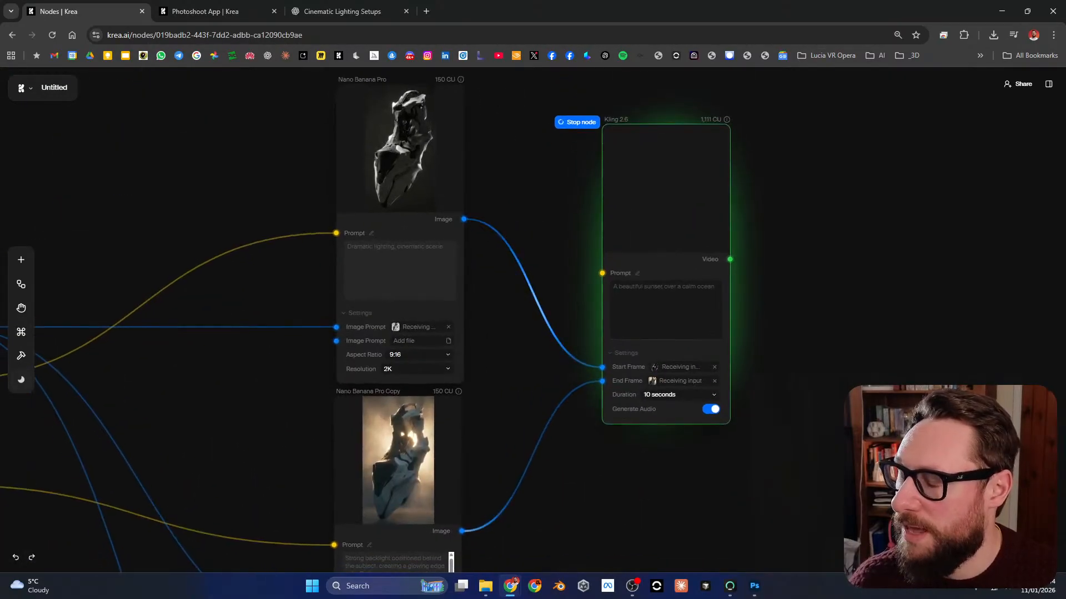
Step: Watch the first Kling 2.6 node's finished video at full size, and close it
{"action": "left_click_drag", "start_coordinate": [600, 226], "coordinate": [616, 228]}
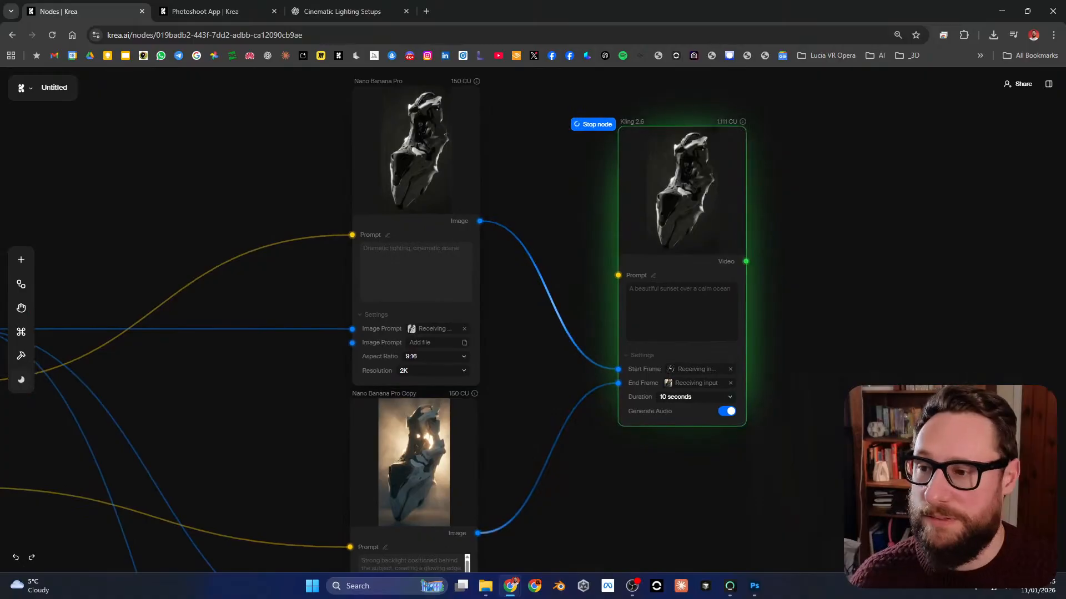
{"action": "mouse_move", "coordinate": [632, 233]}
{"action": "left_click", "coordinate": [735, 137]}
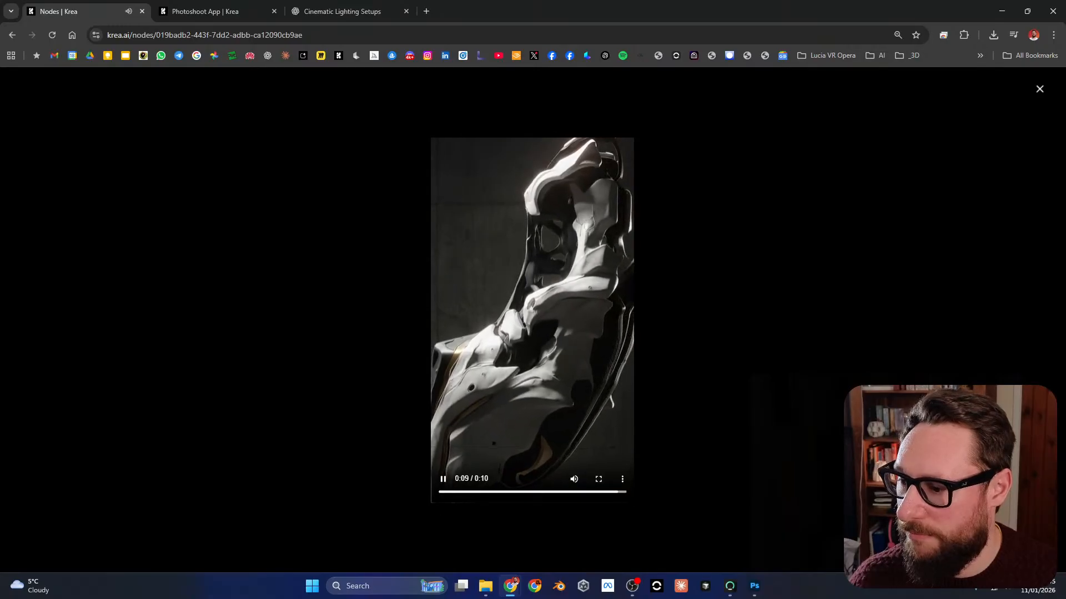
{"action": "key", "text": "Escape"}
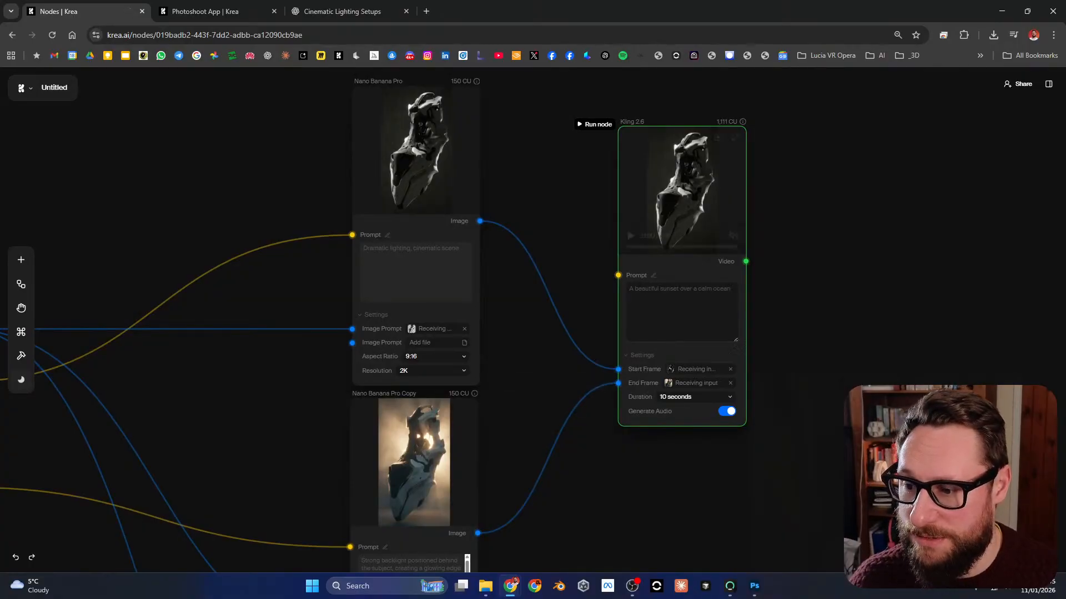
Step: Rerun the first Kling 2.6 node without generated audio, using the prompt "Static camera transition between start and end frame lighting conditions."
{"action": "left_click", "coordinate": [726, 411]}
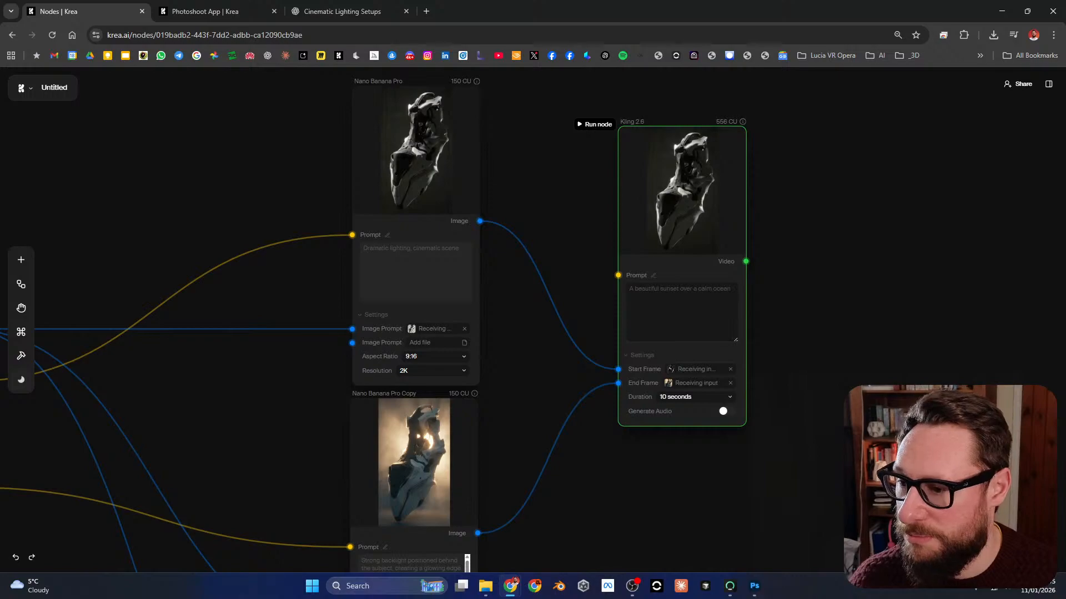
{"action": "left_click", "coordinate": [681, 312]}
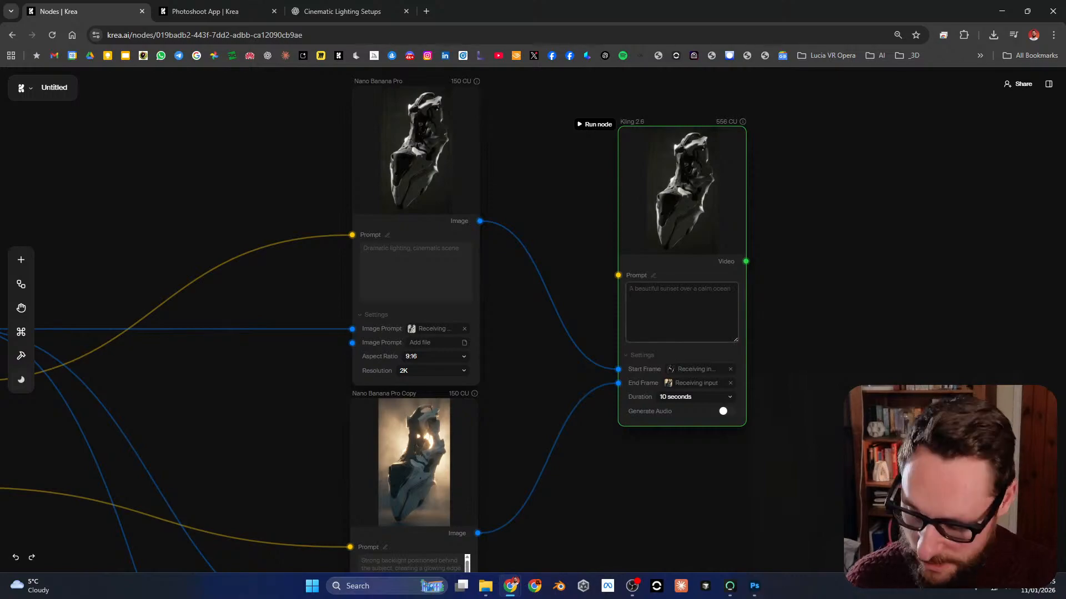
{"action": "type", "text": "Sta"}
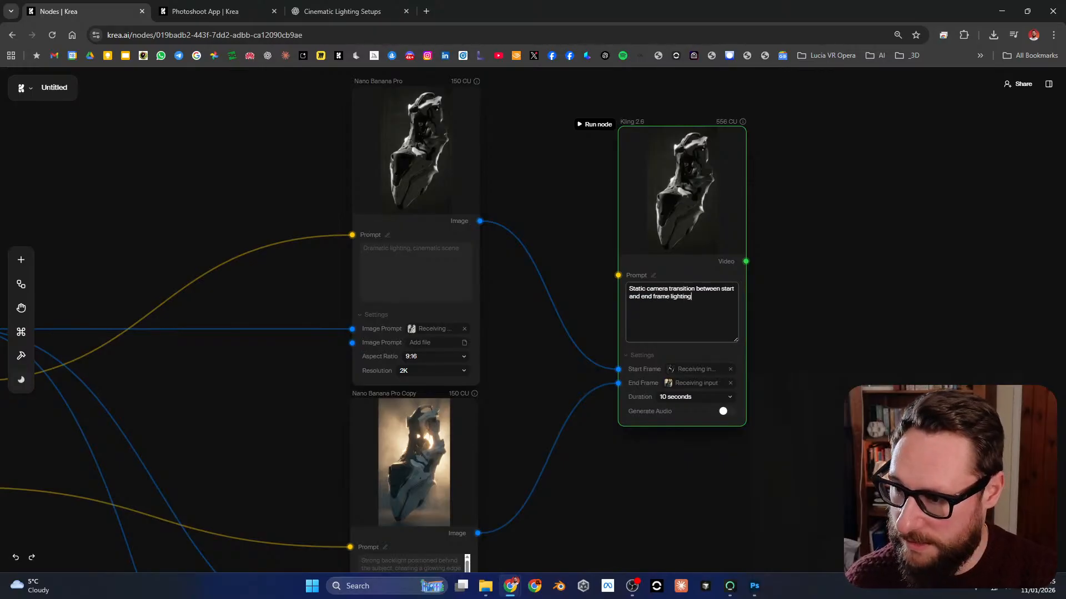
{"action": "type", "text": "ons."}
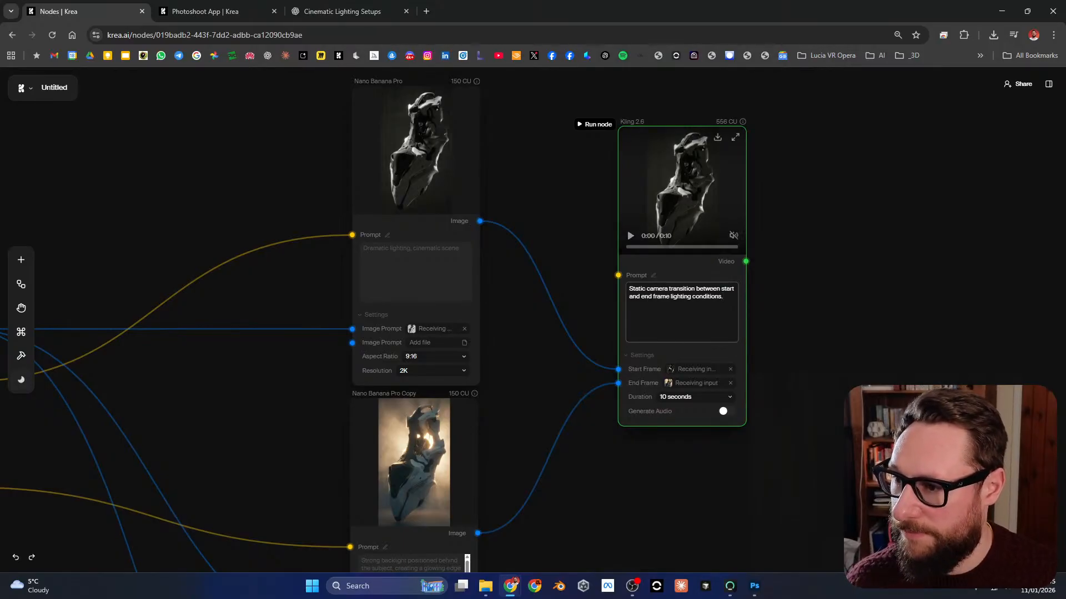
{"action": "left_click", "coordinate": [594, 124]}
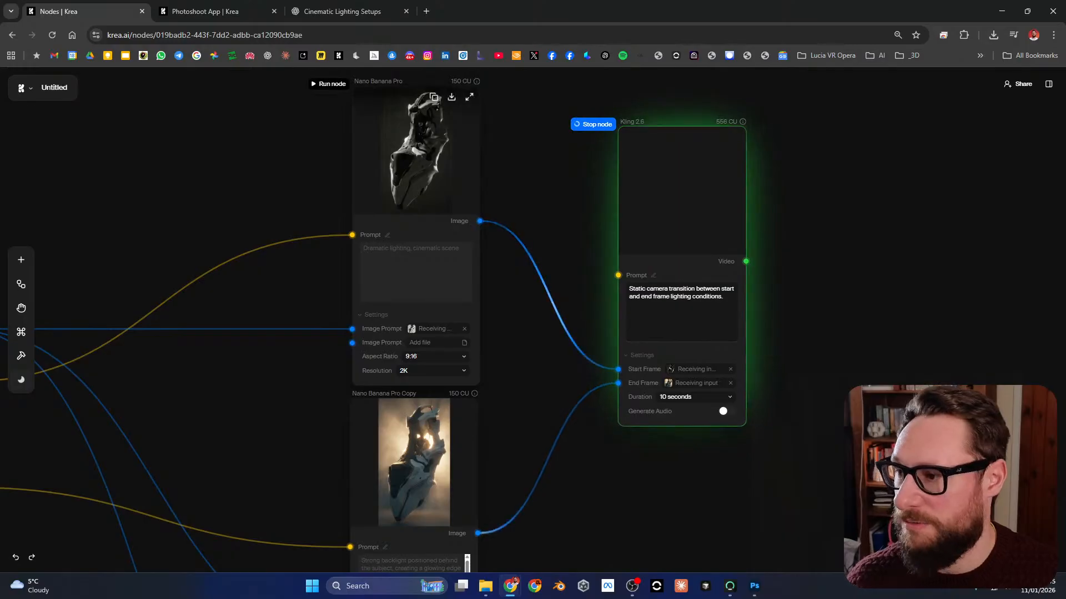
Step: Look over the running workflow, including the second Kling 2.6 node and the backlit Nano Banana Pro Copy image up close
{"action": "scroll", "coordinate": [525, 252], "scroll_direction": "down", "scroll_amount": 1}
{"action": "scroll", "coordinate": [525, 252], "scroll_direction": "up", "scroll_amount": 2}
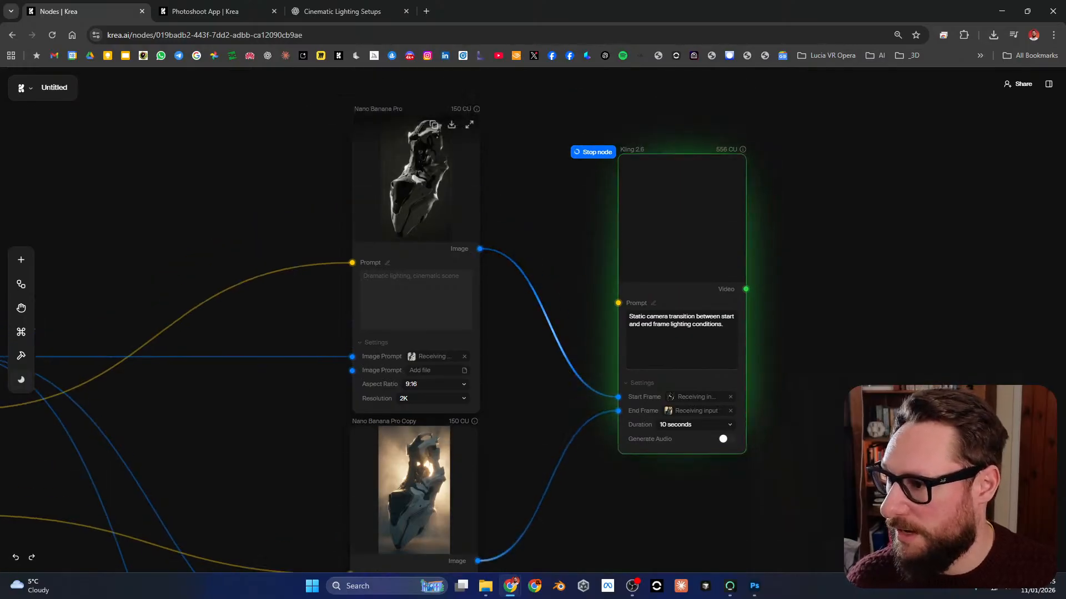
{"action": "scroll", "coordinate": [525, 251], "scroll_direction": "down", "scroll_amount": 4}
{"action": "left_click_drag", "start_coordinate": [525, 252], "coordinate": [536, 77]}
{"action": "scroll", "coordinate": [518, 345], "scroll_direction": "up", "scroll_amount": 1}
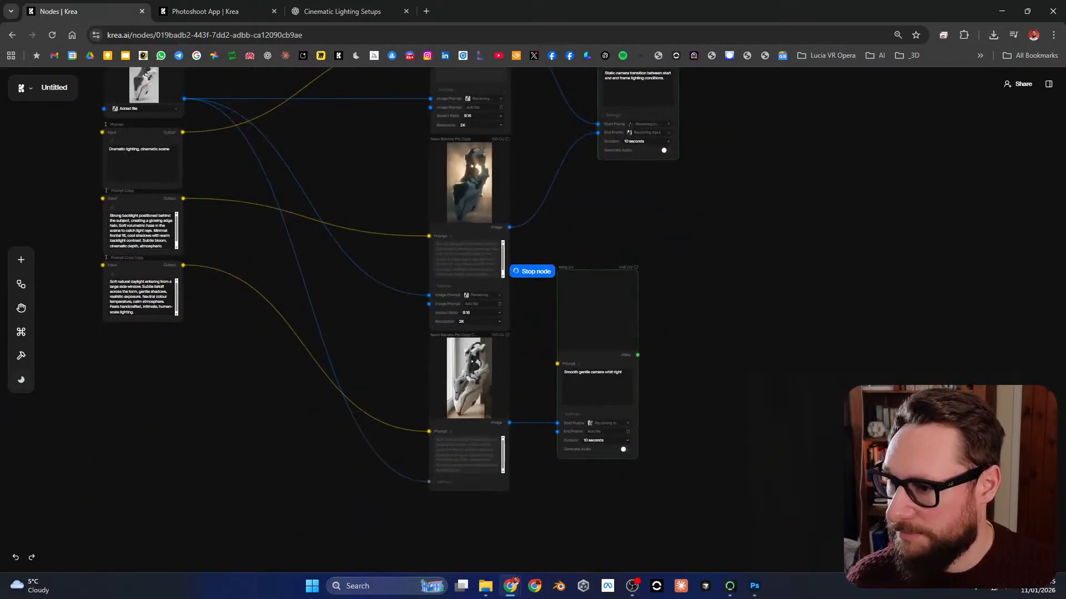
{"action": "left_click_drag", "start_coordinate": [517, 345], "coordinate": [573, 490]}
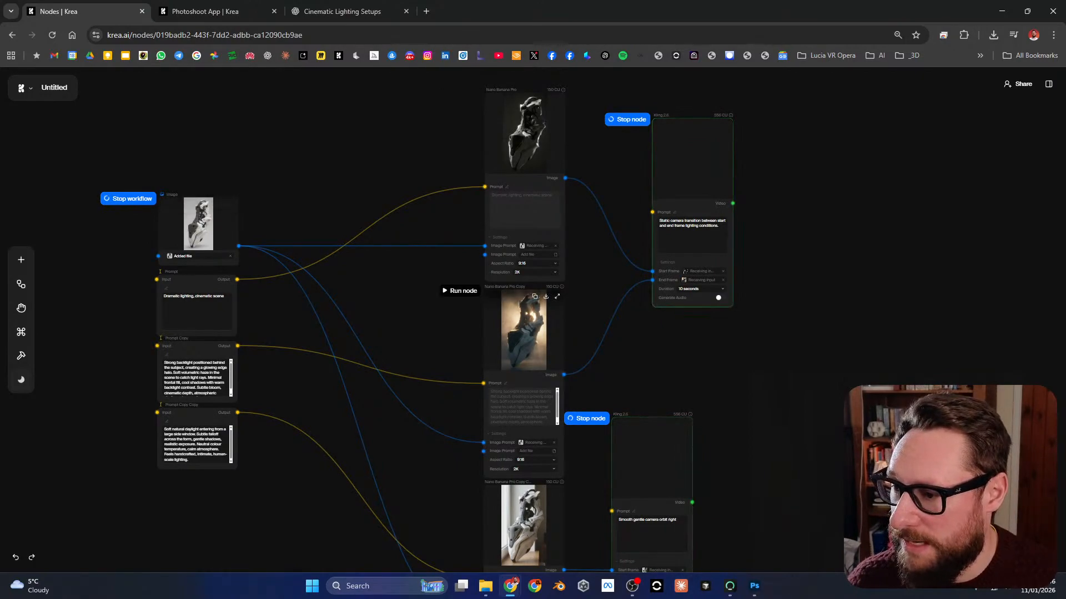
{"action": "scroll", "coordinate": [521, 332], "scroll_direction": "up", "scroll_amount": 5}
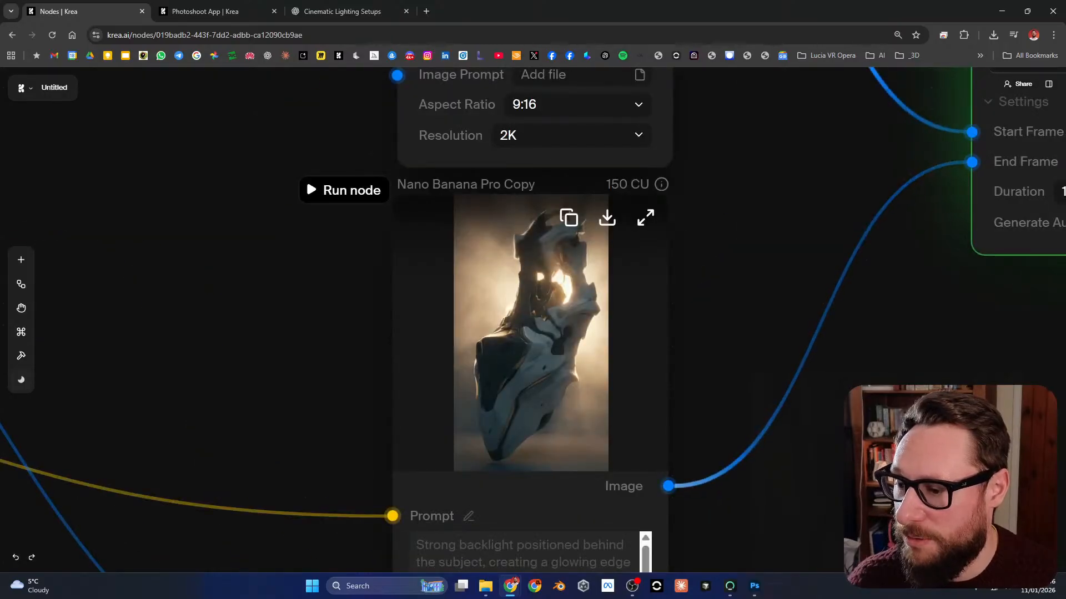
{"action": "scroll", "coordinate": [531, 333], "scroll_direction": "down", "scroll_amount": 5}
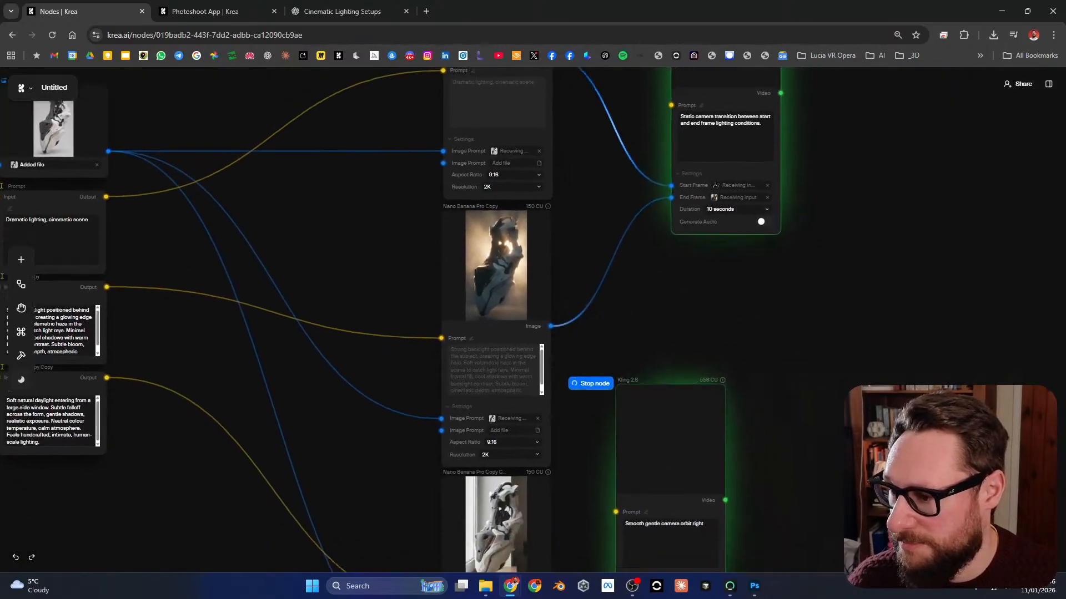
{"action": "left_click_drag", "start_coordinate": [443, 265], "coordinate": [500, 364]}
{"action": "scroll", "coordinate": [547, 424], "scroll_direction": "down", "scroll_amount": 1}
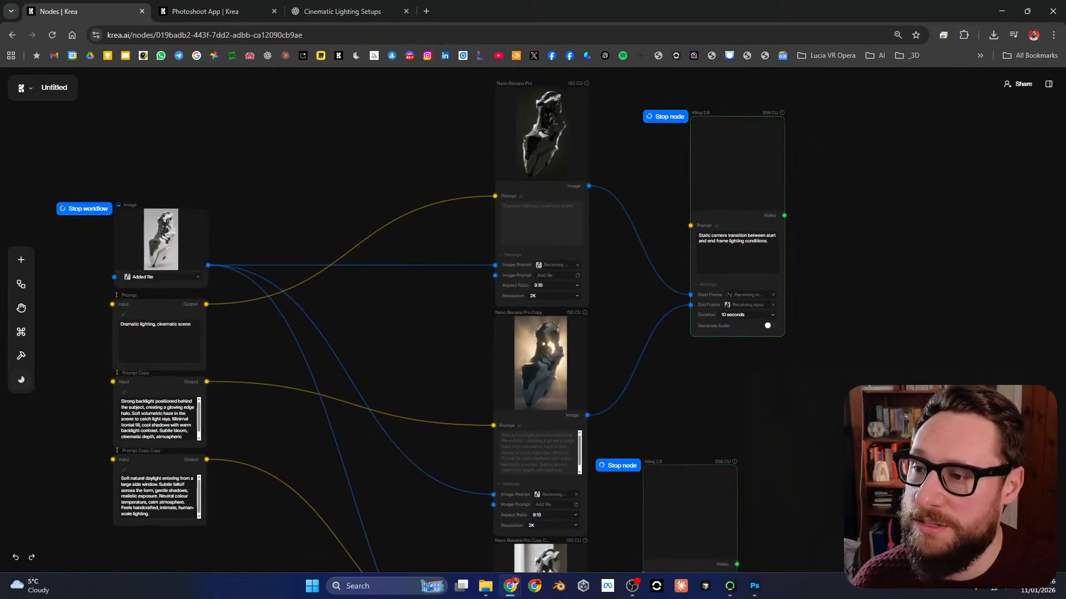
{"action": "left_click_drag", "start_coordinate": [444, 314], "coordinate": [500, 301]}
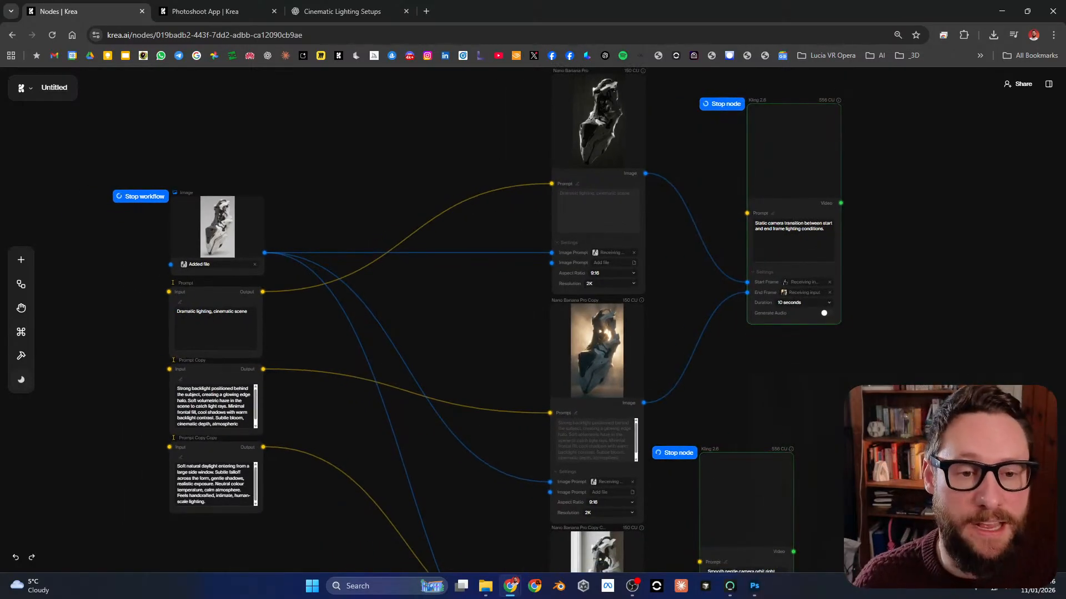
{"action": "left_click_drag", "start_coordinate": [488, 311], "coordinate": [602, 346]}
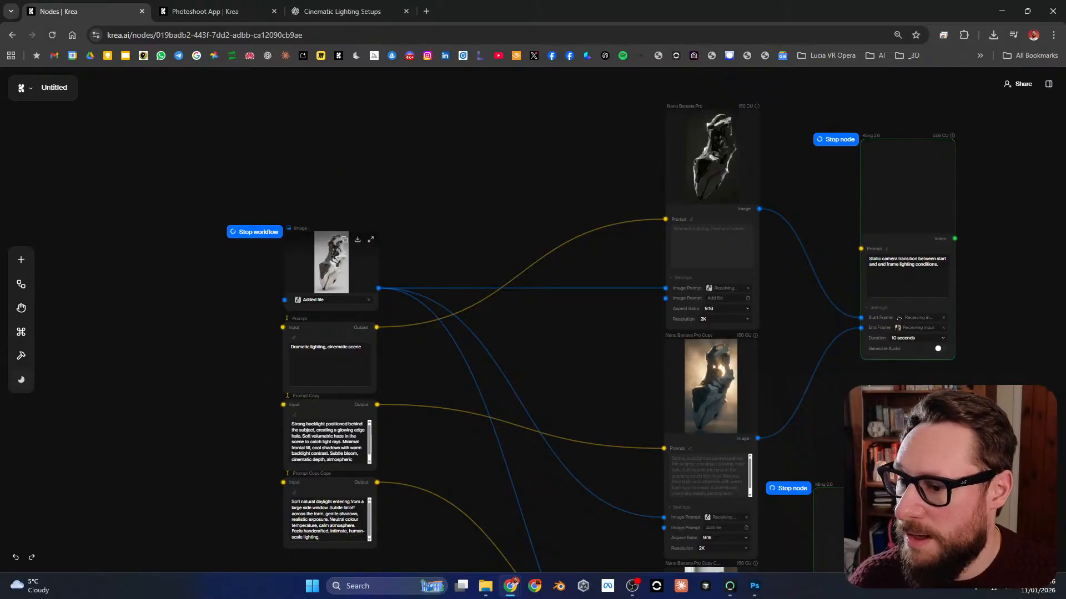
{"action": "left_click_drag", "start_coordinate": [583, 338], "coordinate": [453, 319]}
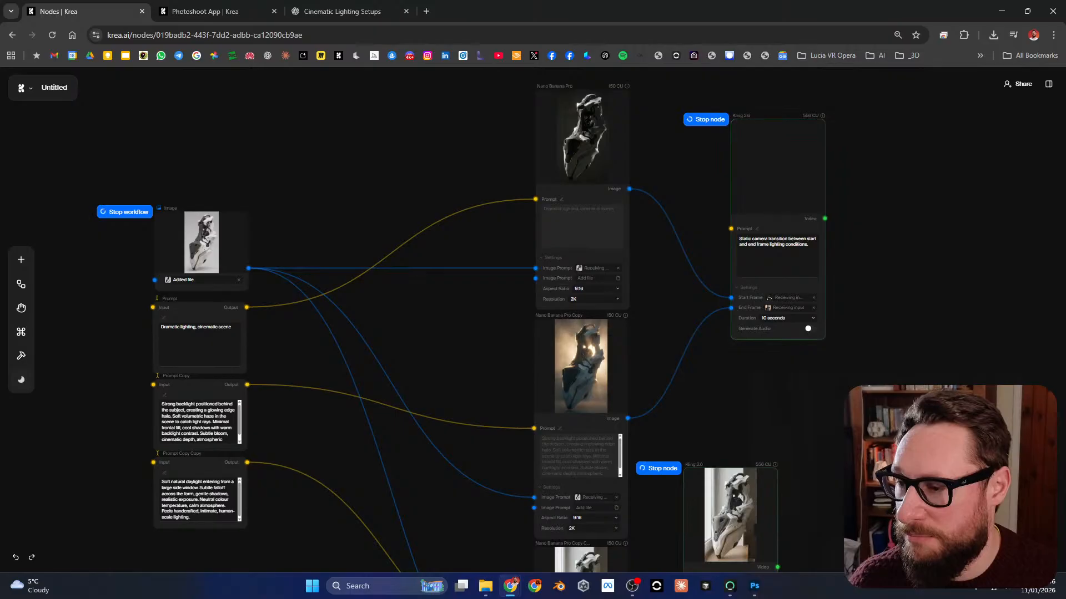
Step: Watch the second Kling 2.6 node's "Smooth gentle camera orbit right" video in the enlarged viewer, and close it
{"action": "left_click_drag", "start_coordinate": [677, 391], "coordinate": [643, 250]}
{"action": "scroll", "coordinate": [761, 430], "scroll_direction": "up", "scroll_amount": 5}
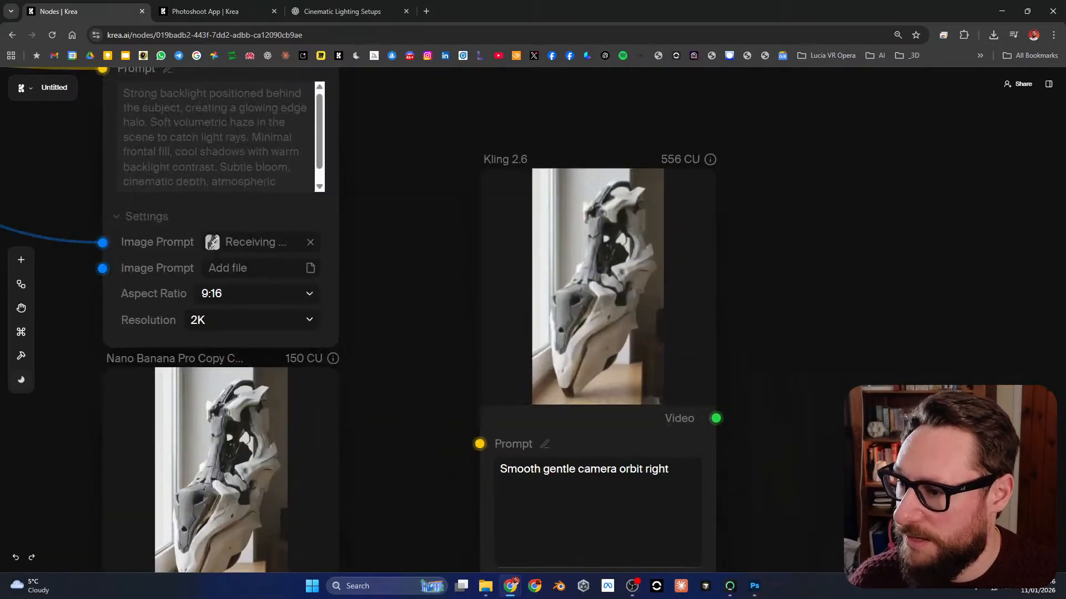
{"action": "scroll", "coordinate": [495, 356], "scroll_direction": "up", "scroll_amount": 2}
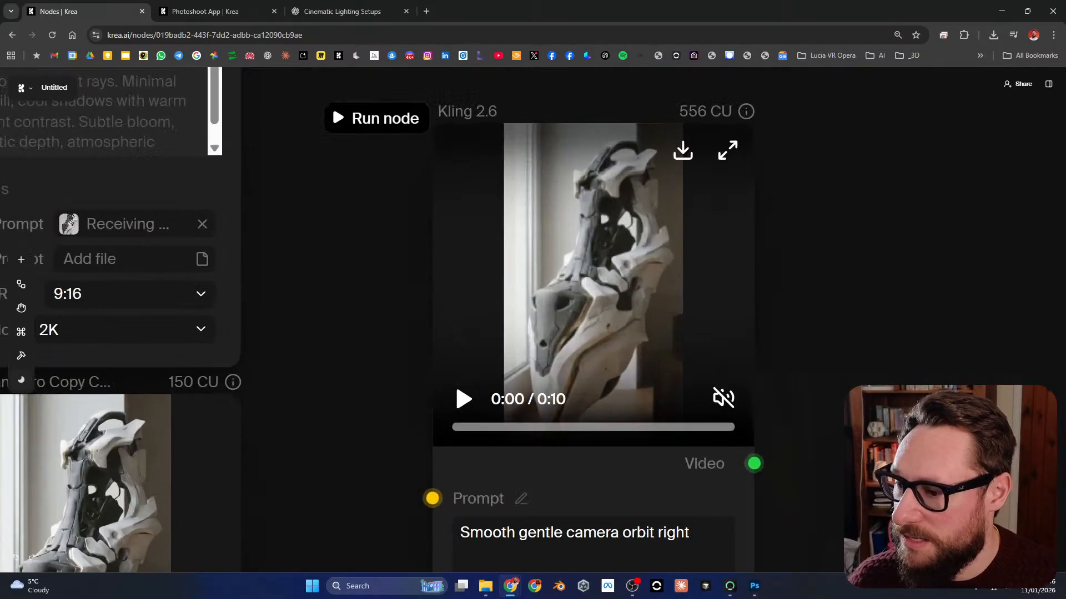
{"action": "left_click", "coordinate": [728, 150]}
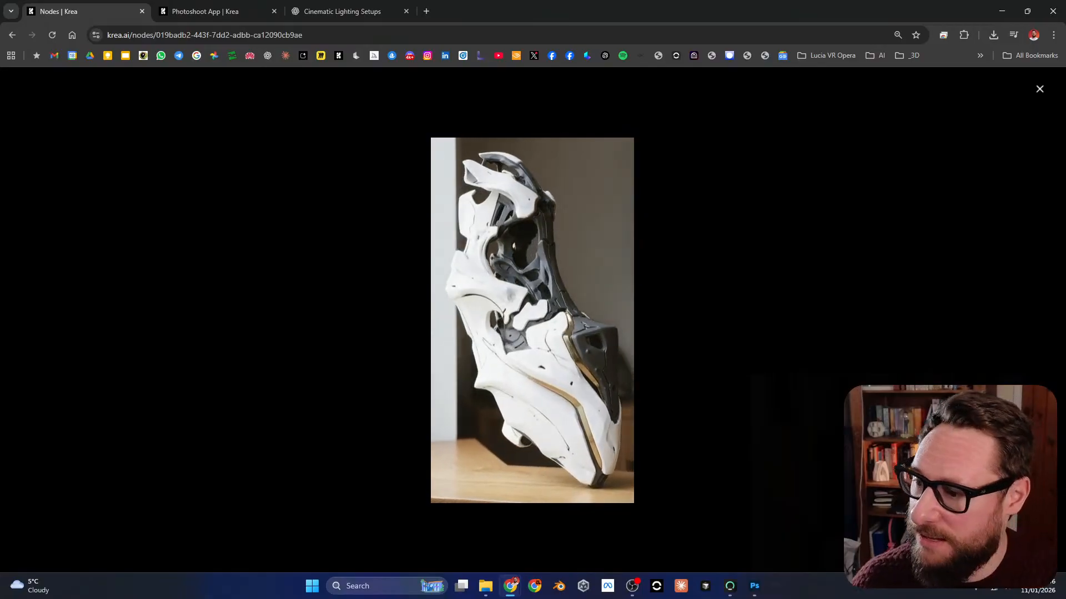
{"action": "key", "text": "Escape"}
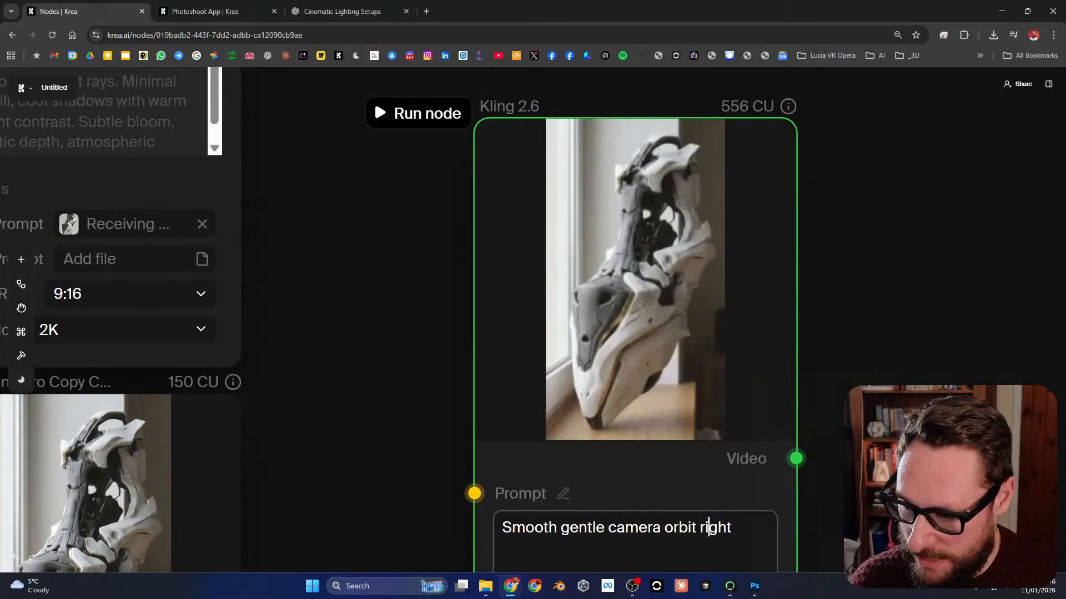
Step: Change the second Kling 2.6 node's prompt to "Smooth gentle camera orbit left"
{"action": "double_click", "coordinate": [711, 527]}
{"action": "type", "text": "left"}
{"action": "left_click", "coordinate": [814, 398]}
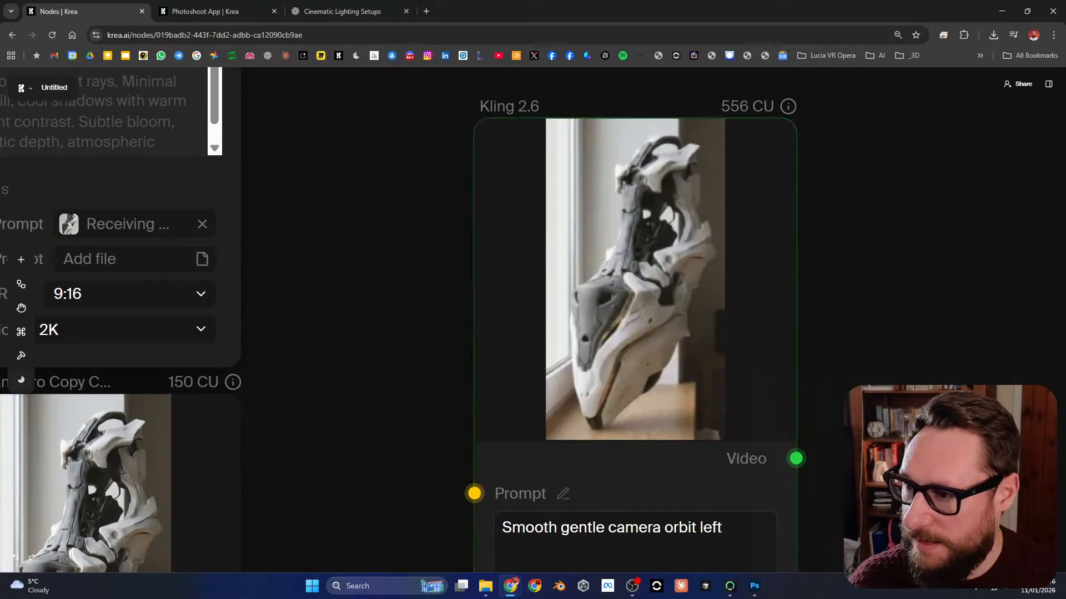
Step: Run the second Kling 2.6 node again with its revised orbit prompt
{"action": "scroll", "coordinate": [814, 399], "scroll_direction": "down", "scroll_amount": 4}
{"action": "left_click_drag", "start_coordinate": [815, 398], "coordinate": [691, 322]}
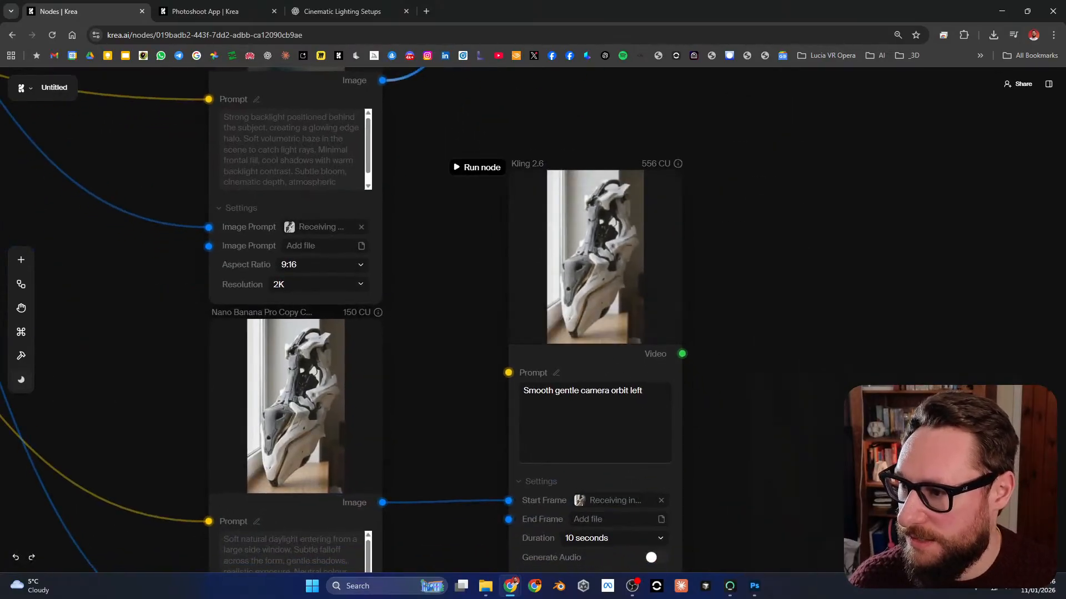
{"action": "scroll", "coordinate": [611, 244], "scroll_direction": "down", "scroll_amount": 2}
{"action": "left_click_drag", "start_coordinate": [610, 244], "coordinate": [655, 362]}
{"action": "scroll", "coordinate": [651, 381], "scroll_direction": "down", "scroll_amount": 3}
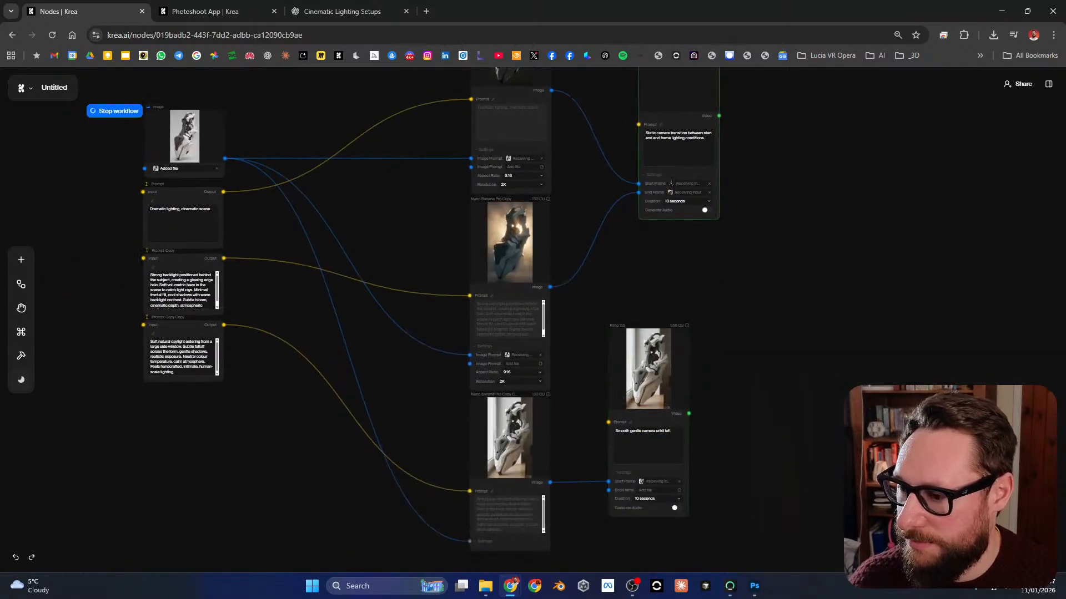
{"action": "left_click", "coordinate": [670, 433]}
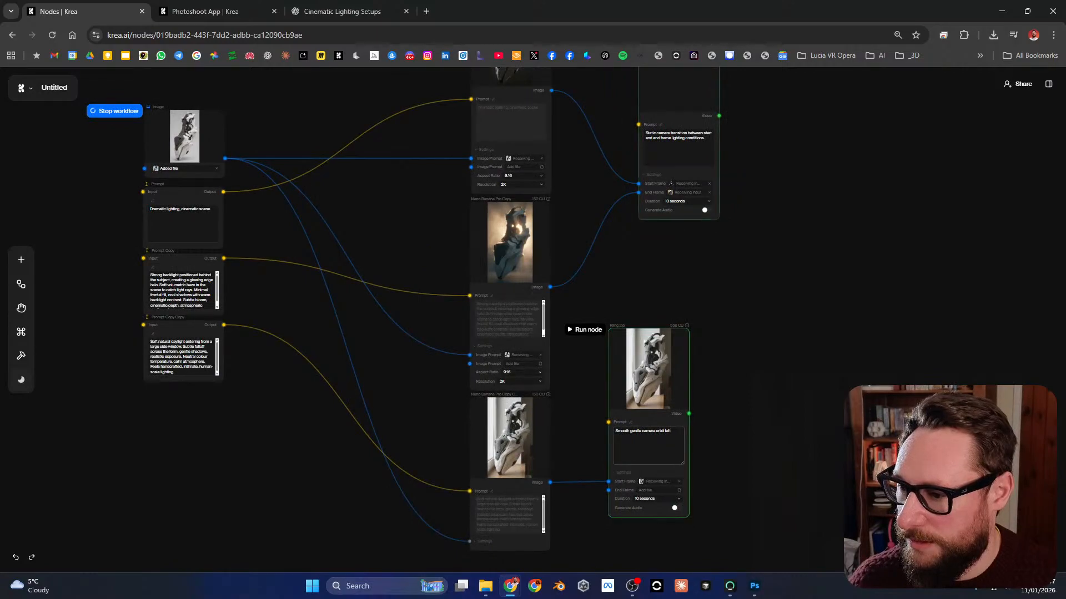
{"action": "scroll", "coordinate": [672, 333], "scroll_direction": "up", "scroll_amount": 5}
{"action": "scroll", "coordinate": [671, 333], "scroll_direction": "down", "scroll_amount": 7}
{"action": "scroll", "coordinate": [672, 333], "scroll_direction": "up", "scroll_amount": 5}
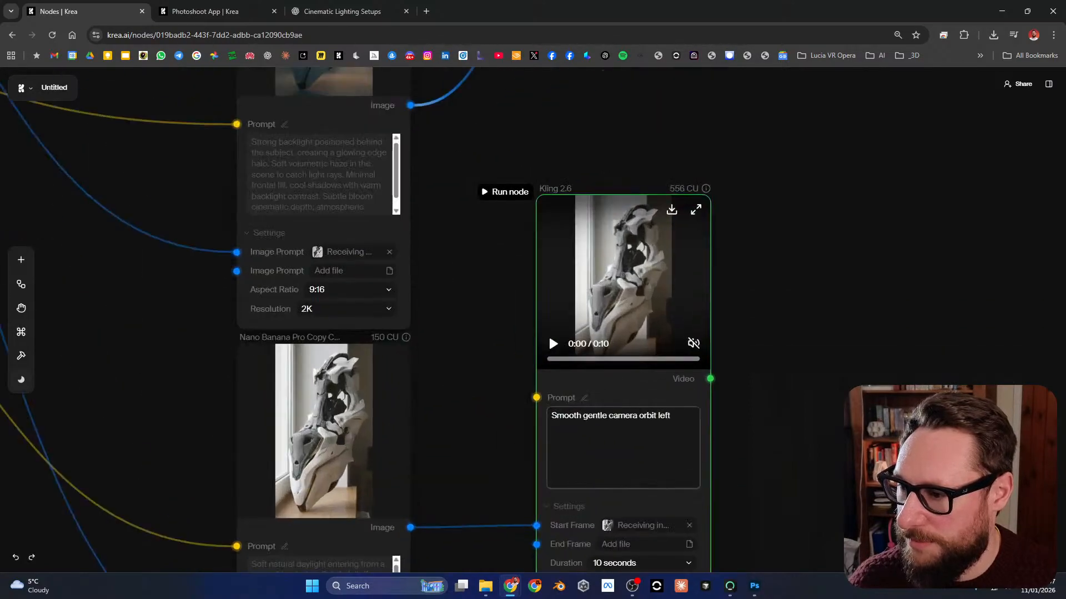
{"action": "left_click", "coordinate": [505, 192]}
Step: Move the first Kling 2.6 node so it lines up vertically above the second Kling 2.6 node
{"action": "scroll", "coordinate": [530, 274], "scroll_direction": "down", "scroll_amount": 6}
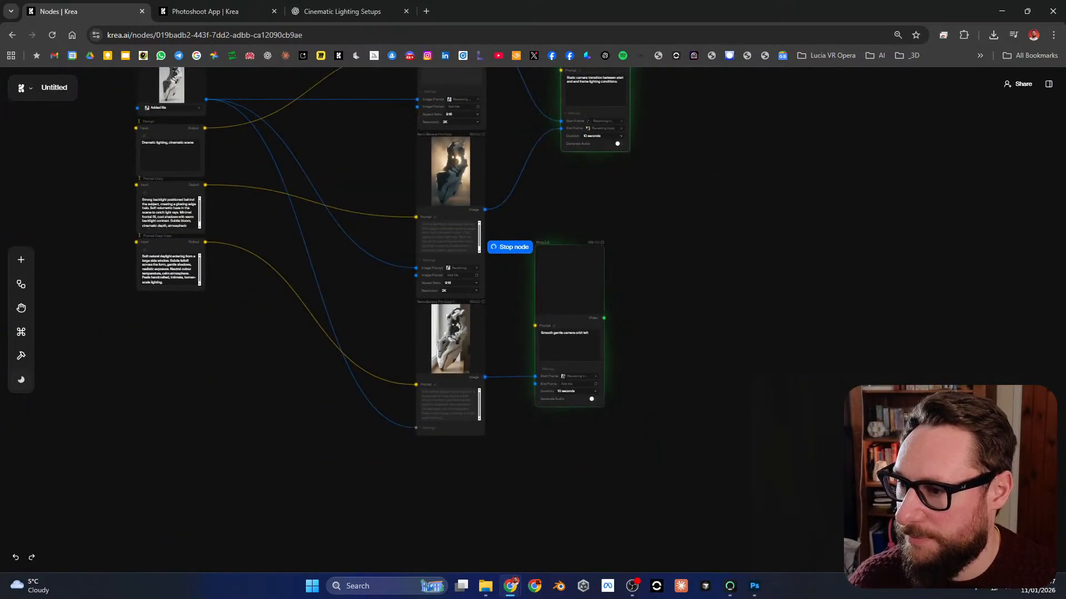
{"action": "left_click_drag", "start_coordinate": [527, 275], "coordinate": [588, 411]}
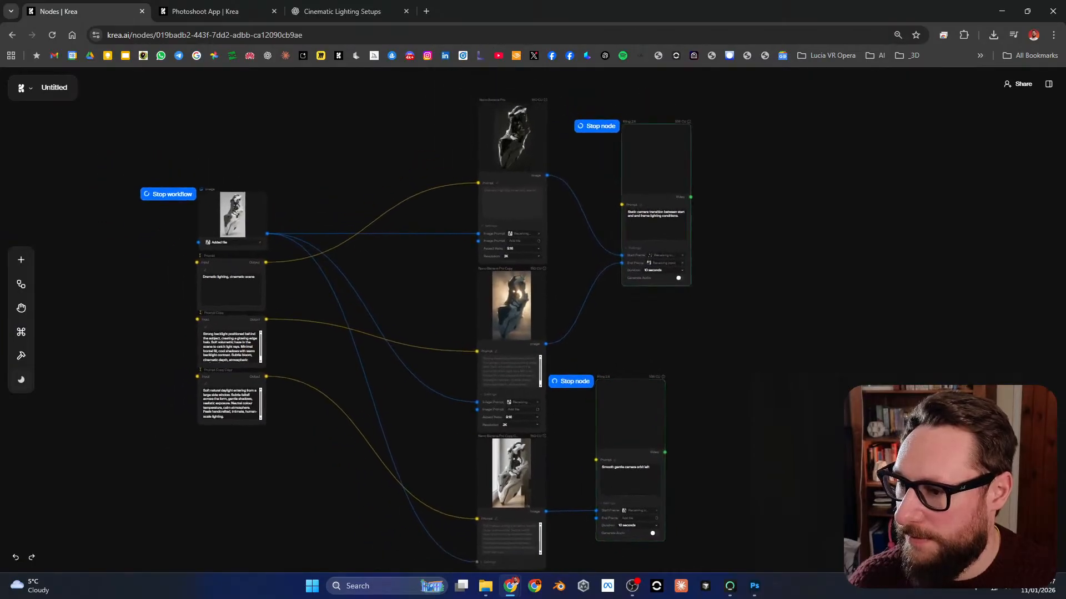
{"action": "left_click_drag", "start_coordinate": [656, 158], "coordinate": [630, 162]}
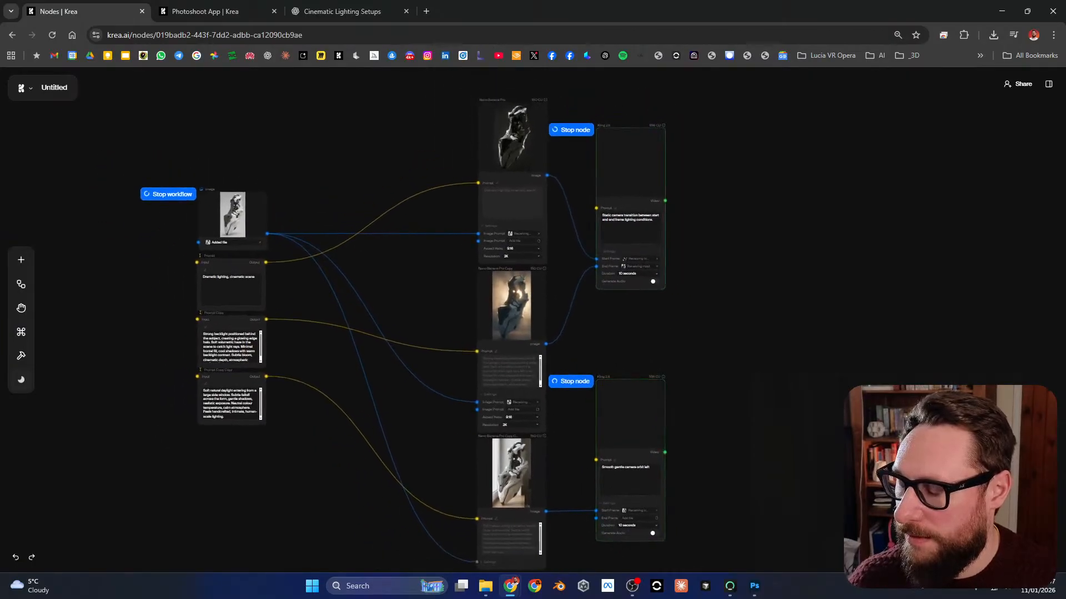
Step: View the source reference image enlarged, and close the viewer
{"action": "left_click_drag", "start_coordinate": [631, 333], "coordinate": [631, 309]}
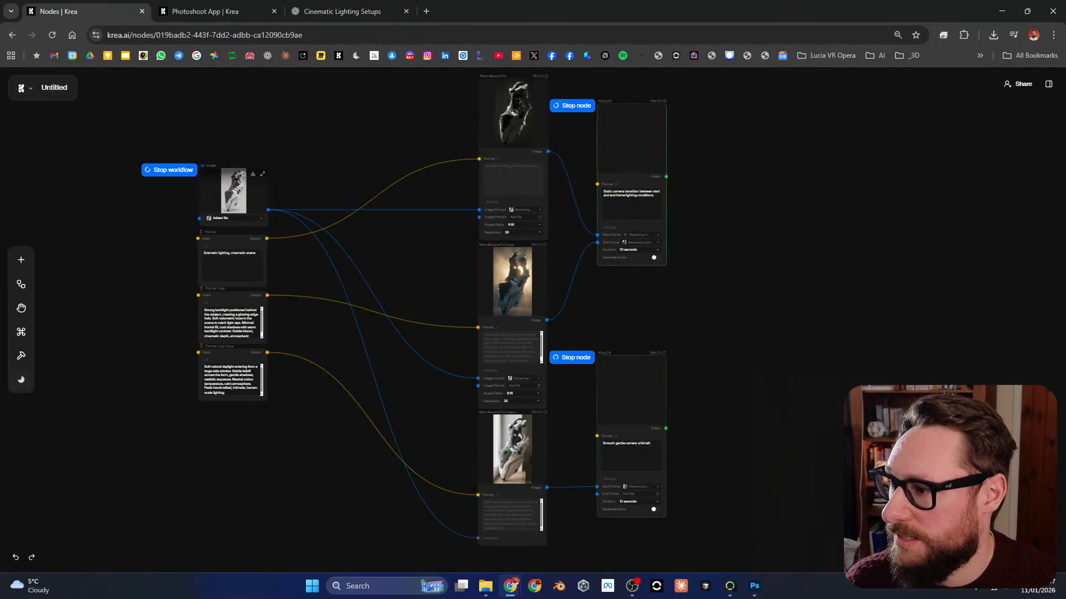
{"action": "left_click", "coordinate": [262, 175]}
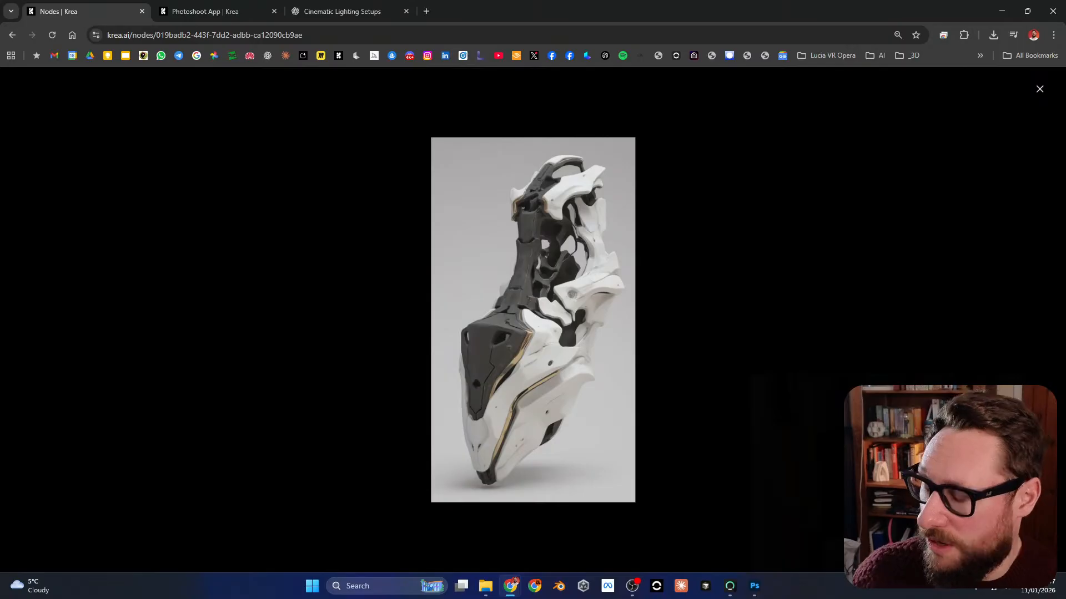
{"action": "key", "text": "Escape"}
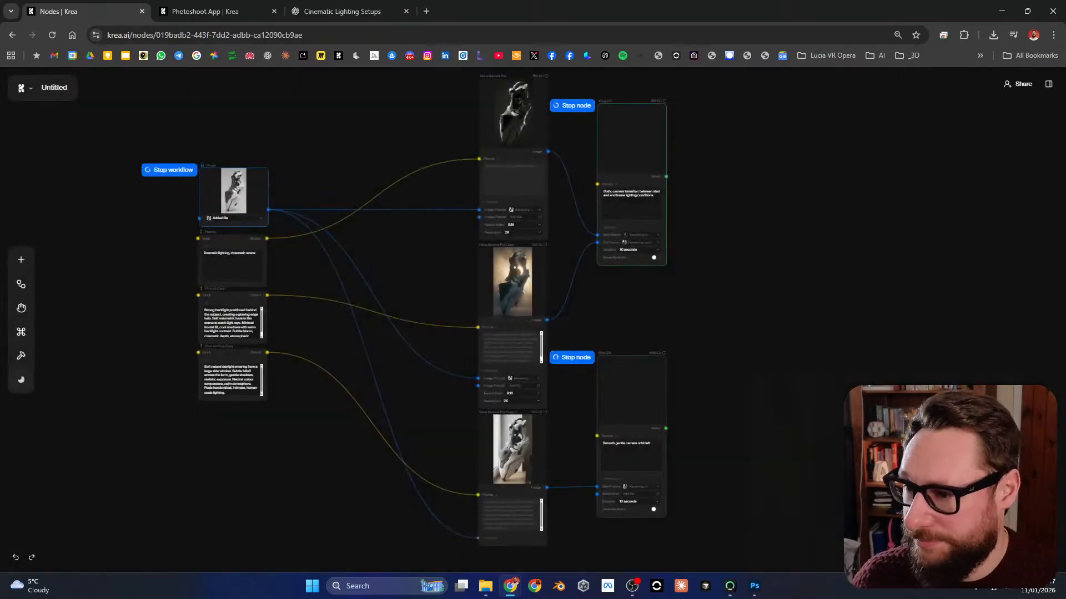
Step: Watch the first Kling 2.6 node's newest lighting transition video in full screen, and return to the node canvas
{"action": "left_click_drag", "start_coordinate": [433, 172], "coordinate": [426, 254]}
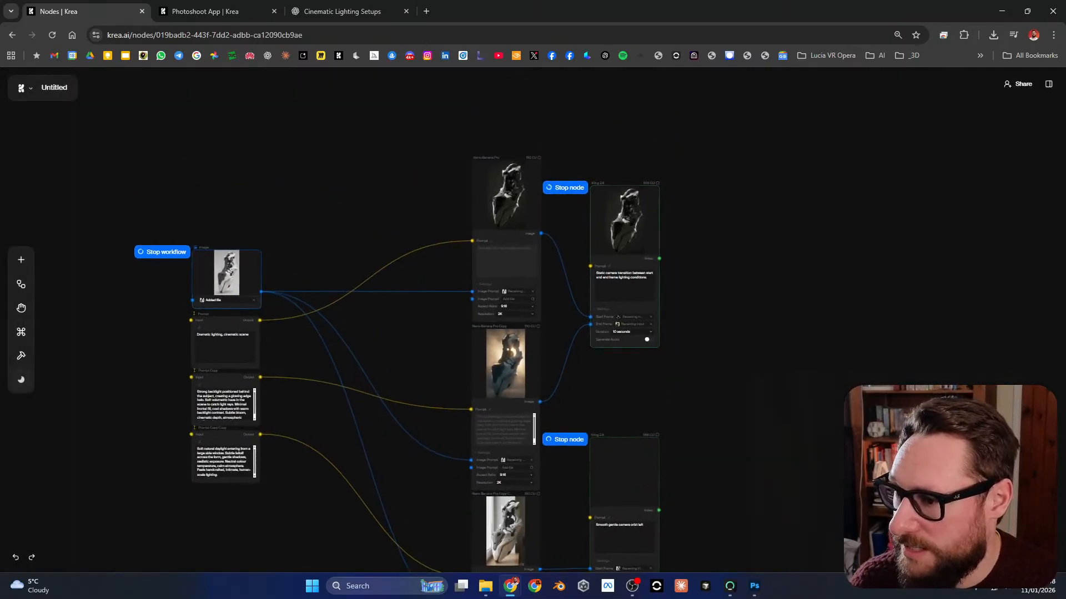
{"action": "scroll", "coordinate": [465, 266], "scroll_direction": "up", "scroll_amount": 5}
{"action": "scroll", "coordinate": [472, 266], "scroll_direction": "down", "scroll_amount": 3}
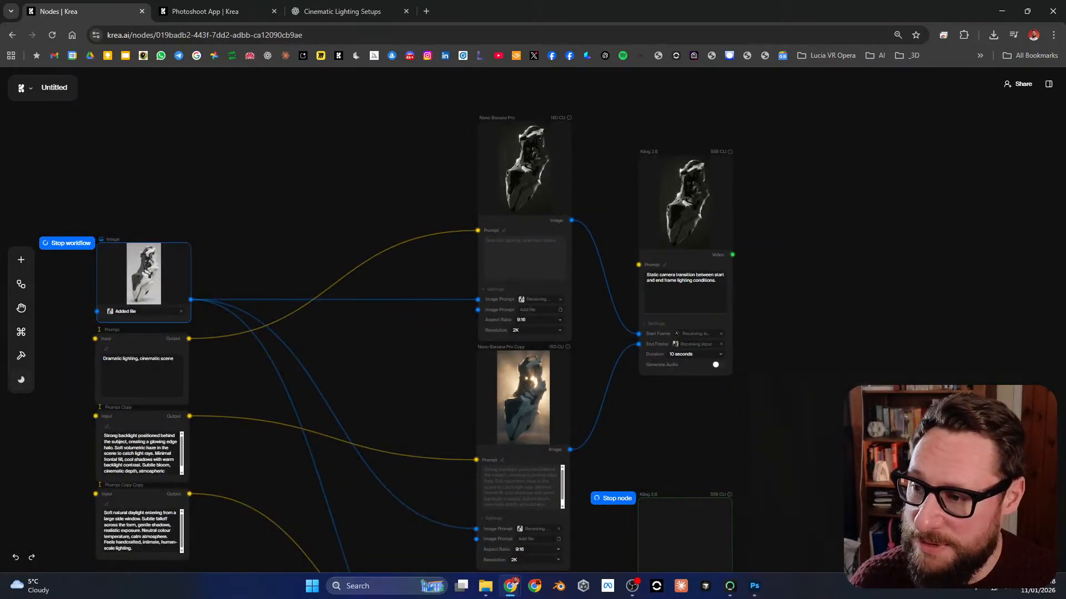
{"action": "scroll", "coordinate": [709, 160], "scroll_direction": "up", "scroll_amount": 5}
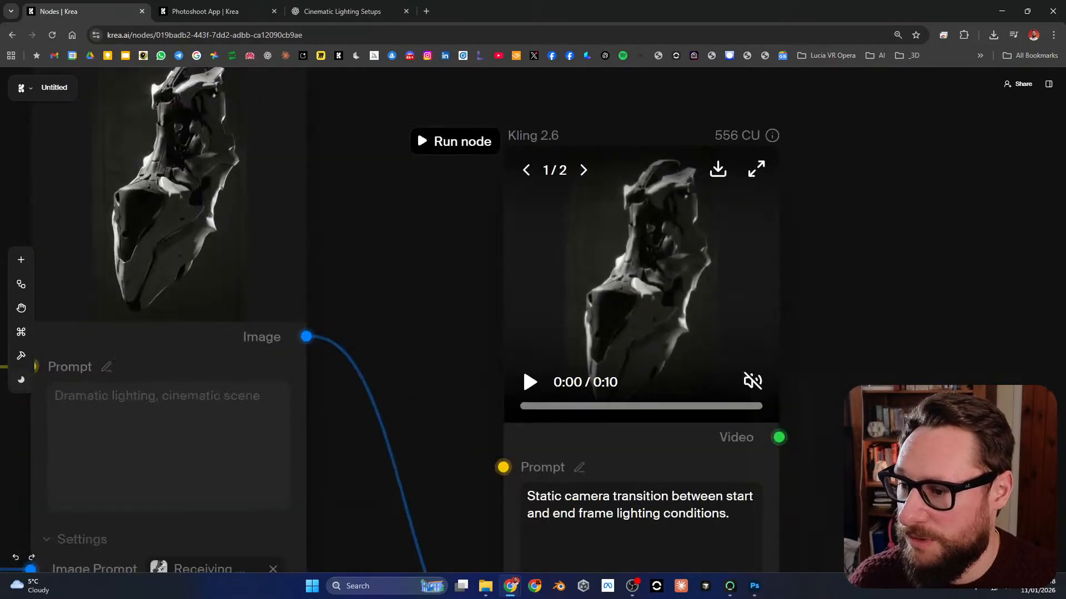
{"action": "scroll", "coordinate": [522, 367], "scroll_direction": "down", "scroll_amount": 3}
{"action": "scroll", "coordinate": [569, 318], "scroll_direction": "up", "scroll_amount": 4}
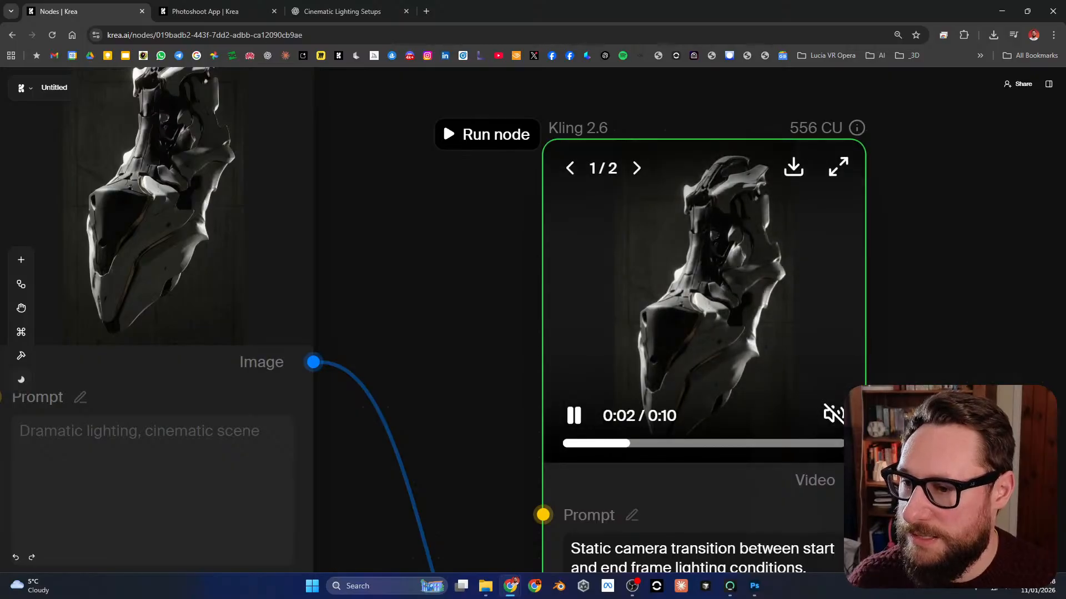
{"action": "left_click", "coordinate": [839, 168]}
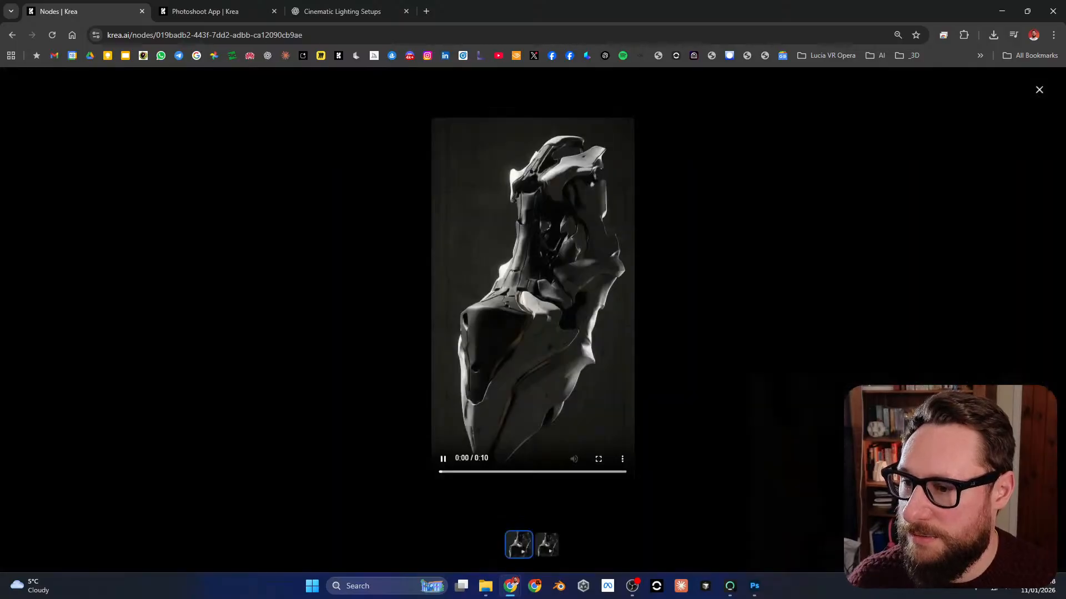
{"action": "left_click", "coordinate": [598, 459]}
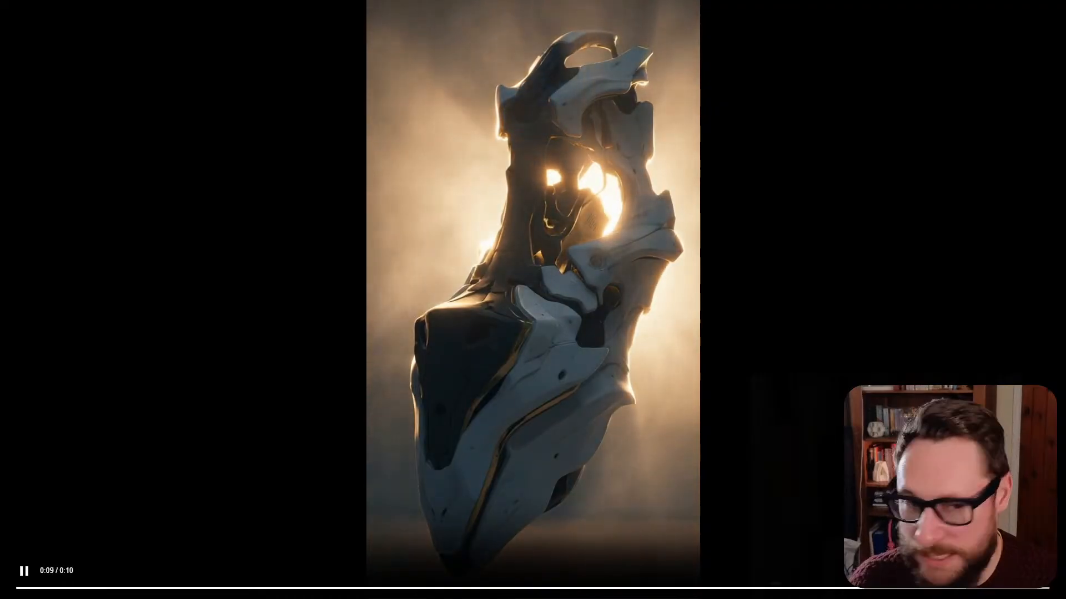
{"action": "key", "text": "Escape"}
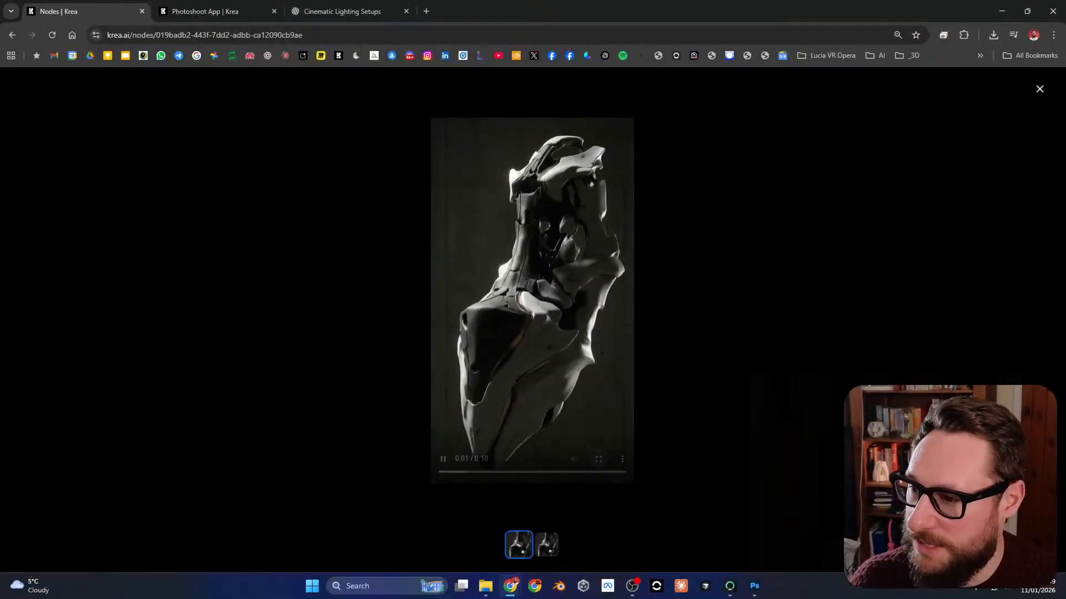
{"action": "key", "text": "Escape"}
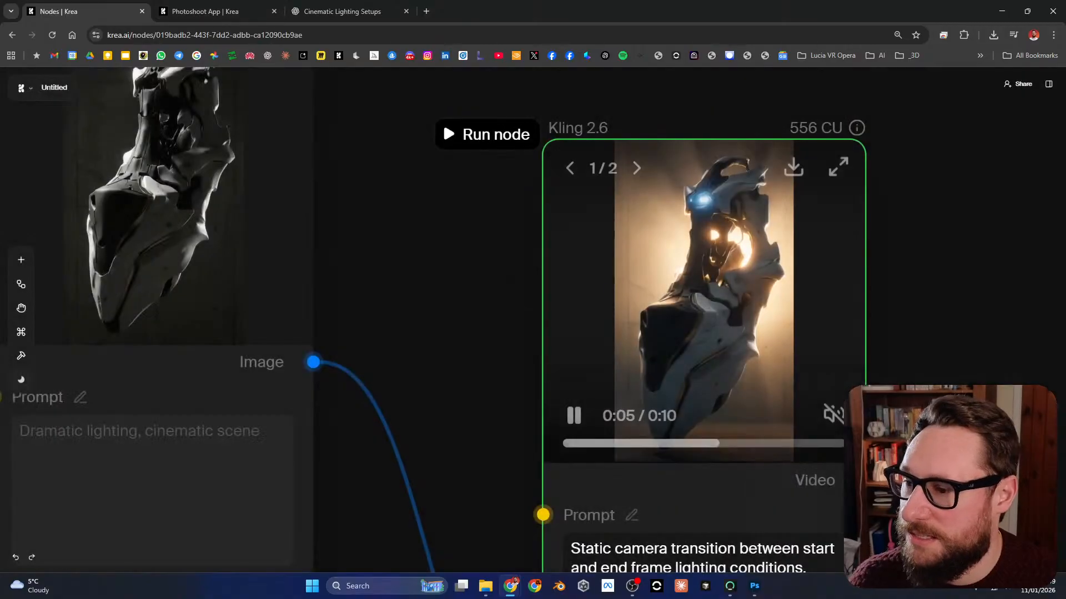
Step: Connect the backlit Nano Banana Pro Copy image to the first Kling 2.6 node's Start Frame and the window-daylight image to its End Frame
{"action": "scroll", "coordinate": [884, 261], "scroll_direction": "down", "scroll_amount": 7}
{"action": "left_click_drag", "start_coordinate": [884, 269], "coordinate": [739, 163]}
{"action": "scroll", "coordinate": [756, 240], "scroll_direction": "down", "scroll_amount": 2}
{"action": "left_click_drag", "start_coordinate": [756, 240], "coordinate": [708, 83]}
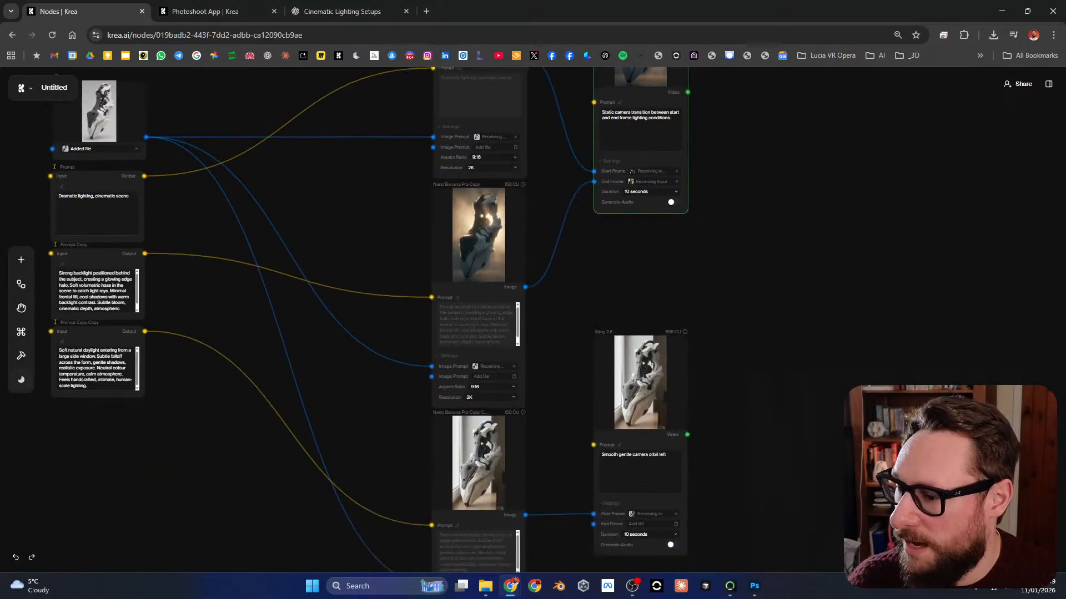
{"action": "left_click_drag", "start_coordinate": [738, 167], "coordinate": [710, 316]}
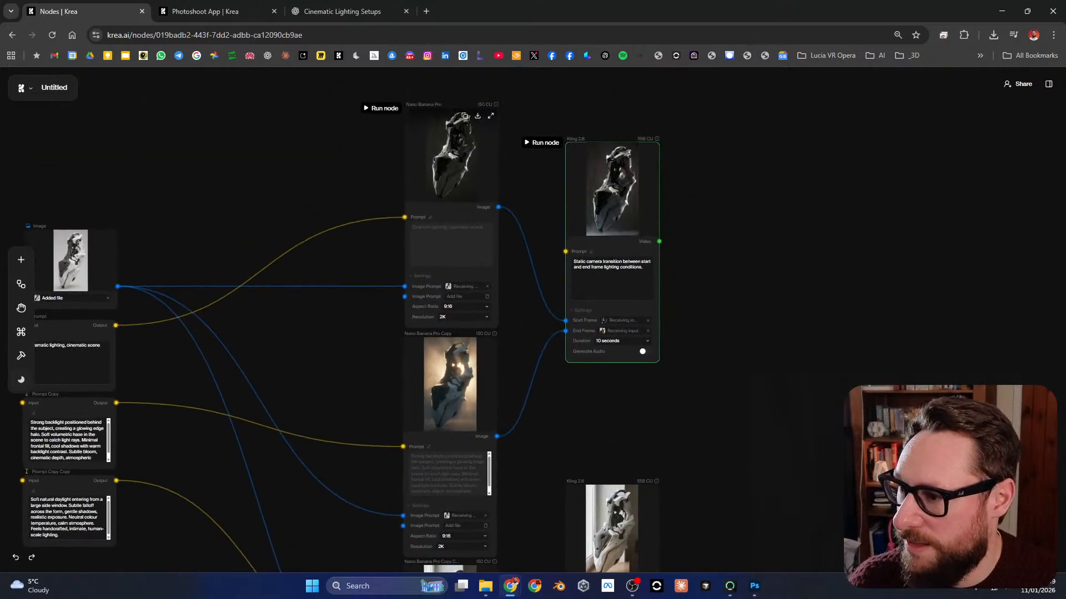
{"action": "left_click_drag", "start_coordinate": [272, 421], "coordinate": [286, 292]}
{"action": "left_click_drag", "start_coordinate": [511, 308], "coordinate": [580, 193]}
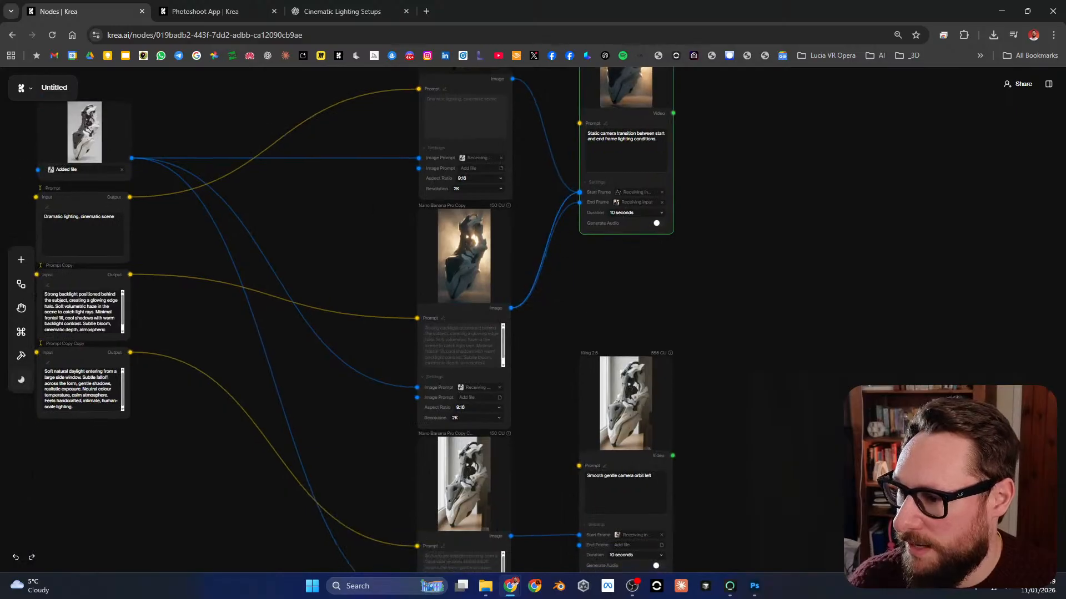
{"action": "left_click_drag", "start_coordinate": [519, 523], "coordinate": [580, 202]}
Step: Run the first Kling 2.6 node to generate the transition from the backlit image to the daylight image
{"action": "scroll", "coordinate": [456, 270], "scroll_direction": "up", "scroll_amount": 5}
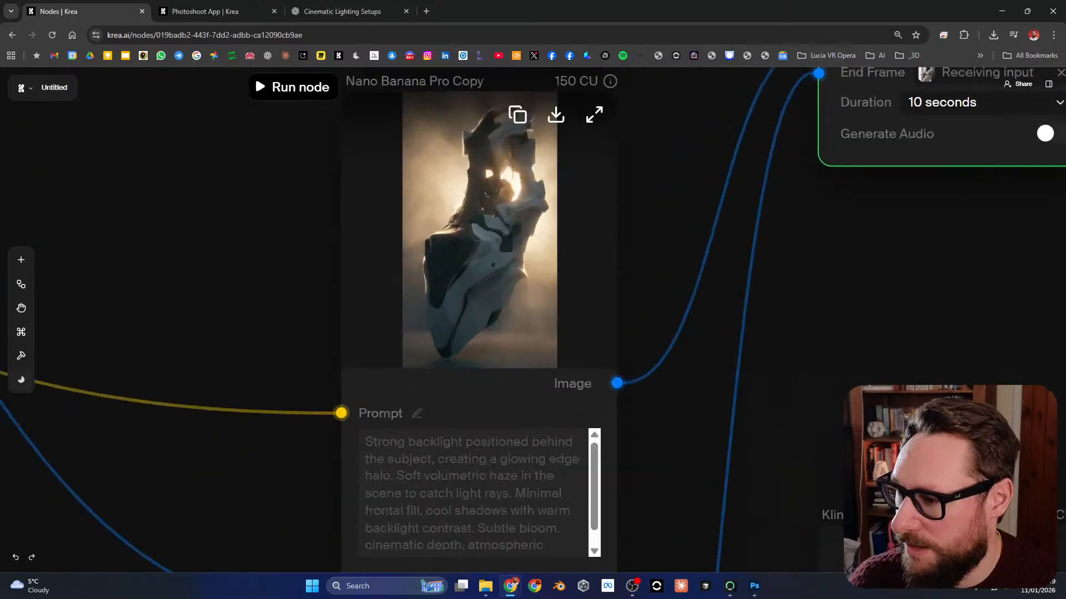
{"action": "scroll", "coordinate": [457, 269], "scroll_direction": "down", "scroll_amount": 10}
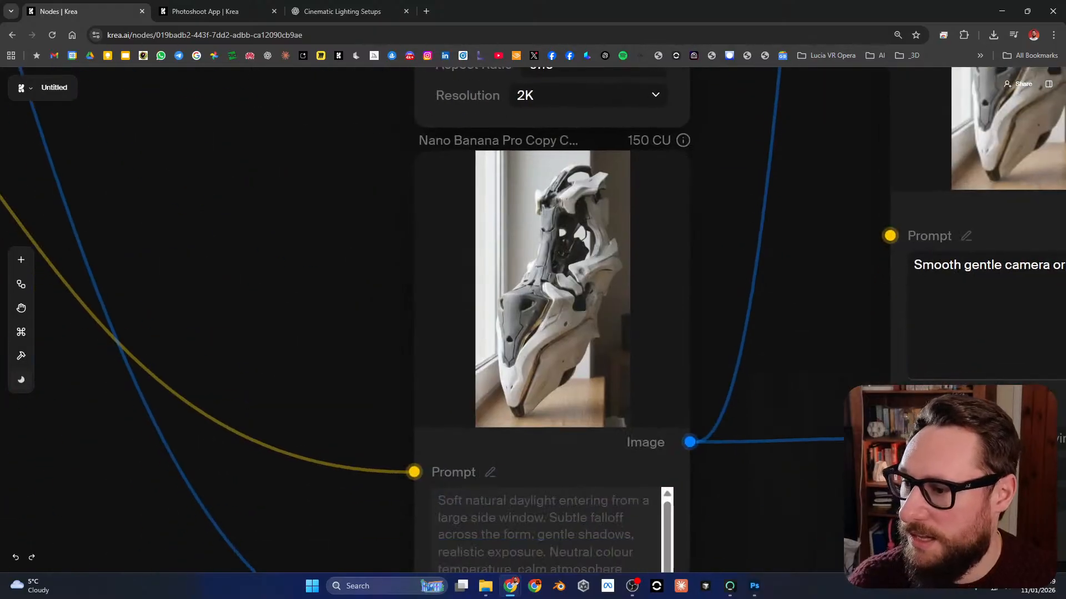
{"action": "scroll", "coordinate": [724, 170], "scroll_direction": "down", "scroll_amount": 5}
{"action": "left_click_drag", "start_coordinate": [724, 170], "coordinate": [520, 276]}
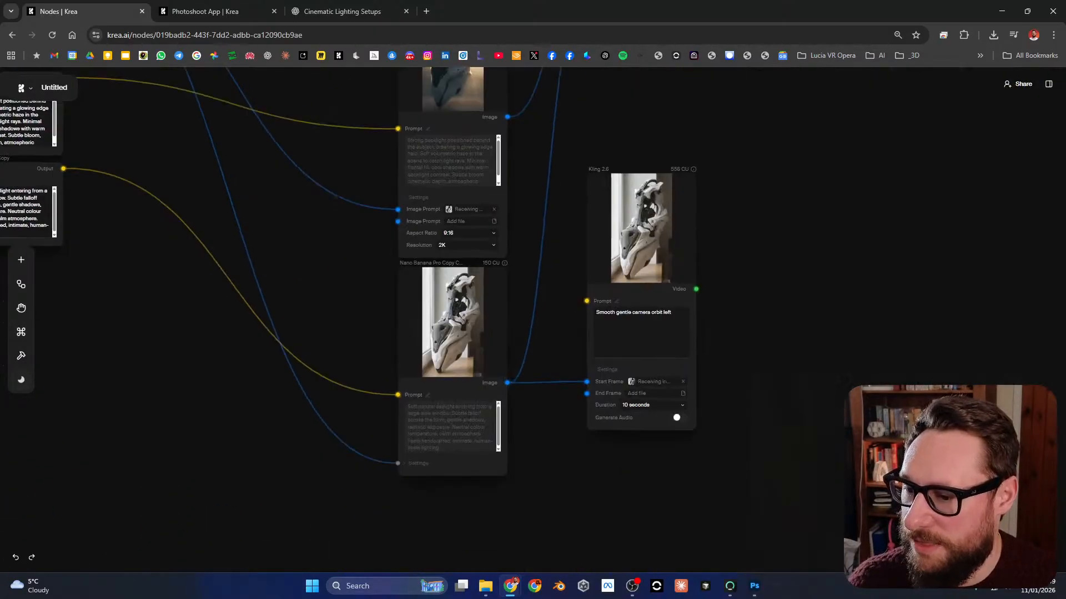
{"action": "left_click_drag", "start_coordinate": [644, 222], "coordinate": [571, 469]}
{"action": "left_click_drag", "start_coordinate": [569, 144], "coordinate": [605, 308]}
{"action": "scroll", "coordinate": [605, 308], "scroll_direction": "up", "scroll_amount": 5}
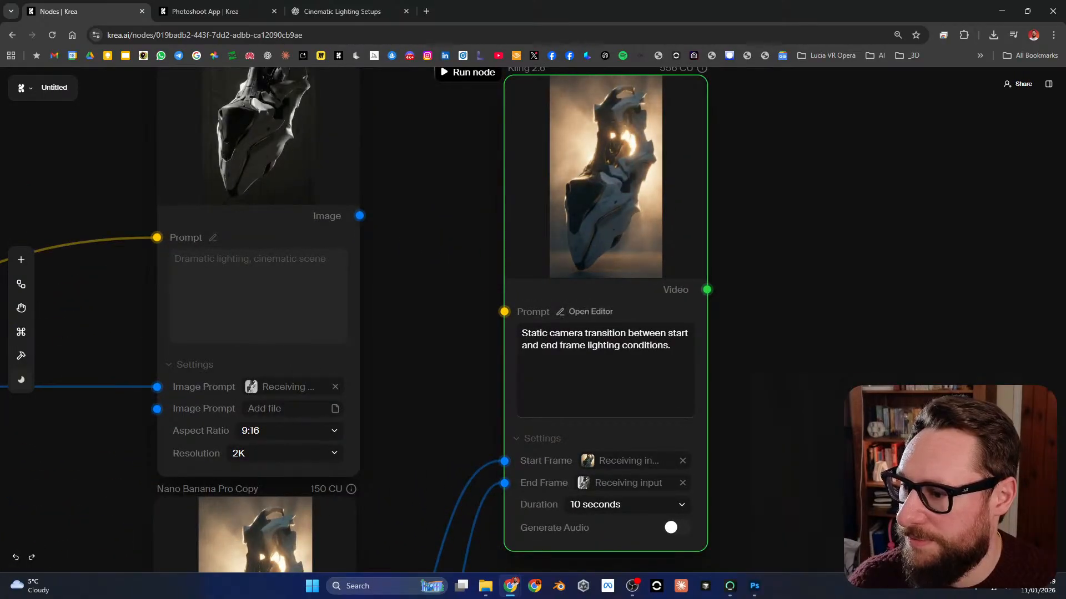
{"action": "left_click_drag", "start_coordinate": [605, 308], "coordinate": [566, 345]}
{"action": "left_click", "coordinate": [429, 109]}
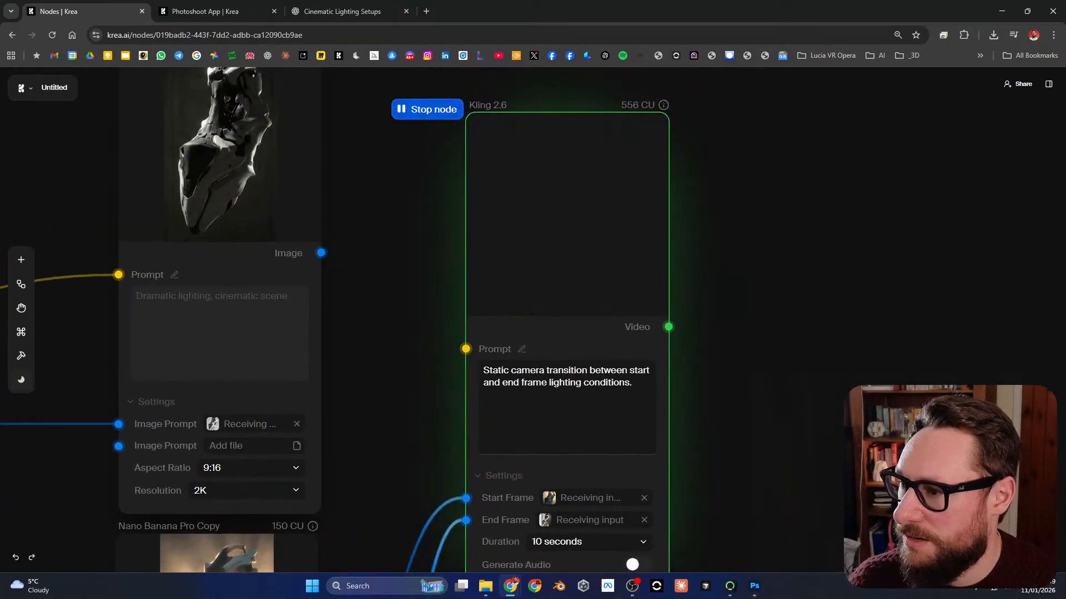
{"action": "scroll", "coordinate": [488, 143], "scroll_direction": "down", "scroll_amount": 3}
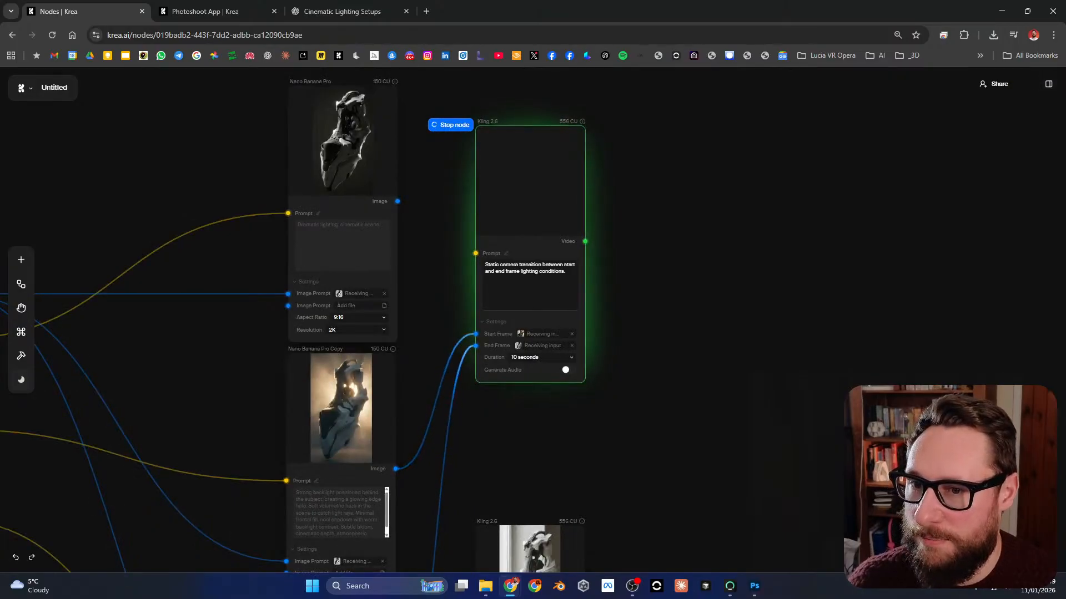
Step: Watch the second Kling 2.6 node's camera orbit video in full screen through to its end, and return to the node canvas
{"action": "left_click_drag", "start_coordinate": [605, 516], "coordinate": [642, 171]}
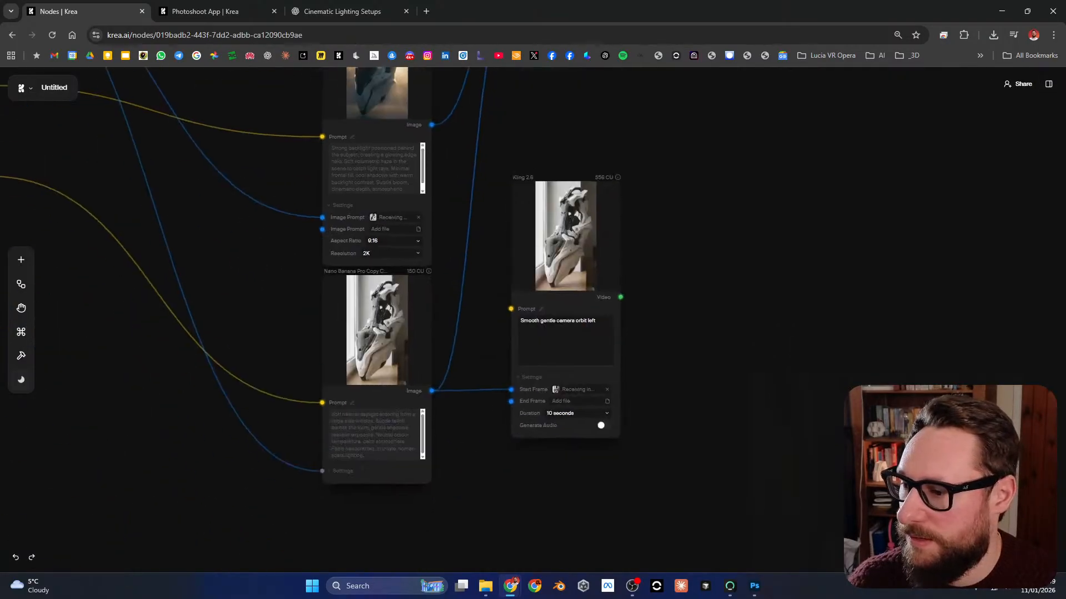
{"action": "scroll", "coordinate": [553, 224], "scroll_direction": "up", "scroll_amount": 3}
{"action": "left_click", "coordinate": [679, 150]}
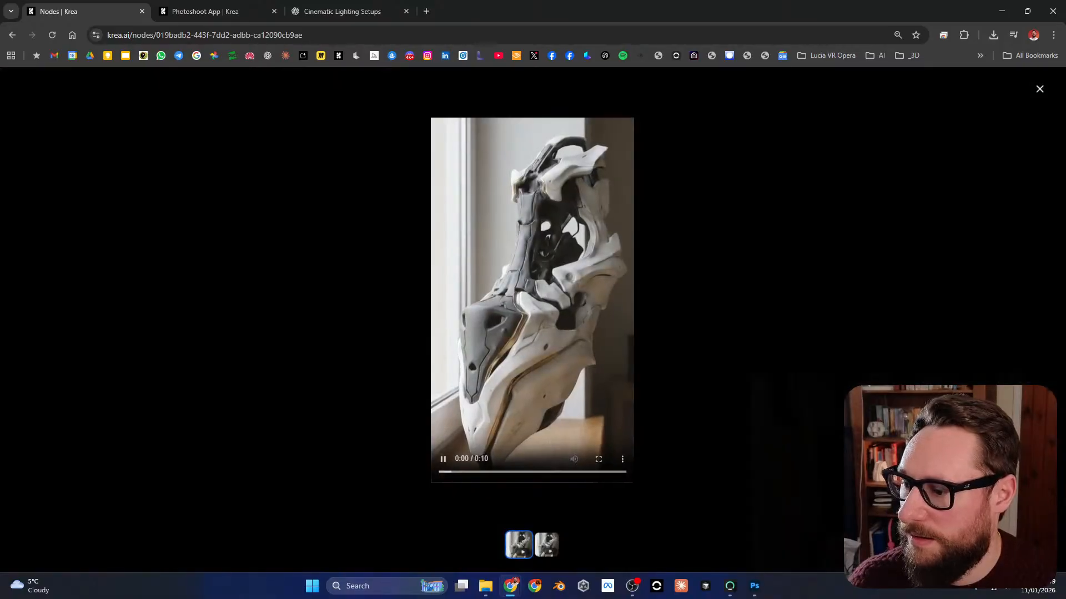
{"action": "left_click", "coordinate": [598, 459]}
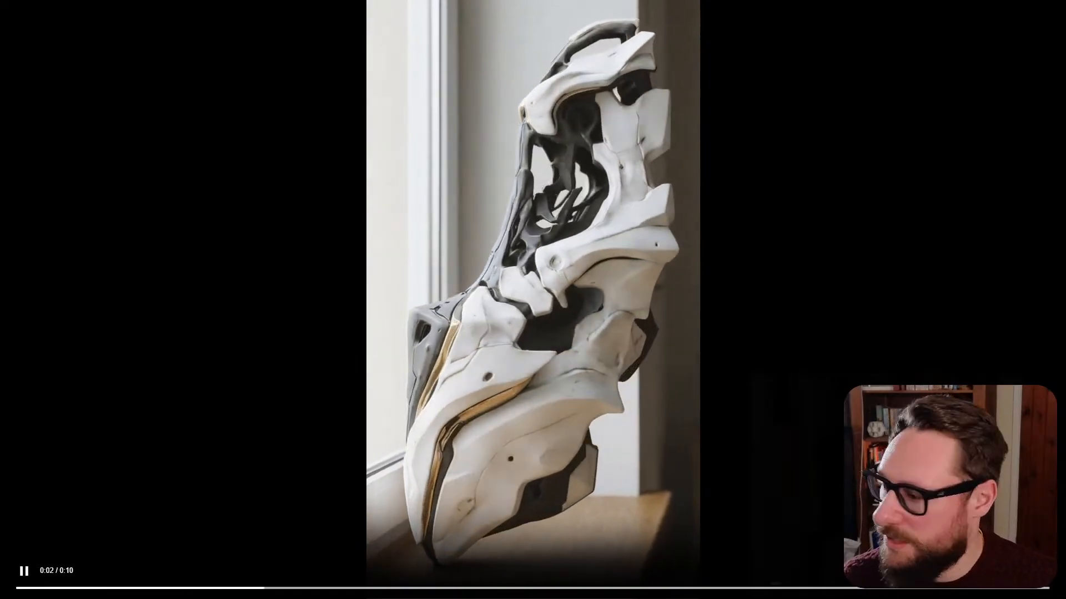
{"action": "key", "text": "space"}
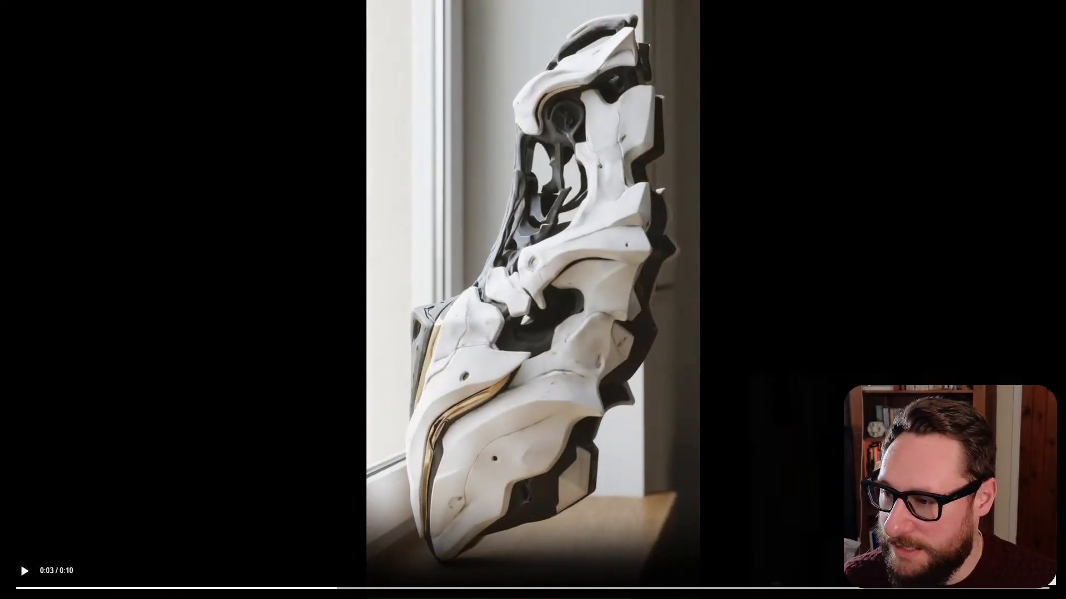
{"action": "left_click", "coordinate": [1030, 587]}
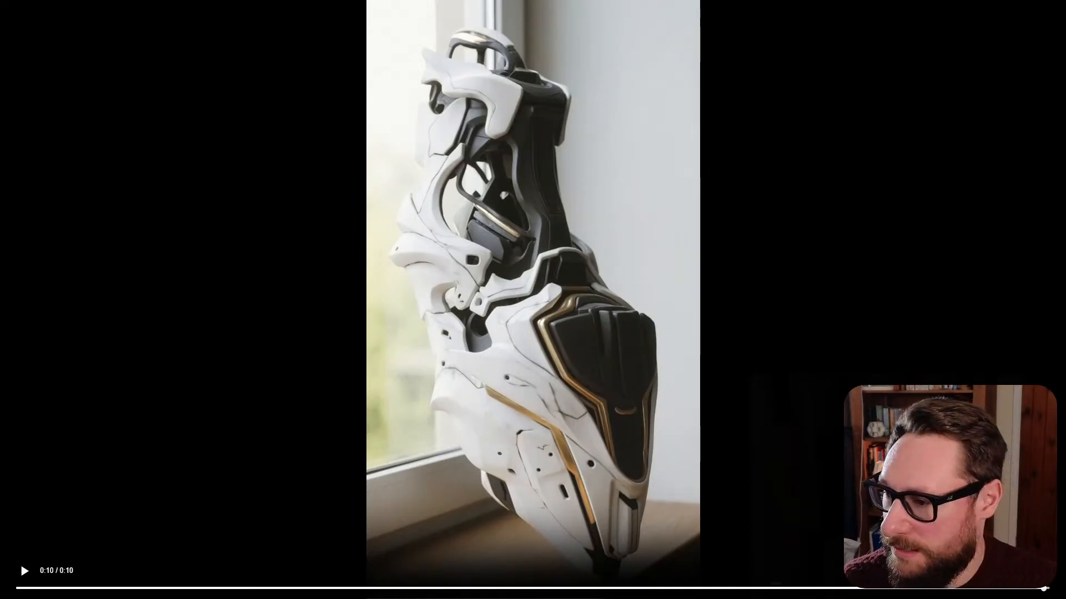
{"action": "key", "text": "Escape"}
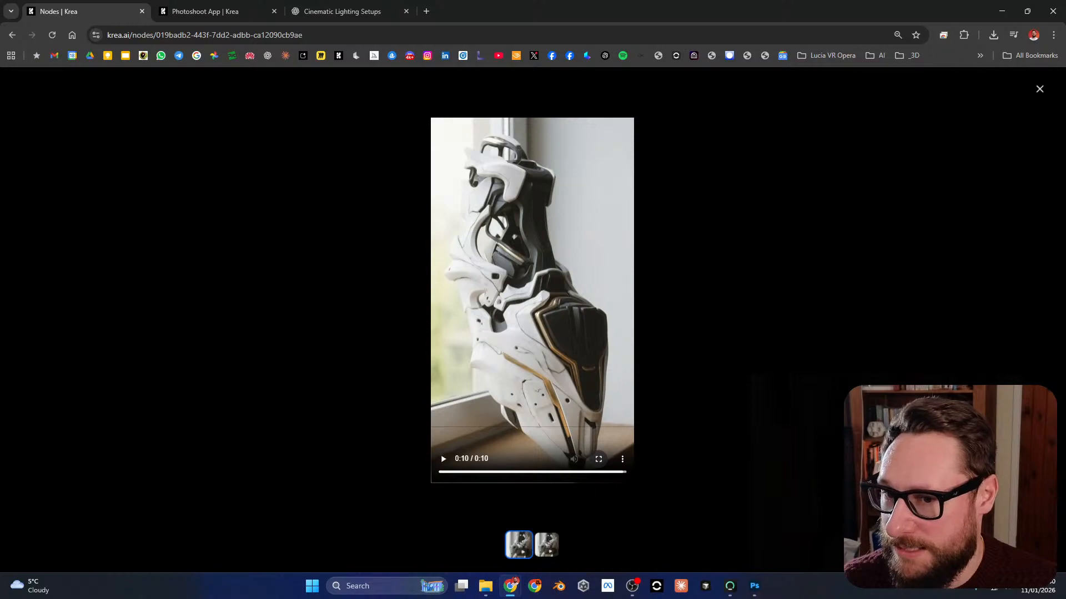
{"action": "key", "text": "Escape"}
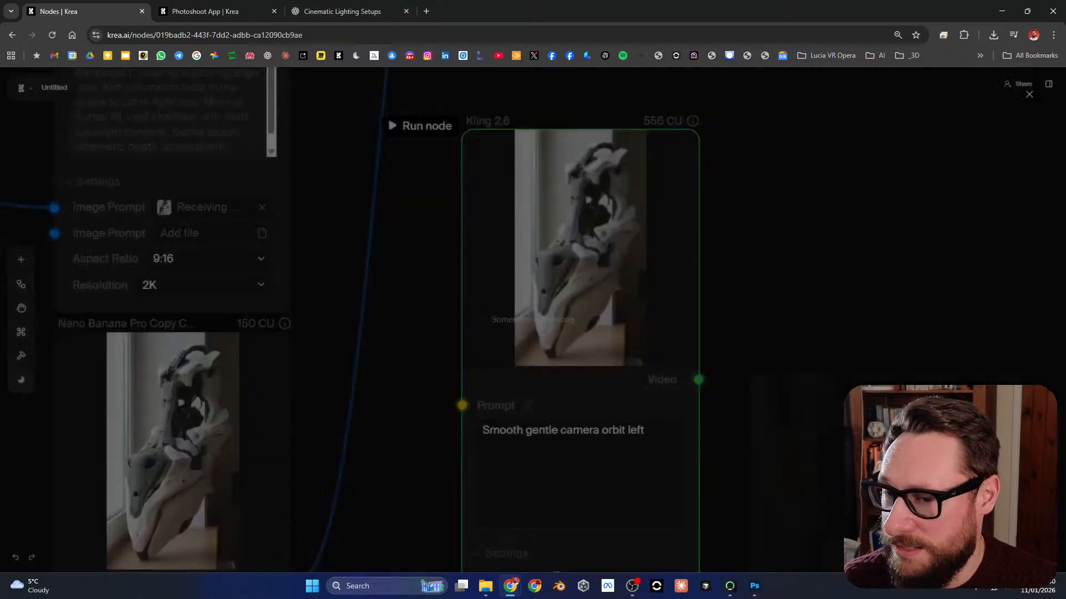
Step: Duplicate the window-daylight Nano Banana Pro node with its input connections and place the copy just below the camera orbit Kling 2.6 node
{"action": "scroll", "coordinate": [696, 289], "scroll_direction": "down", "scroll_amount": 5}
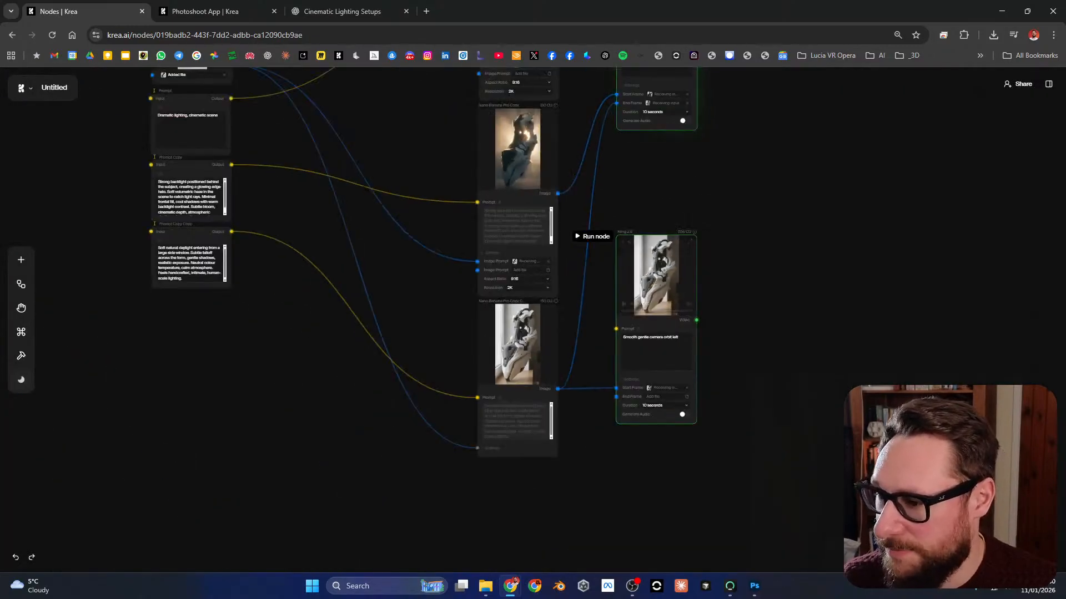
{"action": "scroll", "coordinate": [636, 206], "scroll_direction": "up", "scroll_amount": 3}
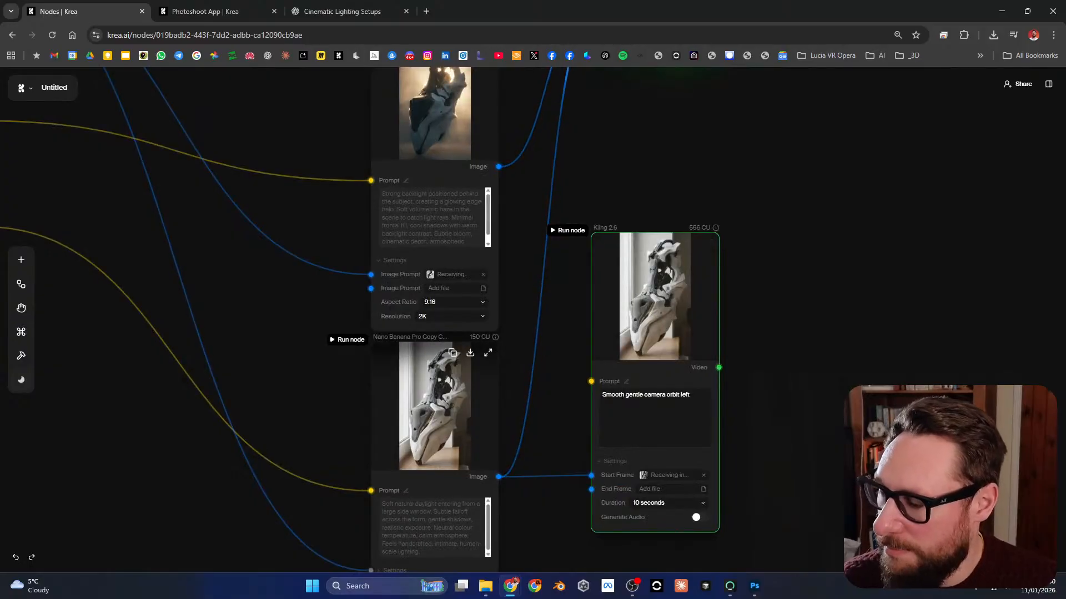
{"action": "scroll", "coordinate": [406, 424], "scroll_direction": "up", "scroll_amount": 2}
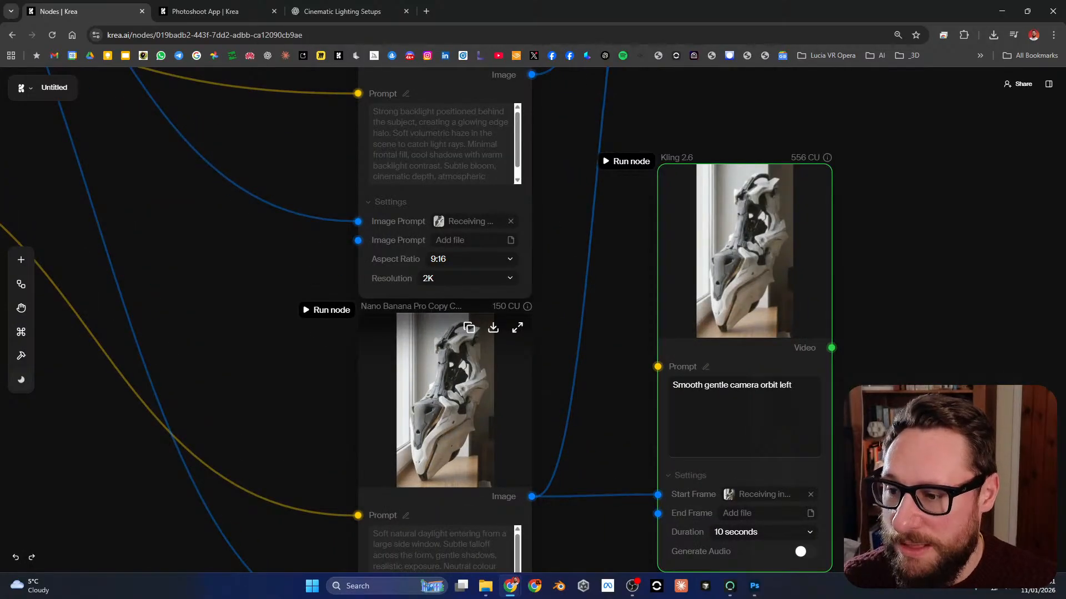
{"action": "scroll", "coordinate": [587, 322], "scroll_direction": "down", "scroll_amount": 3}
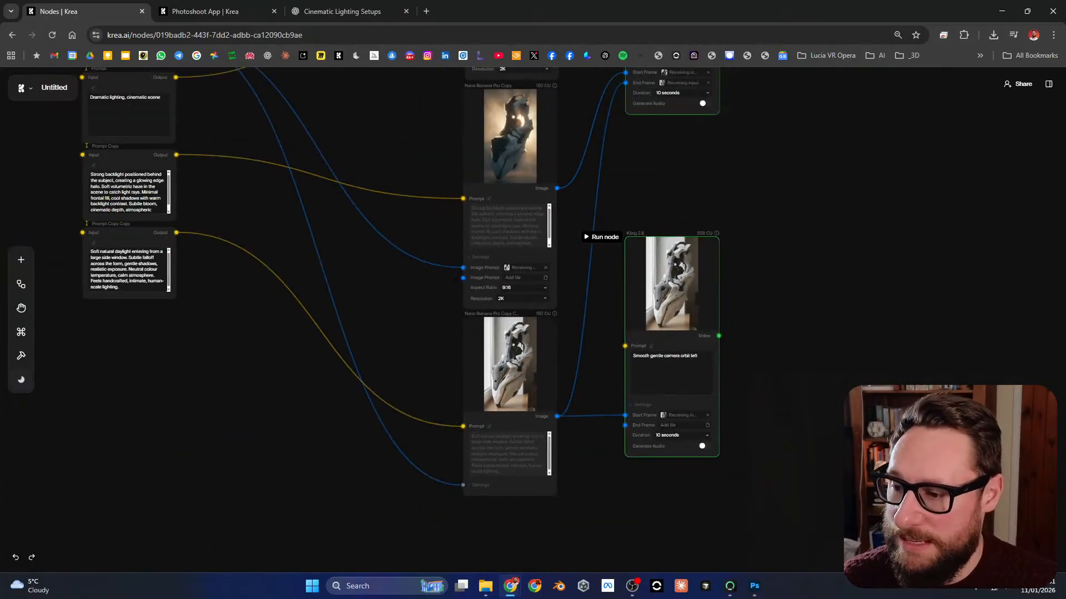
{"action": "scroll", "coordinate": [382, 320], "scroll_direction": "up", "scroll_amount": 5}
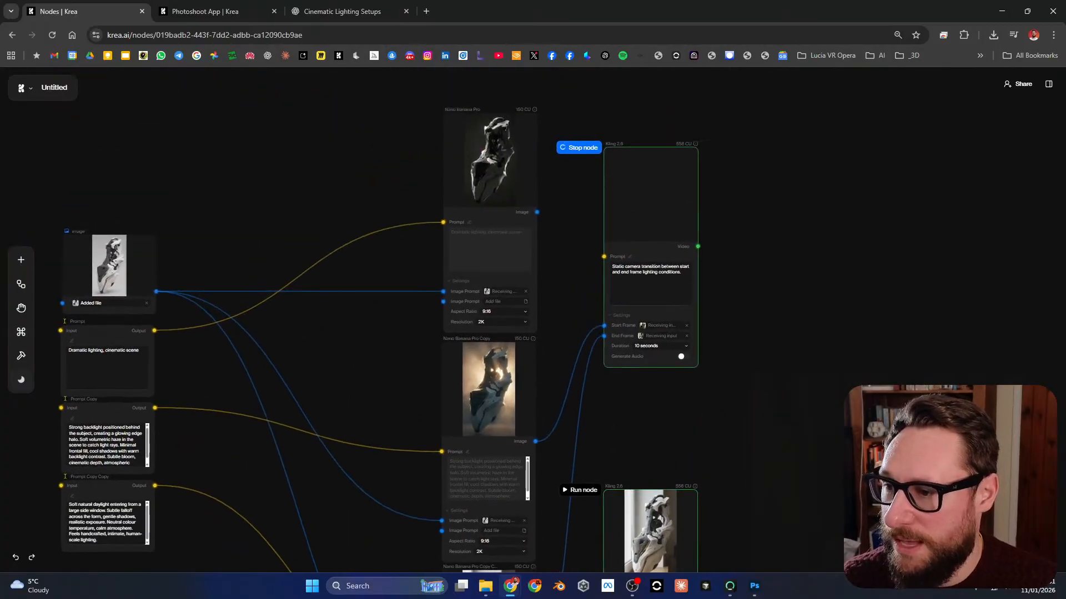
{"action": "left_click_drag", "start_coordinate": [530, 533], "coordinate": [601, 224]}
{"action": "scroll", "coordinate": [603, 363], "scroll_direction": "up", "scroll_amount": 4}
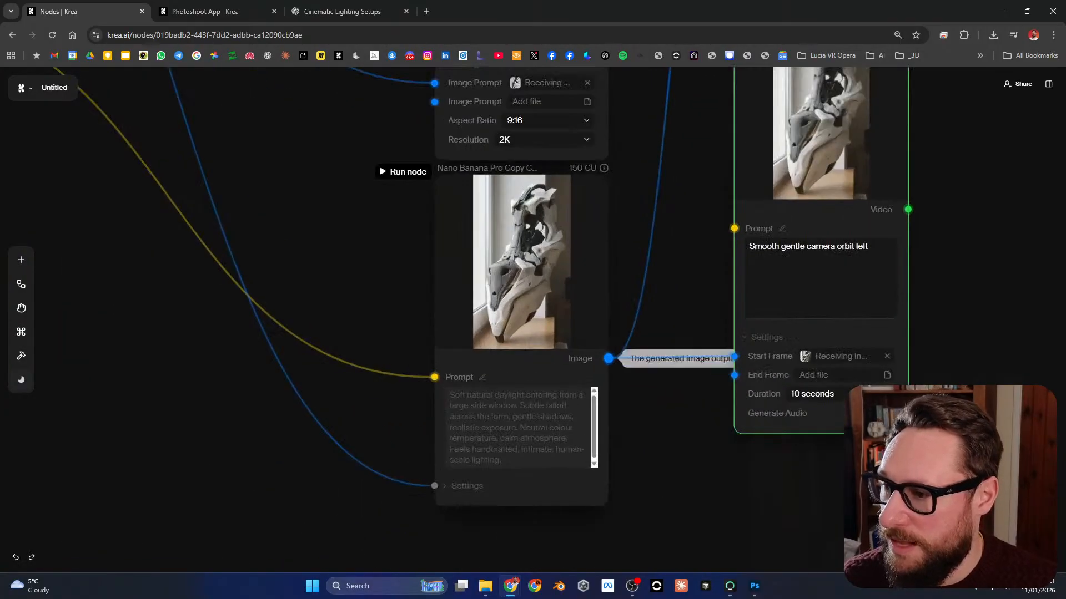
{"action": "left_click", "coordinate": [555, 289]}
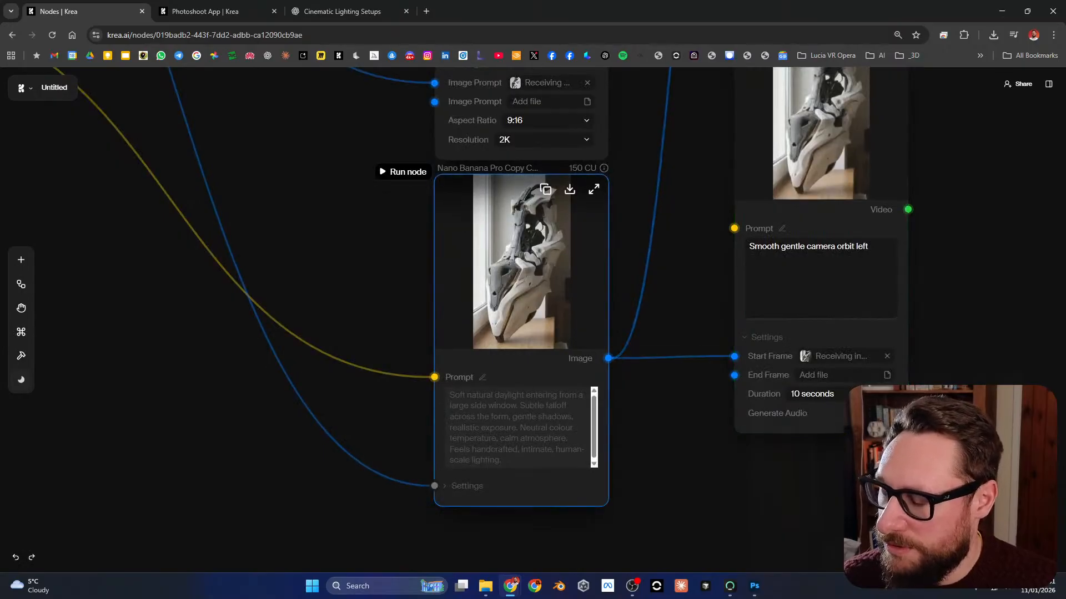
{"action": "scroll", "coordinate": [511, 271], "scroll_direction": "down", "scroll_amount": 3}
{"action": "left_click_drag", "start_coordinate": [636, 465], "coordinate": [635, 392]}
{"action": "key", "text": "ctrl+c"}
{"action": "key", "text": "ctrl+v"}
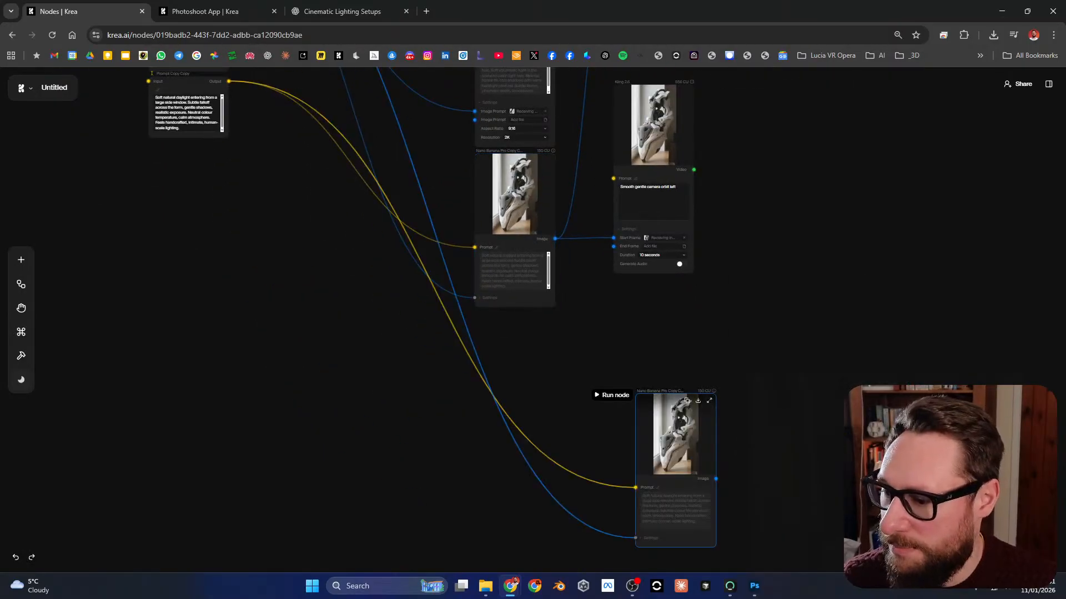
{"action": "left_click_drag", "start_coordinate": [669, 436], "coordinate": [603, 334]}
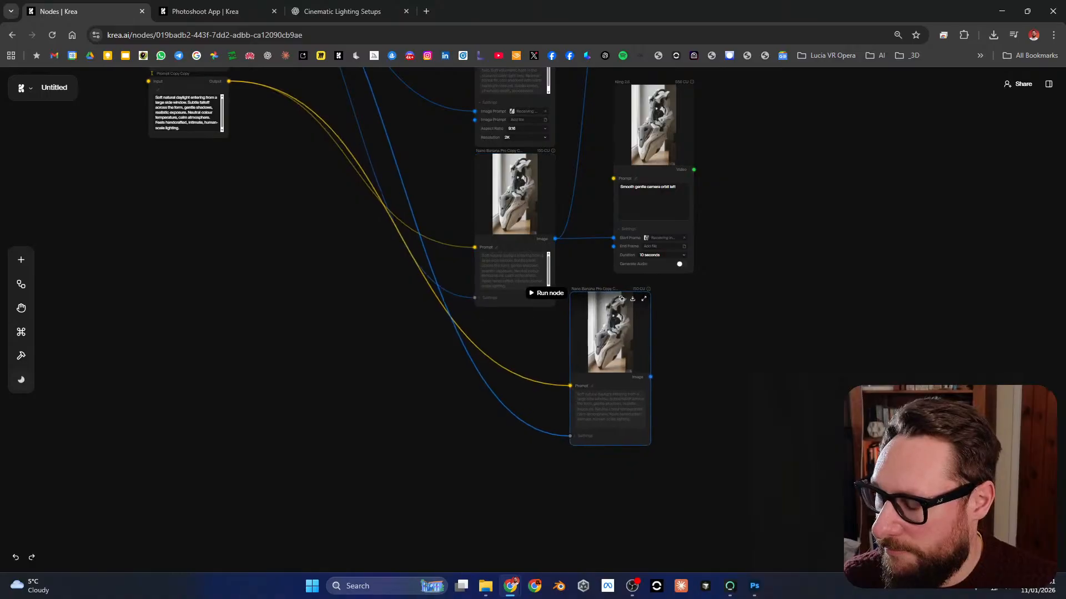
Step: Remove the daylight prompt connection from the duplicated Nano Banana Pro node
{"action": "left_click_drag", "start_coordinate": [570, 385], "coordinate": [548, 377]}
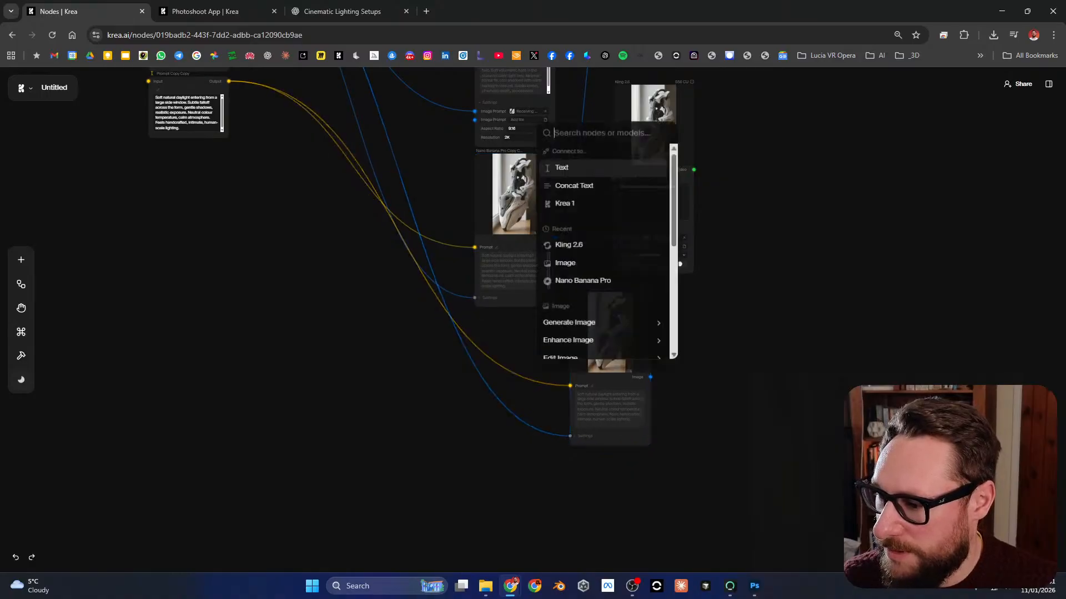
{"action": "left_click", "coordinate": [500, 410]}
{"action": "left_click", "coordinate": [401, 232]}
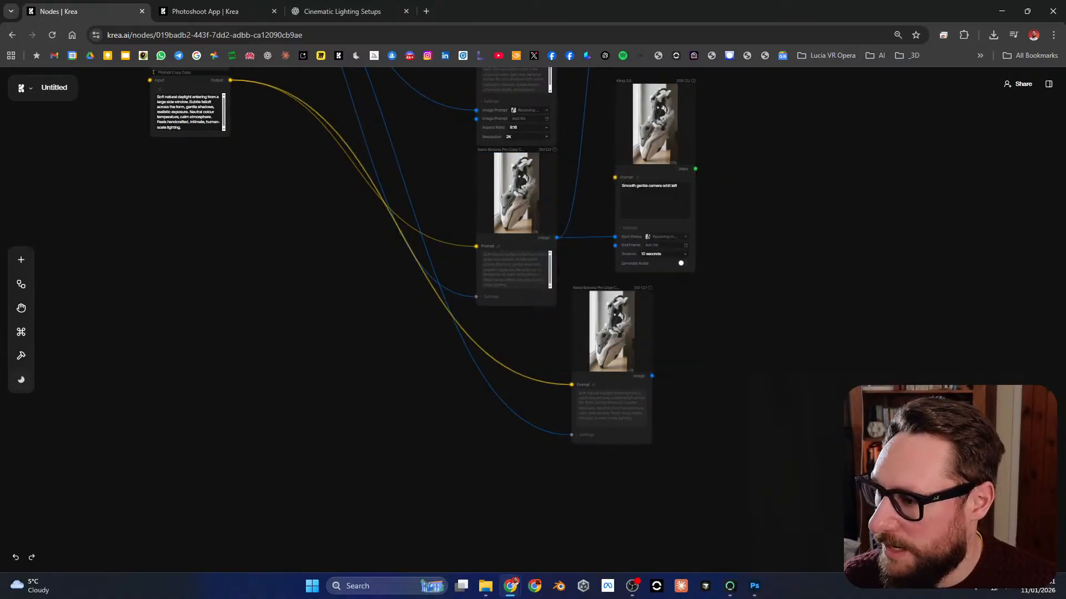
{"action": "key", "text": "Delete"}
{"action": "left_click_drag", "start_coordinate": [401, 233], "coordinate": [413, 329]}
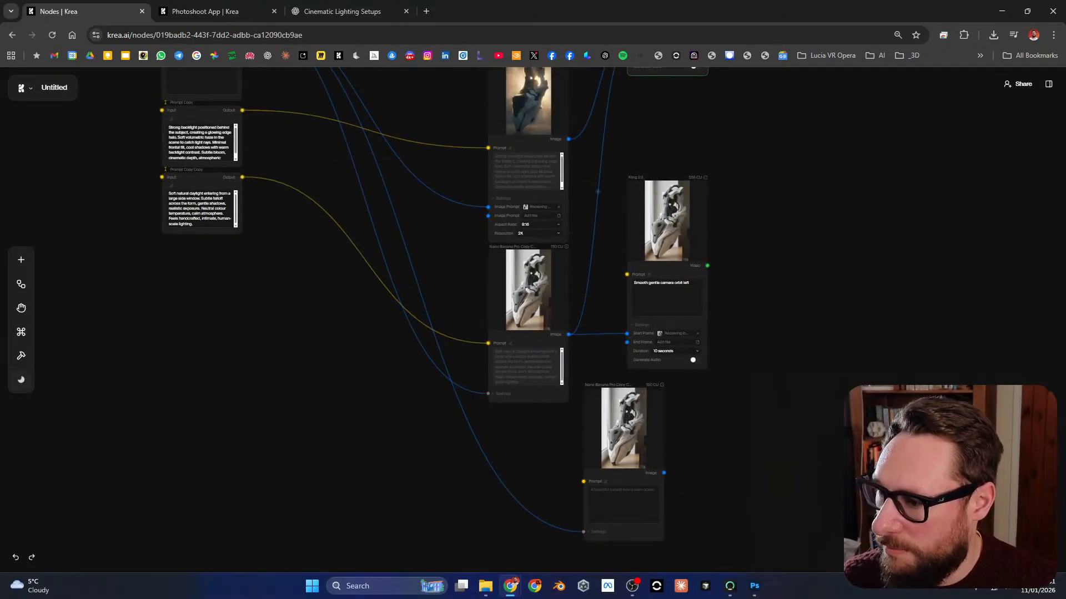
Step: Expand the duplicated node's settings and replace the source reference feeding its Image Prompt with the window-daylight image output
{"action": "mouse_move", "coordinate": [563, 335]}
{"action": "left_mouse_down"}
{"action": "mouse_move", "coordinate": [579, 370]}
{"action": "mouse_move", "coordinate": [571, 376]}
{"action": "mouse_move", "coordinate": [563, 335]}
{"action": "left_mouse_up"}
{"action": "scroll", "coordinate": [568, 340], "scroll_direction": "up", "scroll_amount": 4}
{"action": "left_click_drag", "start_coordinate": [591, 404], "coordinate": [571, 253]}
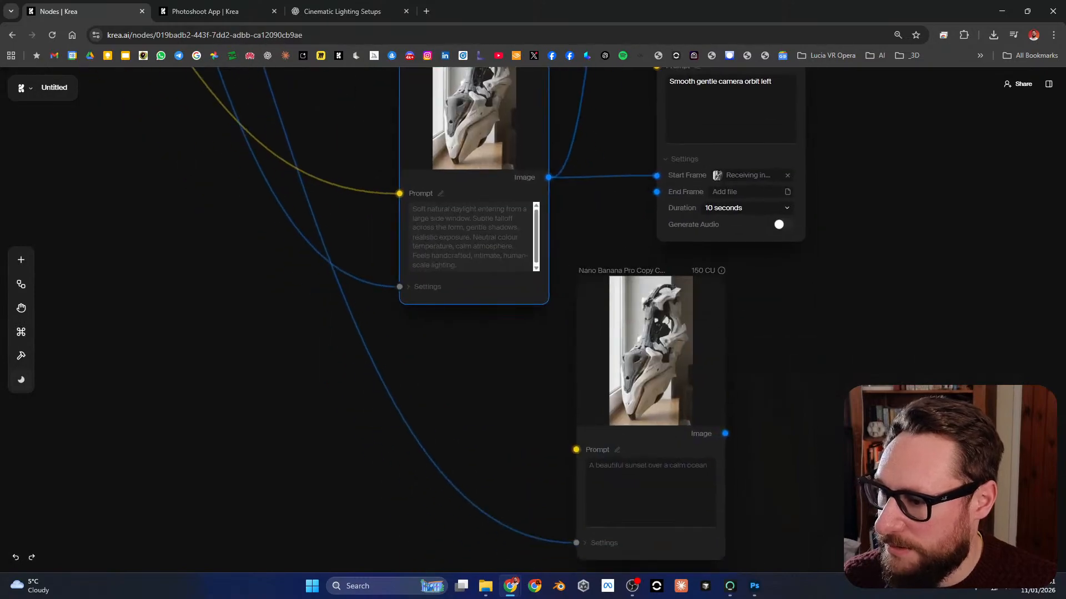
{"action": "left_click", "coordinate": [603, 543]}
{"action": "left_click_drag", "start_coordinate": [632, 389], "coordinate": [618, 326]}
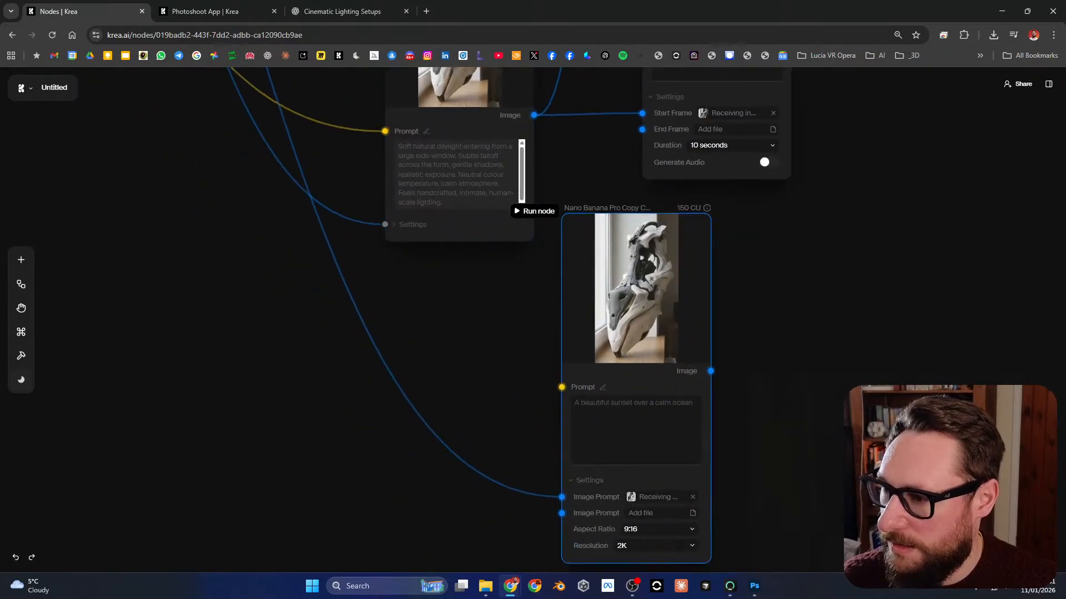
{"action": "left_click_drag", "start_coordinate": [534, 115], "coordinate": [561, 497]}
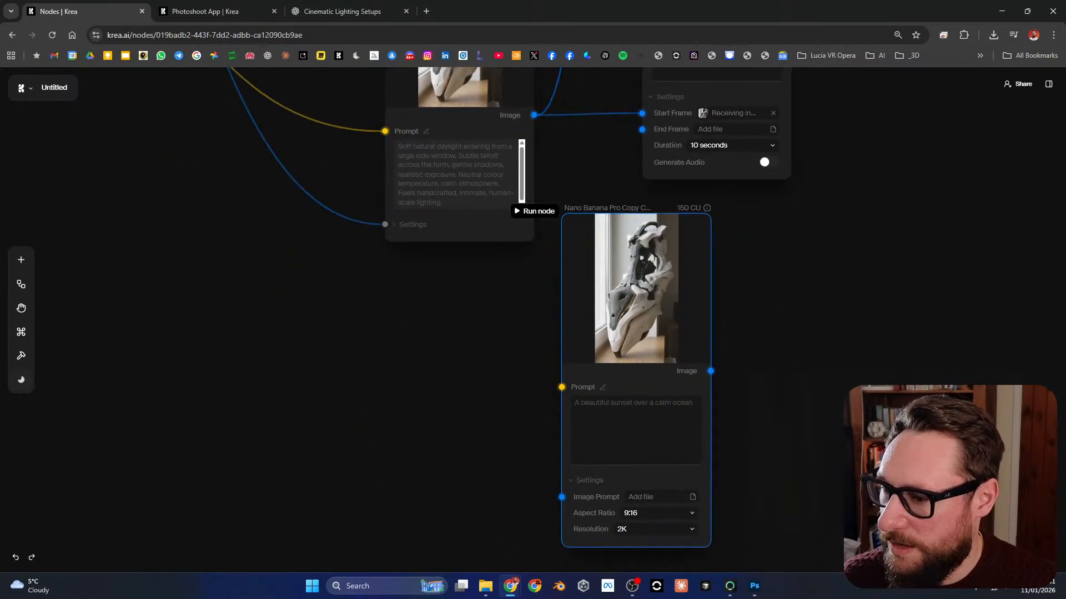
{"action": "left_click_drag", "start_coordinate": [534, 115], "coordinate": [562, 497]}
Step: Compare the source reference image with the window-daylight render and review how the nodes are connected
{"action": "left_click_drag", "start_coordinate": [613, 192], "coordinate": [634, 414]}
{"action": "left_click", "coordinate": [488, 250]}
{"action": "scroll", "coordinate": [539, 224], "scroll_direction": "down", "scroll_amount": 4}
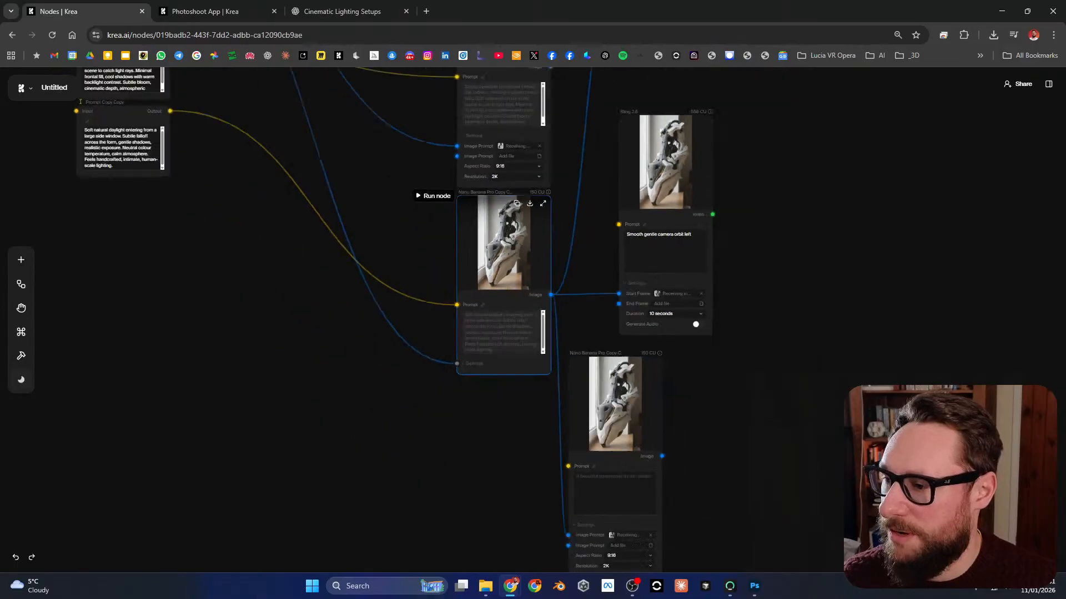
{"action": "left_click_drag", "start_coordinate": [539, 223], "coordinate": [671, 462]}
{"action": "scroll", "coordinate": [297, 166], "scroll_direction": "up", "scroll_amount": 5}
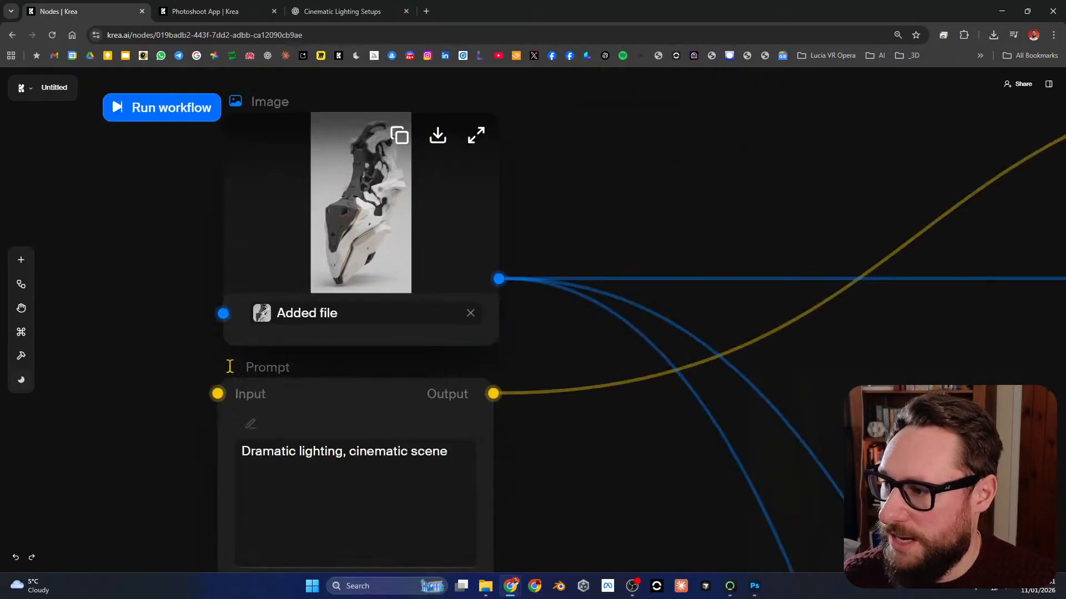
{"action": "scroll", "coordinate": [392, 257], "scroll_direction": "down", "scroll_amount": 4}
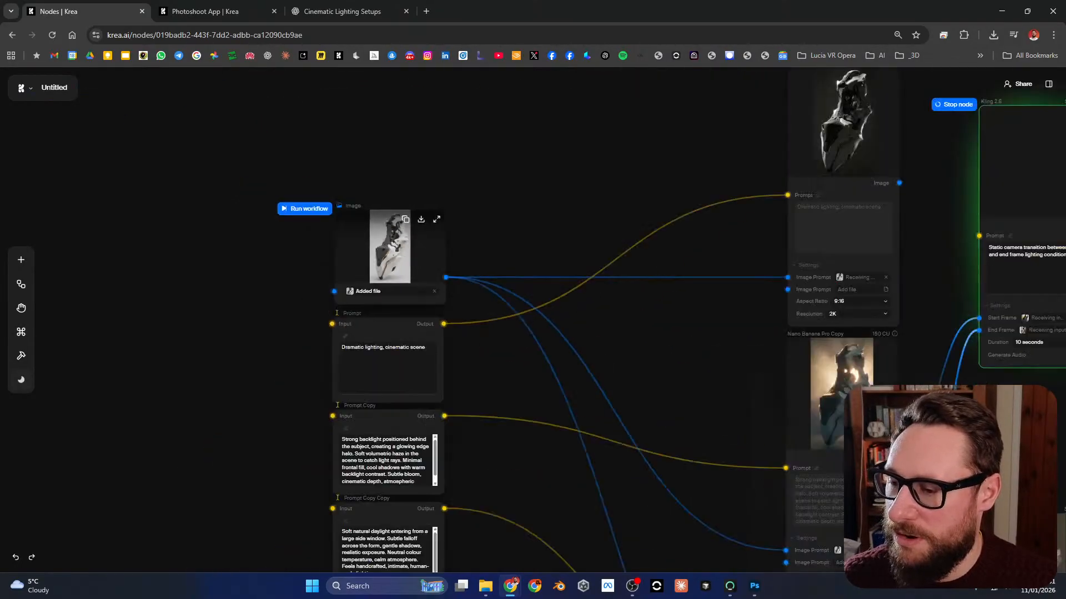
{"action": "left_click_drag", "start_coordinate": [660, 489], "coordinate": [489, 172]}
{"action": "scroll", "coordinate": [686, 341], "scroll_direction": "up", "scroll_amount": 3}
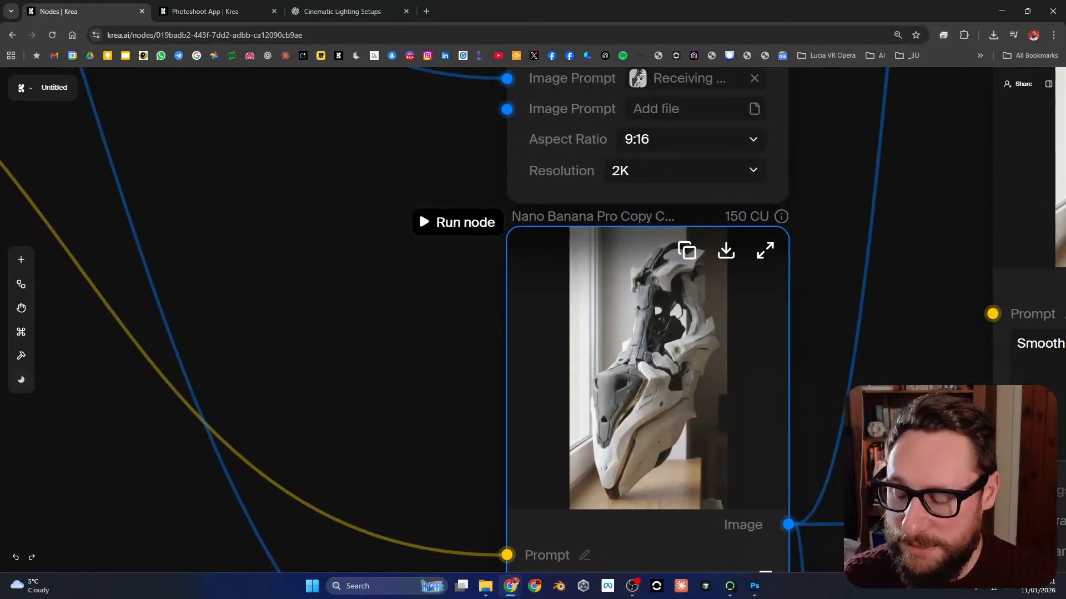
{"action": "left_click_drag", "start_coordinate": [811, 513], "coordinate": [545, 200]}
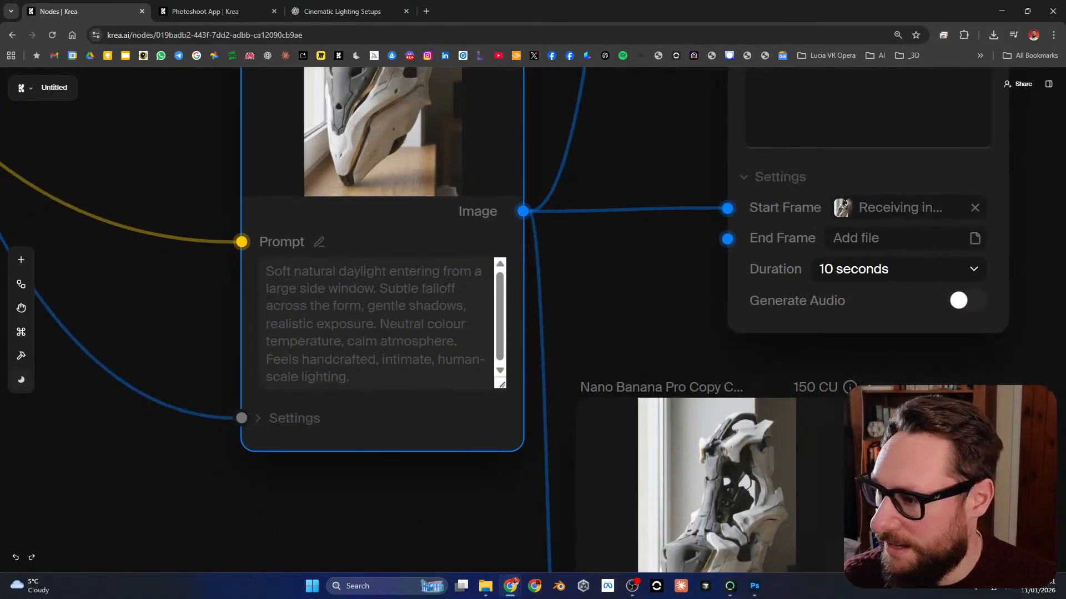
{"action": "scroll", "coordinate": [509, 260], "scroll_direction": "down", "scroll_amount": 4}
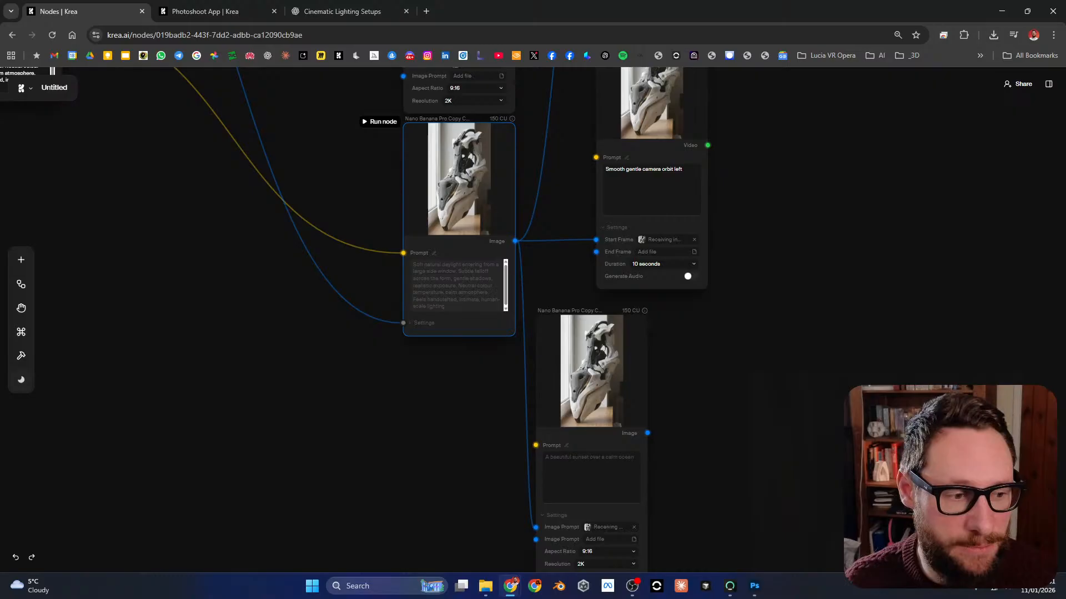
Step: Move the camera orbit Kling 2.6 node farther from the image nodes and place the duplicated Nano Banana Pro node directly beneath the window-daylight node
{"action": "left_click_drag", "start_coordinate": [560, 139], "coordinate": [555, 352]}
{"action": "left_click_drag", "start_coordinate": [646, 299], "coordinate": [864, 306]}
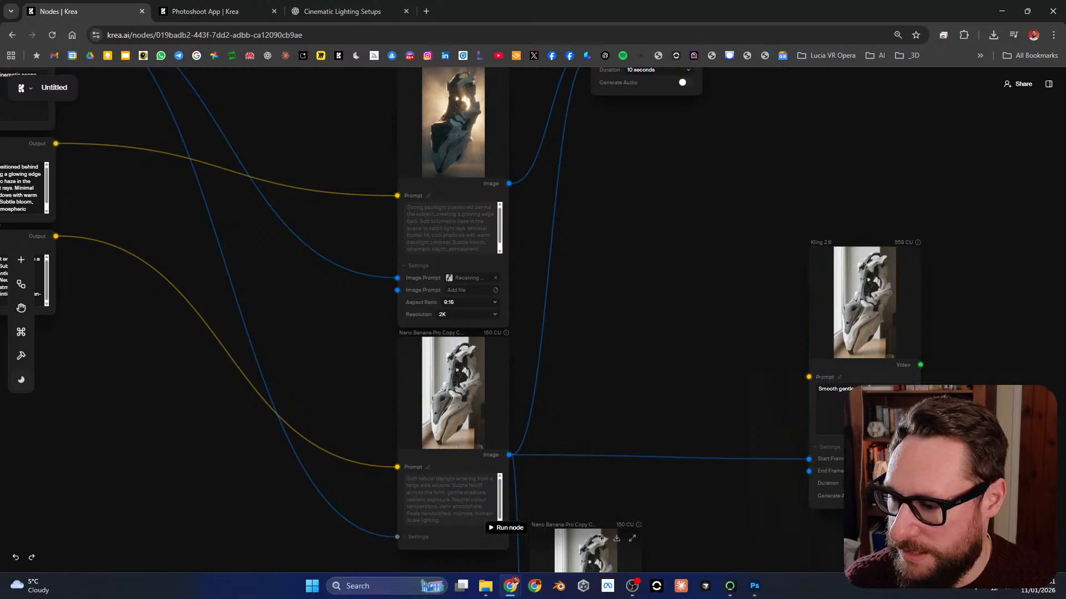
{"action": "left_click_drag", "start_coordinate": [666, 488], "coordinate": [700, 289]}
{"action": "left_click_drag", "start_coordinate": [620, 385], "coordinate": [484, 413]}
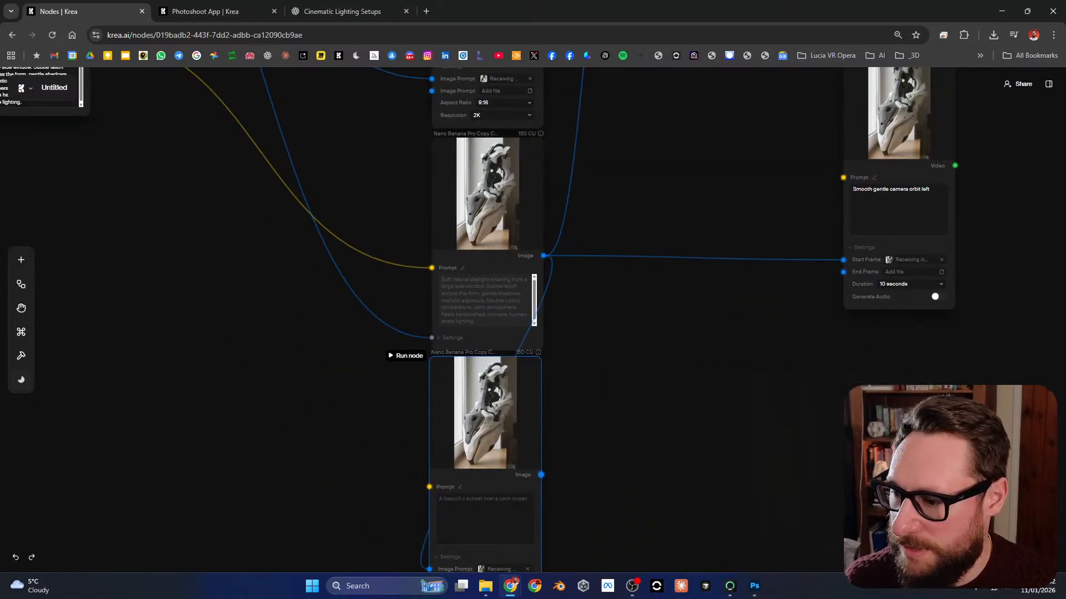
Step: Connect the duplicated Nano Banana Pro node's image to the camera orbit Kling 2.6 node's End Frame, and move that Kling node closer to the image nodes
{"action": "left_click_drag", "start_coordinate": [542, 475], "coordinate": [843, 271]}
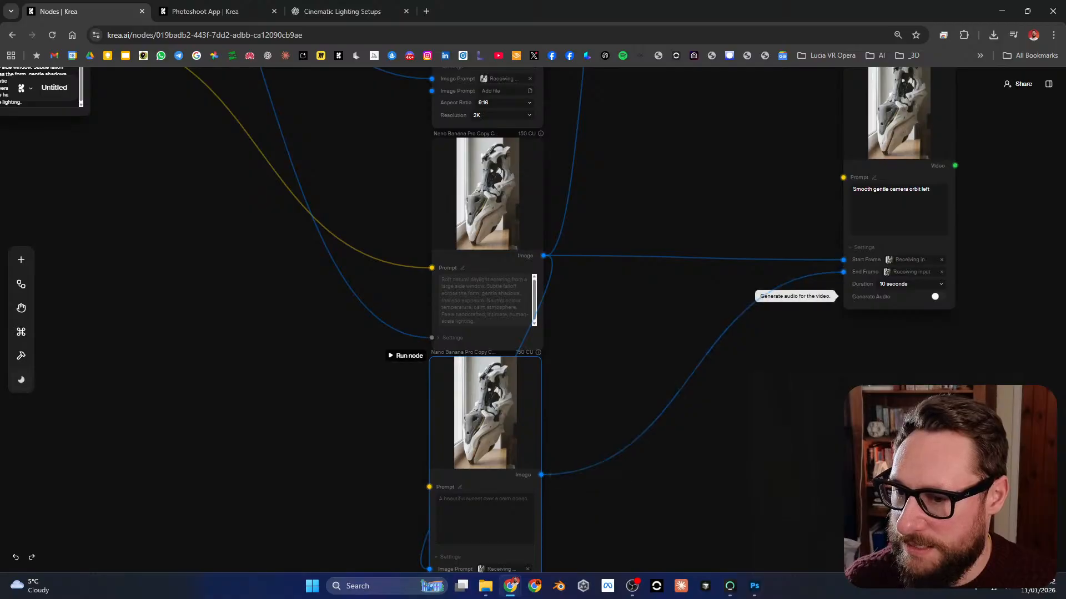
{"action": "left_click_drag", "start_coordinate": [894, 166], "coordinate": [656, 284]}
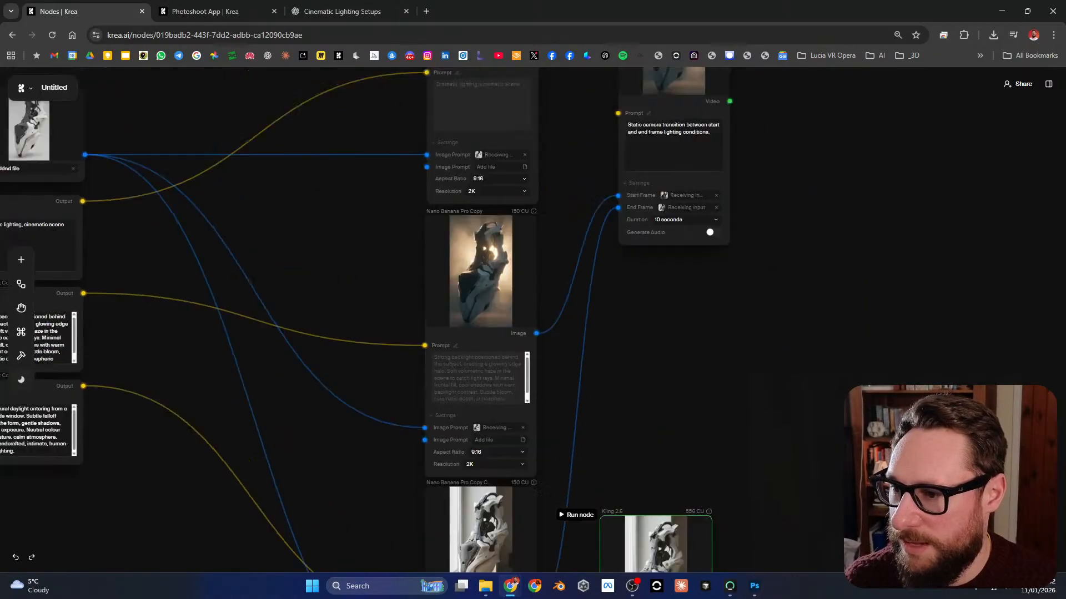
{"action": "scroll", "coordinate": [532, 320], "scroll_direction": "up", "scroll_amount": 3}
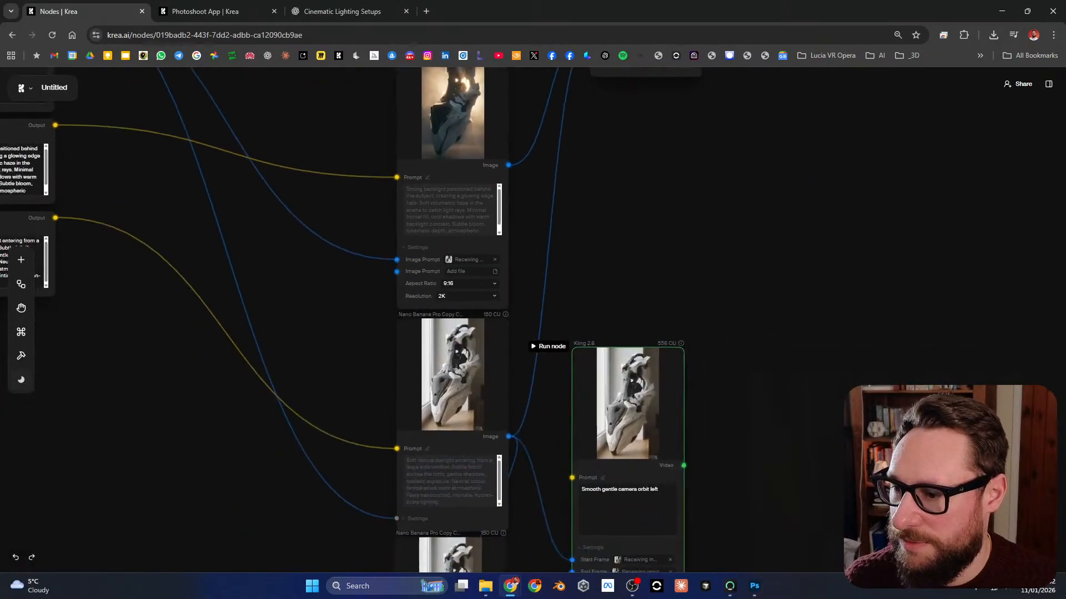
{"action": "scroll", "coordinate": [350, 320], "scroll_direction": "down", "scroll_amount": 5}
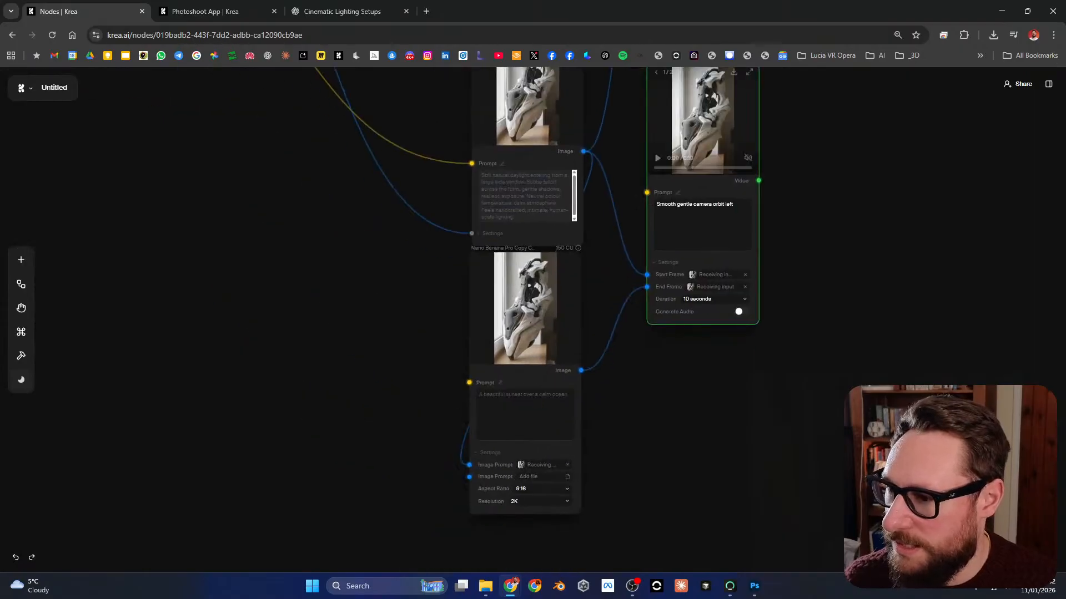
Step: Enter "Slight top down camera angle, same lighting, same consistent form and scene" as the prompt of the duplicated Nano Banana Pro node
{"action": "scroll", "coordinate": [591, 333], "scroll_direction": "up", "scroll_amount": 3}
{"action": "left_click_drag", "start_coordinate": [590, 332], "coordinate": [676, 287]}
{"action": "left_click", "coordinate": [571, 415]}
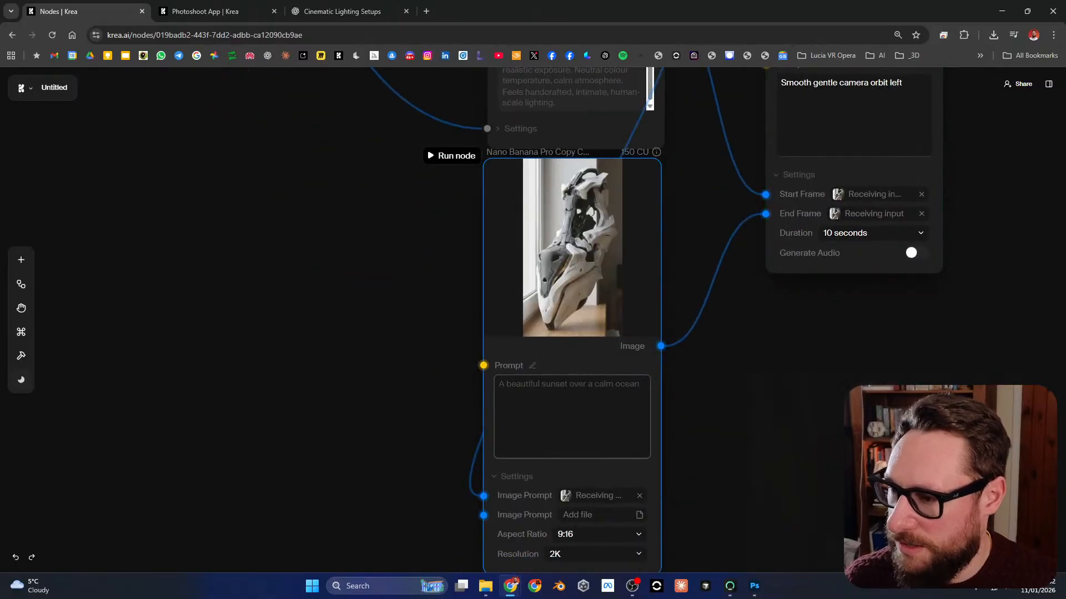
{"action": "left_click_drag", "start_coordinate": [611, 289], "coordinate": [662, 319]}
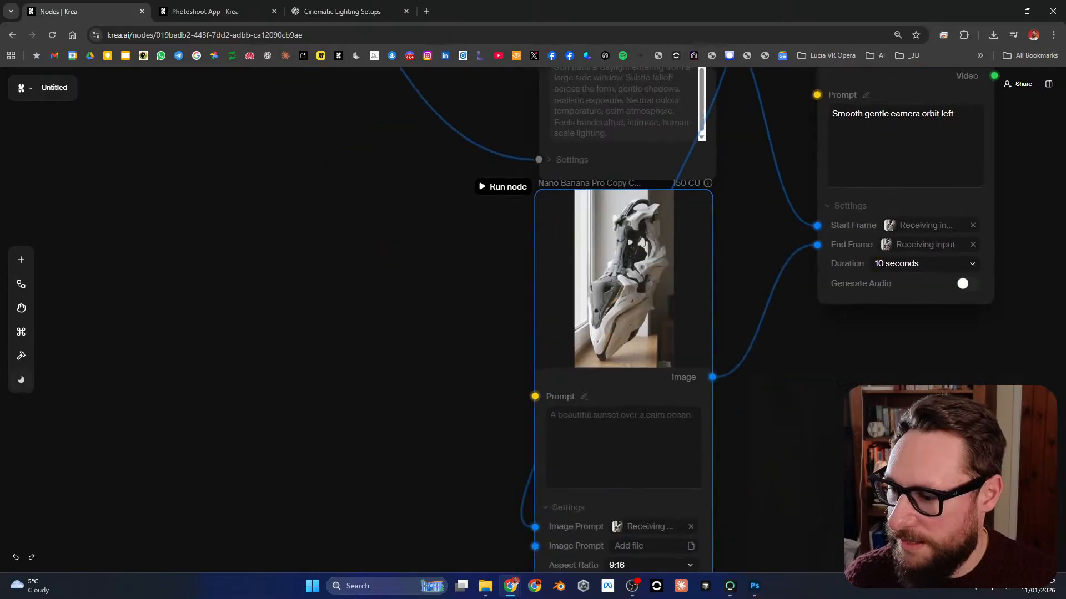
{"action": "left_click", "coordinate": [644, 415]}
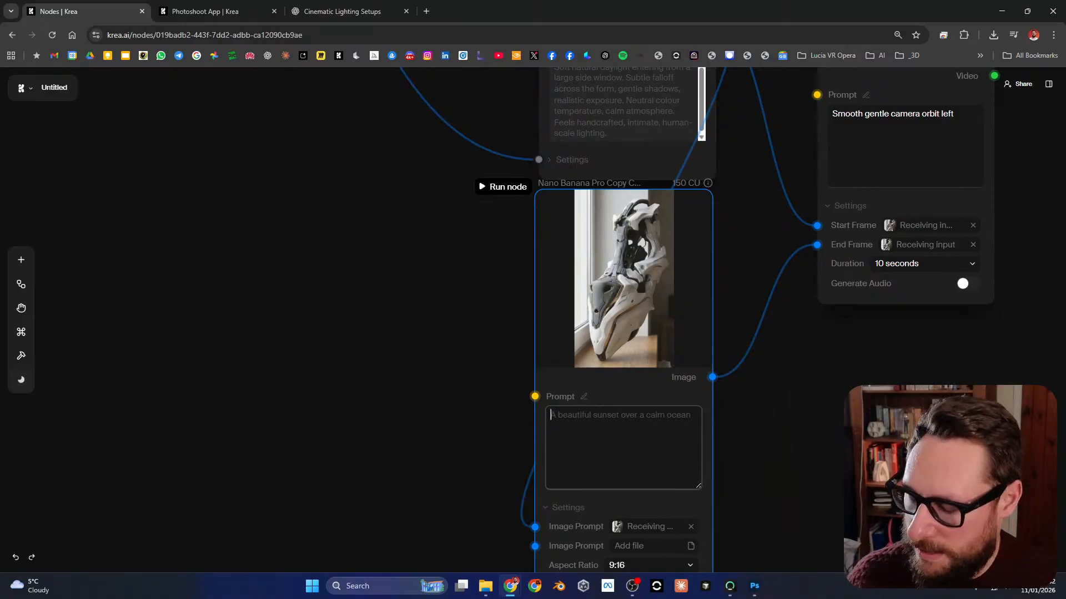
{"action": "type", "text": "Top"}
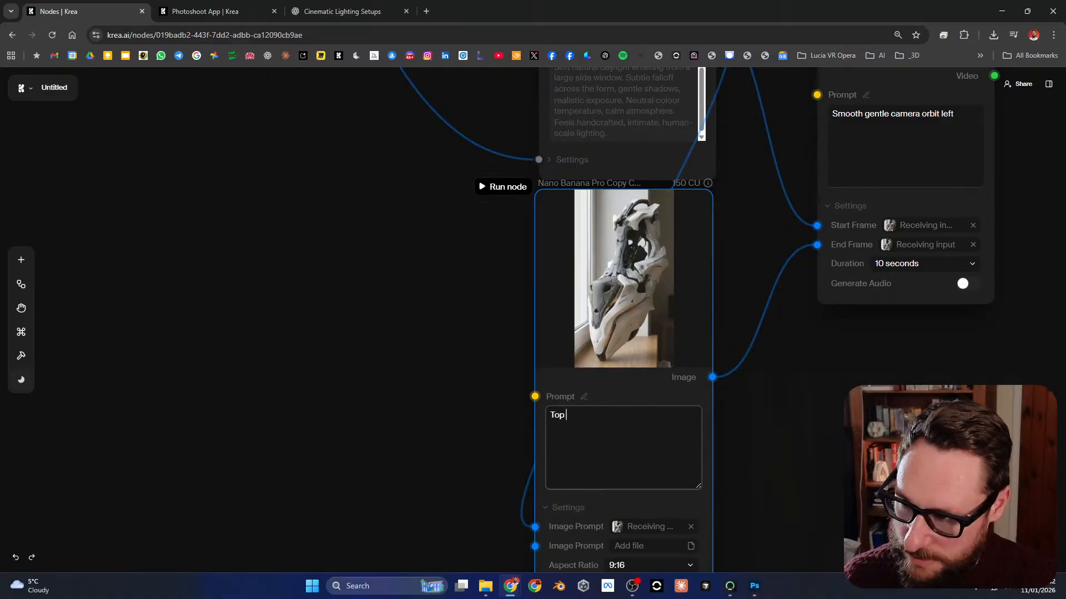
{"action": "type", "text": "o"}
{"action": "key", "text": "BackSpace"}
{"action": "key", "text": "BackSpace"}
{"action": "type", "text": "SLight top down camera angle, same lighting, same consistent form and scene"}
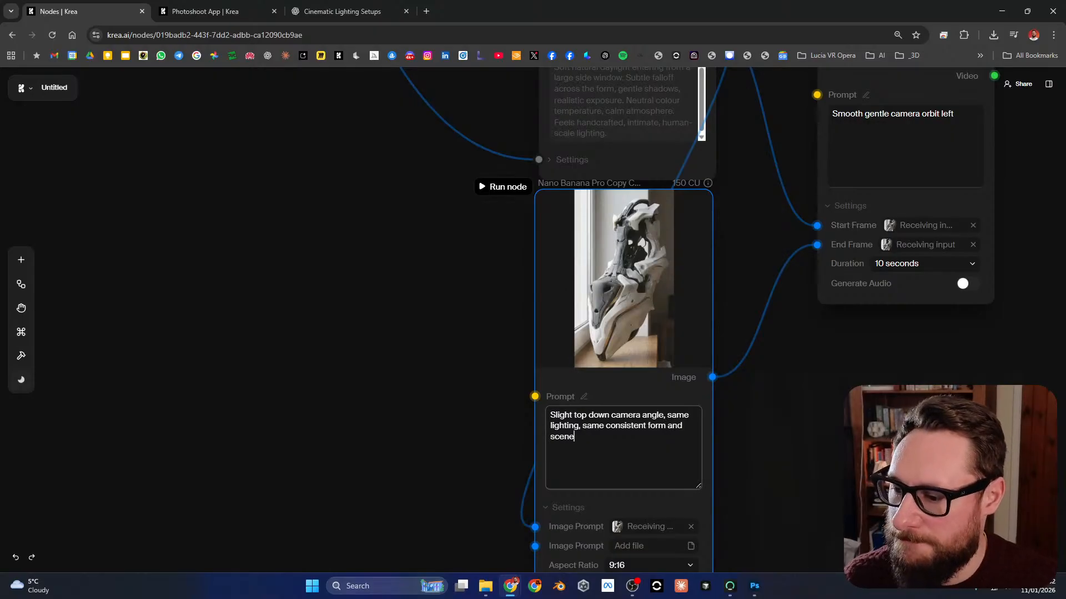
Step: Run the duplicated Nano Banana Pro node to generate the top-down view
{"action": "left_click_drag", "start_coordinate": [777, 388], "coordinate": [627, 417]}
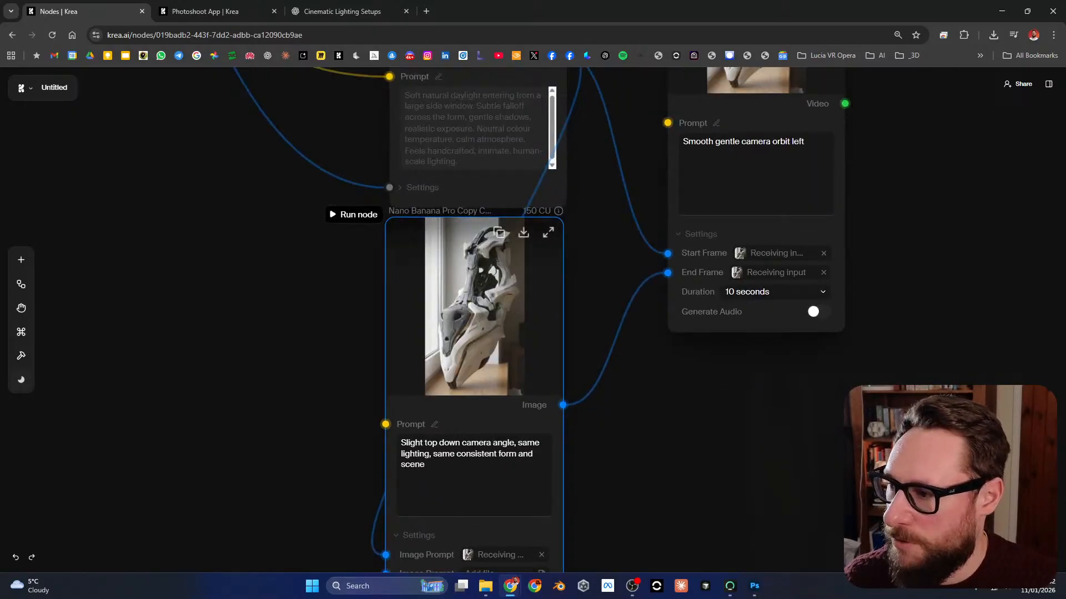
{"action": "left_click", "coordinate": [354, 214]}
{"action": "scroll", "coordinate": [450, 317], "scroll_direction": "down", "scroll_amount": 5}
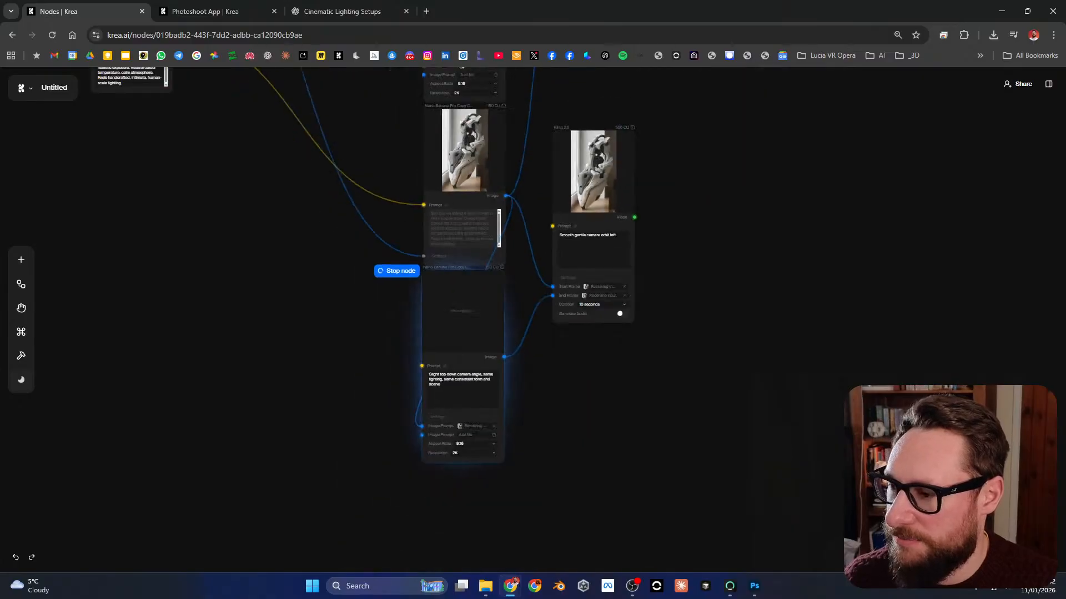
{"action": "scroll", "coordinate": [451, 317], "scroll_direction": "up", "scroll_amount": 2}
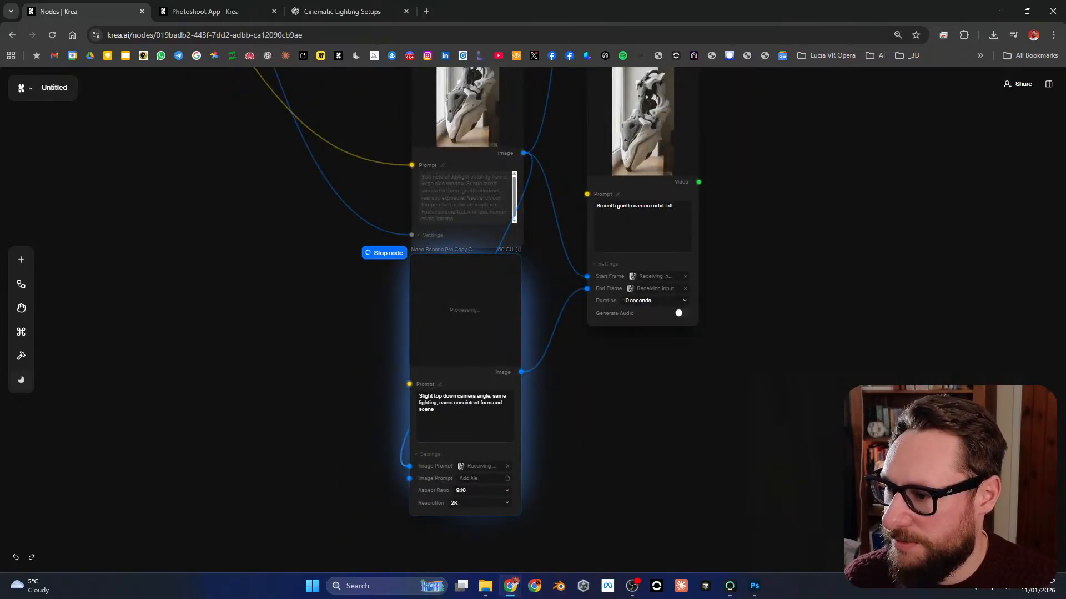
Step: View the static-camera lighting transition video from the first Kling 2.6 node at full size, then return to the node canvas
{"action": "left_click_drag", "start_coordinate": [777, 222], "coordinate": [769, 386]}
{"action": "left_click_drag", "start_coordinate": [772, 111], "coordinate": [745, 549]}
{"action": "scroll", "coordinate": [655, 191], "scroll_direction": "up", "scroll_amount": 4}
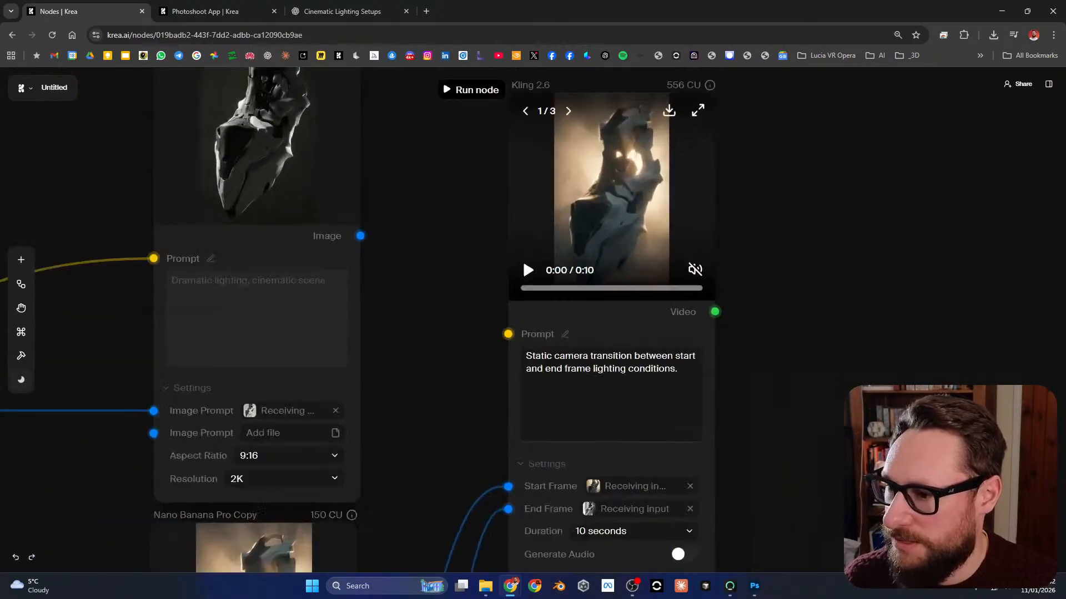
{"action": "scroll", "coordinate": [659, 198], "scroll_direction": "up", "scroll_amount": 2}
{"action": "scroll", "coordinate": [658, 197], "scroll_direction": "down", "scroll_amount": 2}
{"action": "left_click_drag", "start_coordinate": [670, 190], "coordinate": [617, 231]}
{"action": "scroll", "coordinate": [623, 228], "scroll_direction": "up", "scroll_amount": 2}
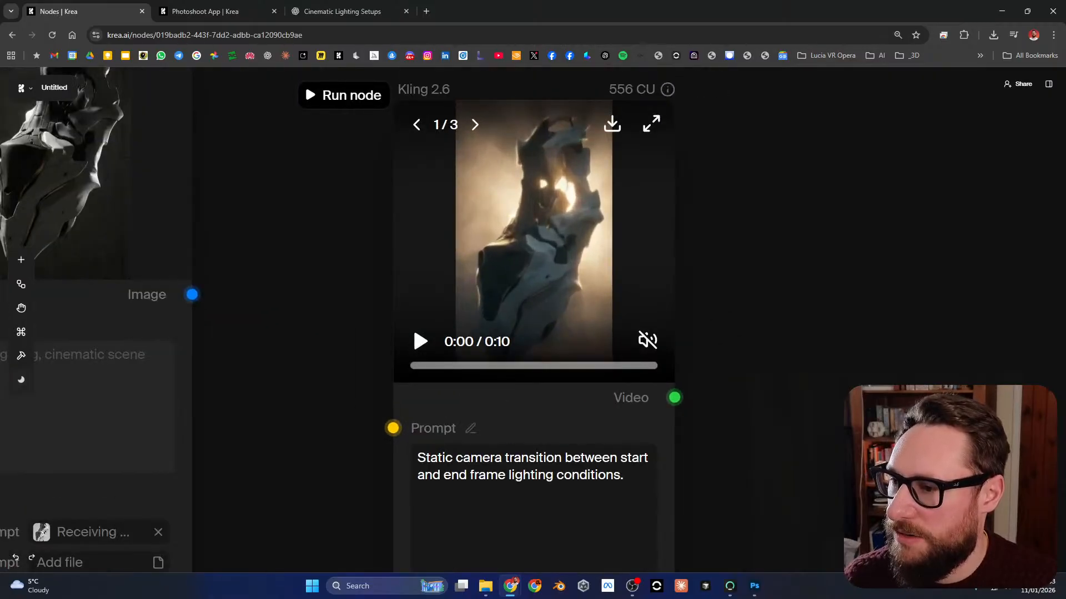
{"action": "left_click", "coordinate": [651, 123]}
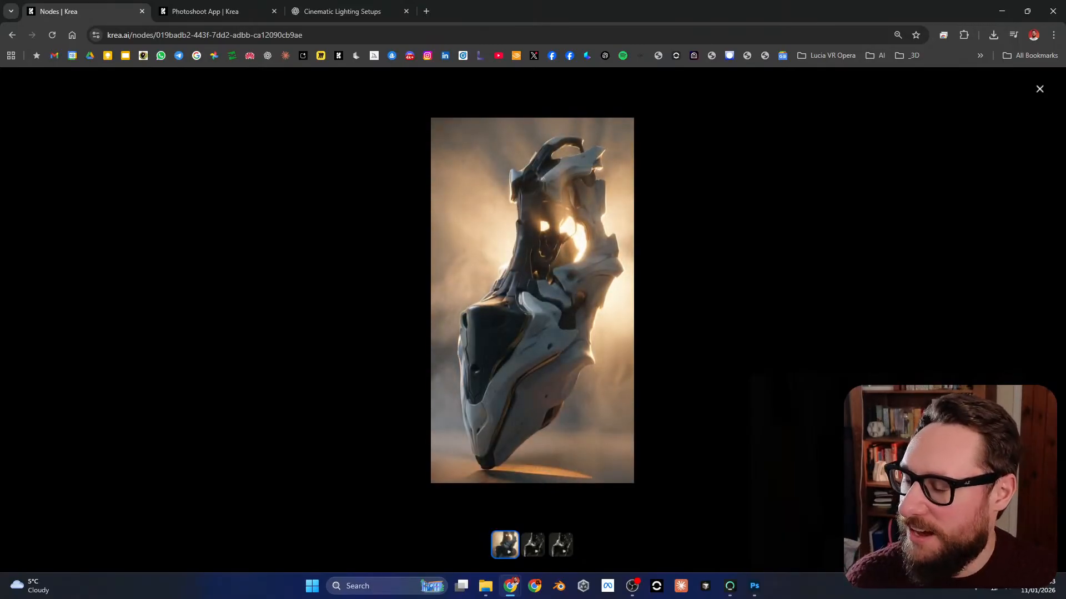
{"action": "left_click", "coordinate": [597, 459]}
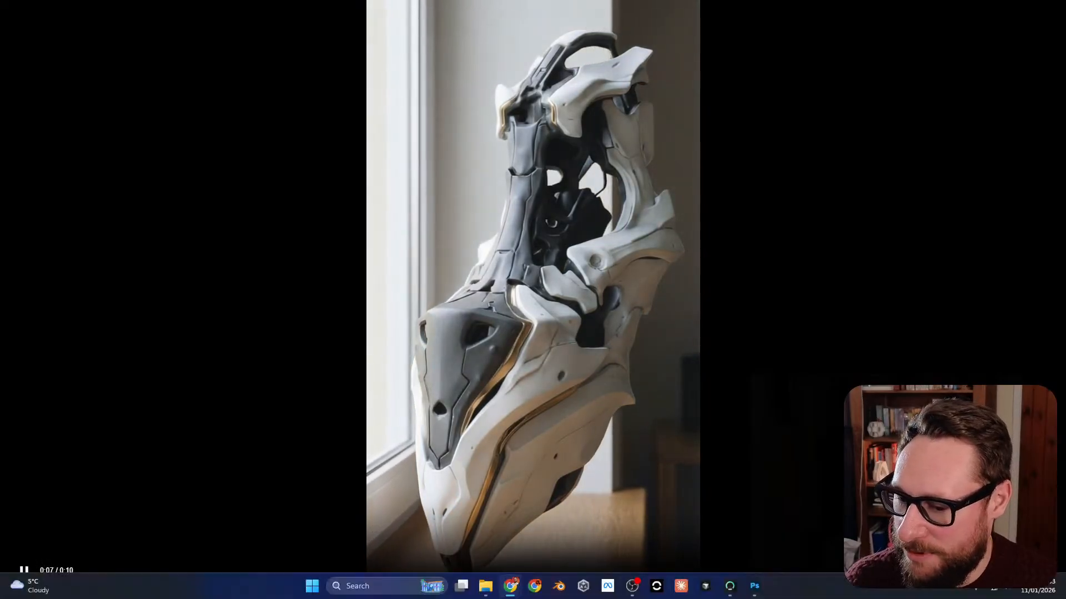
{"action": "key", "text": "Escape"}
{"action": "key", "text": "Escape"}
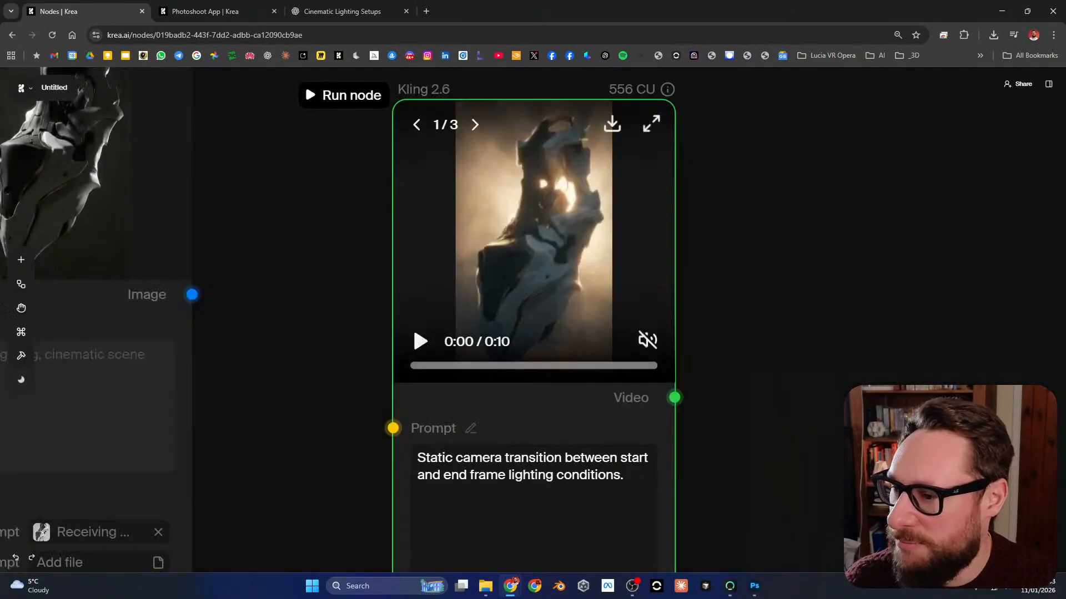
Step: Rerun the Kling 2.6 node that holds the static camera lighting transition prompt
{"action": "scroll", "coordinate": [613, 270], "scroll_direction": "down", "scroll_amount": 6}
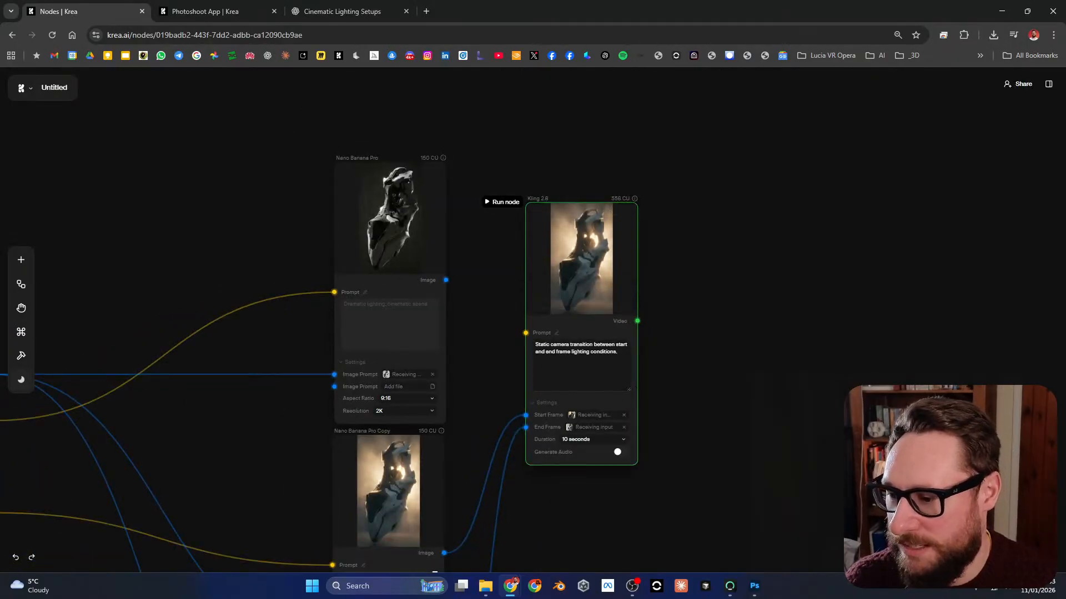
{"action": "scroll", "coordinate": [551, 339], "scroll_direction": "up", "scroll_amount": 3}
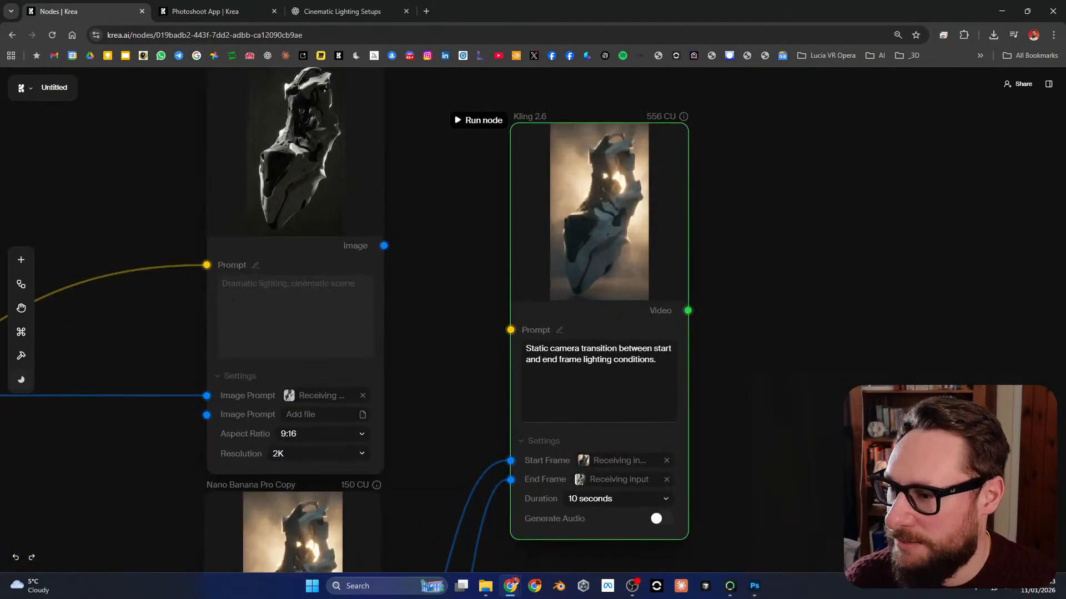
{"action": "left_click_drag", "start_coordinate": [740, 333], "coordinate": [716, 325]}
{"action": "left_click", "coordinate": [454, 111]}
Step: Examine the new top-down render closely and compare its camera angle with the window-daylight image above it
{"action": "left_click_drag", "start_coordinate": [714, 517], "coordinate": [675, 193]}
{"action": "scroll", "coordinate": [673, 232], "scroll_direction": "down", "scroll_amount": 4}
{"action": "left_click_drag", "start_coordinate": [671, 433], "coordinate": [673, 205]}
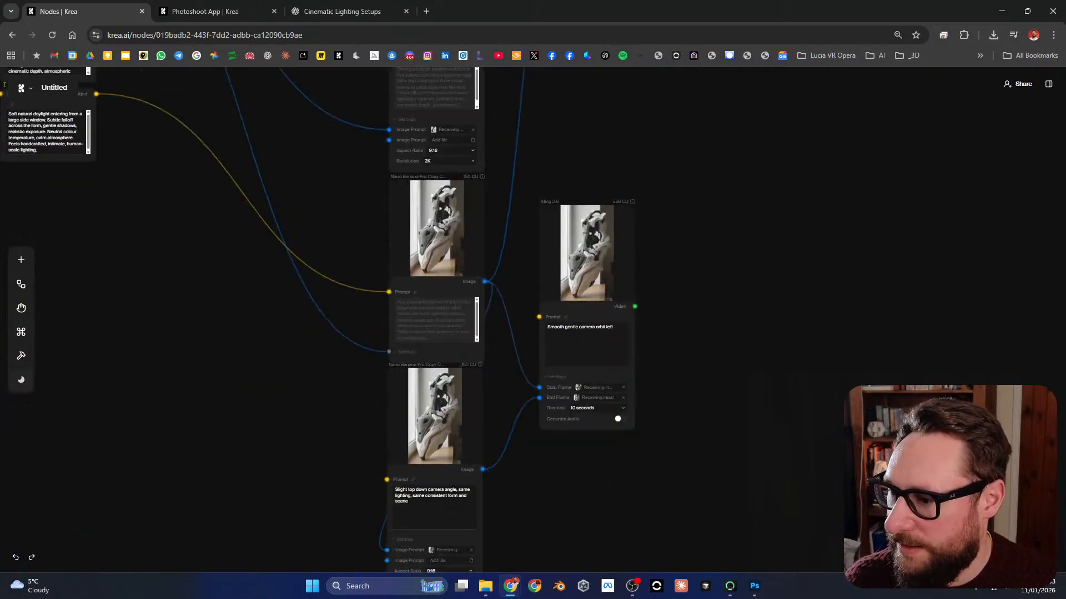
{"action": "left_click_drag", "start_coordinate": [546, 471], "coordinate": [633, 369]}
{"action": "scroll", "coordinate": [512, 327], "scroll_direction": "up", "scroll_amount": 5}
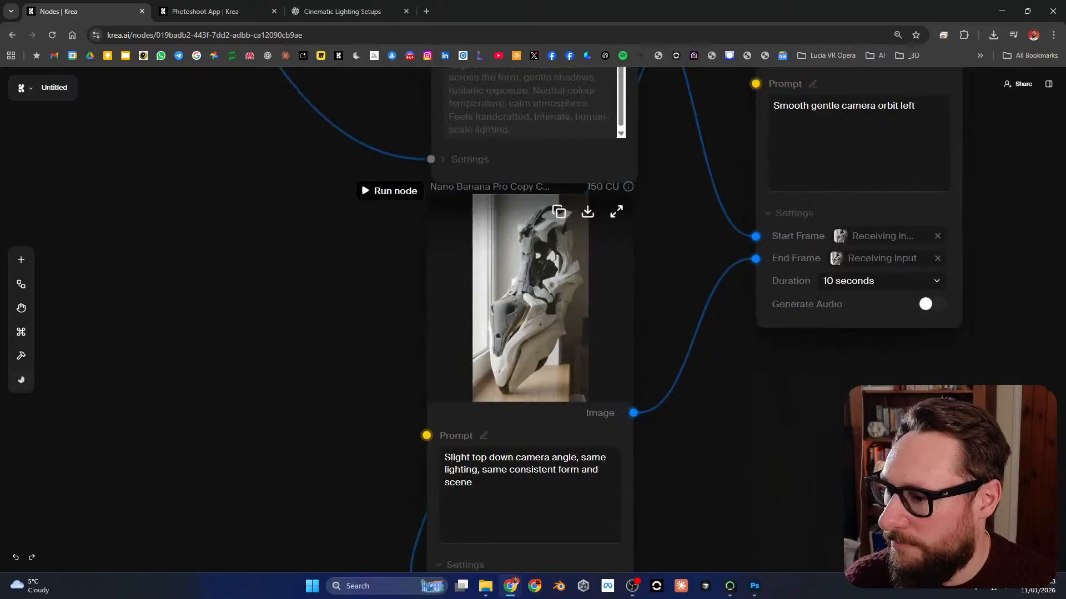
{"action": "scroll", "coordinate": [532, 289], "scroll_direction": "up", "scroll_amount": 4}
{"action": "scroll", "coordinate": [524, 306], "scroll_direction": "down", "scroll_amount": 7}
{"action": "left_click_drag", "start_coordinate": [524, 306], "coordinate": [523, 377]}
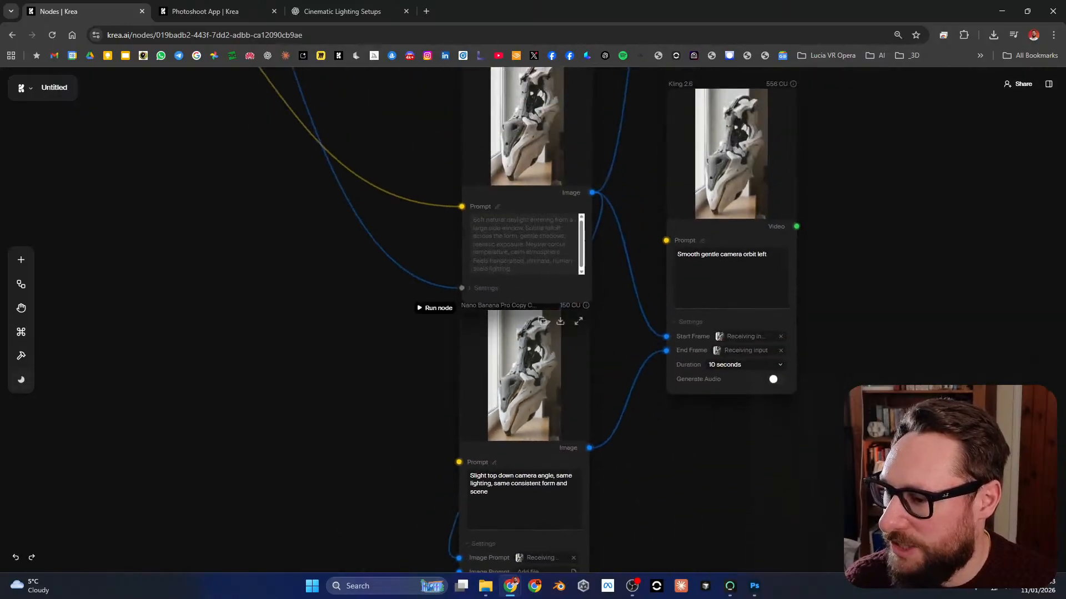
{"action": "scroll", "coordinate": [502, 359], "scroll_direction": "up", "scroll_amount": 3}
{"action": "left_click_drag", "start_coordinate": [502, 333], "coordinate": [468, 232]}
{"action": "scroll", "coordinate": [535, 176], "scroll_direction": "down", "scroll_amount": 3}
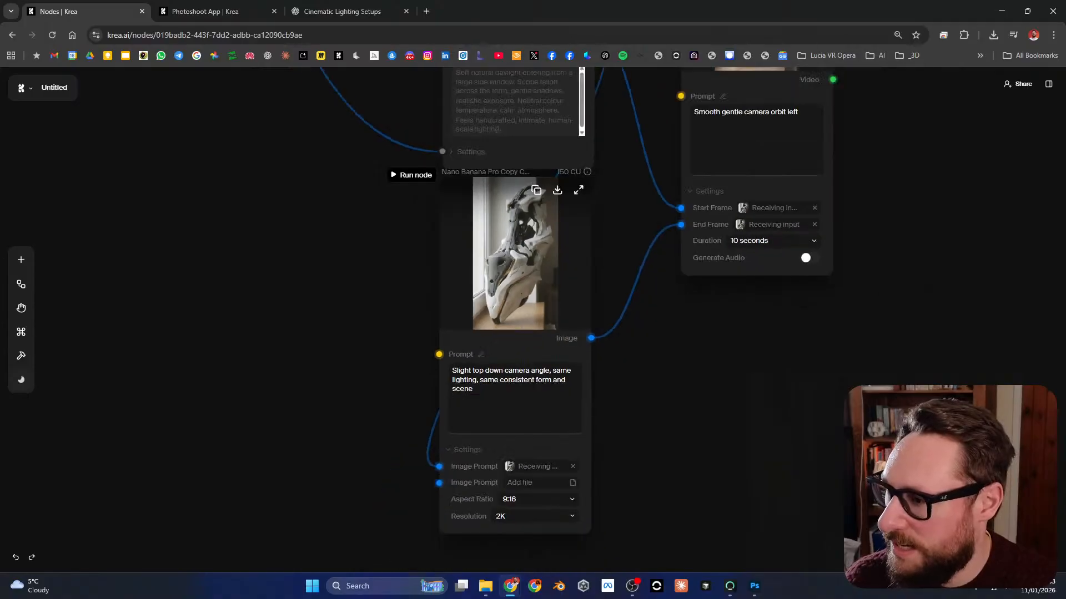
{"action": "scroll", "coordinate": [487, 377], "scroll_direction": "up", "scroll_amount": 5}
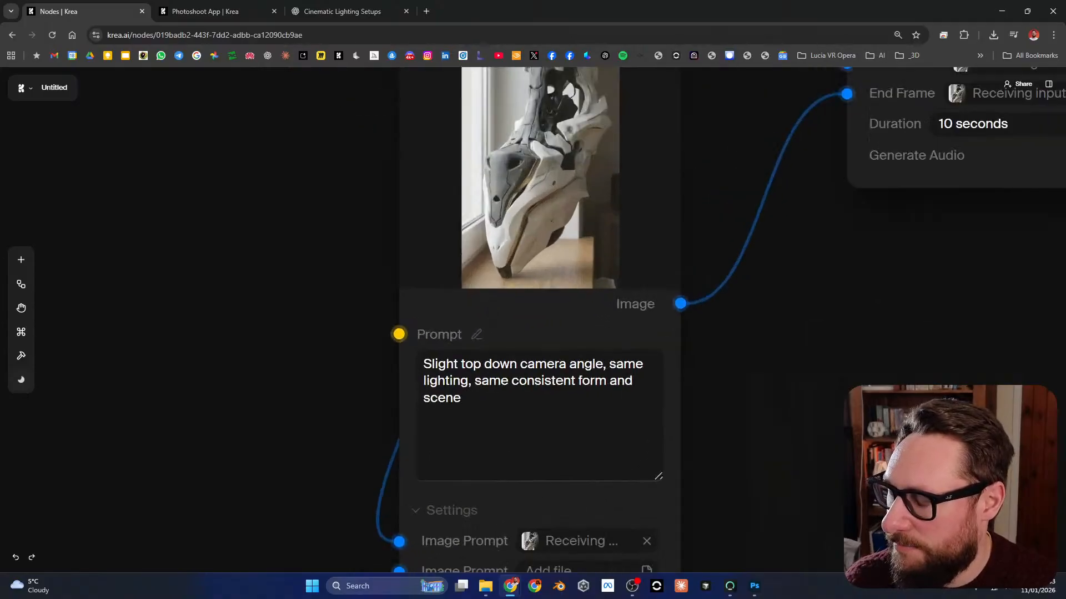
Step: Nudge the top-down Nano Banana Pro node into line beneath the window-daylight node and check its link to the End Frame
{"action": "left_click_drag", "start_coordinate": [425, 364], "coordinate": [448, 363]}
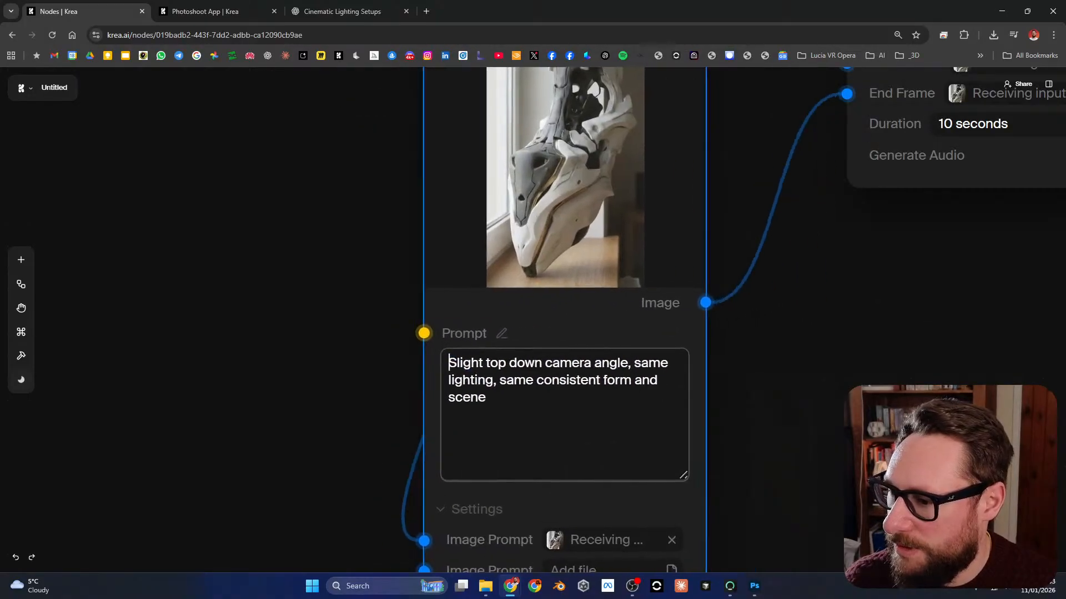
{"action": "left_click_drag", "start_coordinate": [788, 222], "coordinate": [651, 438]}
{"action": "left_click_drag", "start_coordinate": [460, 355], "coordinate": [439, 375]}
{"action": "scroll", "coordinate": [523, 314], "scroll_direction": "down", "scroll_amount": 2}
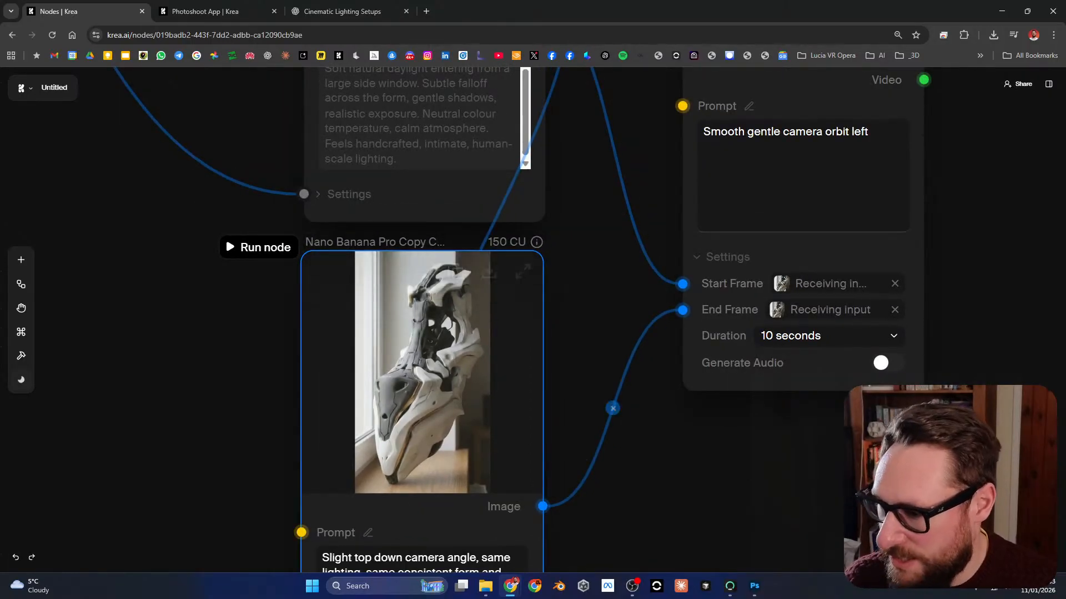
{"action": "left_click_drag", "start_coordinate": [621, 471], "coordinate": [622, 394]}
{"action": "scroll", "coordinate": [644, 396], "scroll_direction": "down", "scroll_amount": 3}
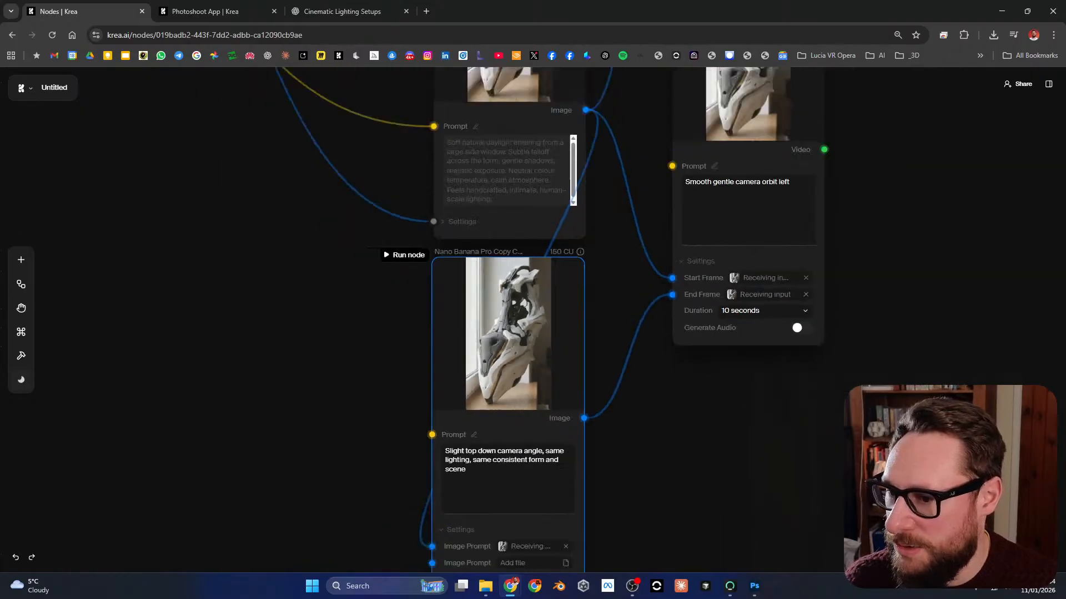
Step: Add "Create a new perspective of this sculpture." before the existing text of the top-down node's prompt and rerun the node
{"action": "left_click_drag", "start_coordinate": [503, 455], "coordinate": [470, 385]}
{"action": "scroll", "coordinate": [495, 319], "scroll_direction": "up", "scroll_amount": 4}
{"action": "scroll", "coordinate": [490, 387], "scroll_direction": "down", "scroll_amount": 1}
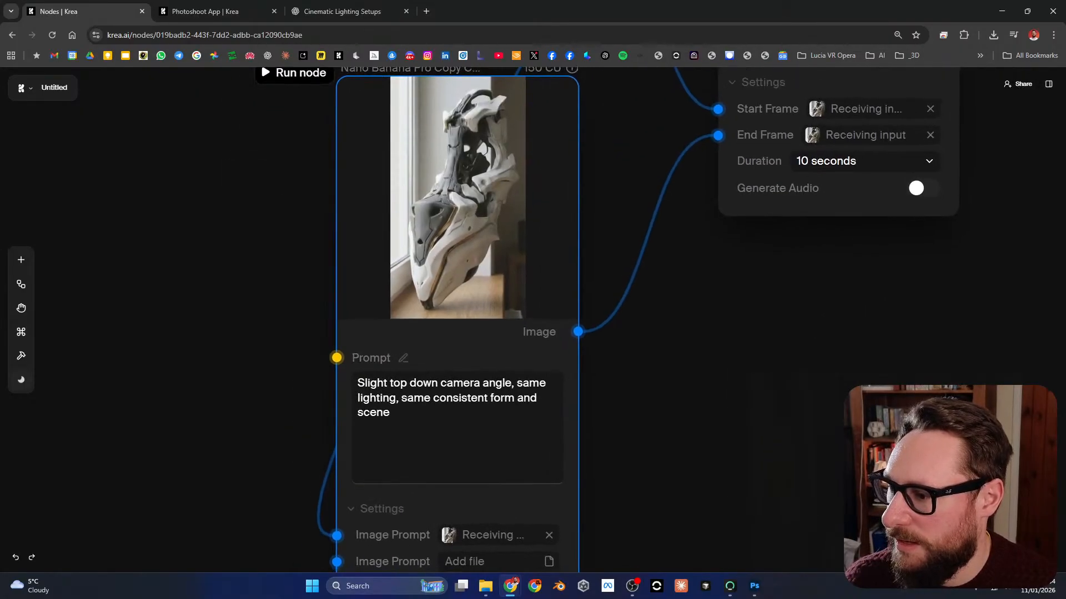
{"action": "left_click", "coordinate": [470, 383]}
{"action": "type", "text": "Creat"}
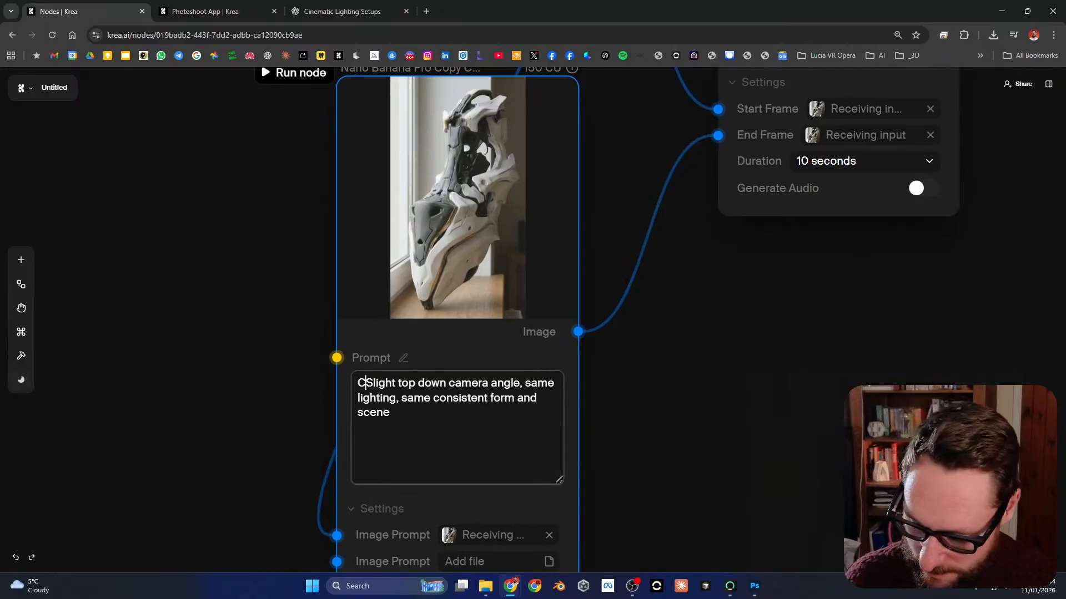
{"action": "type", "text": "e"}
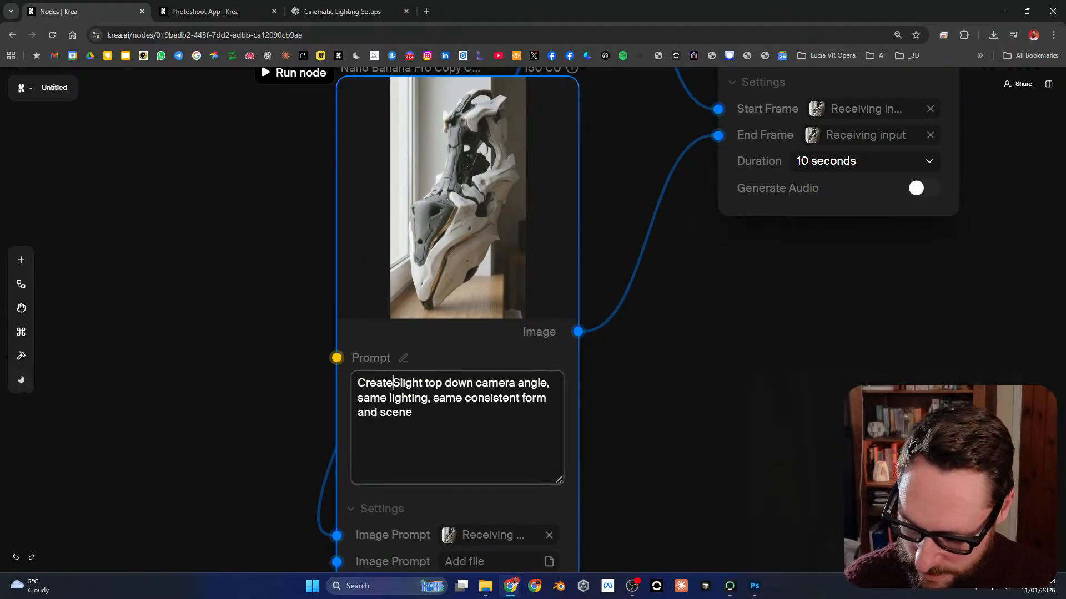
{"action": "type", "text": " a new perspec"}
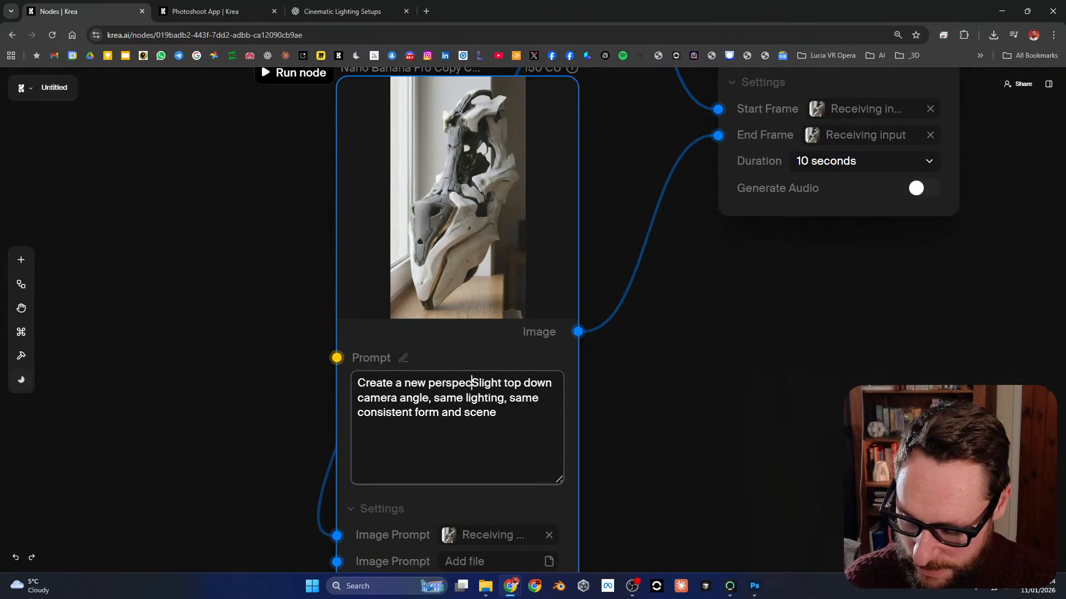
{"action": "type", "text": "tive of this s"}
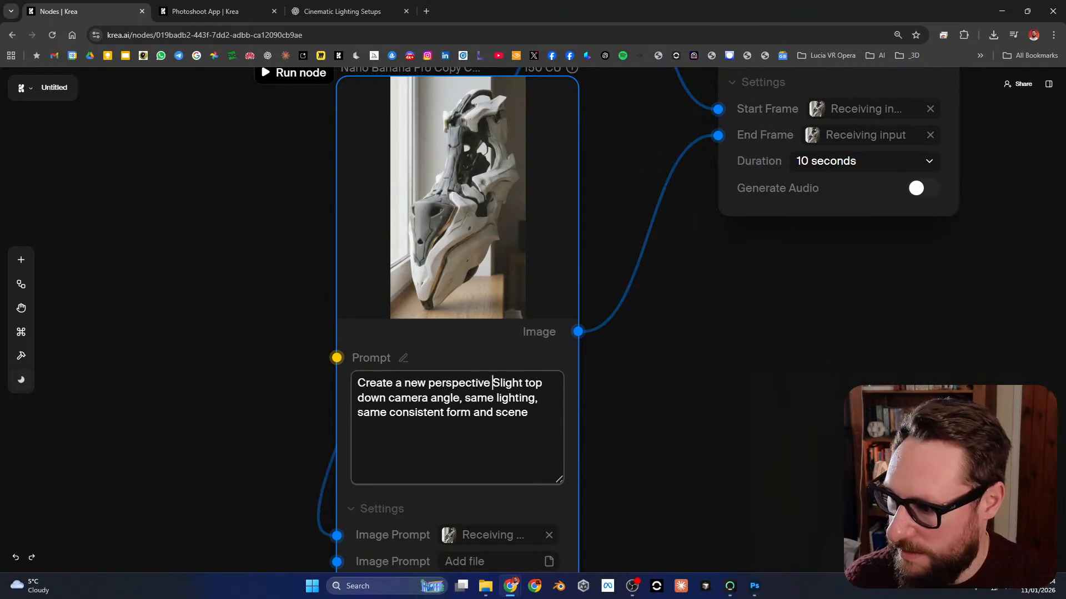
{"action": "type", "text": "culpture"}
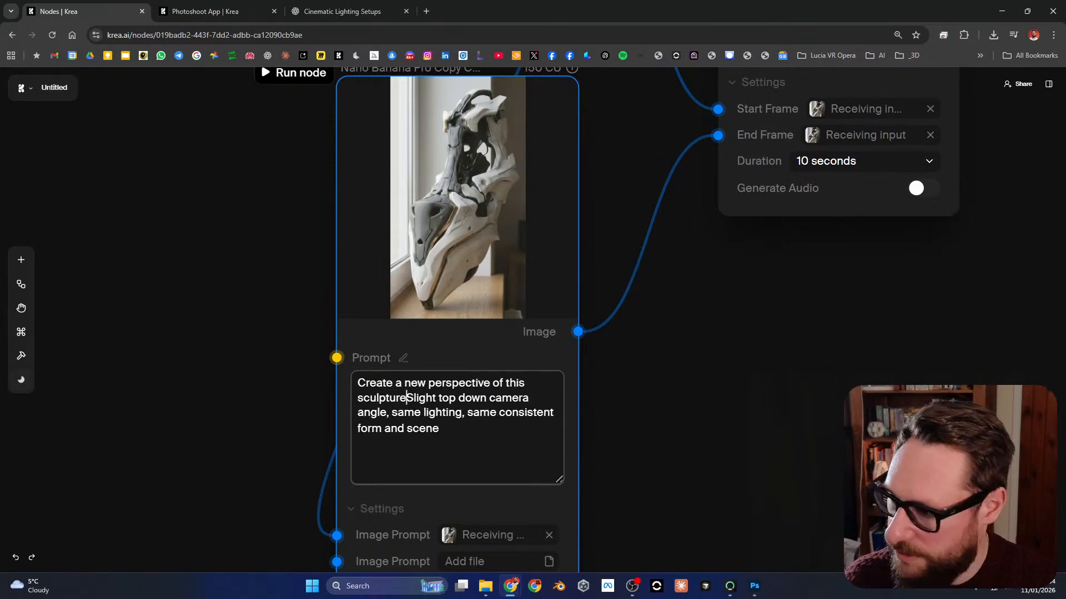
{"action": "type", "text": "."}
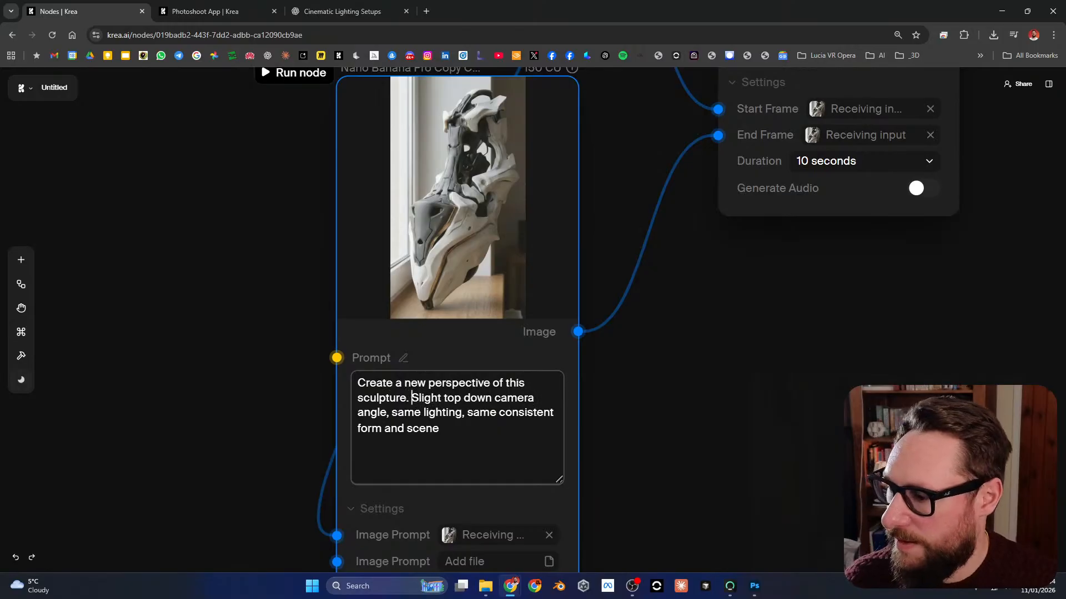
{"action": "left_click", "coordinate": [296, 73]}
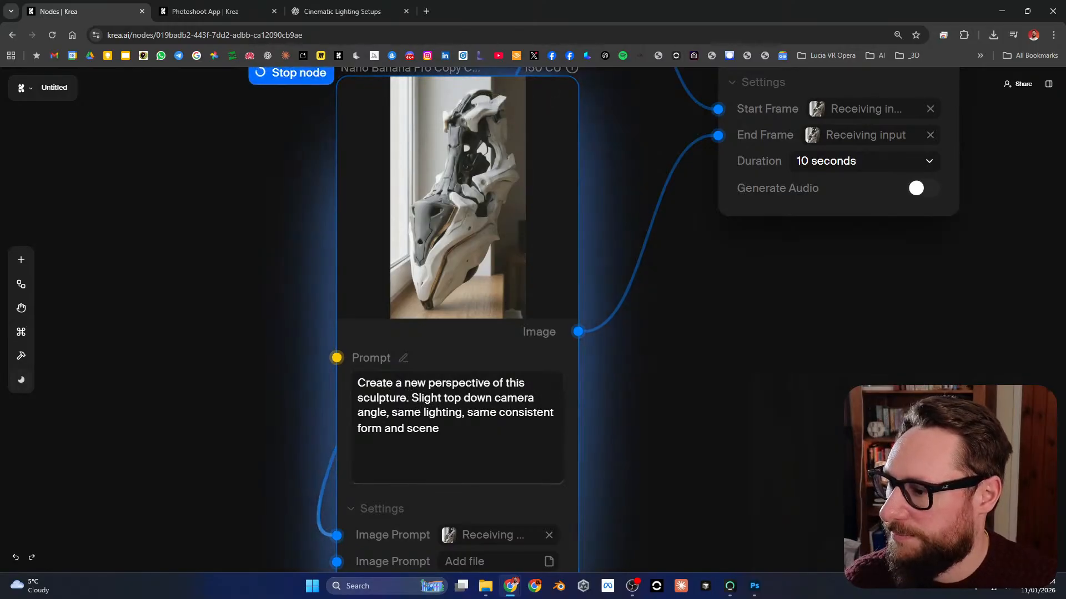
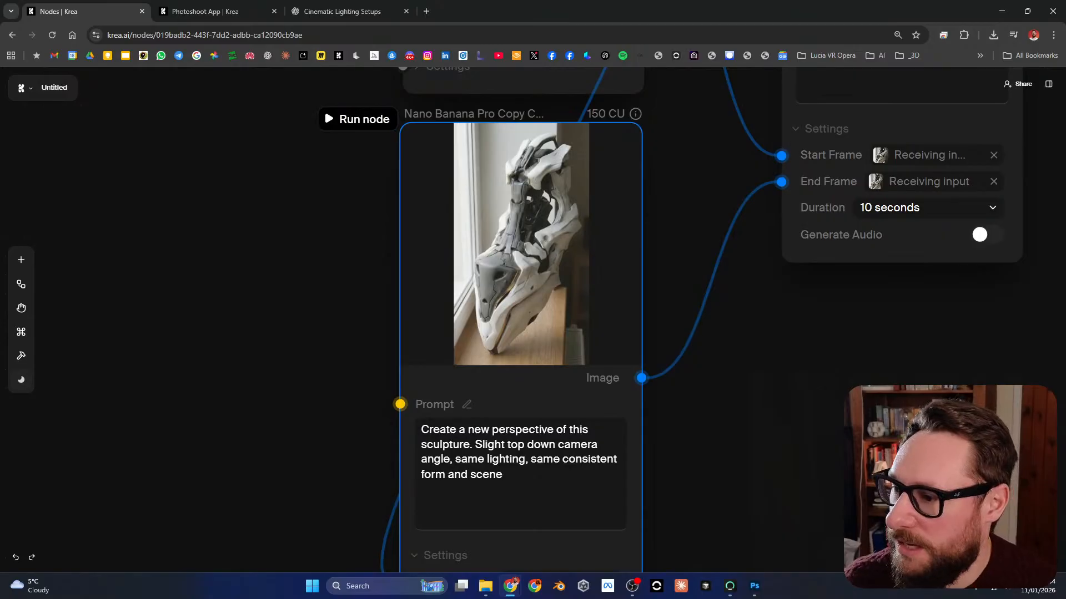
Step: Remove "Slight" from the top-down Nano Banana Pro node's prompt so it reads "Top down camera angle", and rerun the node
{"action": "left_click_drag", "start_coordinate": [721, 210], "coordinate": [702, 178]}
{"action": "scroll", "coordinate": [624, 555], "scroll_direction": "down", "scroll_amount": 5}
{"action": "scroll", "coordinate": [559, 400], "scroll_direction": "up", "scroll_amount": 6}
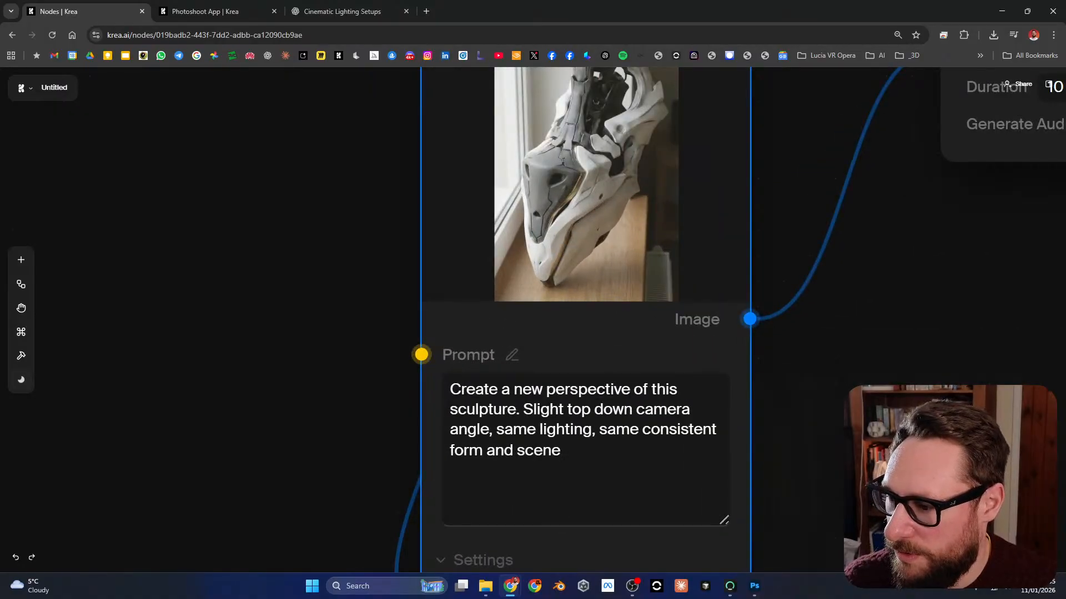
{"action": "left_click_drag", "start_coordinate": [525, 409], "coordinate": [593, 405]}
{"action": "type", "text": "T"}
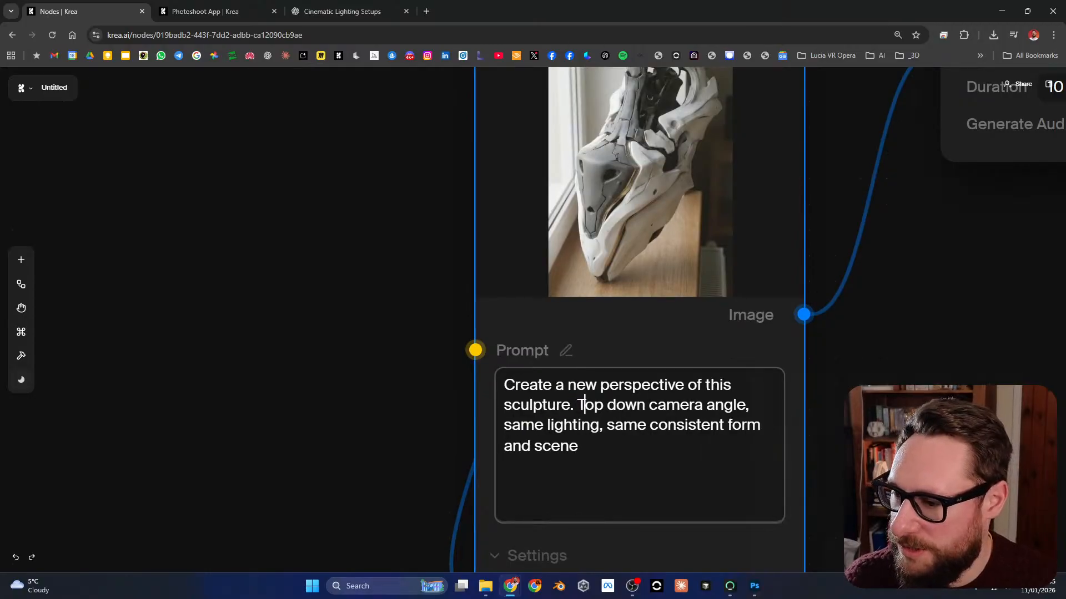
{"action": "left_click_drag", "start_coordinate": [866, 388], "coordinate": [715, 396]}
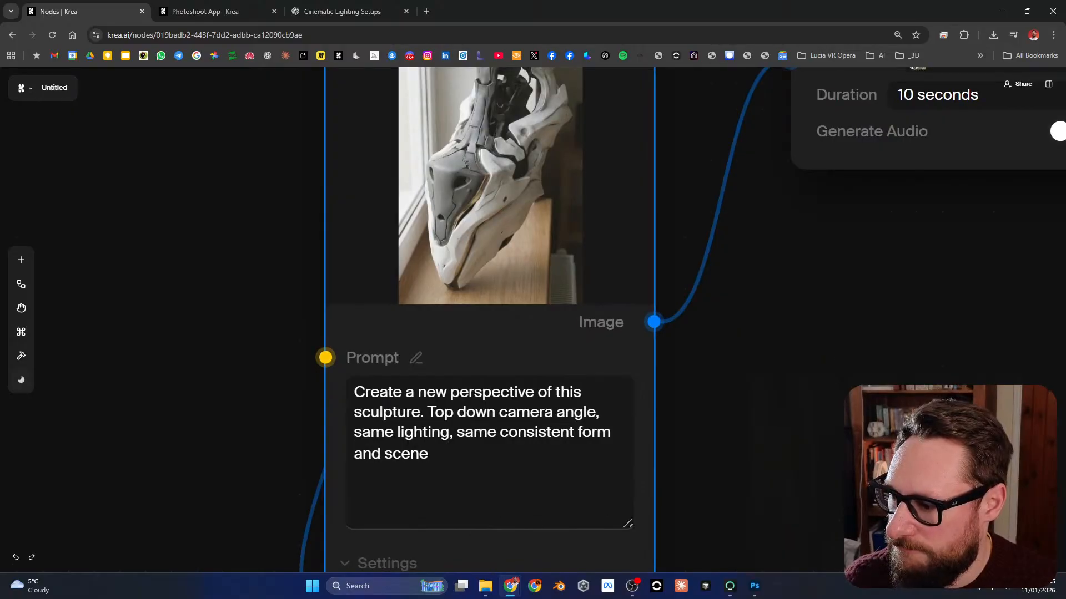
{"action": "scroll", "coordinate": [528, 418], "scroll_direction": "down", "scroll_amount": 5}
{"action": "left_click_drag", "start_coordinate": [525, 278], "coordinate": [499, 276]}
{"action": "left_click", "coordinate": [381, 208]}
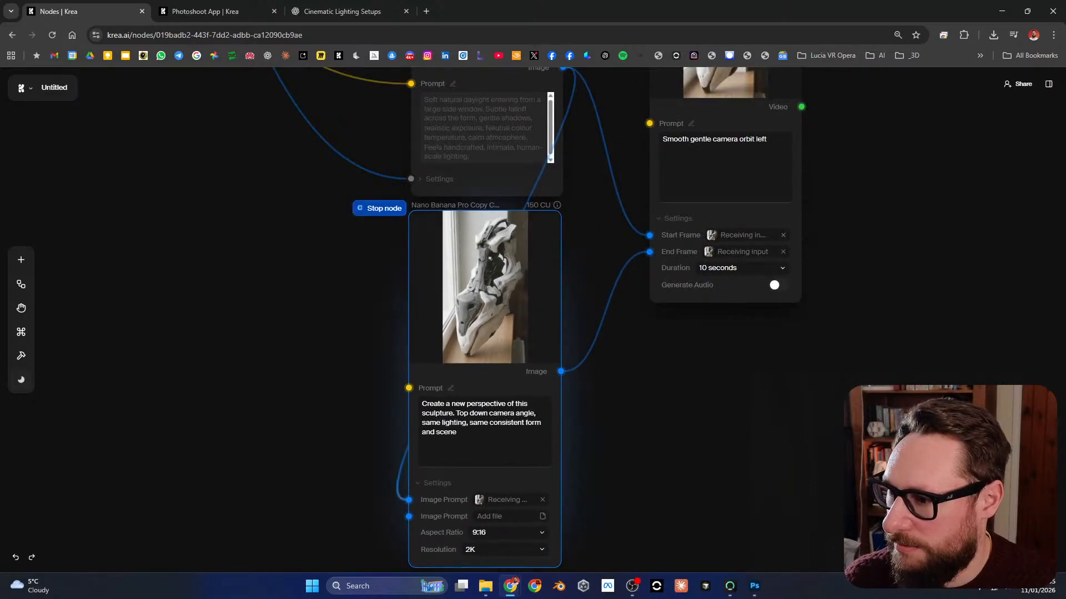
{"action": "scroll", "coordinate": [482, 274], "scroll_direction": "up", "scroll_amount": 5}
{"action": "left_click_drag", "start_coordinate": [733, 333], "coordinate": [762, 349]}
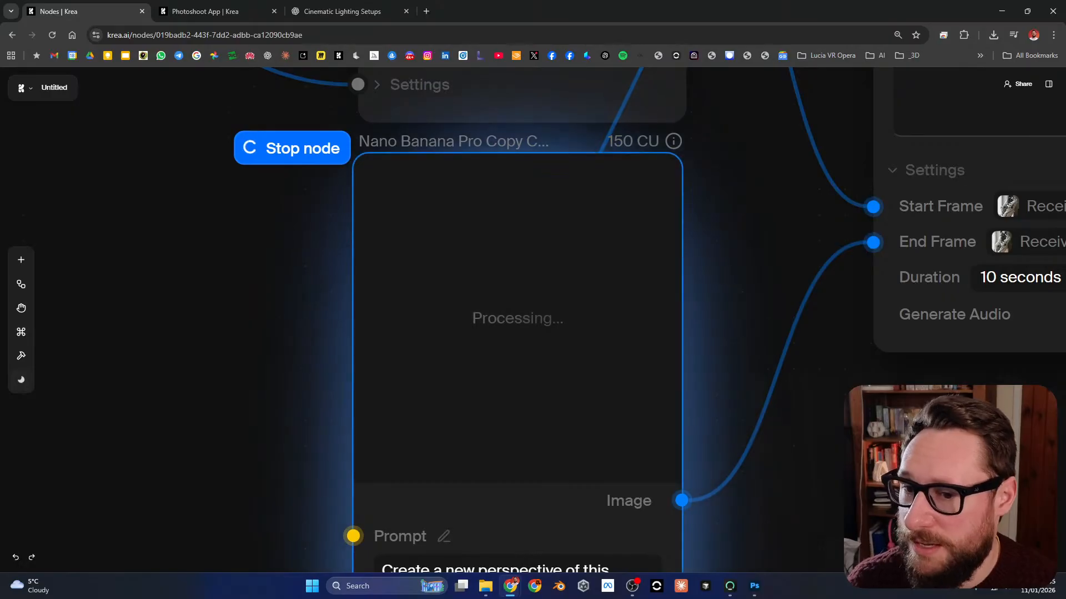
{"action": "scroll", "coordinate": [585, 267], "scroll_direction": "down", "scroll_amount": 1}
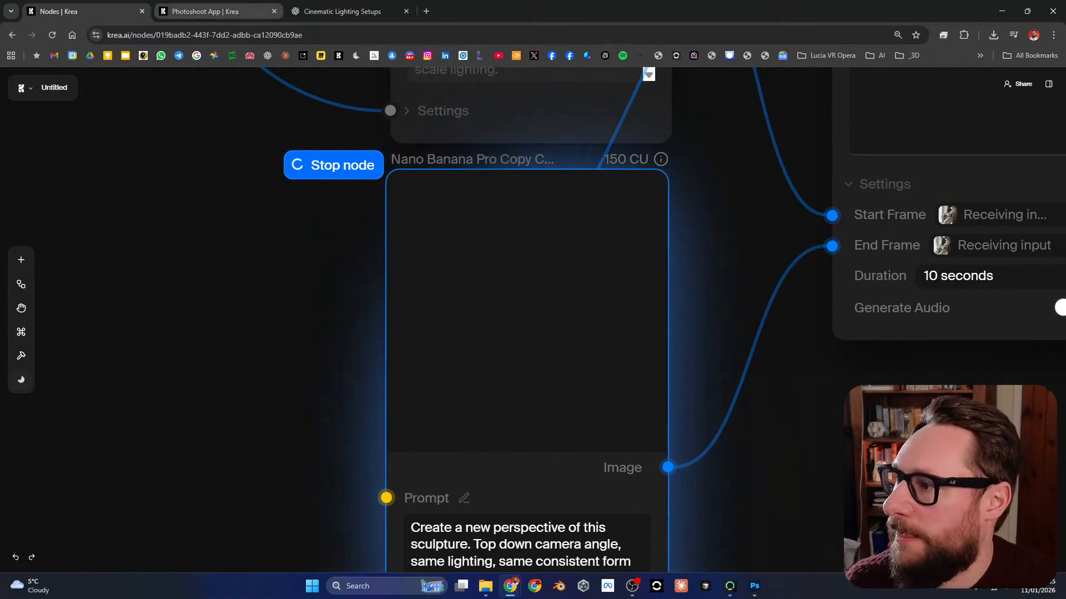
Step: Switch to the Photoshoot App page and browse the earlier sculpture photoshoot generations for their camera angles
{"action": "left_click", "coordinate": [213, 12]}
{"action": "left_click", "coordinate": [733, 208]}
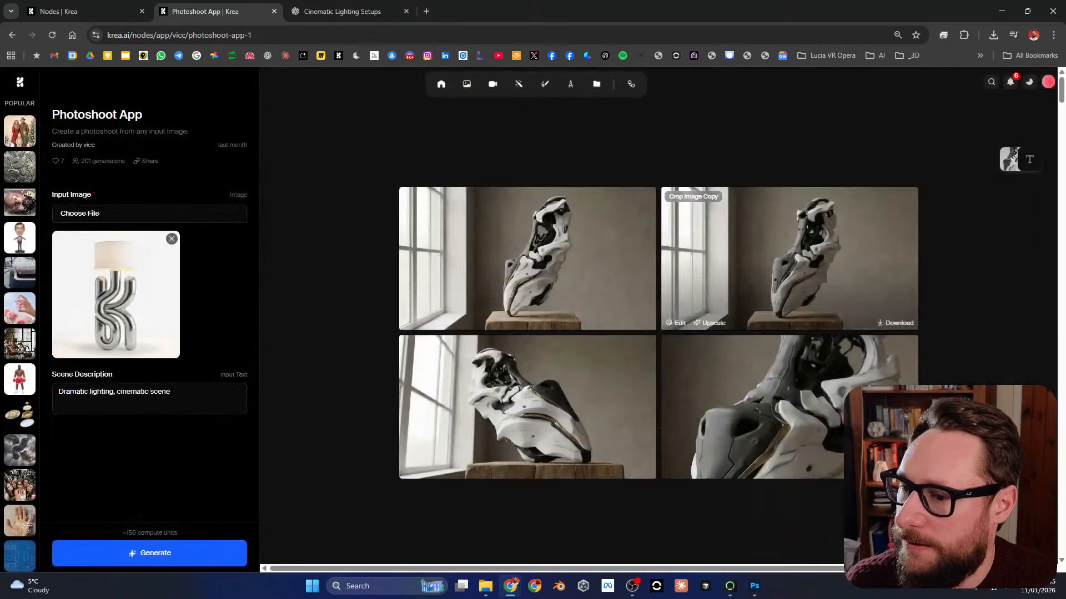
{"action": "scroll", "coordinate": [658, 315], "scroll_direction": "down", "scroll_amount": 10}
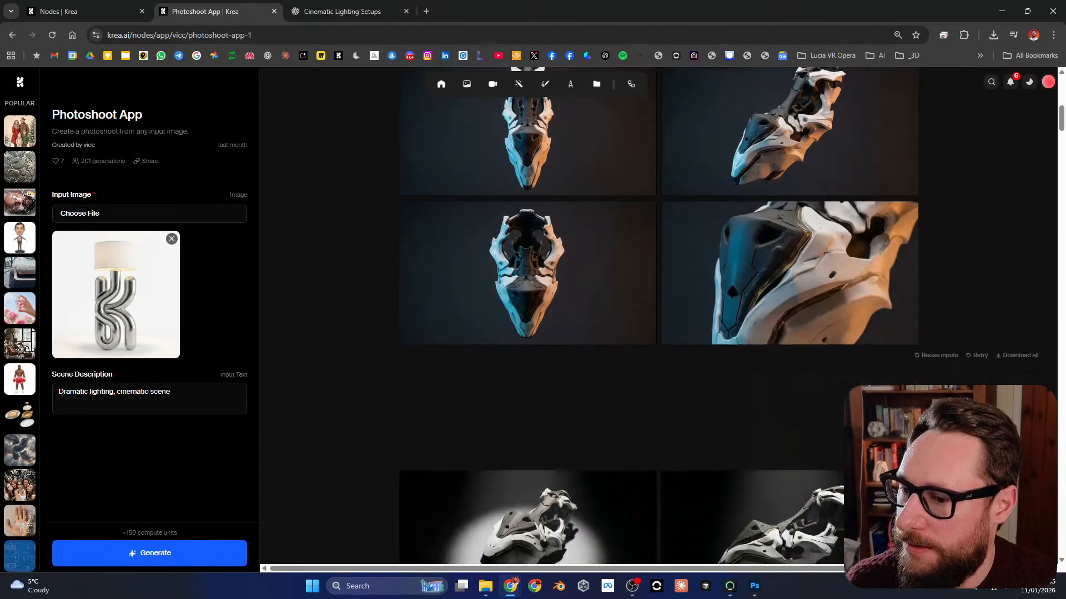
{"action": "scroll", "coordinate": [659, 315], "scroll_direction": "up", "scroll_amount": 2}
{"action": "scroll", "coordinate": [659, 315], "scroll_direction": "down", "scroll_amount": 8}
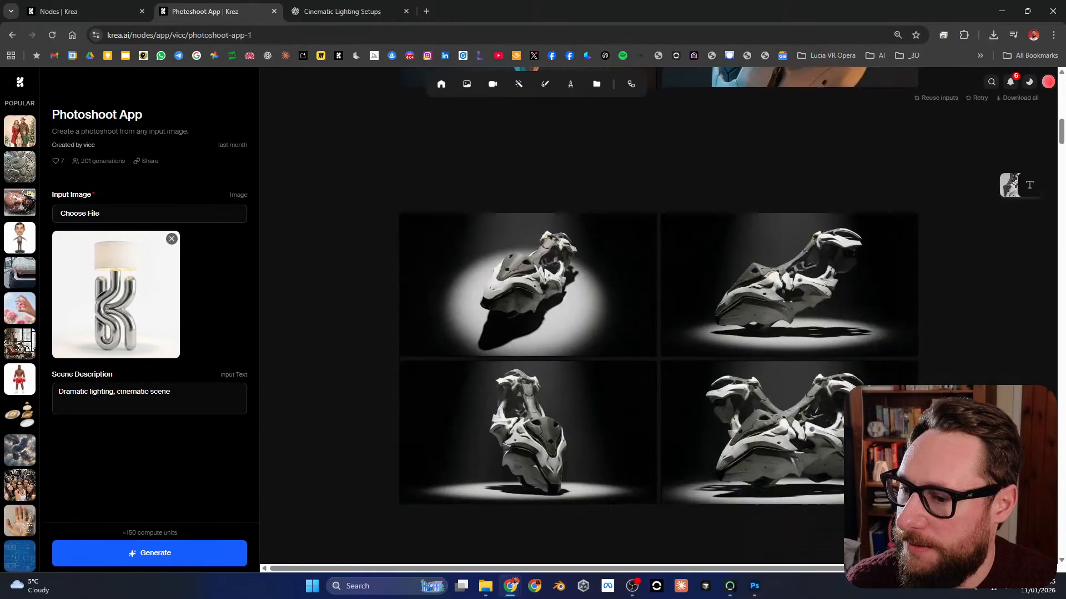
{"action": "scroll", "coordinate": [788, 405], "scroll_direction": "down", "scroll_amount": 15}
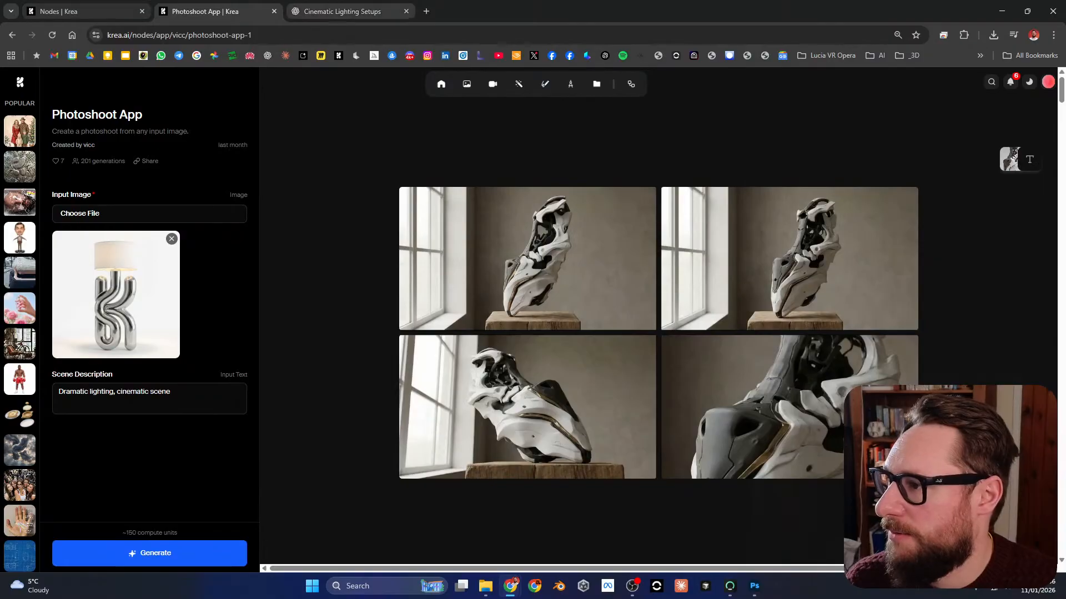
Step: Return to the node workflow and compare the regenerated top-down image with the window-daylight image that serves as start frame
{"action": "left_click", "coordinate": [77, 11]}
{"action": "scroll", "coordinate": [422, 320], "scroll_direction": "up", "scroll_amount": 10}
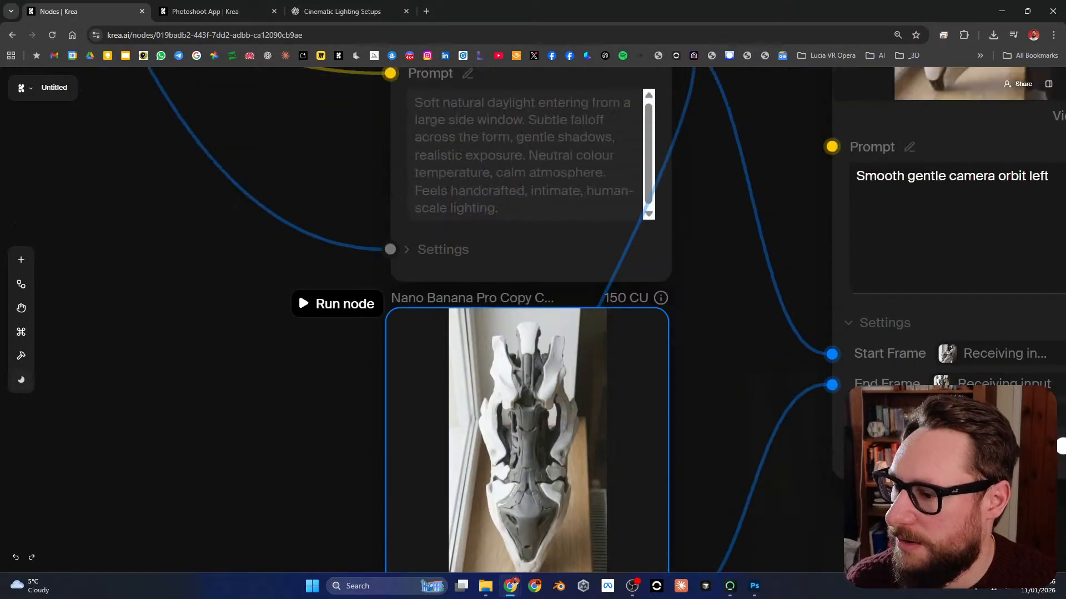
{"action": "scroll", "coordinate": [421, 319], "scroll_direction": "down", "scroll_amount": 5}
{"action": "scroll", "coordinate": [622, 329], "scroll_direction": "down", "scroll_amount": 2}
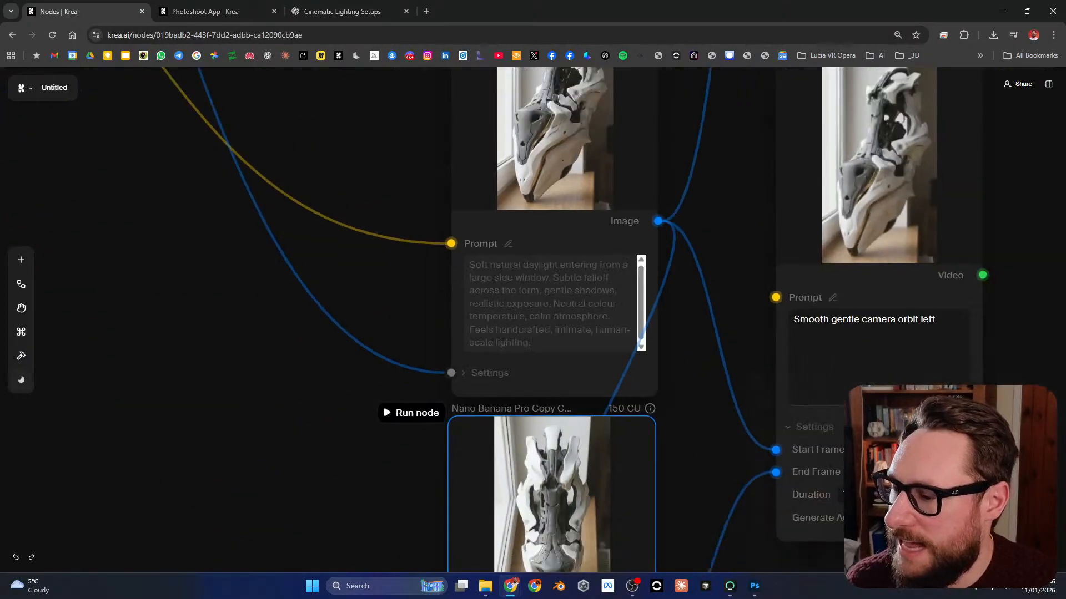
{"action": "left_click_drag", "start_coordinate": [621, 329], "coordinate": [609, 217]}
{"action": "left_click_drag", "start_coordinate": [581, 384], "coordinate": [600, 196]}
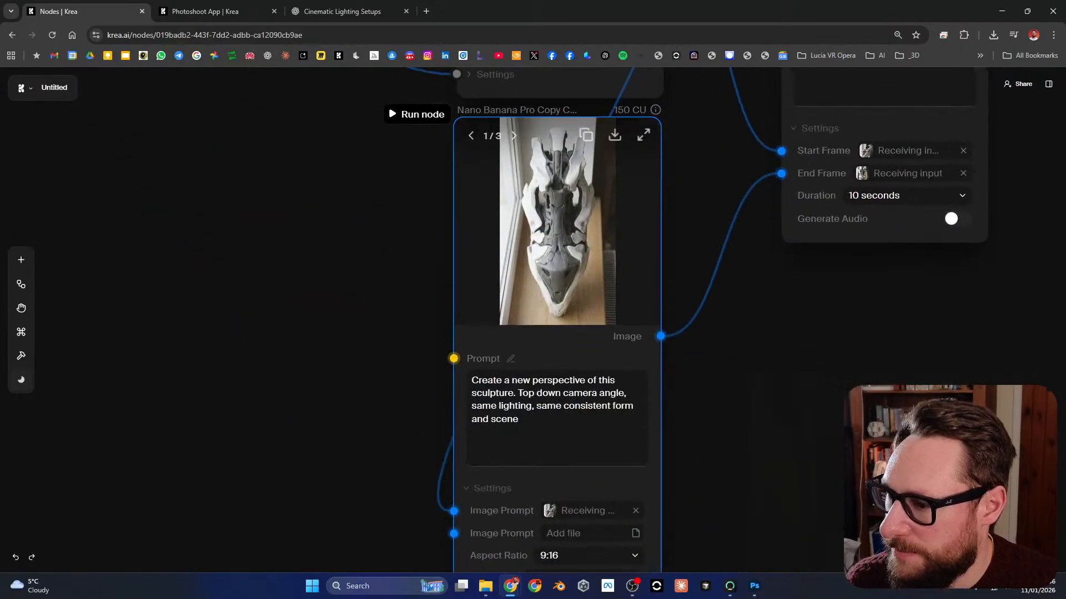
{"action": "scroll", "coordinate": [601, 196], "scroll_direction": "up", "scroll_amount": 4}
{"action": "scroll", "coordinate": [178, 148], "scroll_direction": "up", "scroll_amount": 3}
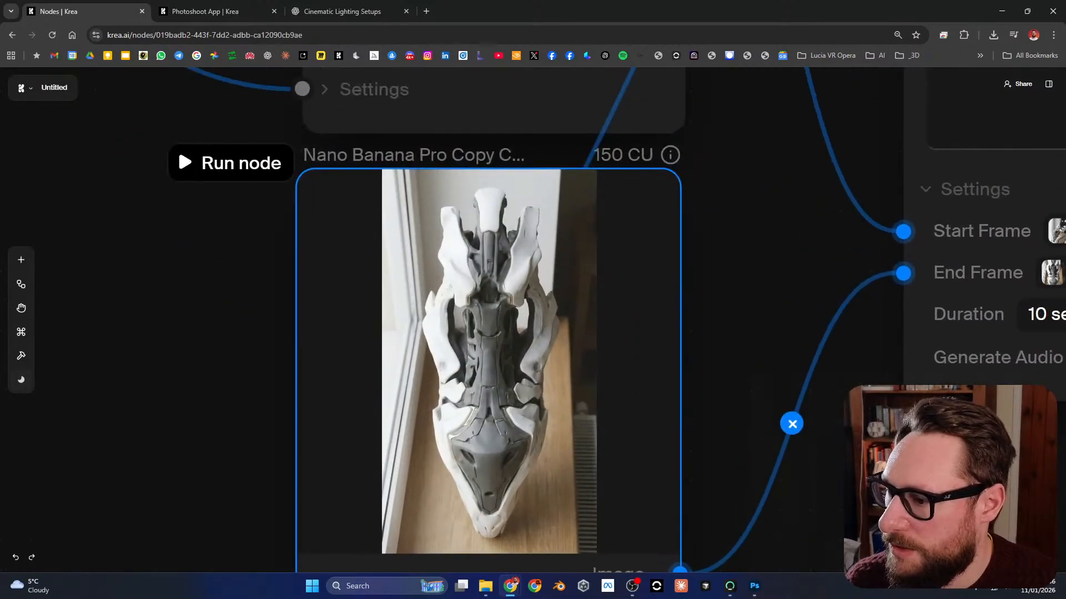
{"action": "scroll", "coordinate": [532, 343], "scroll_direction": "down", "scroll_amount": 2}
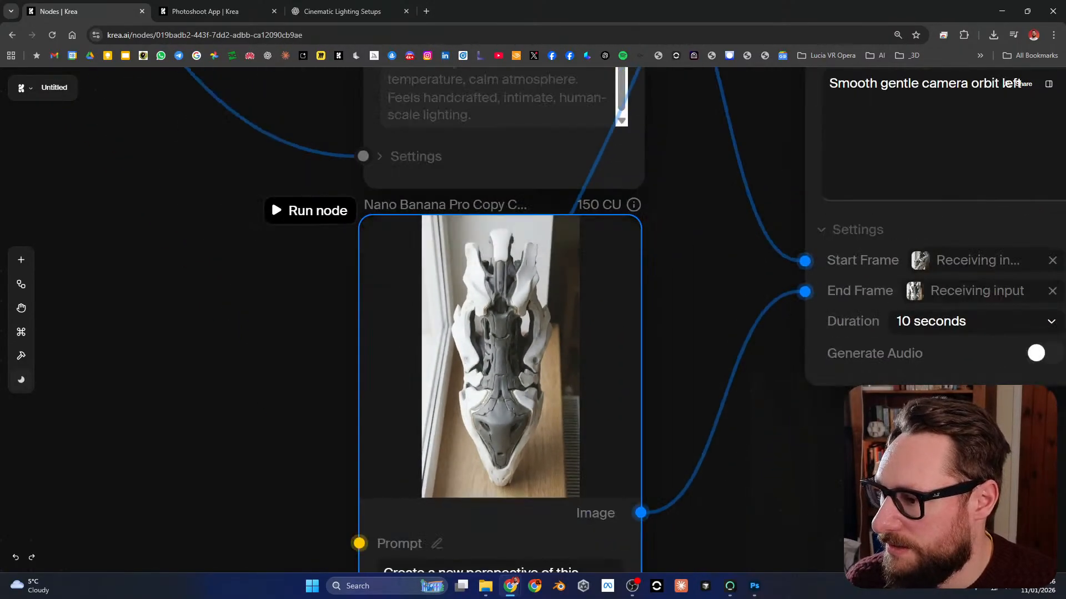
{"action": "left_click_drag", "start_coordinate": [531, 328], "coordinate": [529, 514]}
{"action": "left_click_drag", "start_coordinate": [532, 183], "coordinate": [485, 136]}
{"action": "left_click_drag", "start_coordinate": [533, 399], "coordinate": [556, 482]}
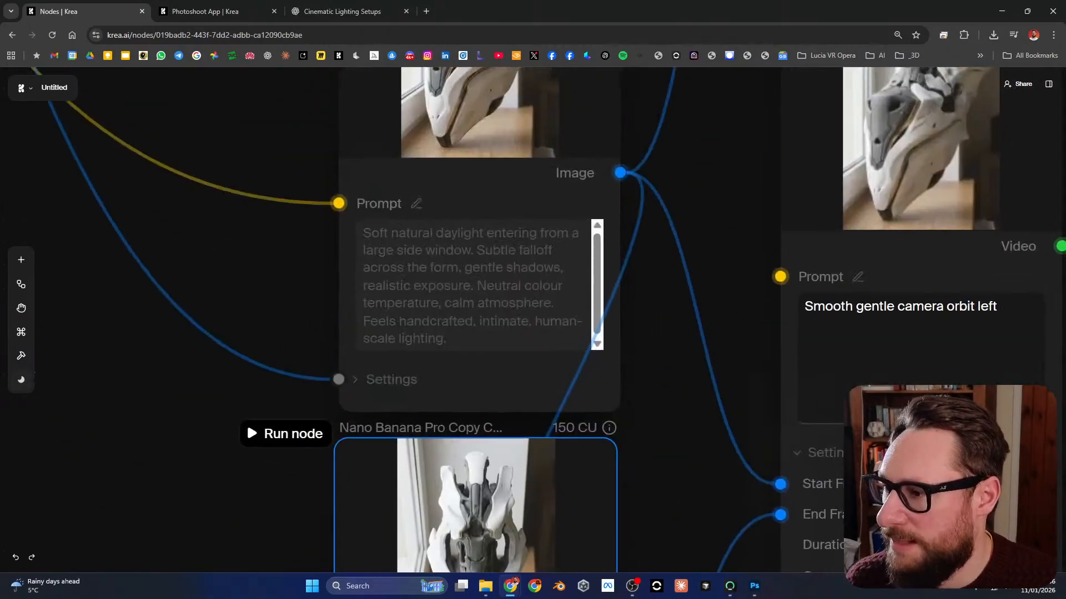
{"action": "left_click_drag", "start_coordinate": [532, 183], "coordinate": [538, 127]}
{"action": "left_click_drag", "start_coordinate": [533, 444], "coordinate": [555, 165]}
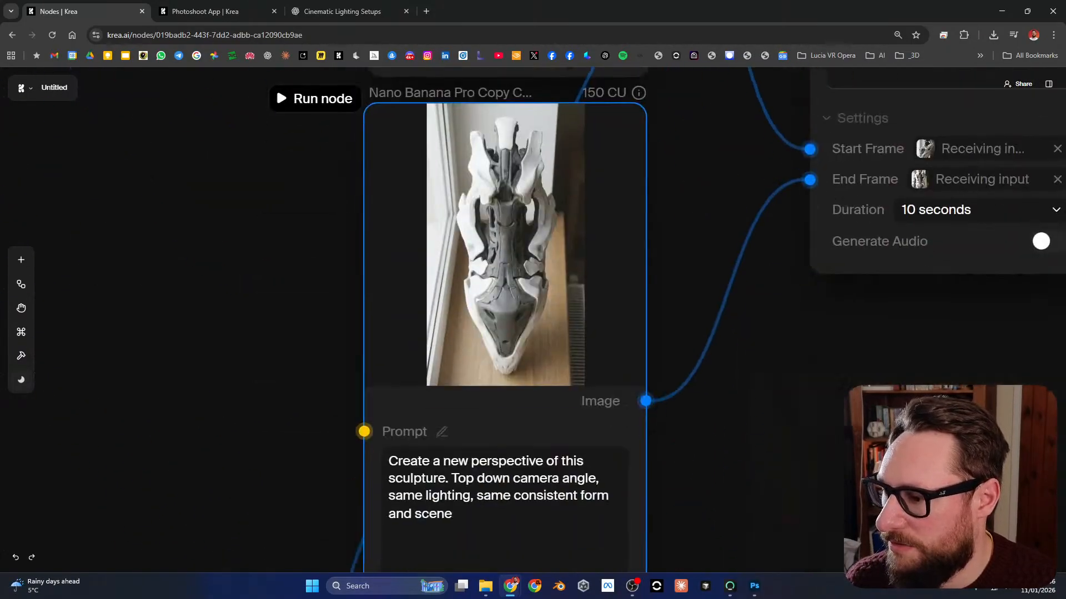
Step: Rerun the Kling 2.6 node with the "Smooth gentle camera orbit left" prompt, using the new top-down image as end frame
{"action": "left_click_drag", "start_coordinate": [644, 280], "coordinate": [538, 534]}
{"action": "scroll", "coordinate": [641, 198], "scroll_direction": "down", "scroll_amount": 3}
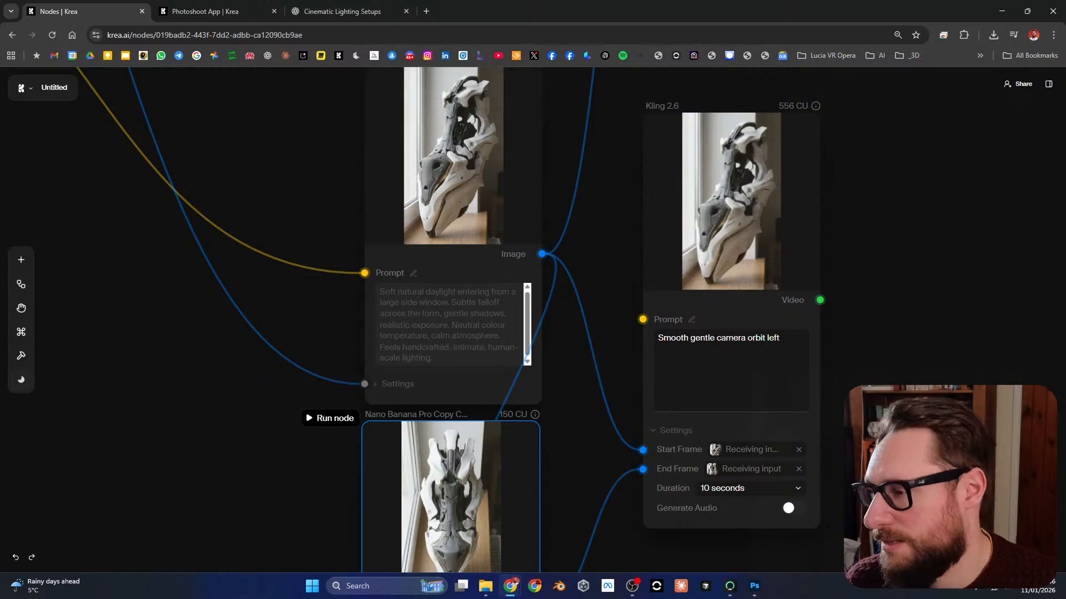
{"action": "left_click_drag", "start_coordinate": [610, 310], "coordinate": [587, 331]}
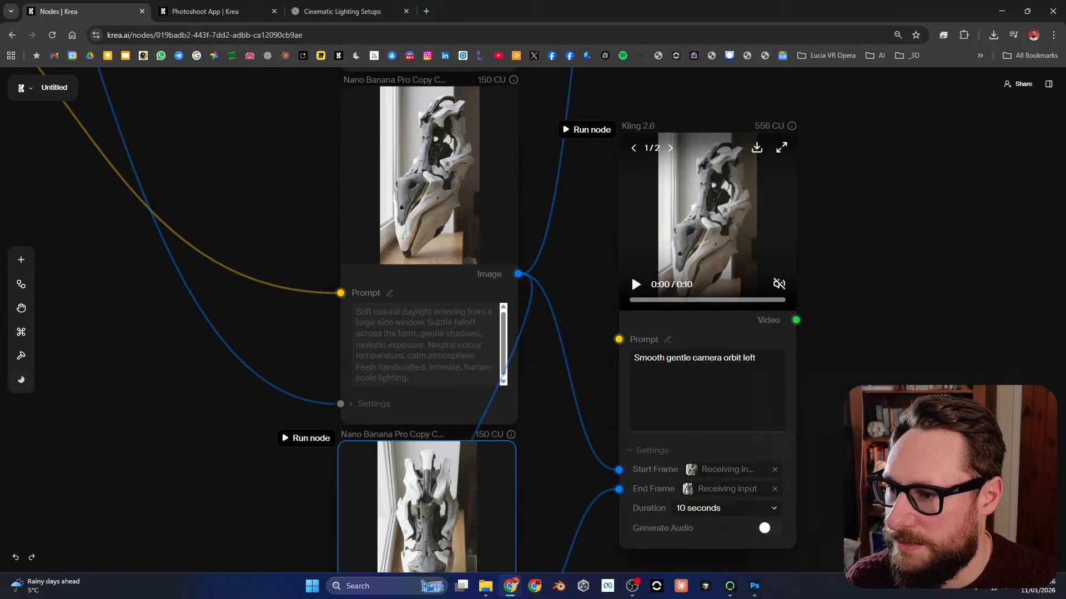
{"action": "left_click", "coordinate": [584, 130]}
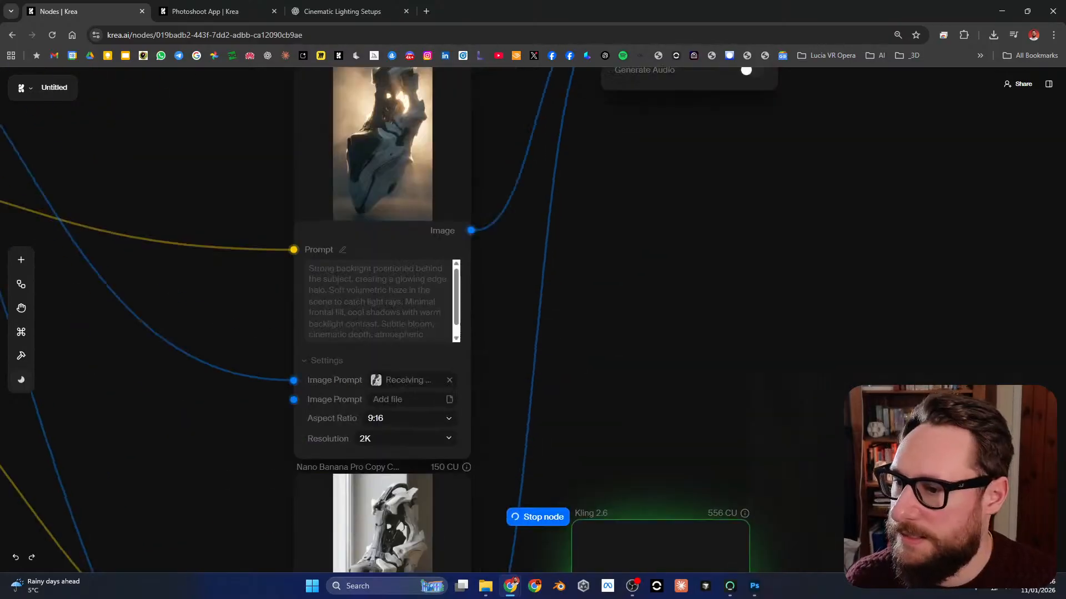
Step: Play the static camera lighting transition video from the upper Kling 2.6 node at full-screen size and close the viewer
{"action": "scroll", "coordinate": [532, 320], "scroll_direction": "down", "scroll_amount": 2}
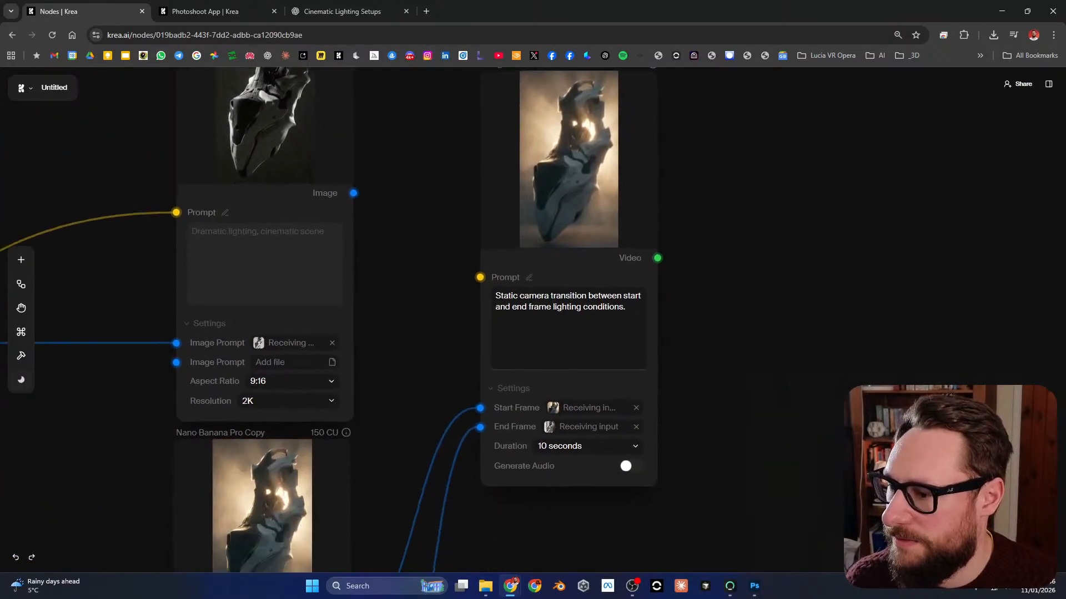
{"action": "scroll", "coordinate": [533, 319], "scroll_direction": "up", "scroll_amount": 3}
{"action": "scroll", "coordinate": [533, 320], "scroll_direction": "down", "scroll_amount": 1}
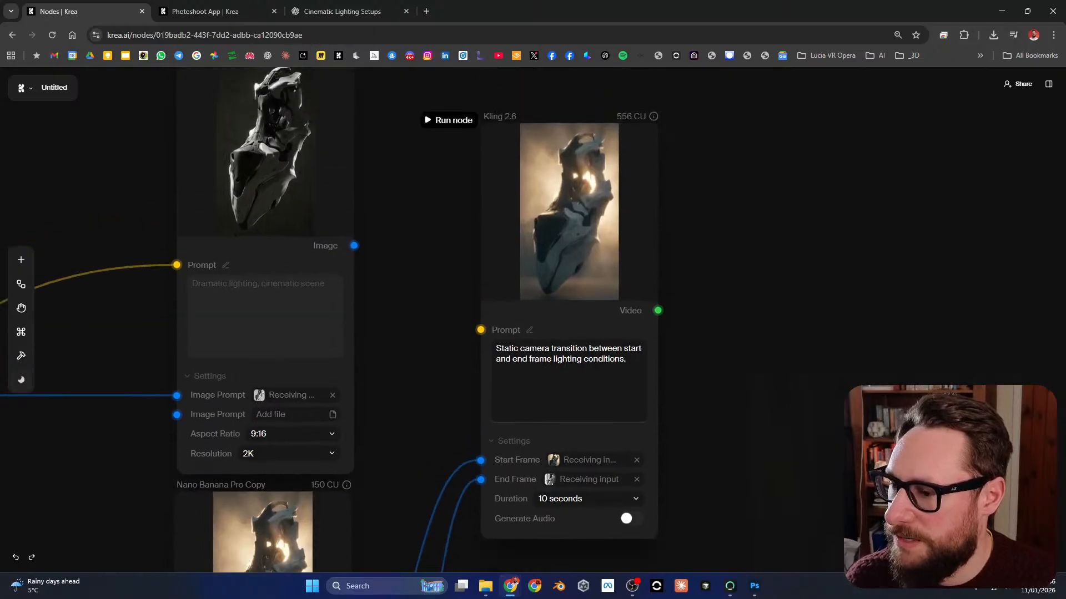
{"action": "left_click", "coordinate": [568, 213]}
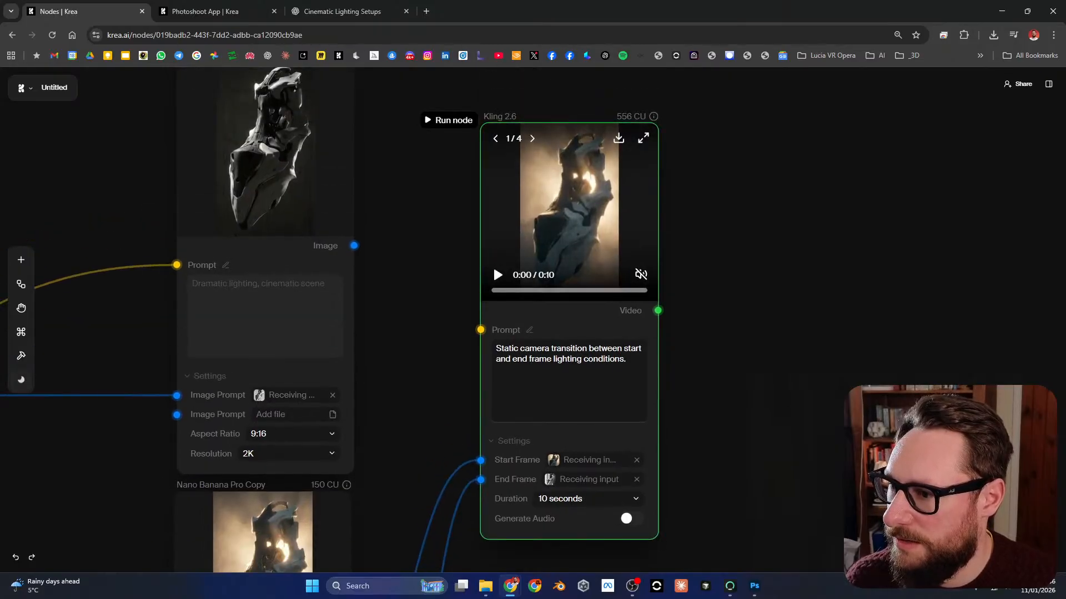
{"action": "left_click", "coordinate": [493, 264]}
{"action": "left_click", "coordinate": [599, 459]}
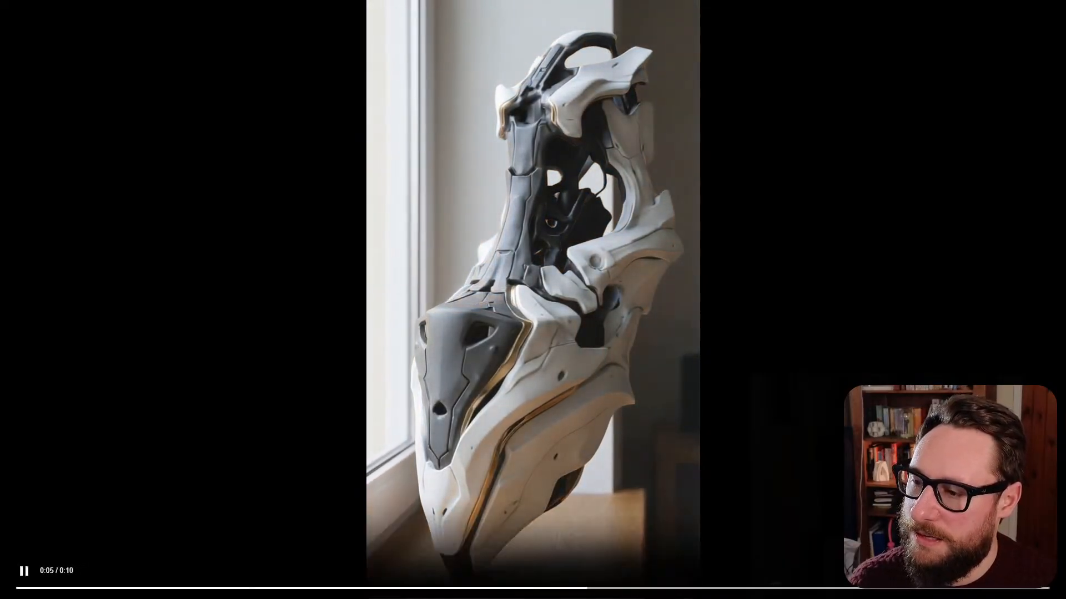
{"action": "key", "text": "Escape"}
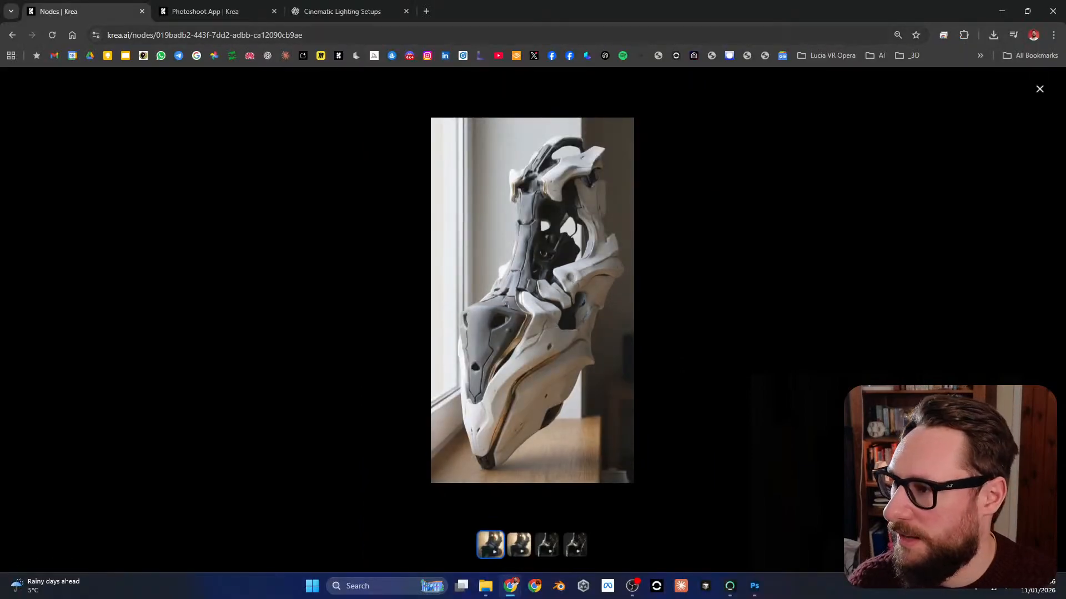
{"action": "key", "text": "Escape"}
Step: Connect the "Dramatic lighting, cinematic scene" image to the Start Frame of the static-camera Kling 2.6 node and run it
{"action": "scroll", "coordinate": [769, 169], "scroll_direction": "down", "scroll_amount": 3}
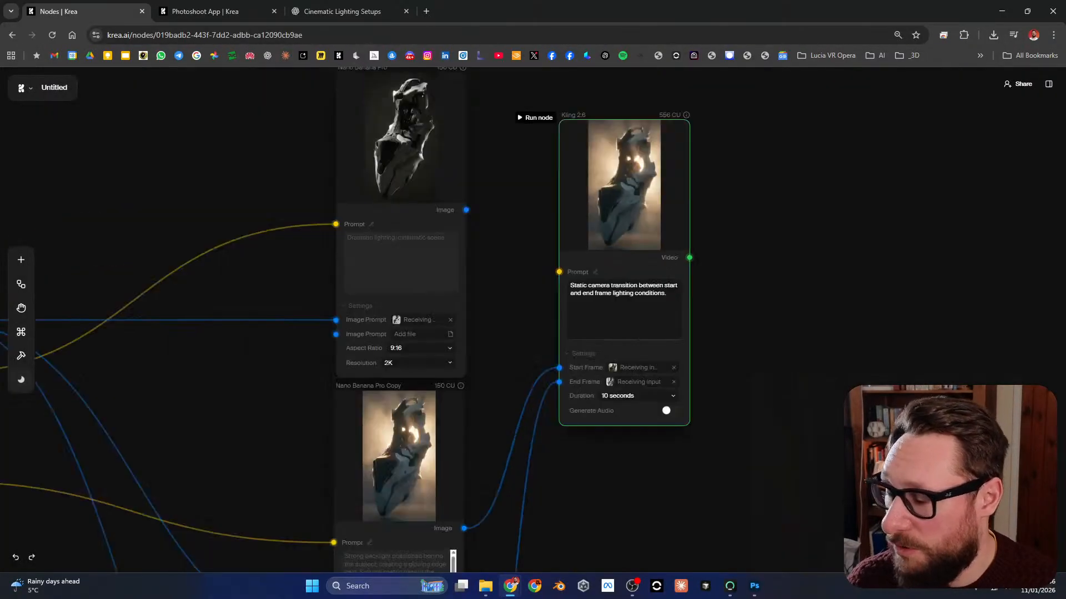
{"action": "left_click_drag", "start_coordinate": [749, 266], "coordinate": [700, 235]}
{"action": "left_click_drag", "start_coordinate": [458, 187], "coordinate": [538, 322]}
{"action": "mouse_move", "coordinate": [505, 358]}
{"action": "left_mouse_down"}
{"action": "mouse_move", "coordinate": [515, 198]}
{"action": "mouse_move", "coordinate": [525, 258]}
{"action": "mouse_move", "coordinate": [504, 362]}
{"action": "left_mouse_up"}
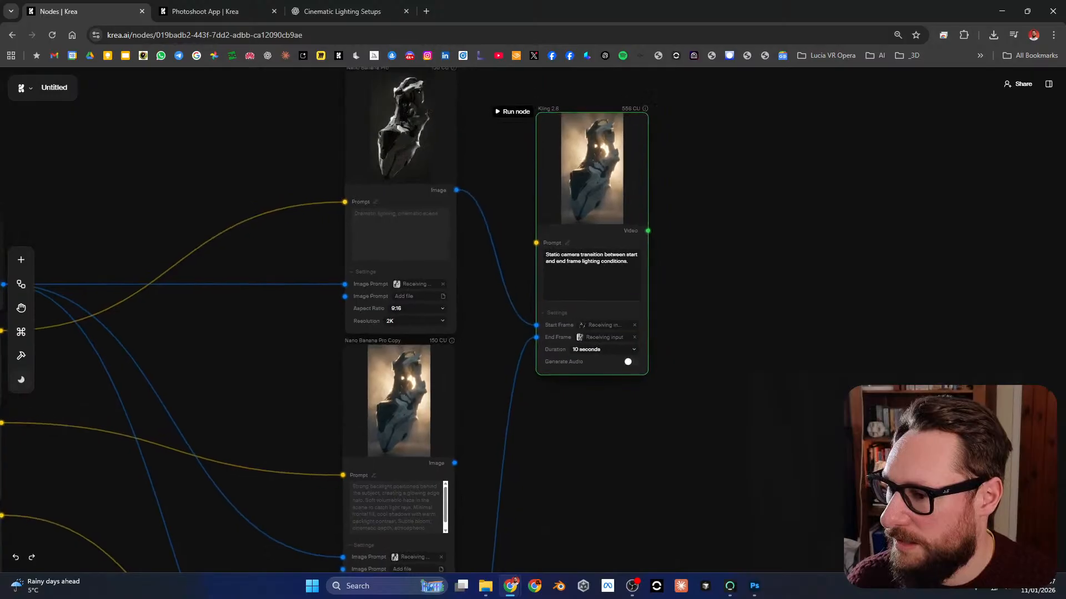
{"action": "left_click", "coordinate": [512, 113]}
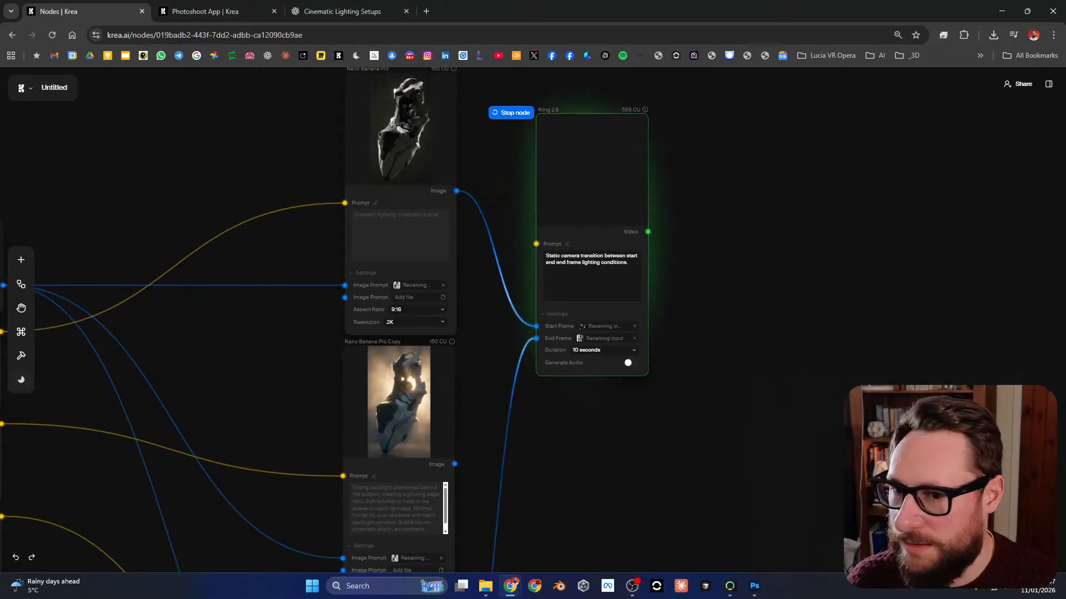
Step: Check the account's remaining compute units from the Photoshoot App page and return to the node workflow
{"action": "left_click", "coordinate": [205, 11]}
{"action": "left_click", "coordinate": [1048, 82]}
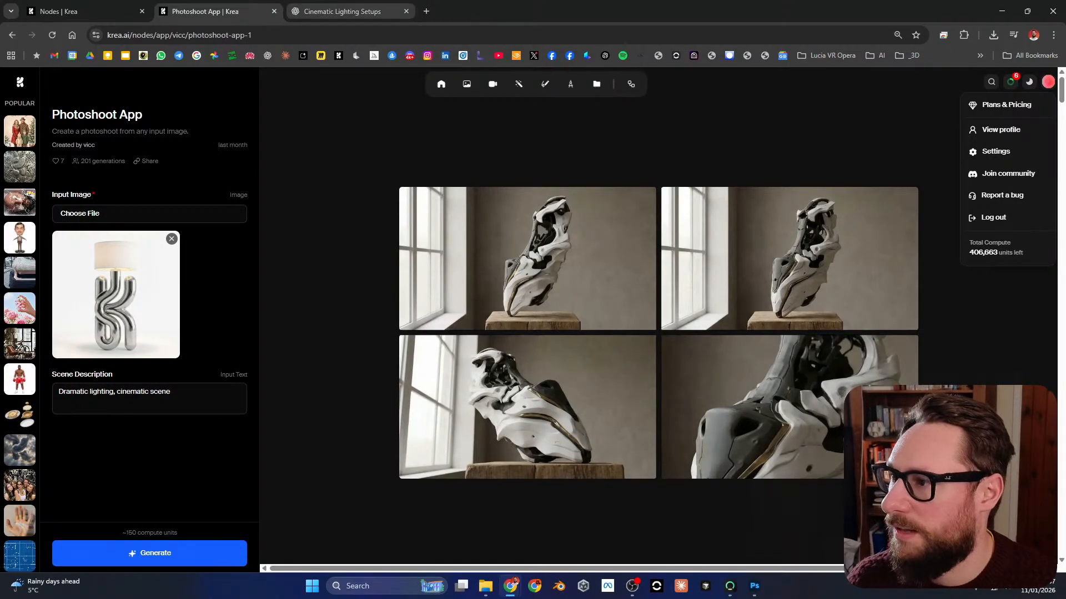
{"action": "left_click", "coordinate": [61, 11]}
Step: Review the whole workflow and shift the static-camera Kling 2.6 node into line above the camera-orbit Kling node
{"action": "scroll", "coordinate": [333, 320], "scroll_direction": "down", "scroll_amount": 10}
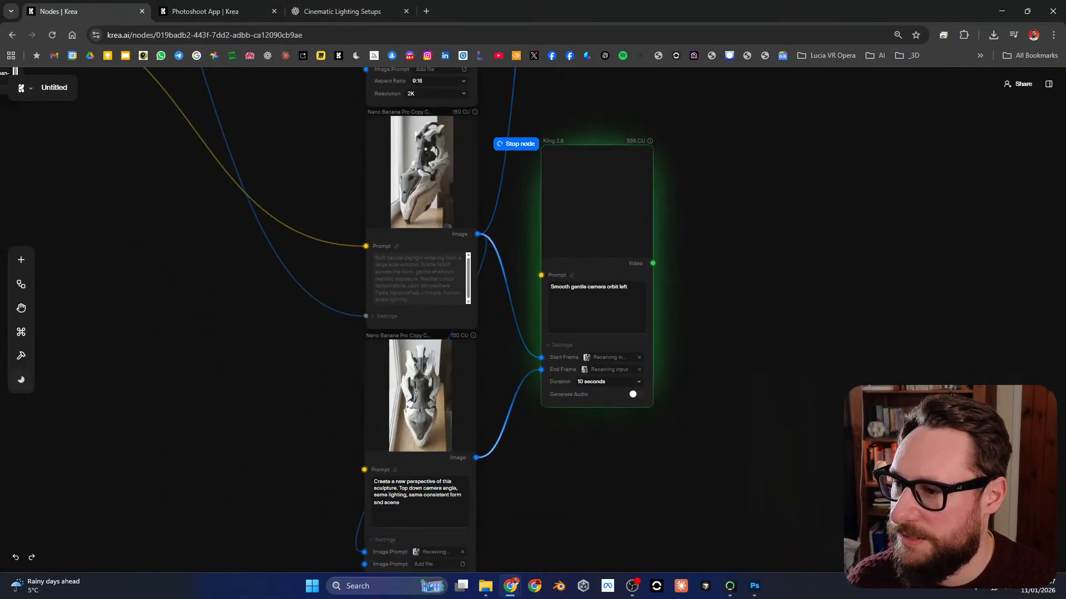
{"action": "scroll", "coordinate": [504, 228], "scroll_direction": "up", "scroll_amount": 3}
{"action": "scroll", "coordinate": [503, 227], "scroll_direction": "down", "scroll_amount": 1}
{"action": "left_click_drag", "start_coordinate": [504, 227], "coordinate": [997, 541]}
{"action": "left_click_drag", "start_coordinate": [578, 125], "coordinate": [285, 373]}
{"action": "scroll", "coordinate": [440, 366], "scroll_direction": "down", "scroll_amount": 4}
{"action": "left_click_drag", "start_coordinate": [439, 367], "coordinate": [378, 87]}
{"action": "left_click_drag", "start_coordinate": [693, 311], "coordinate": [751, 486]}
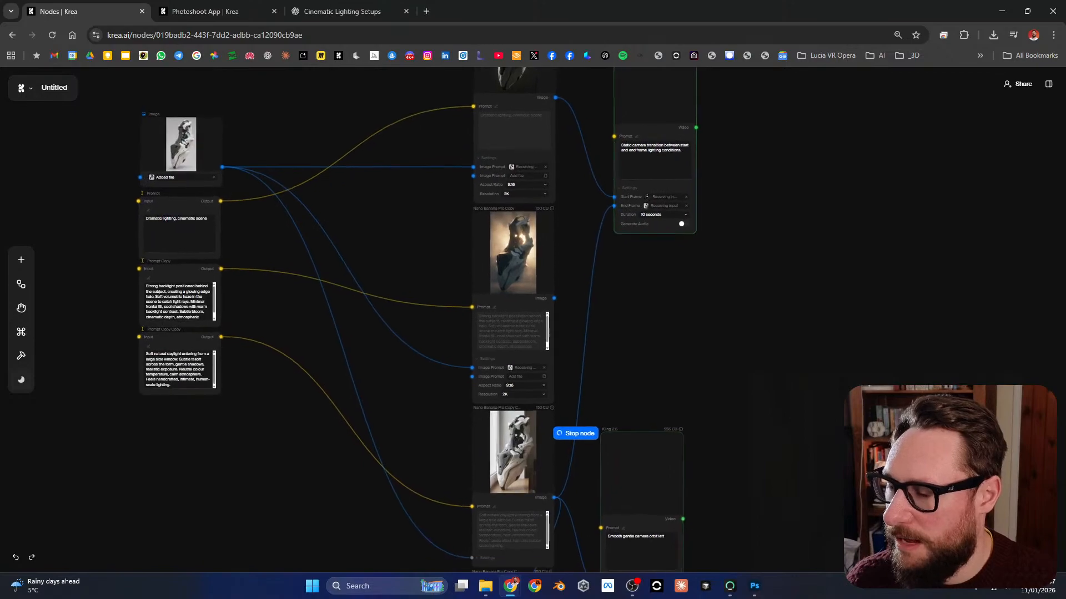
{"action": "left_click_drag", "start_coordinate": [655, 100], "coordinate": [643, 105]}
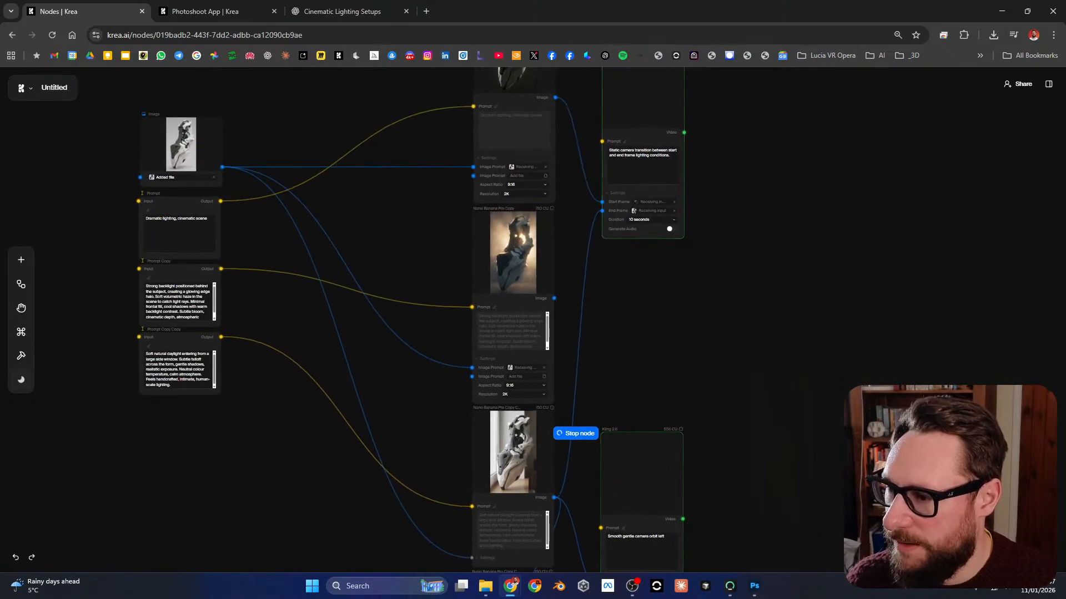
Step: Try attaching a Combine Video & Audio node to the video output of the static-camera Kling 2.6 node
{"action": "left_click_drag", "start_coordinate": [743, 266], "coordinate": [672, 332]}
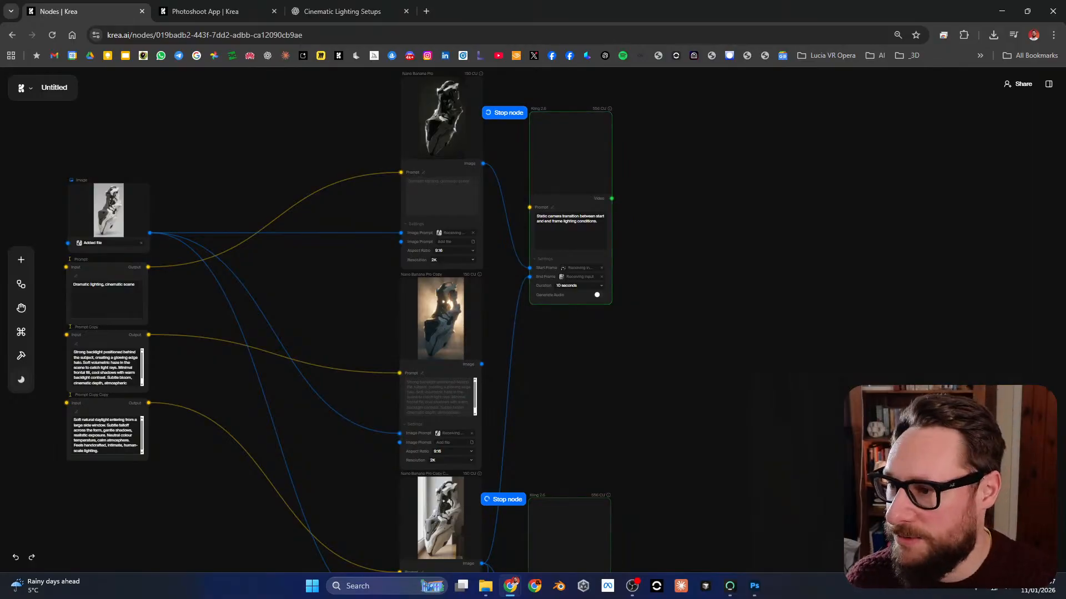
{"action": "left_click_drag", "start_coordinate": [611, 198], "coordinate": [747, 317]}
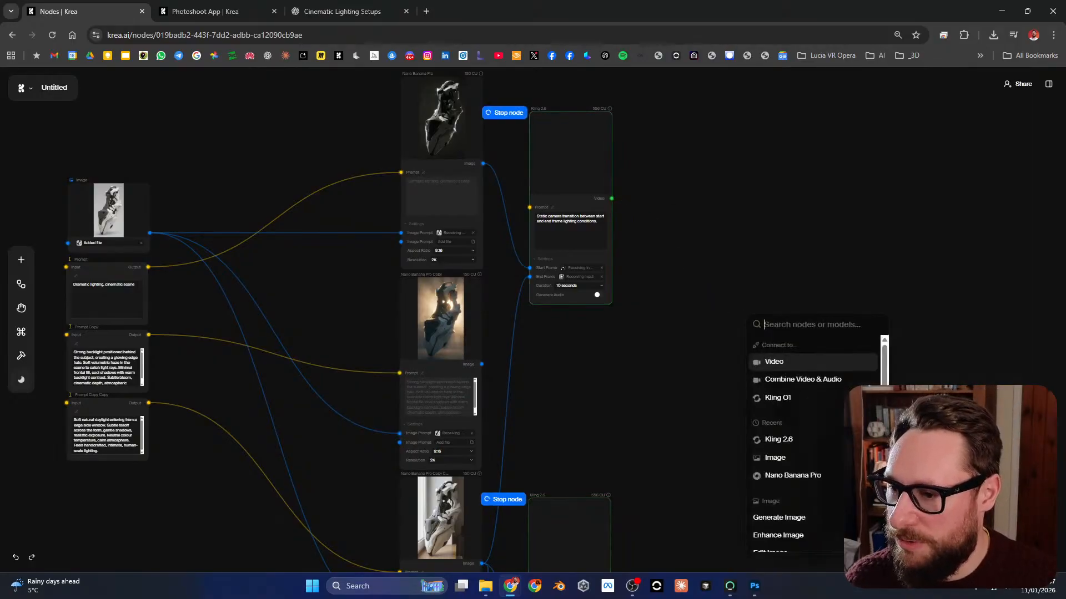
{"action": "scroll", "coordinate": [793, 427], "scroll_direction": "down", "scroll_amount": 3}
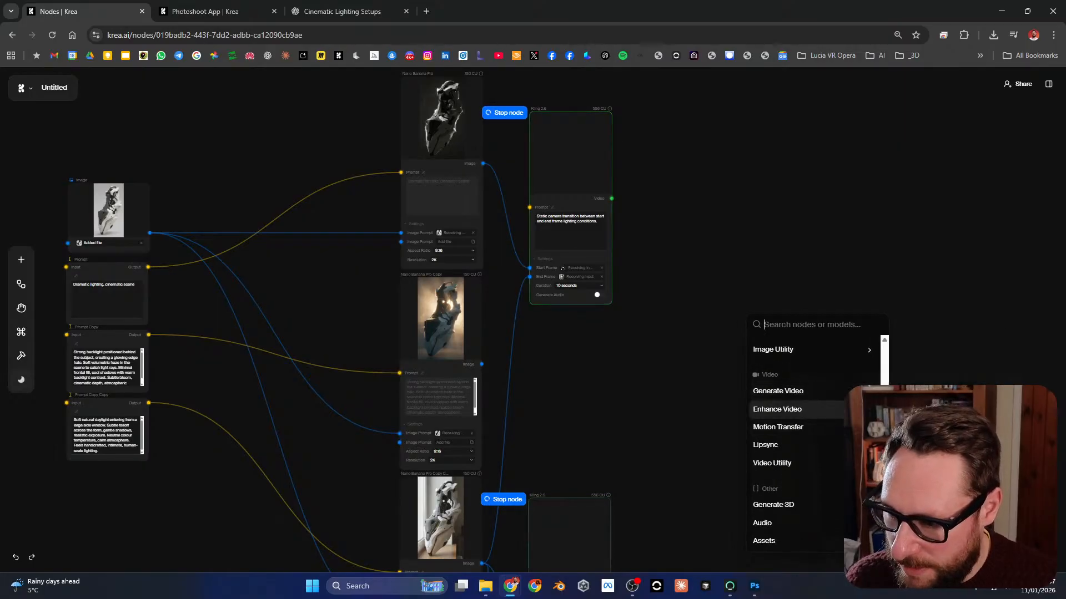
{"action": "mouse_move", "coordinate": [773, 464]}
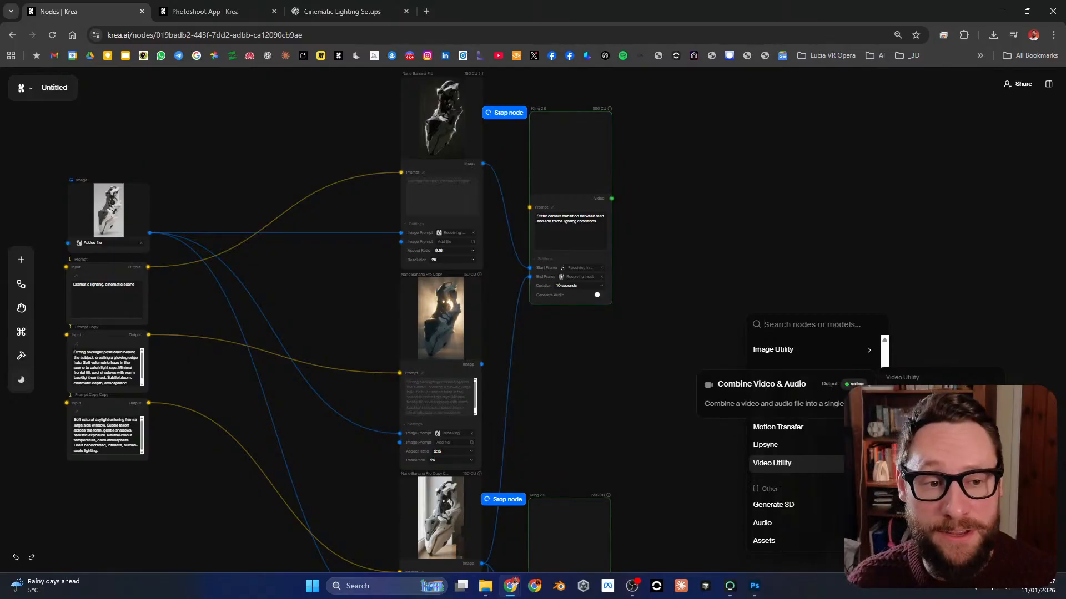
{"action": "left_click", "coordinate": [921, 394]}
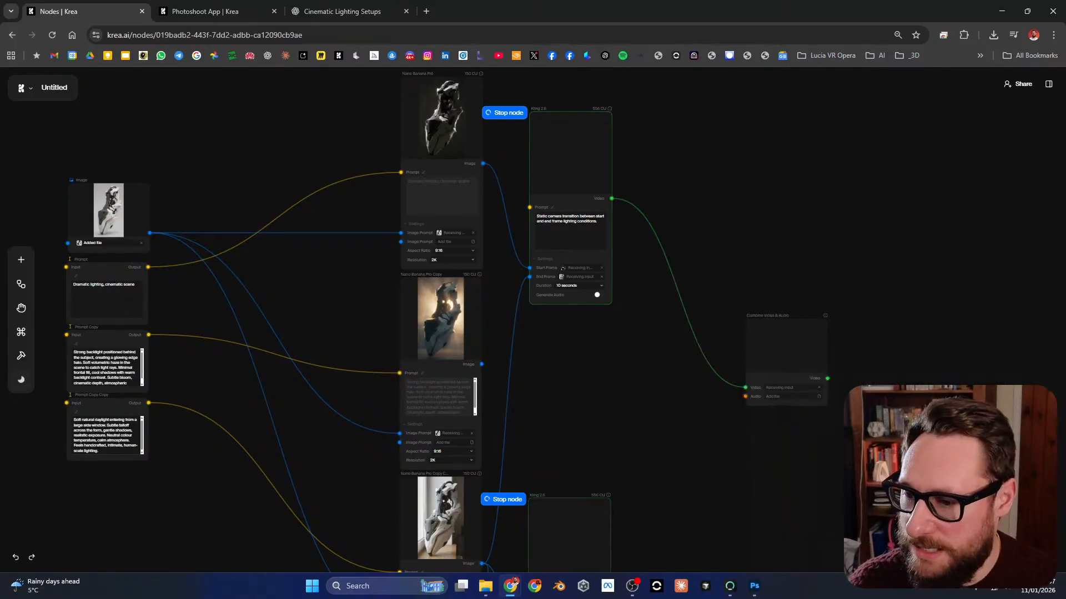
{"action": "left_click_drag", "start_coordinate": [768, 428], "coordinate": [768, 336]}
{"action": "scroll", "coordinate": [769, 336], "scroll_direction": "up", "scroll_amount": 4}
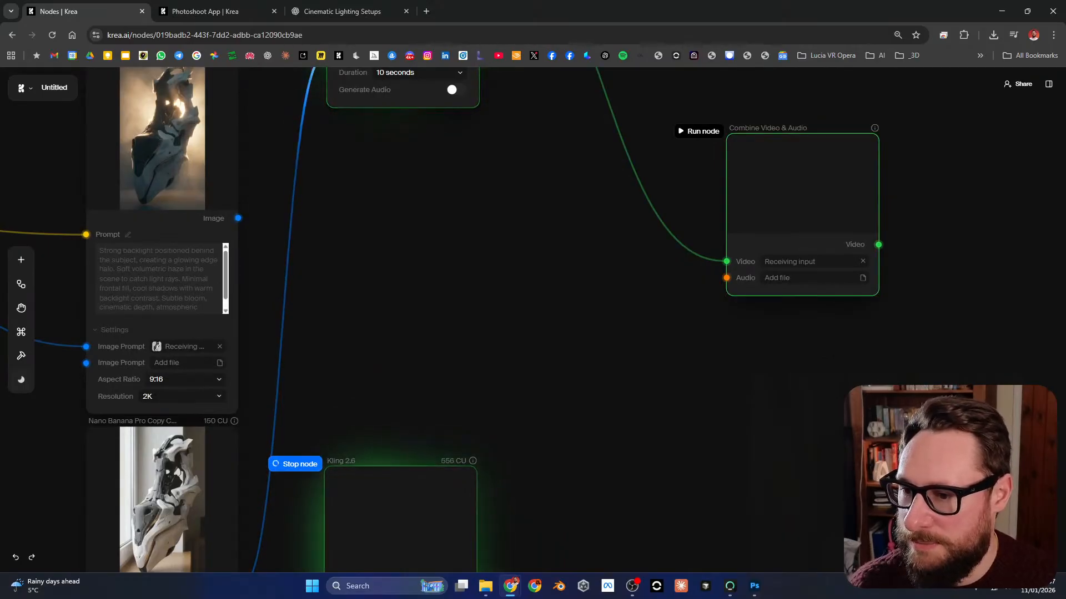
Step: Delete the Combine Video & Audio node from the workflow
{"action": "left_click_drag", "start_coordinate": [802, 186], "coordinate": [797, 208]}
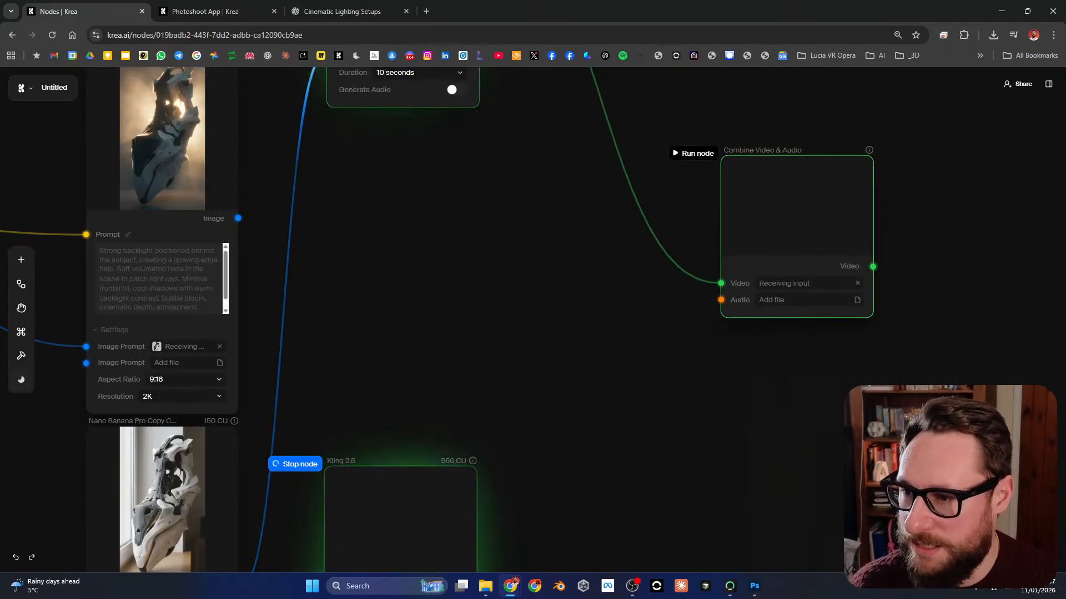
{"action": "right_click", "coordinate": [826, 224]}
{"action": "left_click", "coordinate": [848, 315]}
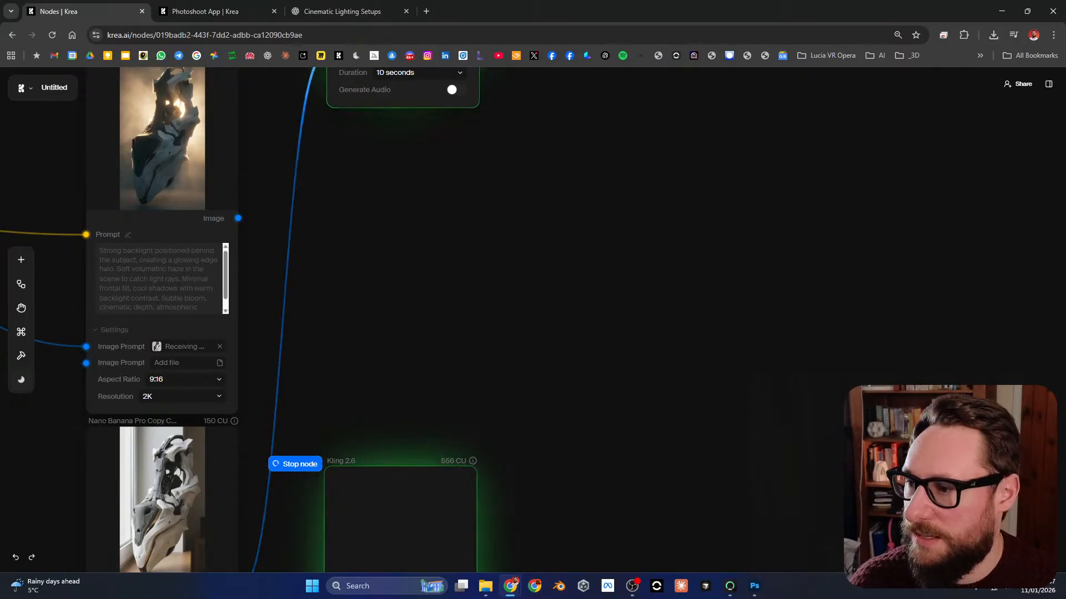
{"action": "scroll", "coordinate": [586, 320], "scroll_direction": "down", "scroll_amount": 8}
{"action": "left_click_drag", "start_coordinate": [592, 263], "coordinate": [568, 308]}
{"action": "scroll", "coordinate": [566, 294], "scroll_direction": "up", "scroll_amount": 2}
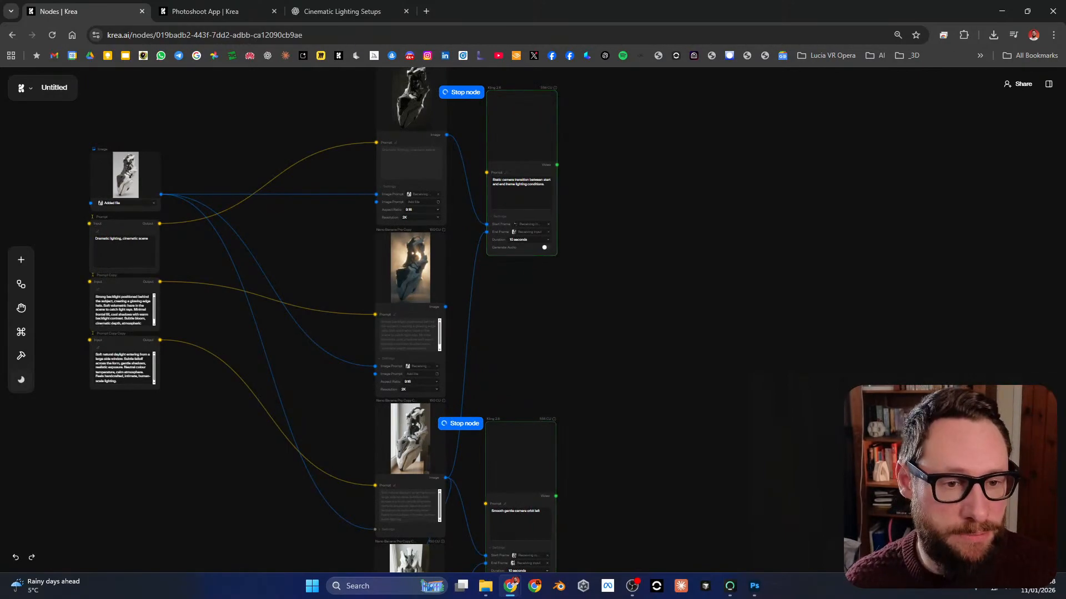
{"action": "left_click_drag", "start_coordinate": [655, 311], "coordinate": [682, 330]}
{"action": "scroll", "coordinate": [315, 182], "scroll_direction": "up", "scroll_amount": 3}
{"action": "left_click_drag", "start_coordinate": [314, 182], "coordinate": [373, 249]}
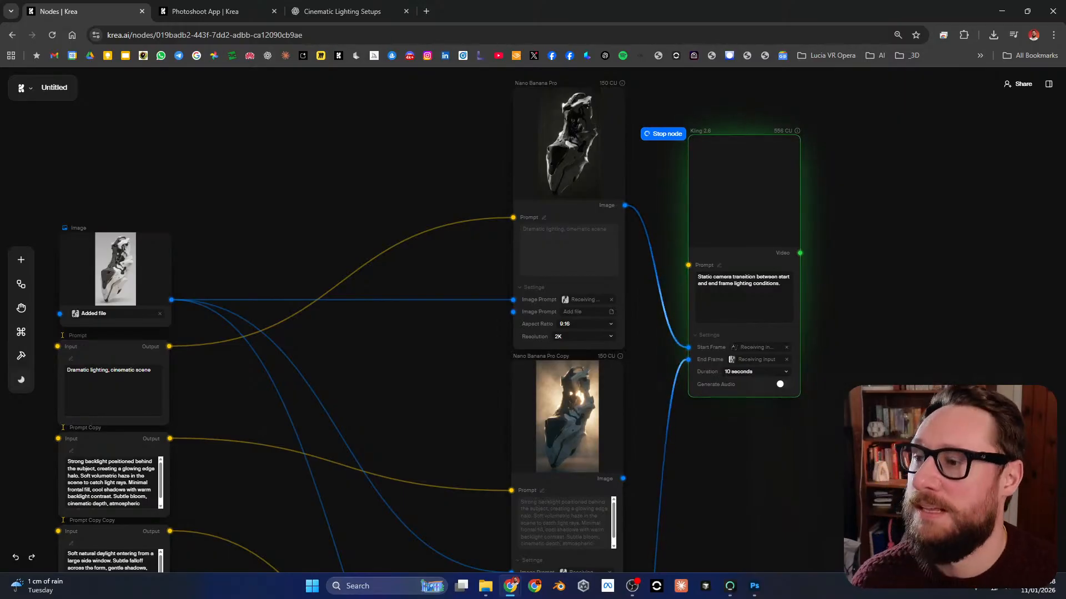
{"action": "left_click_drag", "start_coordinate": [352, 544], "coordinate": [358, 491]}
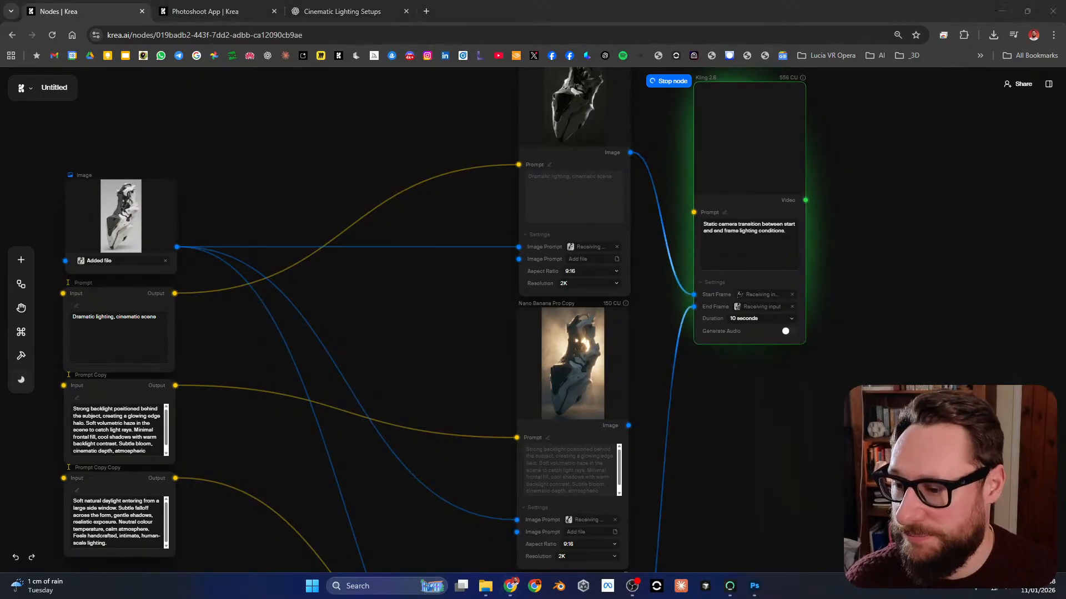
Step: Play the newest "Smooth gentle camera orbit left" Kling 2.6 video at full-screen size and close the viewer
{"action": "left_click_drag", "start_coordinate": [794, 530], "coordinate": [712, 114]}
{"action": "scroll", "coordinate": [710, 275], "scroll_direction": "up", "scroll_amount": 4}
{"action": "scroll", "coordinate": [704, 278], "scroll_direction": "up", "scroll_amount": 2}
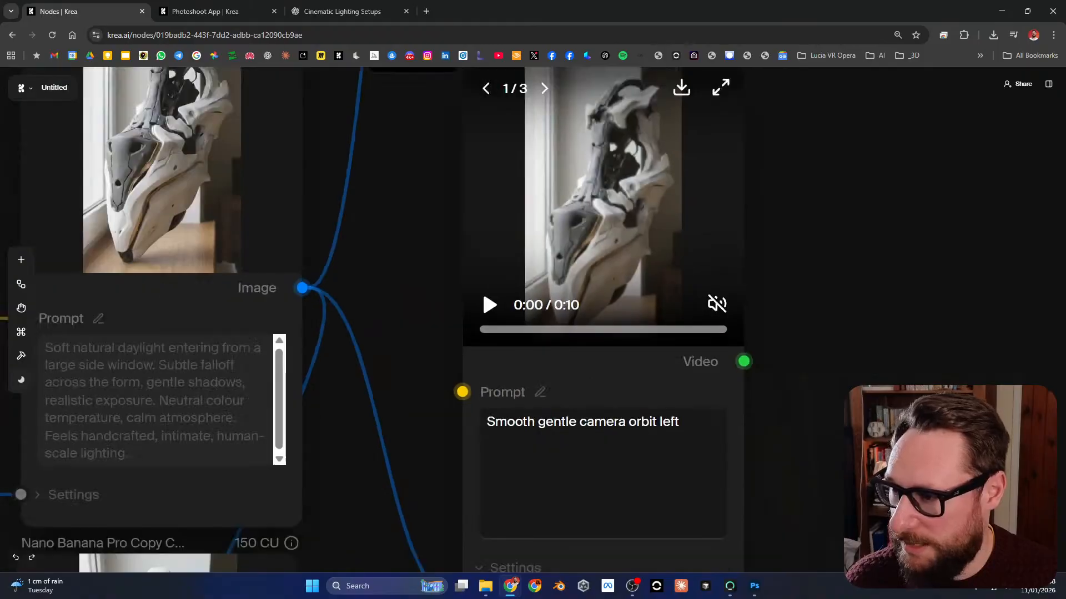
{"action": "scroll", "coordinate": [705, 278], "scroll_direction": "down", "scroll_amount": 1}
{"action": "left_click_drag", "start_coordinate": [704, 278], "coordinate": [682, 395]}
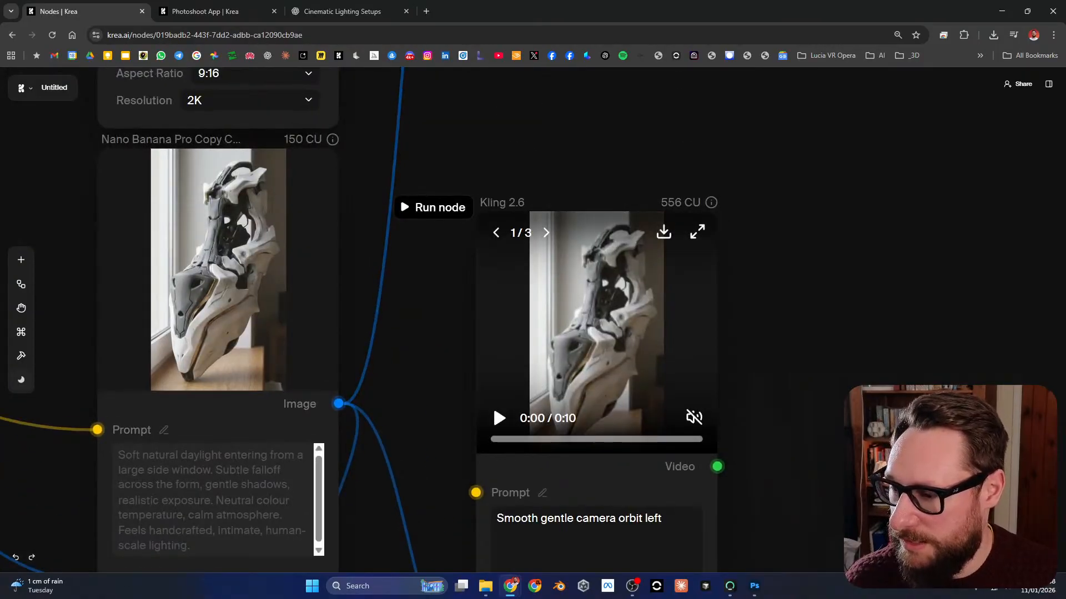
{"action": "left_click", "coordinate": [698, 232]}
{"action": "left_click", "coordinate": [597, 459]}
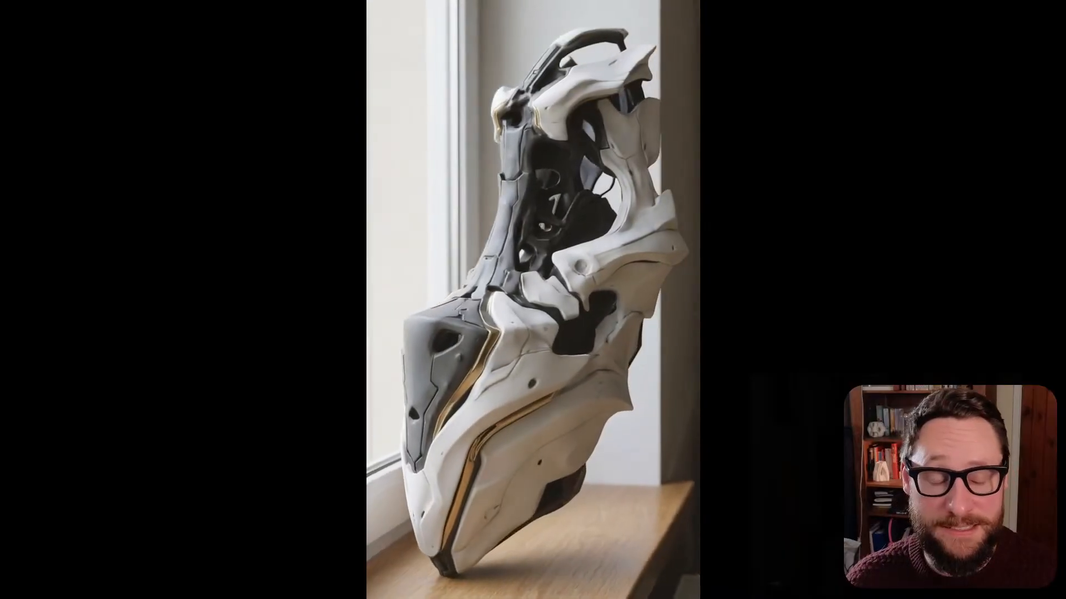
{"action": "key", "text": "Escape"}
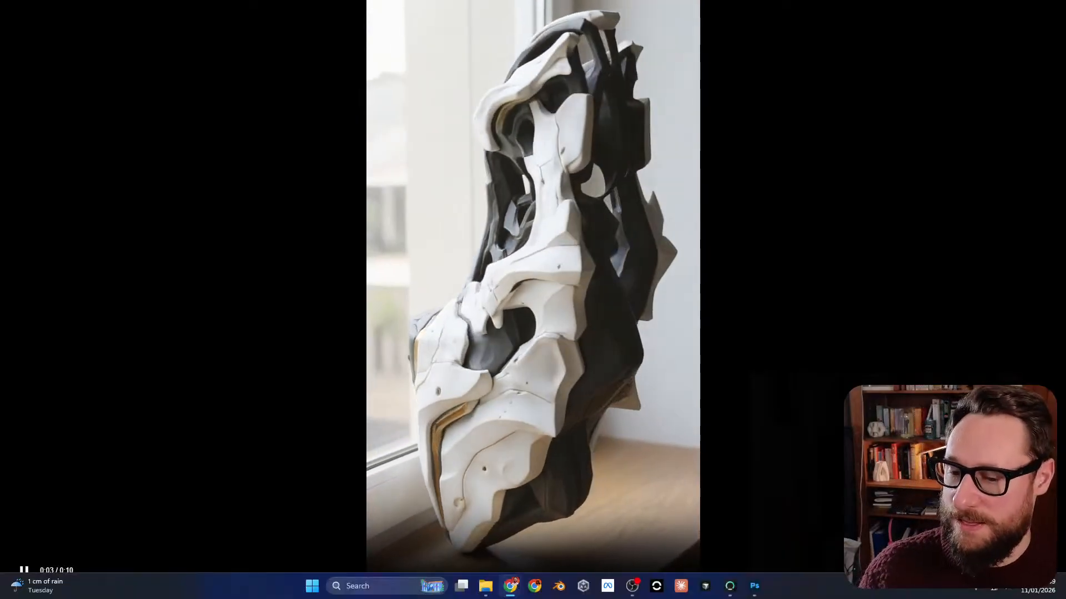
{"action": "key", "text": "Escape"}
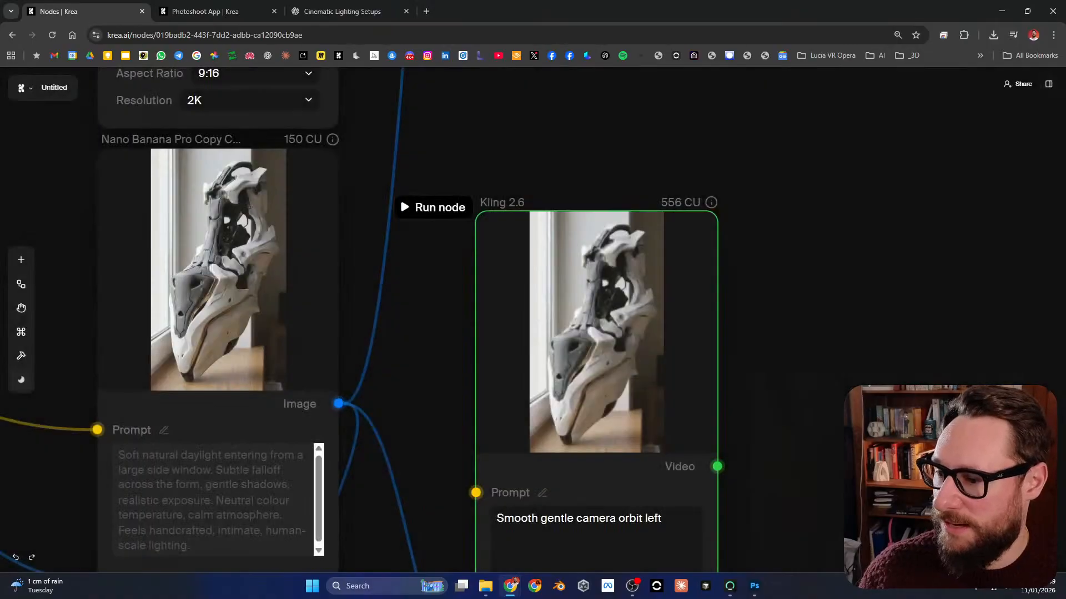
Step: Set the duration of the camera-orbit Kling 2.6 node to 5 seconds
{"action": "scroll", "coordinate": [533, 311], "scroll_direction": "down", "scroll_amount": 1}
{"action": "scroll", "coordinate": [400, 168], "scroll_direction": "down", "scroll_amount": 4}
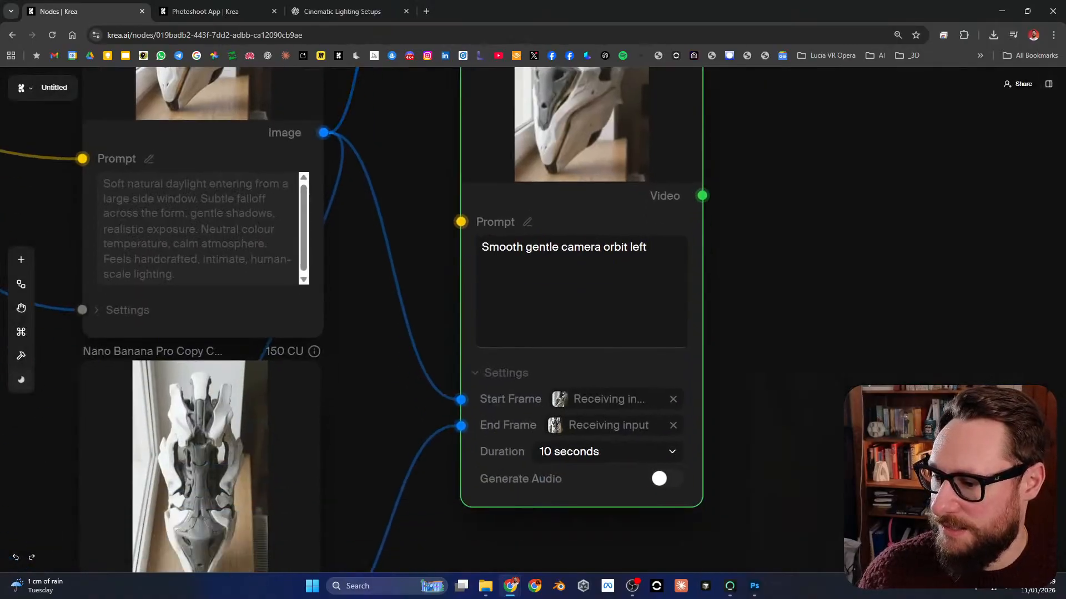
{"action": "left_click", "coordinate": [610, 451]}
{"action": "left_click", "coordinate": [571, 475]}
{"action": "scroll", "coordinate": [335, 555], "scroll_direction": "up", "scroll_amount": 3}
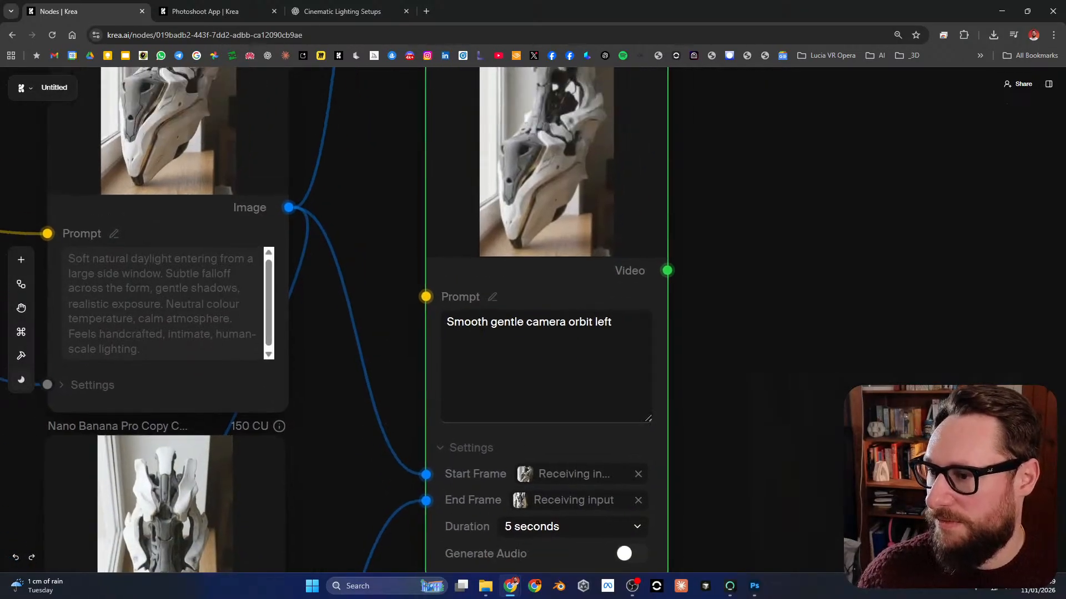
{"action": "left_click", "coordinate": [396, 102]}
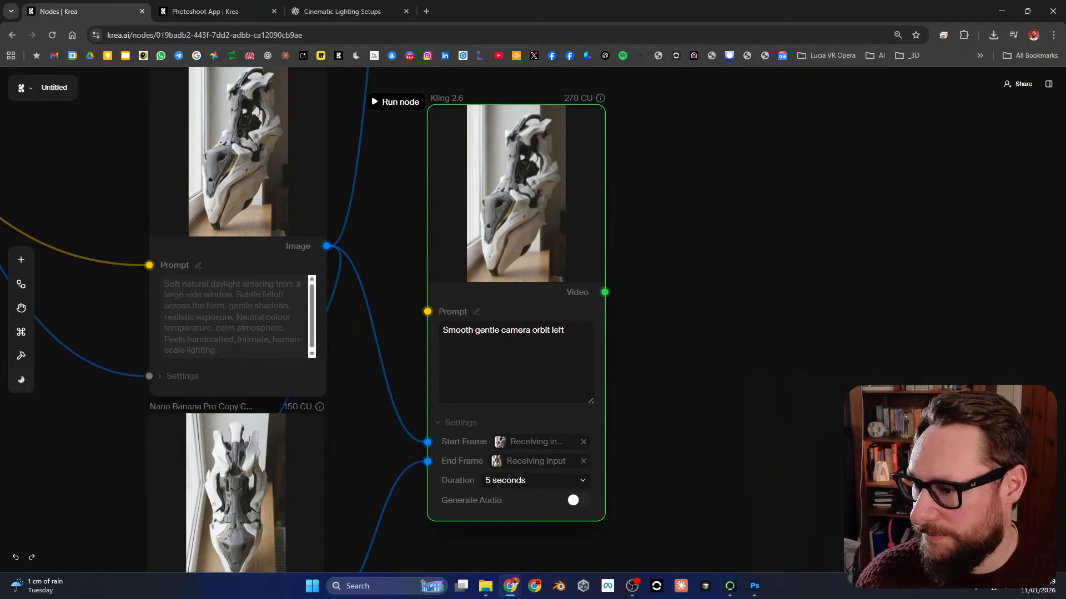
Step: Change the prompt of the camera-orbit Kling 2.6 node to "Smooth gentle camera movement"
{"action": "left_click_drag", "start_coordinate": [534, 346], "coordinate": [592, 343]}
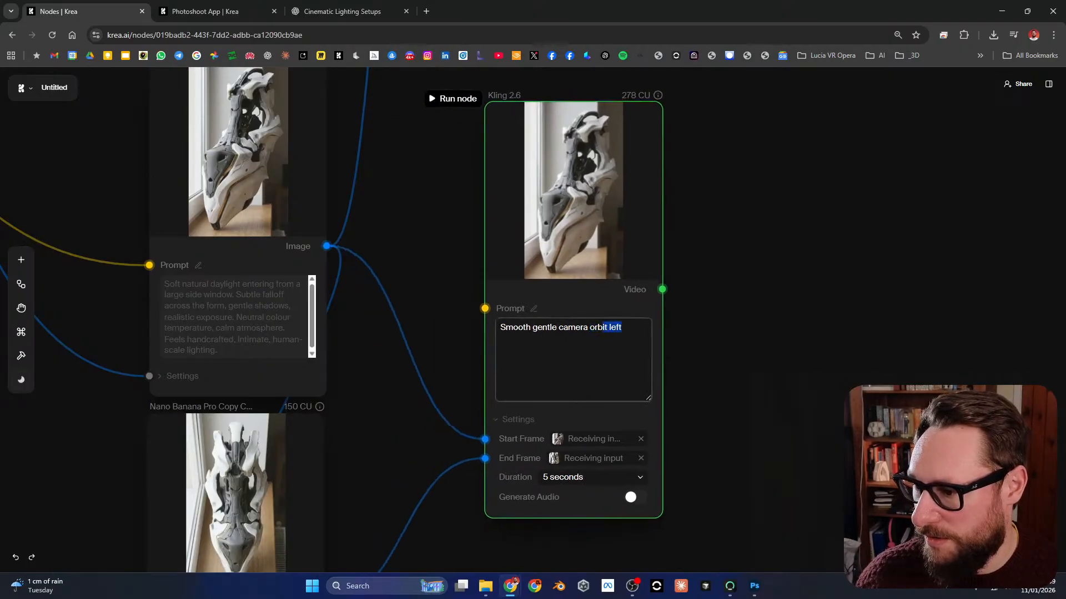
{"action": "left_click_drag", "start_coordinate": [559, 437], "coordinate": [535, 436]}
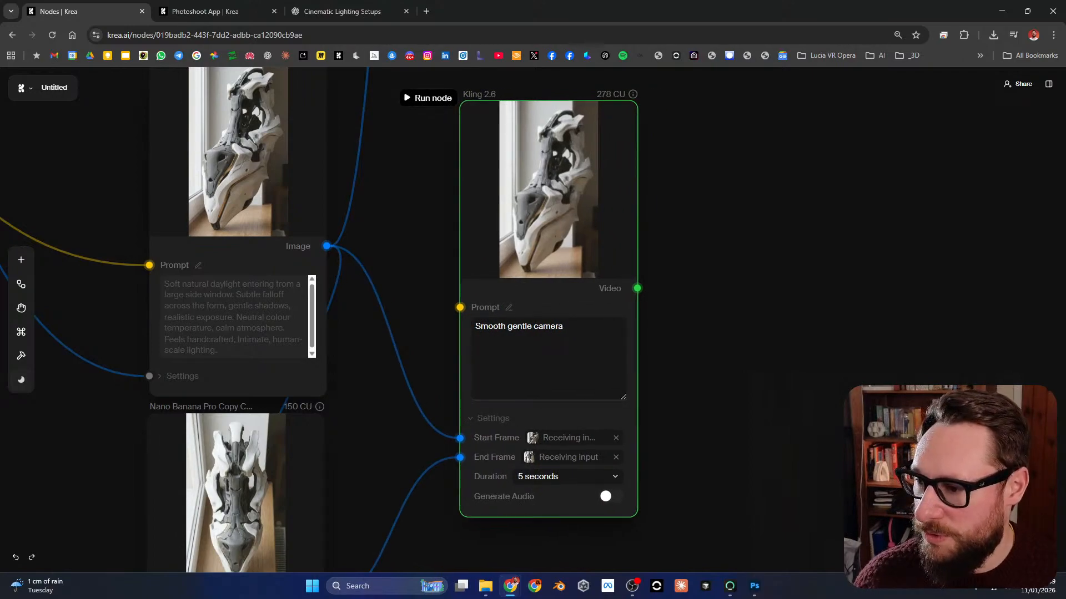
{"action": "left_click", "coordinate": [564, 326]}
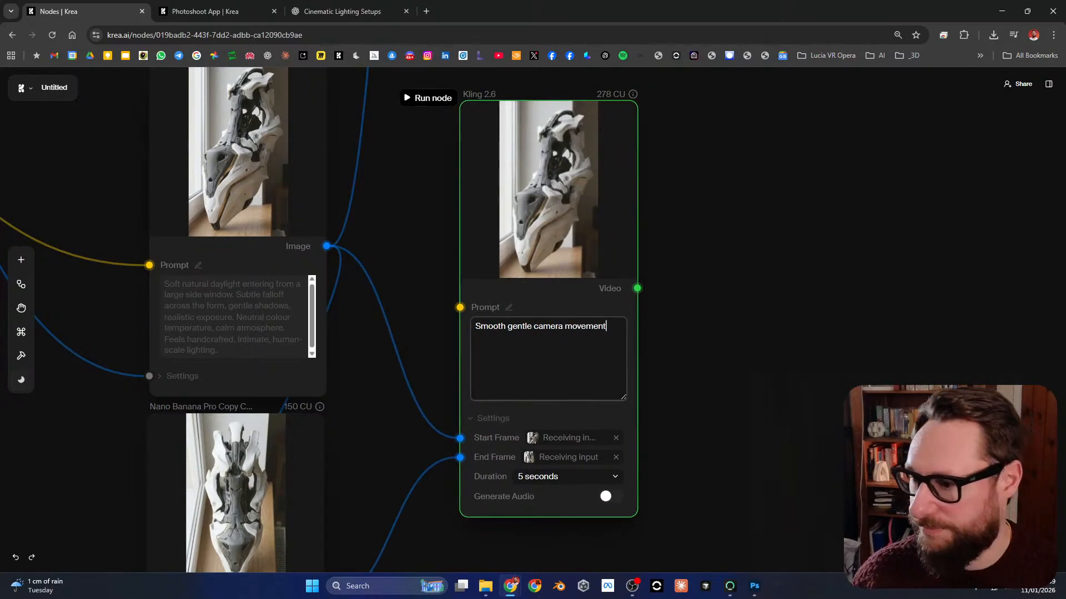
Step: Set the "Smooth gentle camera movement" Kling 2.6 node's duration to 10 seconds and run it
{"action": "left_click", "coordinate": [566, 476]}
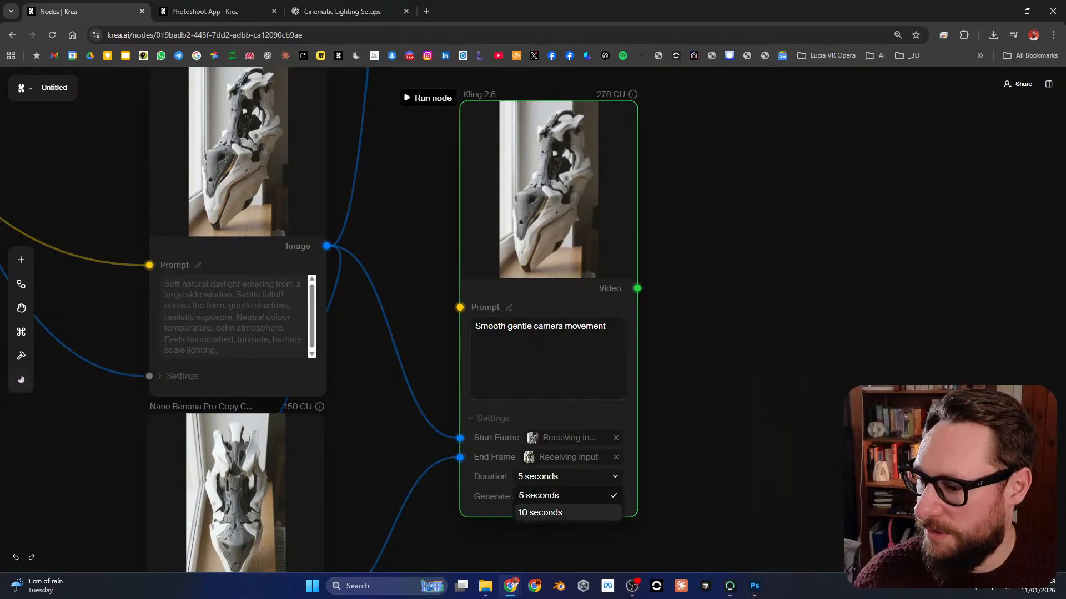
{"action": "left_click", "coordinate": [541, 509]}
{"action": "left_click", "coordinate": [429, 99]}
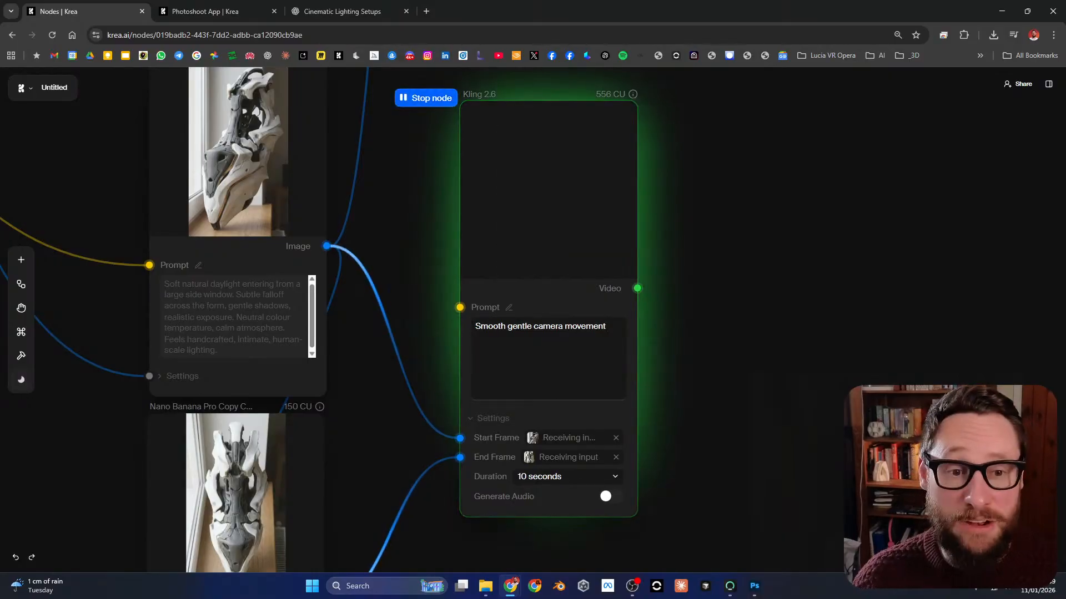
Step: Play the newly generated static-camera lighting transition video from the upper Kling 2.6 node at full-screen size and close the viewer
{"action": "left_click_drag", "start_coordinate": [411, 167], "coordinate": [415, 172]}
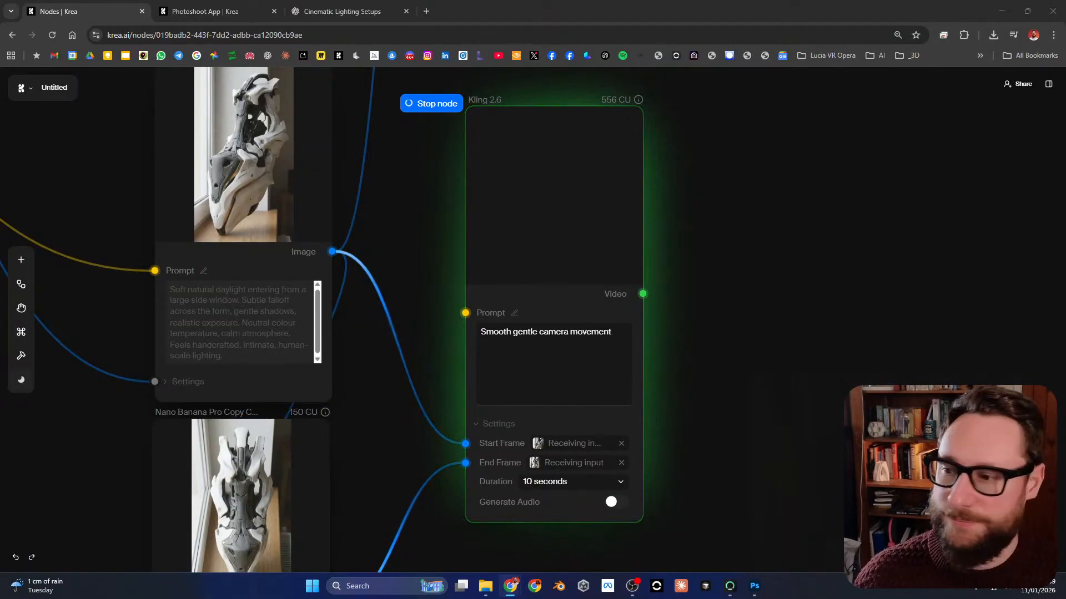
{"action": "left_click_drag", "start_coordinate": [722, 249], "coordinate": [681, 405]}
{"action": "left_click_drag", "start_coordinate": [627, 122], "coordinate": [602, 502]}
{"action": "scroll", "coordinate": [602, 283], "scroll_direction": "down", "scroll_amount": 3}
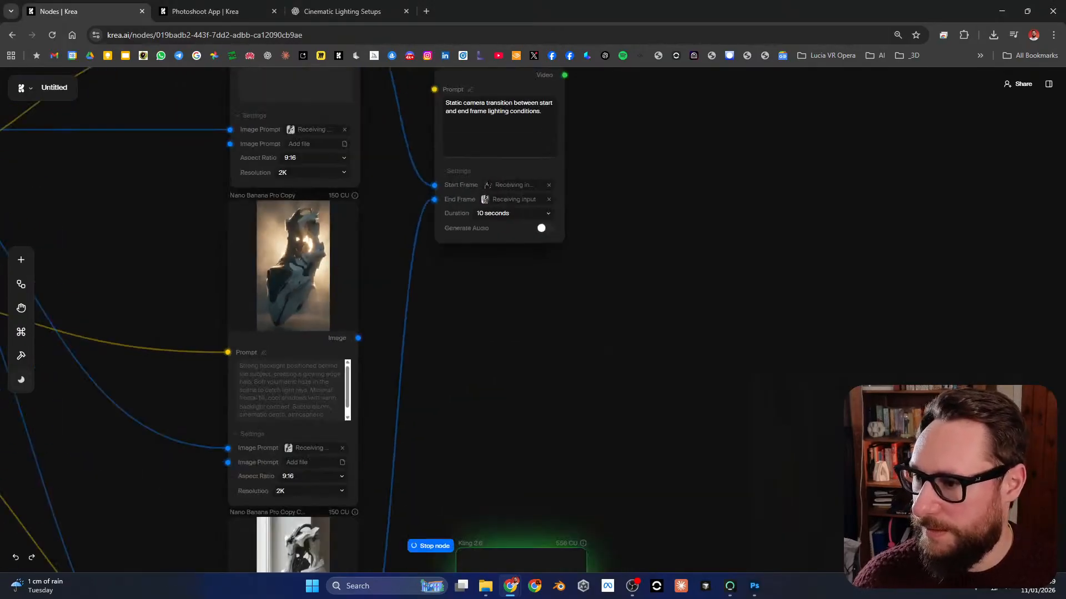
{"action": "left_click_drag", "start_coordinate": [603, 222], "coordinate": [632, 444]}
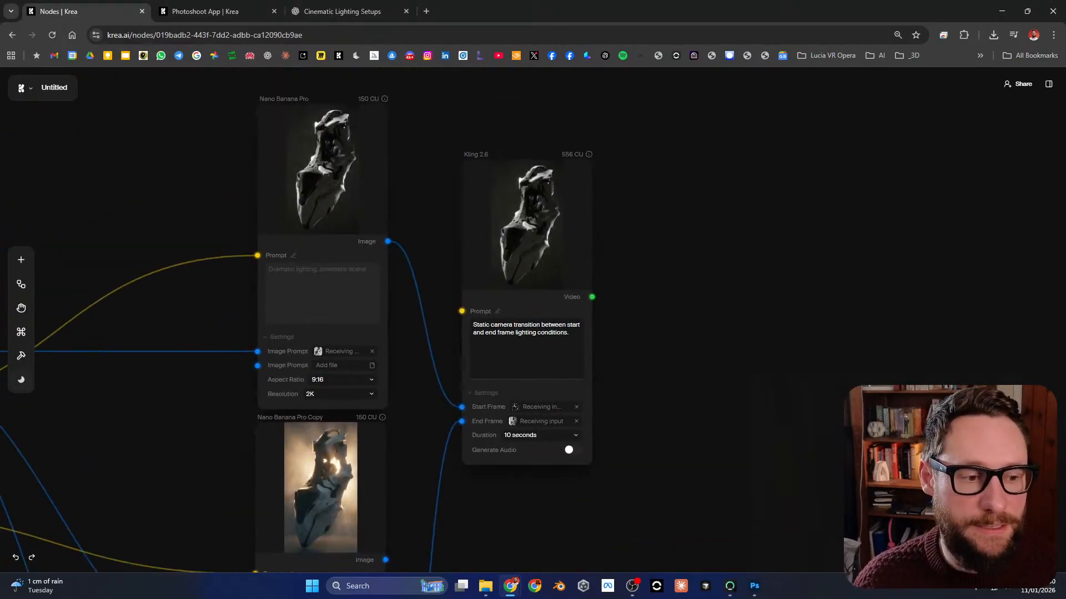
{"action": "left_click_drag", "start_coordinate": [655, 278], "coordinate": [687, 288]}
{"action": "mouse_move", "coordinate": [560, 239]}
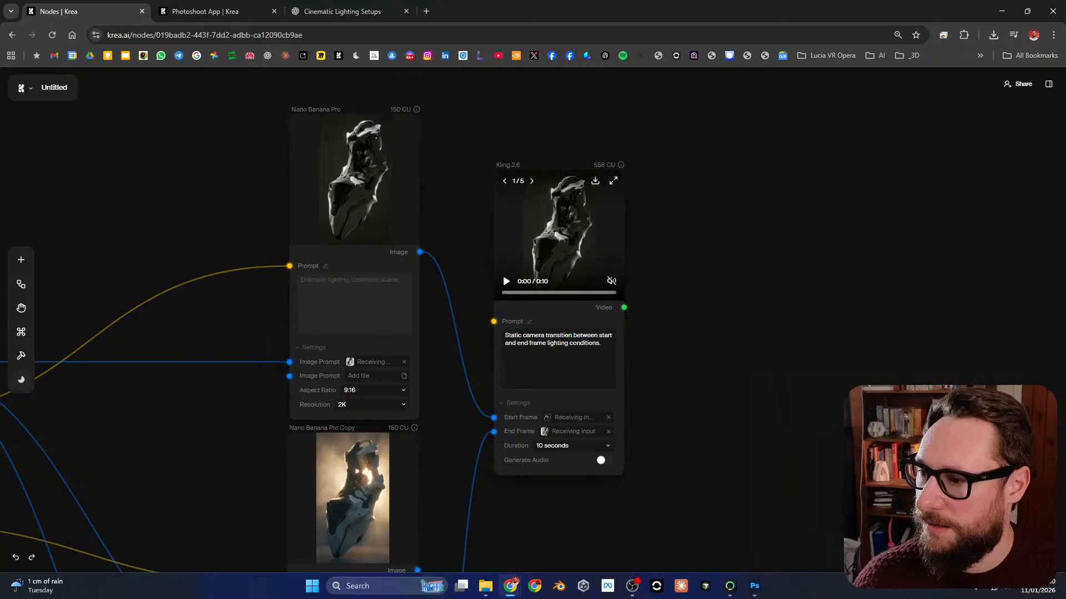
{"action": "scroll", "coordinate": [567, 192], "scroll_direction": "up", "scroll_amount": 10}
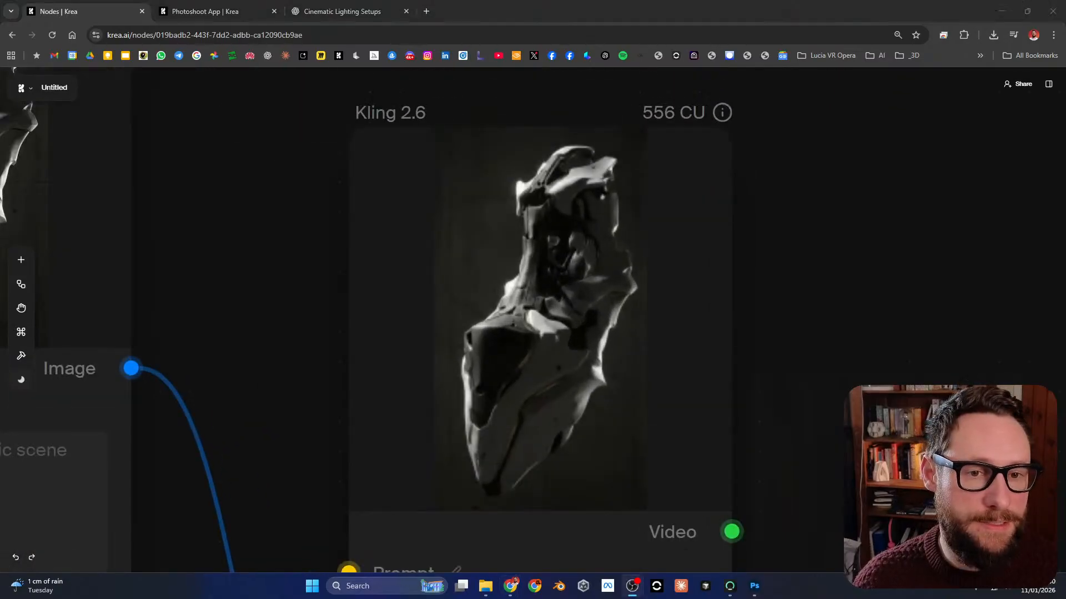
{"action": "left_click", "coordinate": [700, 159]}
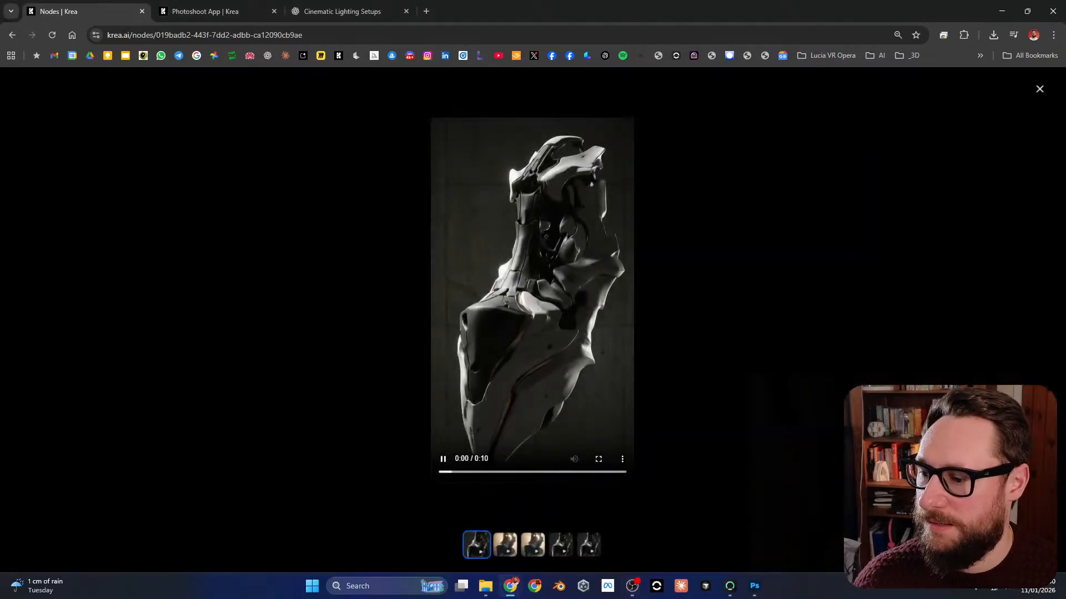
{"action": "left_click", "coordinate": [598, 458]}
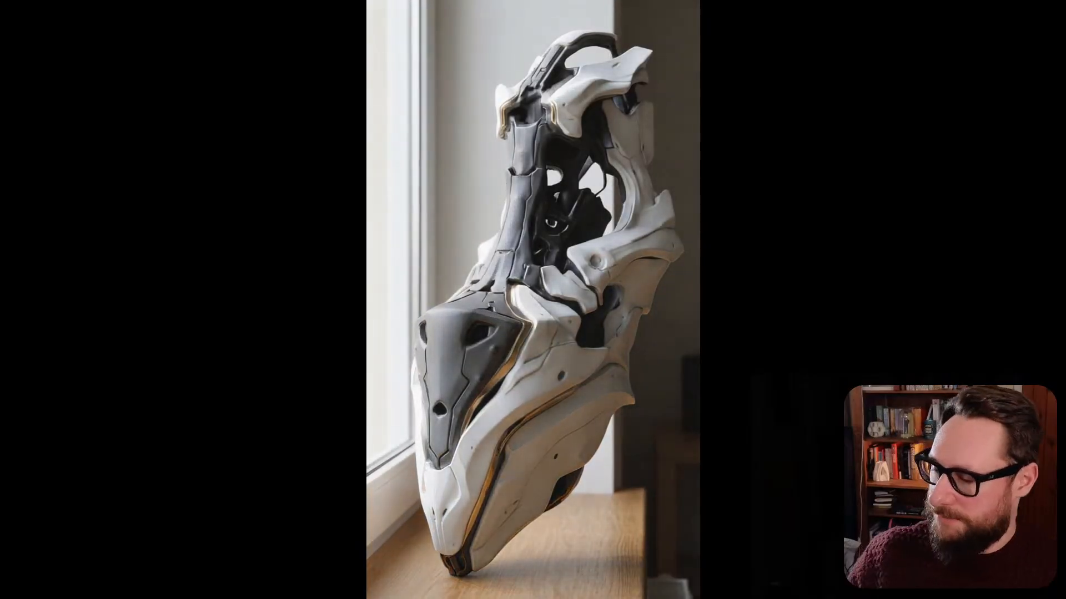
{"action": "key", "text": "Escape"}
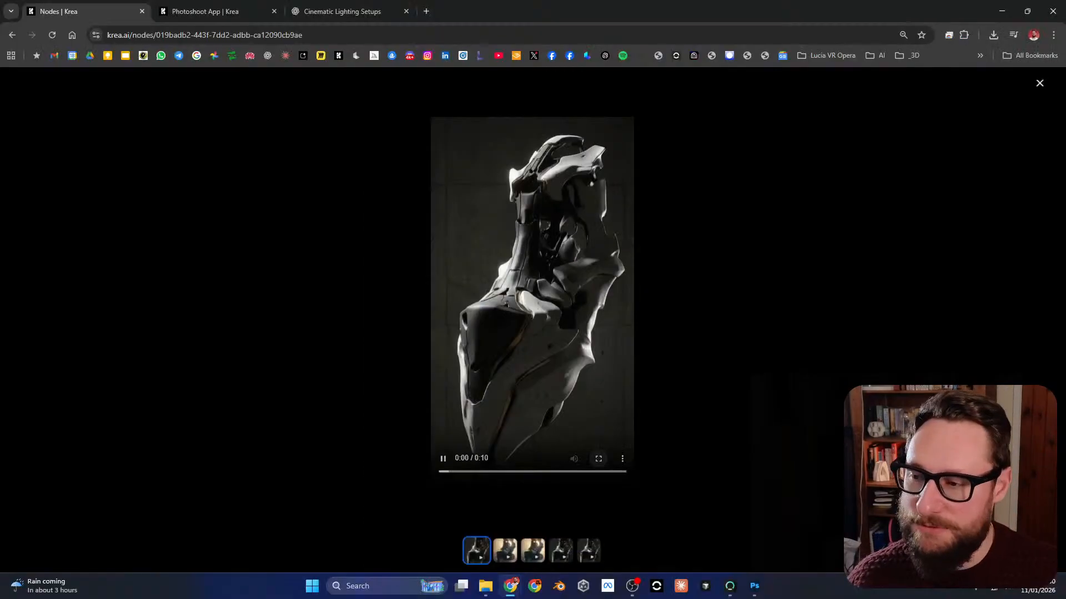
{"action": "key", "text": "Escape"}
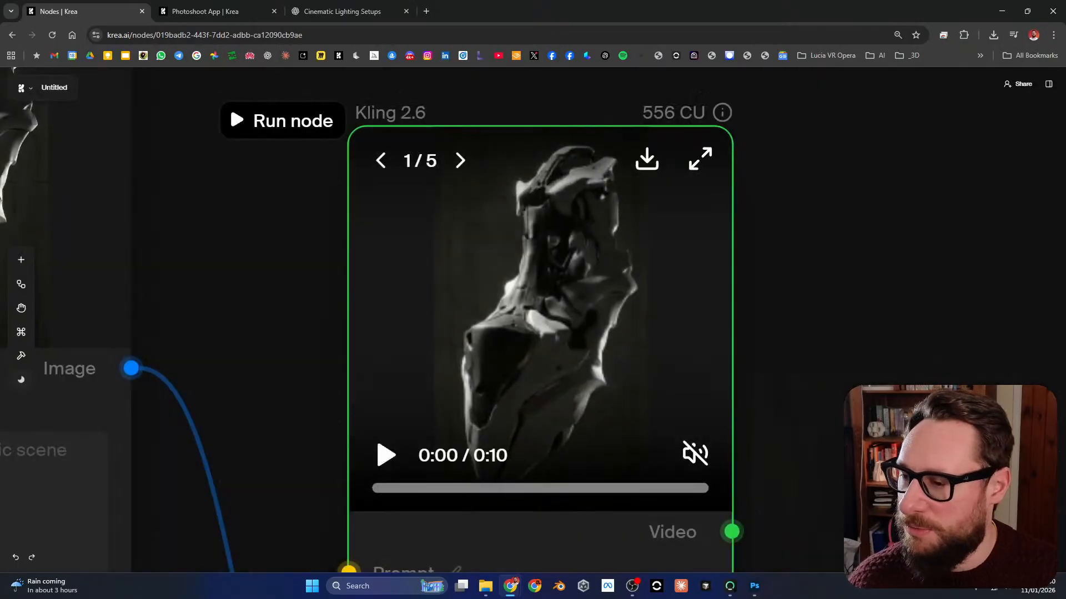
{"action": "scroll", "coordinate": [701, 259], "scroll_direction": "down", "scroll_amount": 7}
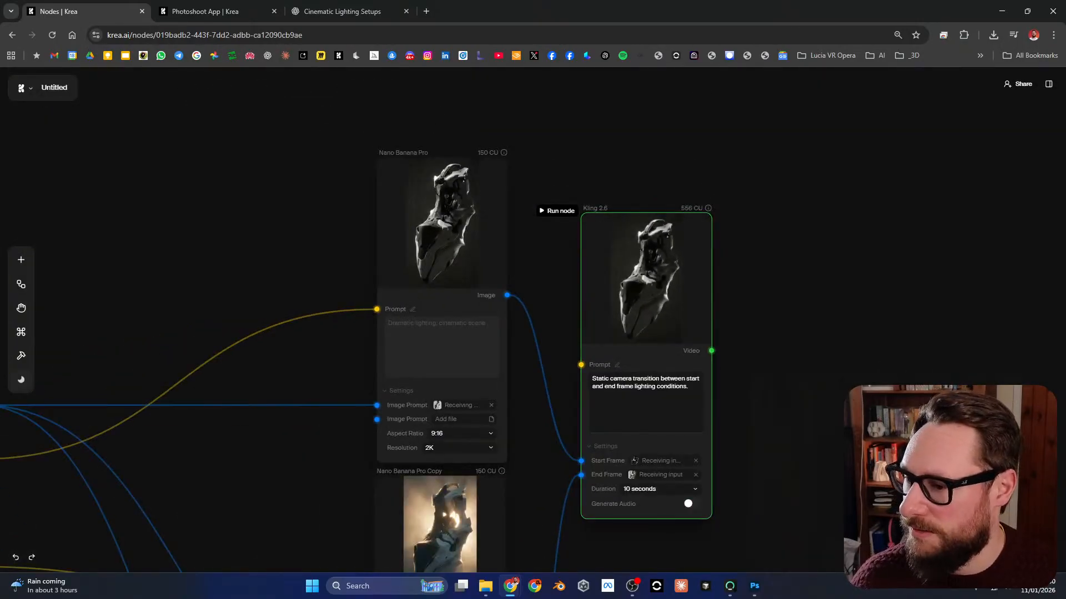
{"action": "left_click_drag", "start_coordinate": [738, 278], "coordinate": [869, 212]}
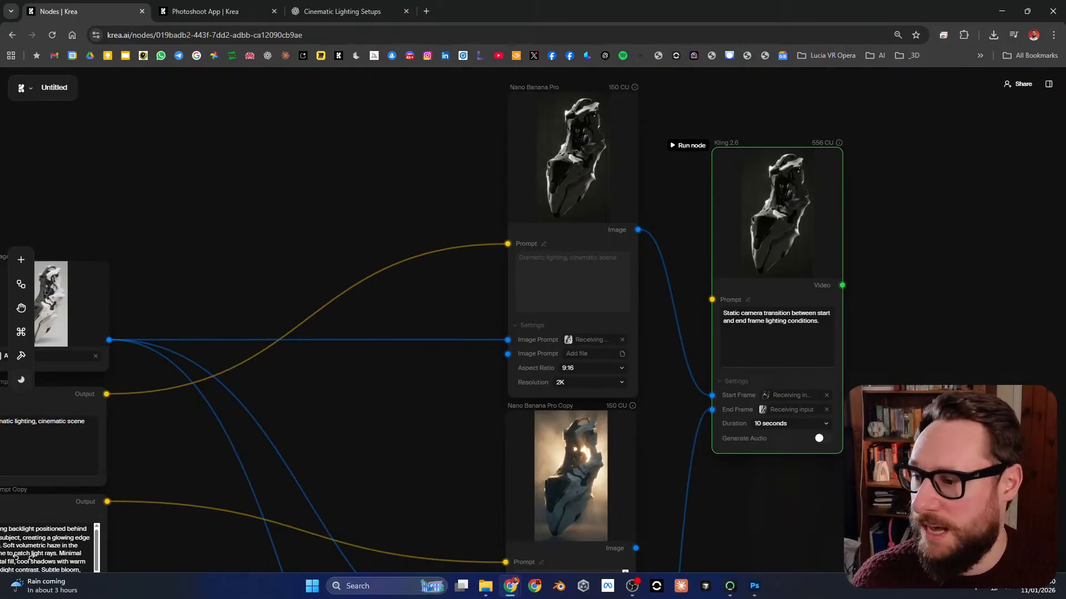
Step: Connect the image output of the backlit Nano Banana Pro Copy node to the End Frame input of the static-camera Kling 2.6 node
{"action": "left_click_drag", "start_coordinate": [388, 200], "coordinate": [476, 207]}
{"action": "left_click_drag", "start_coordinate": [500, 433], "coordinate": [446, 187]}
{"action": "left_click_drag", "start_coordinate": [499, 455], "coordinate": [429, 156]}
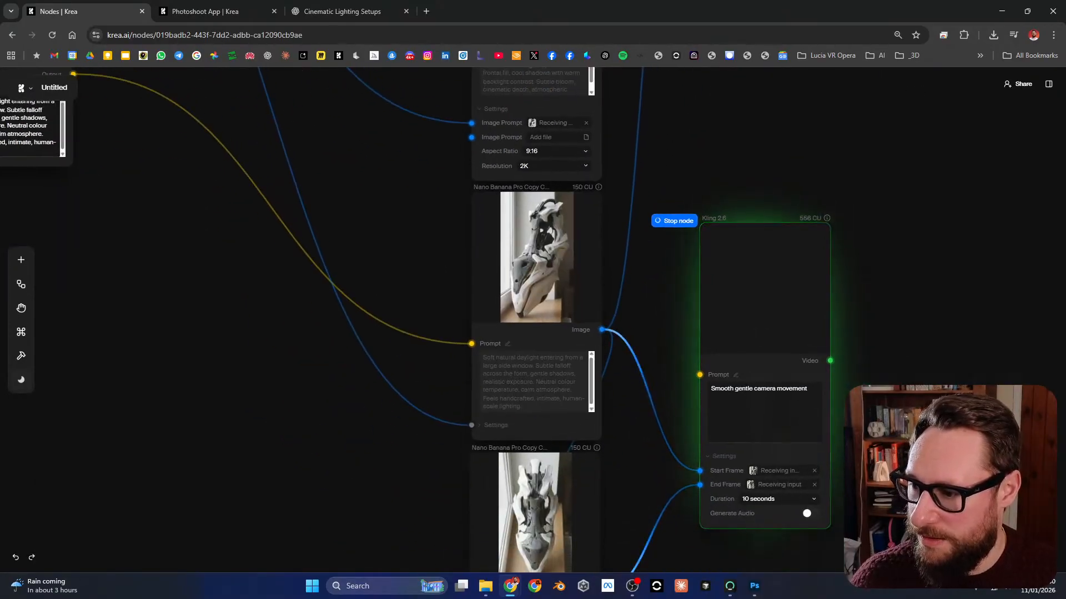
{"action": "left_click_drag", "start_coordinate": [477, 422], "coordinate": [475, 447]}
{"action": "left_click_drag", "start_coordinate": [488, 128], "coordinate": [429, 453]}
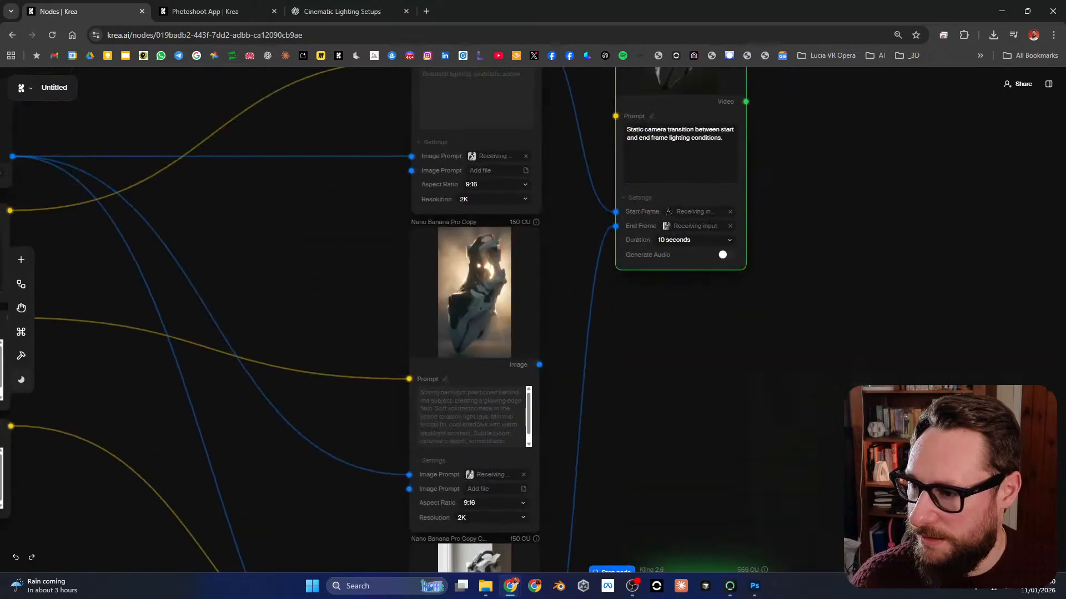
{"action": "left_click_drag", "start_coordinate": [461, 222], "coordinate": [627, 249]}
{"action": "scroll", "coordinate": [609, 98], "scroll_direction": "down", "scroll_amount": 4}
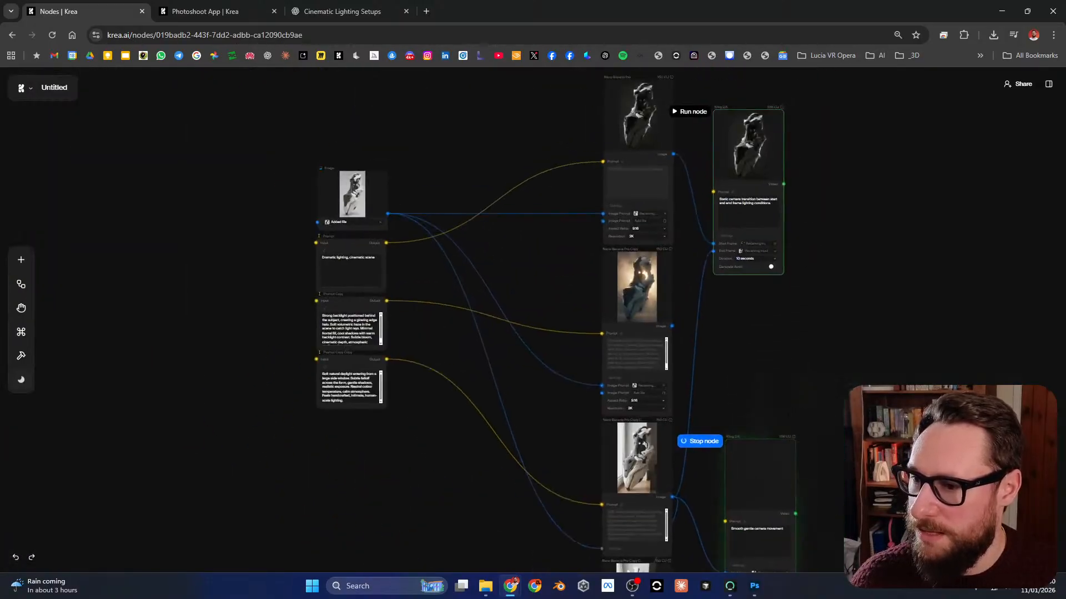
{"action": "left_click_drag", "start_coordinate": [682, 279], "coordinate": [625, 341]}
{"action": "scroll", "coordinate": [625, 341], "scroll_direction": "up", "scroll_amount": 3}
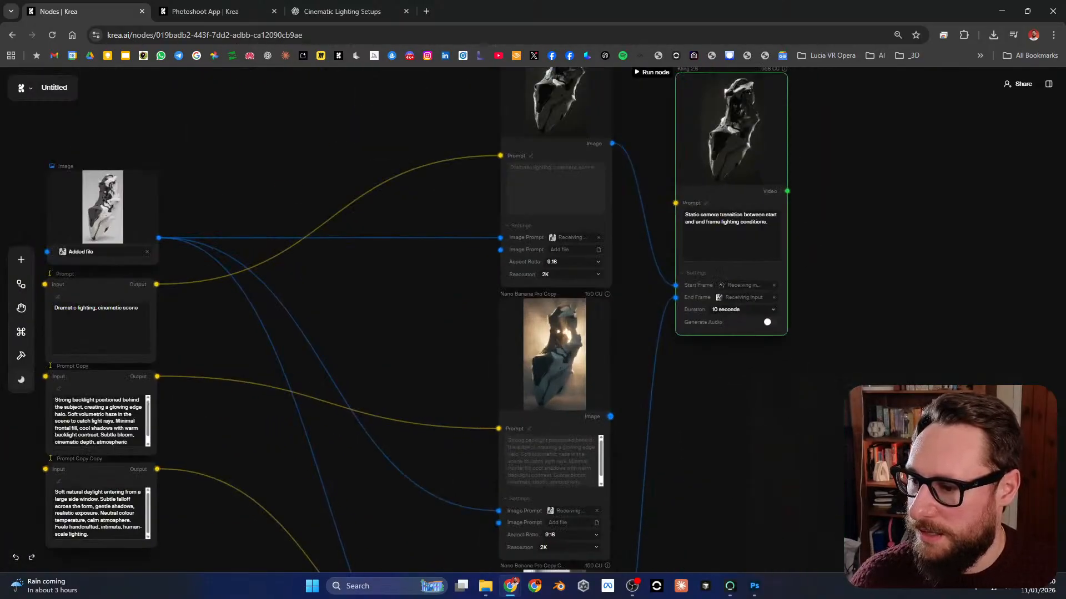
{"action": "left_click_drag", "start_coordinate": [610, 417], "coordinate": [653, 351]}
{"action": "left_click_drag", "start_coordinate": [675, 286], "coordinate": [753, 392]}
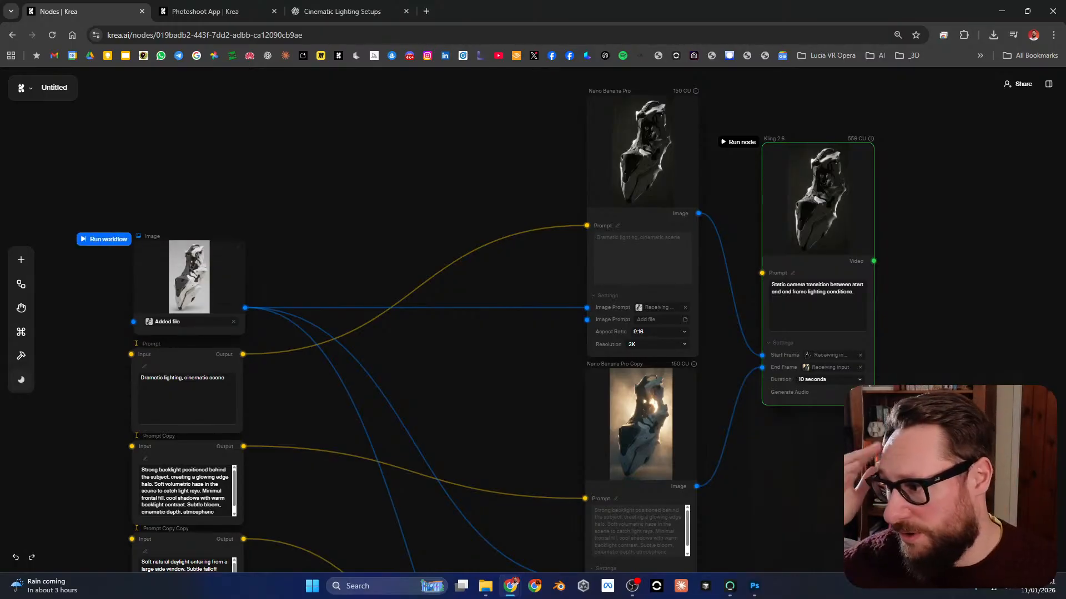
Step: Replace the file in the reference Image node with an uploaded picture of the white, black and gold sculpture
{"action": "left_click", "coordinate": [234, 322]}
{"action": "left_click", "coordinate": [233, 322]}
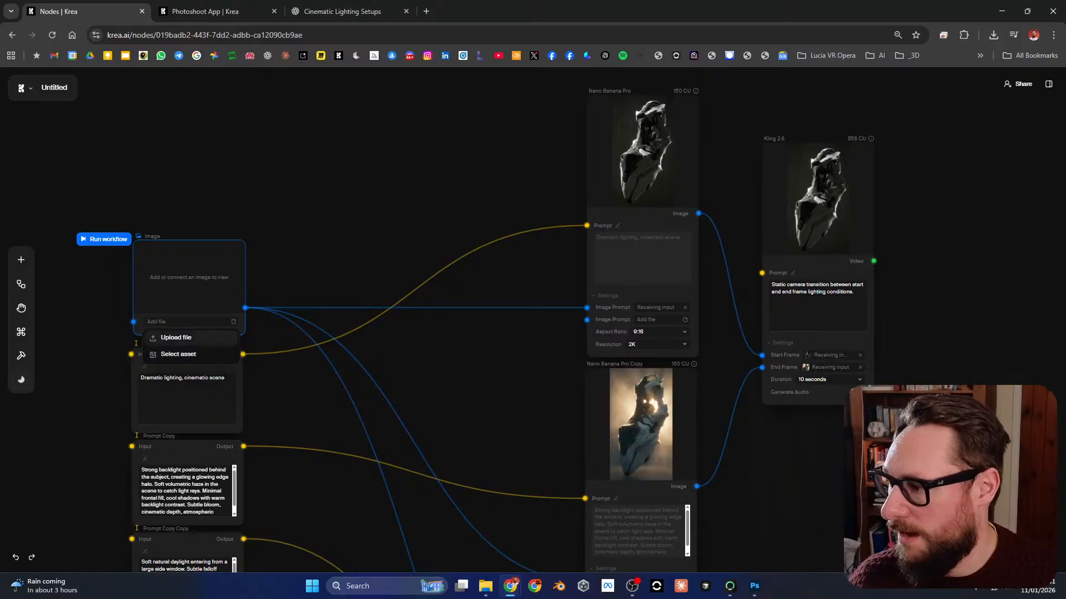
{"action": "left_click", "coordinate": [176, 338]}
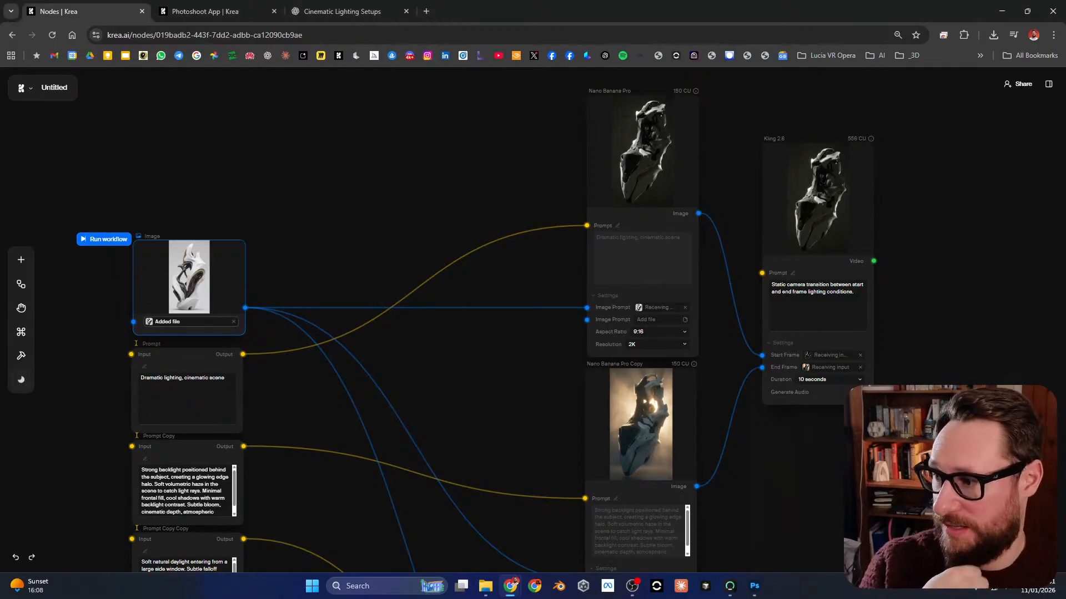
Step: Inspect the new sculpture reference image at full-screen size and close the viewer
{"action": "left_click", "coordinate": [236, 248]}
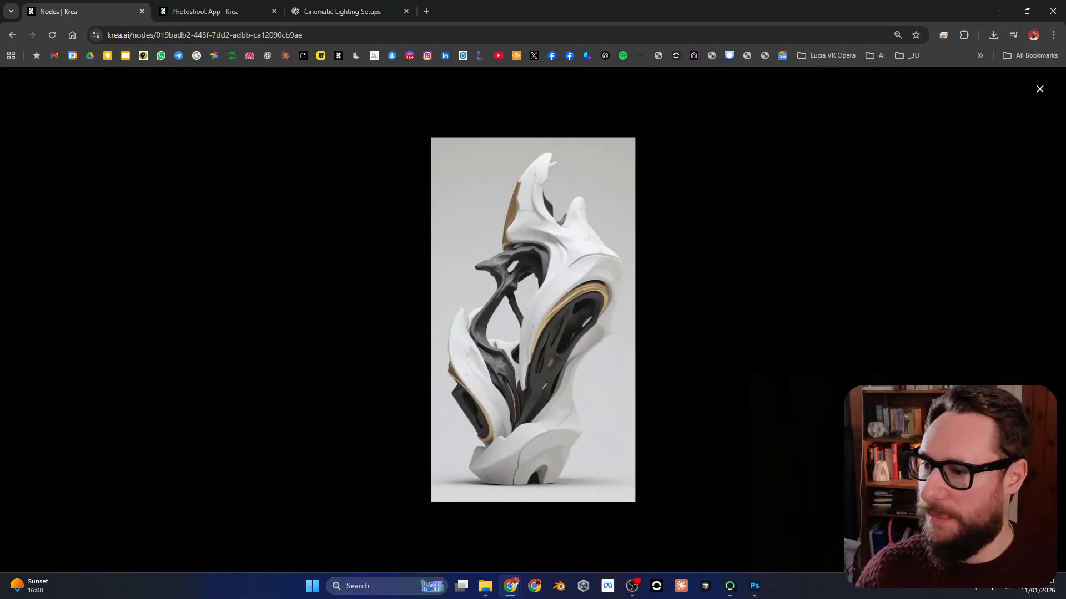
{"action": "scroll", "coordinate": [533, 321], "scroll_direction": "up", "scroll_amount": 3}
{"action": "scroll", "coordinate": [532, 320], "scroll_direction": "down", "scroll_amount": 5}
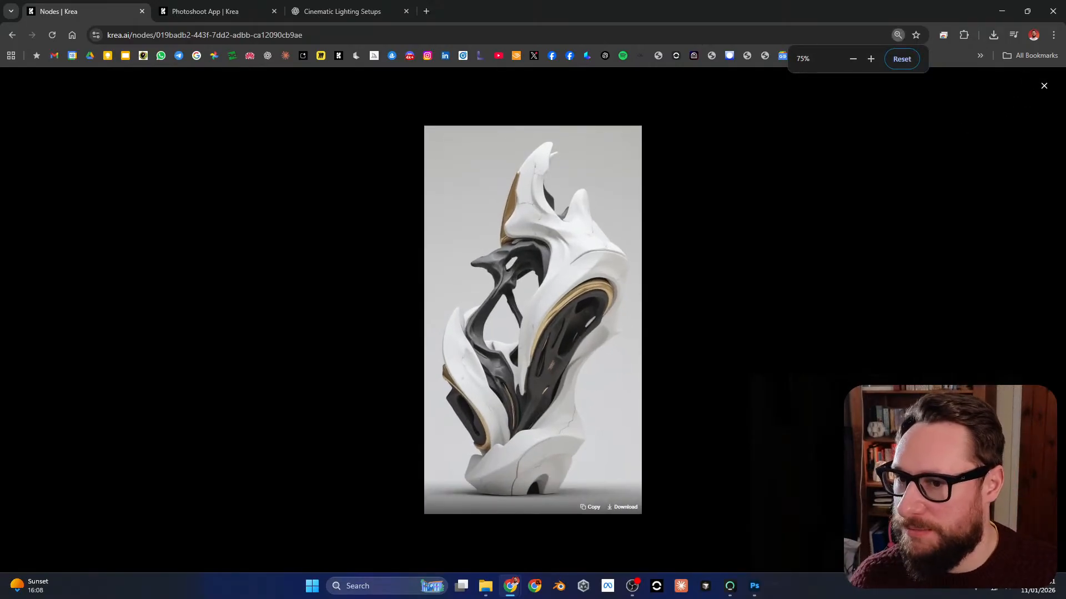
{"action": "scroll", "coordinate": [533, 320], "scroll_direction": "up", "scroll_amount": 2}
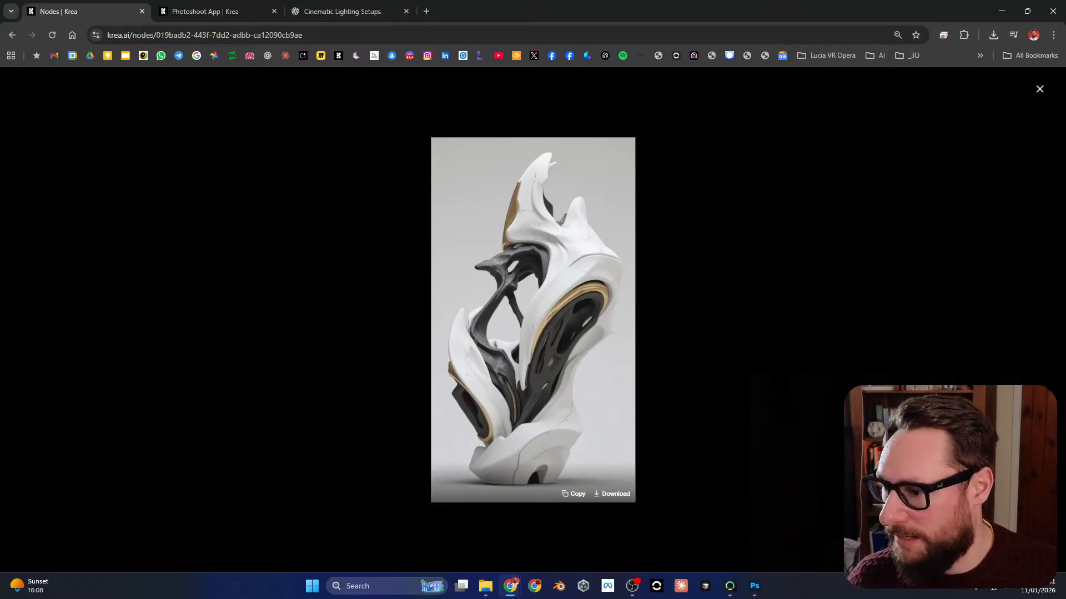
{"action": "key", "text": "Escape"}
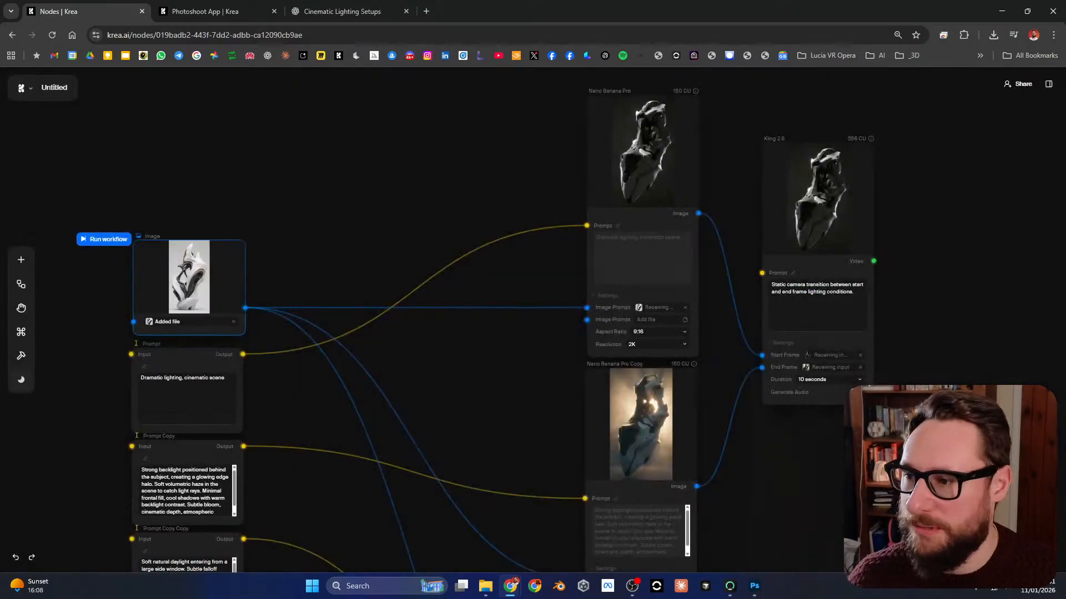
{"action": "key", "text": "Escape"}
Step: Review the workflow from the reference image and lighting prompts through the Nano Banana Pro nodes to the top-down perspective node
{"action": "left_click_drag", "start_coordinate": [488, 360], "coordinate": [475, 364]}
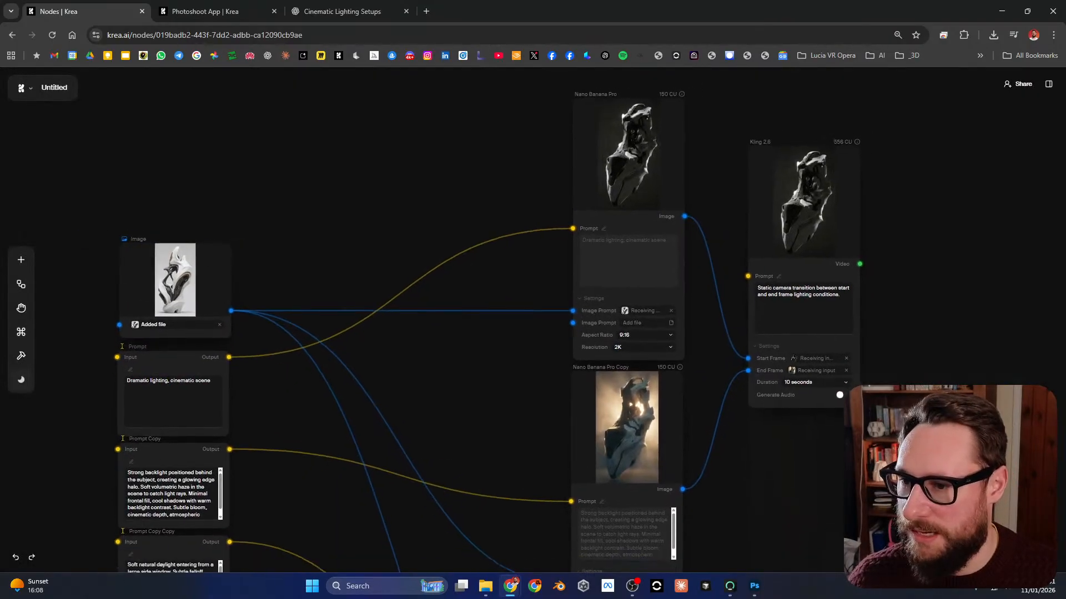
{"action": "left_click_drag", "start_coordinate": [444, 413], "coordinate": [454, 334]}
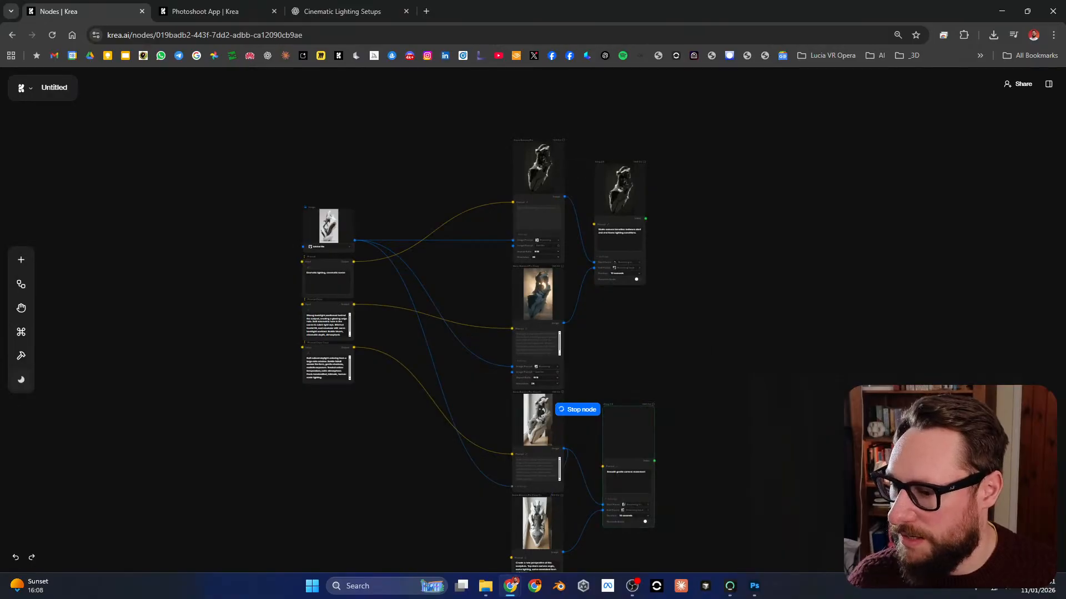
{"action": "scroll", "coordinate": [618, 461], "scroll_direction": "up", "scroll_amount": 3}
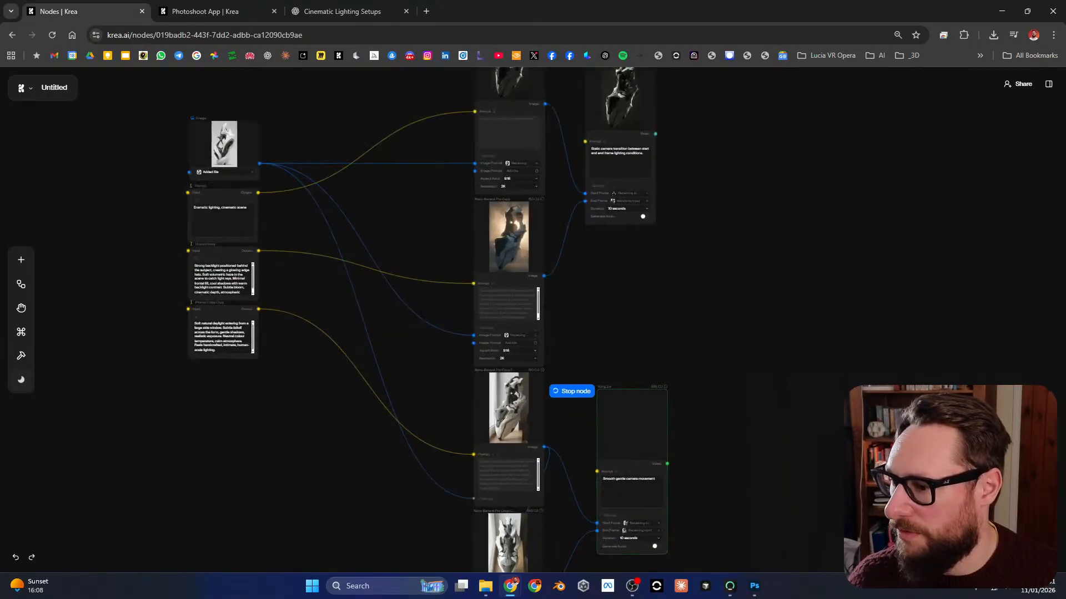
{"action": "left_click_drag", "start_coordinate": [355, 234], "coordinate": [357, 302]}
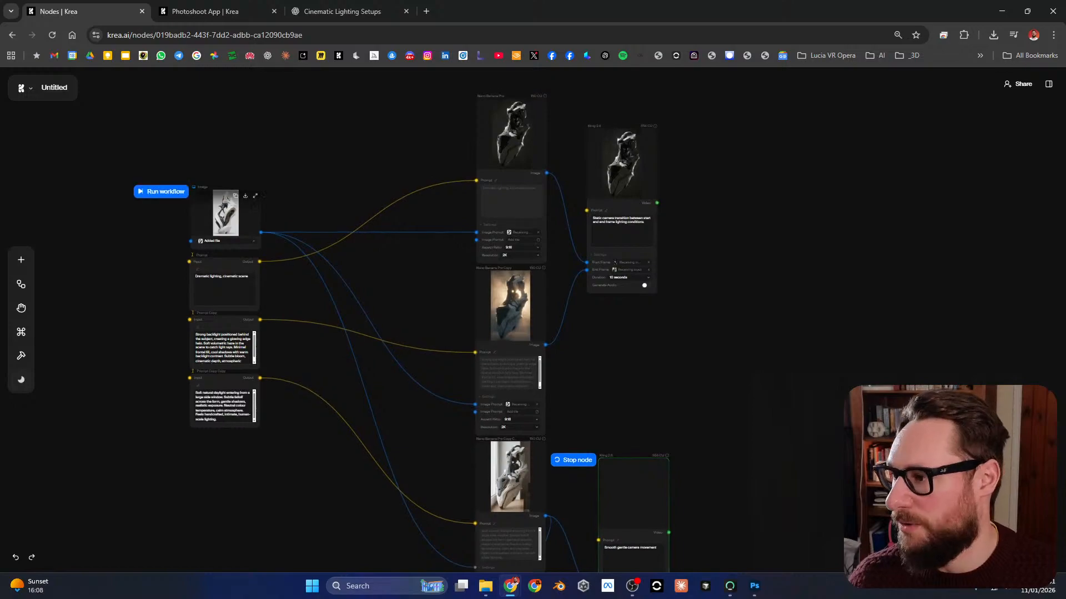
{"action": "scroll", "coordinate": [219, 211], "scroll_direction": "up", "scroll_amount": 5}
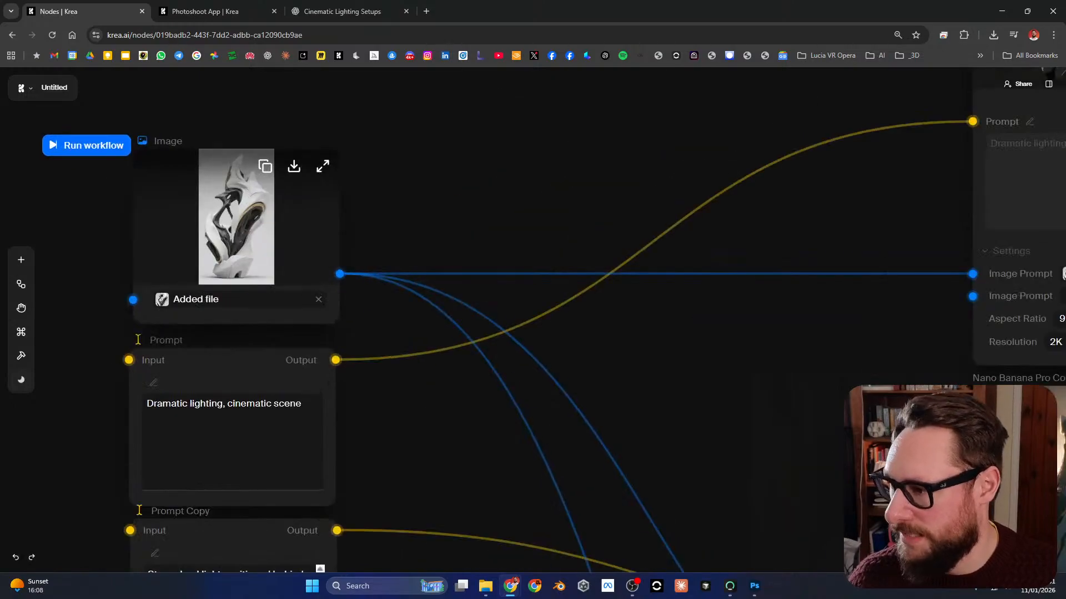
{"action": "scroll", "coordinate": [230, 203], "scroll_direction": "down", "scroll_amount": 4}
{"action": "left_click_drag", "start_coordinate": [410, 161], "coordinate": [346, 316]}
{"action": "left_click_drag", "start_coordinate": [555, 278], "coordinate": [551, 187]}
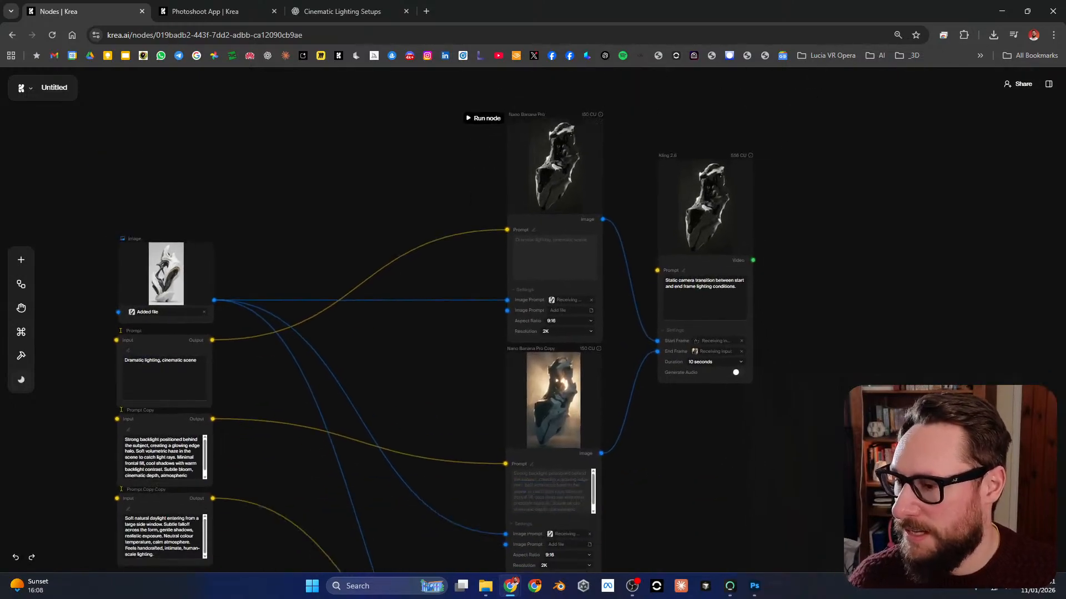
{"action": "left_click_drag", "start_coordinate": [549, 494], "coordinate": [516, 210]}
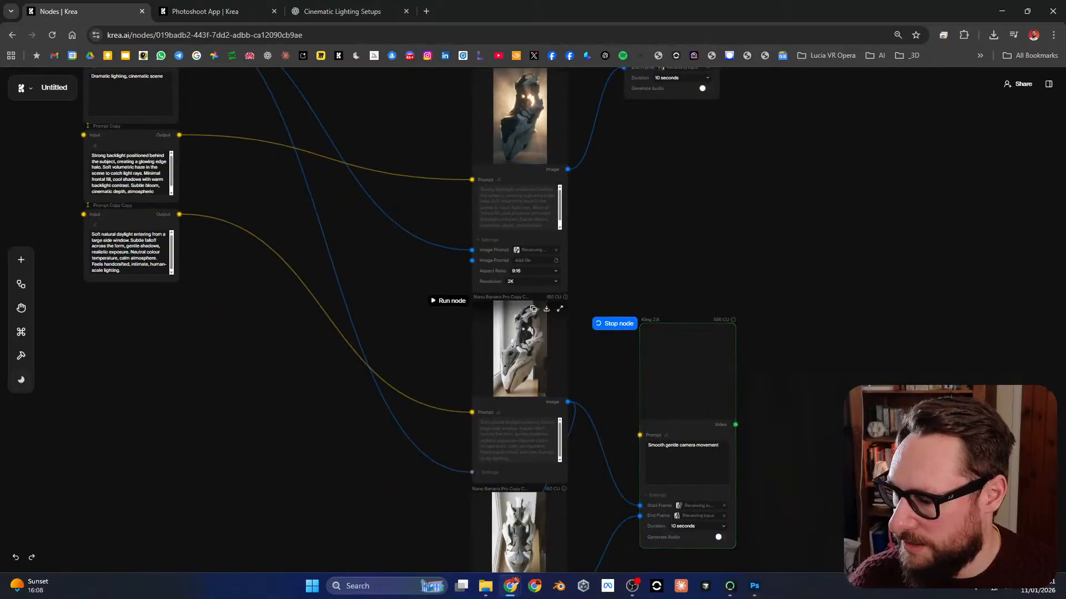
{"action": "left_click_drag", "start_coordinate": [528, 471], "coordinate": [529, 264]}
{"action": "scroll", "coordinate": [512, 374], "scroll_direction": "up", "scroll_amount": 4}
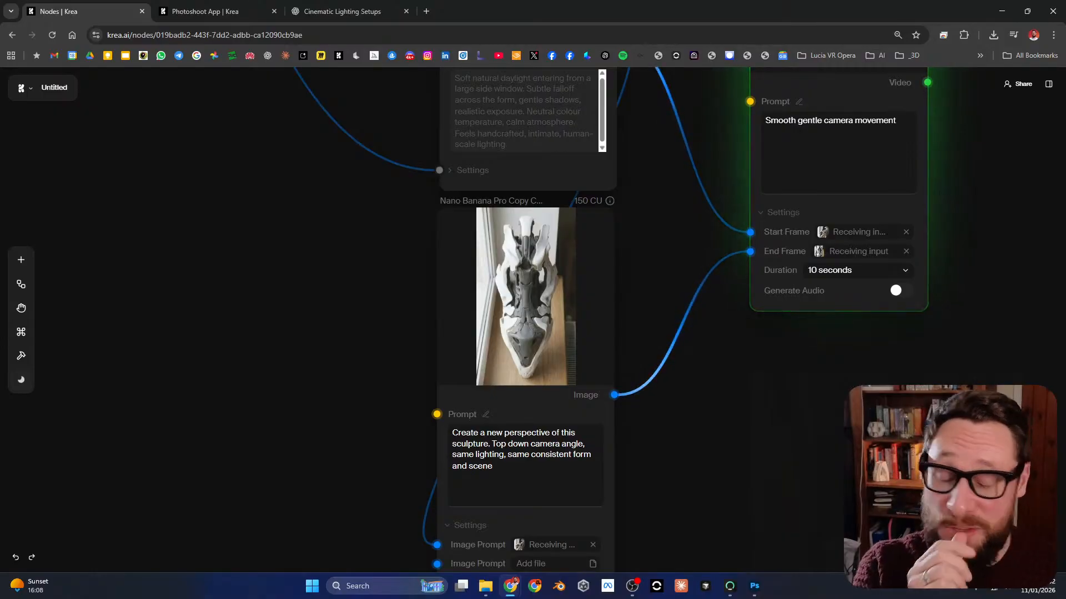
{"action": "scroll", "coordinate": [555, 316], "scroll_direction": "down", "scroll_amount": 5}
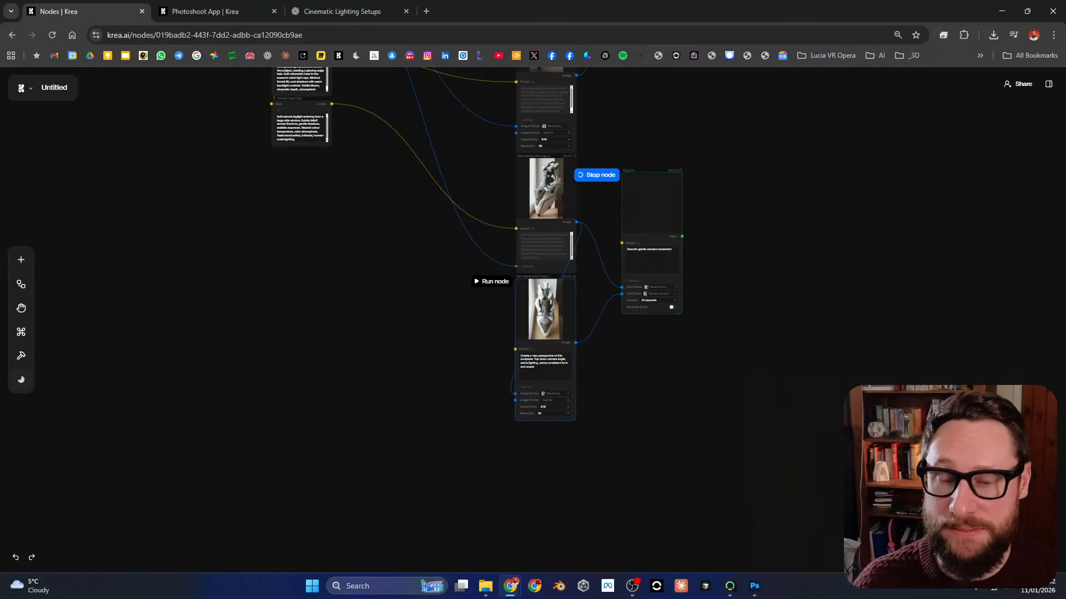
Step: Play the "Smooth gentle camera movement" video from the lower Kling 2.6 node at full-screen size and close the viewer
{"action": "left_click_drag", "start_coordinate": [735, 238], "coordinate": [749, 347]}
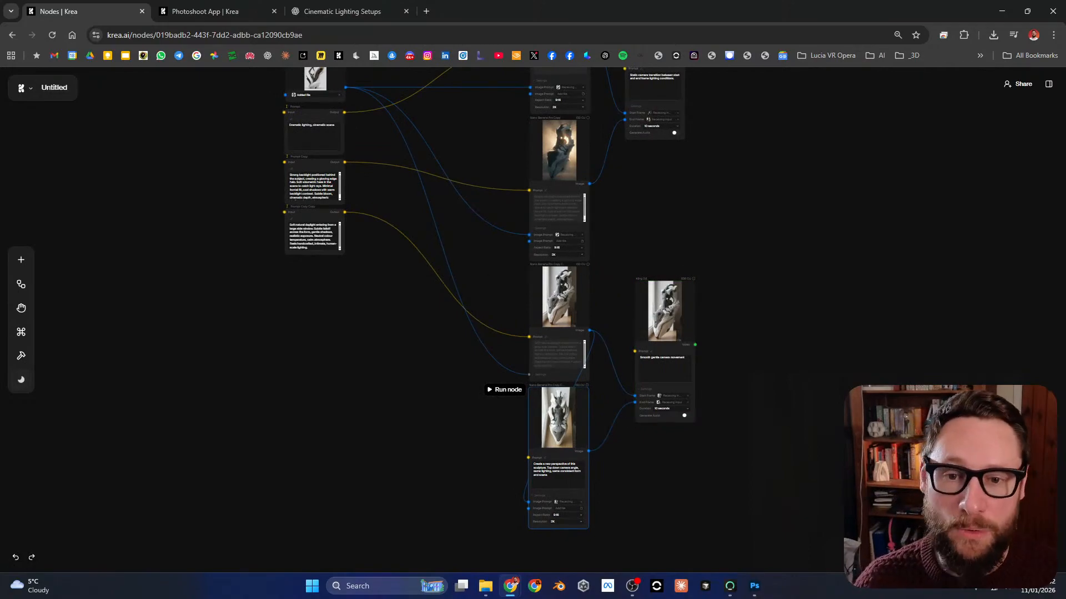
{"action": "left_click_drag", "start_coordinate": [744, 222], "coordinate": [753, 432]}
{"action": "scroll", "coordinate": [533, 333], "scroll_direction": "down", "scroll_amount": 1}
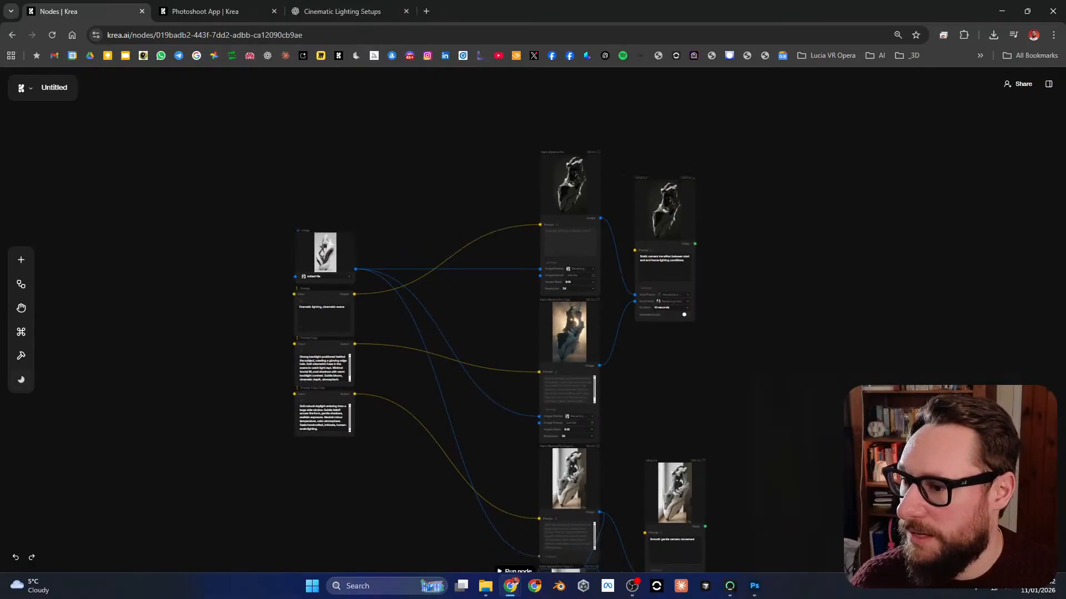
{"action": "scroll", "coordinate": [533, 333], "scroll_direction": "down", "scroll_amount": 6}
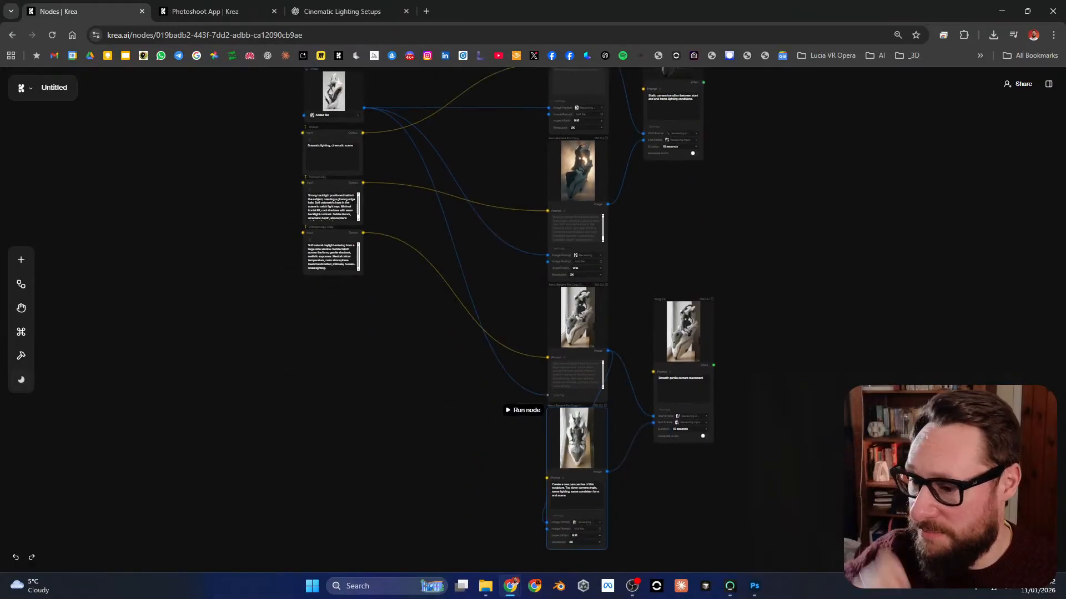
{"action": "scroll", "coordinate": [705, 312], "scroll_direction": "up", "scroll_amount": 10}
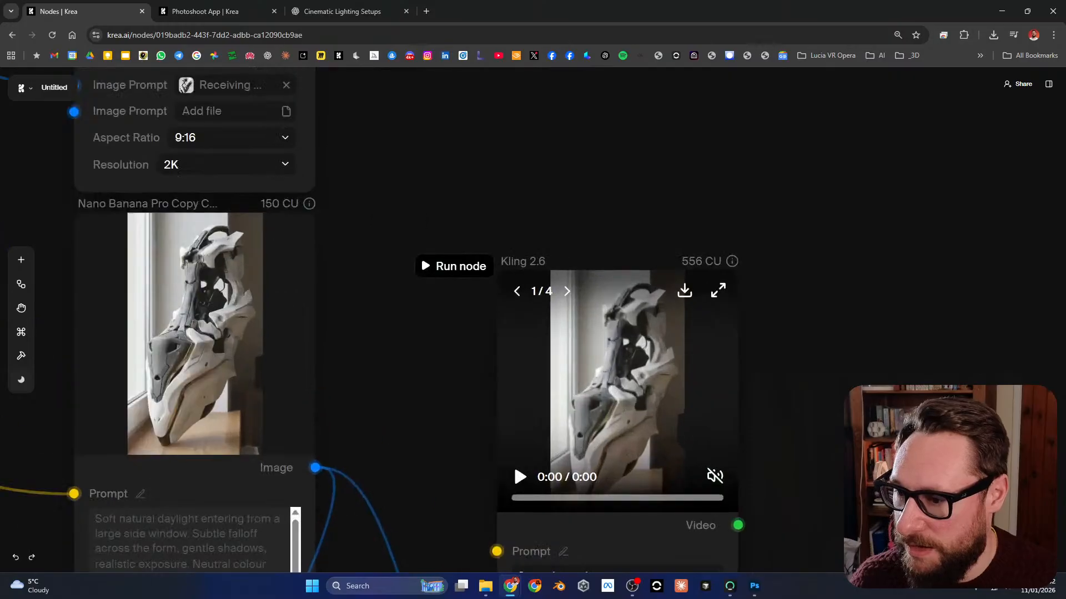
{"action": "left_click", "coordinate": [718, 290]}
{"action": "left_click", "coordinate": [598, 459]}
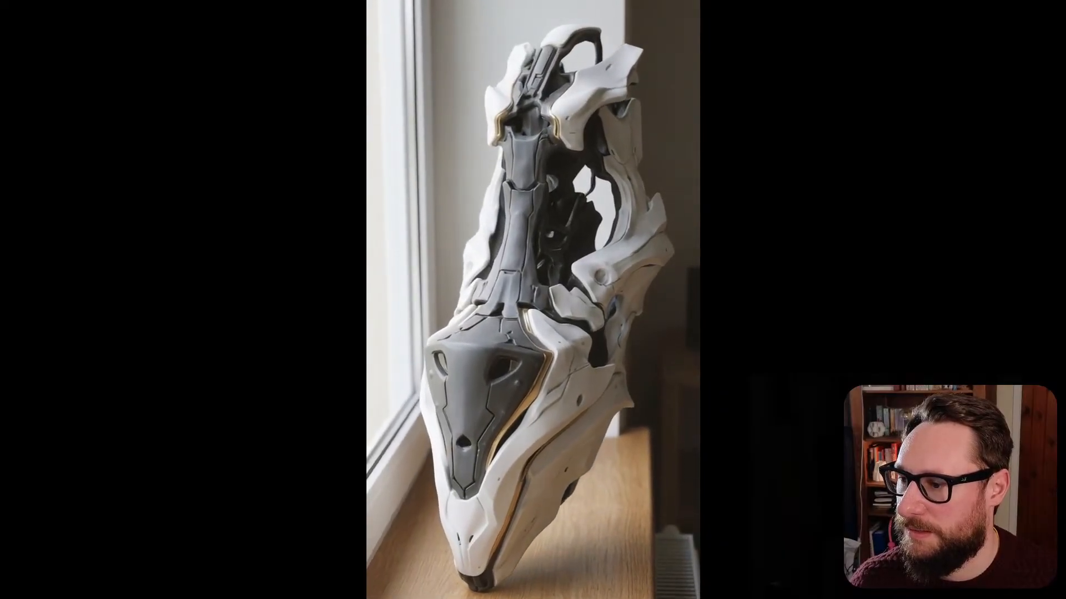
{"action": "key", "text": "Escape"}
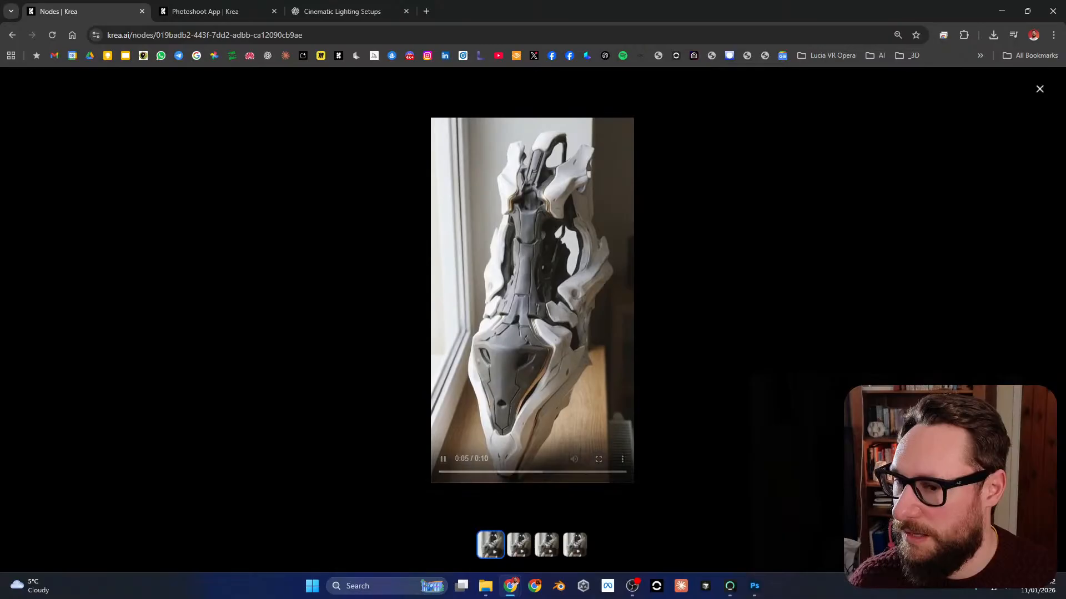
{"action": "key", "text": "Escape"}
Step: Append ", no sculpture wobble" to the prompt of the "Smooth gentle camera movement" Kling 2.6 node
{"action": "scroll", "coordinate": [749, 381], "scroll_direction": "down", "scroll_amount": 7}
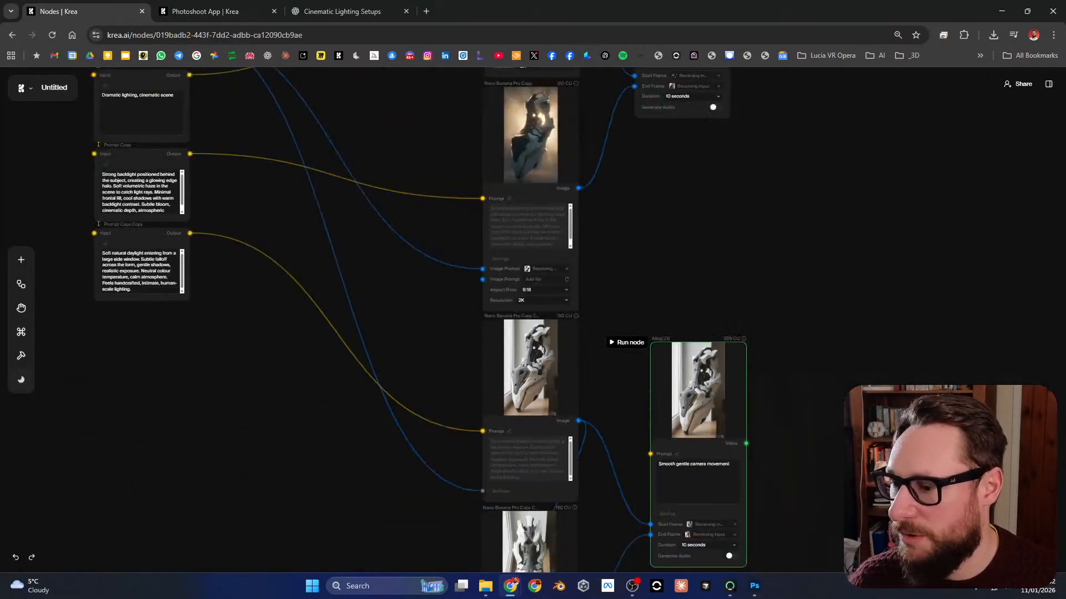
{"action": "left_click_drag", "start_coordinate": [711, 460], "coordinate": [710, 321]}
{"action": "scroll", "coordinate": [709, 320], "scroll_direction": "up", "scroll_amount": 7}
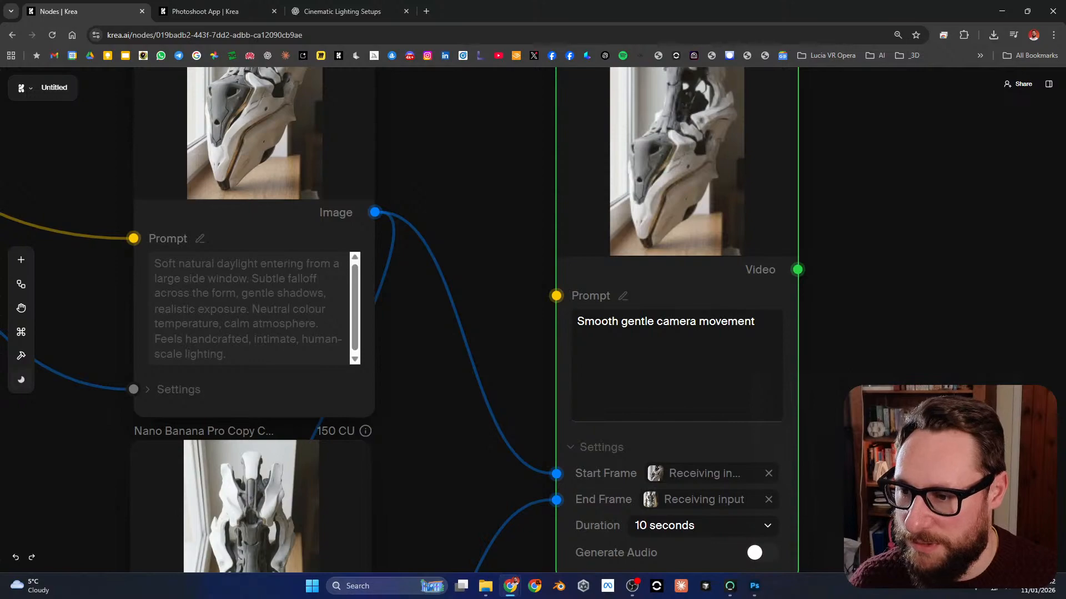
{"action": "left_click", "coordinate": [755, 322]}
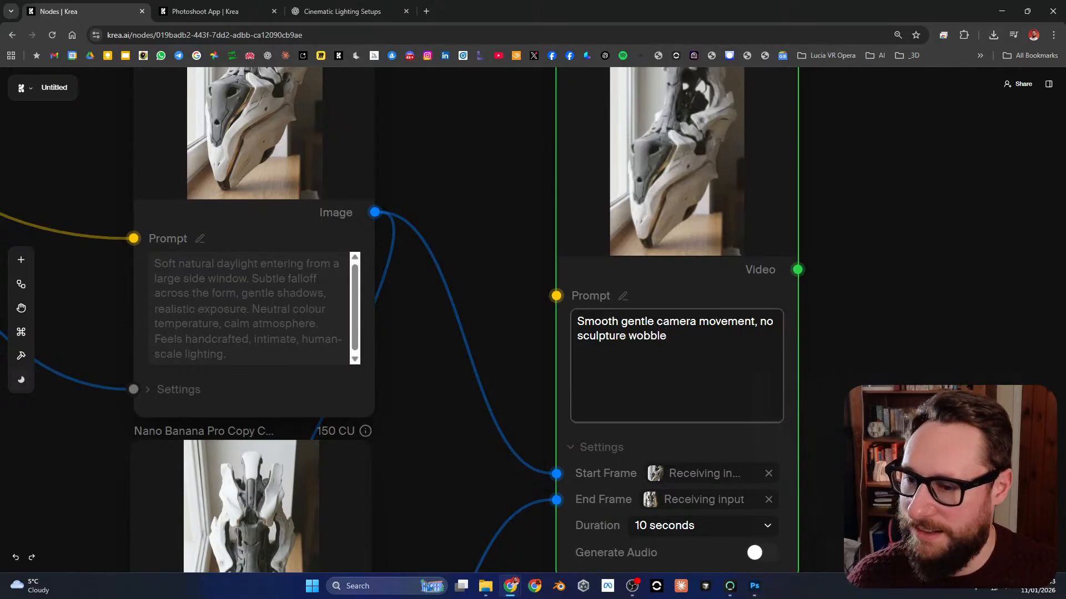
{"action": "left_click", "coordinate": [525, 258]}
Step: Insert "static sculpture," before "no sculpture wobble" in the lower Kling 2.6 node's prompt
{"action": "scroll", "coordinate": [557, 257], "scroll_direction": "down", "scroll_amount": 9}
{"action": "scroll", "coordinate": [582, 254], "scroll_direction": "up", "scroll_amount": 7}
{"action": "scroll", "coordinate": [641, 311], "scroll_direction": "up", "scroll_amount": 4}
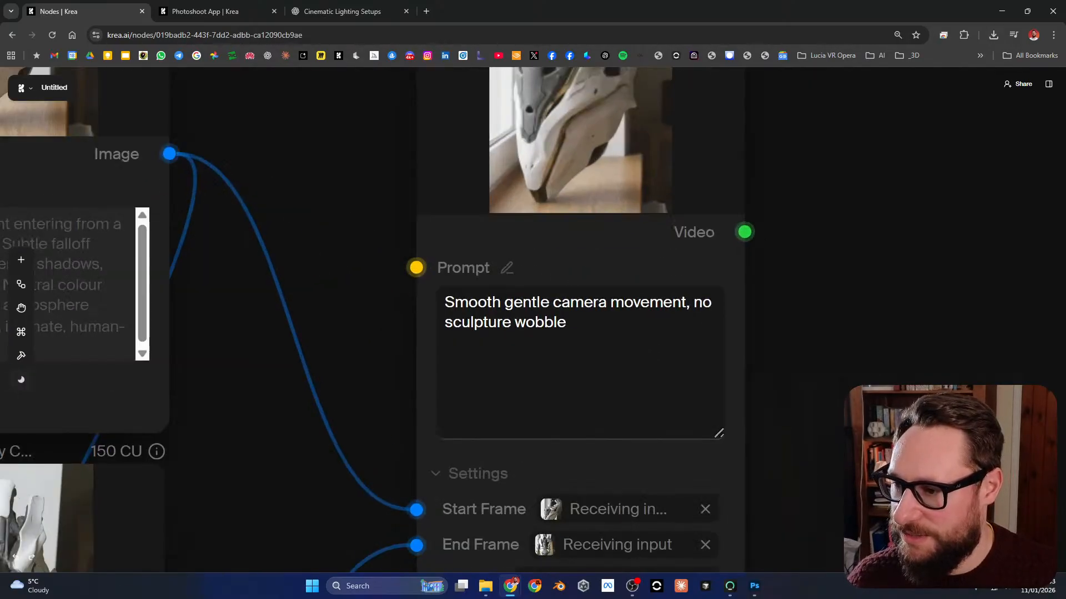
{"action": "left_click", "coordinate": [690, 304]}
{"action": "type", "text": "stait"}
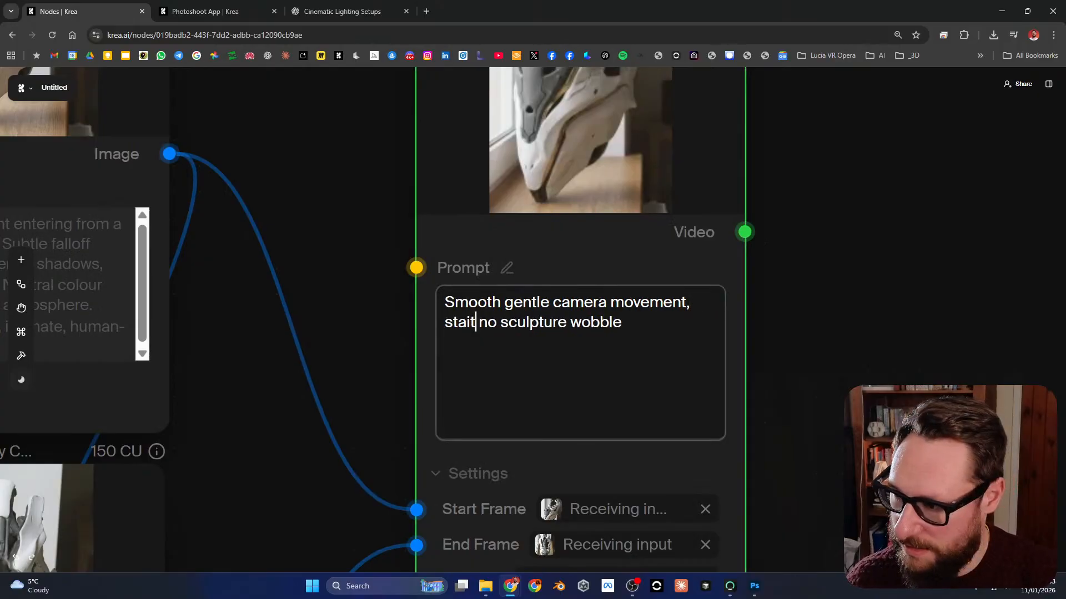
{"action": "key", "text": "BackSpace"}
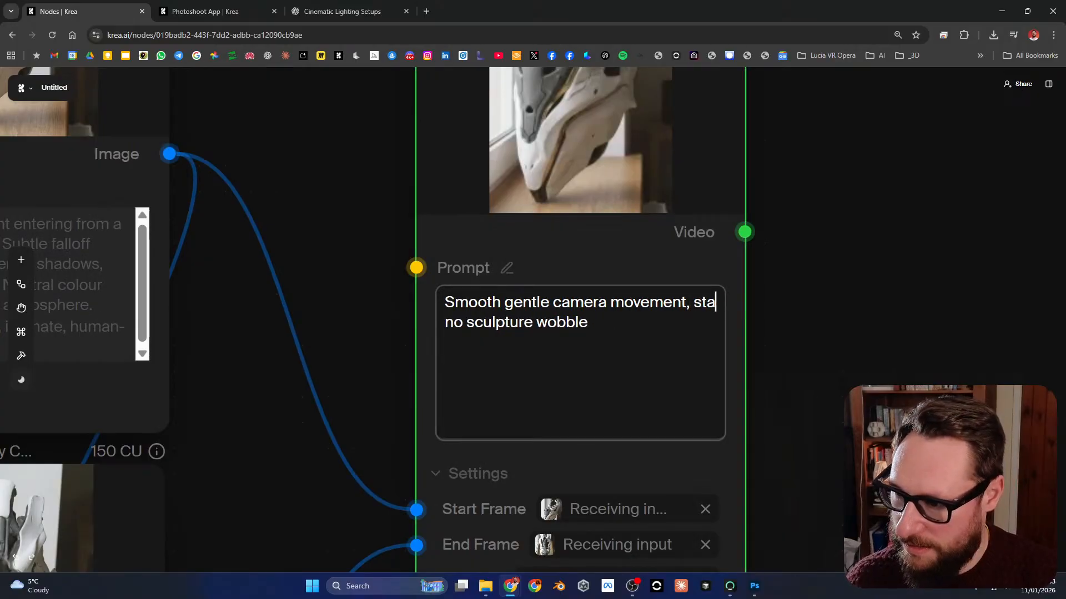
{"action": "type", "text": "tic sculpture"}
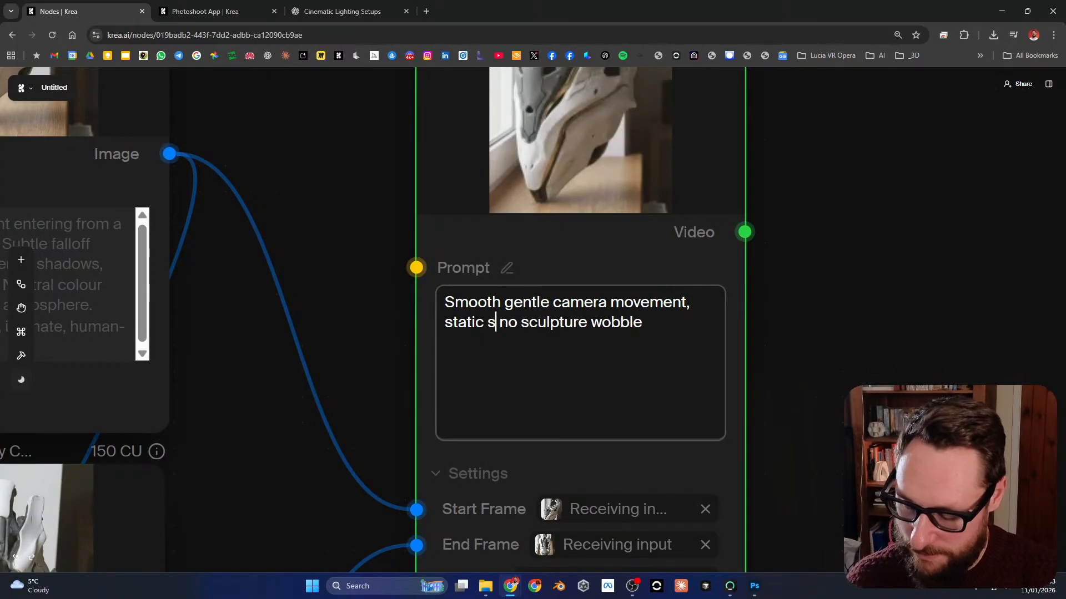
{"action": "type", "text": ","}
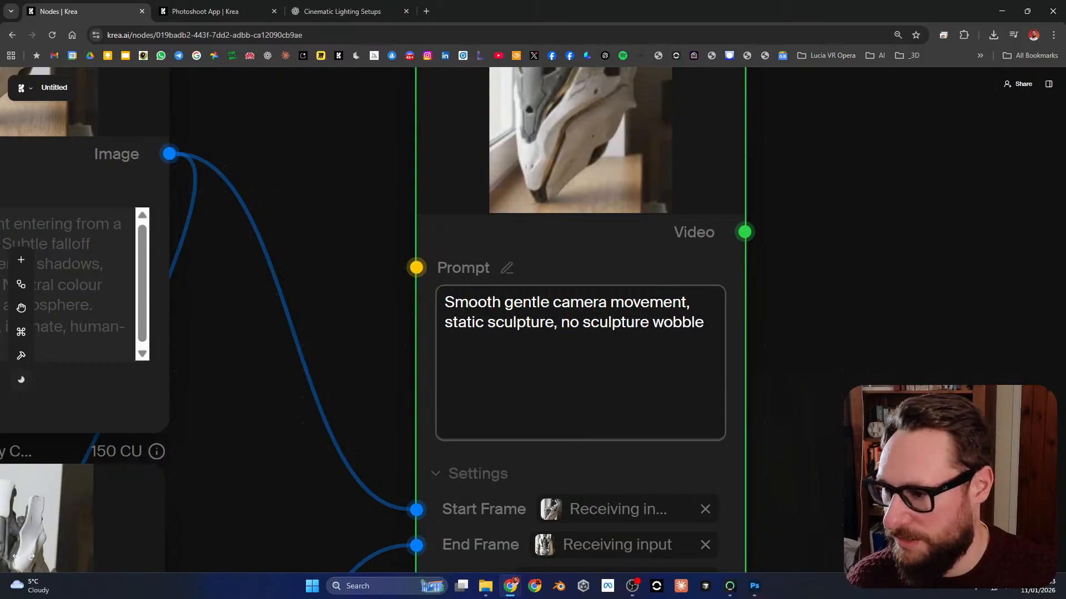
{"action": "scroll", "coordinate": [721, 444], "scroll_direction": "down", "scroll_amount": 10}
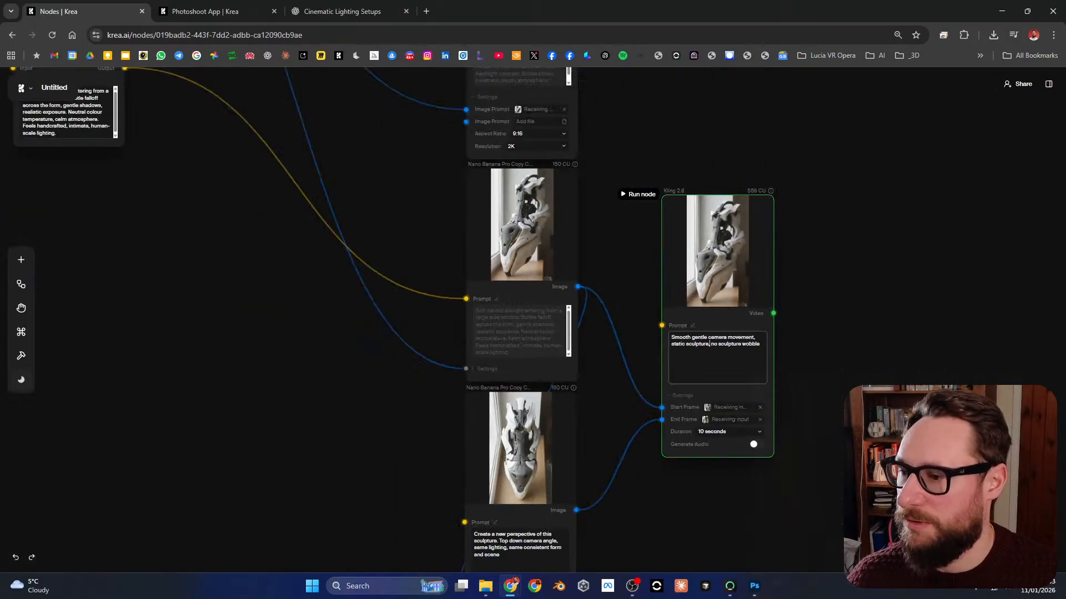
Step: Review the reference image node and the three lighting prompts: dramatic cinematic scene, strong backlight and soft natural daylight
{"action": "left_click_drag", "start_coordinate": [705, 292], "coordinate": [610, 310]}
{"action": "scroll", "coordinate": [680, 322], "scroll_direction": "down", "scroll_amount": 2}
{"action": "scroll", "coordinate": [173, 211], "scroll_direction": "up", "scroll_amount": 7}
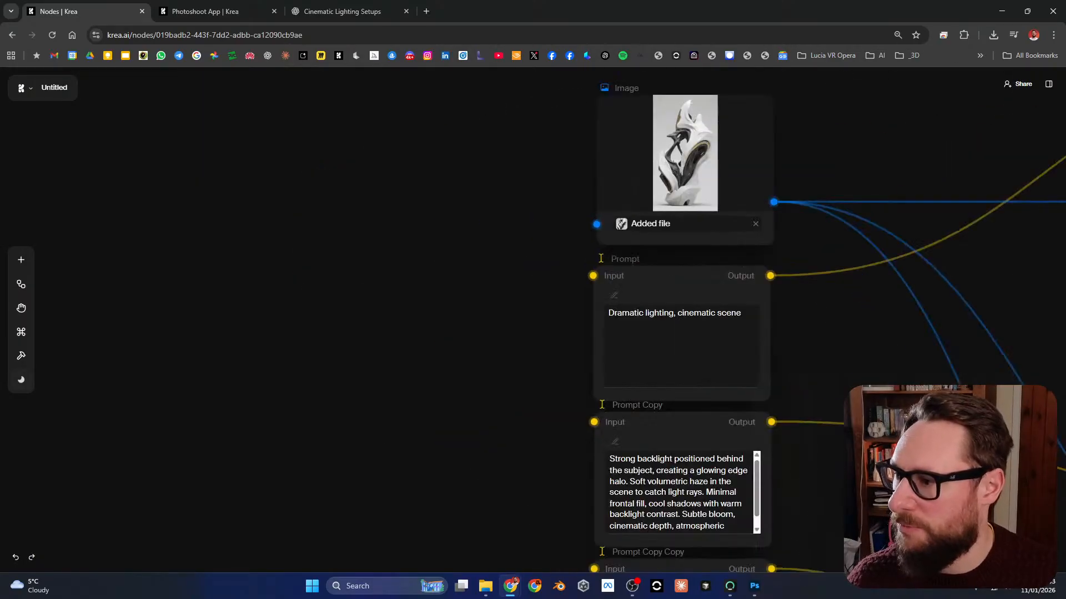
{"action": "left_click_drag", "start_coordinate": [607, 96], "coordinate": [404, 109]}
{"action": "scroll", "coordinate": [315, 160], "scroll_direction": "up", "scroll_amount": 4}
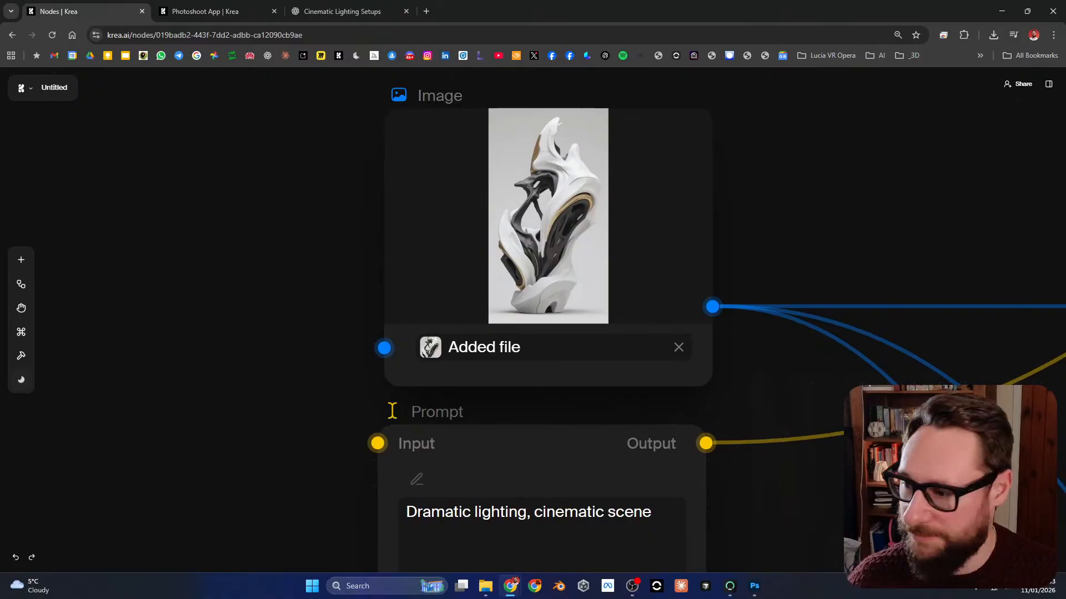
{"action": "left_click_drag", "start_coordinate": [532, 542], "coordinate": [532, 277]}
{"action": "scroll", "coordinate": [531, 277], "scroll_direction": "down", "scroll_amount": 1}
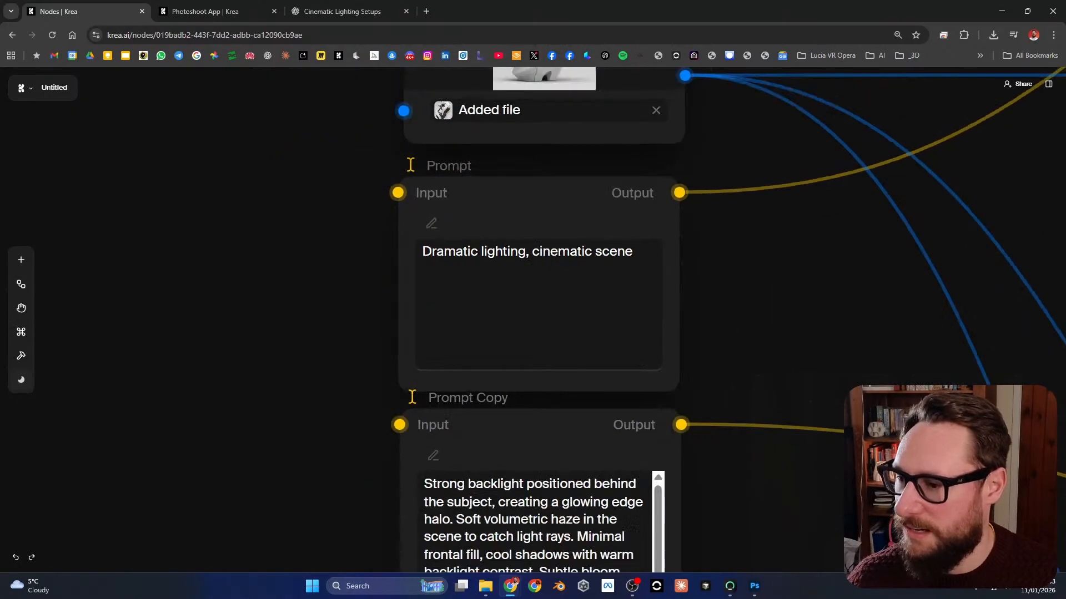
{"action": "left_click_drag", "start_coordinate": [531, 489], "coordinate": [551, 300]}
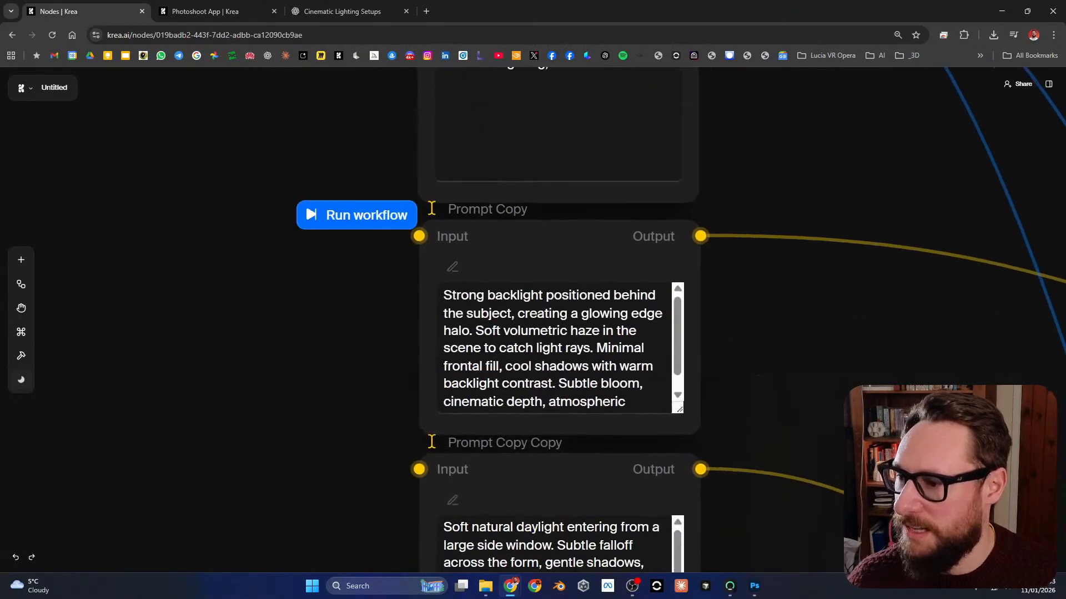
{"action": "left_click_drag", "start_coordinate": [744, 500], "coordinate": [756, 253]}
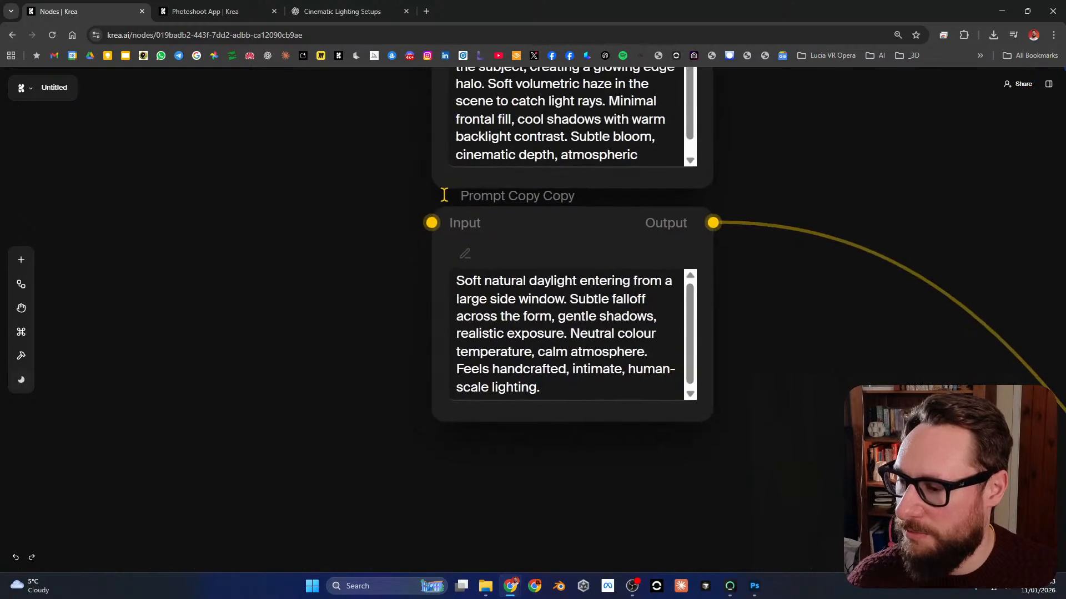
{"action": "left_click_drag", "start_coordinate": [562, 92], "coordinate": [544, 274]}
{"action": "scroll", "coordinate": [545, 274], "scroll_direction": "down", "scroll_amount": 6}
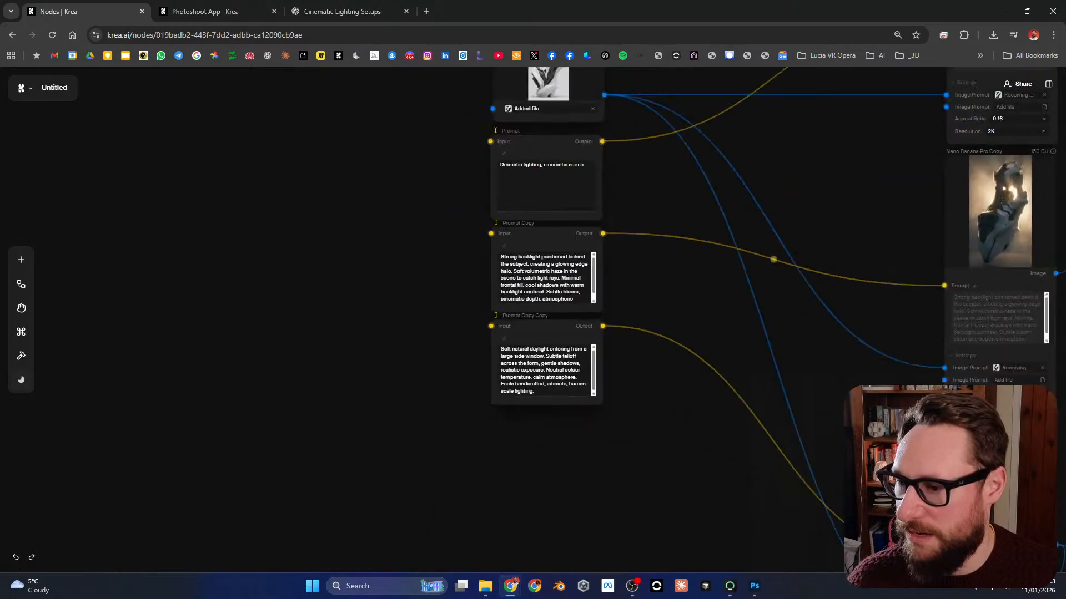
Step: Run the whole workflow from the reference image node through the Nano Banana Pro and Kling 2.6 nodes
{"action": "left_click_drag", "start_coordinate": [670, 239], "coordinate": [355, 273]}
{"action": "scroll", "coordinate": [394, 294], "scroll_direction": "down", "scroll_amount": 3}
{"action": "scroll", "coordinate": [394, 294], "scroll_direction": "down", "scroll_amount": 1}
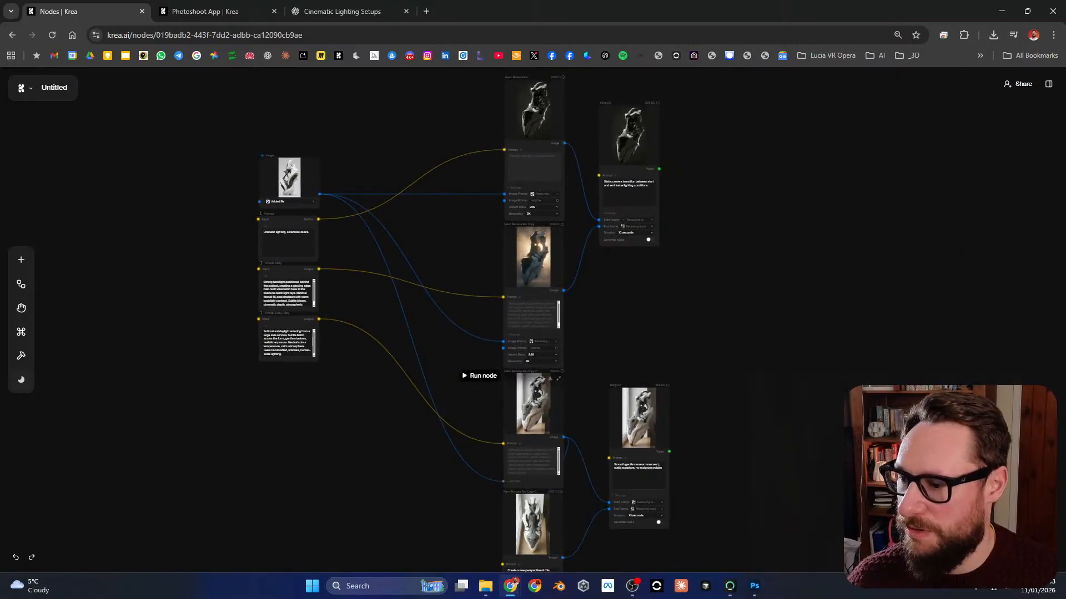
{"action": "scroll", "coordinate": [527, 438], "scroll_direction": "down", "scroll_amount": 2}
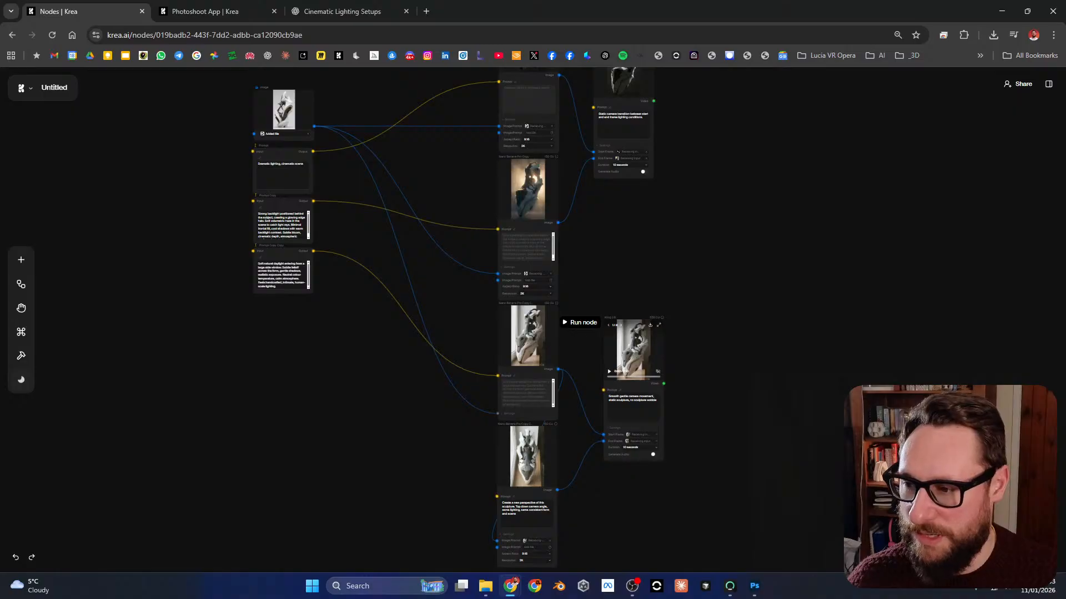
{"action": "scroll", "coordinate": [555, 328], "scroll_direction": "up", "scroll_amount": 3}
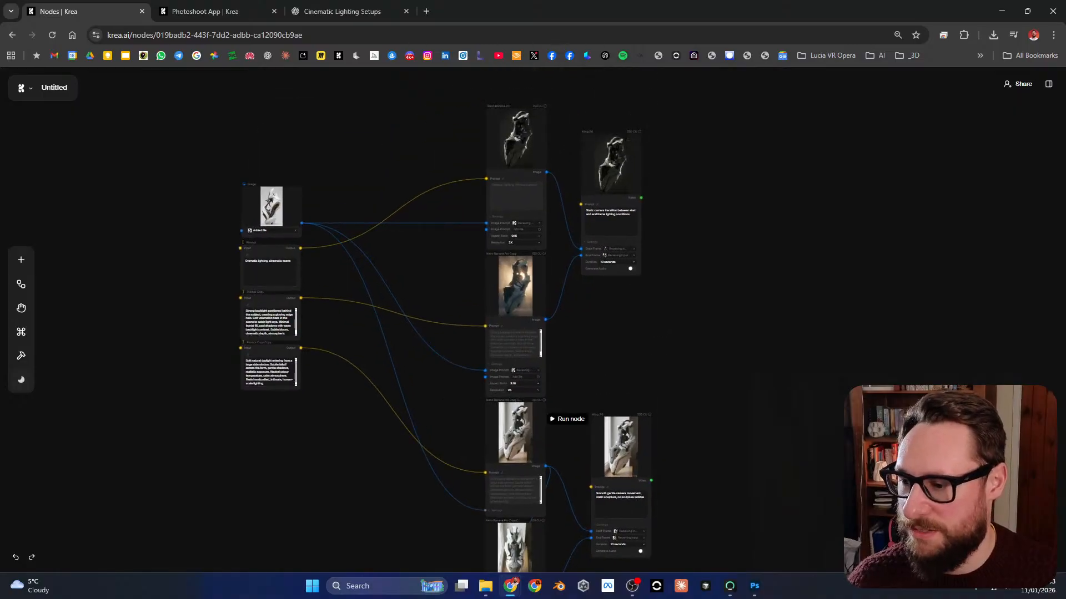
{"action": "scroll", "coordinate": [516, 547], "scroll_direction": "up", "scroll_amount": 5}
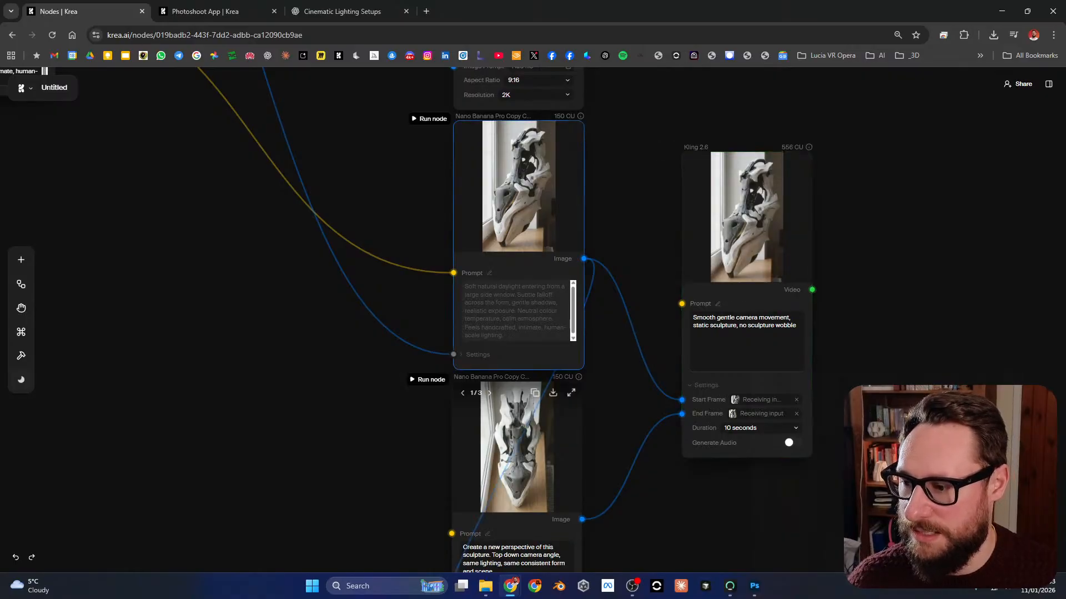
{"action": "scroll", "coordinate": [572, 410], "scroll_direction": "down", "scroll_amount": 3}
{"action": "left_click_drag", "start_coordinate": [721, 239], "coordinate": [701, 433]}
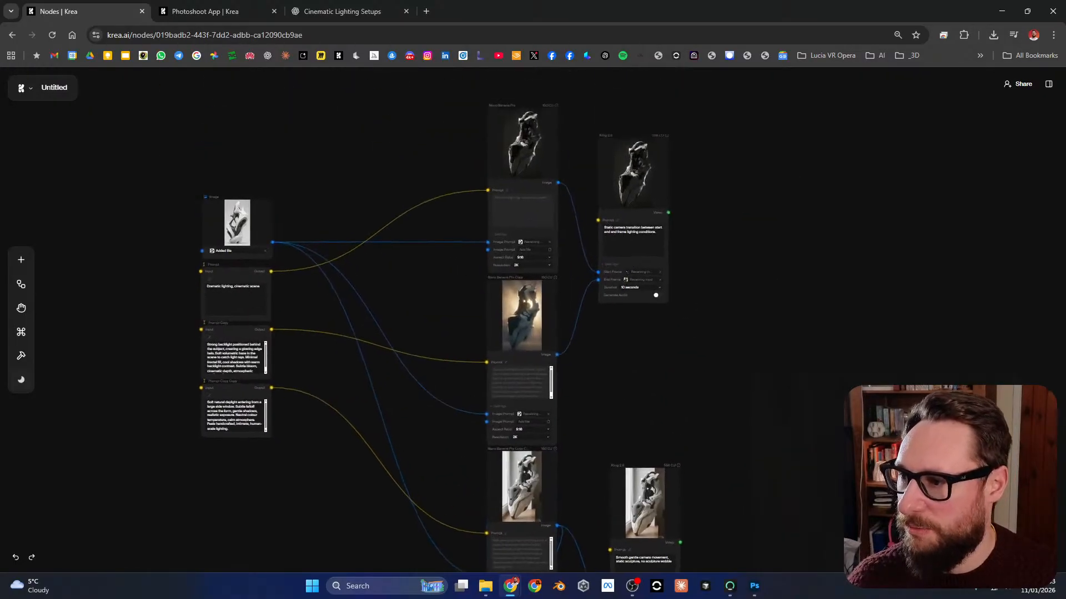
{"action": "left_click", "coordinate": [172, 201]}
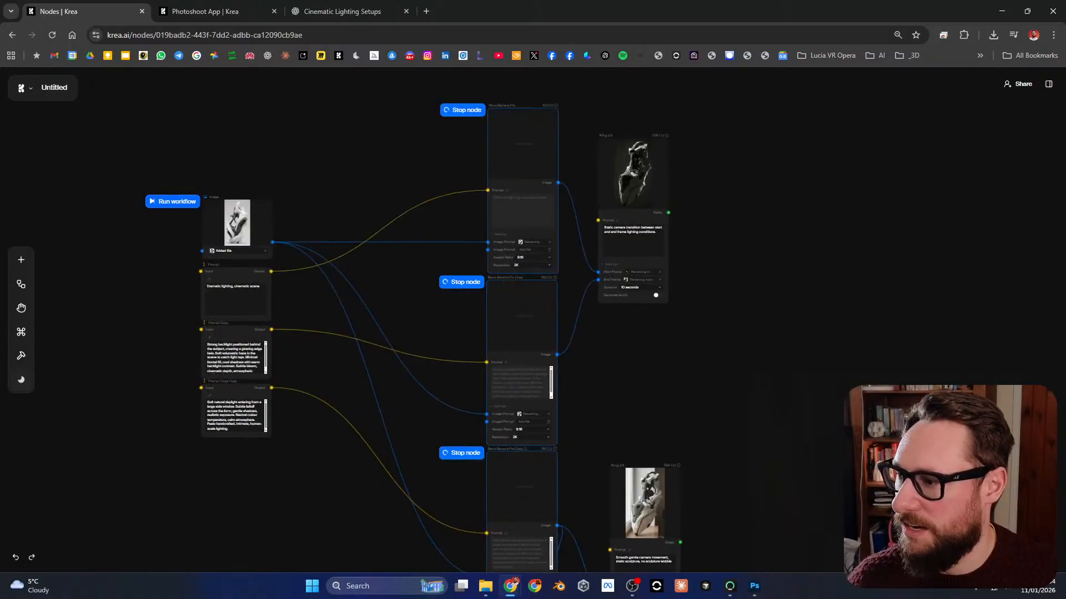
Step: Check the processing of the Nano Banana Pro nodes and the two connected Kling 2.6 nodes
{"action": "left_click_drag", "start_coordinate": [355, 444], "coordinate": [373, 252]}
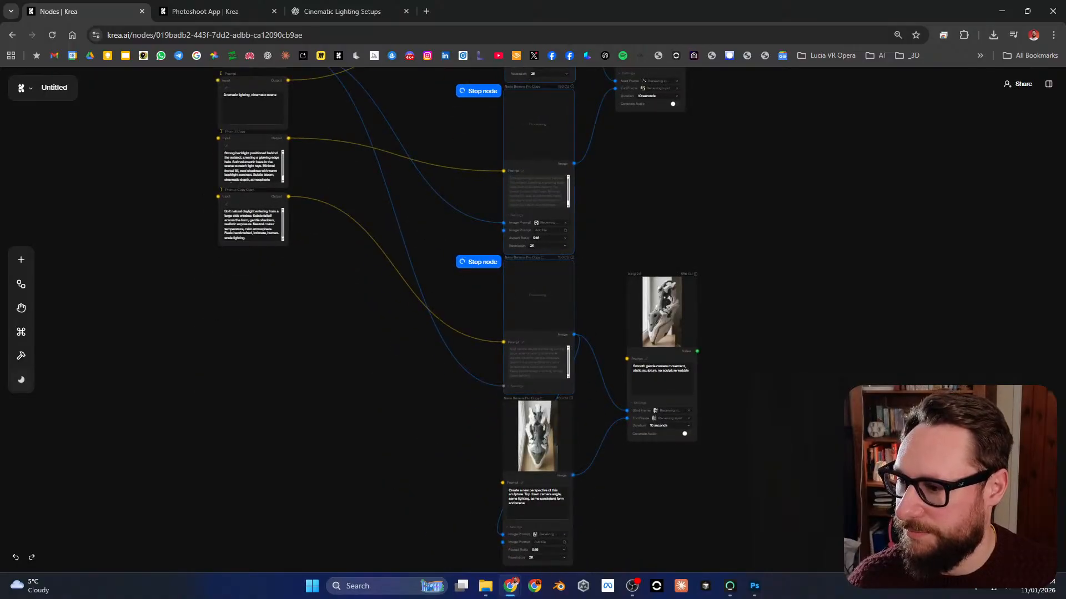
{"action": "mouse_move", "coordinate": [716, 344]}
{"action": "left_mouse_down"}
{"action": "mouse_move", "coordinate": [694, 476]}
{"action": "mouse_move", "coordinate": [712, 325]}
{"action": "left_mouse_up"}
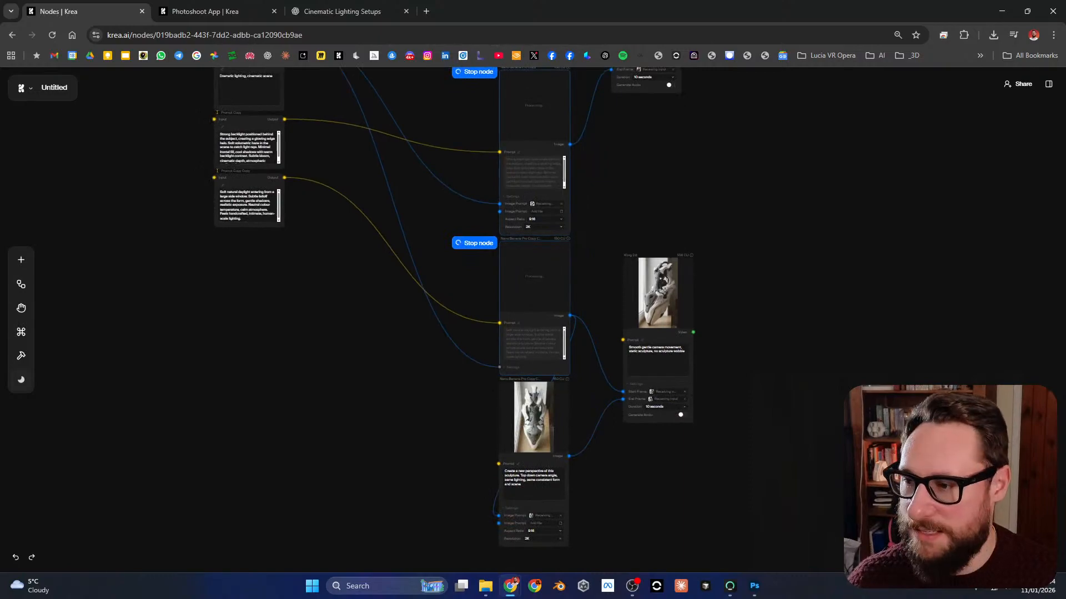
{"action": "left_click_drag", "start_coordinate": [727, 267], "coordinate": [711, 499]}
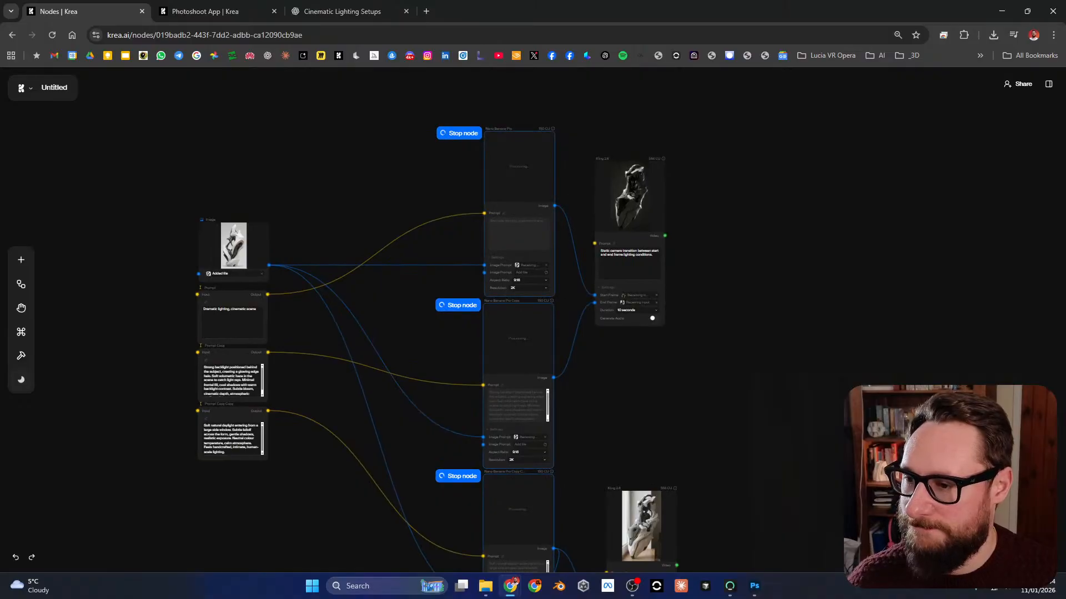
{"action": "scroll", "coordinate": [520, 159], "scroll_direction": "up", "scroll_amount": 4}
{"action": "scroll", "coordinate": [520, 159], "scroll_direction": "up", "scroll_amount": 1}
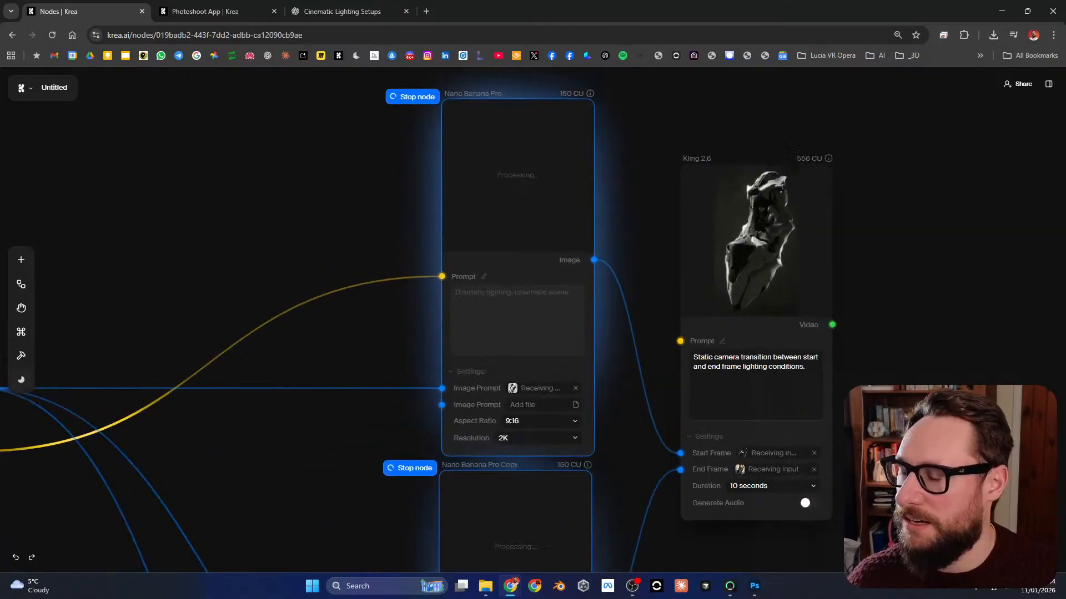
{"action": "left_click_drag", "start_coordinate": [791, 147], "coordinate": [784, 135]}
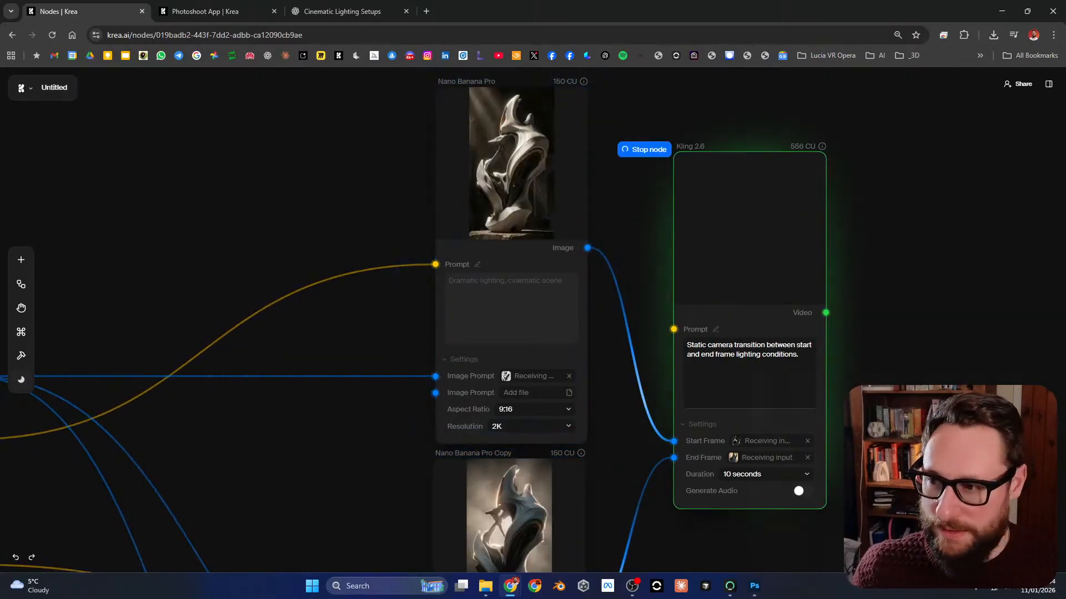
Step: View the dramatic-lighting and strong-backlight Nano Banana Pro images at full-screen size, closing the viewer after each
{"action": "mouse_move", "coordinate": [511, 166]}
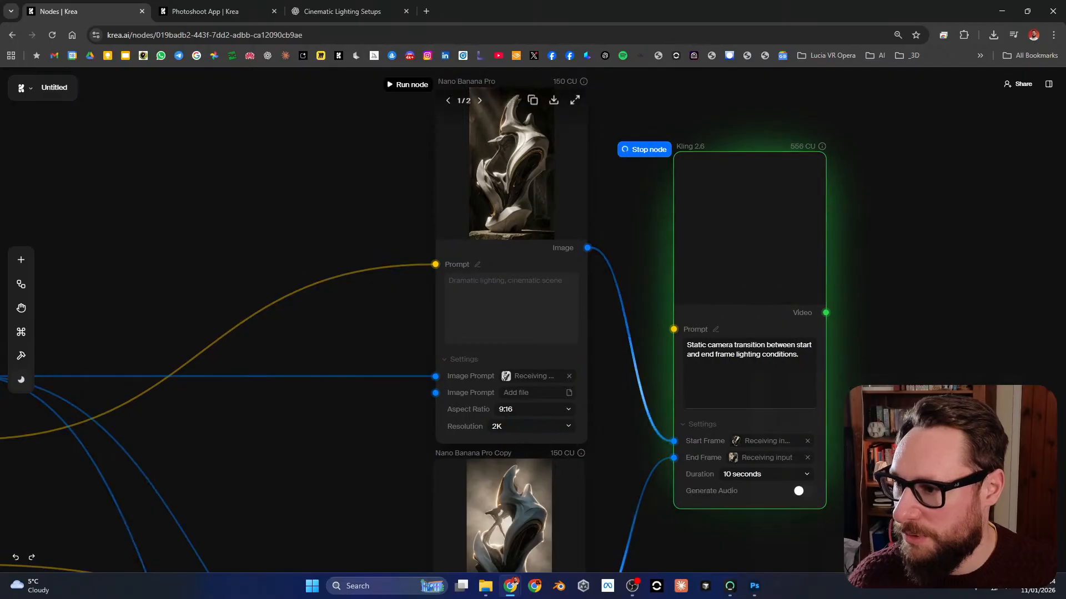
{"action": "left_click_drag", "start_coordinate": [512, 166], "coordinate": [522, 296]}
{"action": "left_click", "coordinate": [585, 231]}
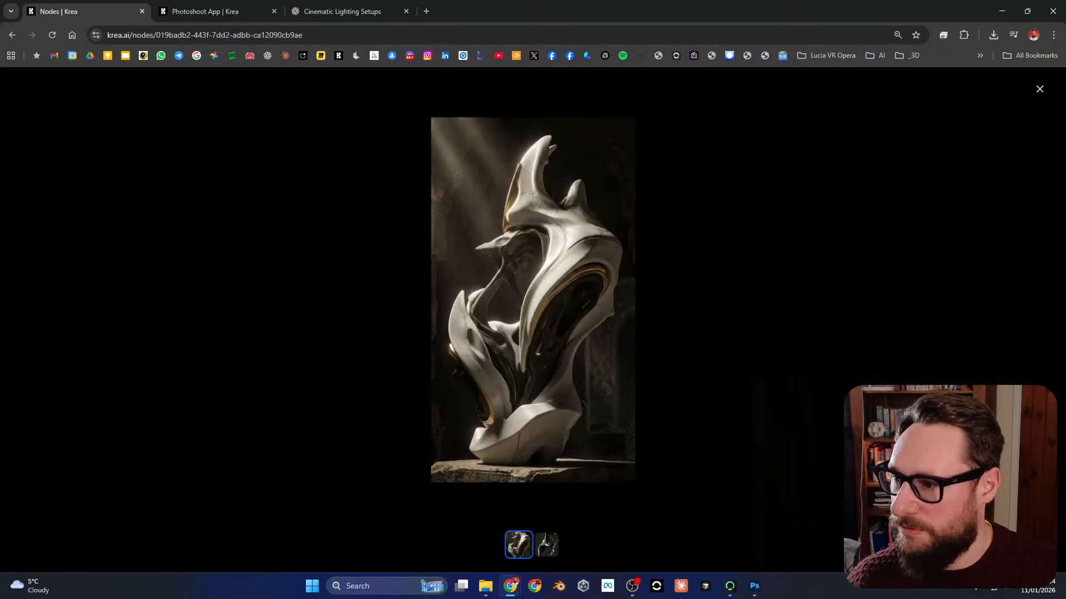
{"action": "left_click", "coordinate": [777, 416]}
{"action": "left_click_drag", "start_coordinate": [796, 475], "coordinate": [812, 164]}
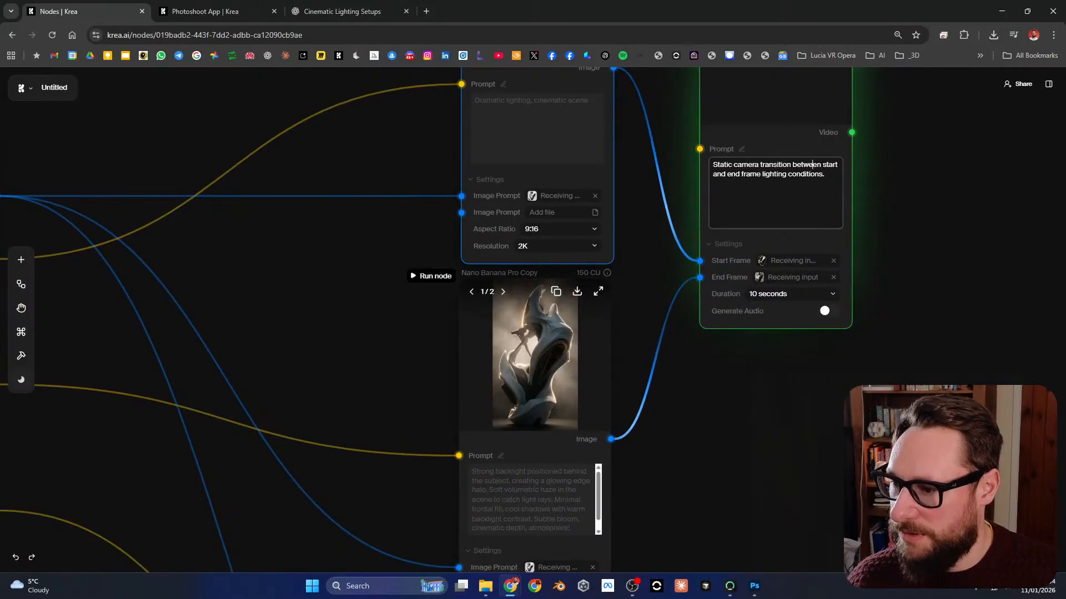
{"action": "left_click", "coordinate": [598, 292]}
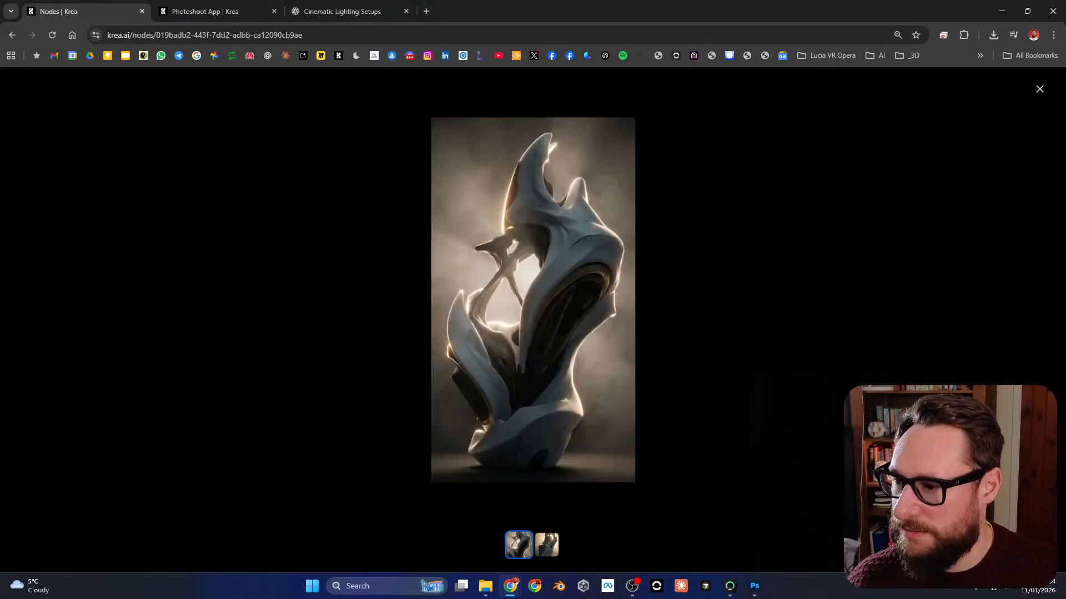
{"action": "left_click", "coordinate": [722, 400]}
Step: Try to view the soft-daylight Nano Banana Pro image at full-screen size and close the viewer
{"action": "left_click_drag", "start_coordinate": [705, 450], "coordinate": [702, 248]}
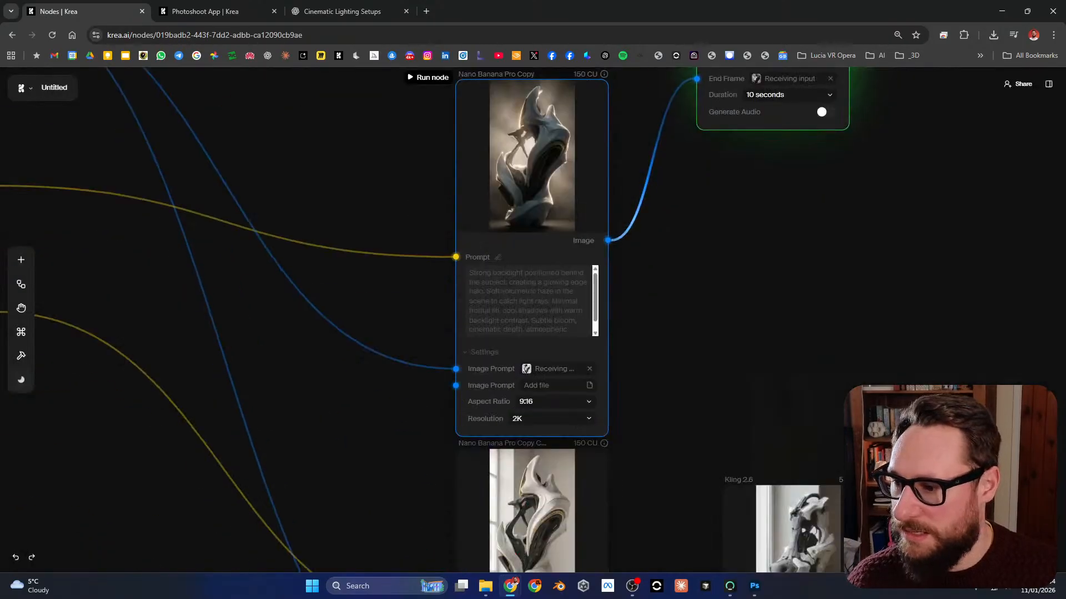
{"action": "left_click_drag", "start_coordinate": [680, 471], "coordinate": [650, 236]}
{"action": "left_click", "coordinate": [565, 227]}
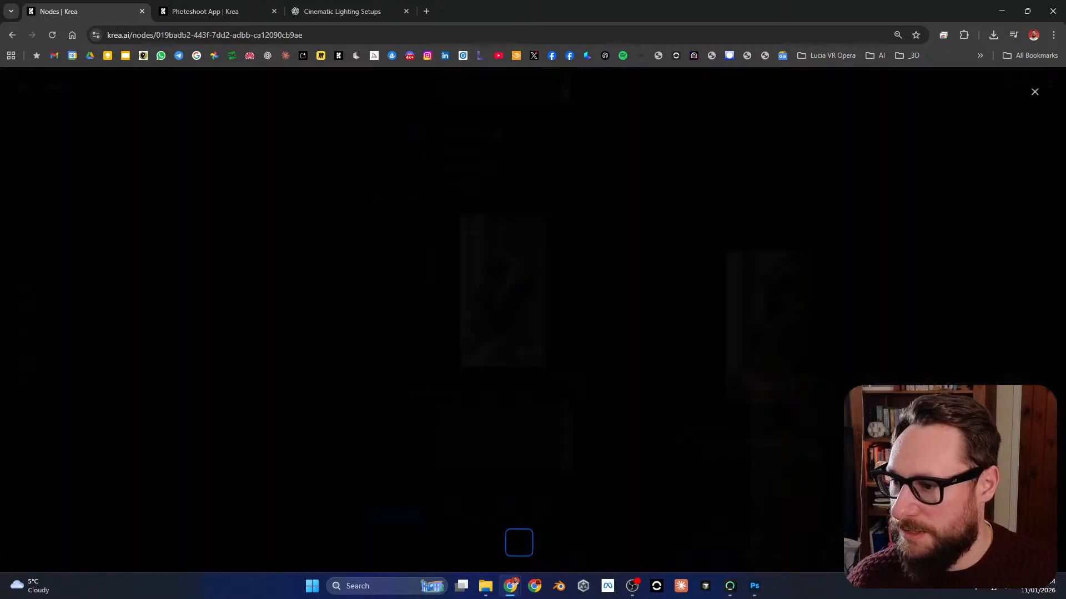
{"action": "left_click", "coordinate": [716, 339]}
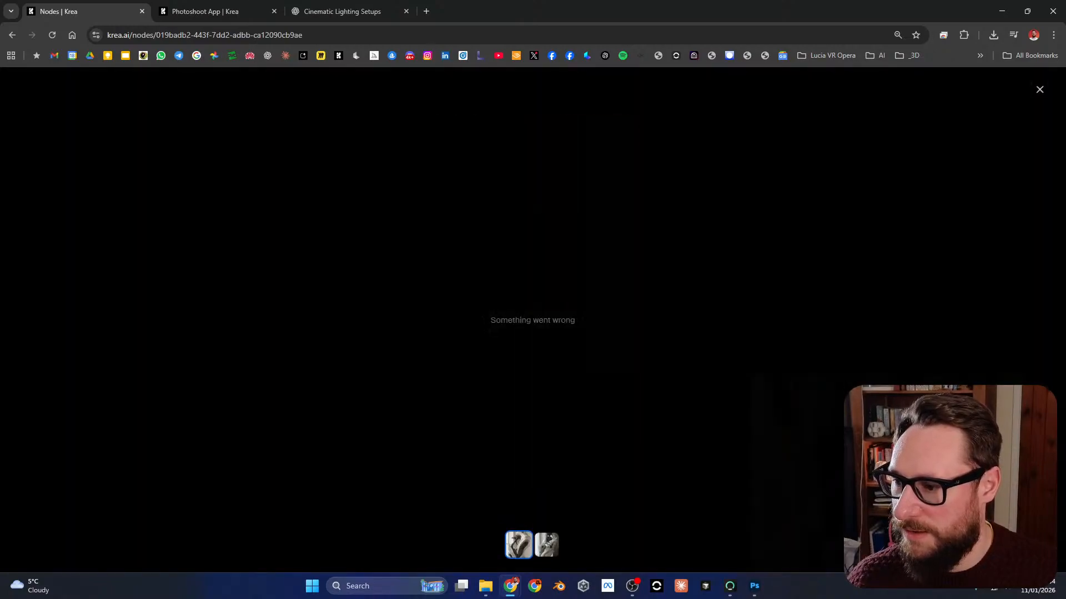
Step: Follow the top-down perspective node's run, view its image at full-screen size, and close the viewer
{"action": "scroll", "coordinate": [664, 328], "scroll_direction": "down", "scroll_amount": 3}
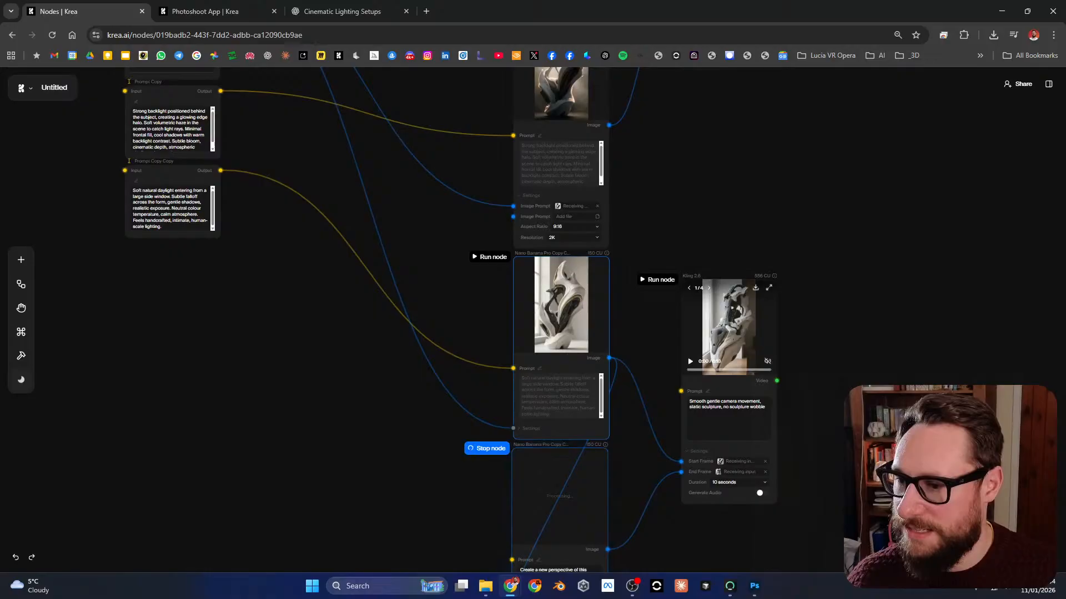
{"action": "left_click_drag", "start_coordinate": [716, 527], "coordinate": [718, 402]}
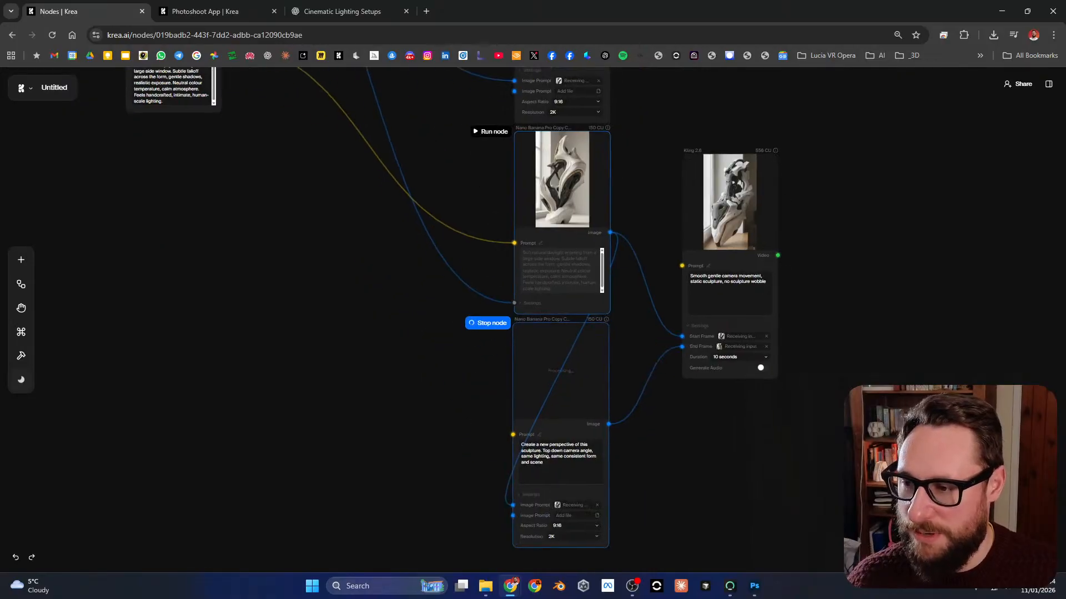
{"action": "mouse_move", "coordinate": [716, 77]}
{"action": "left_mouse_down"}
{"action": "mouse_move", "coordinate": [678, 592]}
{"action": "mouse_move", "coordinate": [667, 277]}
{"action": "mouse_move", "coordinate": [704, 68]}
{"action": "left_mouse_up"}
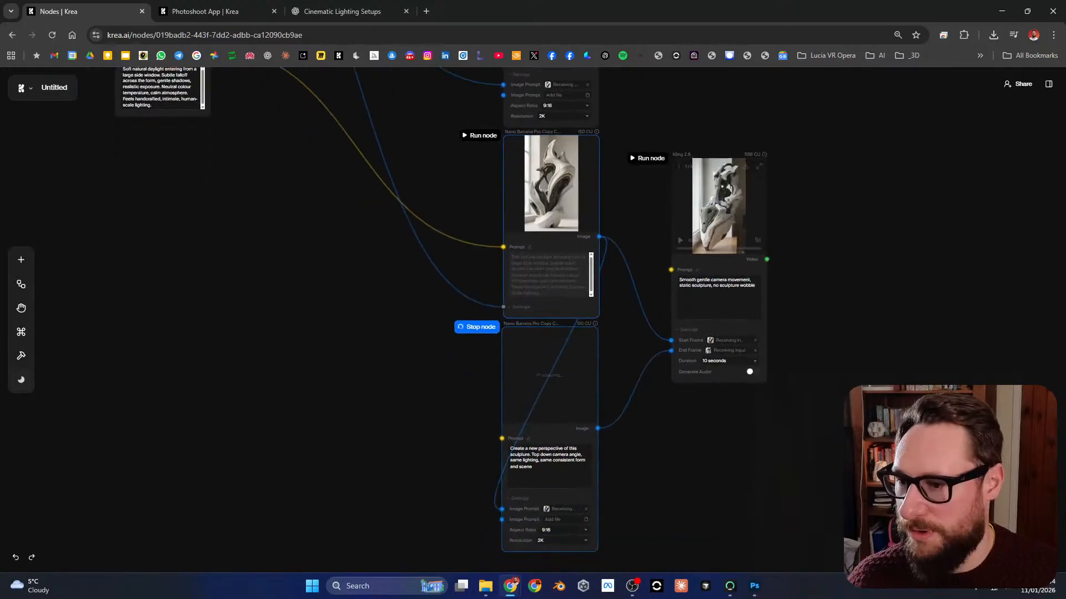
{"action": "left_click_drag", "start_coordinate": [704, 167], "coordinate": [705, 194]}
{"action": "scroll", "coordinate": [612, 277], "scroll_direction": "up", "scroll_amount": 1}
{"action": "left_click_drag", "start_coordinate": [633, 288], "coordinate": [616, 224]}
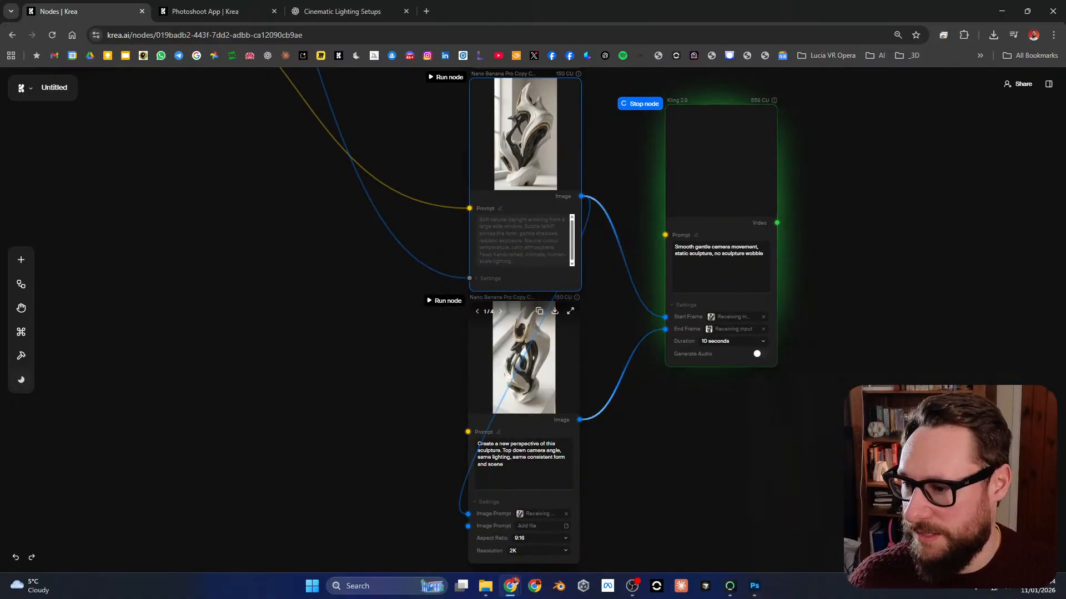
{"action": "left_click", "coordinate": [524, 356]}
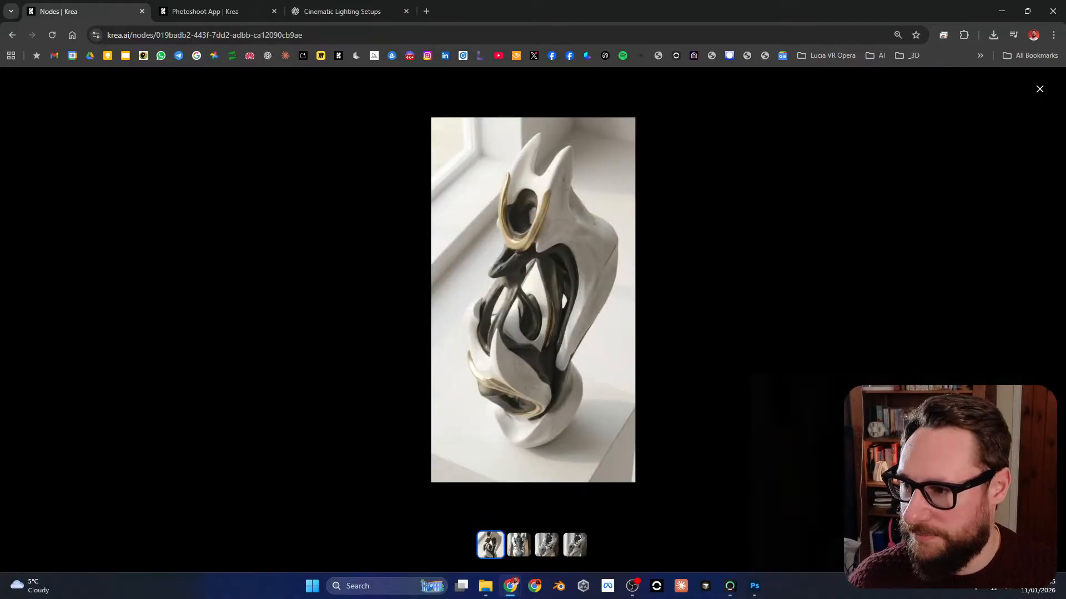
{"action": "key", "text": "Escape"}
Step: Compare the soft-daylight sculpture image up close with the top-down perspective image feeding the lower Kling 2.6 node
{"action": "left_click_drag", "start_coordinate": [524, 353], "coordinate": [514, 505]}
{"action": "scroll", "coordinate": [519, 294], "scroll_direction": "up", "scroll_amount": 4}
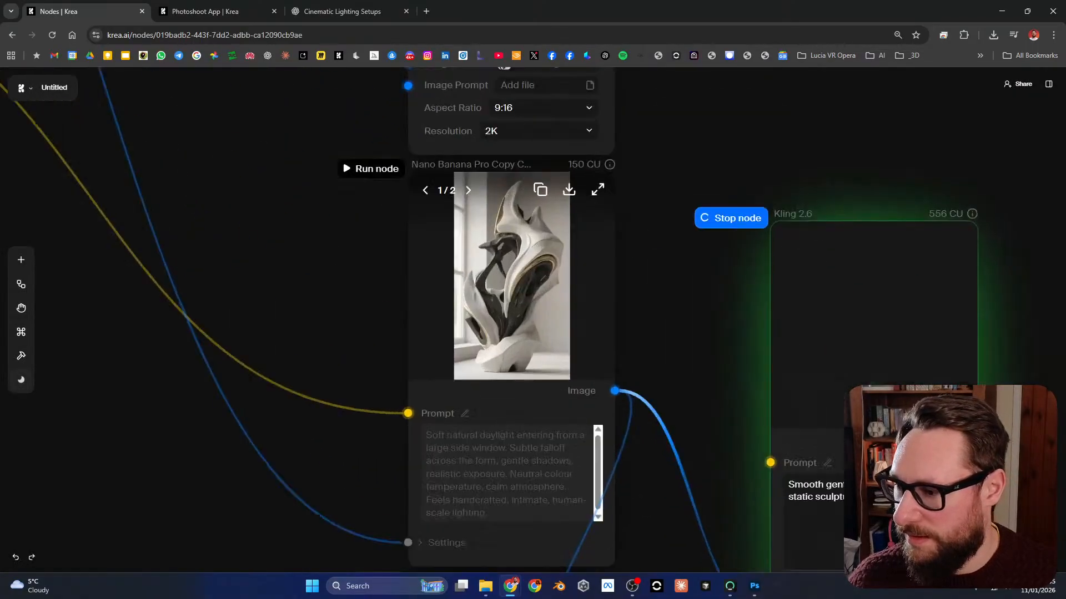
{"action": "scroll", "coordinate": [517, 286], "scroll_direction": "up", "scroll_amount": 1}
{"action": "mouse_move", "coordinate": [516, 294]}
{"action": "left_mouse_down"}
{"action": "mouse_move", "coordinate": [538, 228]}
{"action": "mouse_move", "coordinate": [553, 93]}
{"action": "left_mouse_up"}
{"action": "scroll", "coordinate": [532, 320], "scroll_direction": "up", "scroll_amount": 5}
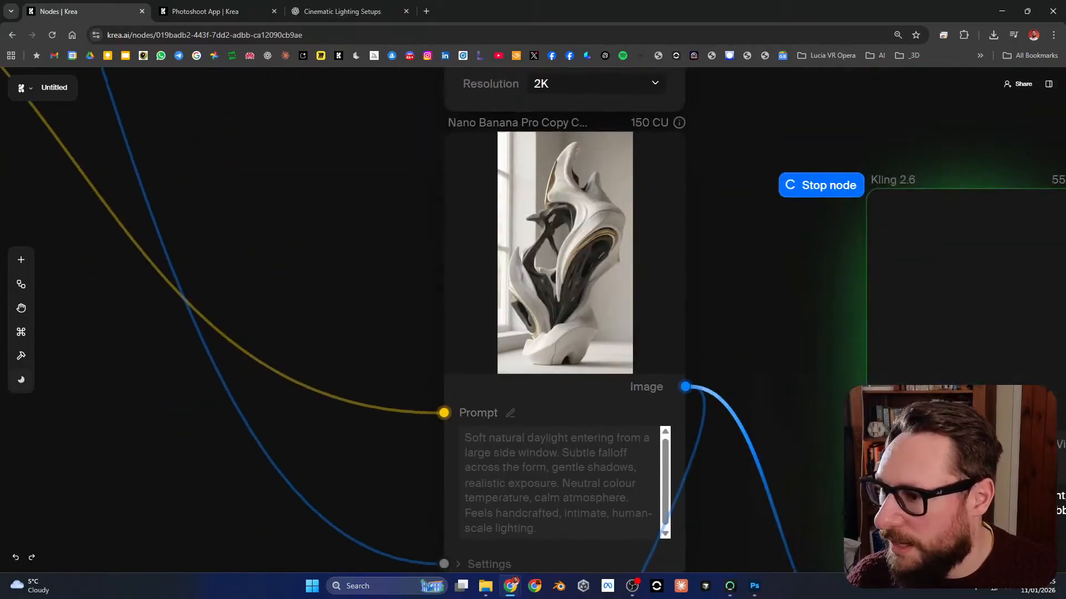
{"action": "scroll", "coordinate": [533, 320], "scroll_direction": "down", "scroll_amount": 4}
{"action": "scroll", "coordinate": [533, 320], "scroll_direction": "up", "scroll_amount": 1}
{"action": "scroll", "coordinate": [533, 319], "scroll_direction": "up", "scroll_amount": 4}
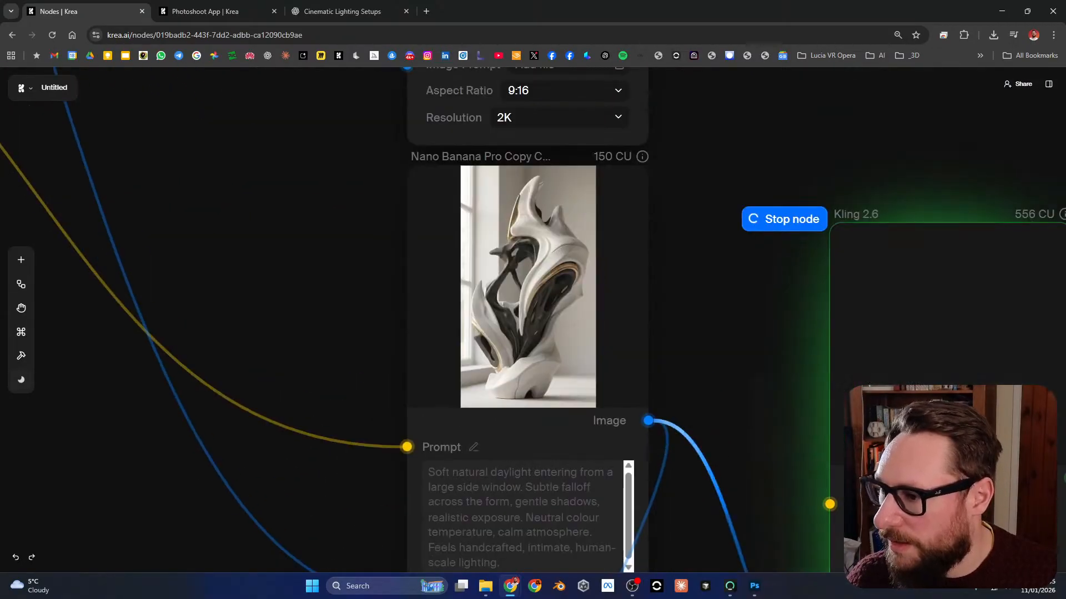
{"action": "scroll", "coordinate": [533, 320], "scroll_direction": "down", "scroll_amount": 2}
{"action": "scroll", "coordinate": [533, 319], "scroll_direction": "down", "scroll_amount": 5}
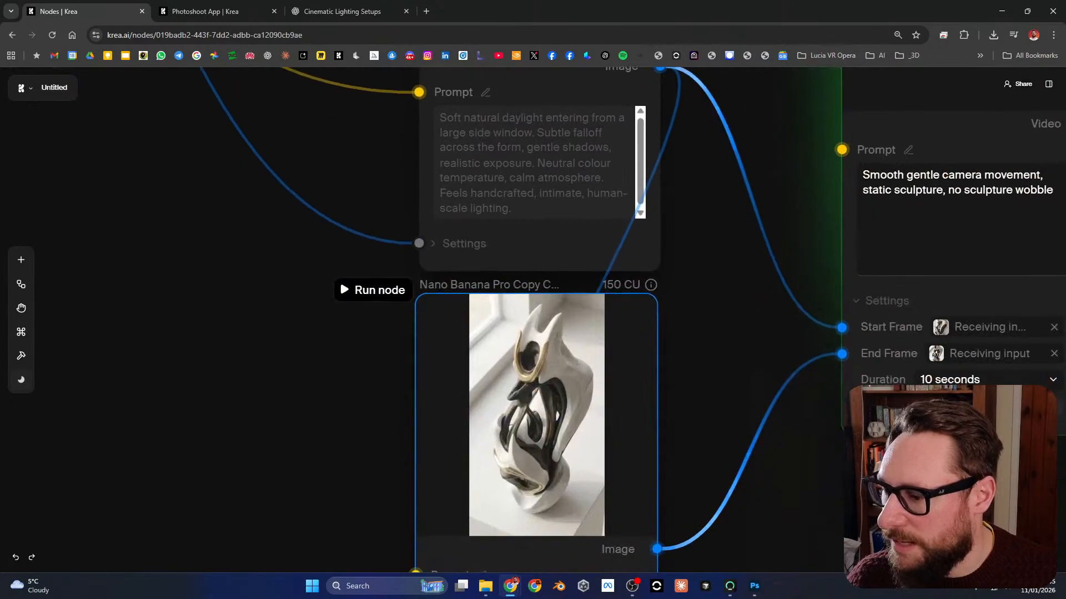
{"action": "scroll", "coordinate": [533, 319], "scroll_direction": "up", "scroll_amount": 4}
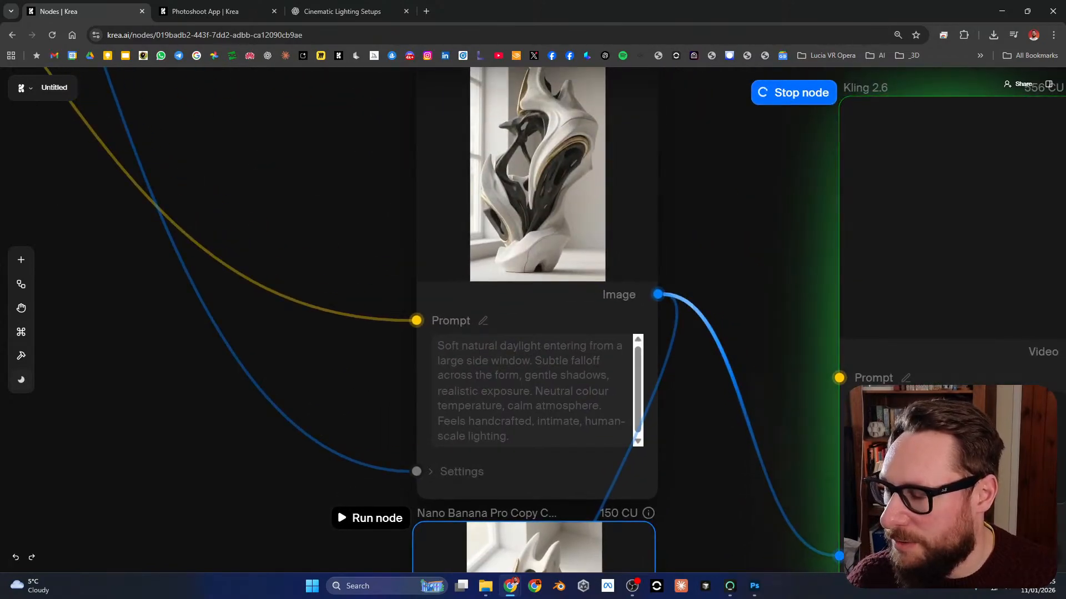
{"action": "left_click_drag", "start_coordinate": [537, 222], "coordinate": [569, 305]}
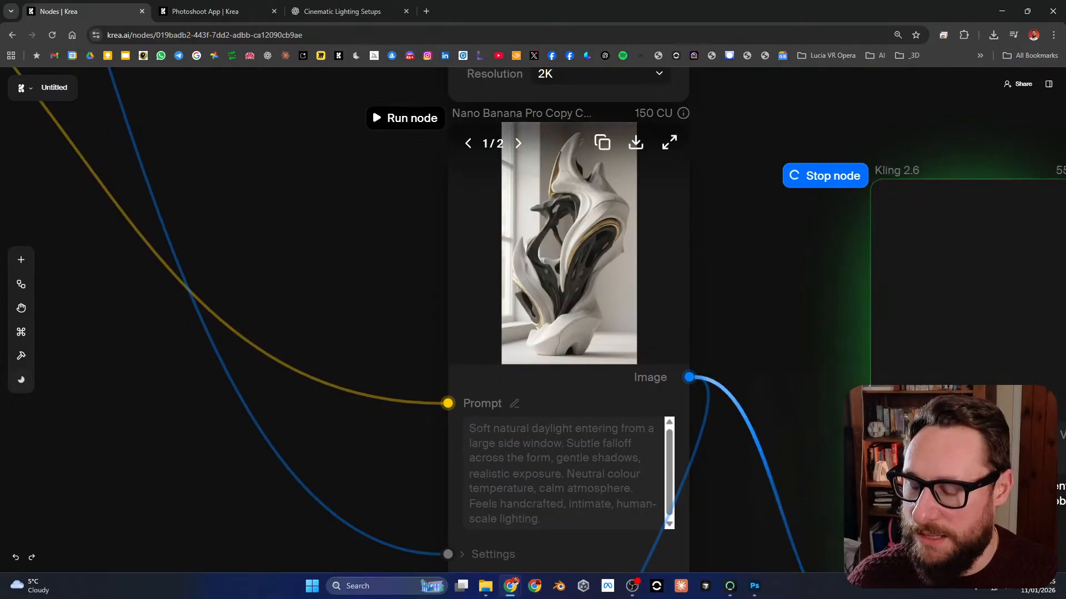
Step: Review the Nano Banana Pro images from the top-down perspective node up to the dramatic-lighting node
{"action": "scroll", "coordinate": [533, 320], "scroll_direction": "down", "scroll_amount": 8}
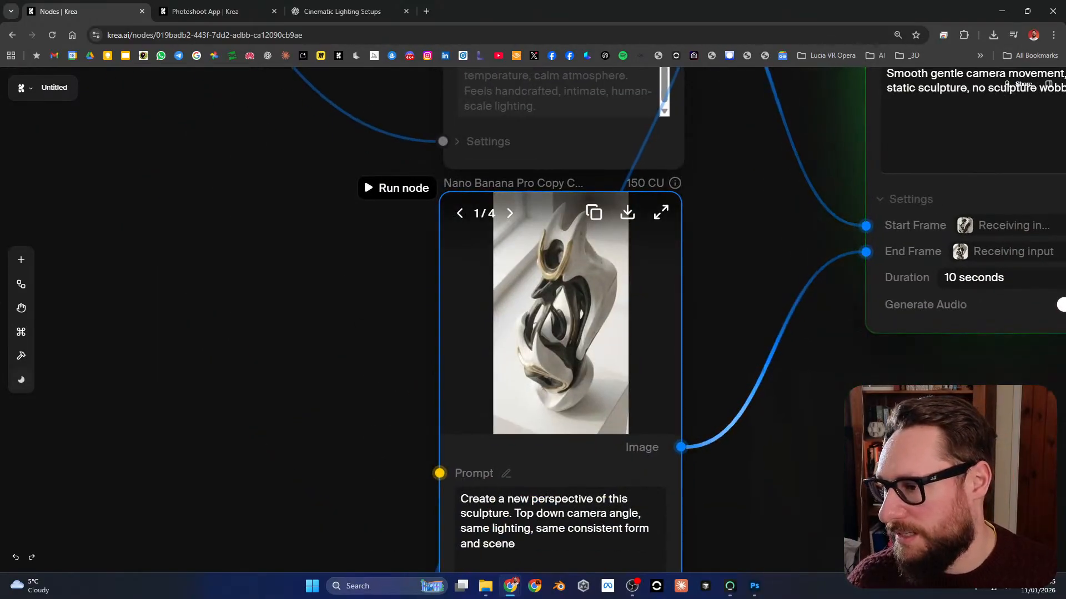
{"action": "scroll", "coordinate": [533, 320], "scroll_direction": "up", "scroll_amount": 8}
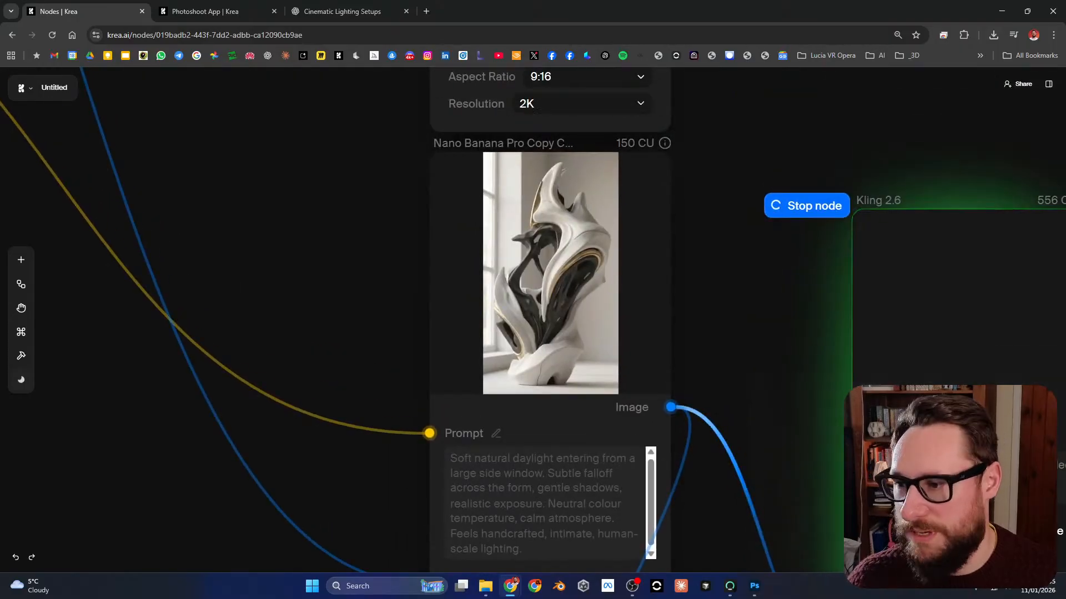
{"action": "scroll", "coordinate": [741, 389], "scroll_direction": "down", "scroll_amount": 9}
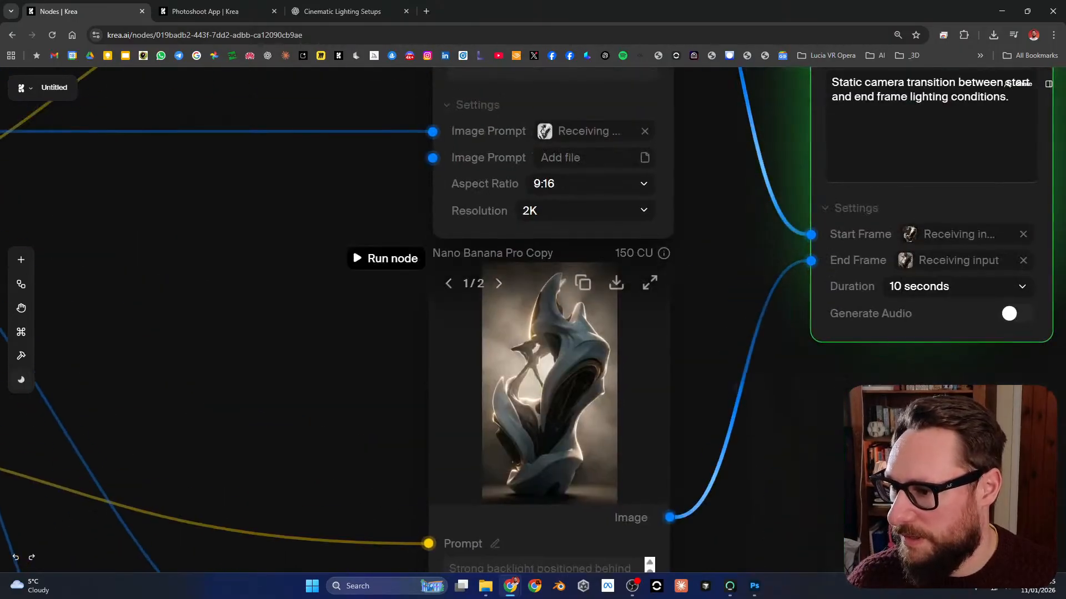
{"action": "scroll", "coordinate": [527, 364], "scroll_direction": "down", "scroll_amount": 2}
{"action": "left_click_drag", "start_coordinate": [527, 322], "coordinate": [542, 578]}
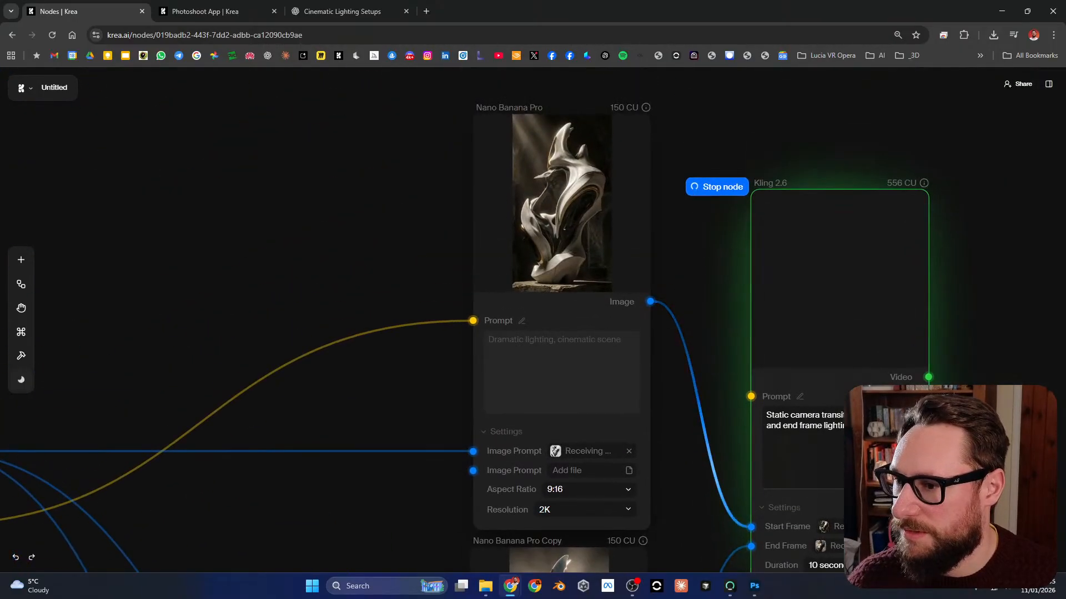
Step: Examine the reference image node and the lighting prompt nodes that feed the Nano Banana Pro nodes
{"action": "scroll", "coordinate": [659, 347], "scroll_direction": "down", "scroll_amount": 3}
{"action": "left_click_drag", "start_coordinate": [433, 355], "coordinate": [553, 258]}
{"action": "scroll", "coordinate": [228, 275], "scroll_direction": "up", "scroll_amount": 1}
{"action": "scroll", "coordinate": [249, 285], "scroll_direction": "up", "scroll_amount": 5}
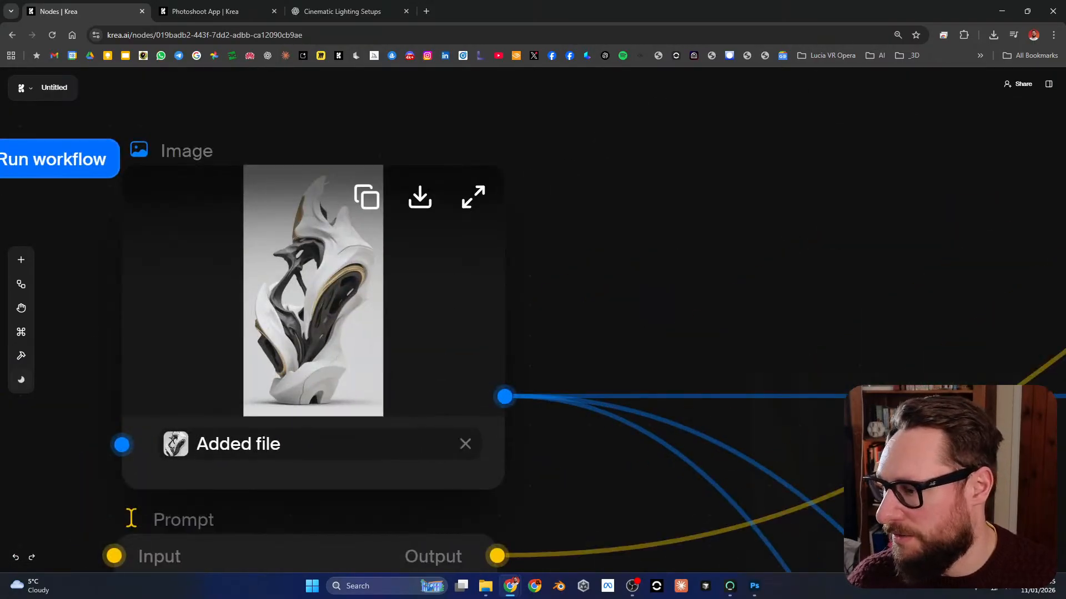
{"action": "scroll", "coordinate": [330, 293], "scroll_direction": "down", "scroll_amount": 4}
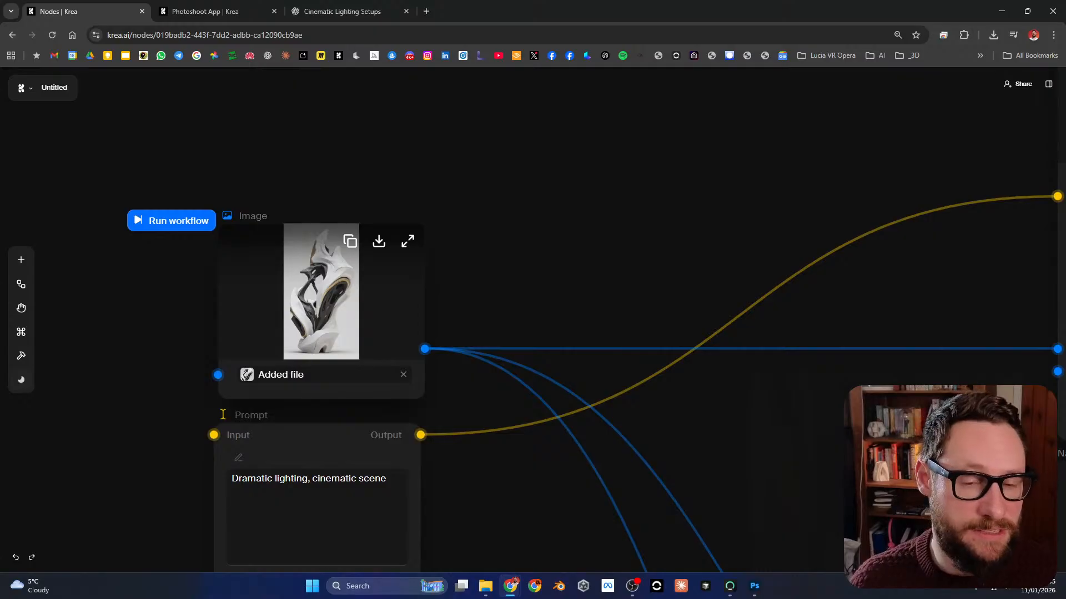
{"action": "left_click_drag", "start_coordinate": [638, 389], "coordinate": [236, 325]}
{"action": "scroll", "coordinate": [397, 253], "scroll_direction": "down", "scroll_amount": 4}
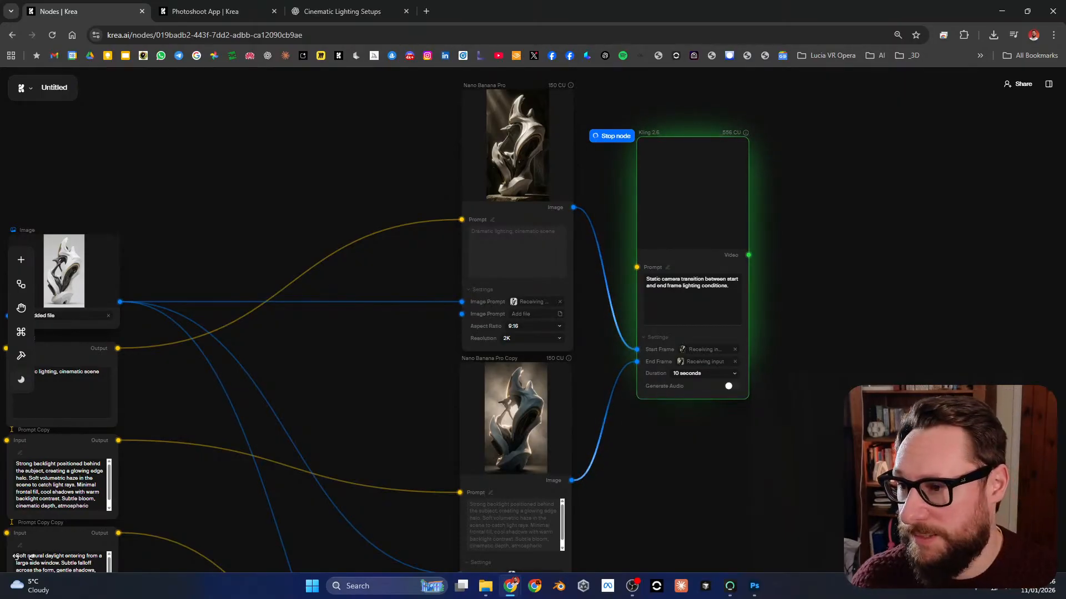
Step: Check the progress of both running Kling 2.6 nodes along with their prompts and start and end frame connections
{"action": "left_click_drag", "start_coordinate": [638, 522], "coordinate": [521, 276]}
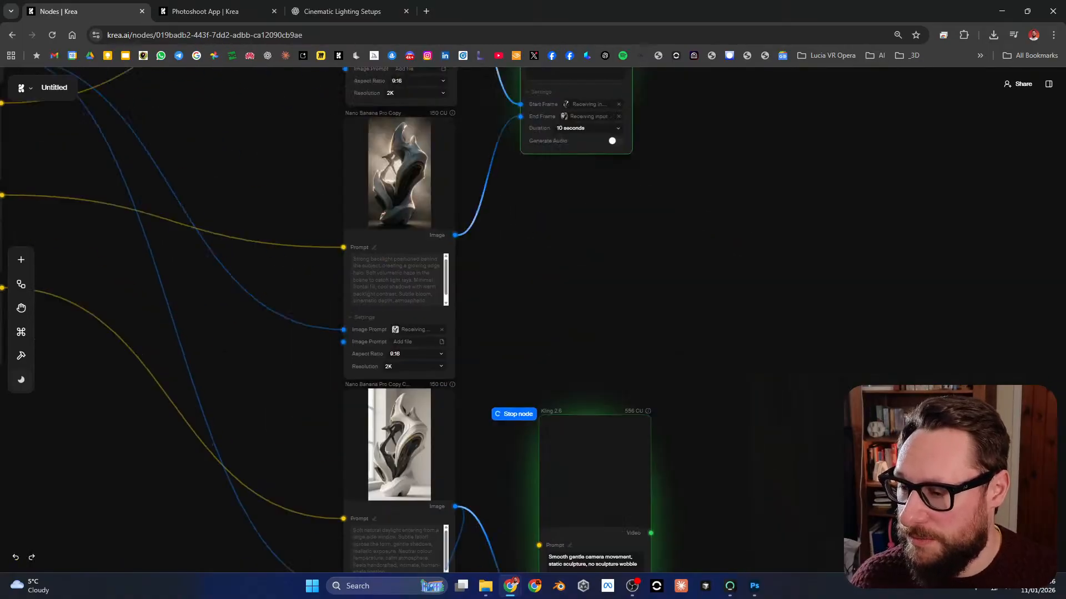
{"action": "left_click_drag", "start_coordinate": [675, 258], "coordinate": [691, 195]}
{"action": "scroll", "coordinate": [668, 301], "scroll_direction": "down", "scroll_amount": 2}
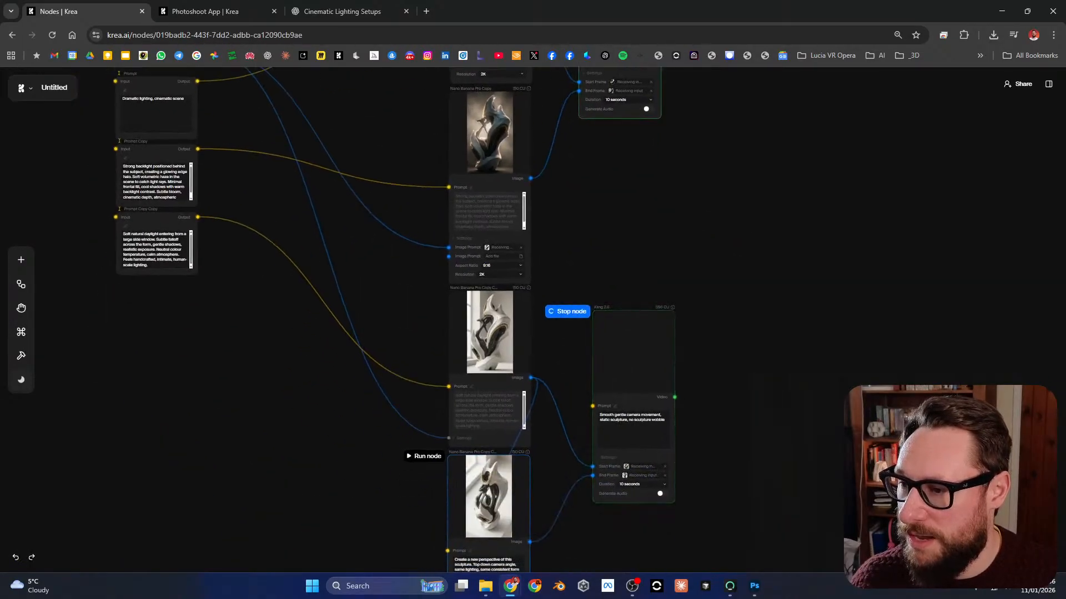
{"action": "left_click_drag", "start_coordinate": [633, 355], "coordinate": [626, 360]}
{"action": "left_click_drag", "start_coordinate": [649, 144], "coordinate": [626, 341]}
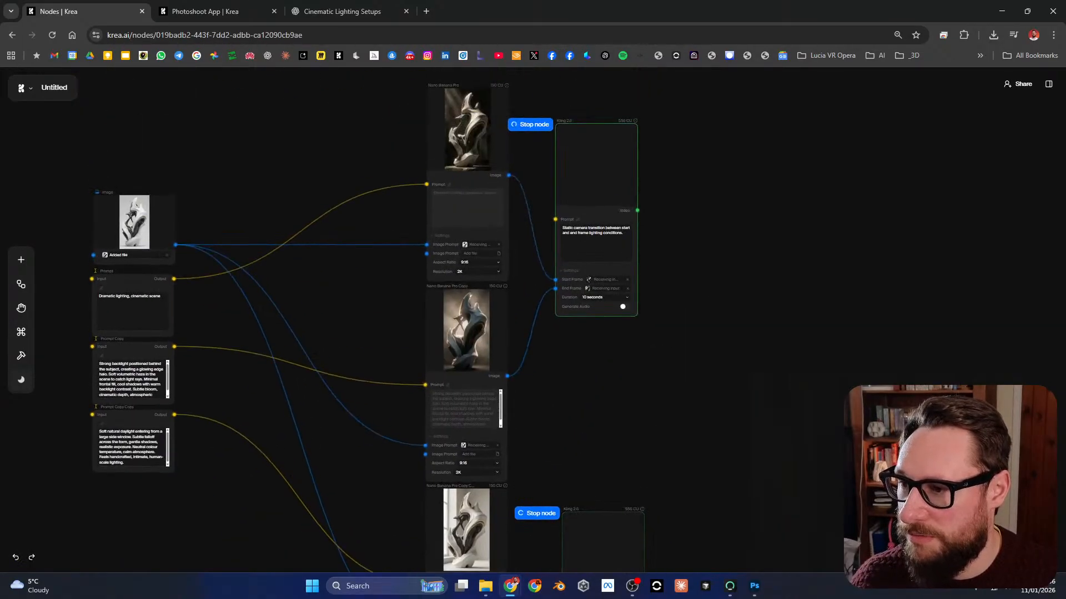
{"action": "scroll", "coordinate": [627, 163], "scroll_direction": "up", "scroll_amount": 4}
{"action": "left_click_drag", "start_coordinate": [628, 163], "coordinate": [639, 216]}
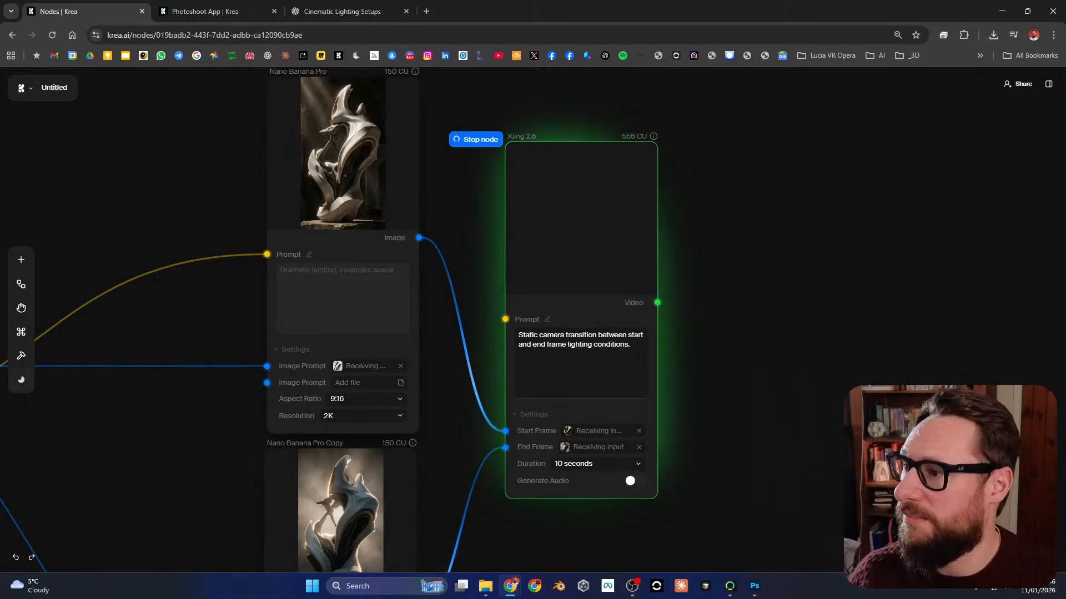
{"action": "mouse_move", "coordinate": [744, 267]}
{"action": "left_mouse_down"}
{"action": "mouse_move", "coordinate": [760, 318]}
{"action": "mouse_move", "coordinate": [754, 285]}
{"action": "left_mouse_up"}
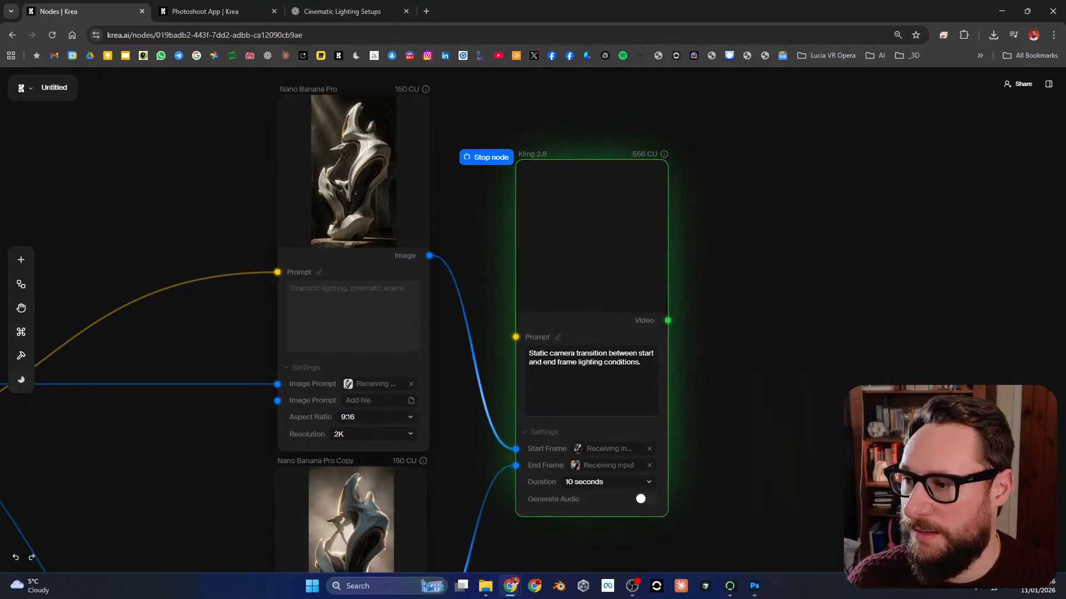
{"action": "scroll", "coordinate": [610, 323], "scroll_direction": "down", "scroll_amount": 5}
{"action": "scroll", "coordinate": [613, 324], "scroll_direction": "up", "scroll_amount": 5}
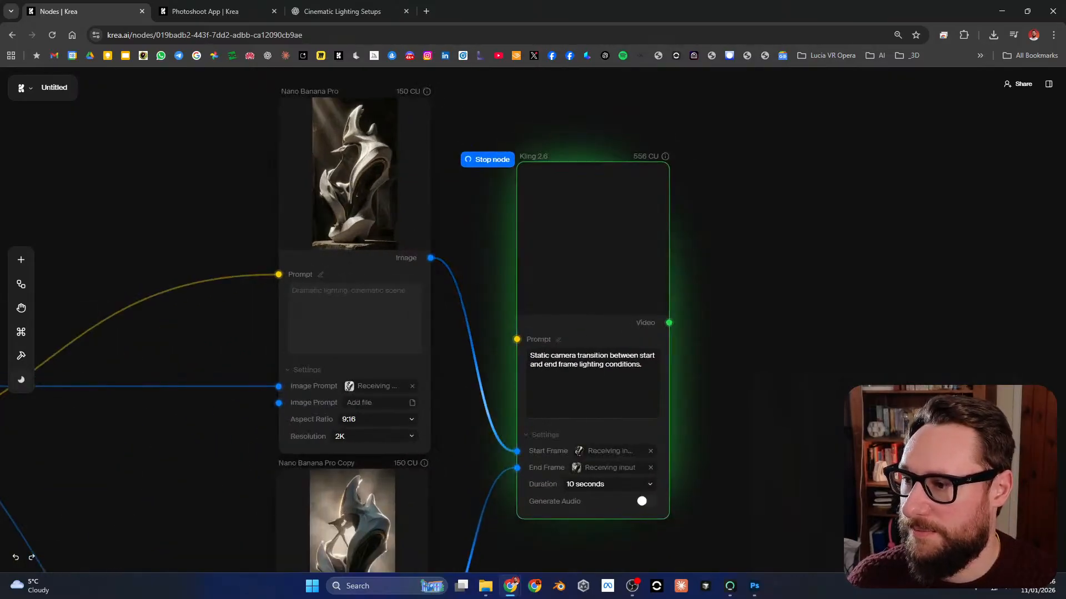
Step: Switch to the Photoshoot App page, return to the Krea home page, and open the Apps gallery in Nodes
{"action": "left_click", "coordinate": [216, 11]}
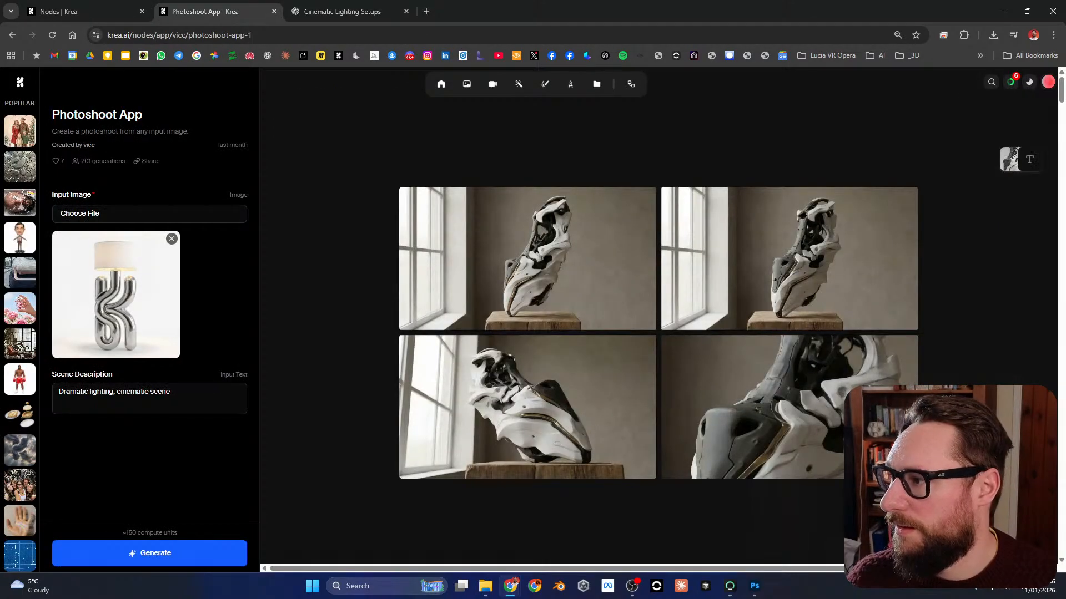
{"action": "left_click", "coordinate": [19, 82]}
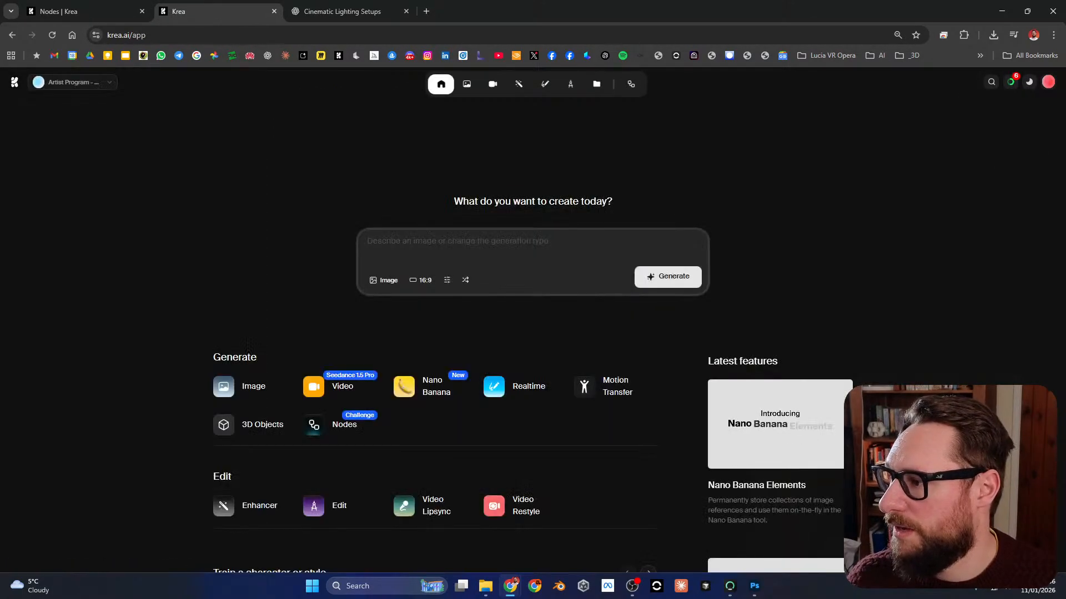
{"action": "left_click", "coordinate": [333, 425]}
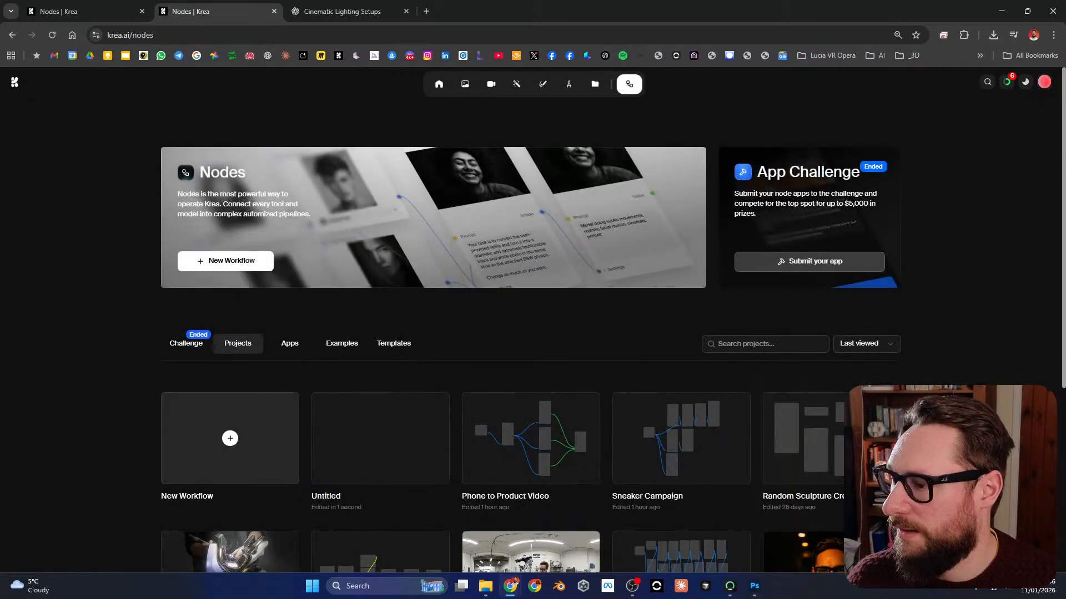
{"action": "left_click", "coordinate": [290, 343]}
Step: Browse the published node apps through to the end of the gallery, enlarging the page for readability
{"action": "scroll", "coordinate": [290, 343], "scroll_direction": "down", "scroll_amount": 5}
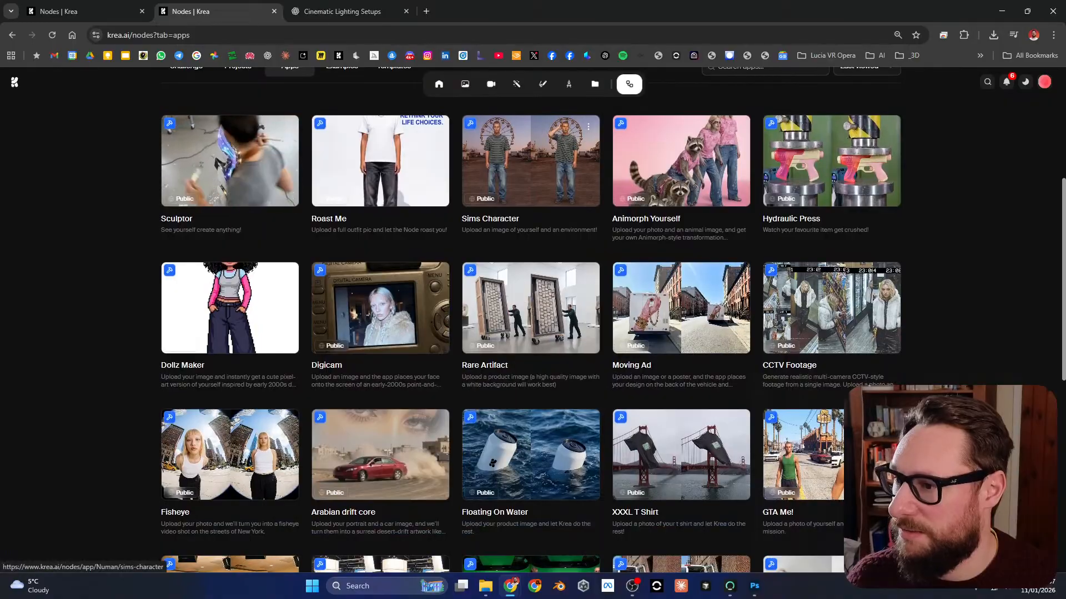
{"action": "scroll", "coordinate": [533, 178], "scroll_direction": "down", "scroll_amount": 2}
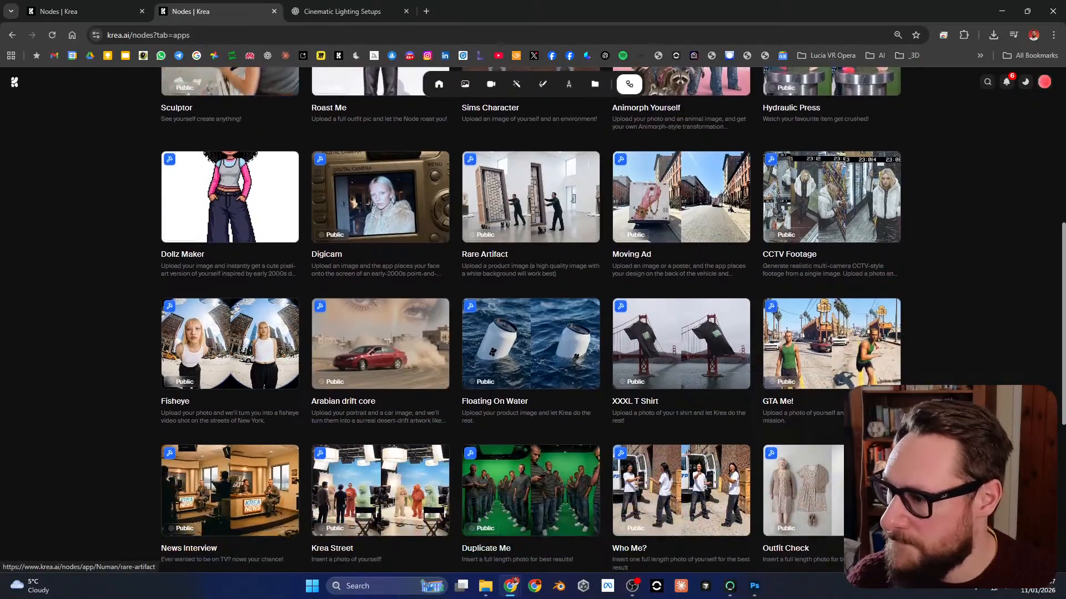
{"action": "key", "text": "ctrl+plus"}
{"action": "key", "text": "ctrl+plus"}
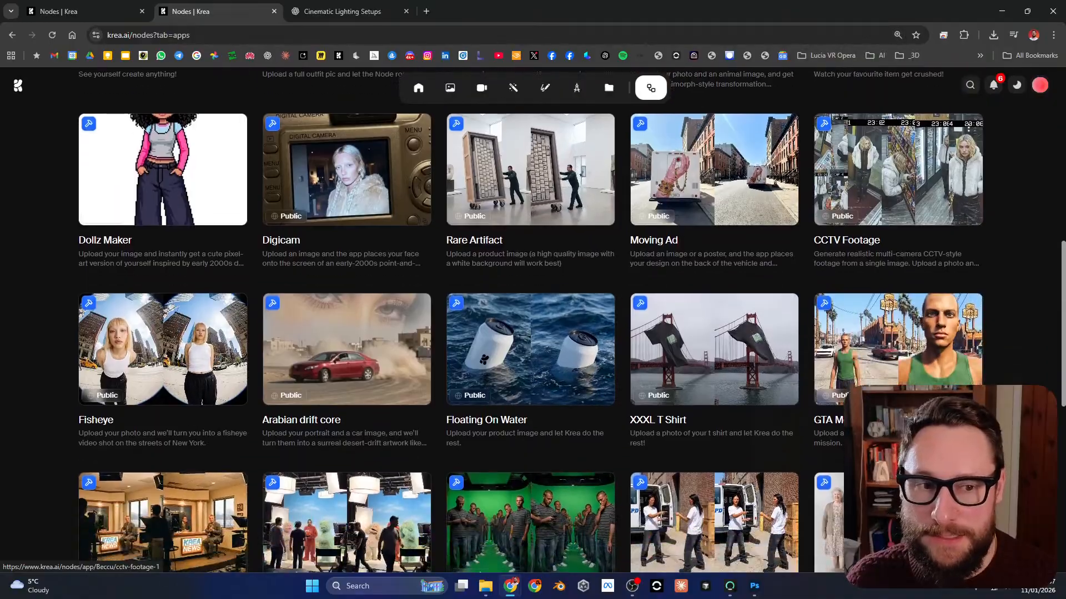
{"action": "scroll", "coordinate": [572, 319], "scroll_direction": "down", "scroll_amount": 1}
{"action": "scroll", "coordinate": [899, 183], "scroll_direction": "down", "scroll_amount": 3}
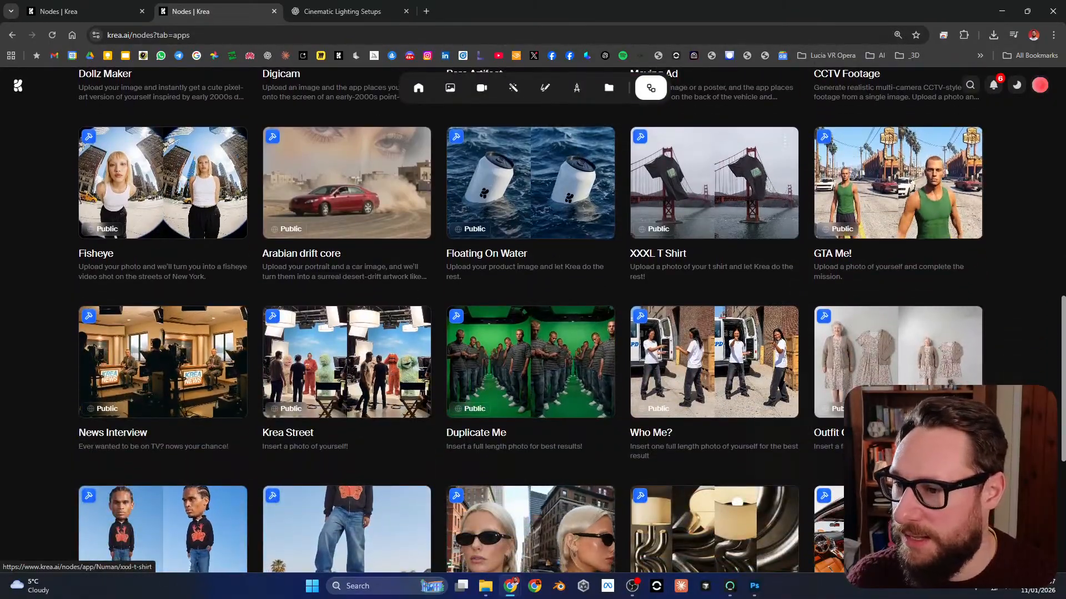
{"action": "scroll", "coordinate": [716, 183], "scroll_direction": "down", "scroll_amount": 2}
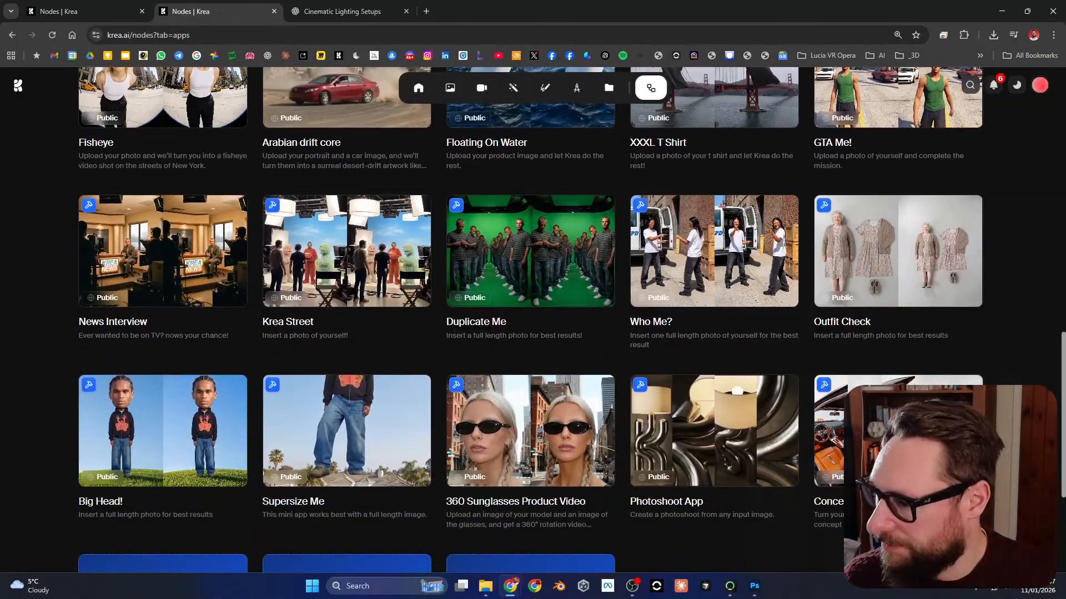
{"action": "scroll", "coordinate": [716, 222], "scroll_direction": "down", "scroll_amount": 2}
{"action": "scroll", "coordinate": [716, 222], "scroll_direction": "down", "scroll_amount": 1}
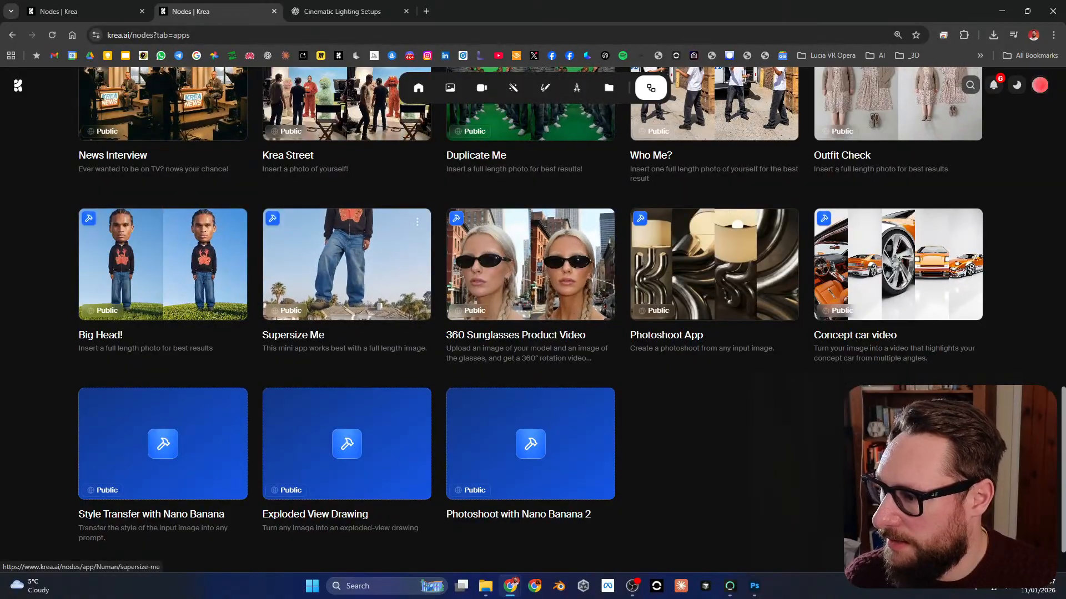
{"action": "scroll", "coordinate": [716, 267], "scroll_direction": "down", "scroll_amount": 1}
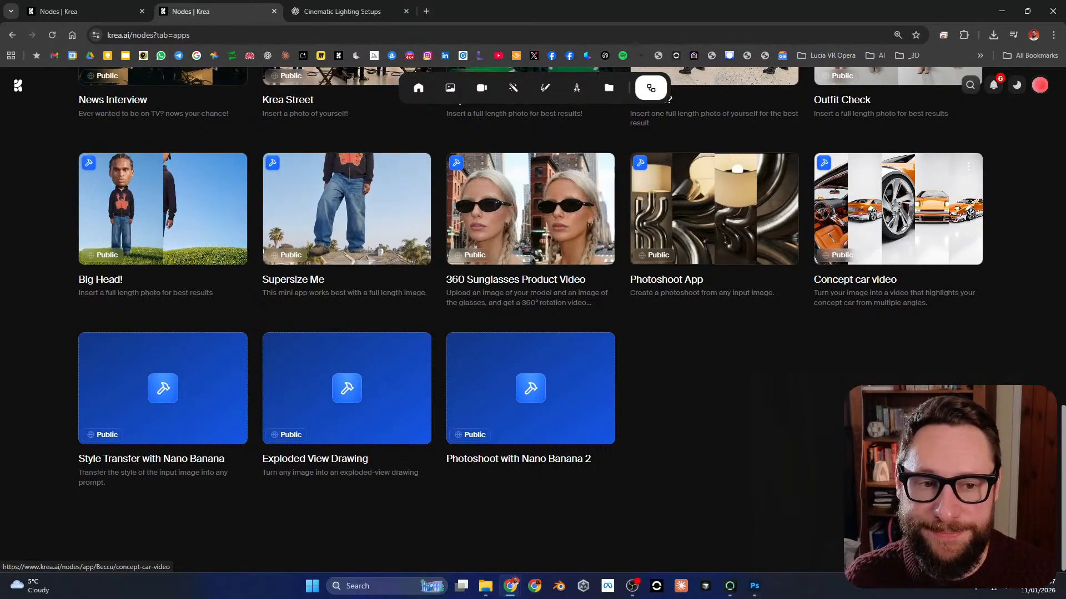
{"action": "scroll", "coordinate": [898, 238], "scroll_direction": "up", "scroll_amount": 1}
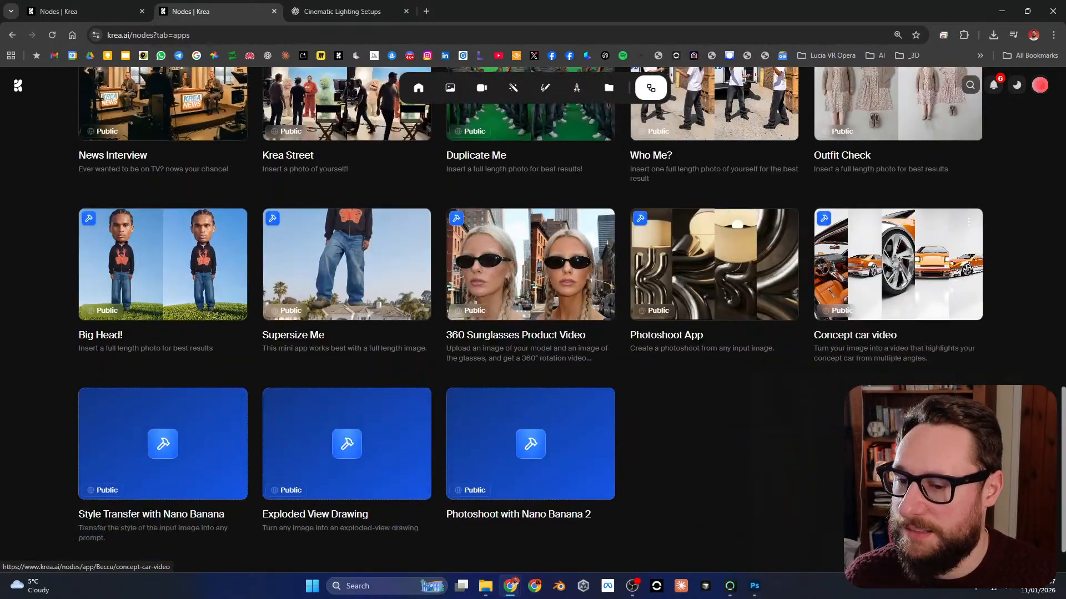
Step: Open the Concept car video app, examine its input, sample outputs and compute cost, and return to the gallery
{"action": "left_click", "coordinate": [898, 239]}
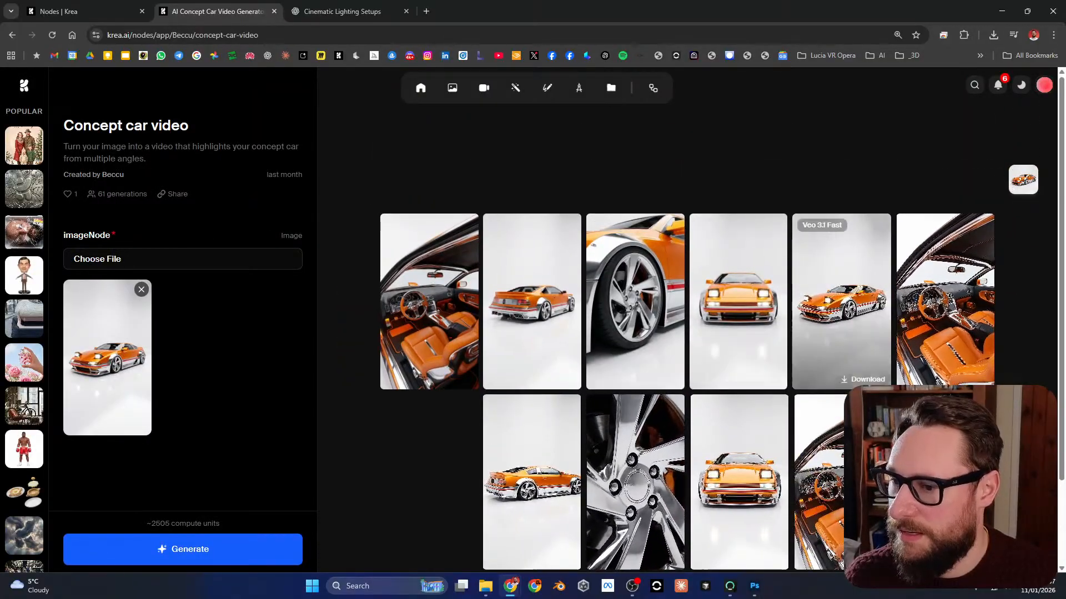
{"action": "scroll", "coordinate": [722, 333], "scroll_direction": "down", "scroll_amount": 2}
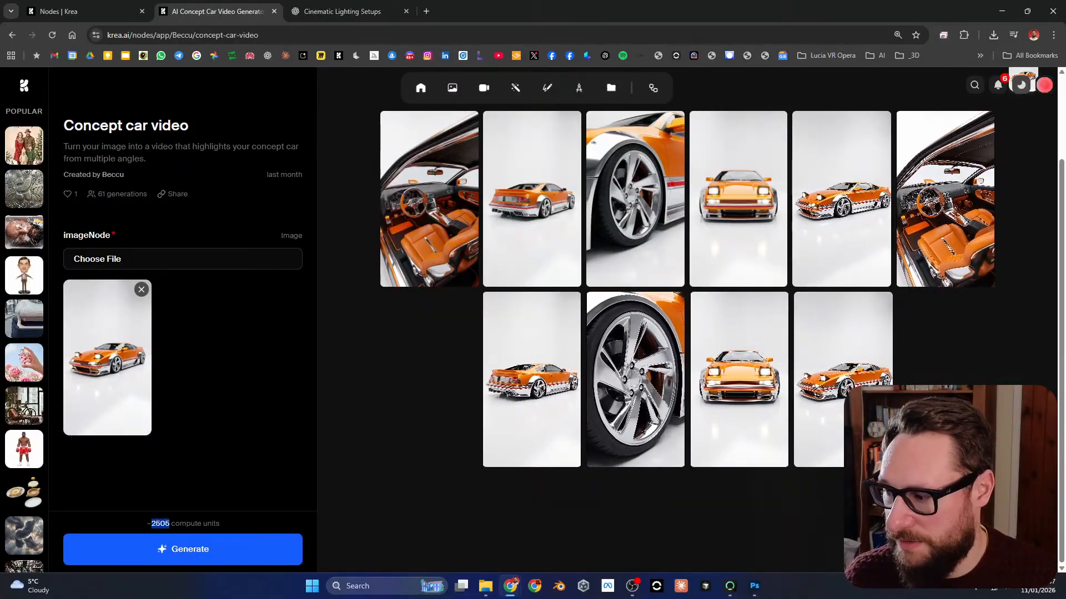
{"action": "left_click", "coordinate": [166, 524]}
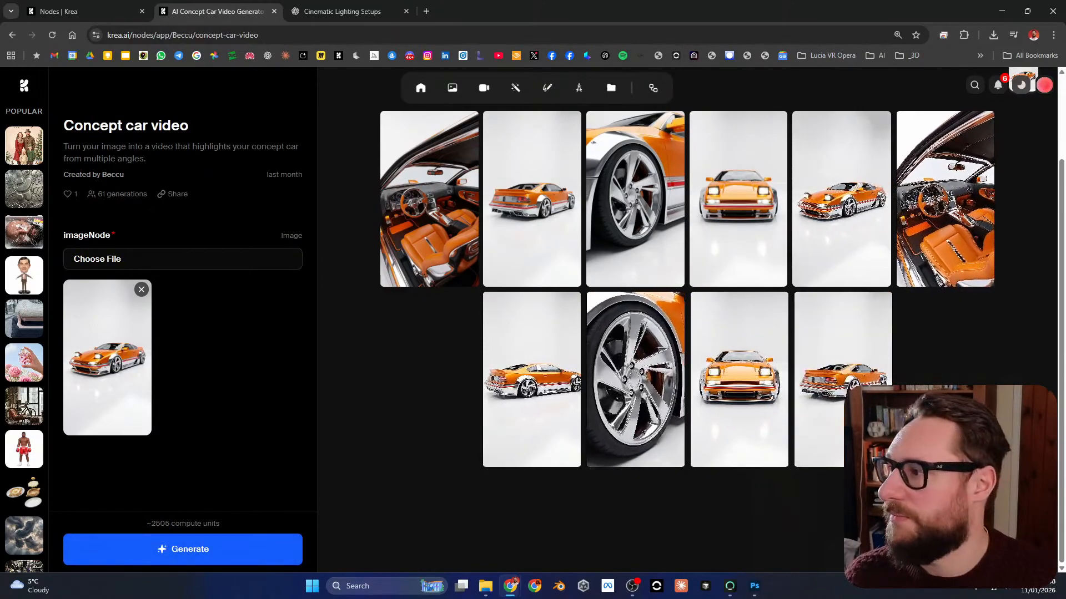
{"action": "left_click", "coordinate": [12, 35]}
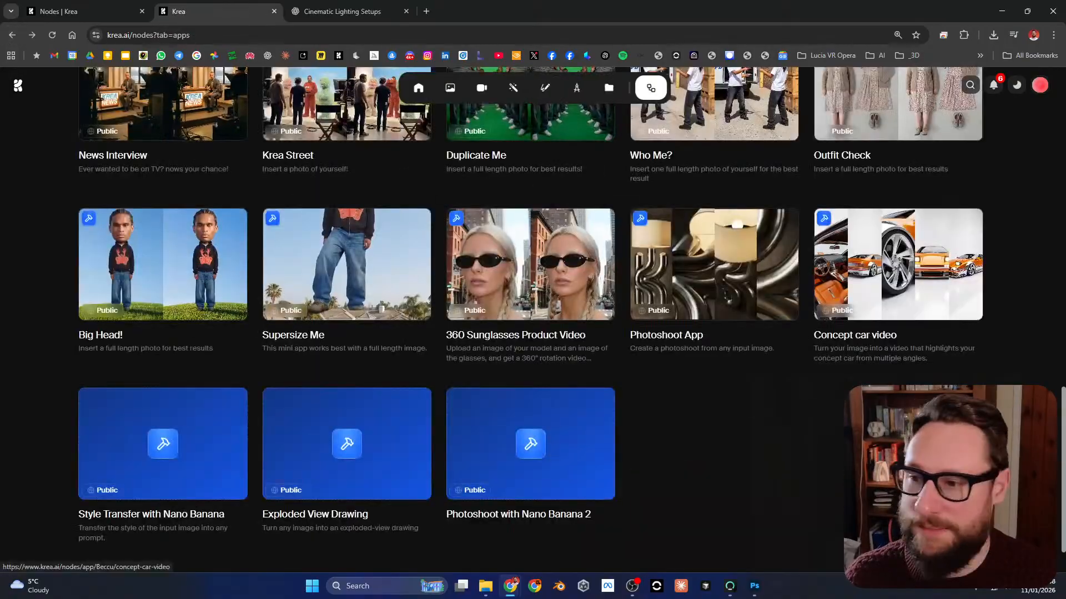
Step: Open the Sims Character app from the gallery and examine its person and environment photo inputs and sample outputs
{"action": "scroll", "coordinate": [888, 306], "scroll_direction": "up", "scroll_amount": 8}
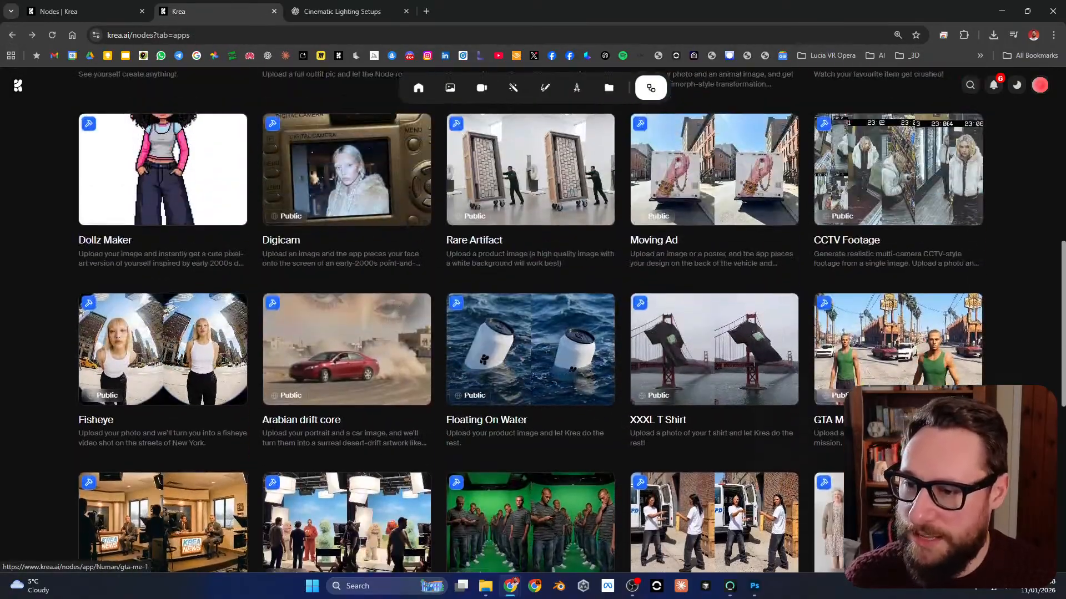
{"action": "scroll", "coordinate": [888, 305], "scroll_direction": "up", "scroll_amount": 10}
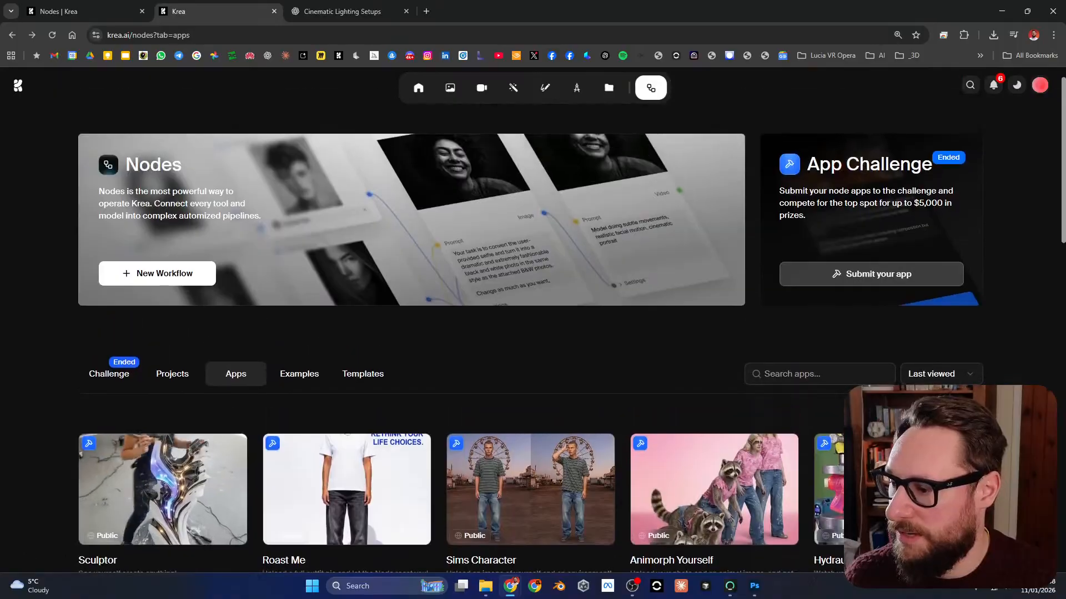
{"action": "scroll", "coordinate": [530, 377], "scroll_direction": "down", "scroll_amount": 2}
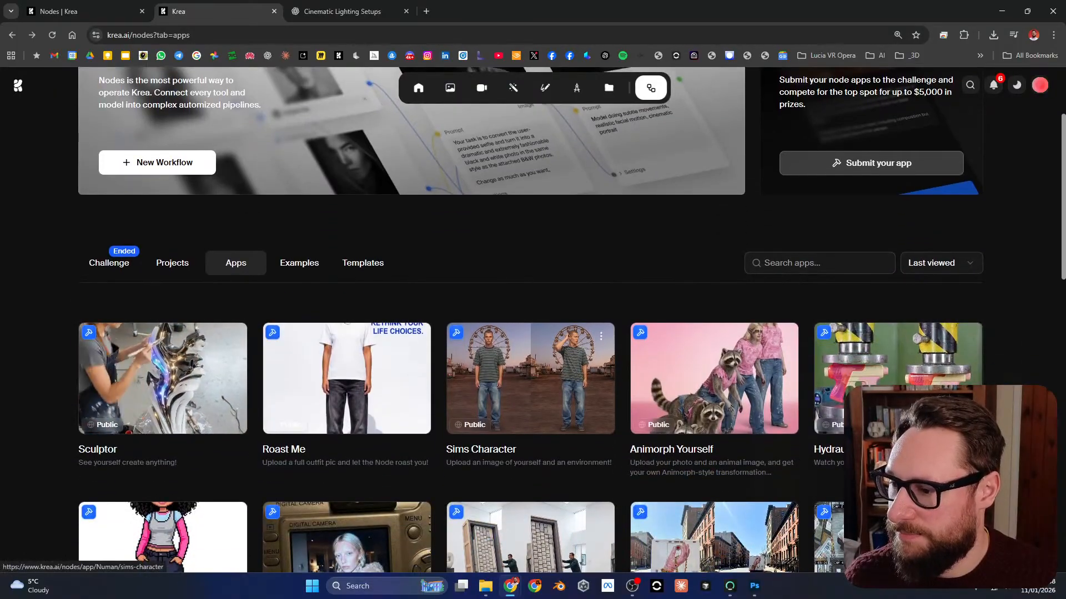
{"action": "left_click", "coordinate": [530, 377]}
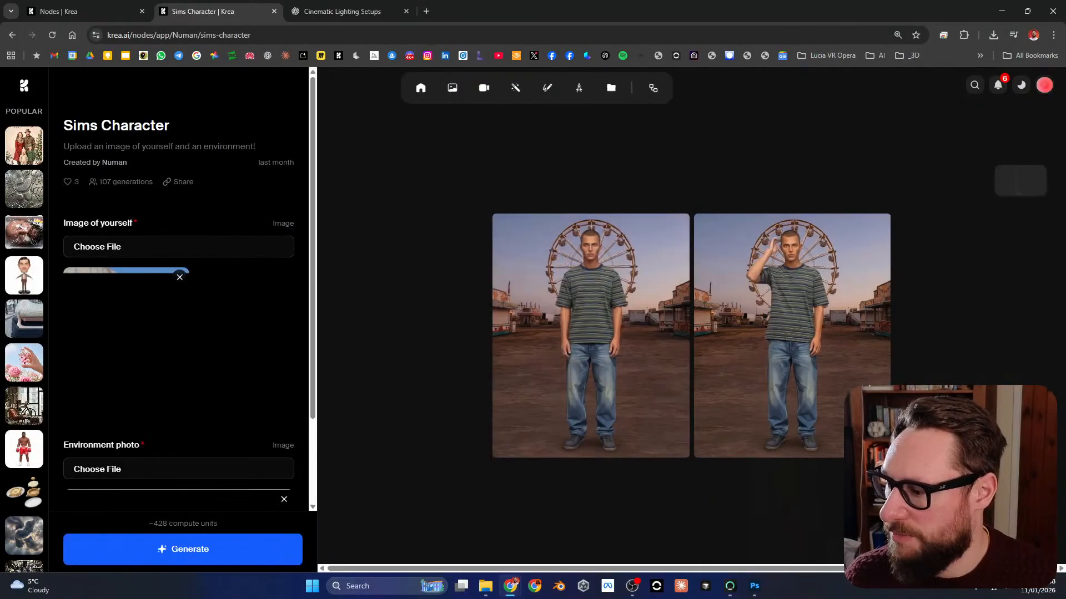
{"action": "scroll", "coordinate": [183, 289], "scroll_direction": "down", "scroll_amount": 2}
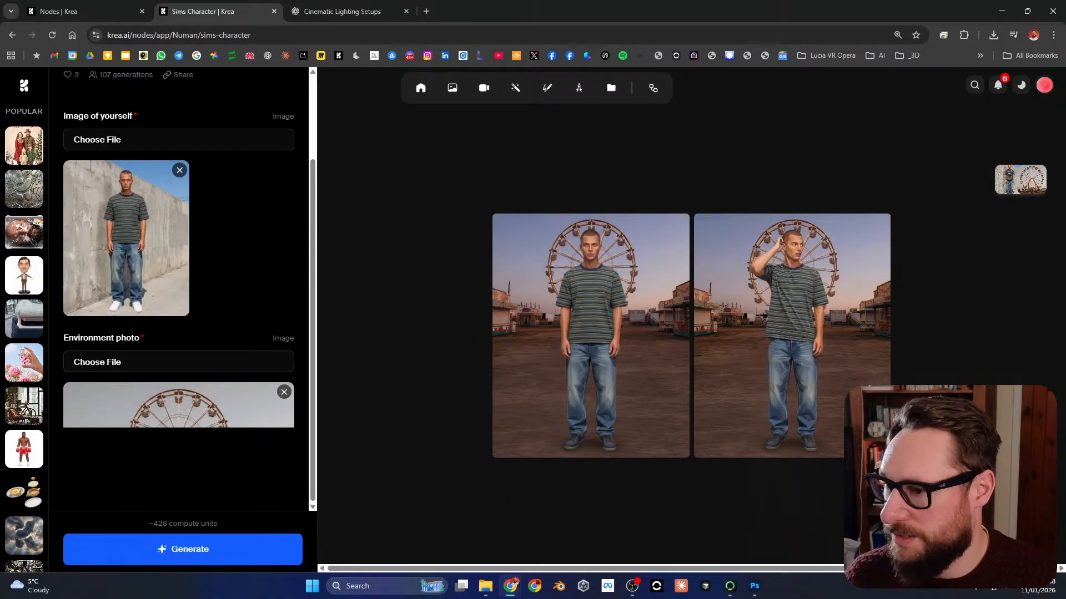
{"action": "scroll", "coordinate": [183, 288], "scroll_direction": "up", "scroll_amount": 2}
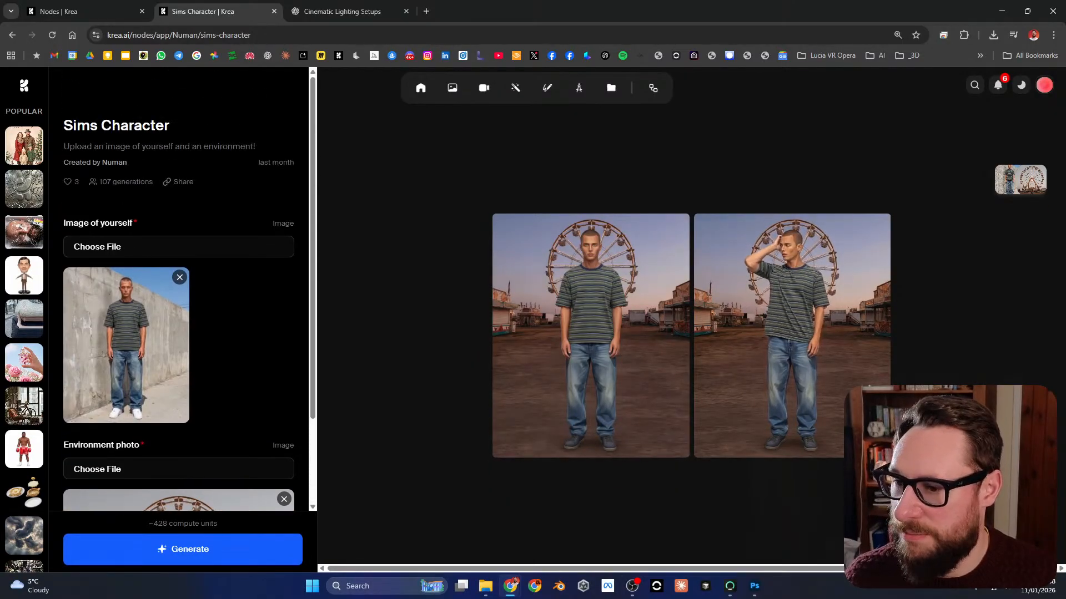
{"action": "scroll", "coordinate": [183, 288], "scroll_direction": "down", "scroll_amount": 2}
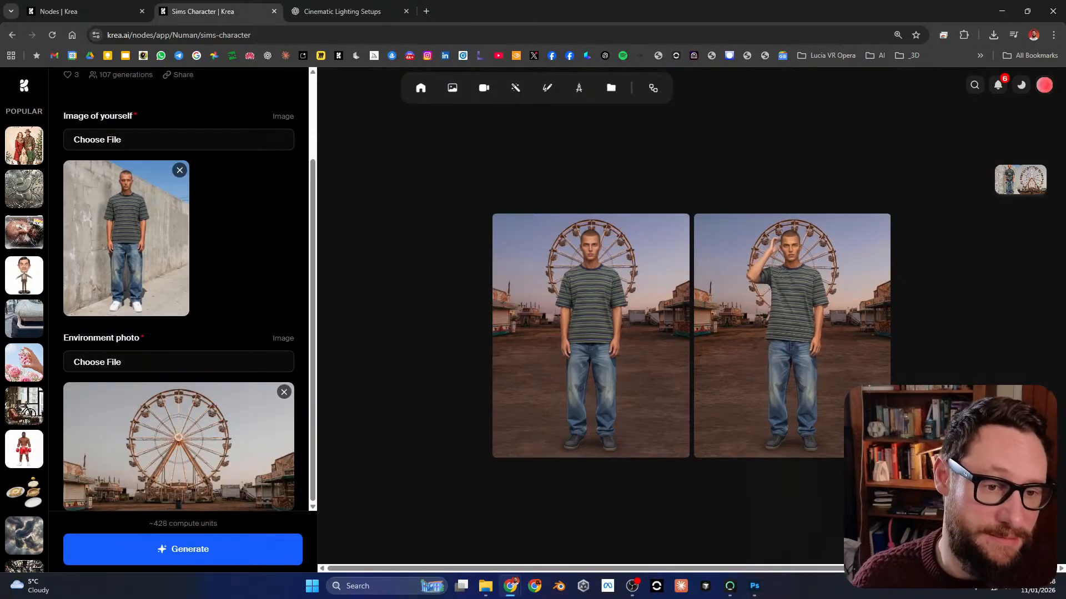
Step: Return to the node workflow and play the Kling 2.6 lighting-transition video full screen, then close the preview
{"action": "scroll", "coordinate": [183, 288], "scroll_direction": "up", "scroll_amount": 2}
{"action": "left_click", "coordinate": [83, 11]}
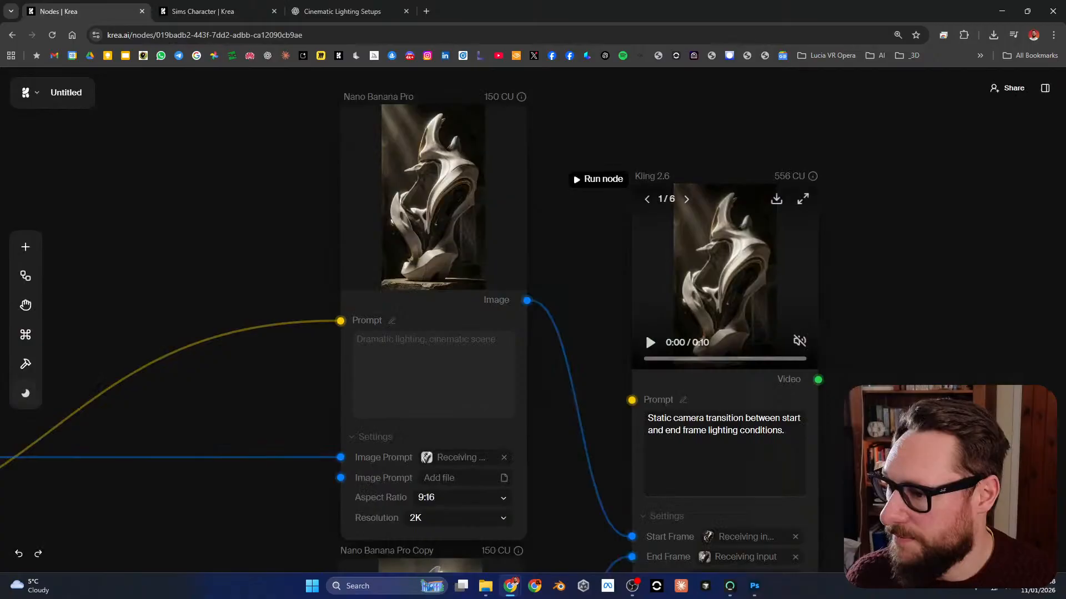
{"action": "left_click_drag", "start_coordinate": [583, 461], "coordinate": [468, 145]}
{"action": "scroll", "coordinate": [467, 310], "scroll_direction": "down", "scroll_amount": 7}
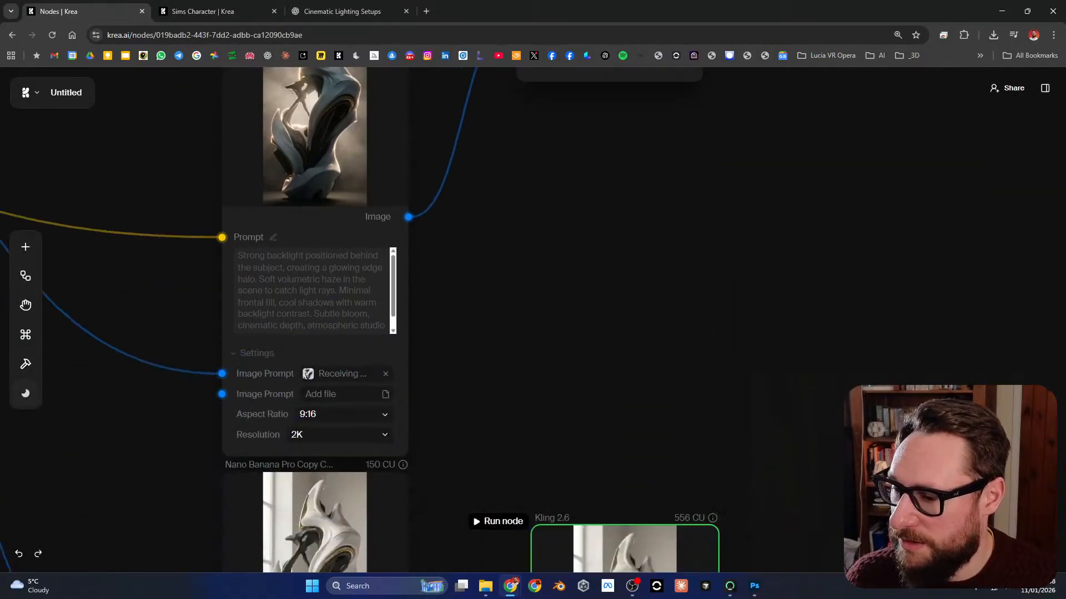
{"action": "scroll", "coordinate": [467, 311], "scroll_direction": "up", "scroll_amount": 15}
{"action": "left_click_drag", "start_coordinate": [690, 284], "coordinate": [636, 294]}
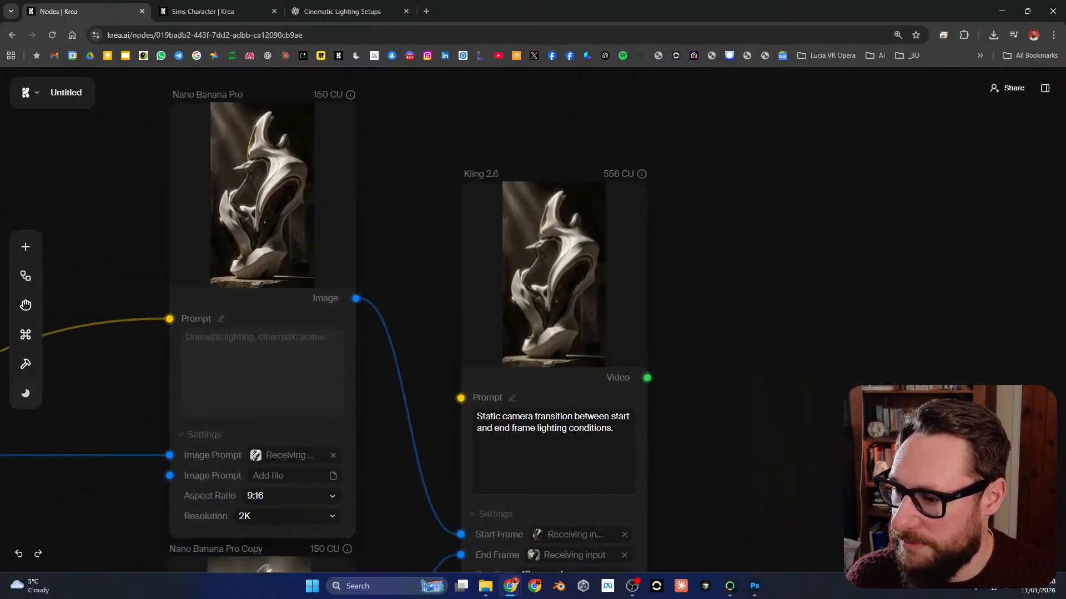
{"action": "scroll", "coordinate": [636, 294], "scroll_direction": "up", "scroll_amount": 4}
{"action": "left_click", "coordinate": [629, 131]}
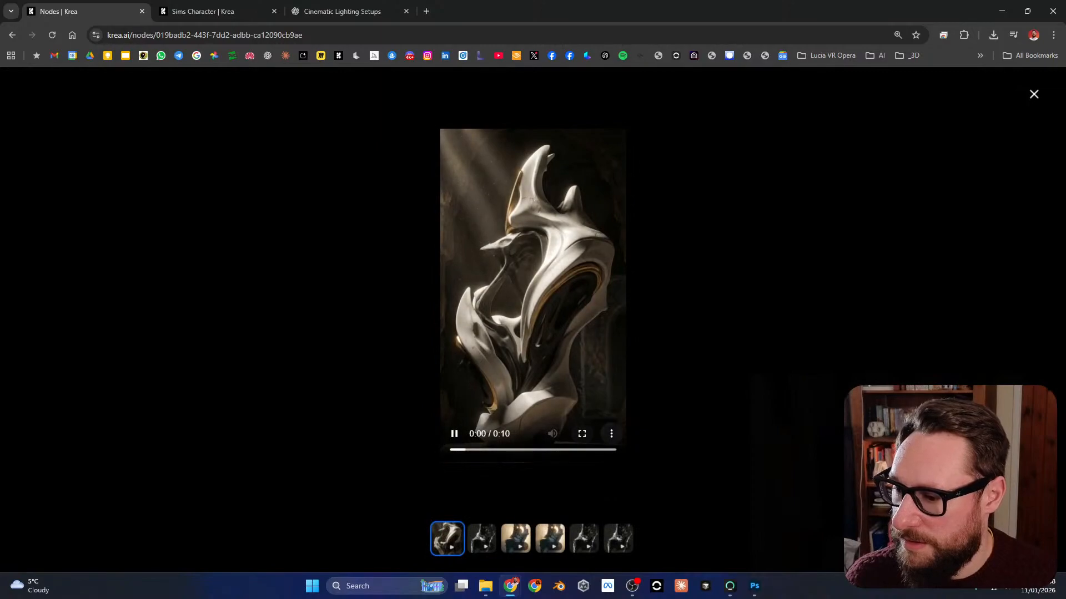
{"action": "left_click", "coordinate": [581, 434]}
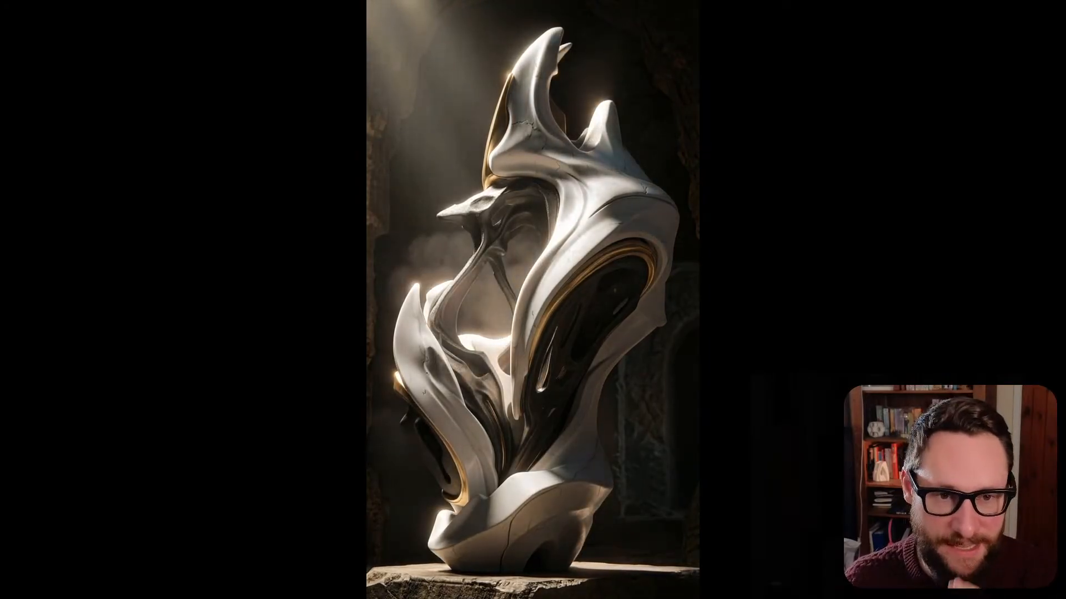
{"action": "key", "text": "Escape"}
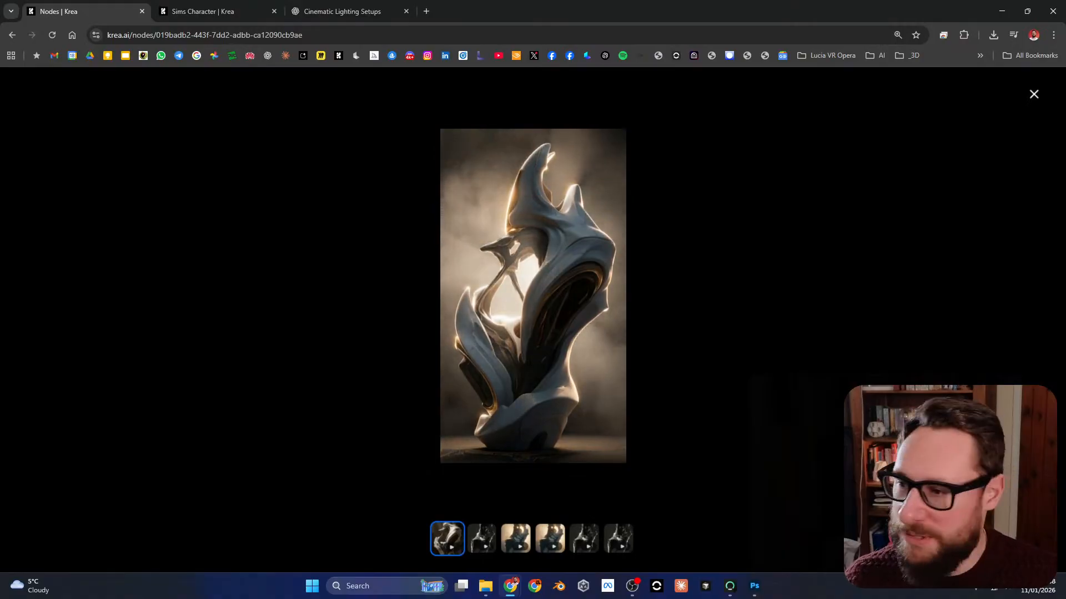
{"action": "key", "text": "Escape"}
Step: Play the Kling 2.6 video with the smooth gentle camera movement prompt full screen, then close its preview
{"action": "scroll", "coordinate": [533, 319], "scroll_direction": "down", "scroll_amount": 20}
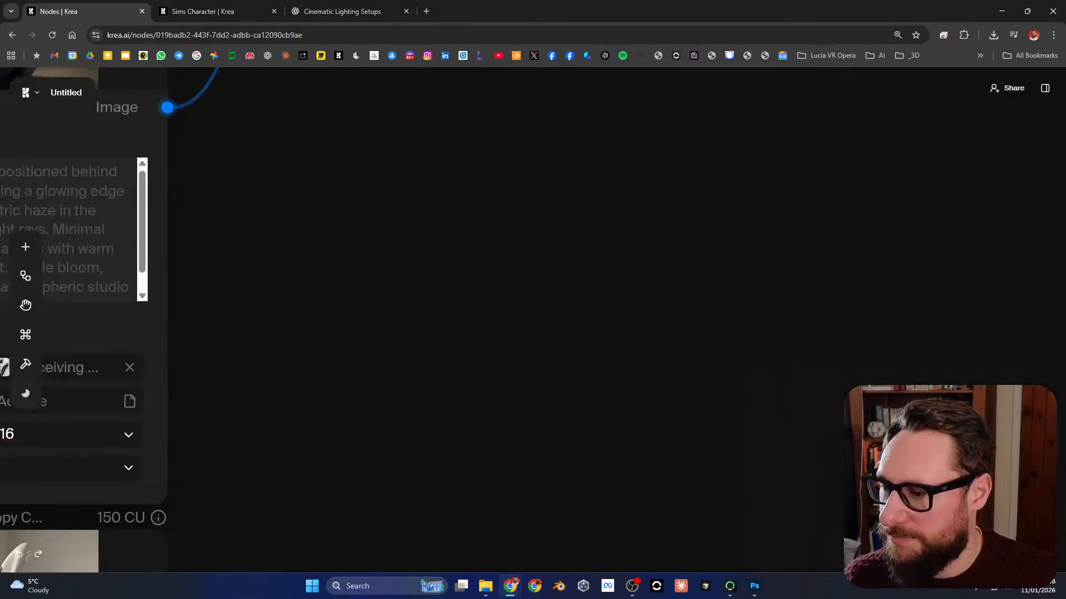
{"action": "left_click", "coordinate": [525, 272]}
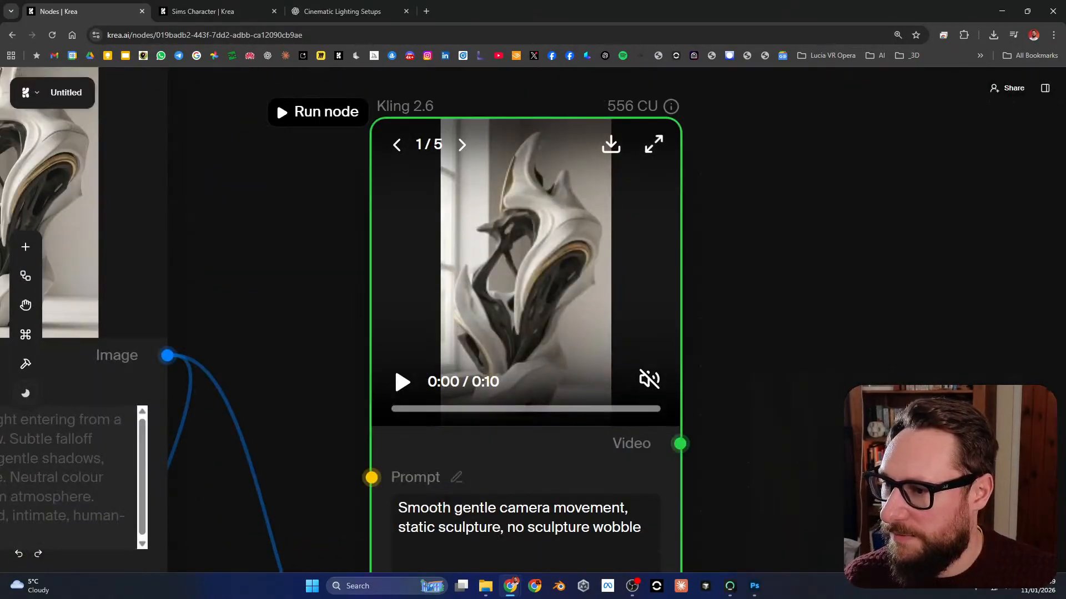
{"action": "left_click", "coordinate": [654, 144]}
{"action": "left_click", "coordinate": [582, 433]}
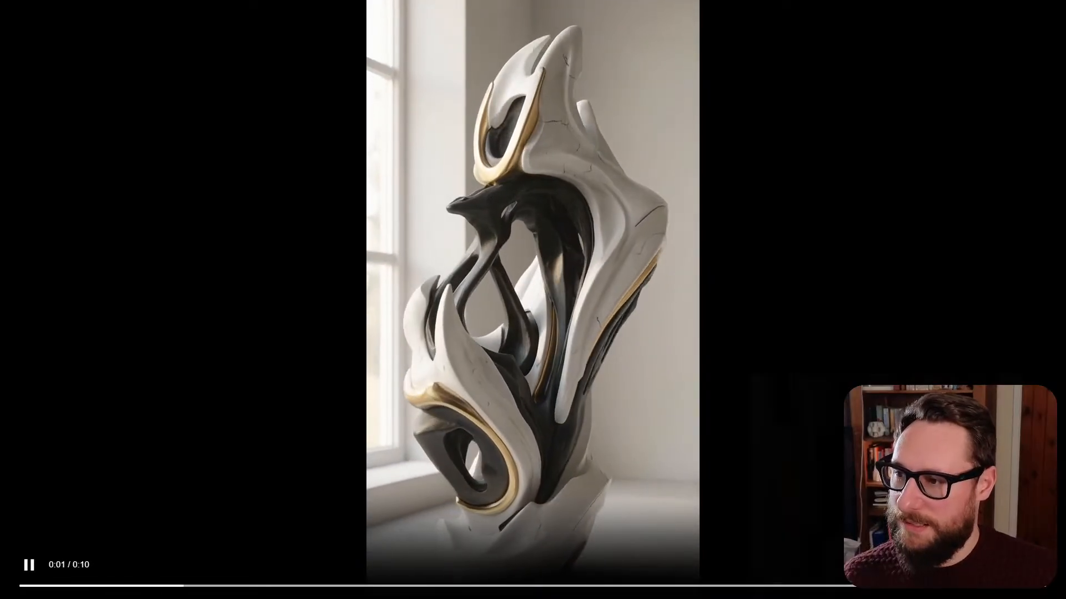
{"action": "key", "text": "Escape"}
{"action": "key", "text": "Escape"}
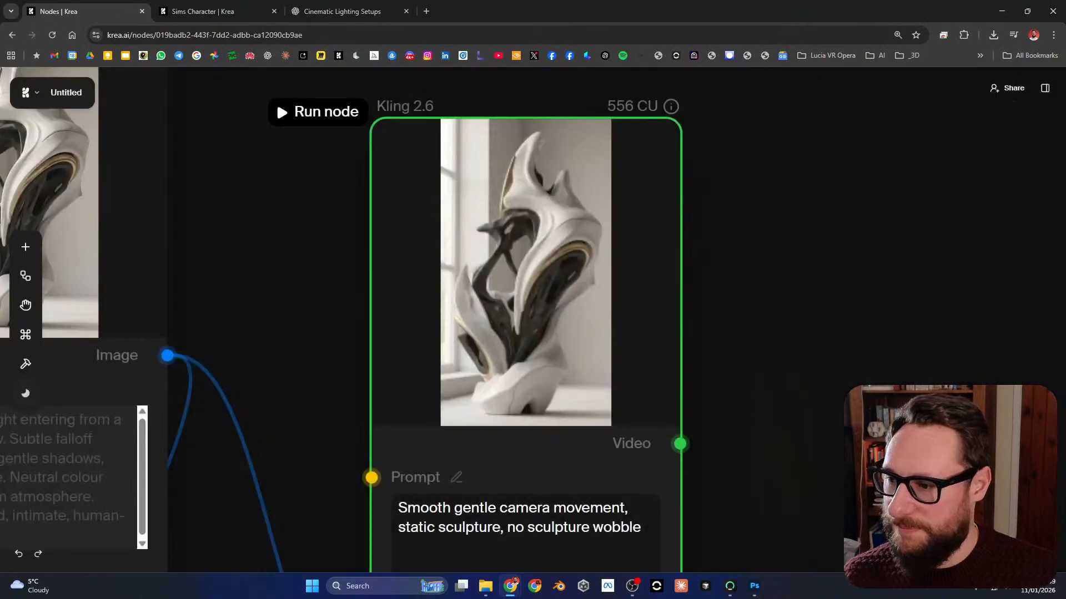
Step: Duplicate the Nano Banana Pro node with the top-down perspective prompt and place the copy beside the backlit sculpture node
{"action": "scroll", "coordinate": [635, 271], "scroll_direction": "down", "scroll_amount": 9}
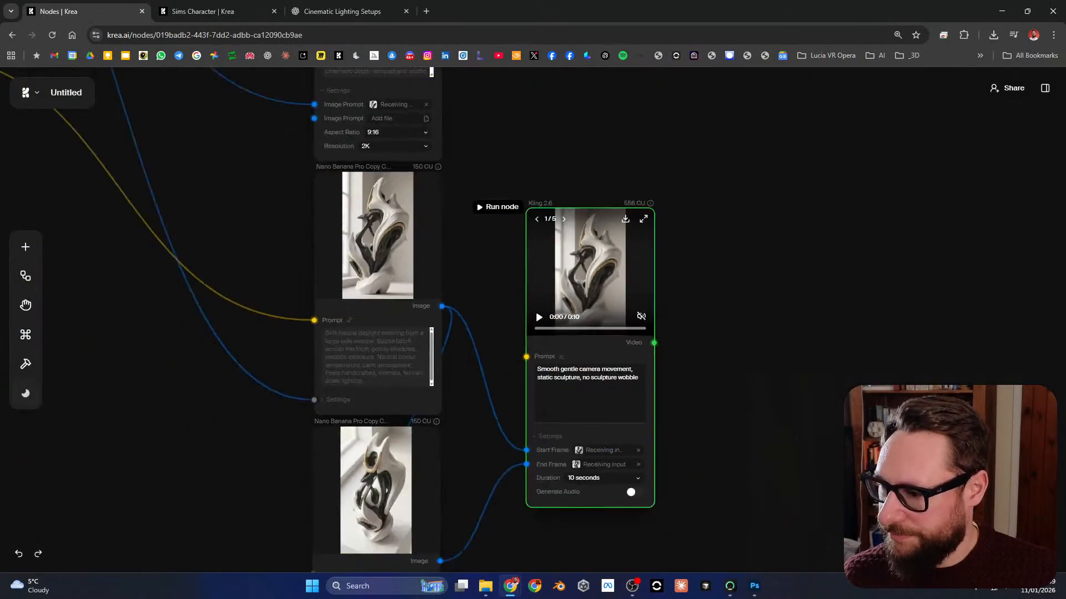
{"action": "scroll", "coordinate": [361, 320], "scroll_direction": "up", "scroll_amount": 5}
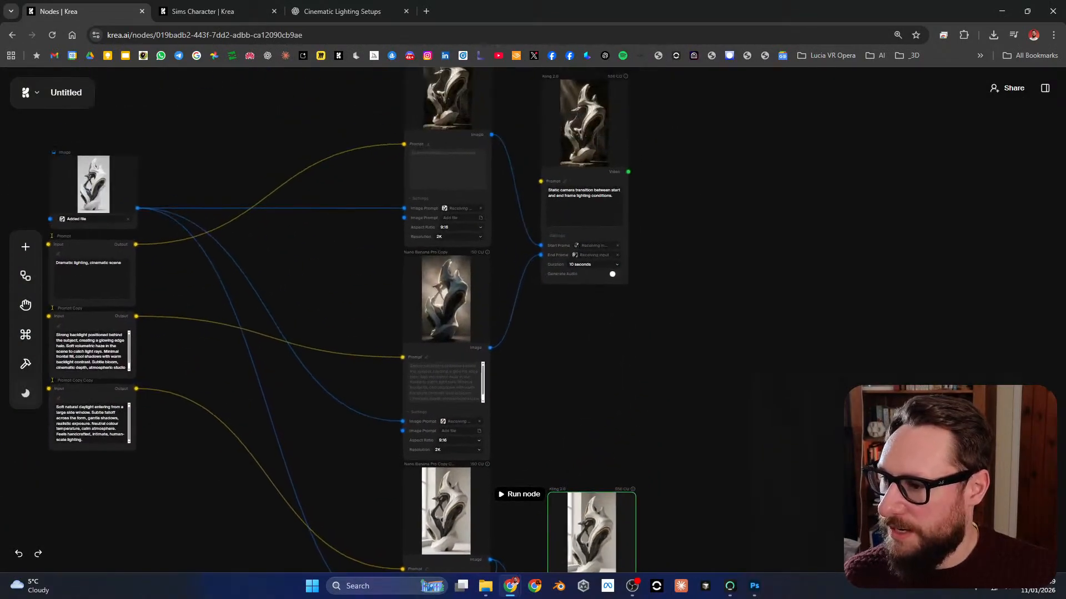
{"action": "scroll", "coordinate": [422, 277], "scroll_direction": "up", "scroll_amount": 2}
{"action": "scroll", "coordinate": [411, 444], "scroll_direction": "down", "scroll_amount": 6}
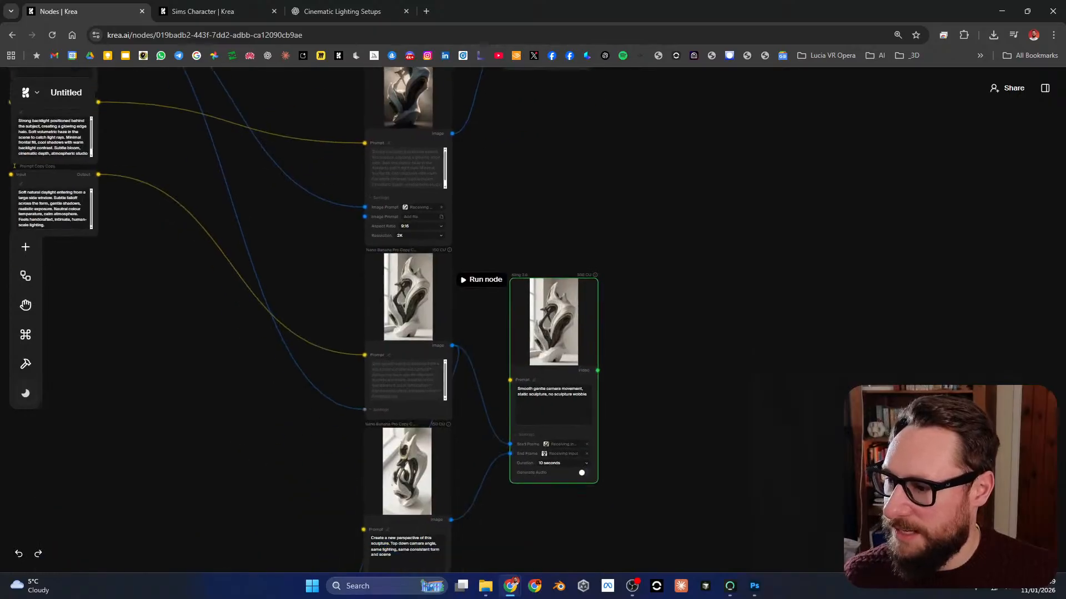
{"action": "left_click", "coordinate": [443, 436]}
{"action": "left_click", "coordinate": [383, 522]}
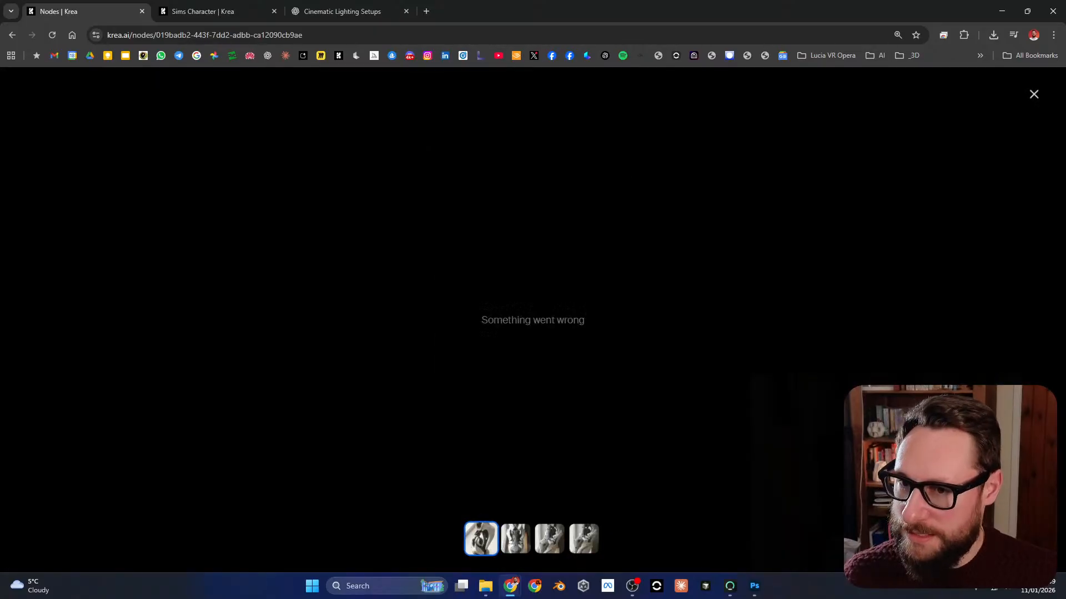
{"action": "left_click_drag", "start_coordinate": [382, 528], "coordinate": [409, 344]}
{"action": "scroll", "coordinate": [409, 344], "scroll_direction": "up", "scroll_amount": 5}
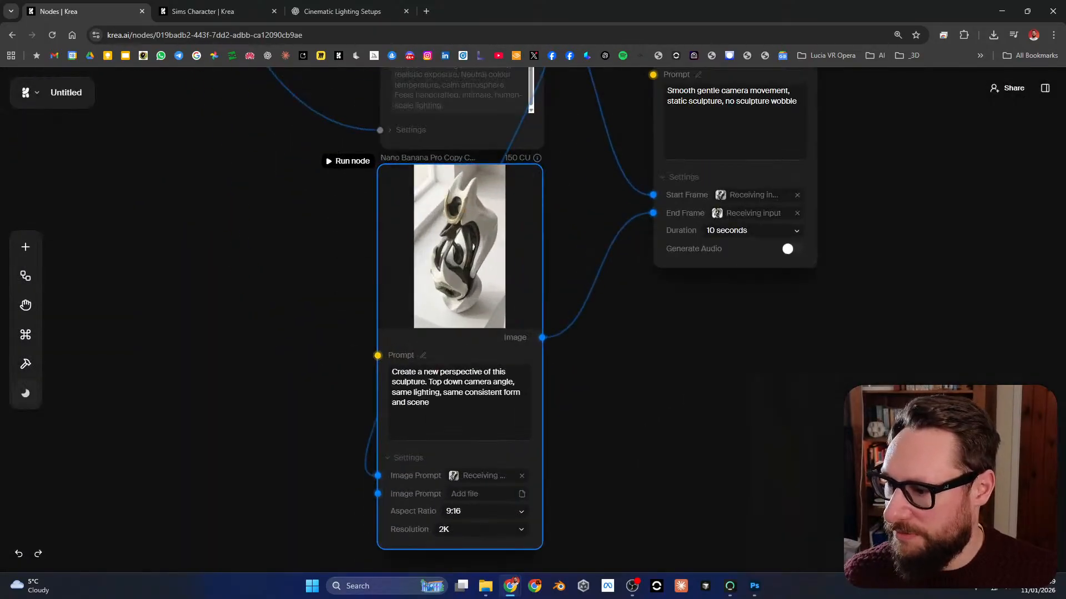
{"action": "key", "text": "ctrl+v"}
{"action": "left_click_drag", "start_coordinate": [530, 452], "coordinate": [814, 111]}
{"action": "left_click_drag", "start_coordinate": [814, 111], "coordinate": [778, 262]}
{"action": "left_click_drag", "start_coordinate": [769, 344], "coordinate": [601, 307]}
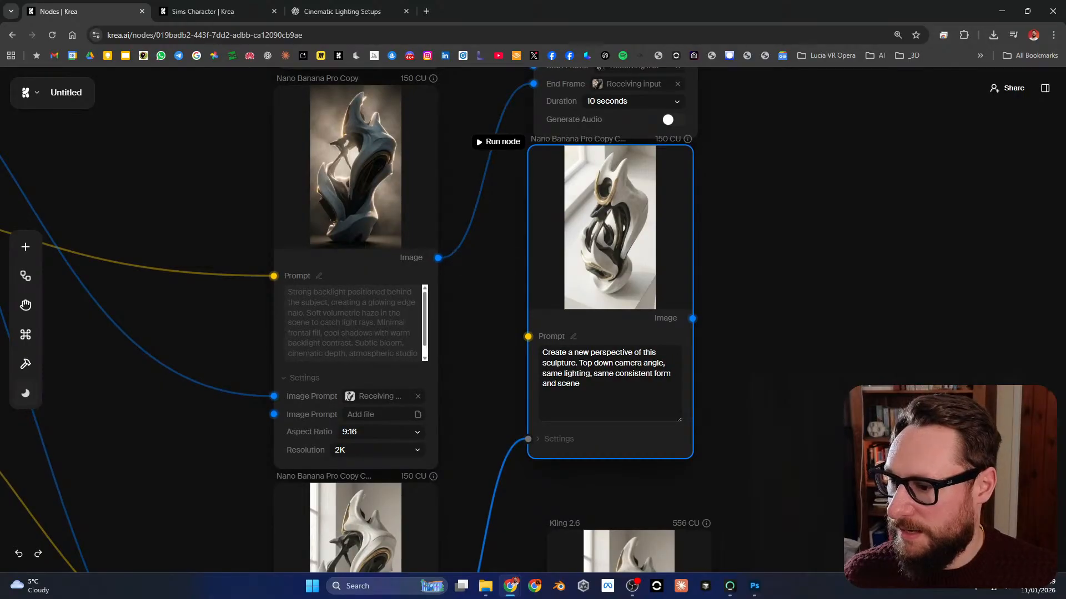
Step: Expand the duplicated node's settings and connect the backlit sculpture image to its Image Prompt input
{"action": "left_click", "coordinate": [559, 439]}
{"action": "left_click_drag", "start_coordinate": [438, 257], "coordinate": [527, 457]}
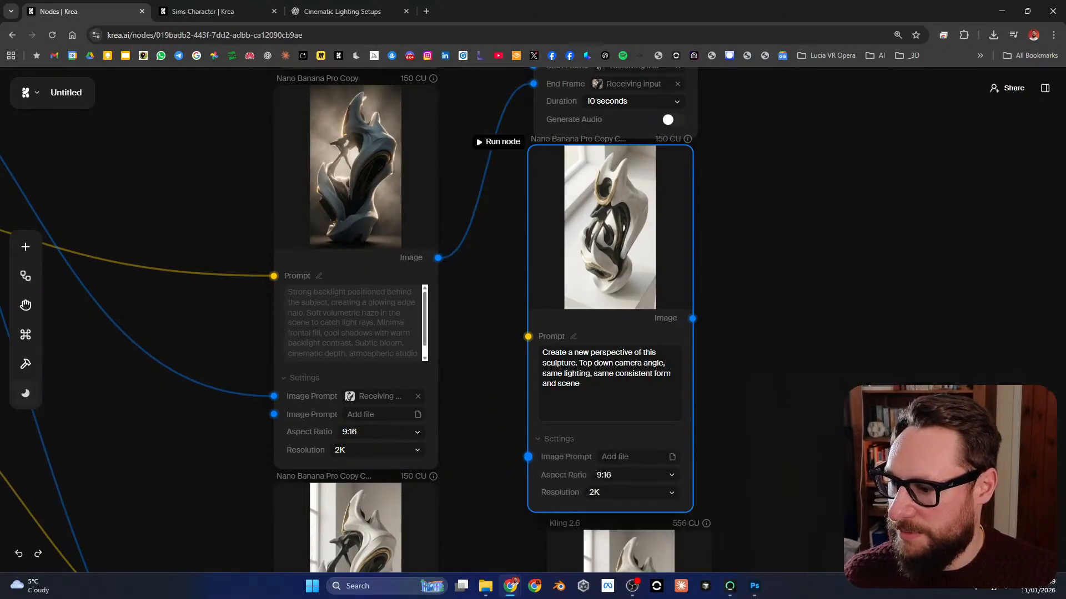
{"action": "left_click_drag", "start_coordinate": [438, 257], "coordinate": [528, 457]}
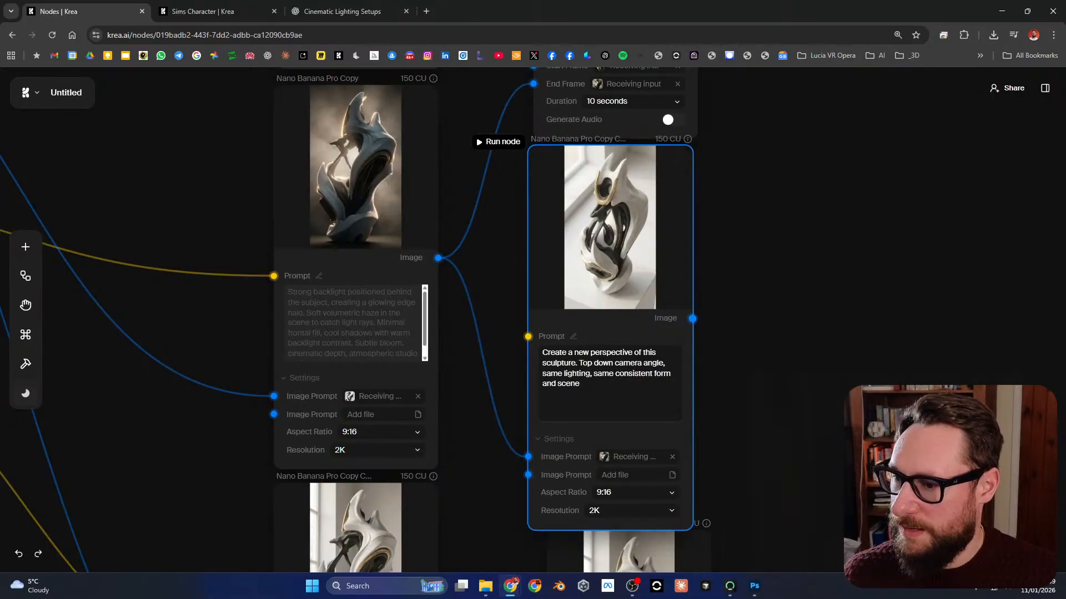
Step: Make room around the lighting-transition Kling 2.6 node and connect the duplicated perspective node's image to its End Frame
{"action": "scroll", "coordinate": [610, 249], "scroll_direction": "up", "scroll_amount": 4}
{"action": "left_click_drag", "start_coordinate": [616, 160], "coordinate": [804, 152]}
{"action": "left_click_drag", "start_coordinate": [610, 333], "coordinate": [580, 264]}
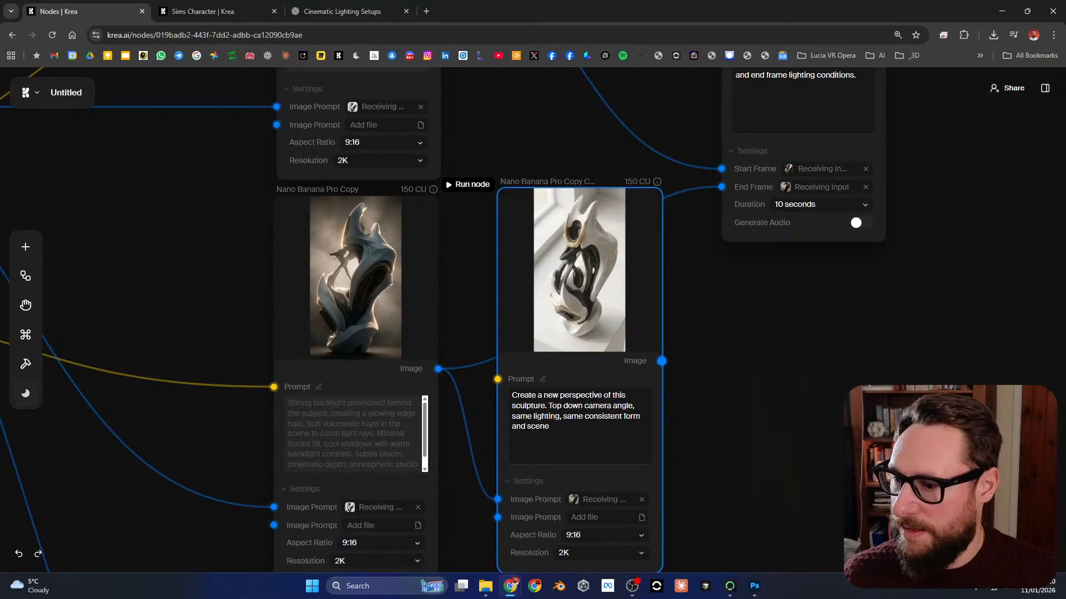
{"action": "left_click_drag", "start_coordinate": [661, 361], "coordinate": [722, 187]}
Step: Run the duplicated Nano Banana Pro node to generate a top-down view of the backlit sculpture
{"action": "scroll", "coordinate": [712, 194], "scroll_direction": "down", "scroll_amount": 1}
{"action": "scroll", "coordinate": [774, 359], "scroll_direction": "down", "scroll_amount": 2}
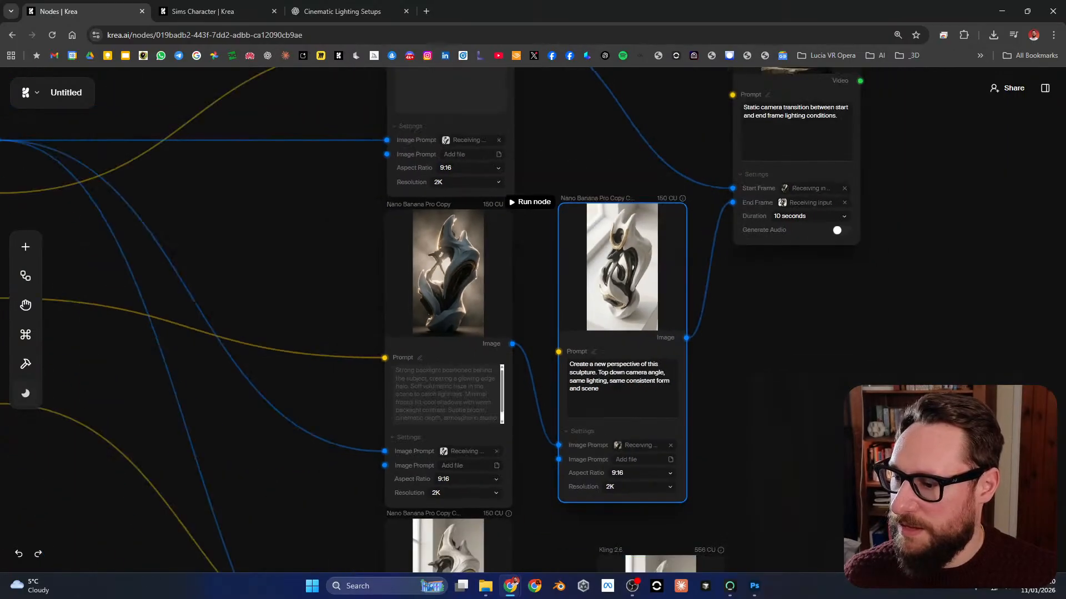
{"action": "left_click_drag", "start_coordinate": [774, 359], "coordinate": [758, 397]}
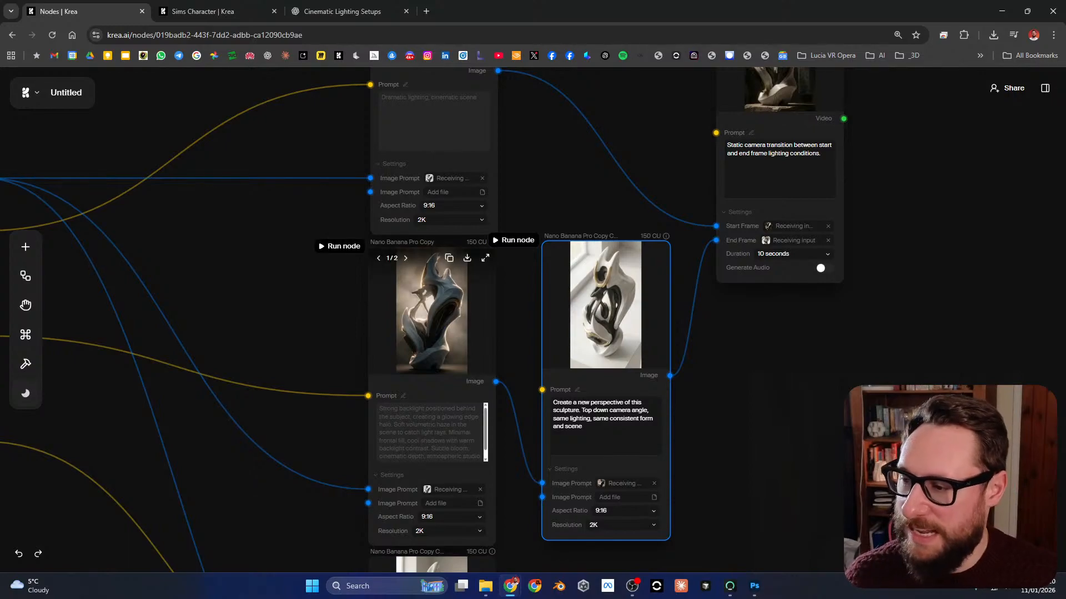
{"action": "left_click_drag", "start_coordinate": [555, 183], "coordinate": [535, 349]}
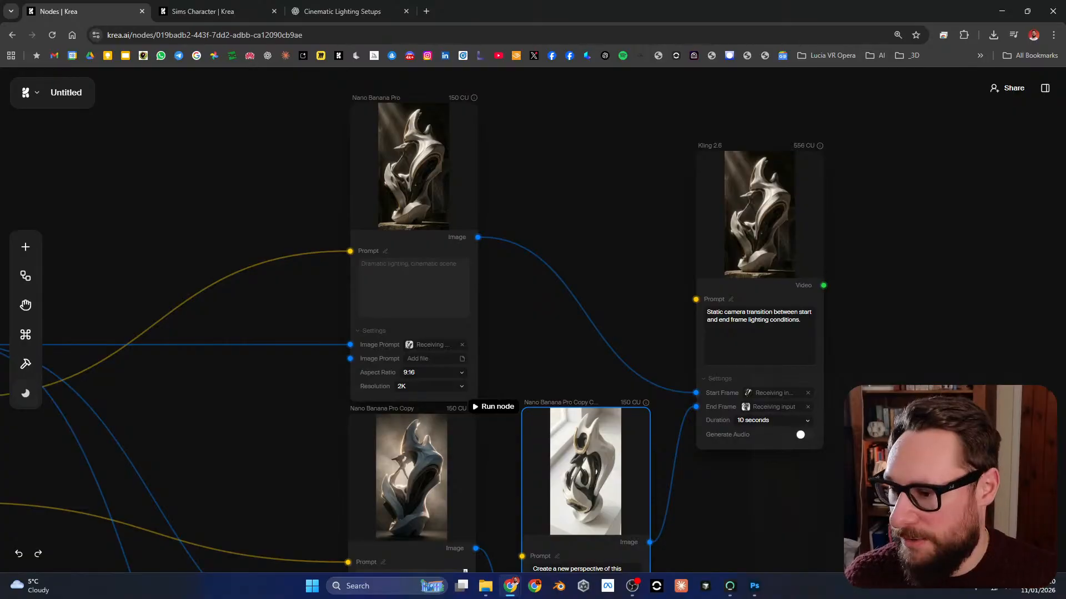
{"action": "scroll", "coordinate": [414, 320], "scroll_direction": "down", "scroll_amount": 3}
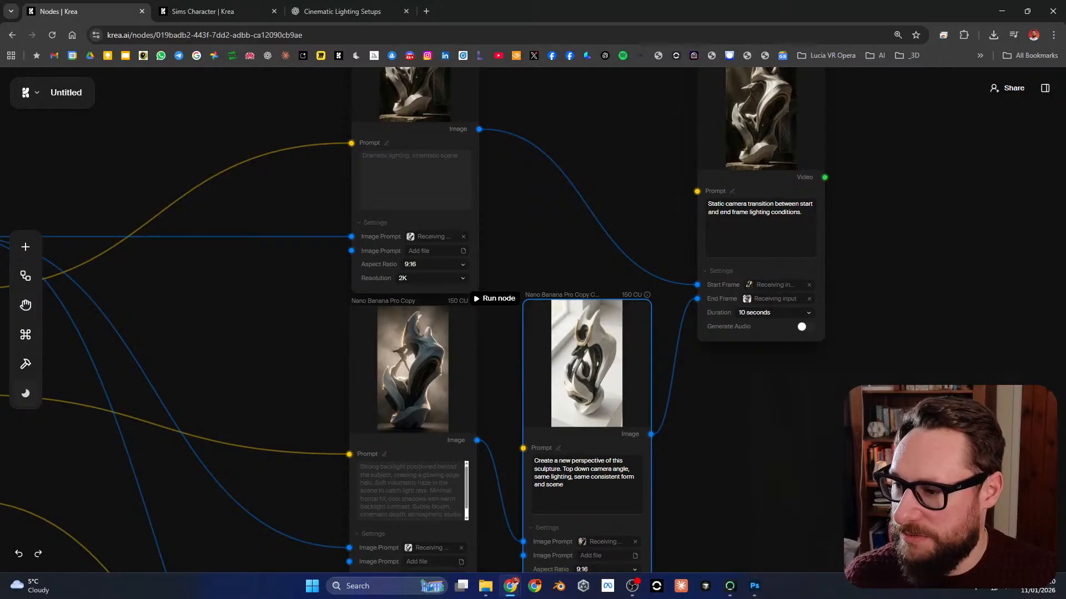
{"action": "left_click", "coordinate": [494, 298]}
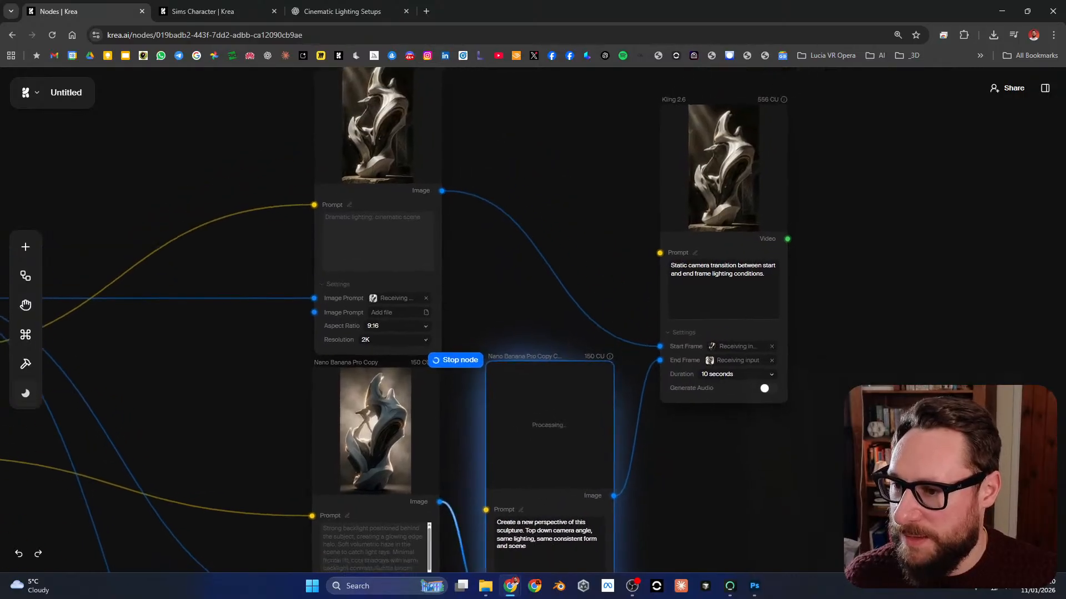
Step: Shift the lighting-transition Kling 2.6 node slightly down on the canvas
{"action": "left_click_drag", "start_coordinate": [694, 478], "coordinate": [627, 459]}
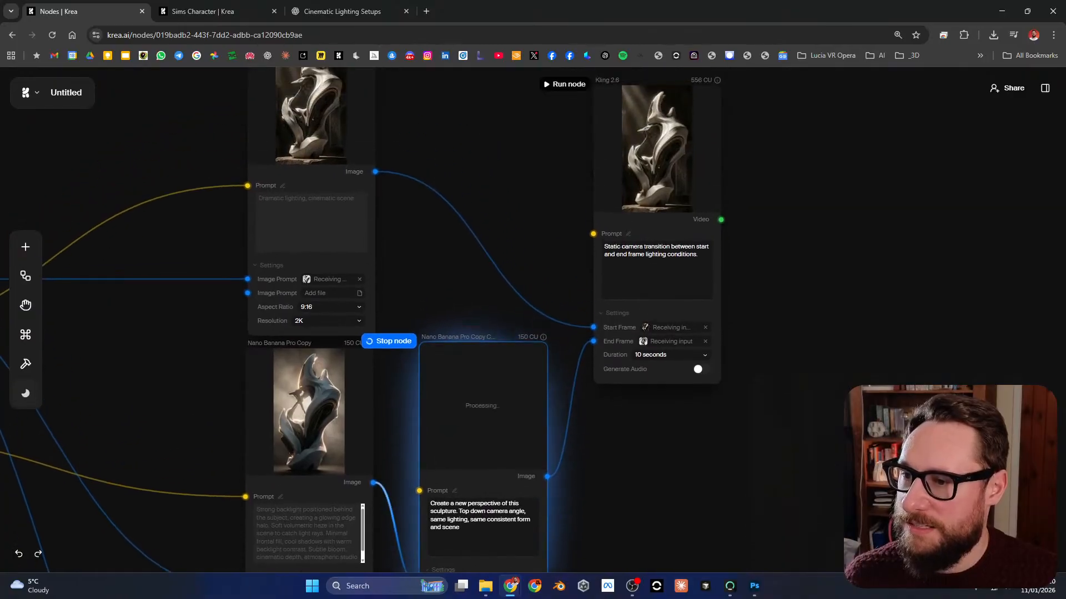
{"action": "scroll", "coordinate": [661, 326], "scroll_direction": "down", "scroll_amount": 1}
{"action": "left_click_drag", "start_coordinate": [661, 326], "coordinate": [663, 301]}
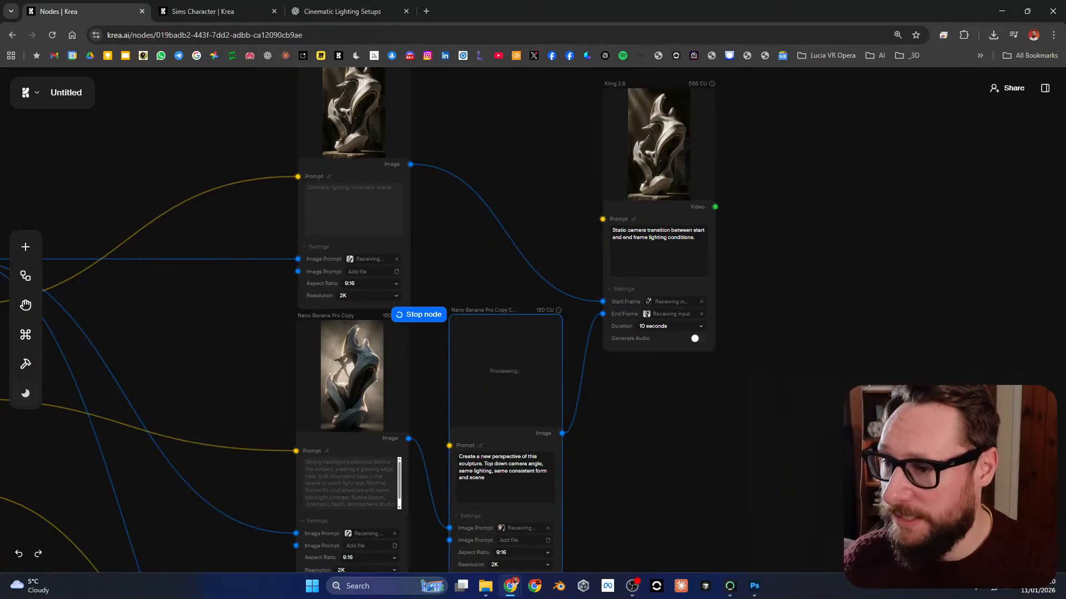
{"action": "left_click_drag", "start_coordinate": [649, 397], "coordinate": [661, 429]}
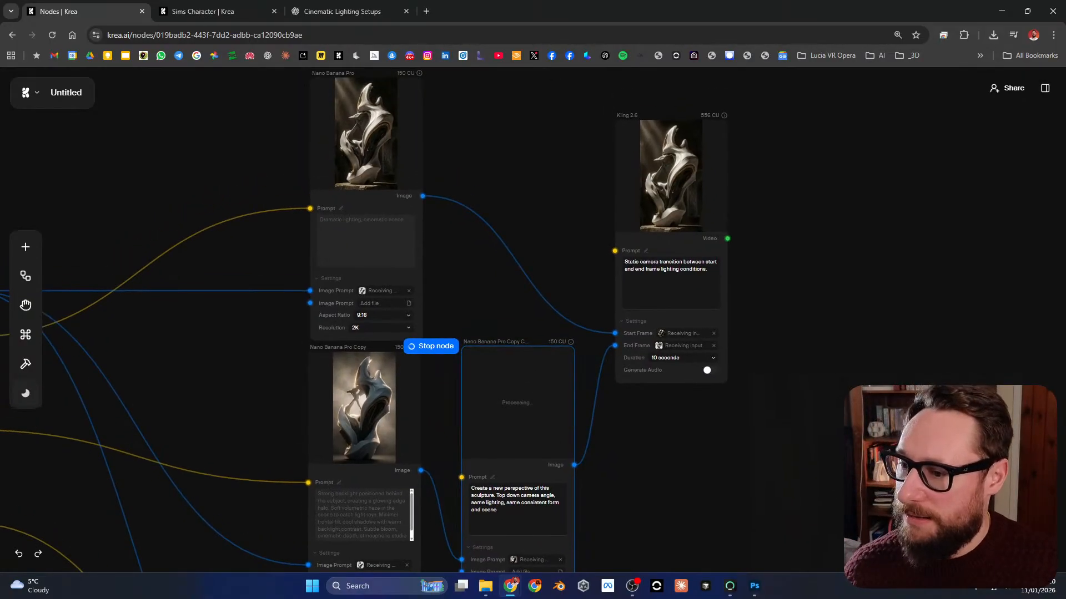
{"action": "left_click_drag", "start_coordinate": [671, 183], "coordinate": [669, 191]}
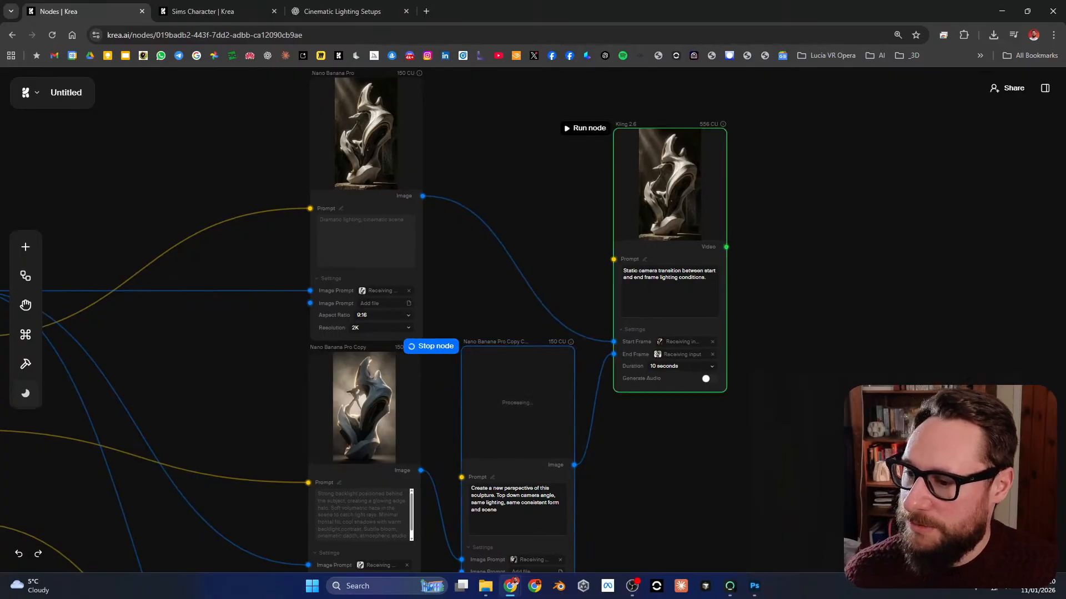
{"action": "left_click_drag", "start_coordinate": [655, 444], "coordinate": [666, 396]}
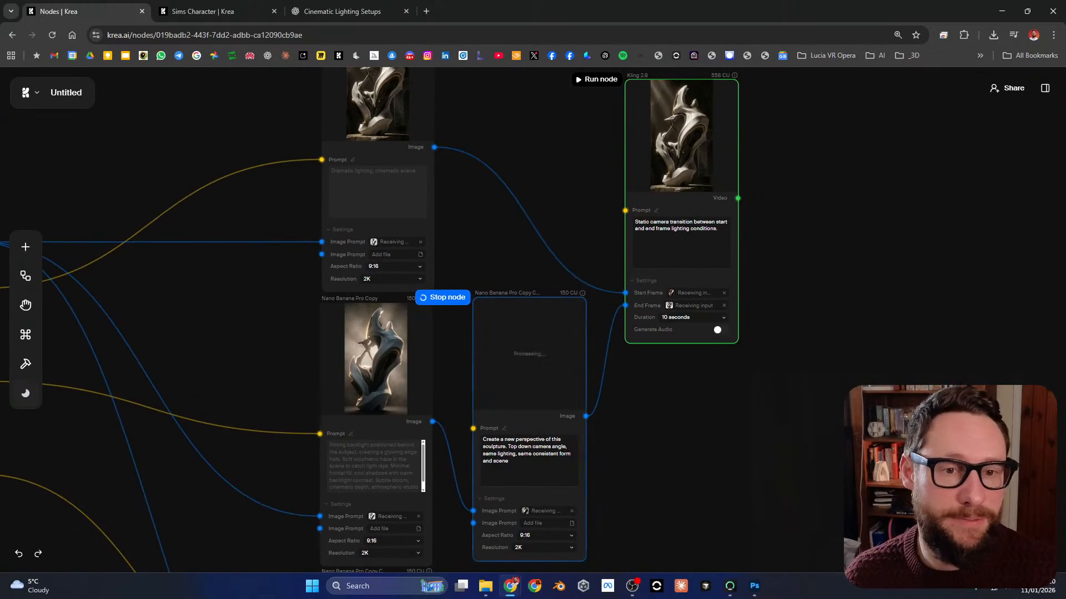
Step: Switch to the Sims Character app page, return to the Apps gallery, and browse to its end and back up
{"action": "left_click", "coordinate": [203, 12]}
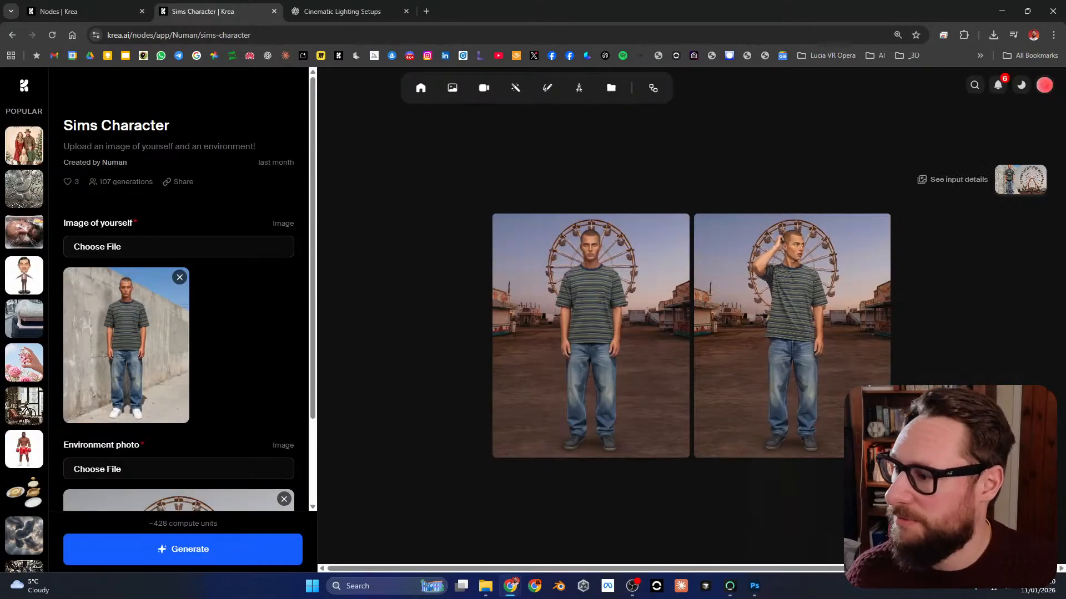
{"action": "key", "text": "alt+Left"}
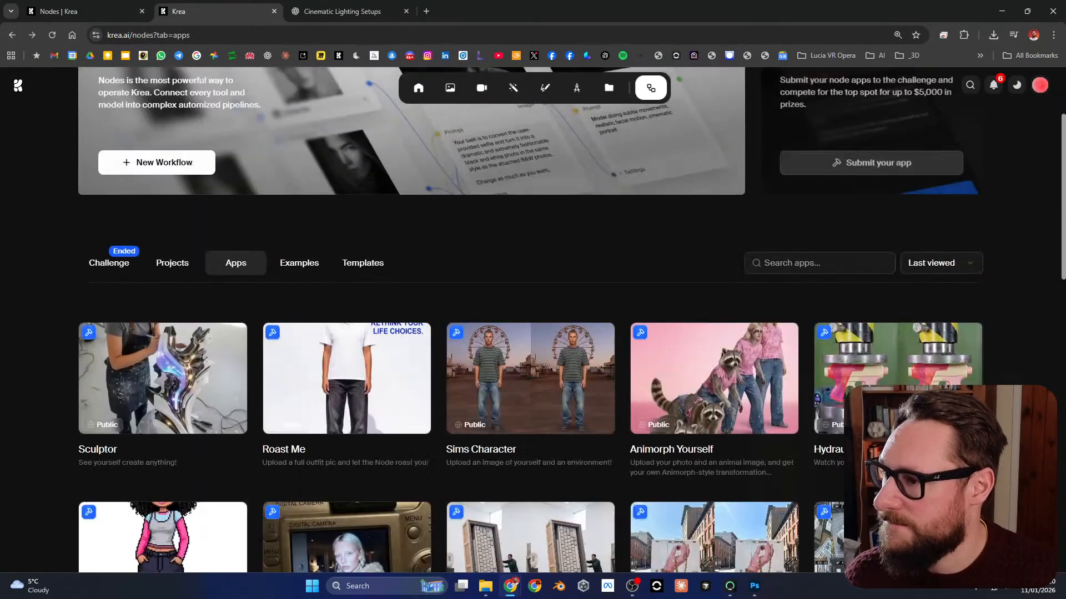
{"action": "scroll", "coordinate": [531, 320], "scroll_direction": "down", "scroll_amount": 10}
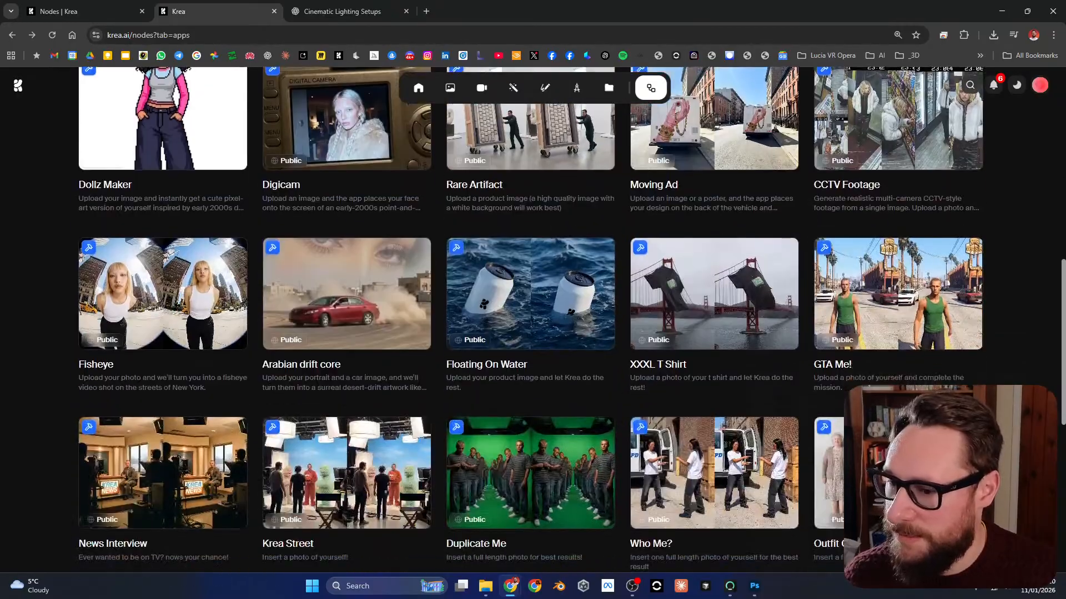
{"action": "scroll", "coordinate": [531, 320], "scroll_direction": "down", "scroll_amount": 5}
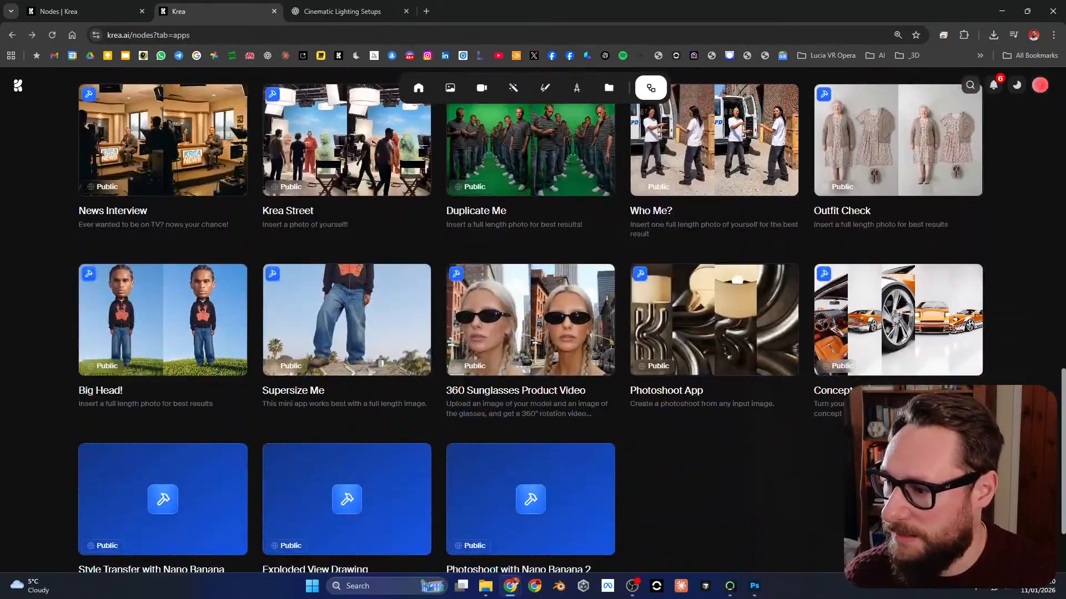
{"action": "scroll", "coordinate": [531, 319], "scroll_direction": "down", "scroll_amount": 1}
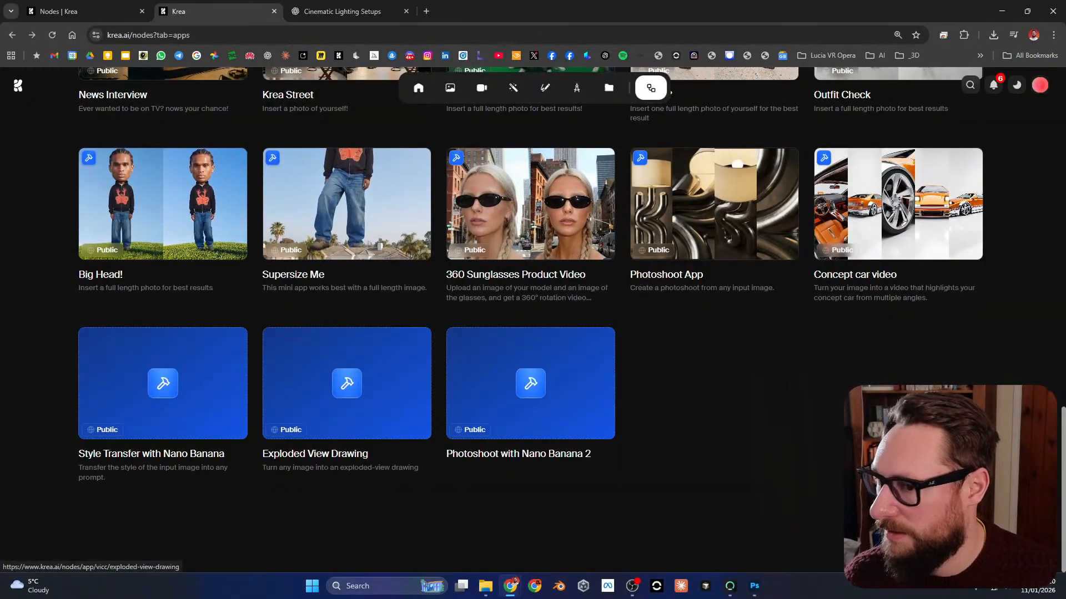
{"action": "scroll", "coordinate": [531, 383], "scroll_direction": "up", "scroll_amount": 7}
{"action": "scroll", "coordinate": [299, 404], "scroll_direction": "up", "scroll_amount": 10}
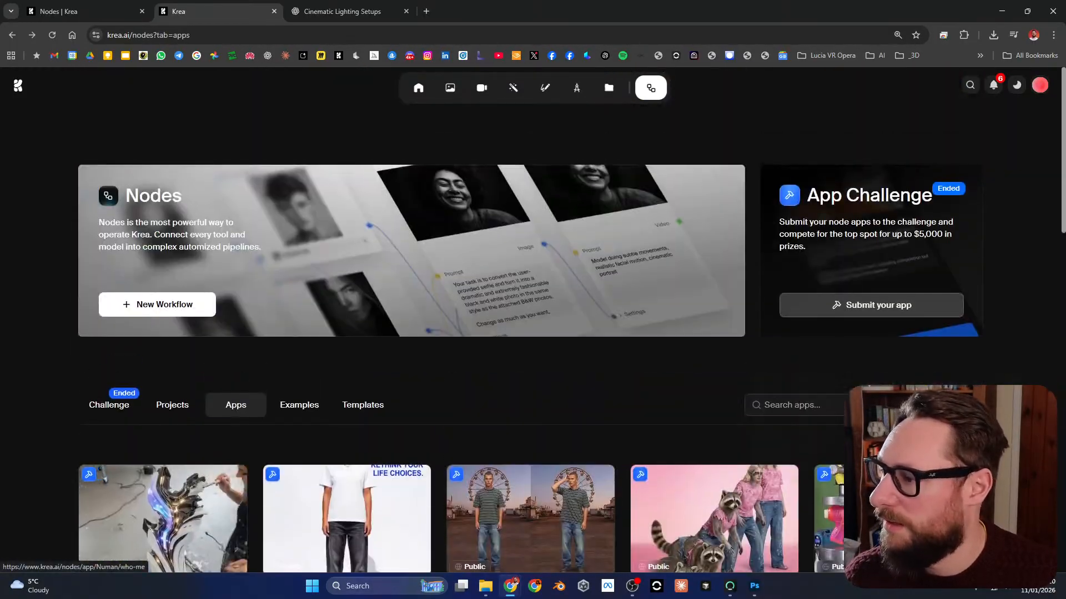
Step: Browse the Nodes example workflows and open the Infinite Loop example
{"action": "left_click", "coordinate": [300, 405]}
{"action": "scroll", "coordinate": [299, 405], "scroll_direction": "down", "scroll_amount": 5}
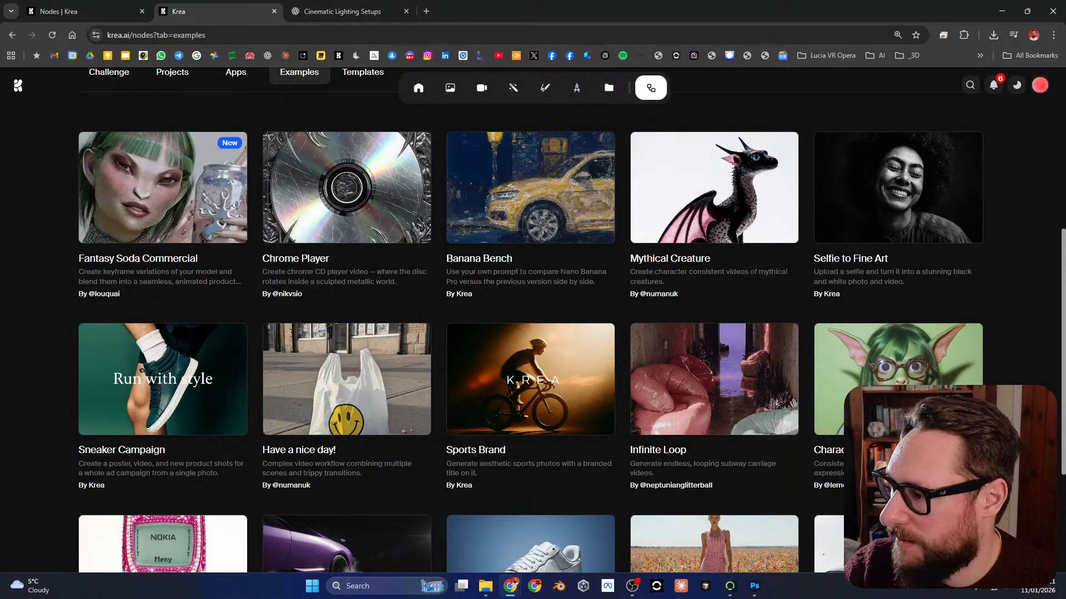
{"action": "scroll", "coordinate": [533, 320], "scroll_direction": "down", "scroll_amount": 3}
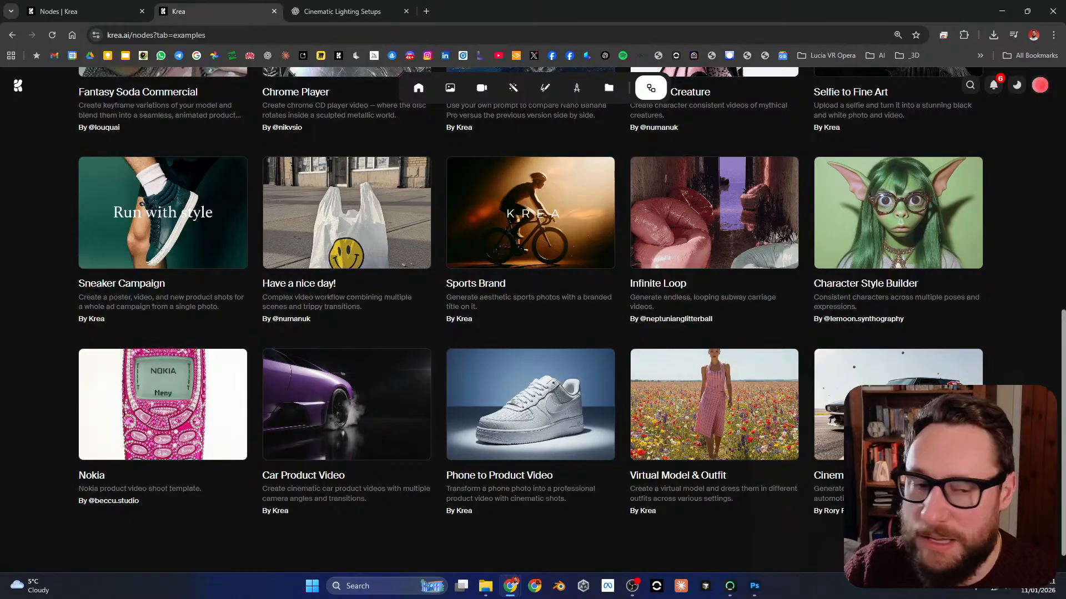
{"action": "left_click", "coordinate": [714, 214]}
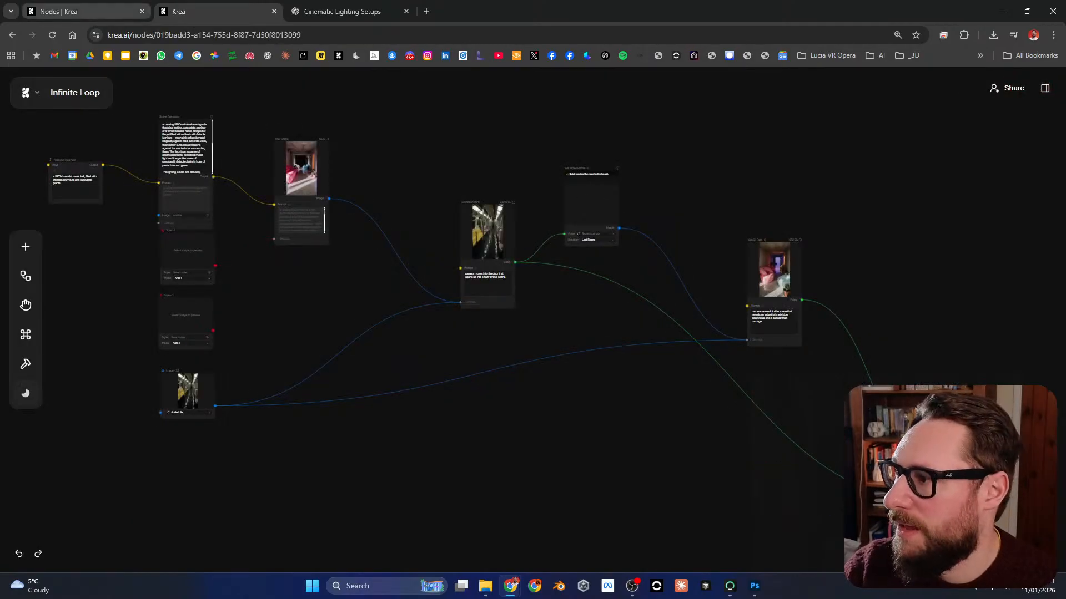
Step: Tighten the node layout by moving the Your Scene, Animation Part 1, Get Video Frame, Veo 3.1 Fast and Stitch Videos nodes closer together
{"action": "left_click_drag", "start_coordinate": [500, 416], "coordinate": [495, 448]}
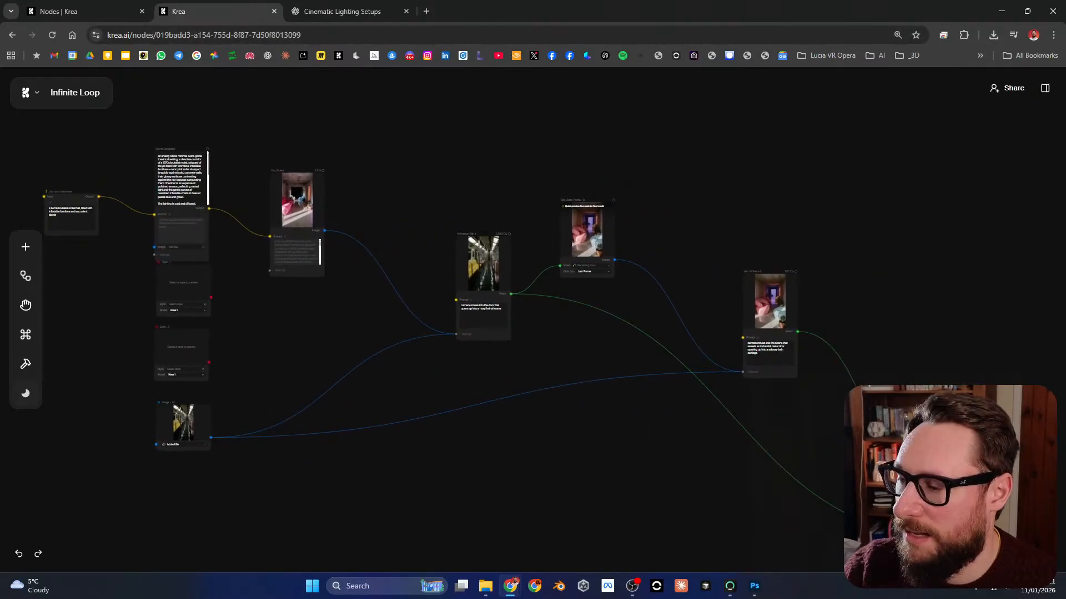
{"action": "left_click_drag", "start_coordinate": [963, 494], "coordinate": [883, 378]}
{"action": "left_click_drag", "start_coordinate": [721, 460], "coordinate": [791, 478]}
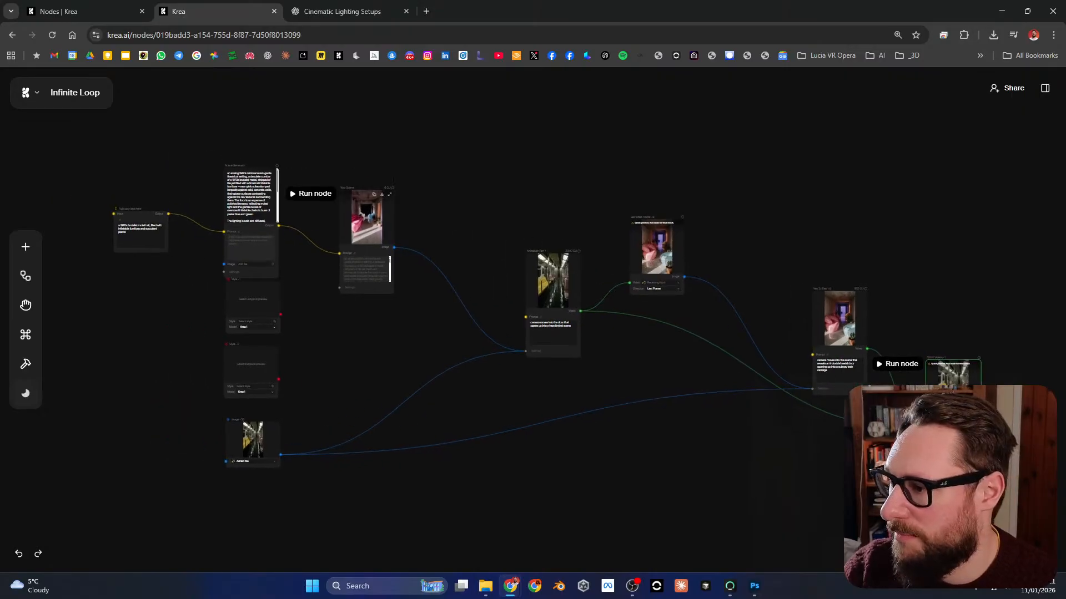
{"action": "left_click_drag", "start_coordinate": [366, 211], "coordinate": [330, 189]}
{"action": "left_click_drag", "start_coordinate": [552, 277], "coordinate": [424, 276]}
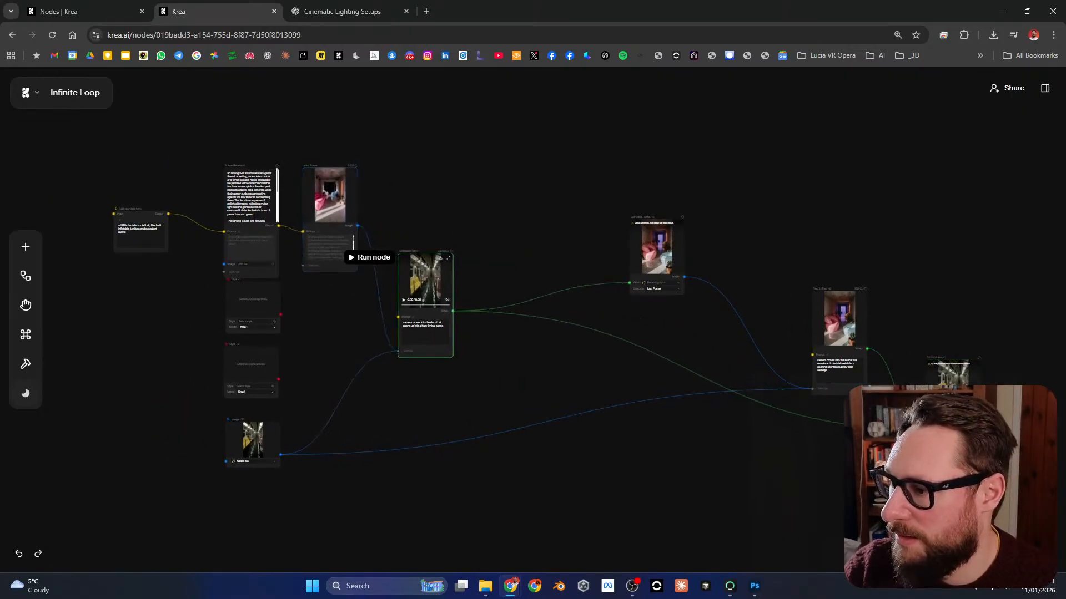
{"action": "left_click_drag", "start_coordinate": [656, 250], "coordinate": [520, 257]}
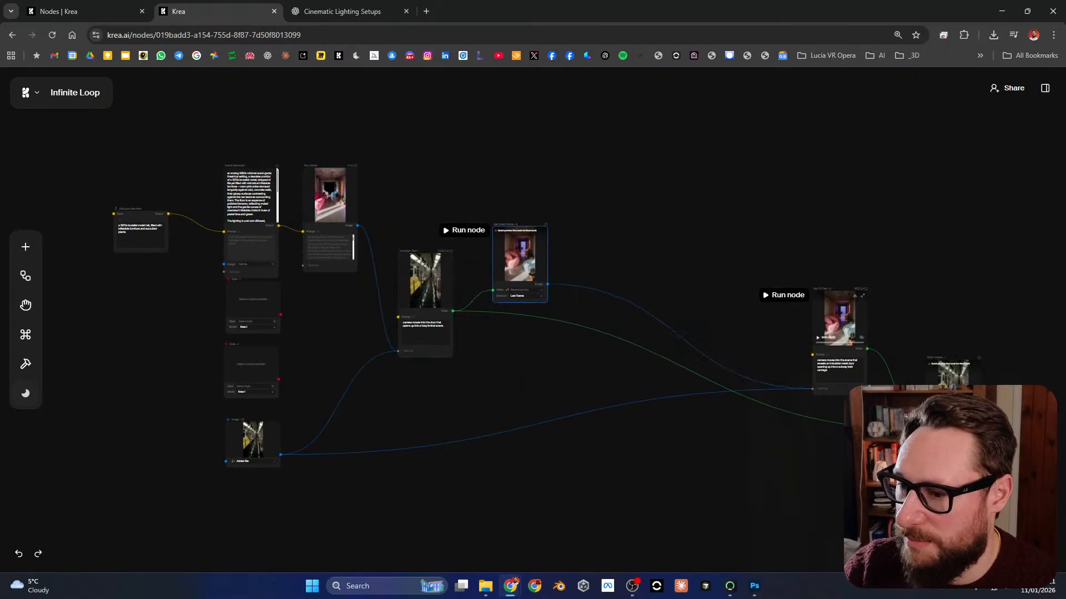
{"action": "left_click_drag", "start_coordinate": [839, 319], "coordinate": [599, 265]}
{"action": "left_click_drag", "start_coordinate": [951, 371], "coordinate": [701, 265]}
{"action": "scroll", "coordinate": [701, 272], "scroll_direction": "up", "scroll_amount": 1}
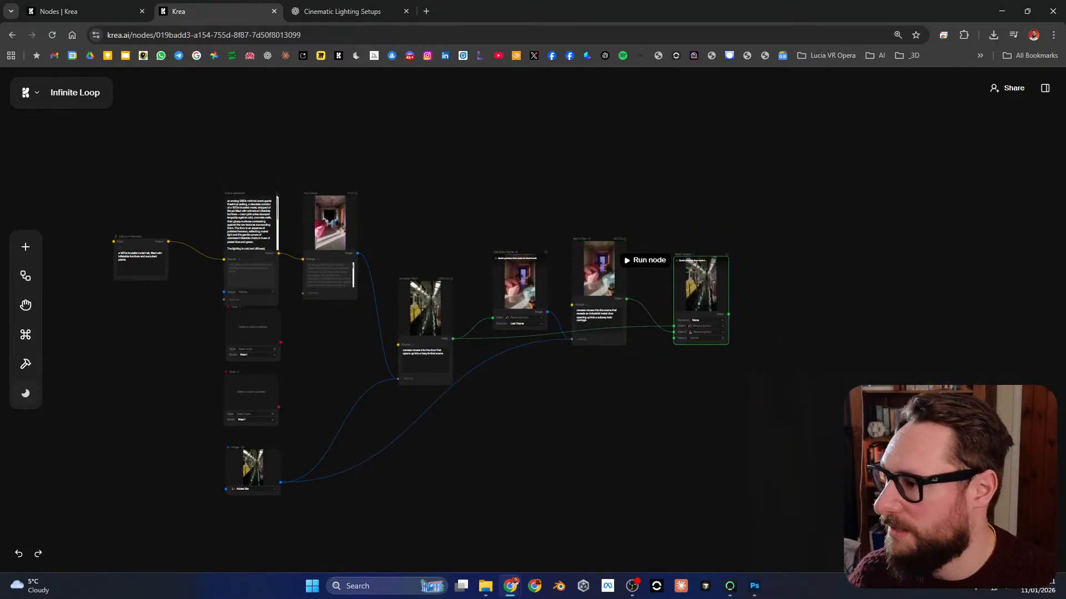
Step: Shift the Scene Generator node slightly up and read through its generated scene description
{"action": "scroll", "coordinate": [120, 251], "scroll_direction": "up", "scroll_amount": 5}
{"action": "scroll", "coordinate": [105, 211], "scroll_direction": "down", "scroll_amount": 3}
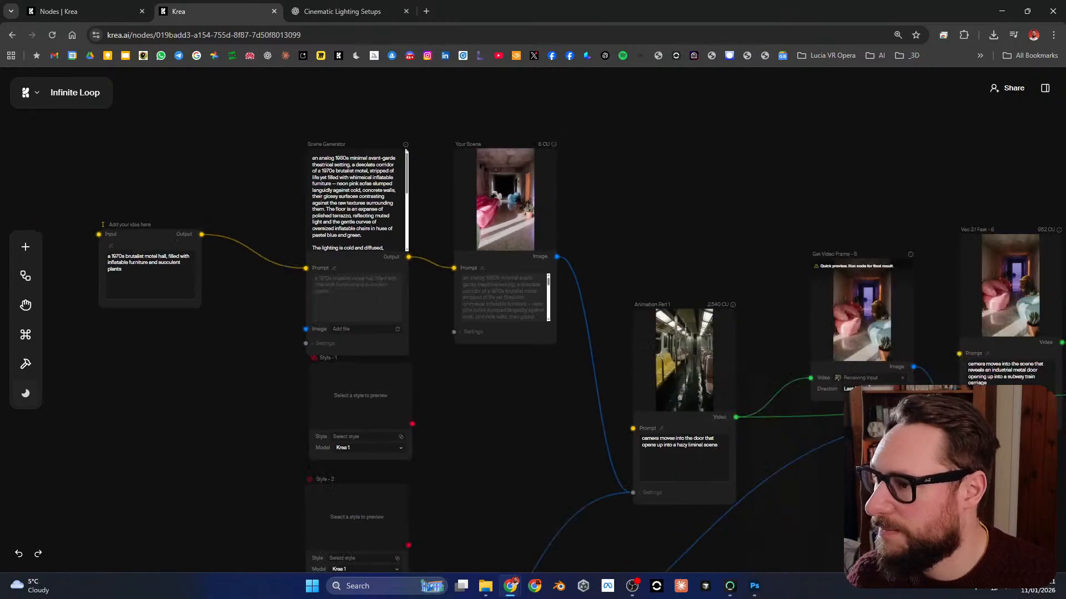
{"action": "left_click_drag", "start_coordinate": [357, 257], "coordinate": [361, 248]}
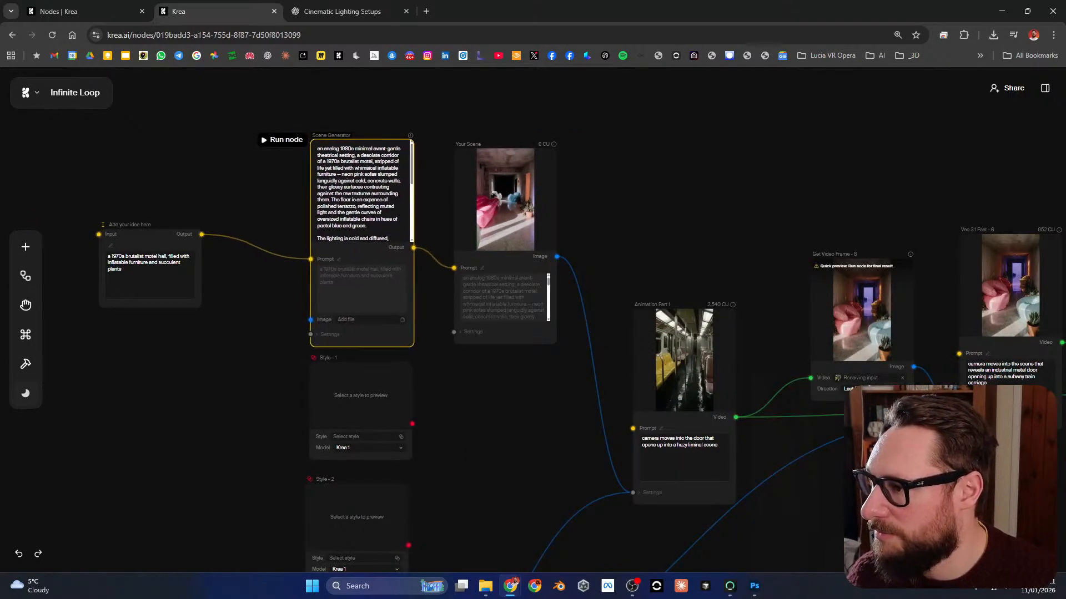
{"action": "scroll", "coordinate": [361, 211], "scroll_direction": "down", "scroll_amount": 5}
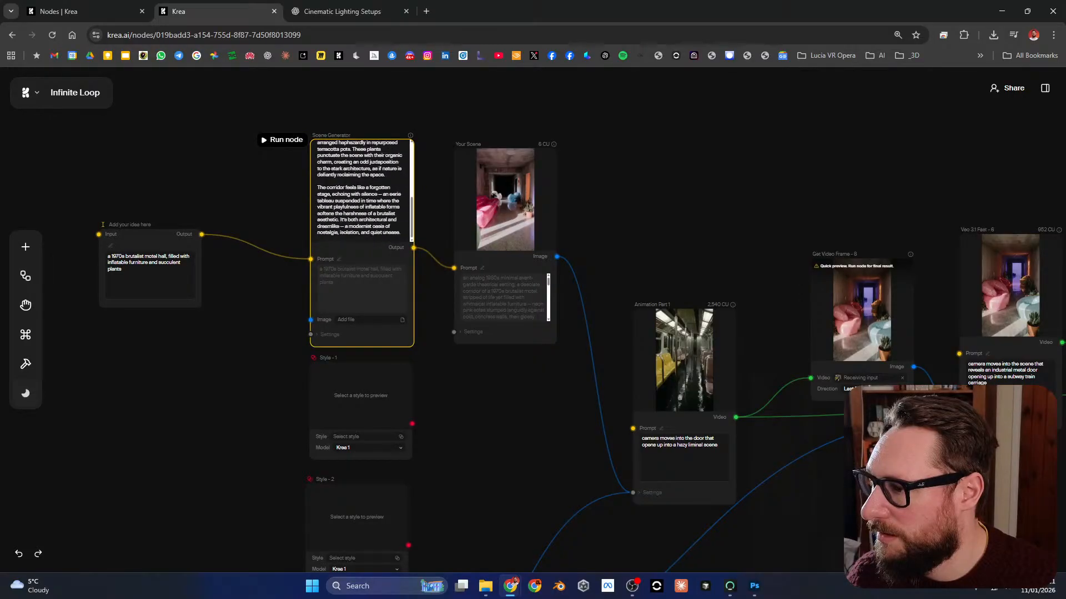
{"action": "scroll", "coordinate": [362, 191], "scroll_direction": "up", "scroll_amount": 5}
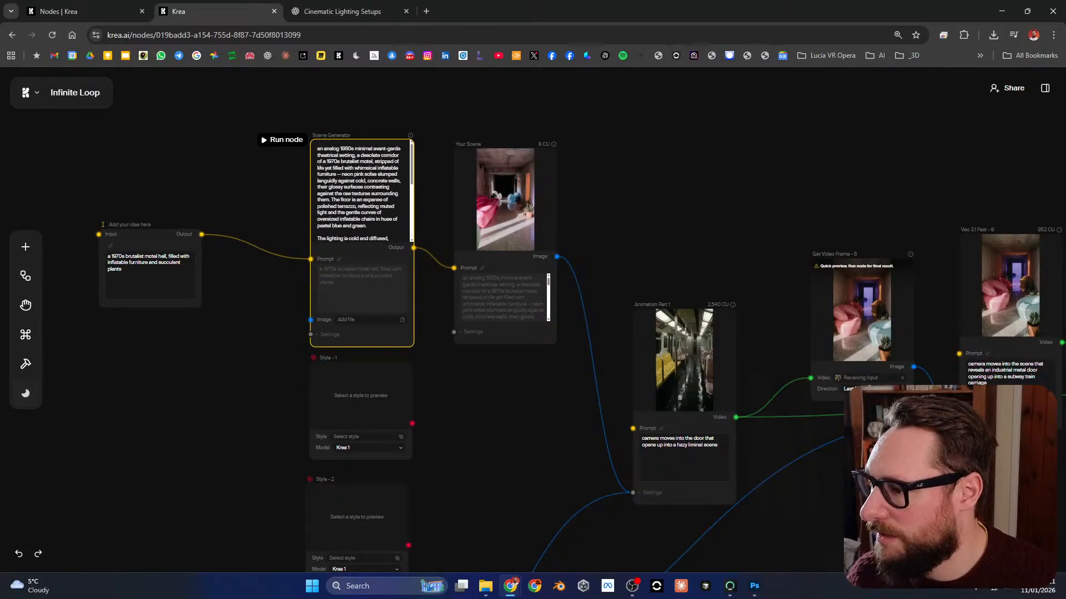
Step: Follow the node chain to Stitch Videos, watch its preview video in full screen, and return to the canvas
{"action": "left_click_drag", "start_coordinate": [499, 399], "coordinate": [462, 239]}
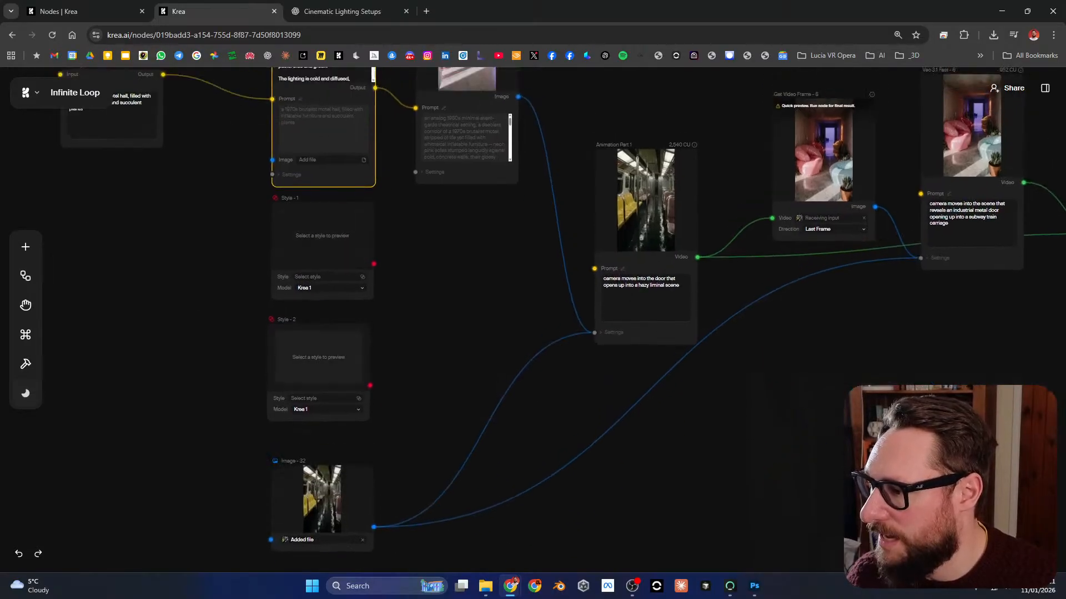
{"action": "left_click_drag", "start_coordinate": [721, 311], "coordinate": [493, 389]}
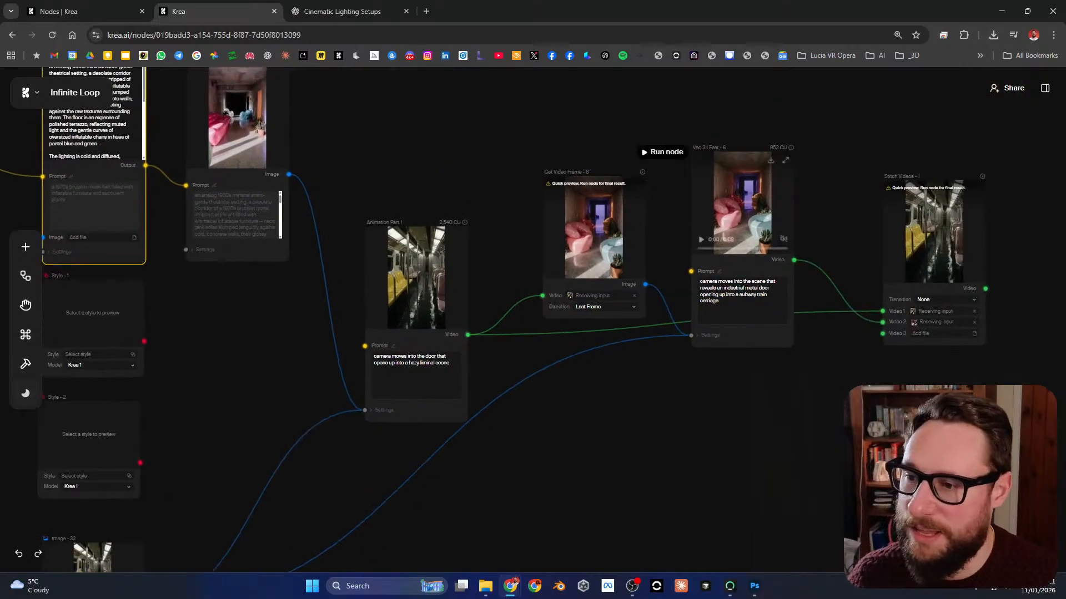
{"action": "scroll", "coordinate": [837, 225], "scroll_direction": "up", "scroll_amount": 5}
{"action": "left_click_drag", "start_coordinate": [837, 225], "coordinate": [388, 286]}
{"action": "left_click_drag", "start_coordinate": [488, 361], "coordinate": [504, 320]}
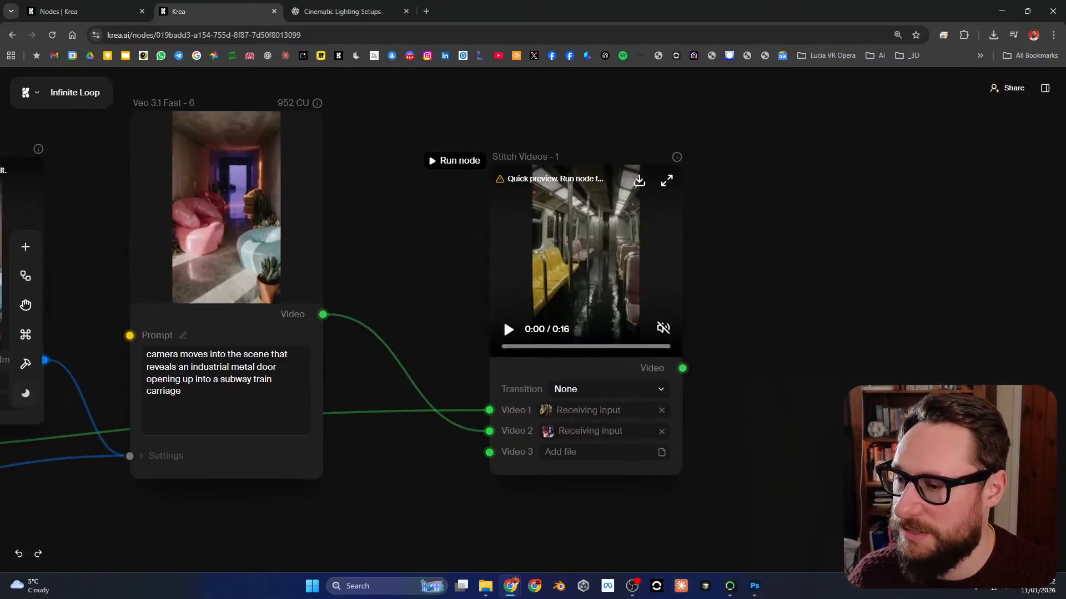
{"action": "scroll", "coordinate": [504, 320], "scroll_direction": "up", "scroll_amount": 3}
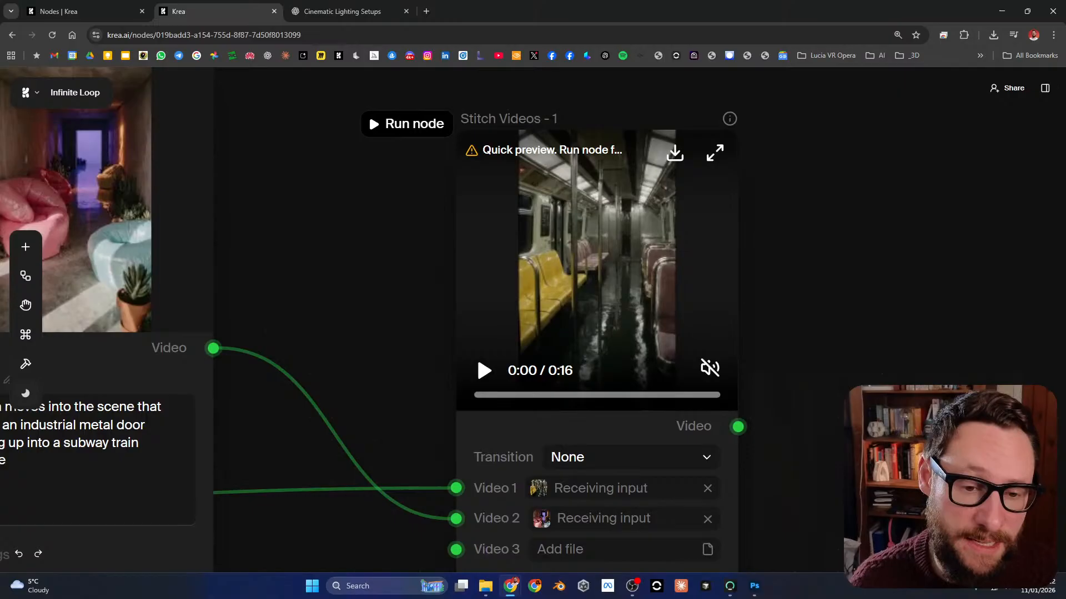
{"action": "left_click", "coordinate": [715, 153]}
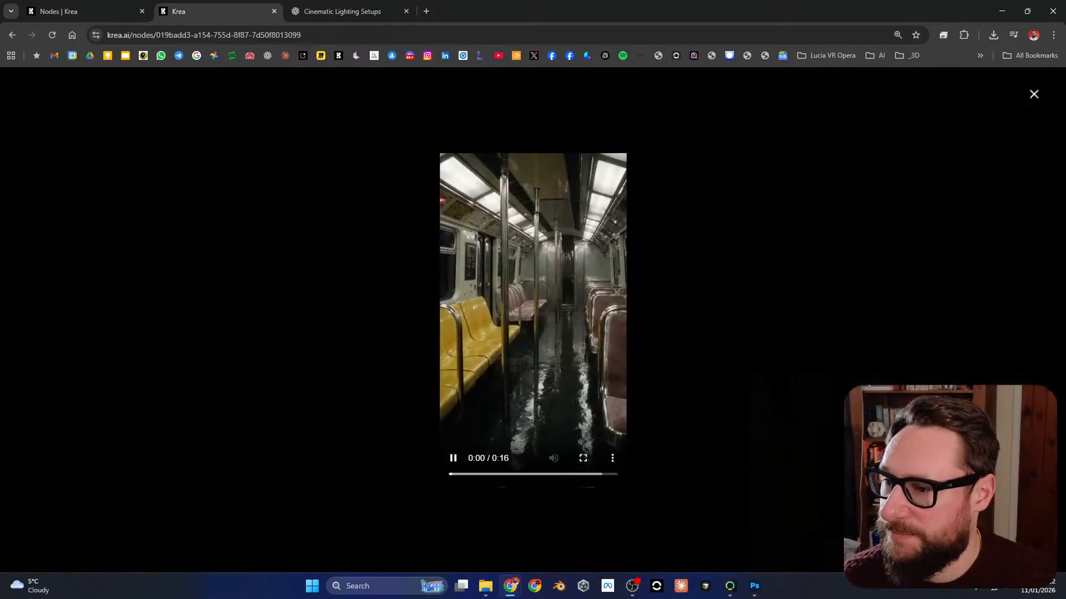
{"action": "left_click", "coordinate": [583, 458]}
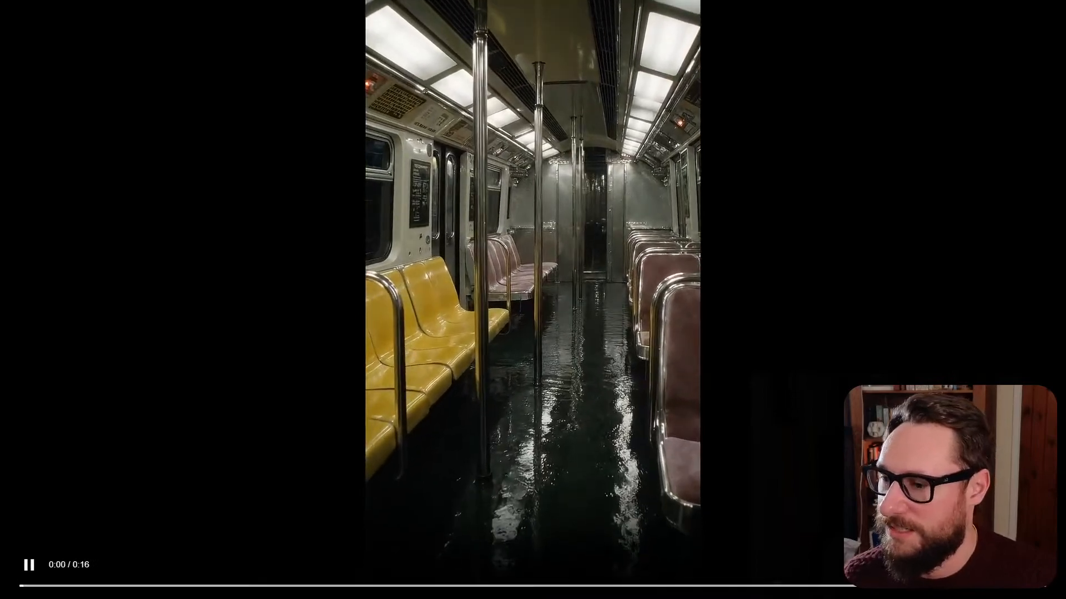
{"action": "key", "text": "Escape"}
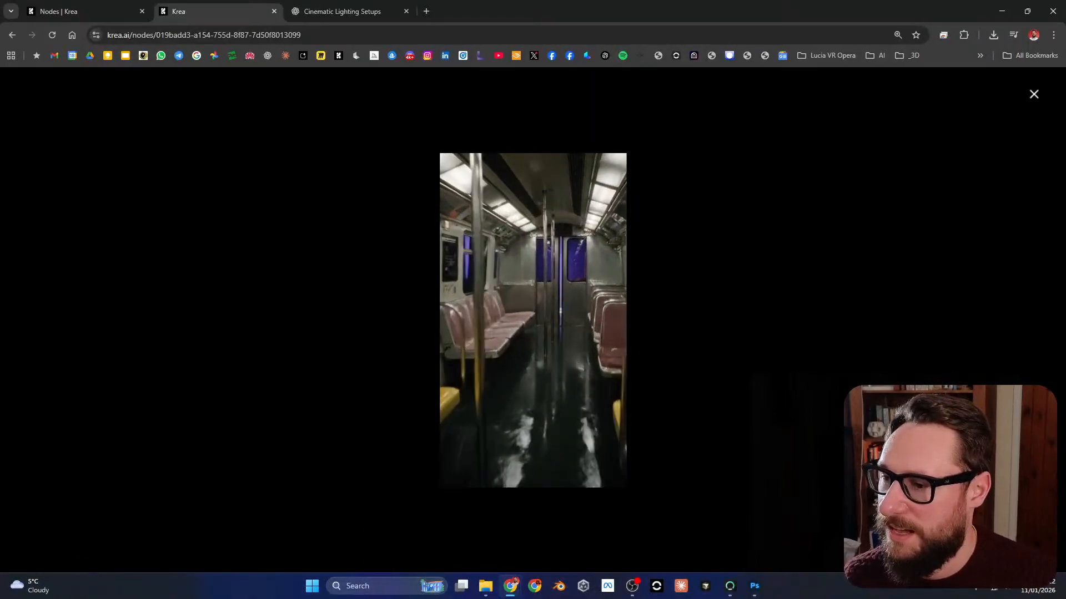
{"action": "key", "text": "Escape"}
Step: Examine the start of the workflow, from the idea prompt, Scene Generator and Your Scene nodes down to the subway reference image
{"action": "scroll", "coordinate": [808, 294], "scroll_direction": "down", "scroll_amount": 7}
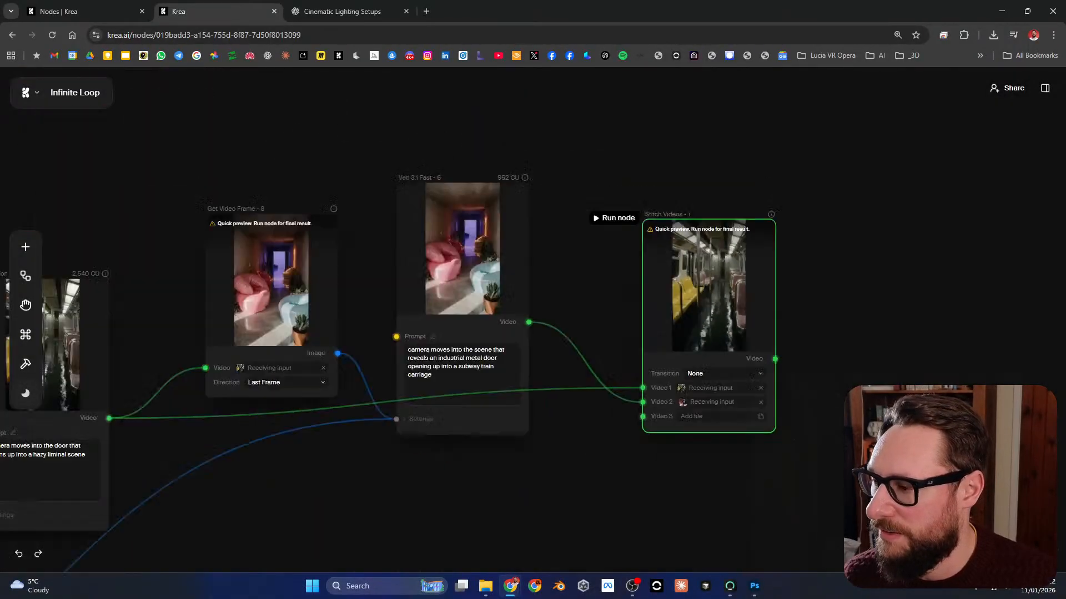
{"action": "left_click_drag", "start_coordinate": [399, 338], "coordinate": [809, 304]}
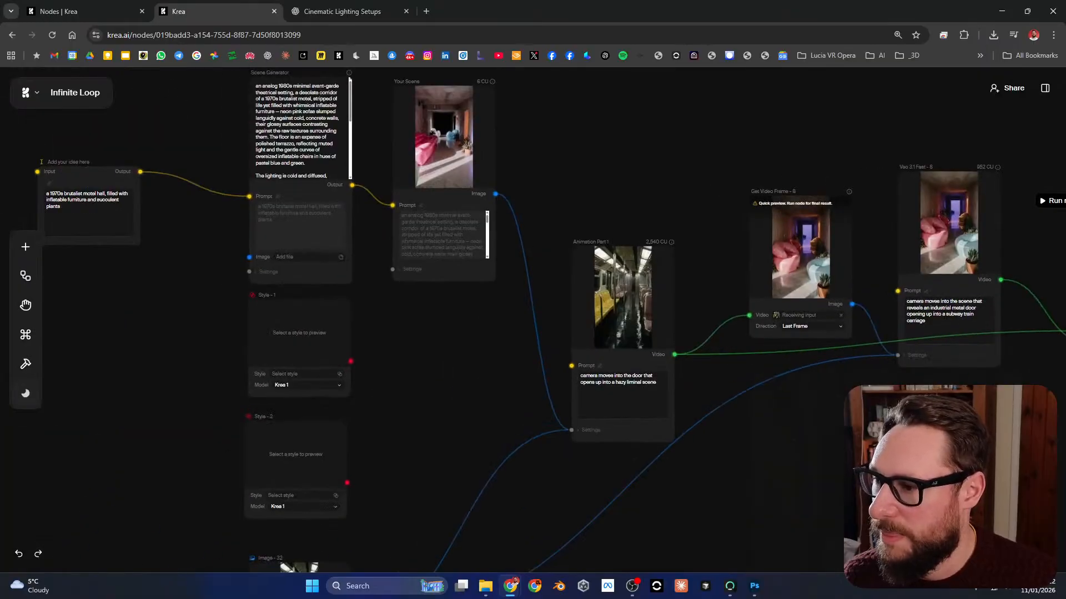
{"action": "left_click_drag", "start_coordinate": [500, 416], "coordinate": [492, 379]}
{"action": "scroll", "coordinate": [491, 436], "scroll_direction": "down", "scroll_amount": 1}
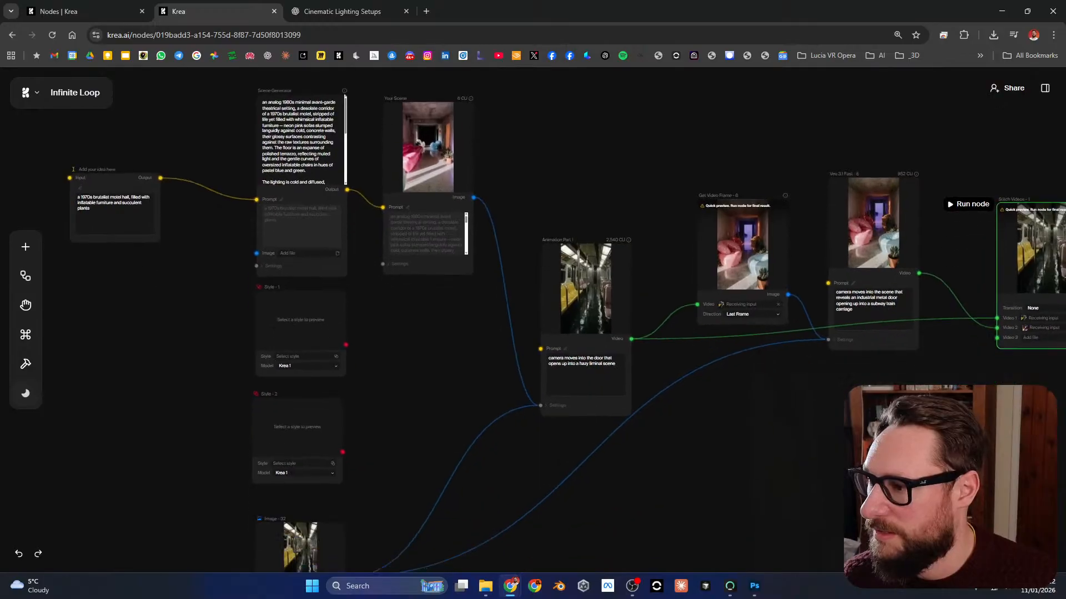
{"action": "scroll", "coordinate": [351, 130], "scroll_direction": "up", "scroll_amount": 6}
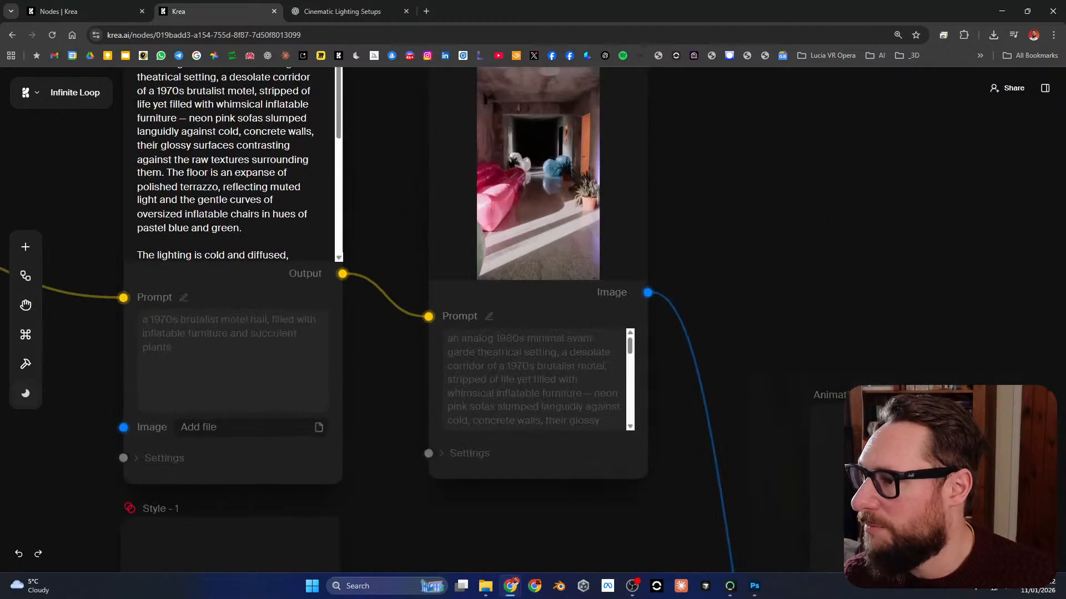
{"action": "left_click_drag", "start_coordinate": [499, 183], "coordinate": [533, 264]}
{"action": "scroll", "coordinate": [541, 244], "scroll_direction": "down", "scroll_amount": 3}
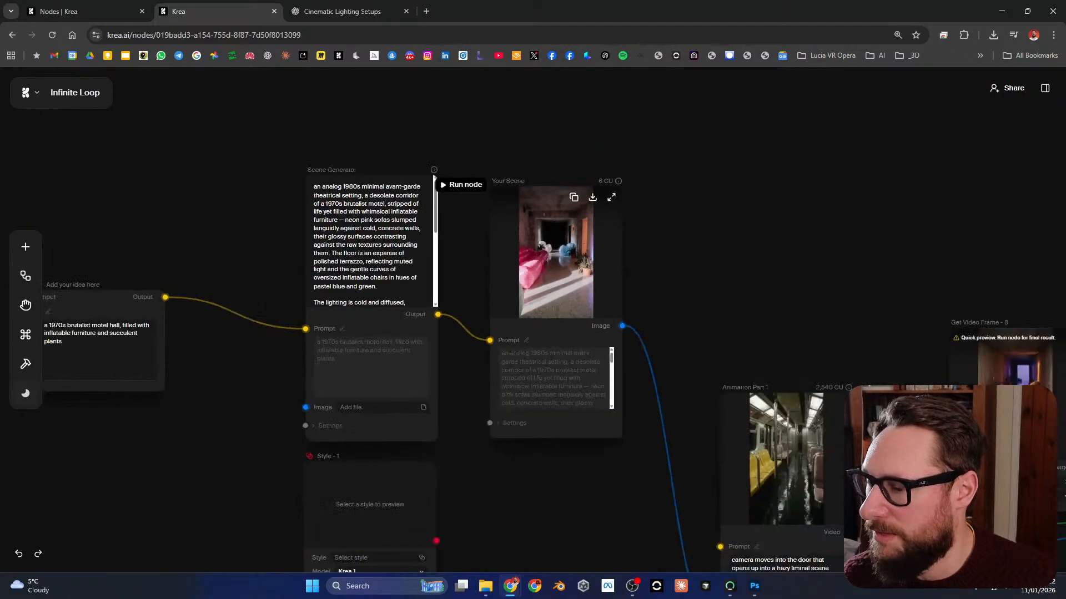
{"action": "scroll", "coordinate": [541, 244], "scroll_direction": "up", "scroll_amount": 2}
{"action": "left_click_drag", "start_coordinate": [577, 543], "coordinate": [567, 278]}
{"action": "scroll", "coordinate": [574, 372], "scroll_direction": "down", "scroll_amount": 4}
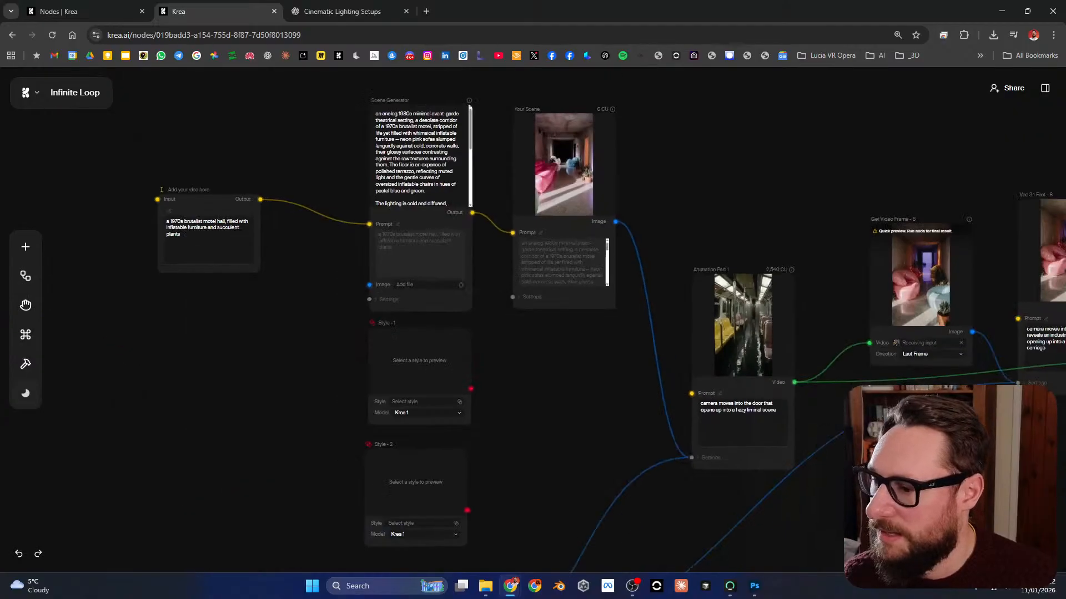
{"action": "left_click_drag", "start_coordinate": [532, 477], "coordinate": [559, 180]}
{"action": "scroll", "coordinate": [425, 349], "scroll_direction": "up", "scroll_amount": 2}
{"action": "scroll", "coordinate": [427, 350], "scroll_direction": "up", "scroll_amount": 3}
{"action": "scroll", "coordinate": [435, 333], "scroll_direction": "down", "scroll_amount": 5}
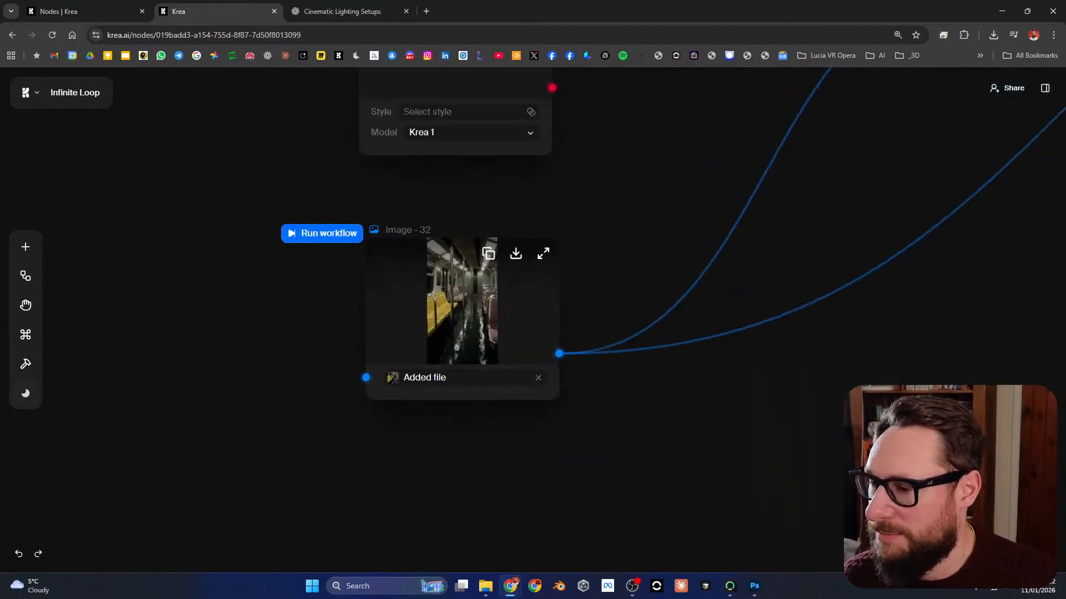
Step: Expand the settings of the Animation Part 1 node to show its start and end frame inputs
{"action": "left_click_drag", "start_coordinate": [583, 255], "coordinate": [220, 500]}
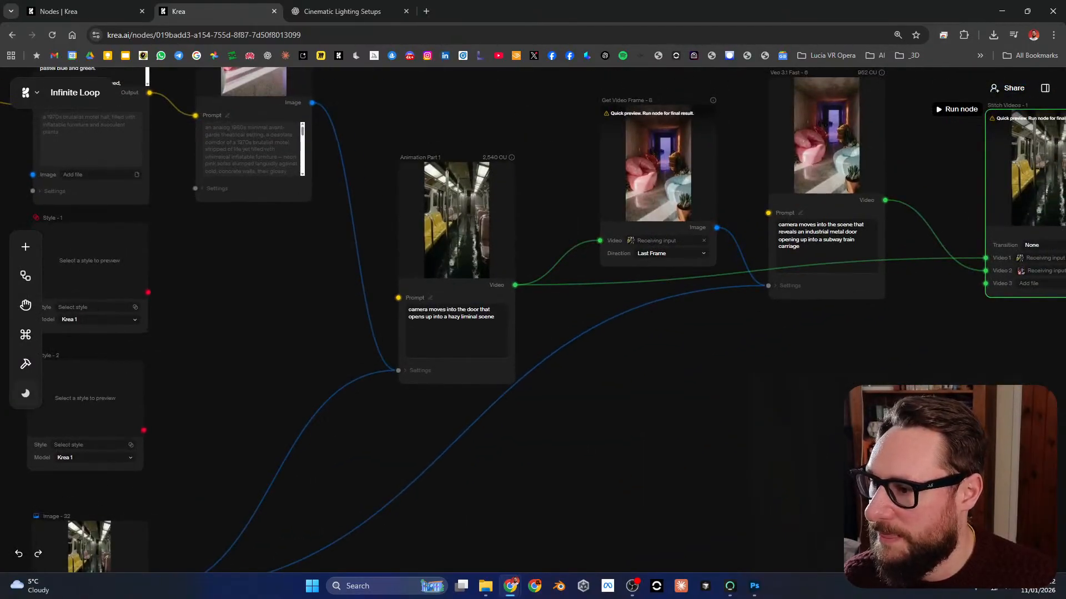
{"action": "left_click_drag", "start_coordinate": [577, 344], "coordinate": [599, 466]}
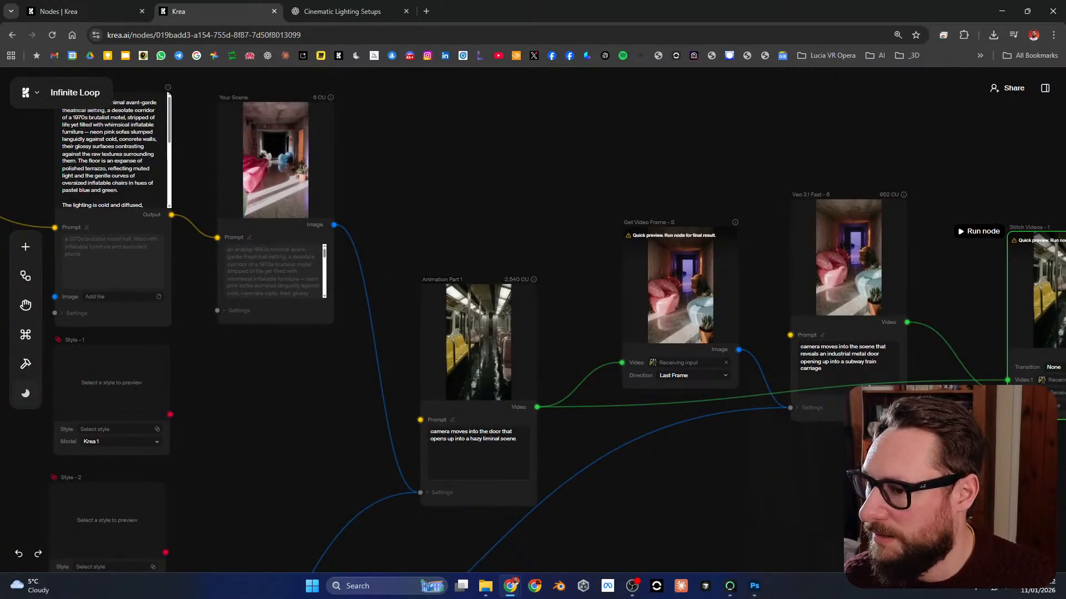
{"action": "left_click", "coordinate": [441, 493]}
{"action": "left_click_drag", "start_coordinate": [599, 488], "coordinate": [588, 440]}
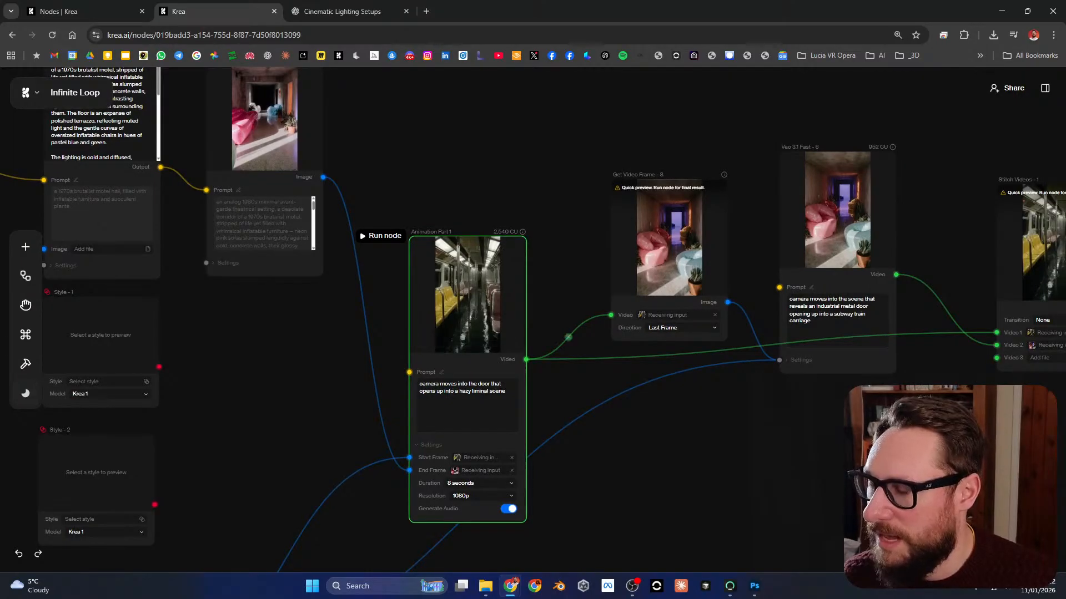
{"action": "left_click", "coordinate": [638, 151]}
Step: Check the Direction options of the Get Video Frame node and look over the Veo 3.1 Fast and Stitch Videos nodes after it
{"action": "scroll", "coordinate": [649, 175], "scroll_direction": "up", "scroll_amount": 3}
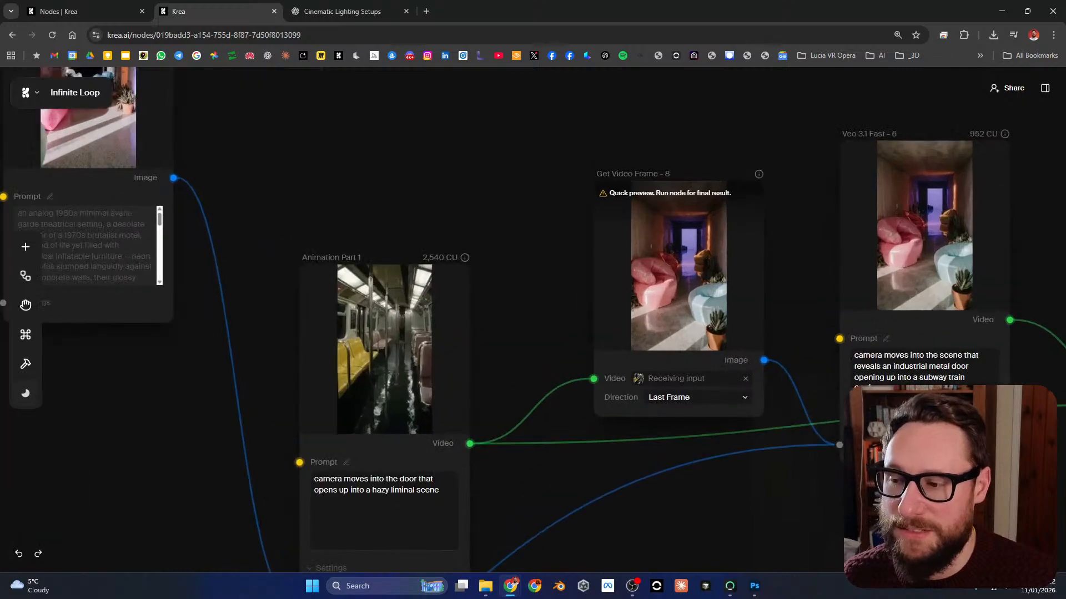
{"action": "left_click", "coordinate": [649, 183]}
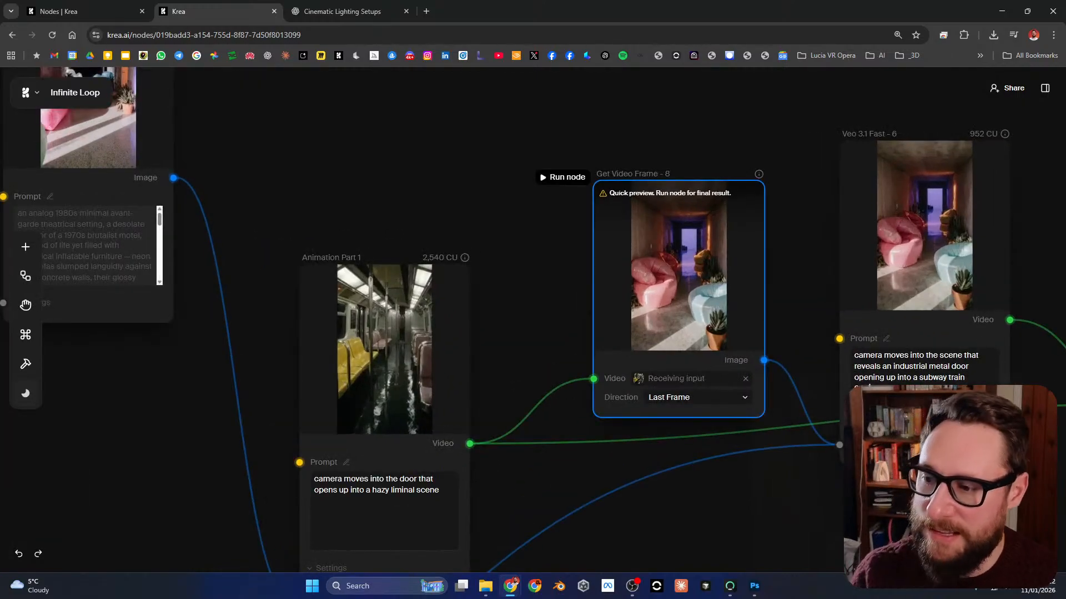
{"action": "left_click", "coordinate": [698, 397]}
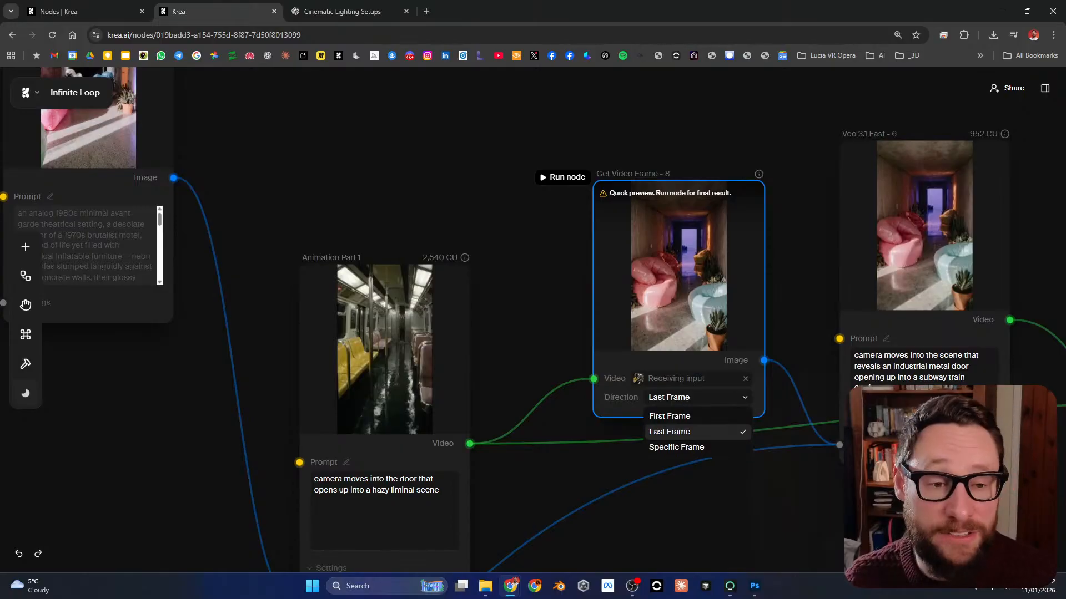
{"action": "left_click", "coordinate": [820, 500]}
{"action": "left_click_drag", "start_coordinate": [829, 502], "coordinate": [619, 475]}
{"action": "scroll", "coordinate": [620, 476], "scroll_direction": "down", "scroll_amount": 1}
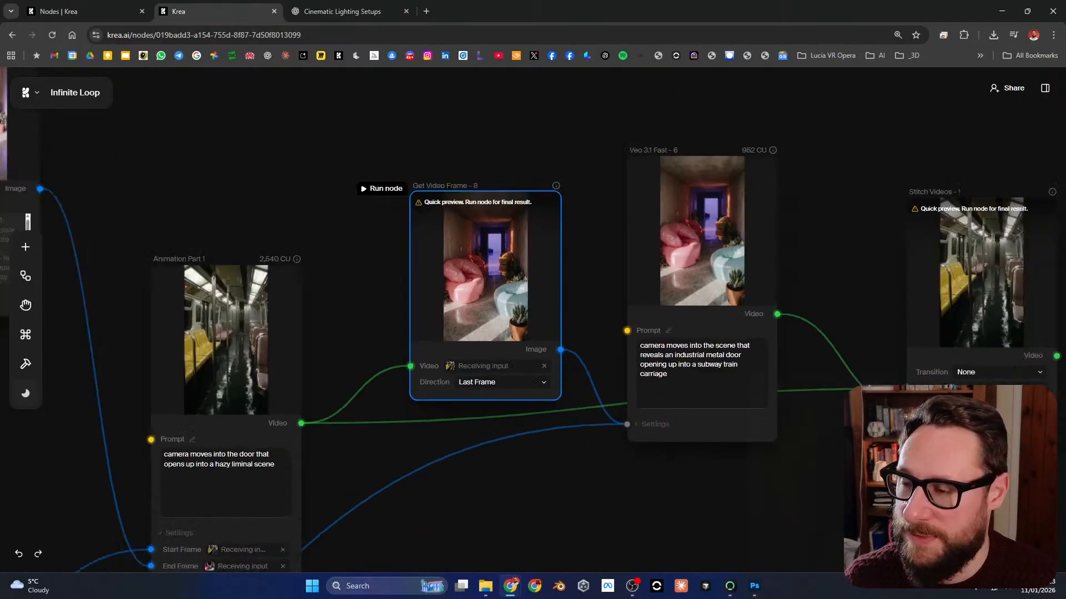
{"action": "scroll", "coordinate": [395, 276], "scroll_direction": "down", "scroll_amount": 2}
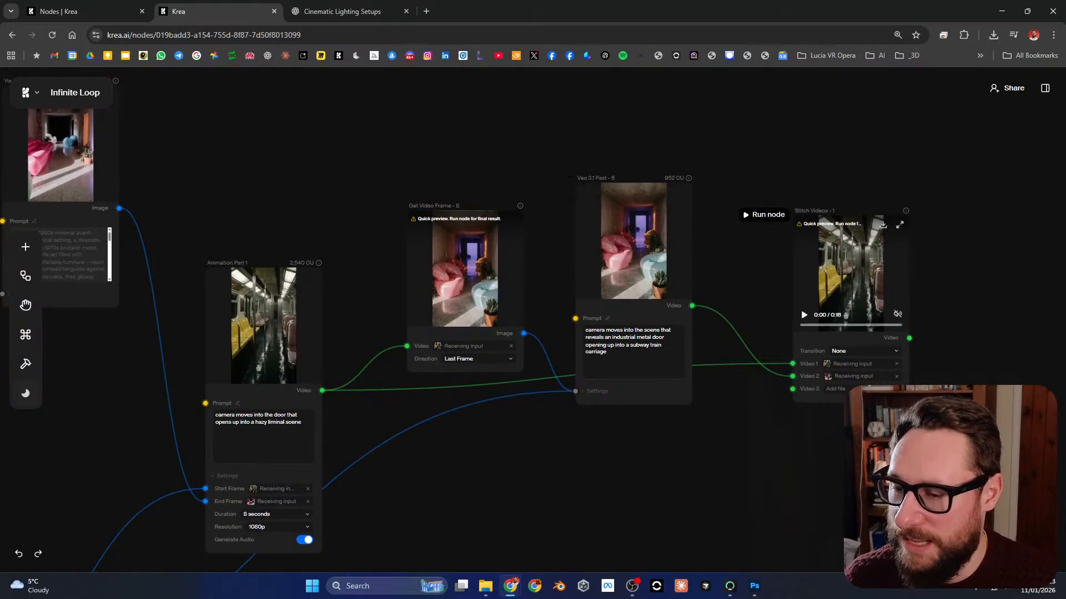
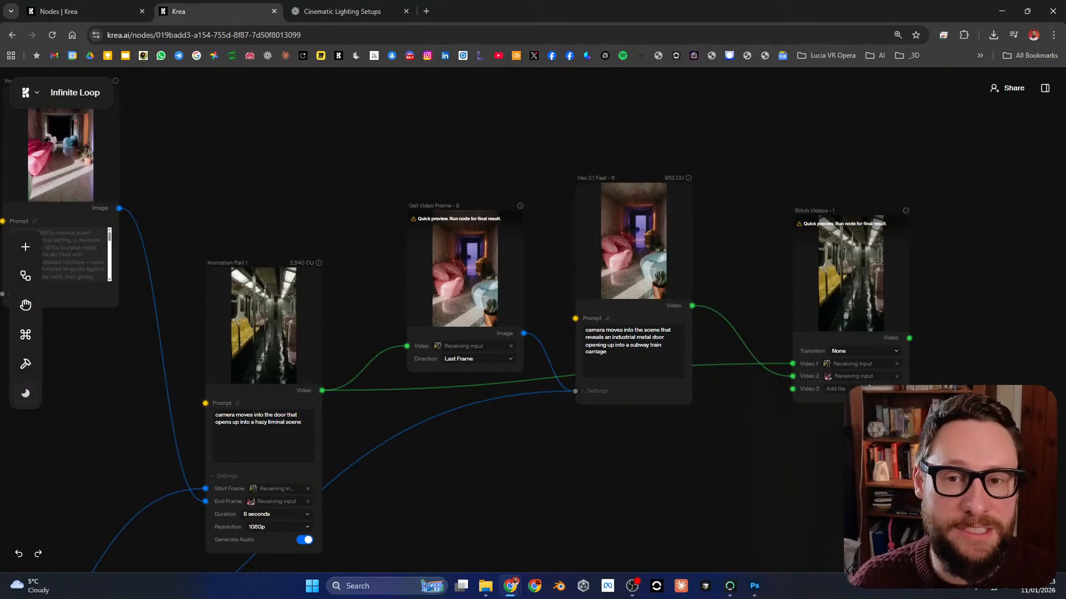
Step: Leave the Infinite Loop workflow and return to the Nodes overview page with its list of projects
{"action": "scroll", "coordinate": [880, 249], "scroll_direction": "down", "scroll_amount": 5}
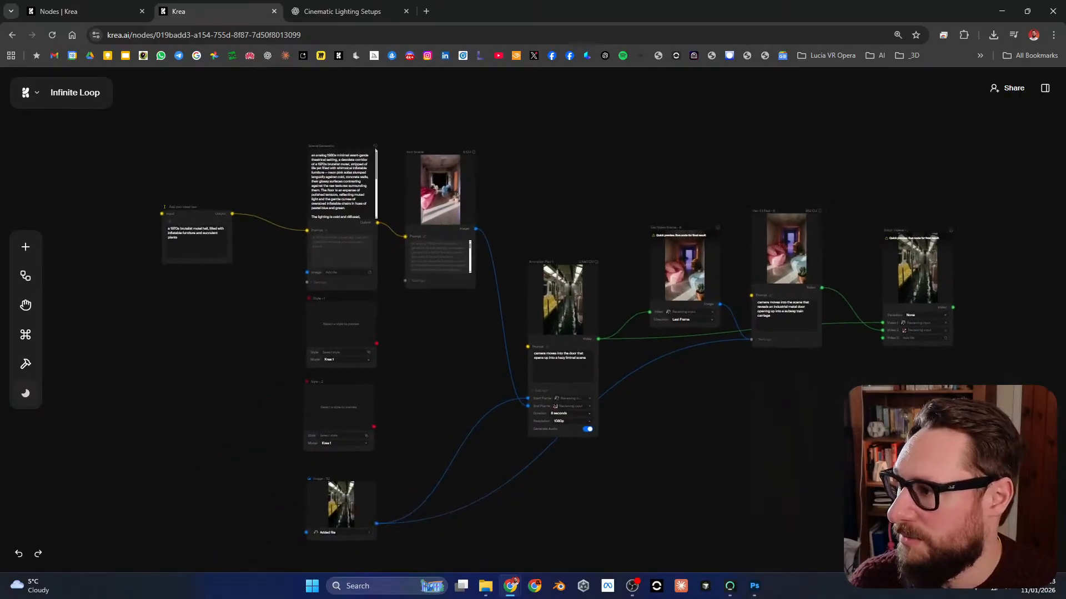
{"action": "left_click", "coordinate": [31, 93]}
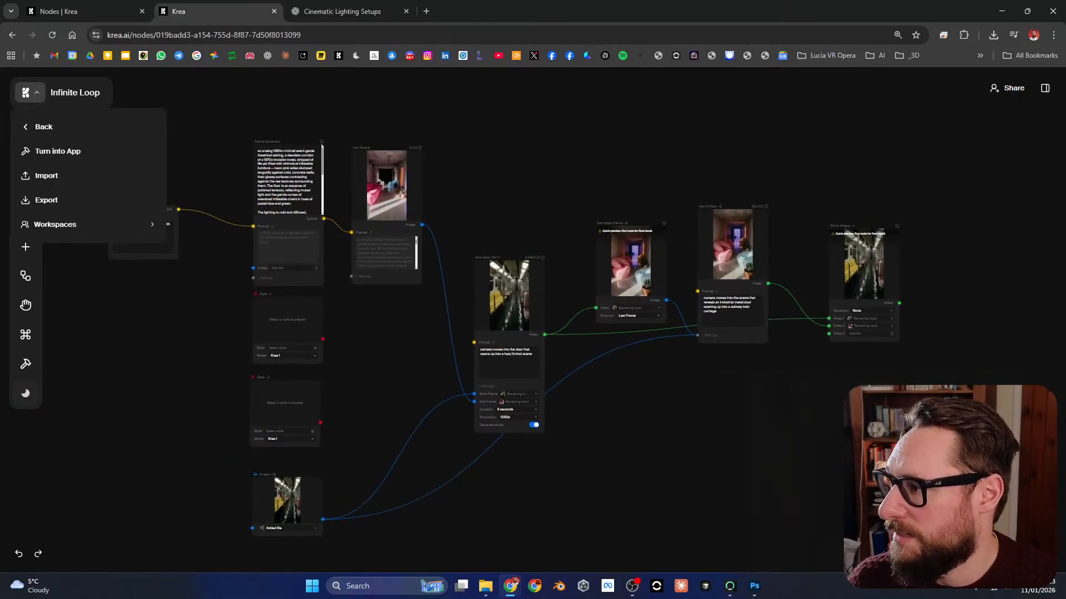
{"action": "left_click", "coordinate": [43, 126]}
{"action": "scroll", "coordinate": [530, 333], "scroll_direction": "down", "scroll_amount": 8}
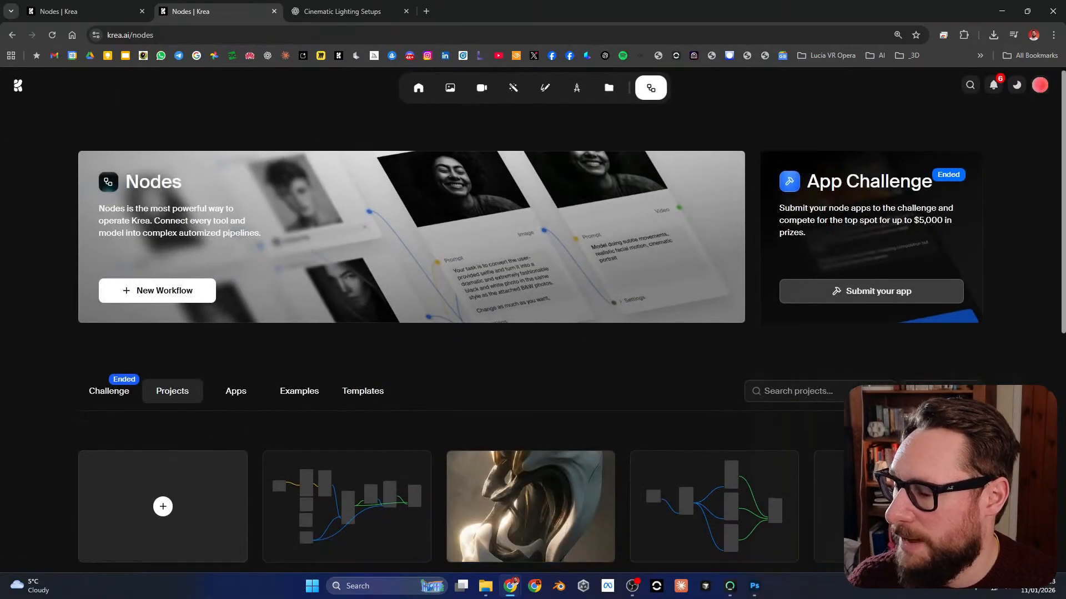
{"action": "scroll", "coordinate": [530, 333], "scroll_direction": "up", "scroll_amount": 5}
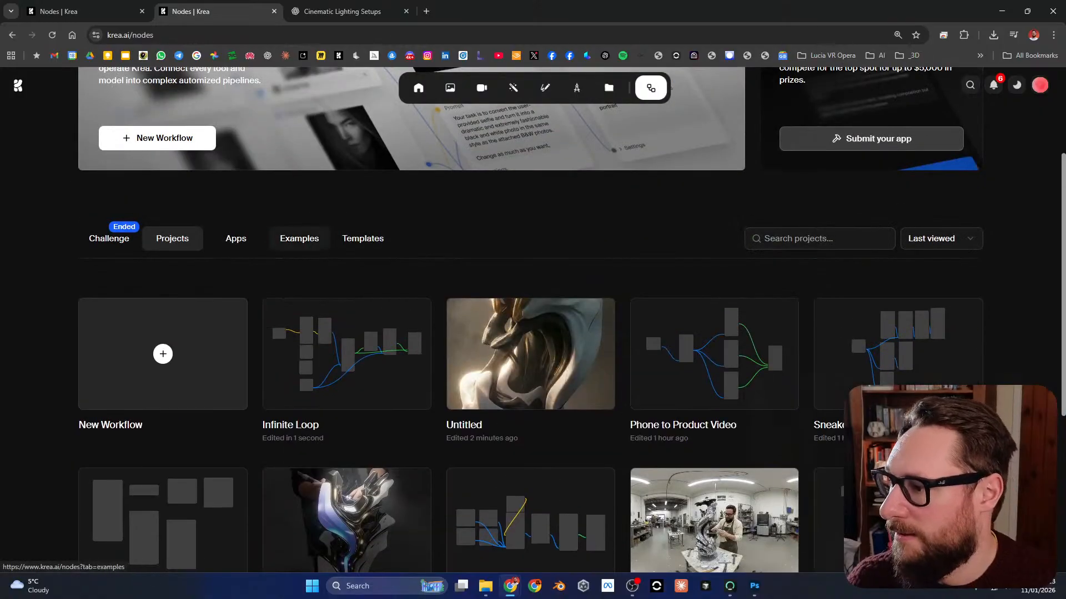
Step: Browse the Examples gallery of the Nodes page, from Fantasy Soda Commercial down to the Nokia and product video workflows
{"action": "left_click", "coordinate": [299, 238]}
{"action": "scroll", "coordinate": [530, 333], "scroll_direction": "down", "scroll_amount": 7}
{"action": "scroll", "coordinate": [530, 333], "scroll_direction": "up", "scroll_amount": 2}
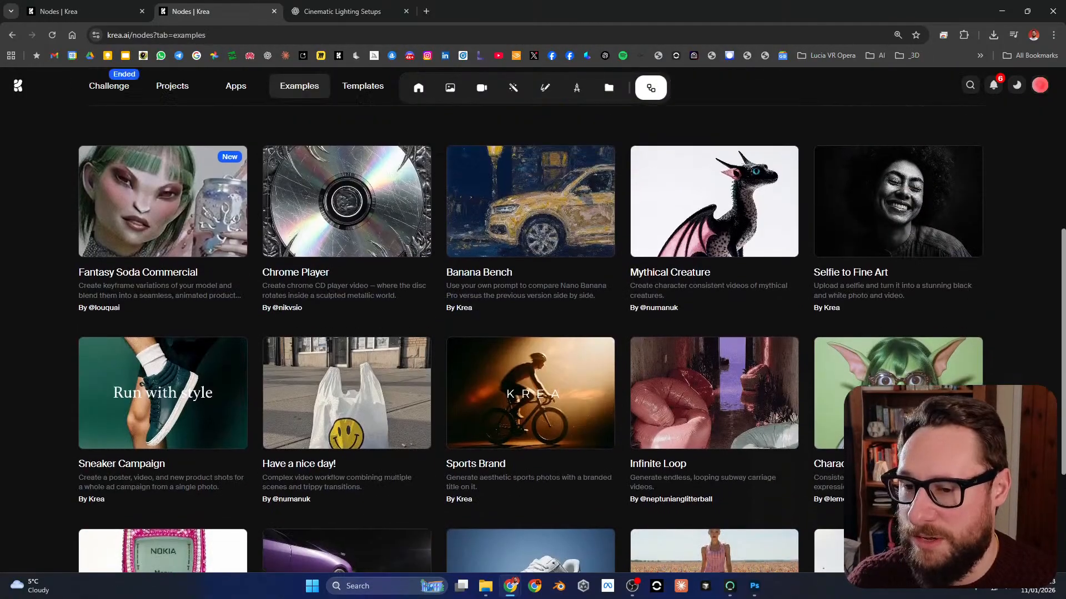
{"action": "scroll", "coordinate": [530, 333], "scroll_direction": "down", "scroll_amount": 5}
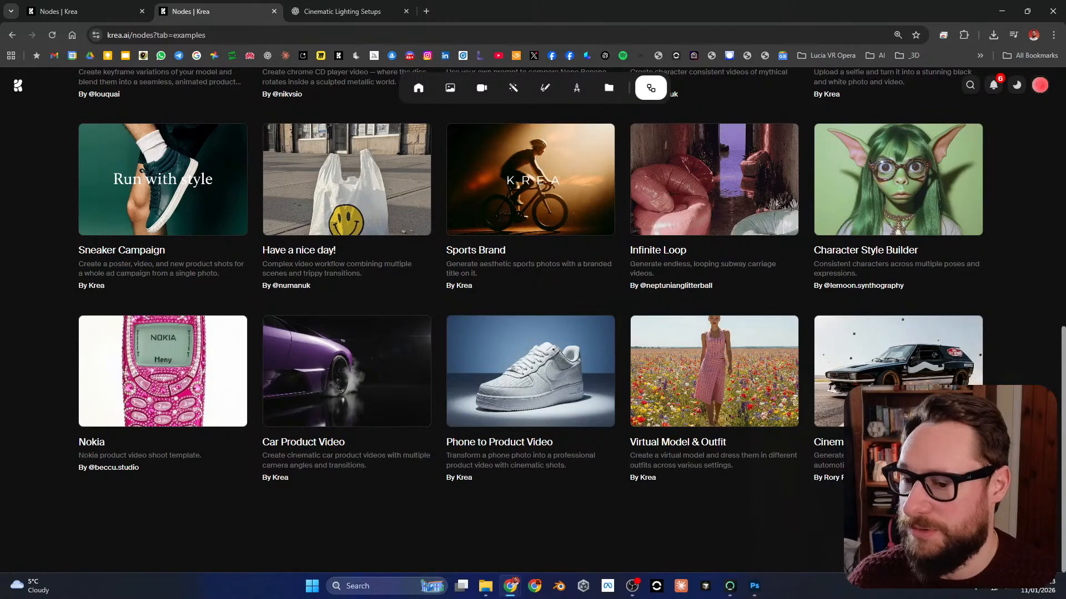
{"action": "scroll", "coordinate": [530, 333], "scroll_direction": "up", "scroll_amount": 1}
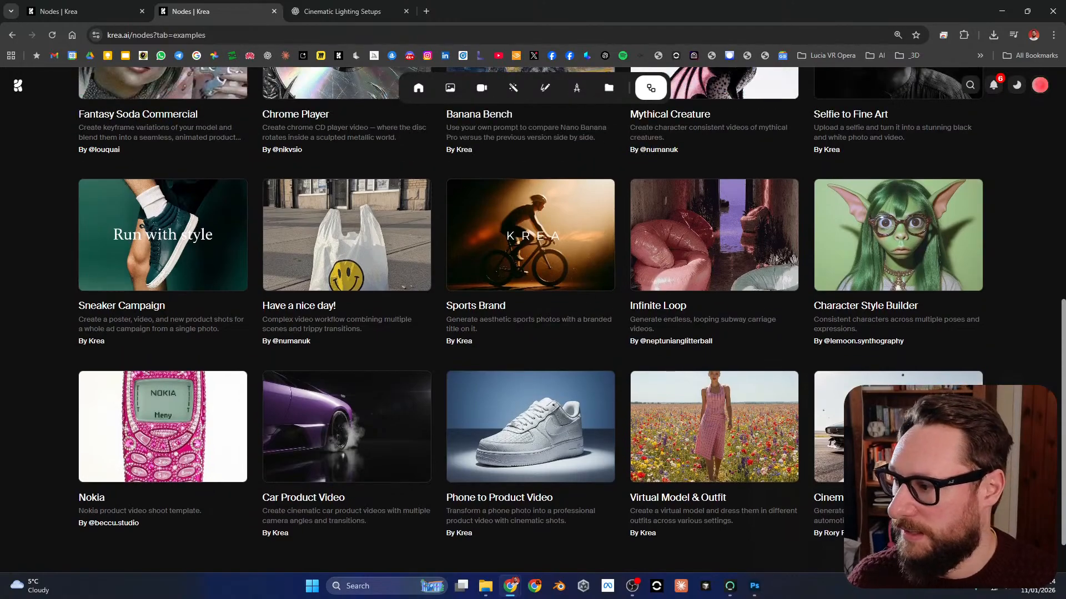
{"action": "scroll", "coordinate": [530, 333], "scroll_direction": "up", "scroll_amount": 8}
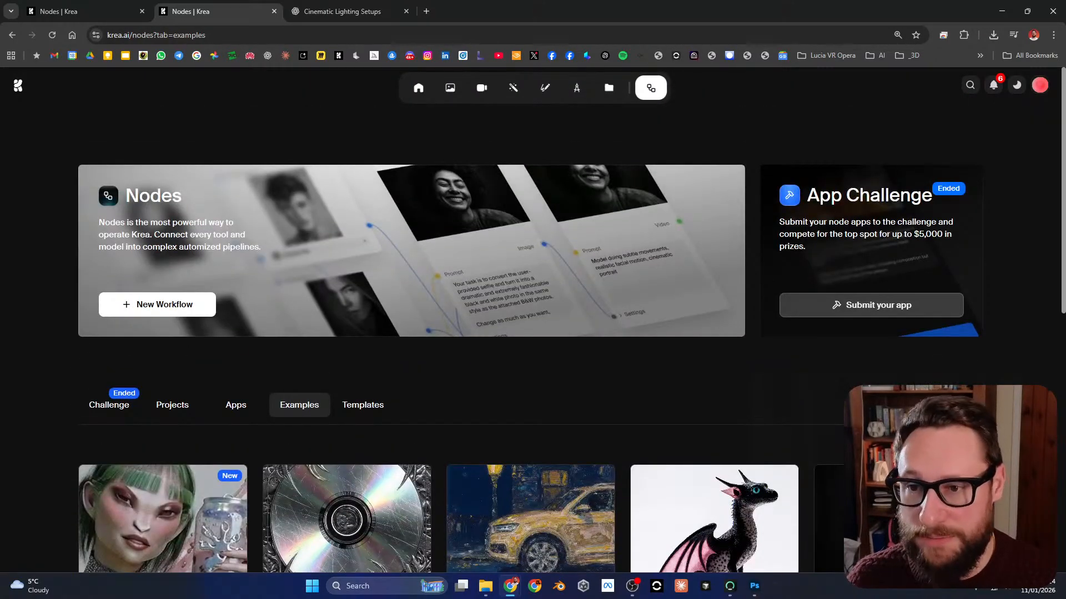
{"action": "scroll", "coordinate": [530, 333], "scroll_direction": "down", "scroll_amount": 6}
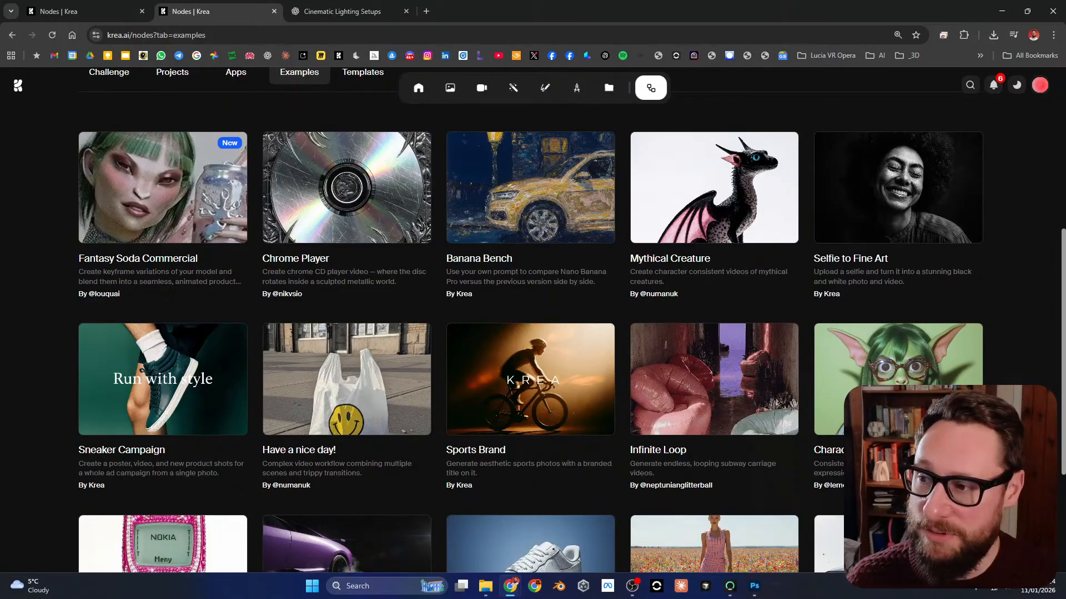
Step: Return to the untitled sculpture workflow and compare the backlit Nano Banana Pro Copy image with its top-down perspective version
{"action": "key", "text": "ctrl+shift+Tab"}
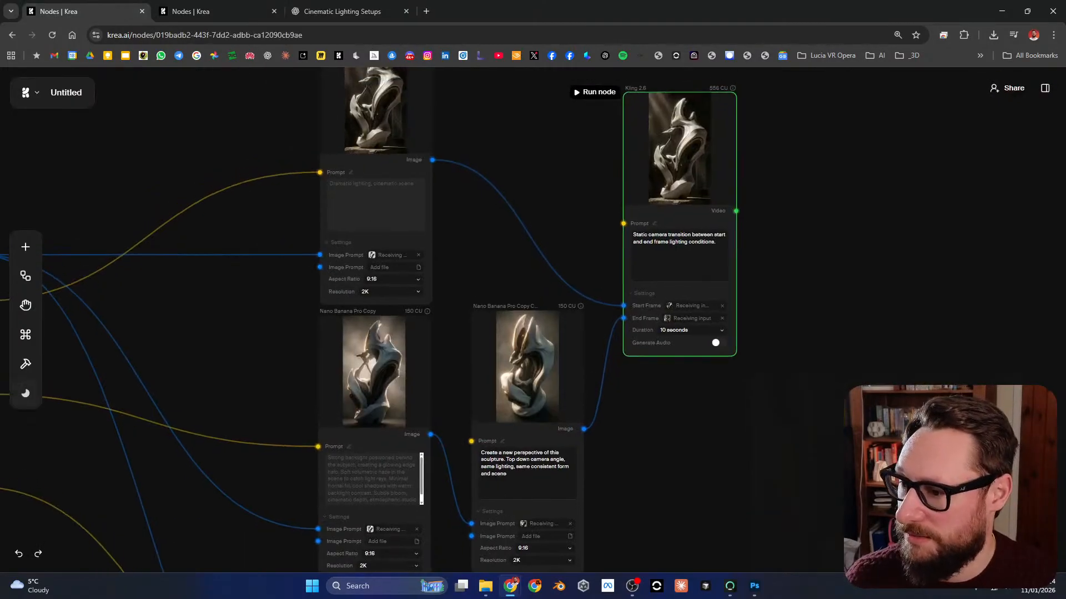
{"action": "left_click_drag", "start_coordinate": [444, 385], "coordinate": [501, 295]}
{"action": "scroll", "coordinate": [472, 298], "scroll_direction": "up", "scroll_amount": 6}
{"action": "left_click_drag", "start_coordinate": [610, 294], "coordinate": [586, 311]}
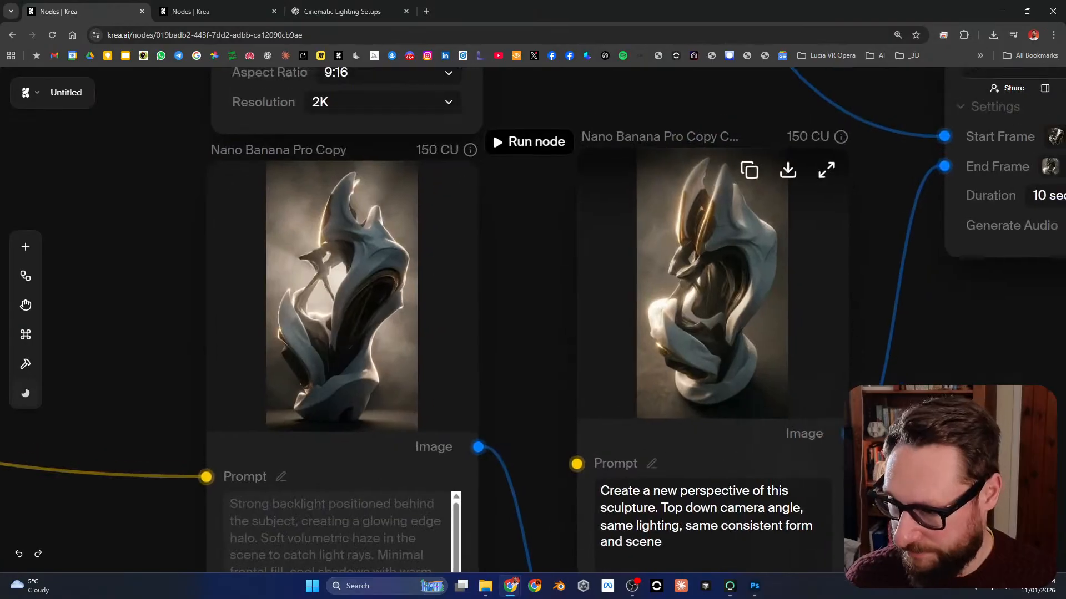
{"action": "scroll", "coordinate": [586, 311], "scroll_direction": "up", "scroll_amount": 1}
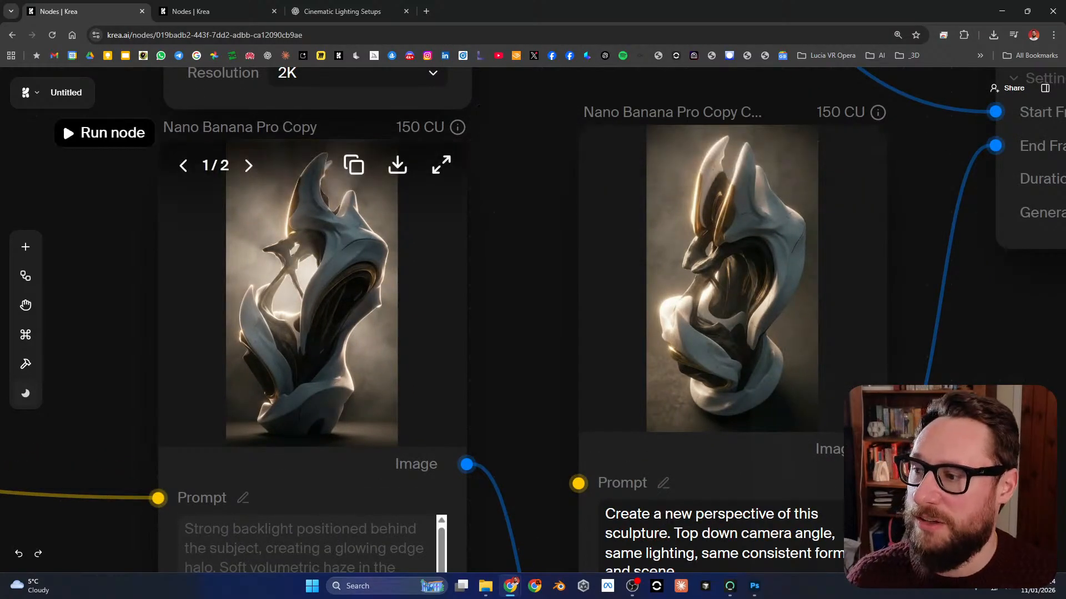
{"action": "scroll", "coordinate": [558, 354], "scroll_direction": "down", "scroll_amount": 4}
Step: Examine the Nano Banana Pro and Kling 2.6 nodes, and compare the images behind the start and end frames
{"action": "left_click_drag", "start_coordinate": [566, 255], "coordinate": [620, 493]}
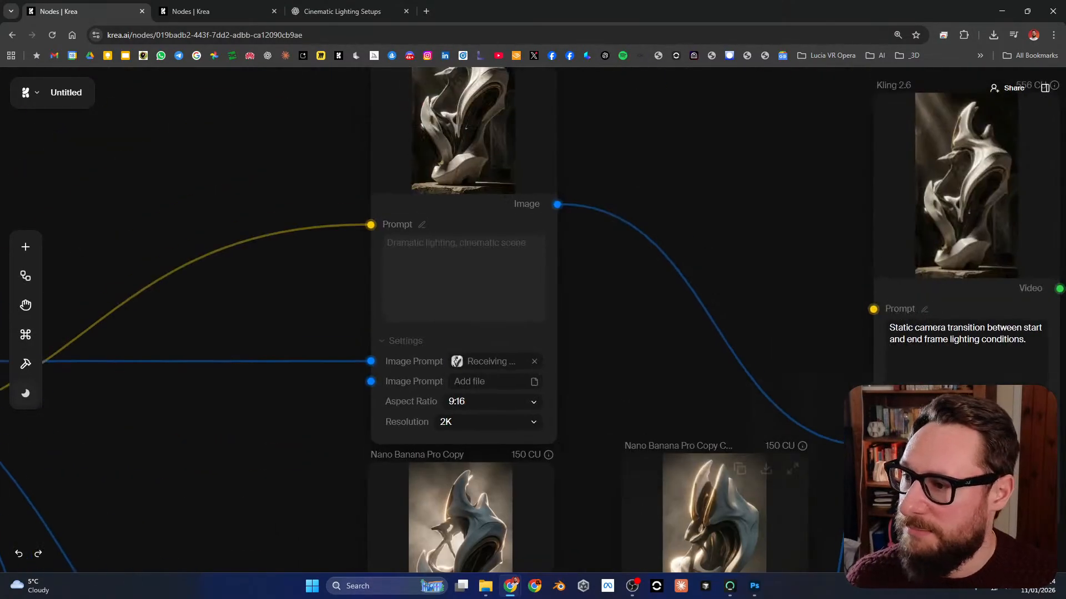
{"action": "scroll", "coordinate": [680, 316], "scroll_direction": "down", "scroll_amount": 4}
{"action": "scroll", "coordinate": [808, 331], "scroll_direction": "up", "scroll_amount": 3}
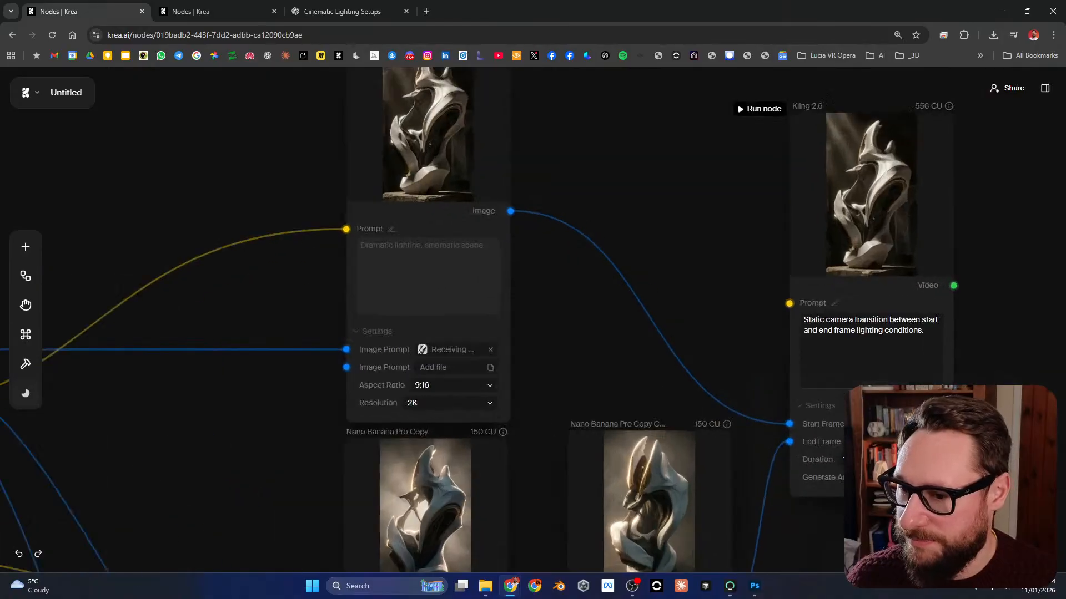
{"action": "left_click_drag", "start_coordinate": [808, 330], "coordinate": [546, 374]}
{"action": "left_click_drag", "start_coordinate": [439, 532], "coordinate": [608, 388]}
{"action": "scroll", "coordinate": [609, 431], "scroll_direction": "up", "scroll_amount": 5}
{"action": "left_click_drag", "start_coordinate": [610, 431], "coordinate": [699, 332]}
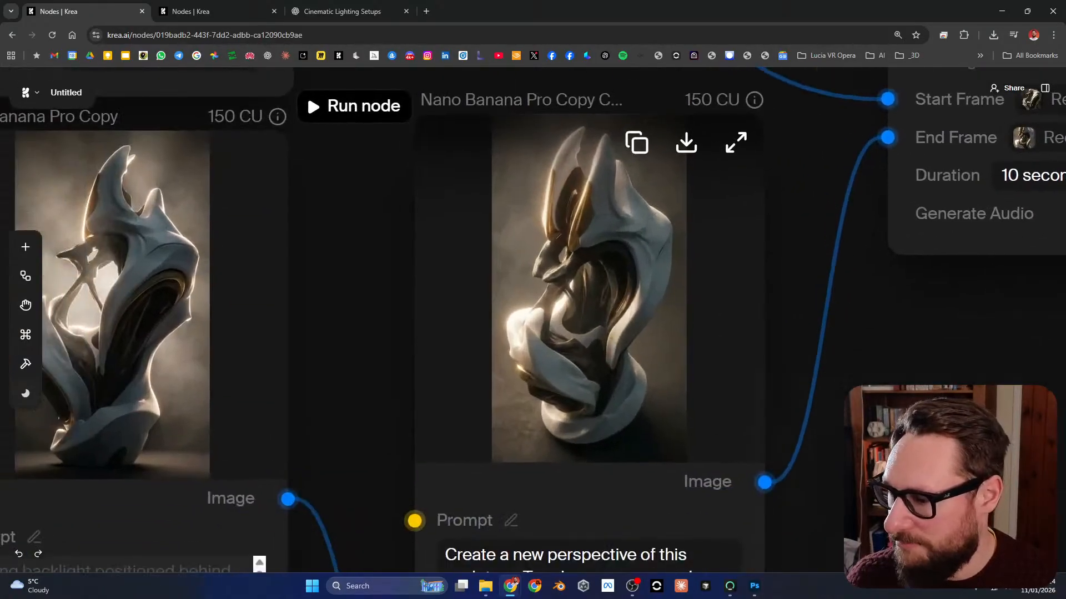
{"action": "left_click_drag", "start_coordinate": [244, 332], "coordinate": [462, 334]}
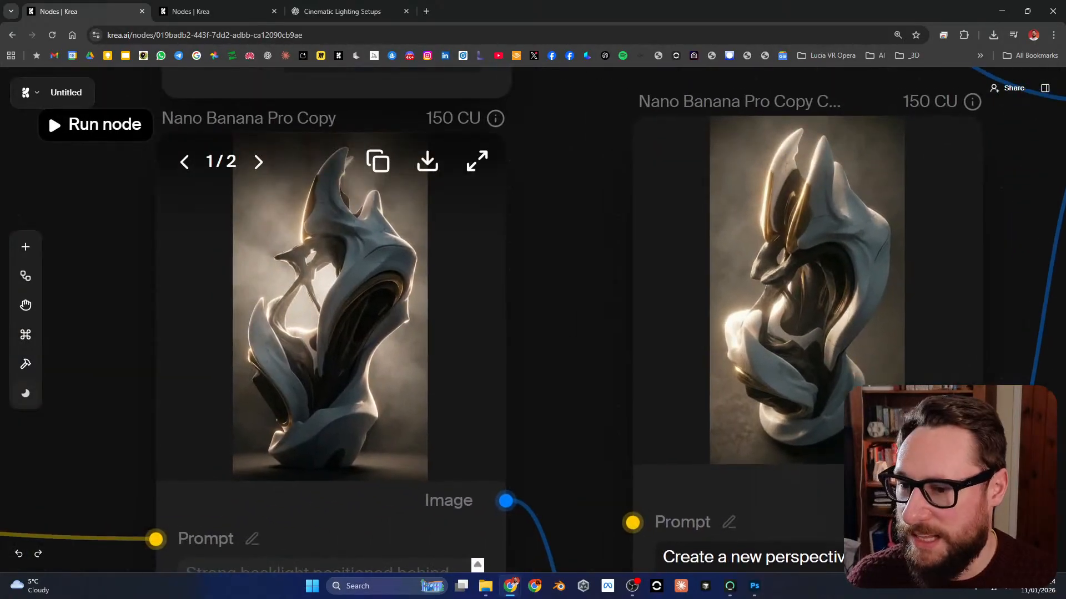
Step: Connect the backlit Nano Banana Pro Copy image directly to the End Frame of the upper Kling 2.6 node
{"action": "scroll", "coordinate": [751, 445], "scroll_direction": "down", "scroll_amount": 8}
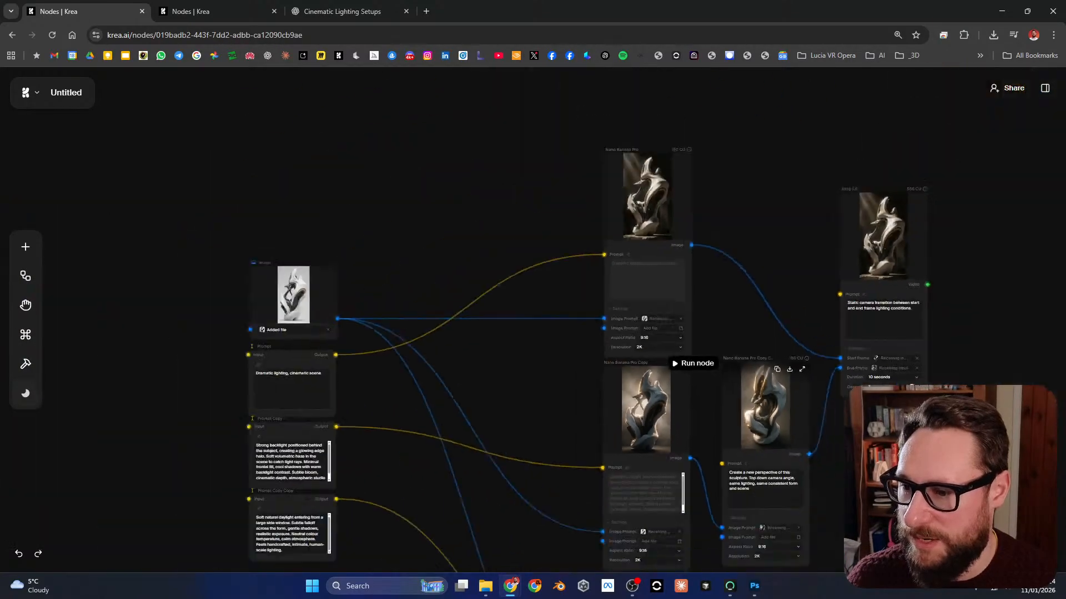
{"action": "left_click_drag", "start_coordinate": [741, 461], "coordinate": [702, 377]}
{"action": "scroll", "coordinate": [702, 377], "scroll_direction": "up", "scroll_amount": 4}
{"action": "scroll", "coordinate": [816, 361], "scroll_direction": "down", "scroll_amount": 2}
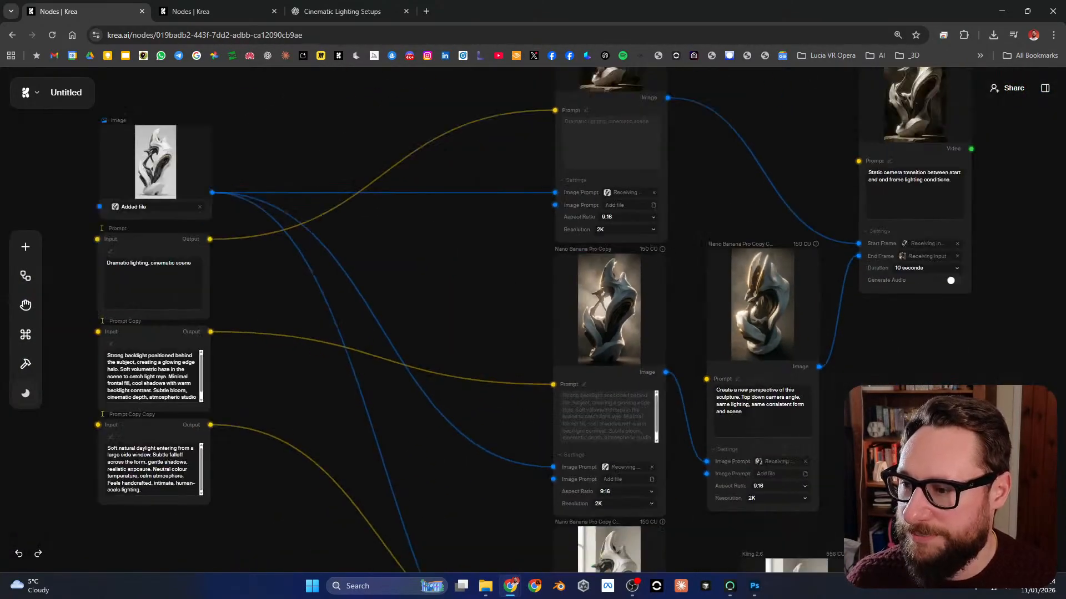
{"action": "left_click_drag", "start_coordinate": [833, 355], "coordinate": [714, 404]}
{"action": "left_click_drag", "start_coordinate": [547, 420], "coordinate": [740, 304]}
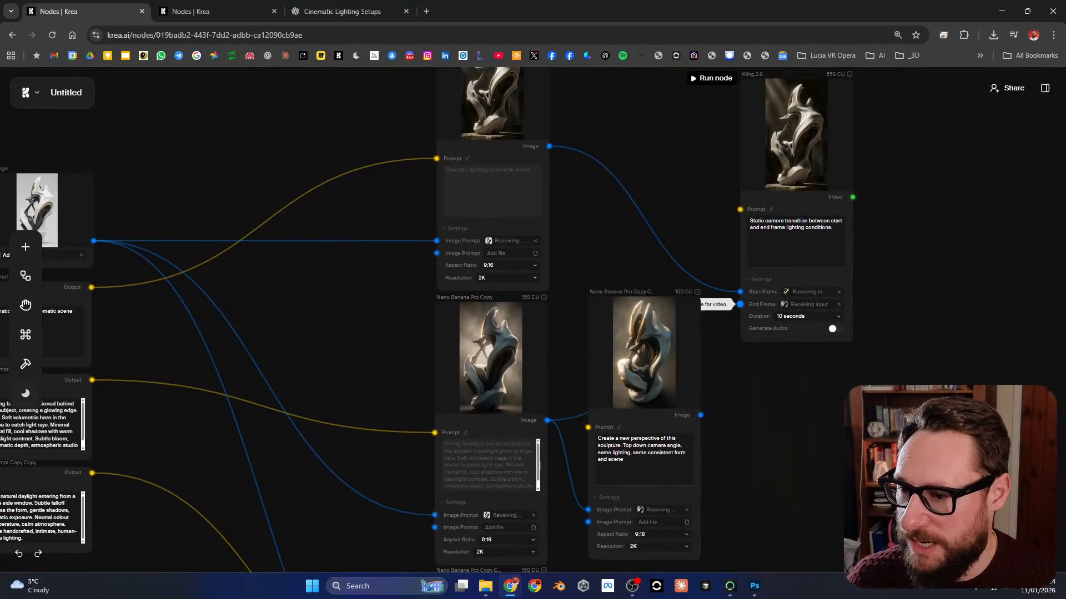
Step: Disconnect the top-down perspective node from the backlit image, feed it the dramatic-lighting Nano Banana Pro image, and place it beside that node
{"action": "left_click_drag", "start_coordinate": [644, 344], "coordinate": [722, 309]}
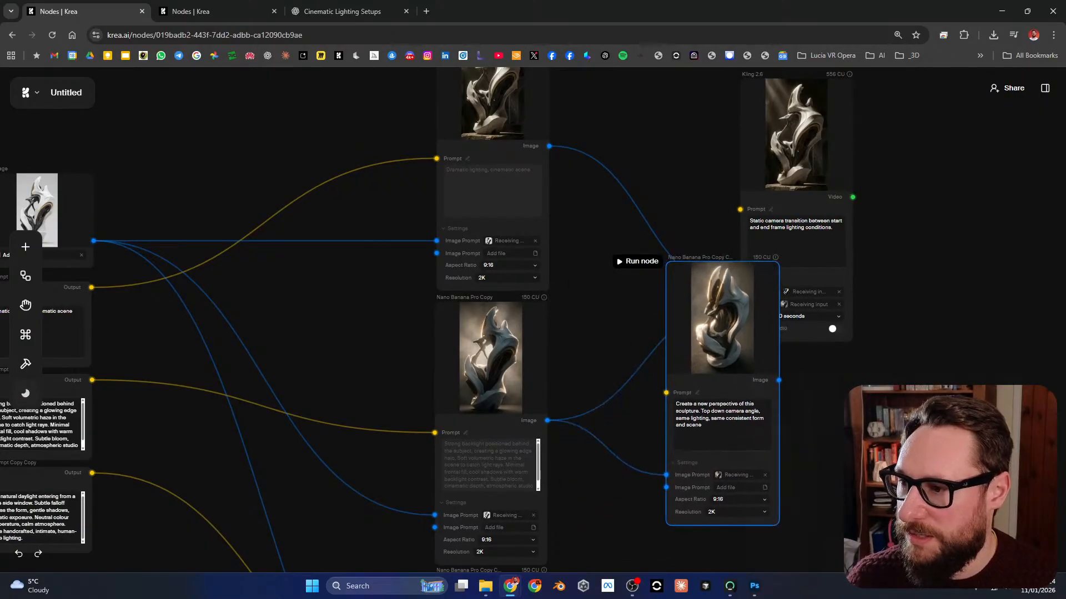
{"action": "left_click", "coordinate": [607, 447]}
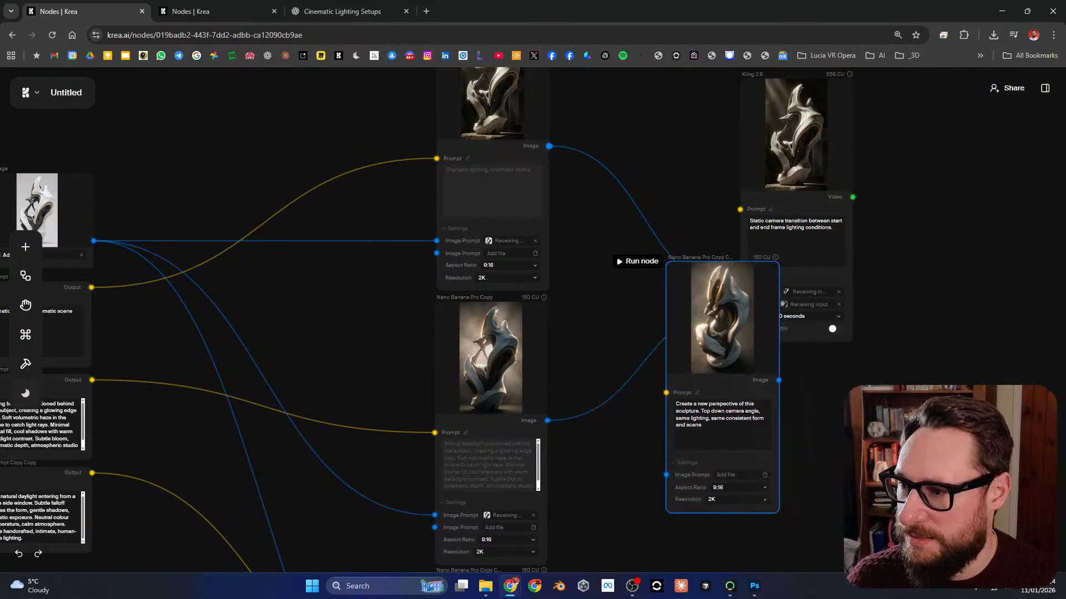
{"action": "left_click_drag", "start_coordinate": [549, 146], "coordinate": [666, 475]}
{"action": "left_click_drag", "start_coordinate": [761, 333], "coordinate": [689, 85]}
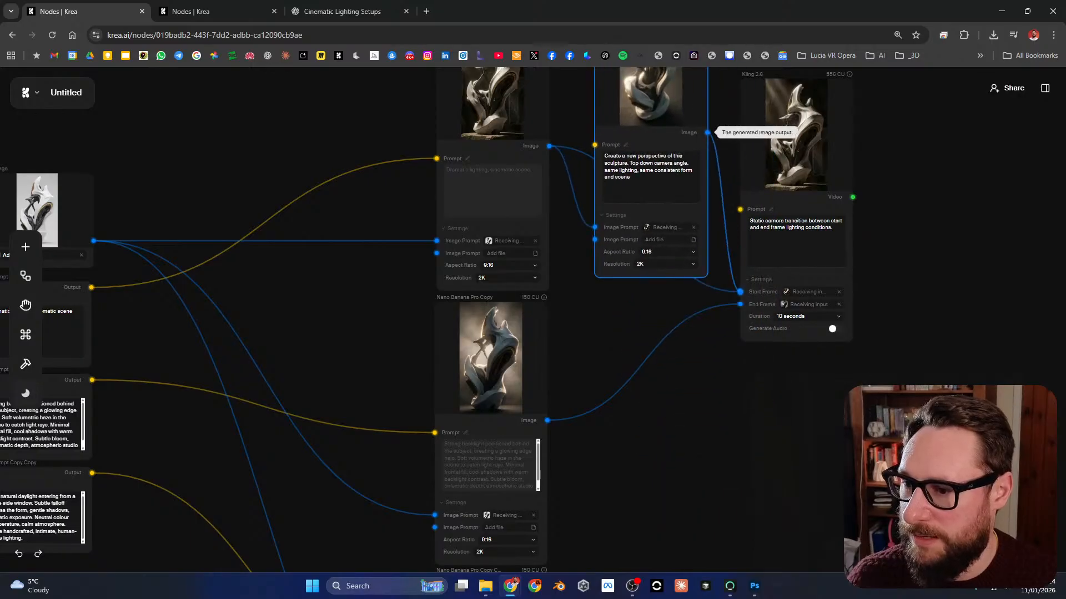
Step: Connect the perspective node's image to the Start Frame of Kling 2.6 and run the perspective node
{"action": "left_click_drag", "start_coordinate": [708, 133], "coordinate": [740, 292]}
{"action": "left_click_drag", "start_coordinate": [741, 316], "coordinate": [777, 462]}
{"action": "left_click_drag", "start_coordinate": [700, 239], "coordinate": [686, 252]}
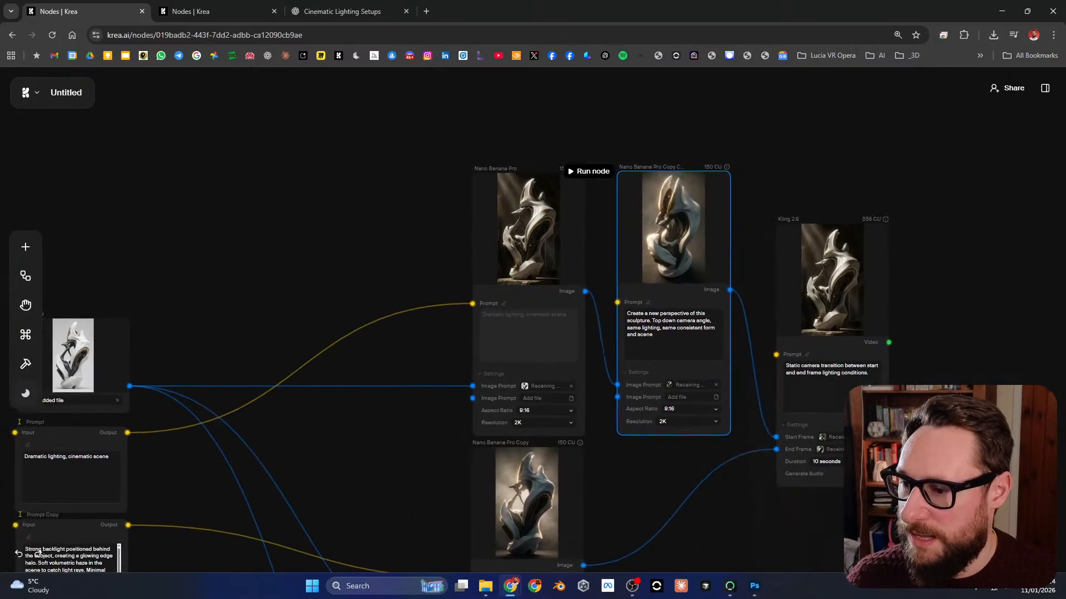
{"action": "left_click", "coordinate": [590, 171]}
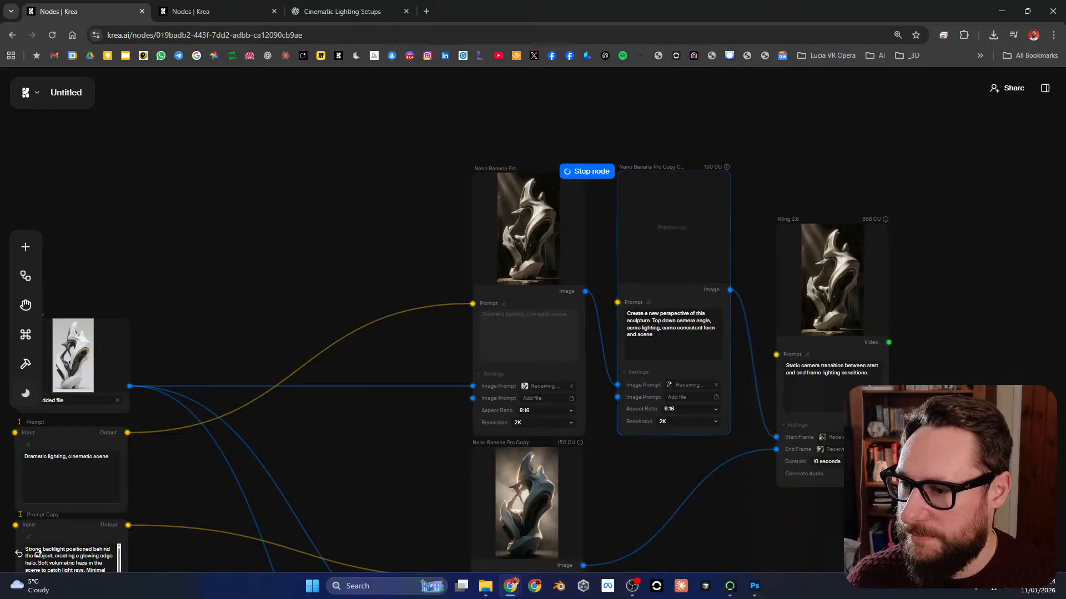
Step: Examine the dramatically lit Nano Banana Pro image and the backlit Nano Banana Pro Copy image up close
{"action": "scroll", "coordinate": [537, 227], "scroll_direction": "up", "scroll_amount": 10}
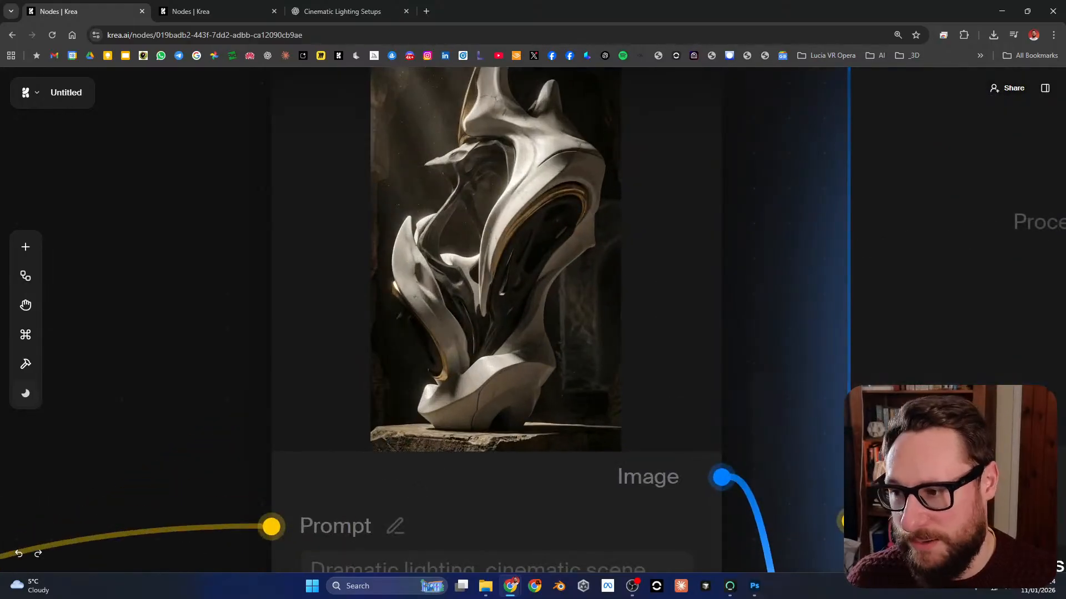
{"action": "scroll", "coordinate": [538, 228], "scroll_direction": "down", "scroll_amount": 6}
{"action": "scroll", "coordinate": [538, 227], "scroll_direction": "down", "scroll_amount": 2}
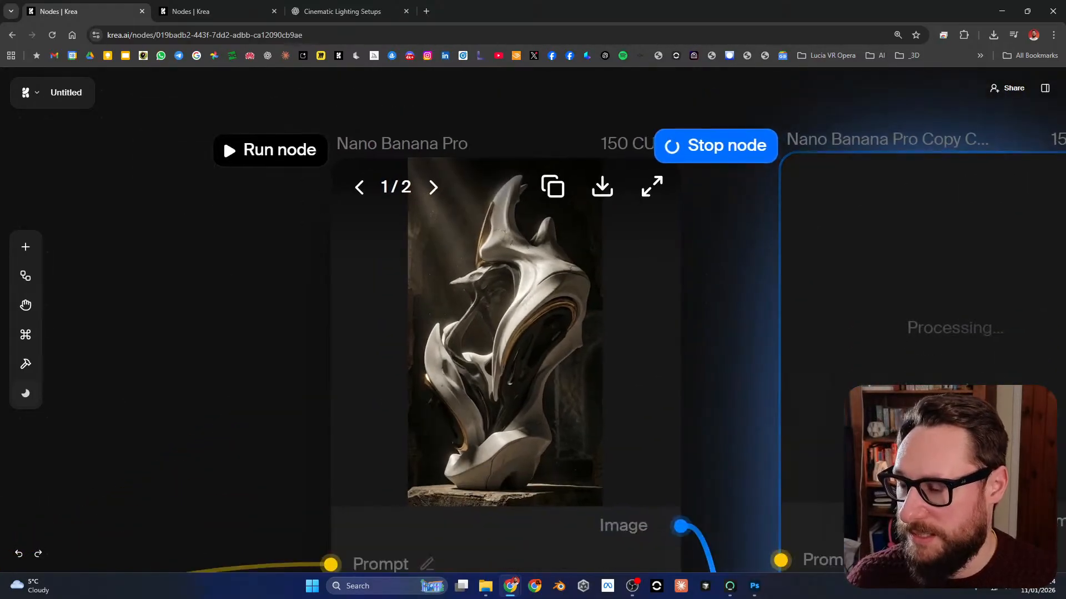
{"action": "scroll", "coordinate": [538, 227], "scroll_direction": "down", "scroll_amount": 8}
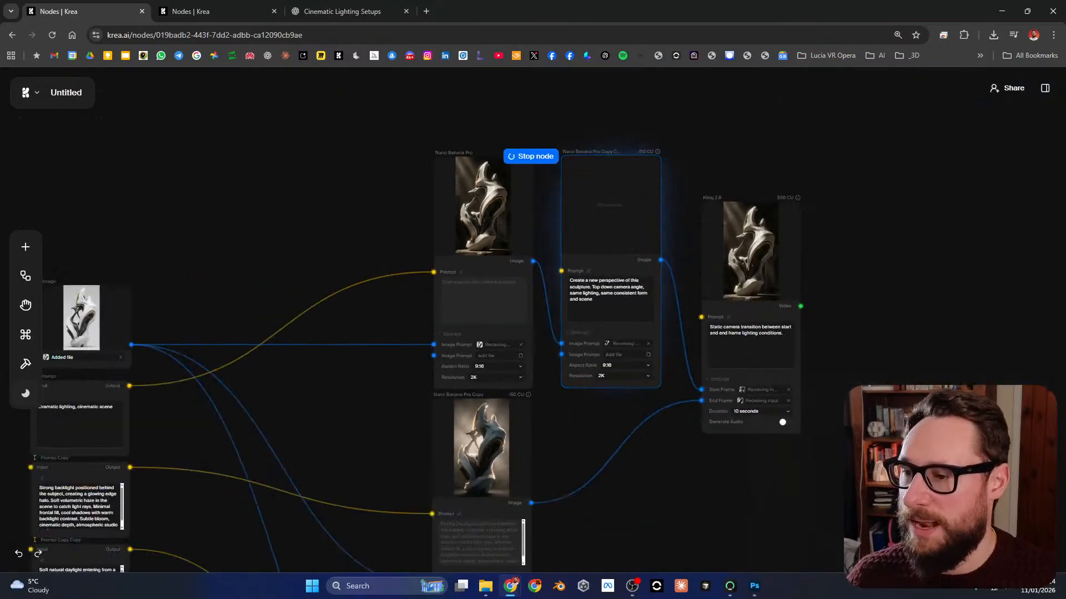
{"action": "scroll", "coordinate": [586, 403], "scroll_direction": "up", "scroll_amount": 1}
{"action": "left_click_drag", "start_coordinate": [586, 403], "coordinate": [562, 367]}
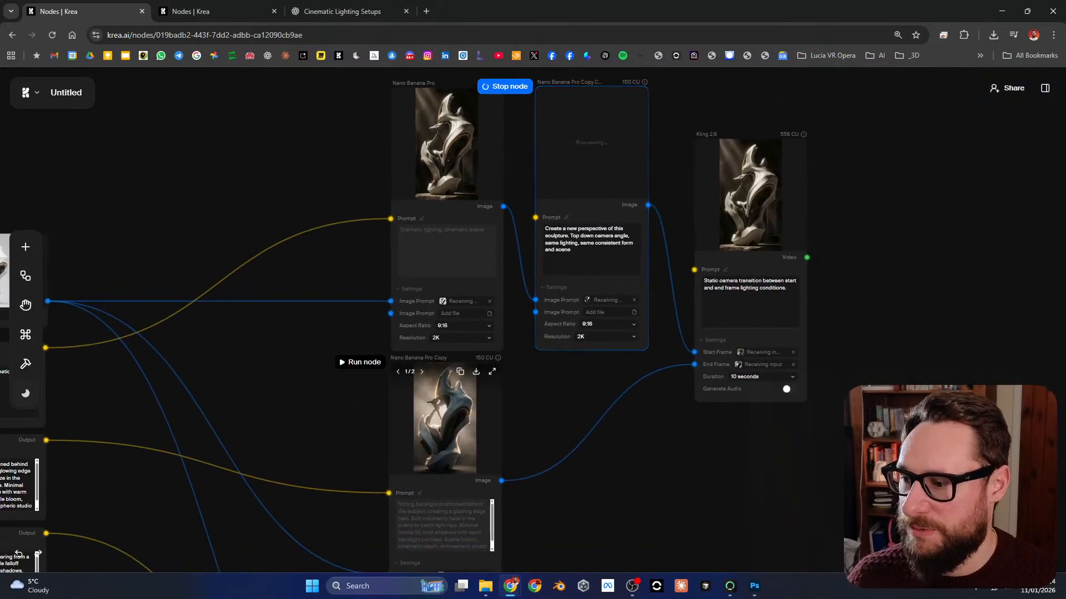
{"action": "scroll", "coordinate": [424, 444], "scroll_direction": "up", "scroll_amount": 2}
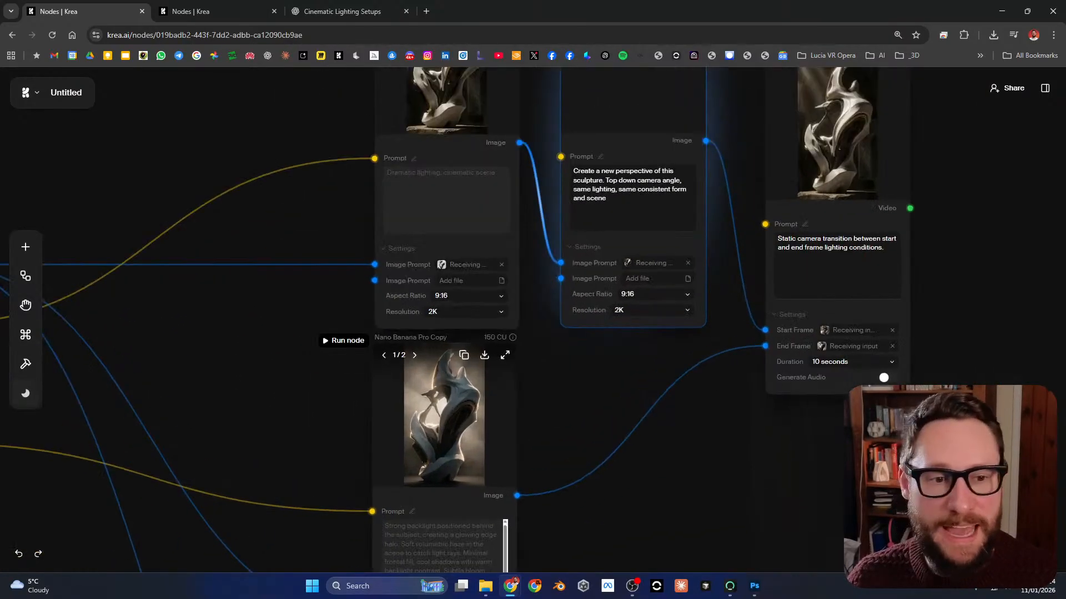
{"action": "left_click_drag", "start_coordinate": [585, 390], "coordinate": [637, 344]}
{"action": "scroll", "coordinate": [469, 362], "scroll_direction": "up", "scroll_amount": 4}
{"action": "scroll", "coordinate": [527, 396], "scroll_direction": "down", "scroll_amount": 1}
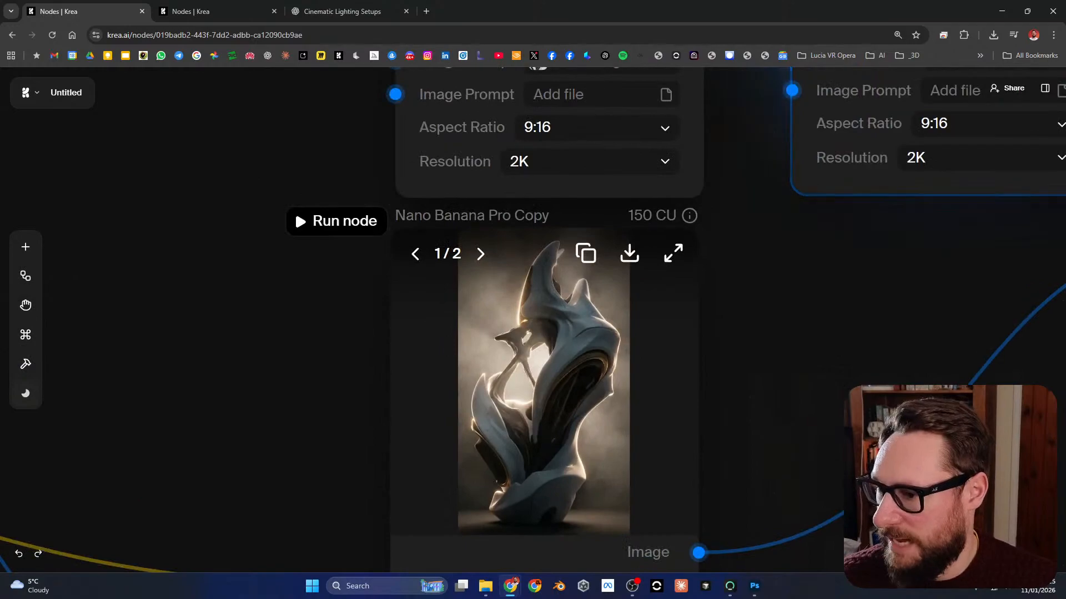
{"action": "left_click_drag", "start_coordinate": [527, 397], "coordinate": [523, 355]}
Step: Trace the start and end frame connections into Kling 2.6 and look over the whole workflow
{"action": "left_click_drag", "start_coordinate": [767, 316], "coordinate": [399, 456]}
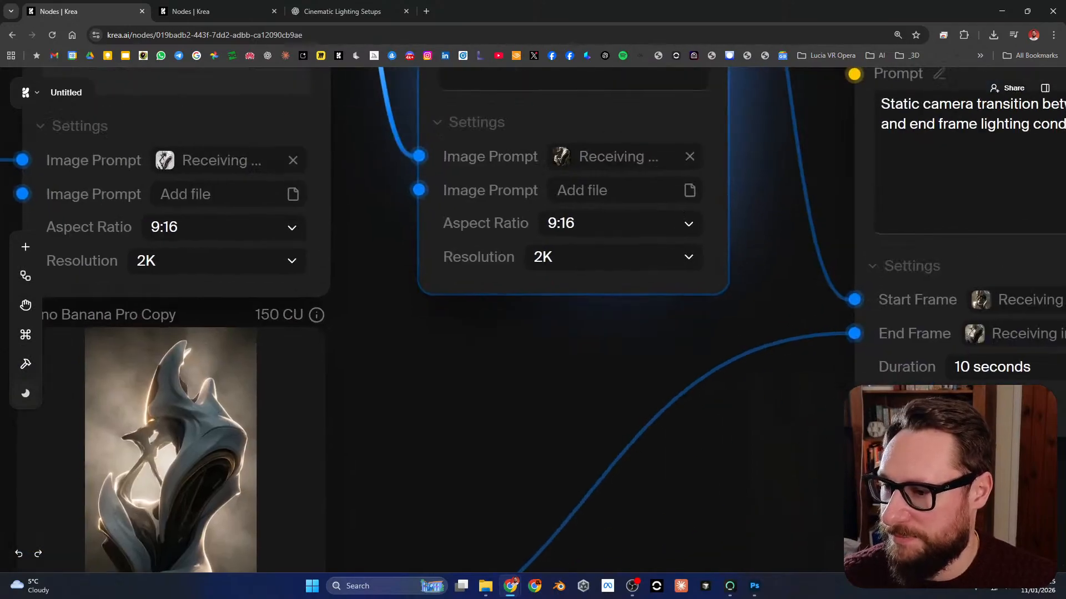
{"action": "scroll", "coordinate": [398, 456], "scroll_direction": "down", "scroll_amount": 5}
{"action": "left_click_drag", "start_coordinate": [688, 244], "coordinate": [662, 354]}
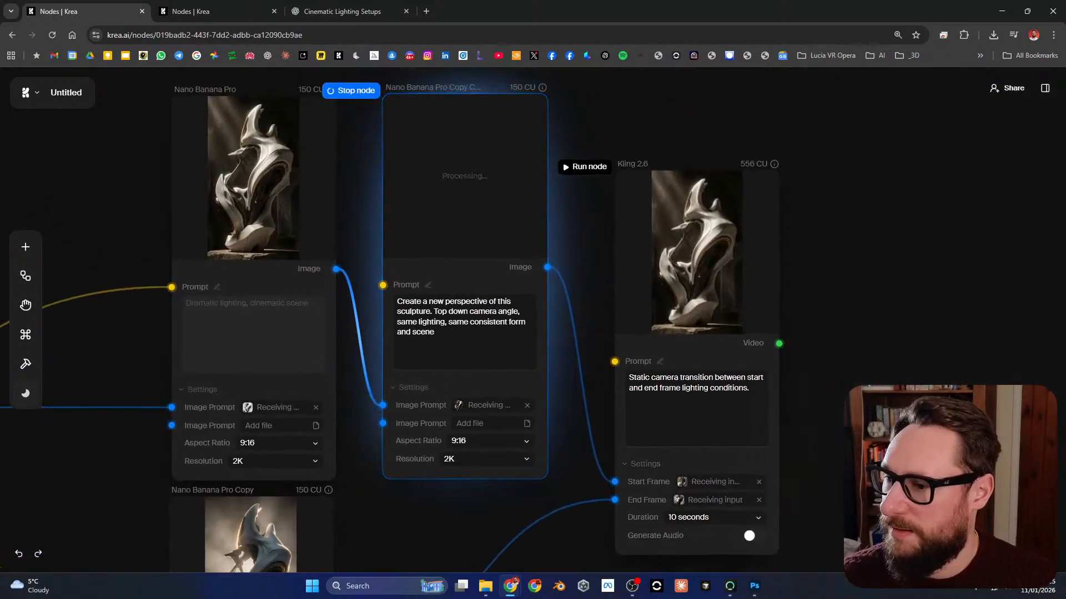
{"action": "scroll", "coordinate": [610, 408], "scroll_direction": "down", "scroll_amount": 5}
{"action": "left_click_drag", "start_coordinate": [614, 408], "coordinate": [511, 171]}
{"action": "left_click_drag", "start_coordinate": [482, 460], "coordinate": [682, 536]}
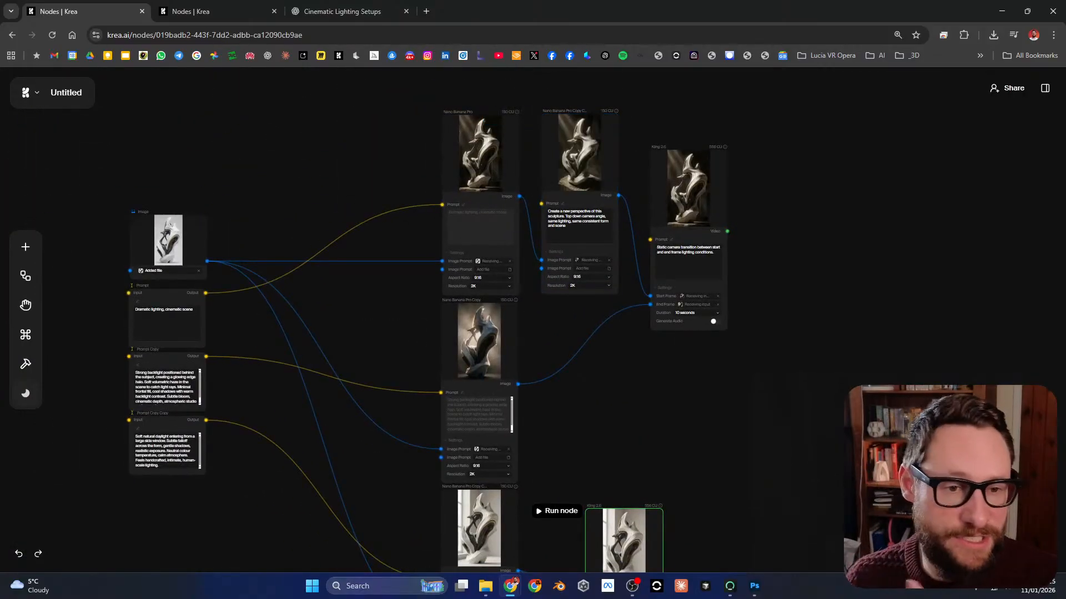
Step: Inspect the regenerated top-down perspective image and run its node again for another version
{"action": "scroll", "coordinate": [563, 108], "scroll_direction": "up", "scroll_amount": 5}
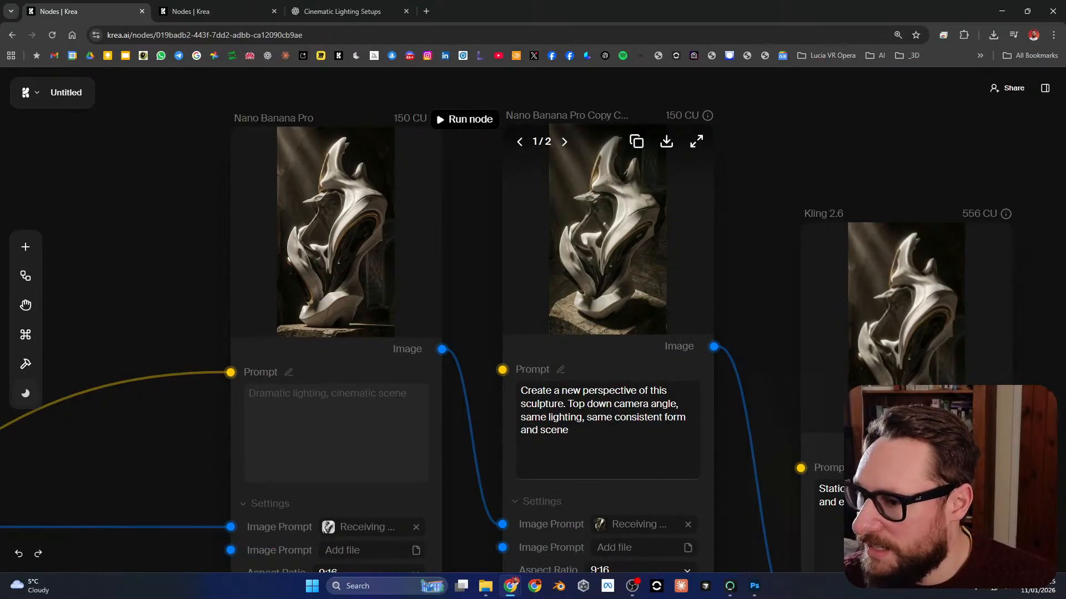
{"action": "left_click_drag", "start_coordinate": [608, 233], "coordinate": [580, 221]}
{"action": "left_click", "coordinate": [455, 210]}
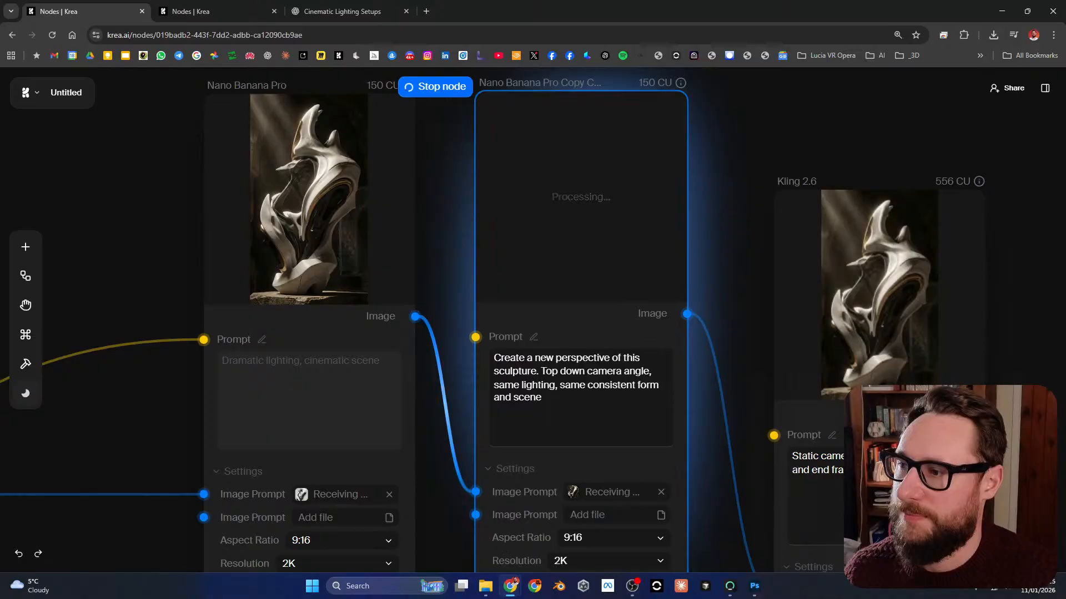
Step: Switch to the Krea examples page and open the Cinematic Car Shots node workflow
{"action": "scroll", "coordinate": [667, 195], "scroll_direction": "down", "scroll_amount": 1}
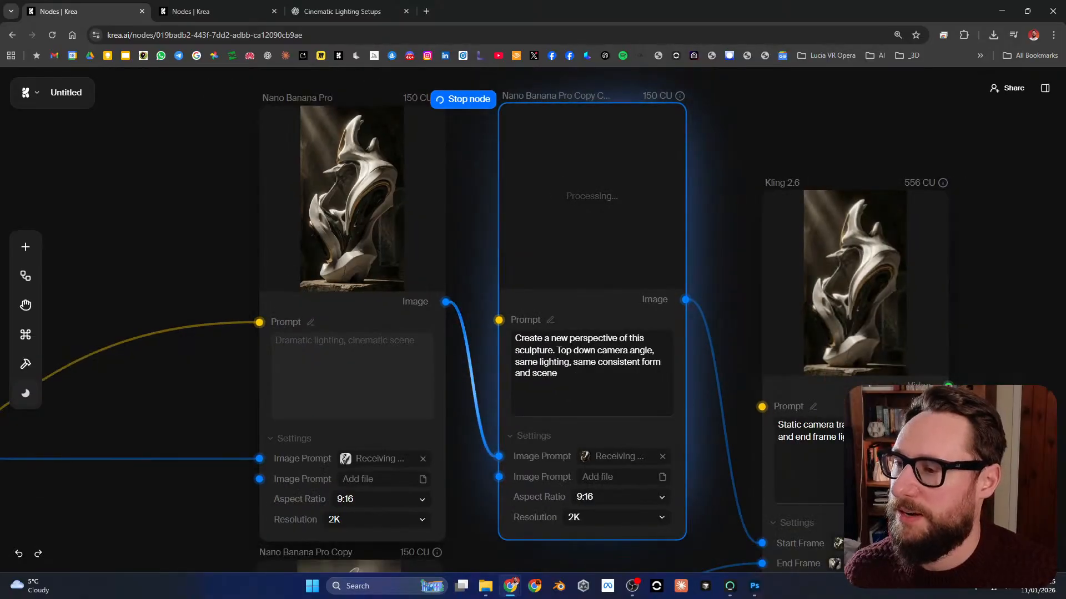
{"action": "left_click_drag", "start_coordinate": [667, 196], "coordinate": [636, 197]}
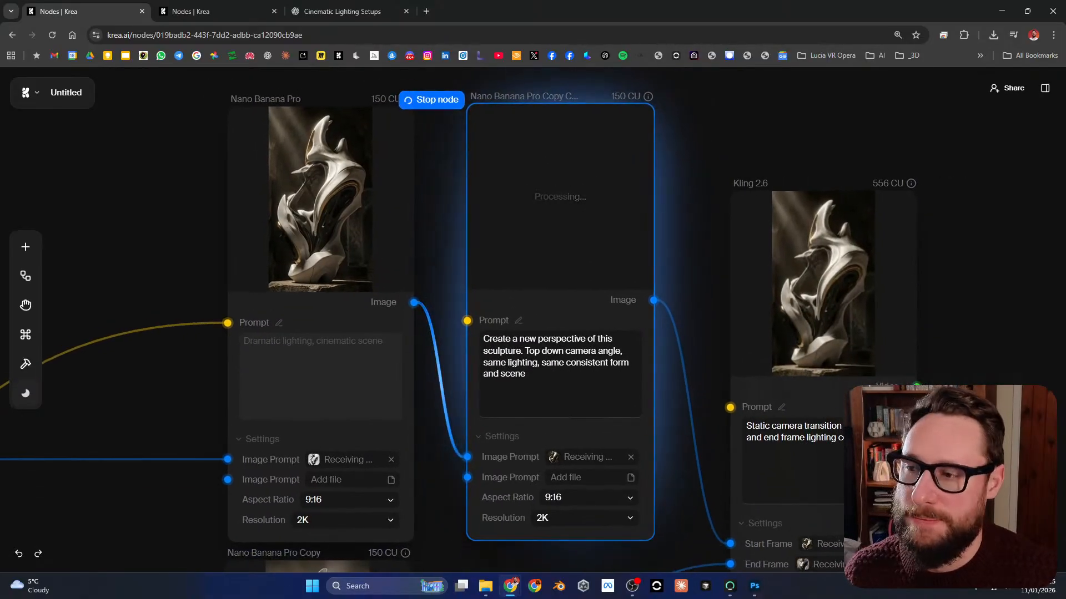
{"action": "left_click", "coordinate": [216, 11]}
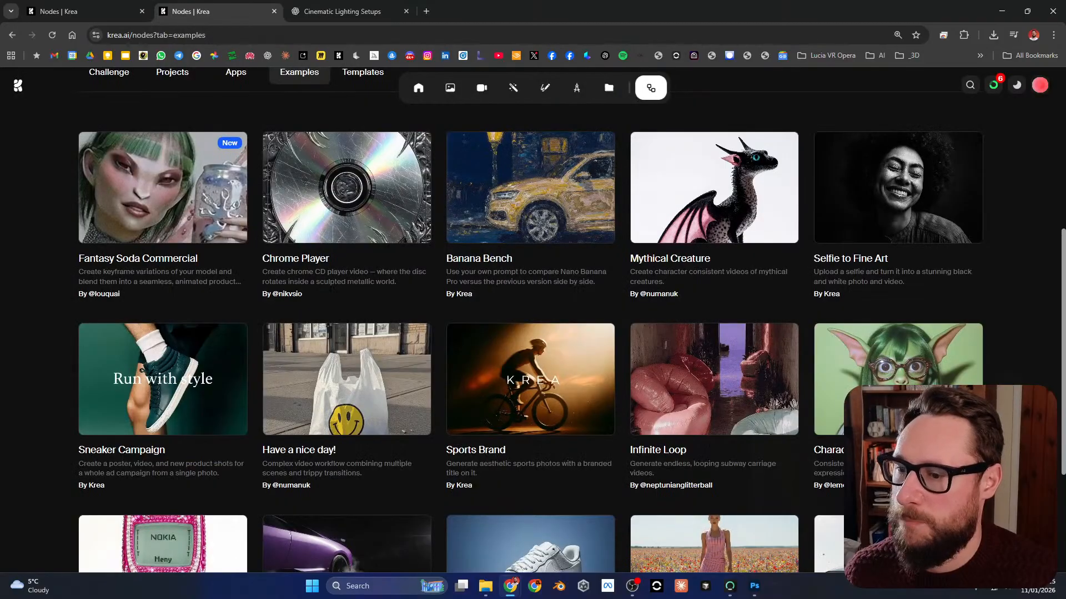
{"action": "scroll", "coordinate": [533, 319], "scroll_direction": "down", "scroll_amount": 3}
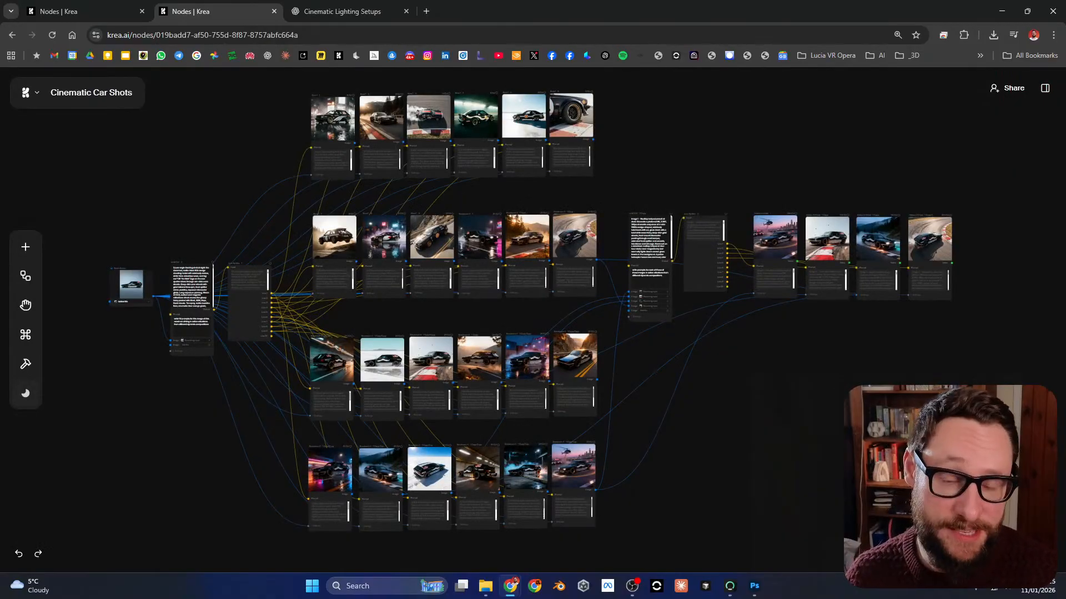
{"action": "left_click_drag", "start_coordinate": [533, 319], "coordinate": [524, 321]}
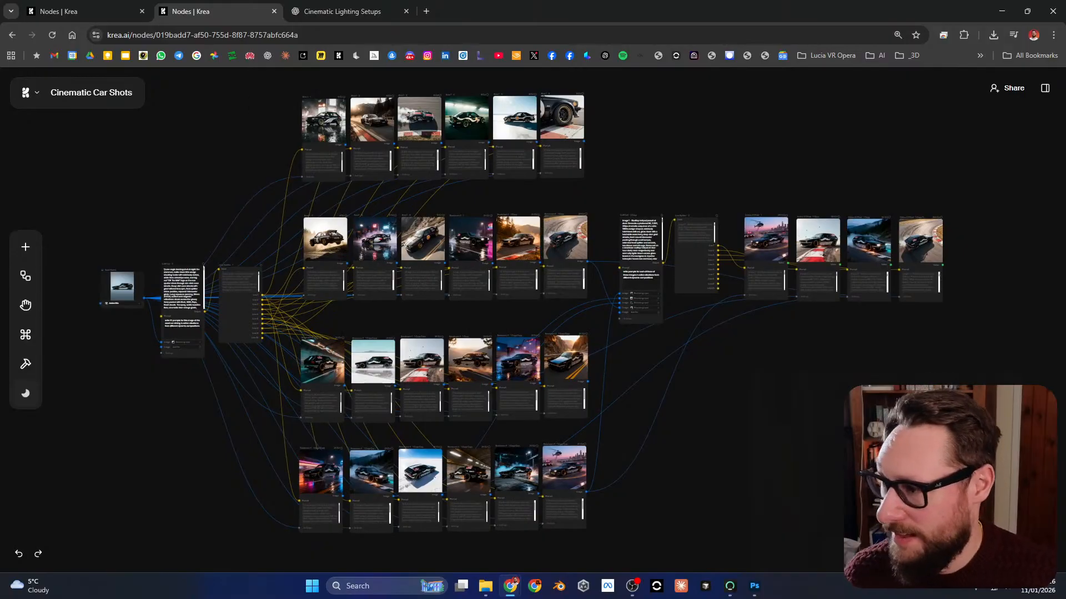
Step: Examine the source car image and follow its connection into LLM Call - 2 and on to Line Splitter - 1
{"action": "left_click_drag", "start_coordinate": [146, 261], "coordinate": [303, 284]}
{"action": "scroll", "coordinate": [303, 284], "scroll_direction": "up", "scroll_amount": 9}
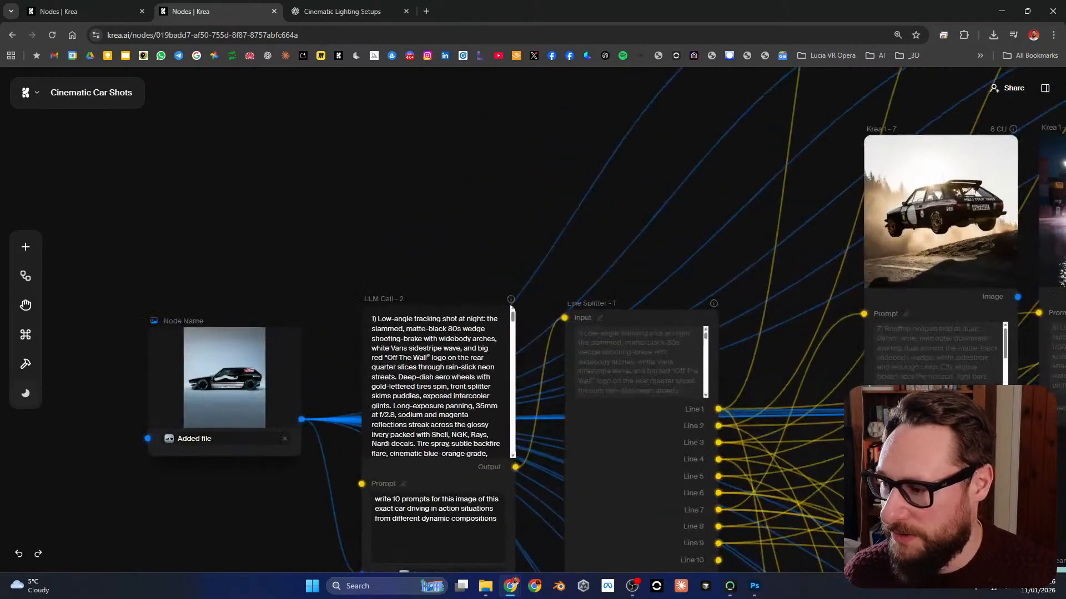
{"action": "left_click_drag", "start_coordinate": [250, 365], "coordinate": [402, 276]}
{"action": "scroll", "coordinate": [372, 320], "scroll_direction": "up", "scroll_amount": 5}
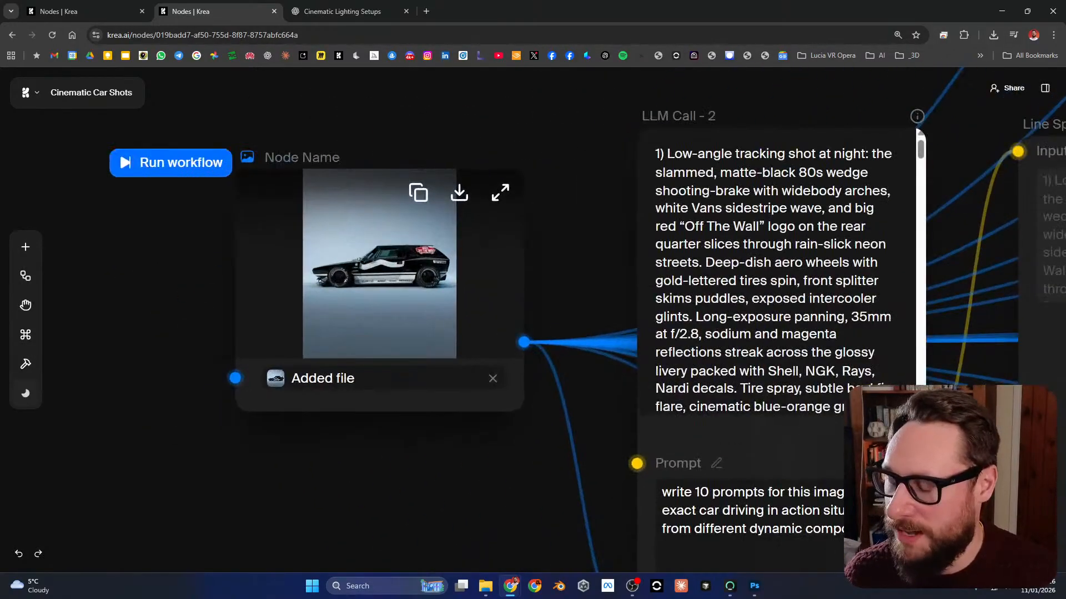
{"action": "left_click_drag", "start_coordinate": [633, 280], "coordinate": [300, 257]}
{"action": "scroll", "coordinate": [300, 257], "scroll_direction": "down", "scroll_amount": 1}
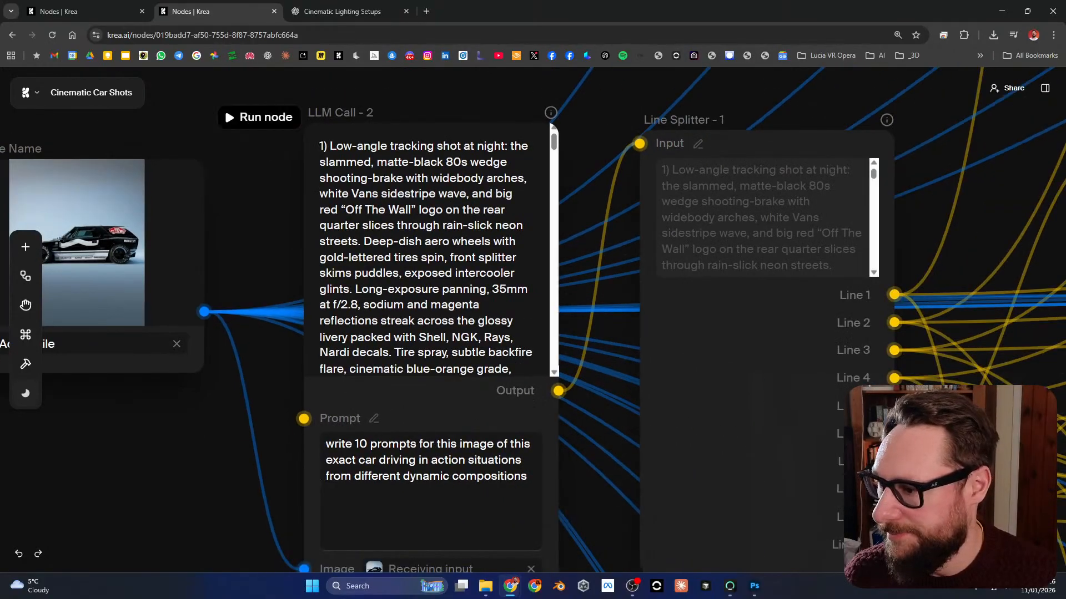
{"action": "scroll", "coordinate": [403, 233], "scroll_direction": "down", "scroll_amount": 2}
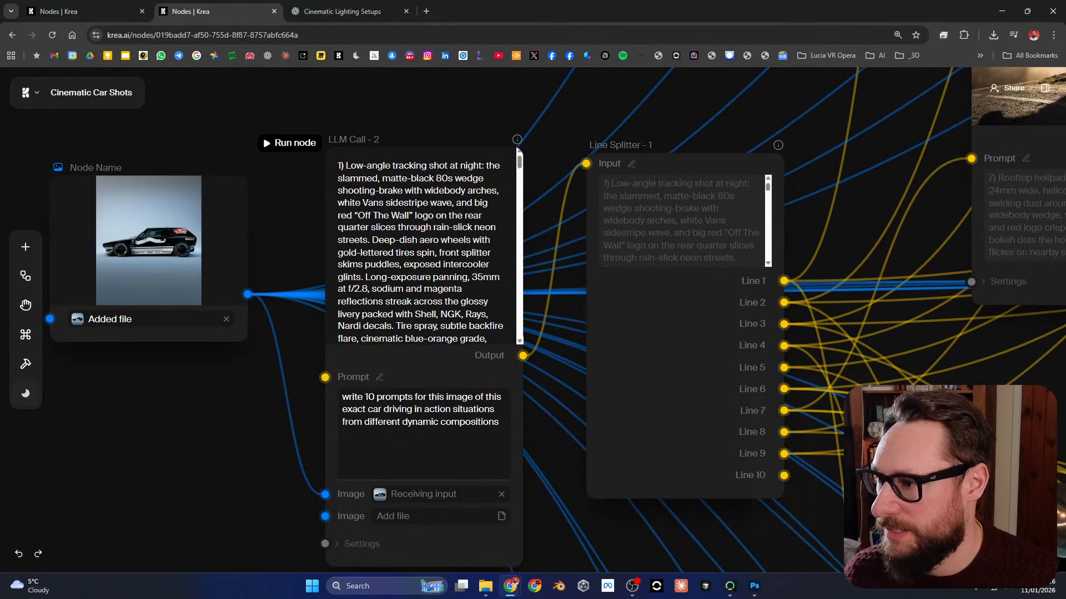
{"action": "left_click_drag", "start_coordinate": [403, 233], "coordinate": [423, 202]}
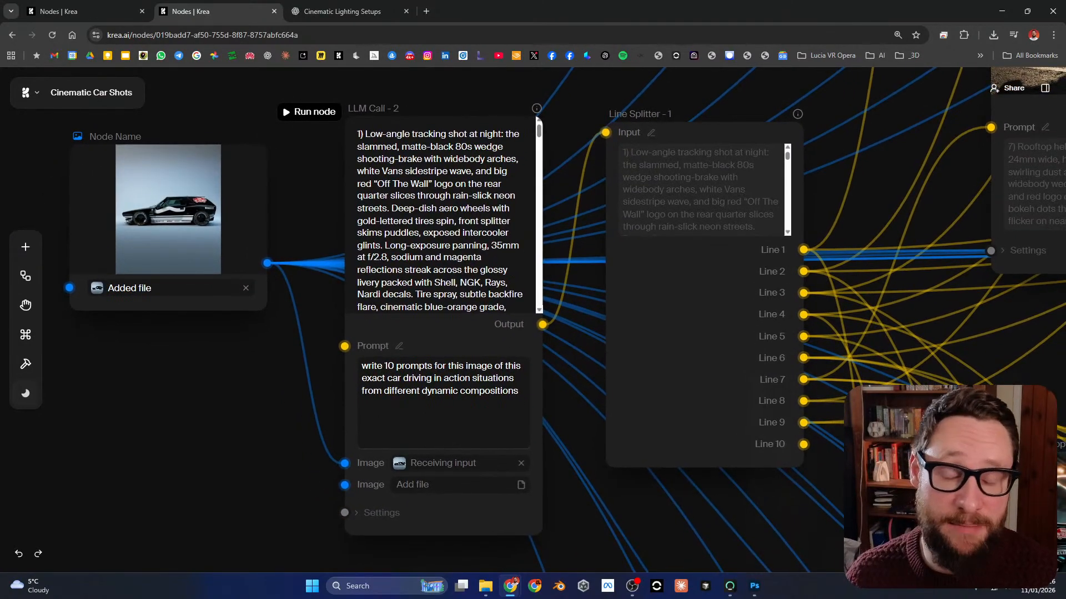
{"action": "left_click_drag", "start_coordinate": [423, 202], "coordinate": [416, 210]}
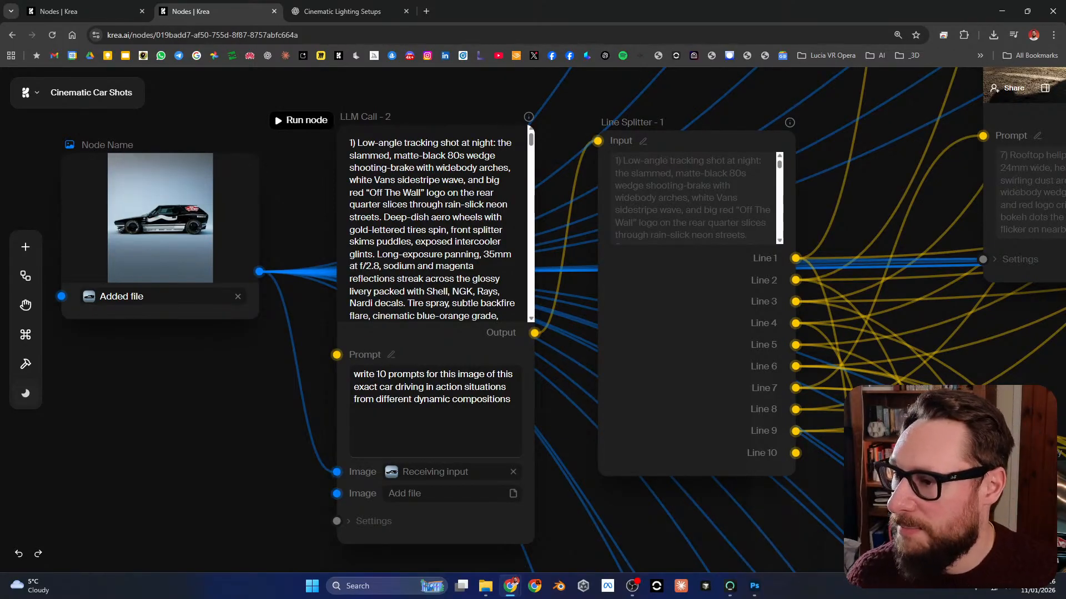
Step: Read the numbered car prompts in LLM Call - 2 and the instruction asking for 10 action prompts
{"action": "left_click", "coordinate": [433, 233]}
{"action": "scroll", "coordinate": [433, 233], "scroll_direction": "down", "scroll_amount": 3}
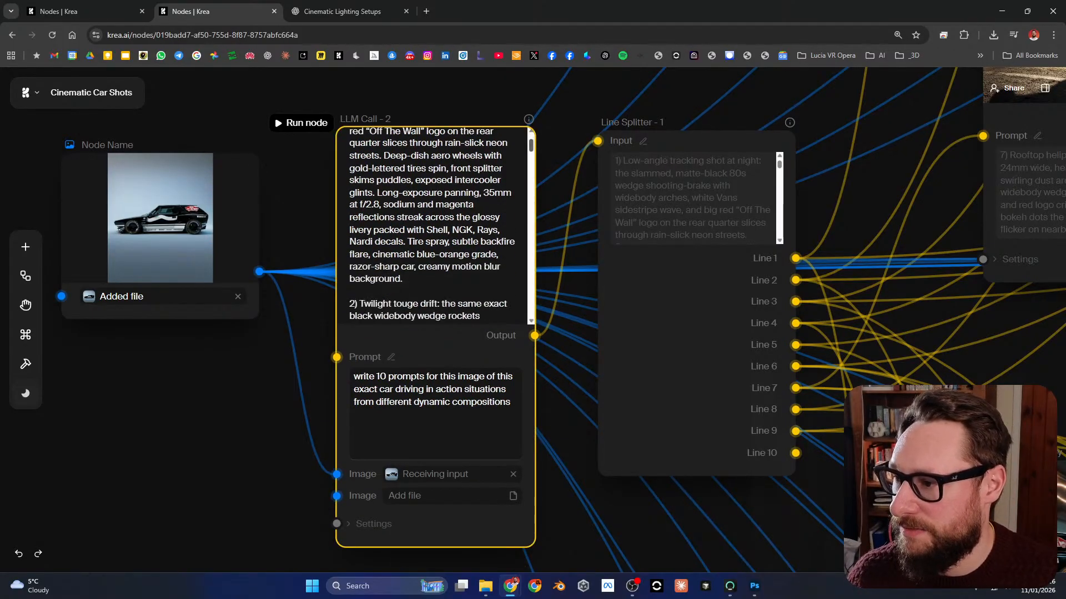
{"action": "scroll", "coordinate": [433, 228], "scroll_direction": "down", "scroll_amount": 3}
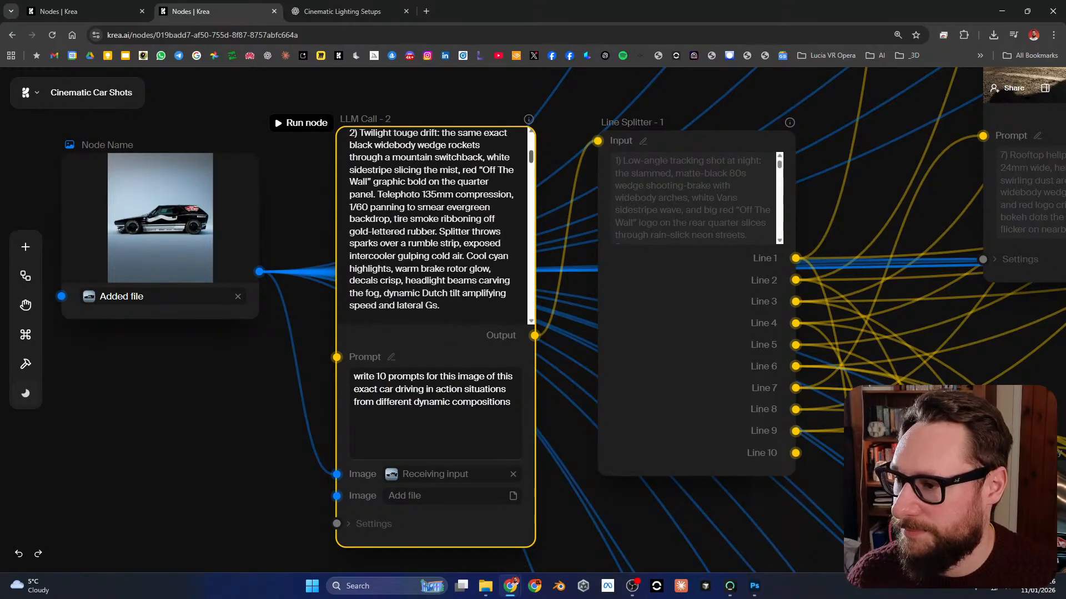
{"action": "scroll", "coordinate": [431, 224], "scroll_direction": "up", "scroll_amount": 1}
{"action": "scroll", "coordinate": [433, 227], "scroll_direction": "down", "scroll_amount": 5}
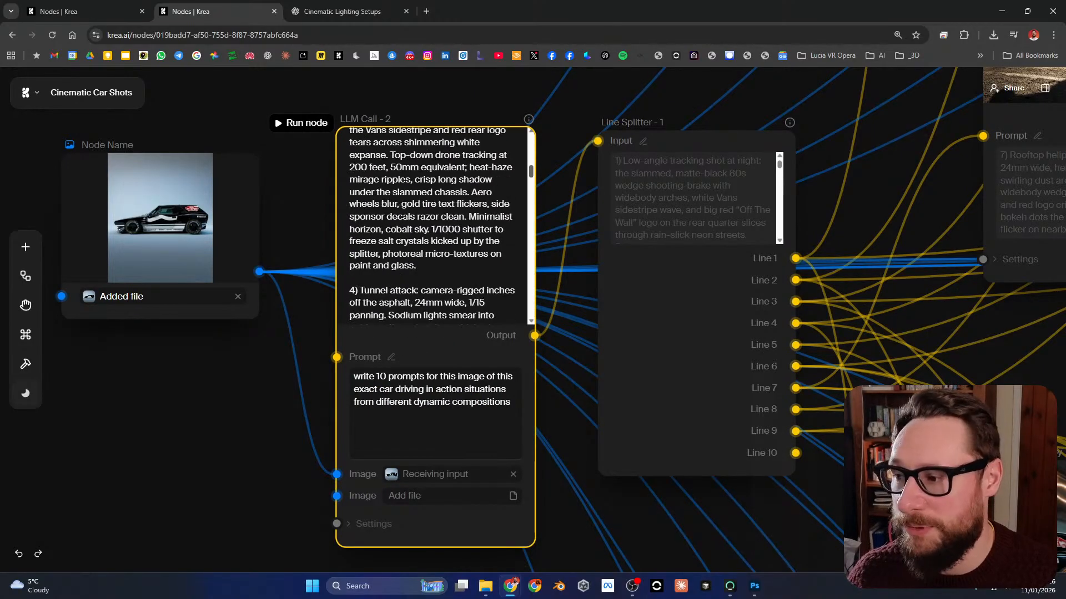
{"action": "scroll", "coordinate": [431, 225], "scroll_direction": "down", "scroll_amount": 2}
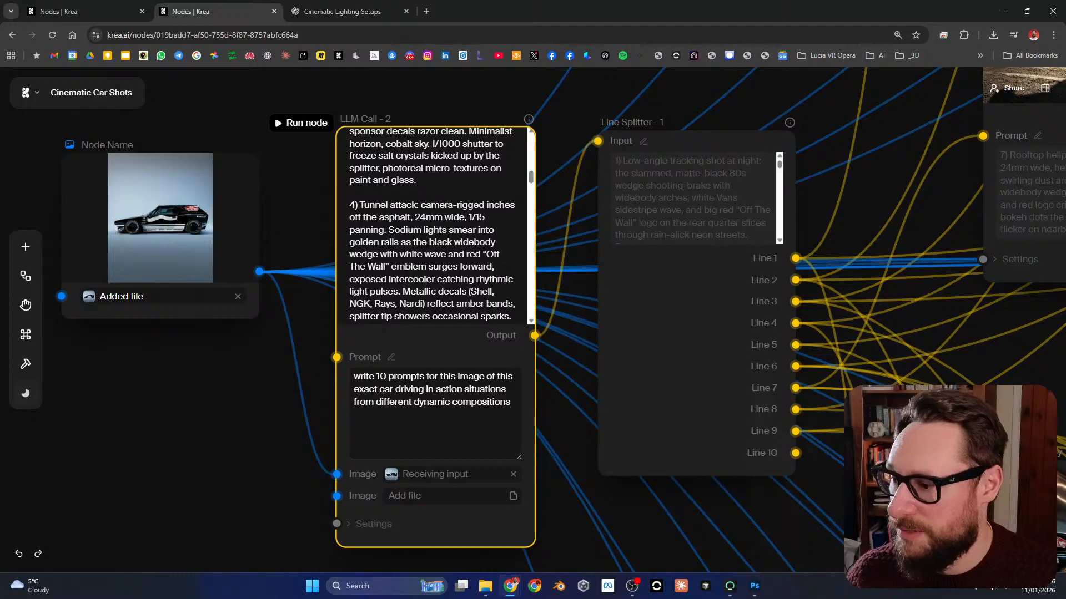
{"action": "left_click_drag", "start_coordinate": [354, 377], "coordinate": [518, 400]}
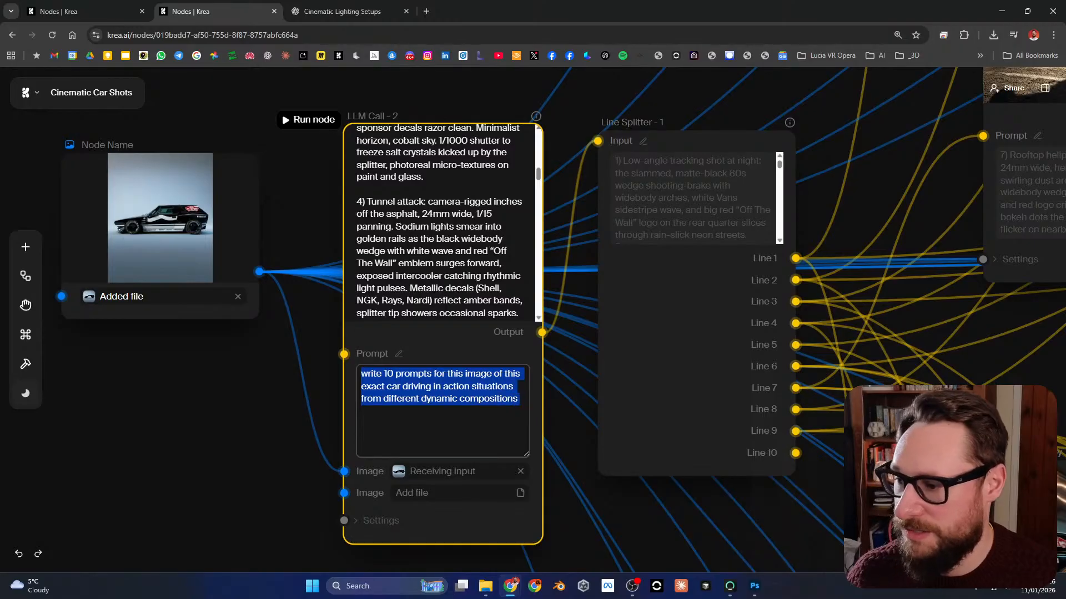
{"action": "left_click", "coordinate": [451, 399]}
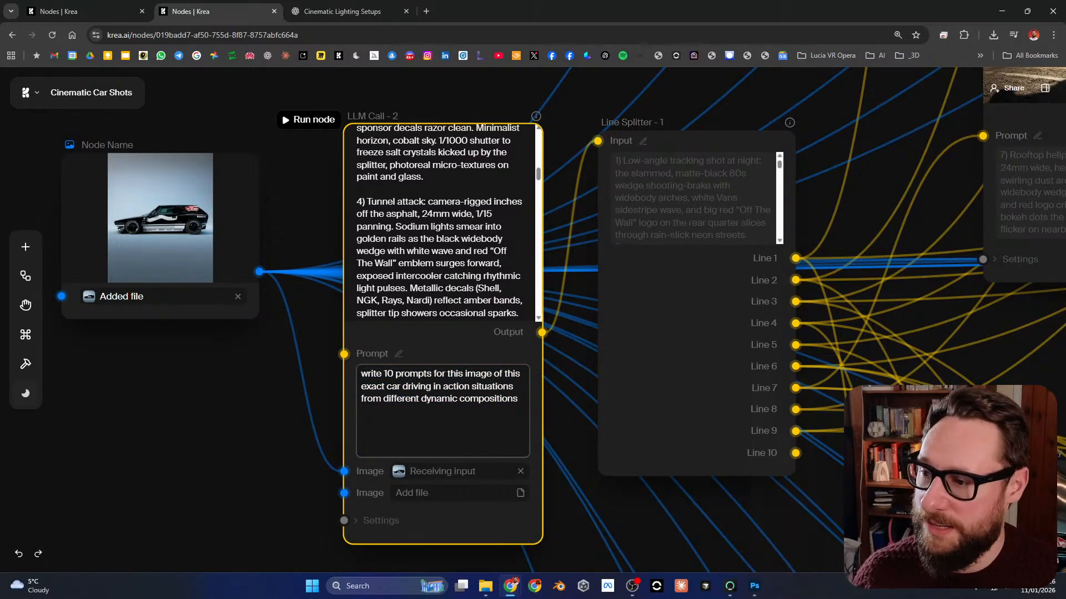
{"action": "scroll", "coordinate": [444, 234], "scroll_direction": "down", "scroll_amount": 15}
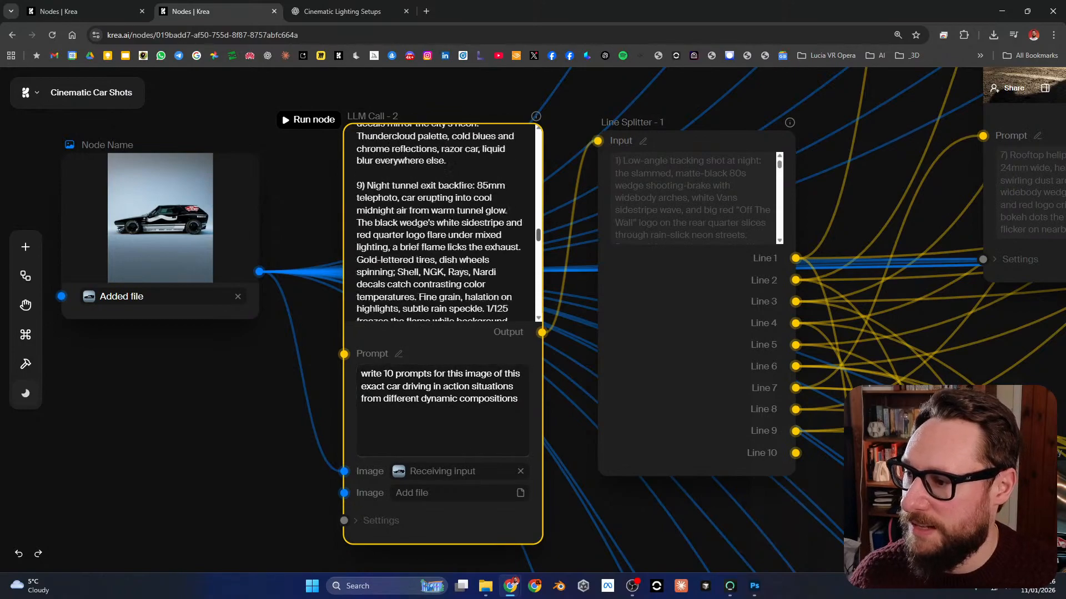
{"action": "scroll", "coordinate": [441, 222], "scroll_direction": "down", "scroll_amount": 6}
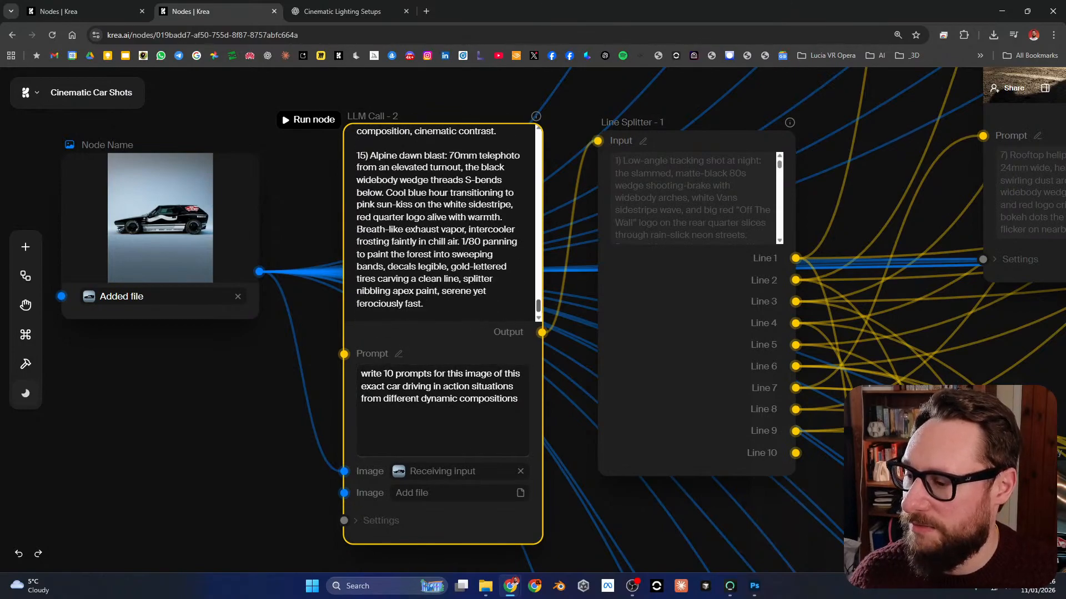
{"action": "scroll", "coordinate": [439, 222], "scroll_direction": "up", "scroll_amount": 4}
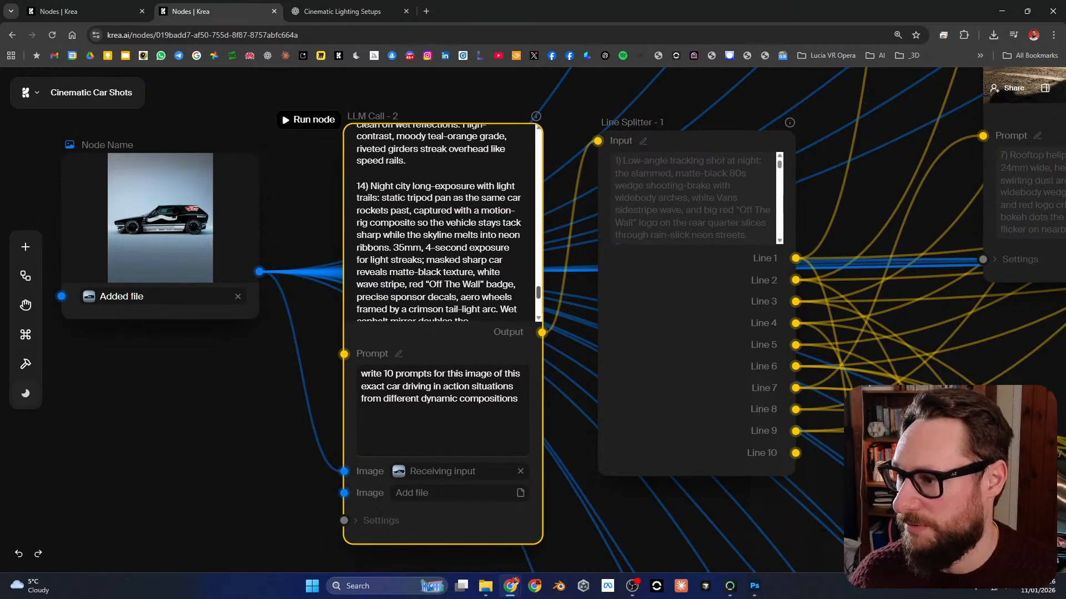
{"action": "scroll", "coordinate": [444, 222], "scroll_direction": "up", "scroll_amount": 20}
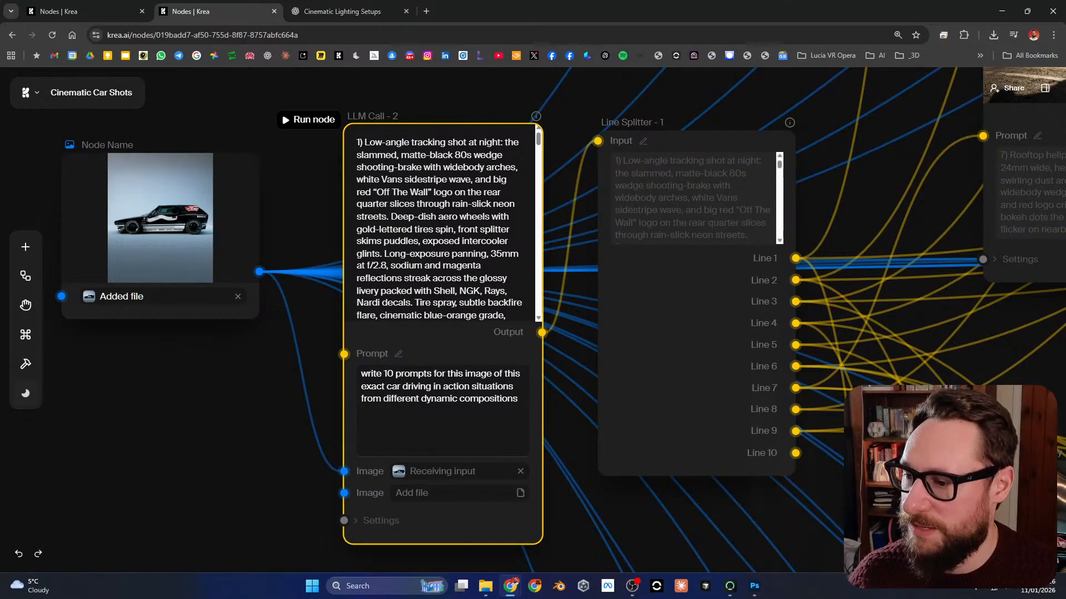
Step: Shift LLM Call - 2 and Line Splitter - 1 slightly and trace the splitter's line outputs toward the image nodes
{"action": "left_click_drag", "start_coordinate": [439, 333], "coordinate": [435, 330]}
{"action": "left_click_drag", "start_coordinate": [672, 344], "coordinate": [671, 360]}
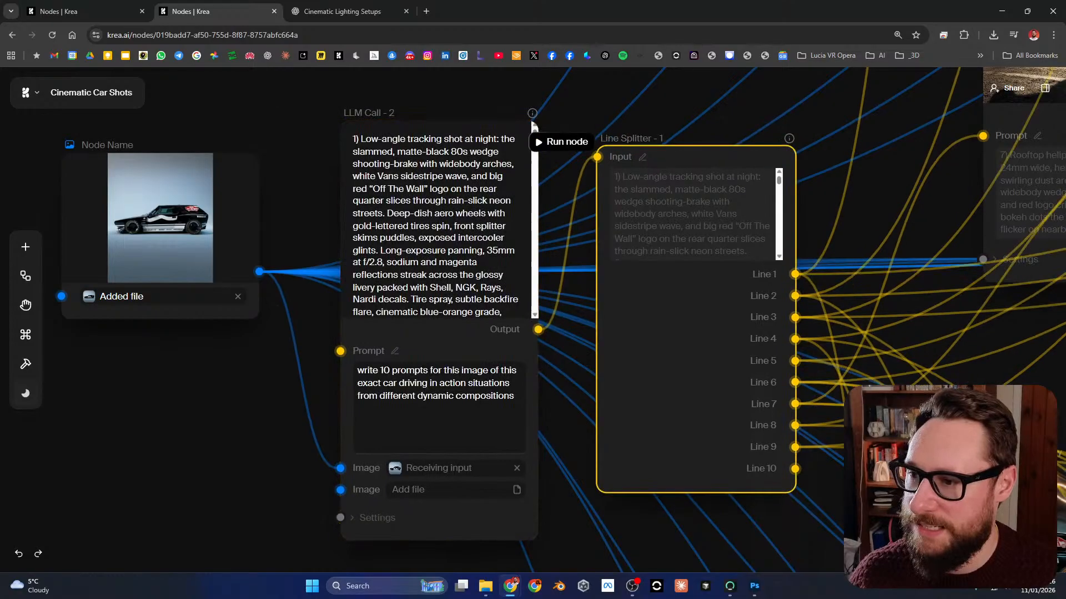
{"action": "scroll", "coordinate": [640, 302], "scroll_direction": "down", "scroll_amount": 1}
{"action": "left_click_drag", "start_coordinate": [639, 302], "coordinate": [323, 332]}
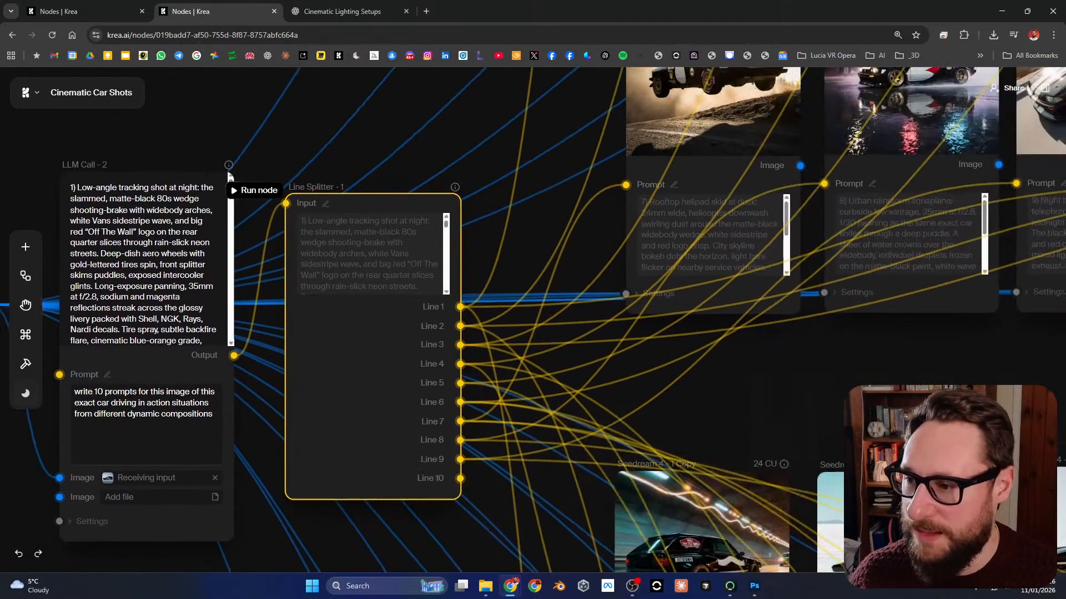
{"action": "scroll", "coordinate": [373, 355], "scroll_direction": "up", "scroll_amount": 2}
{"action": "scroll", "coordinate": [373, 355], "scroll_direction": "down", "scroll_amount": 2}
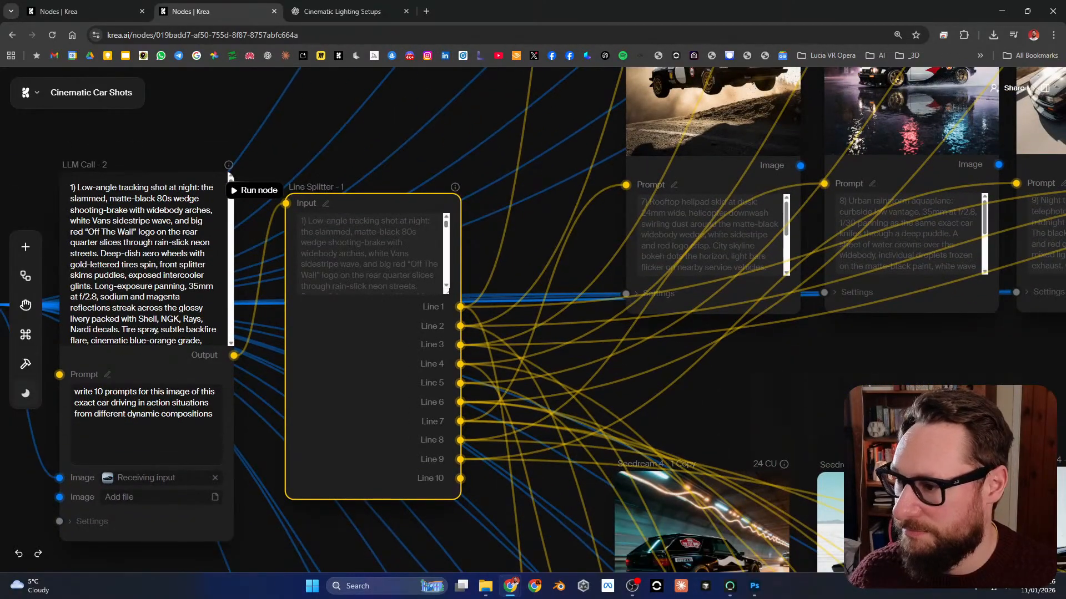
{"action": "scroll", "coordinate": [533, 320], "scroll_direction": "down", "scroll_amount": 1}
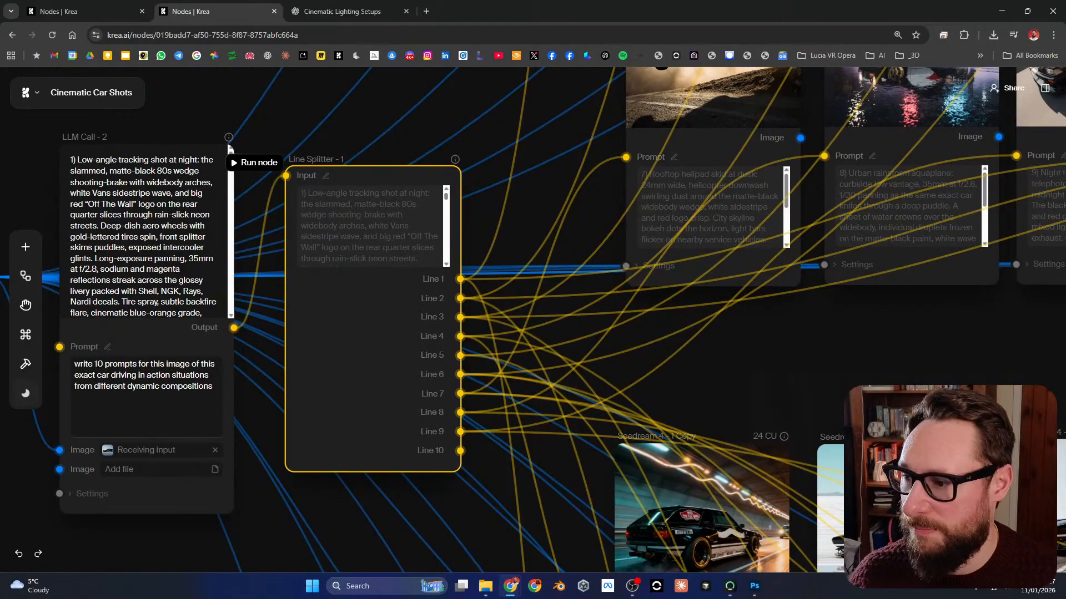
Step: Select the Krea 1 - 1 node and inspect its image and received prompt up close
{"action": "left_click_drag", "start_coordinate": [378, 175], "coordinate": [350, 580]}
{"action": "scroll", "coordinate": [335, 367], "scroll_direction": "down", "scroll_amount": 4}
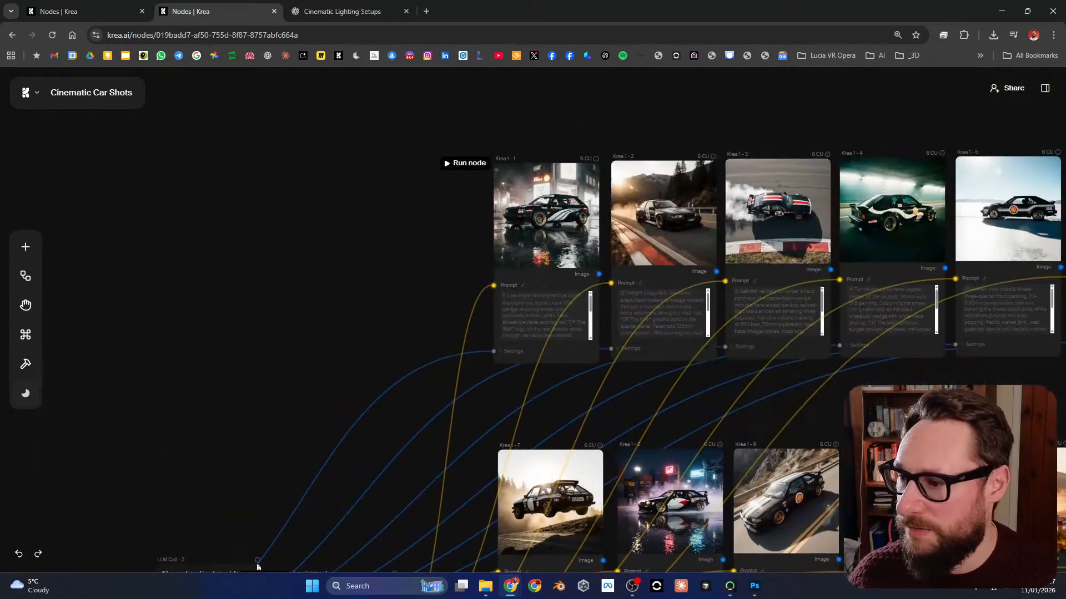
{"action": "left_click", "coordinate": [529, 263]}
{"action": "scroll", "coordinate": [529, 267], "scroll_direction": "up", "scroll_amount": 2}
{"action": "scroll", "coordinate": [529, 266], "scroll_direction": "up", "scroll_amount": 6}
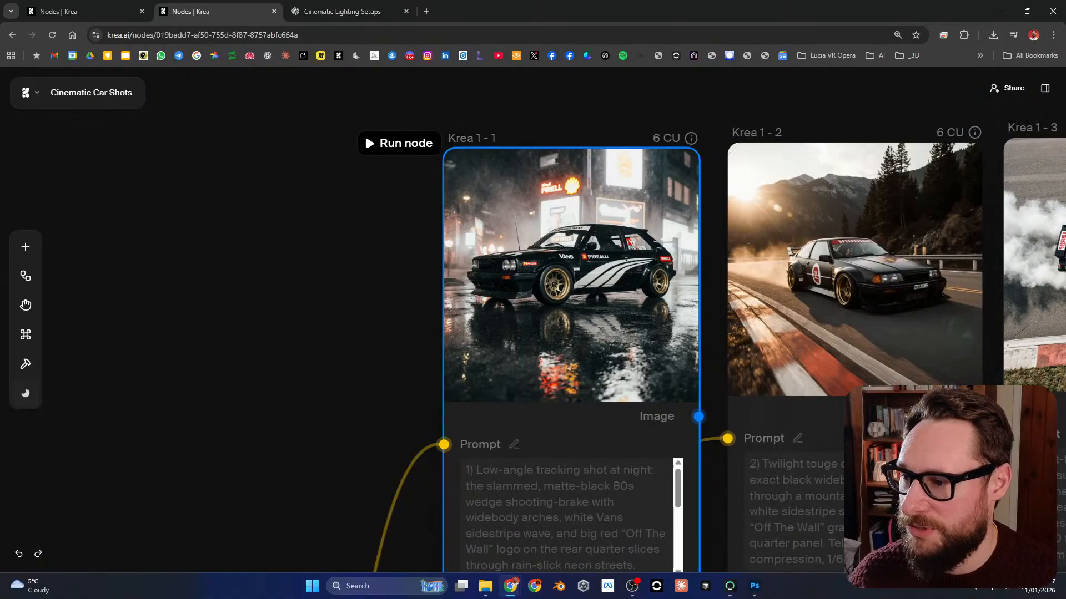
Step: Trace the image and prompt connections from the source car and Line Splitter - 1 to the rows of image nodes
{"action": "left_click_drag", "start_coordinate": [345, 372], "coordinate": [333, 244]}
{"action": "scroll", "coordinate": [466, 208], "scroll_direction": "down", "scroll_amount": 4}
{"action": "left_click_drag", "start_coordinate": [211, 499], "coordinate": [347, 266]}
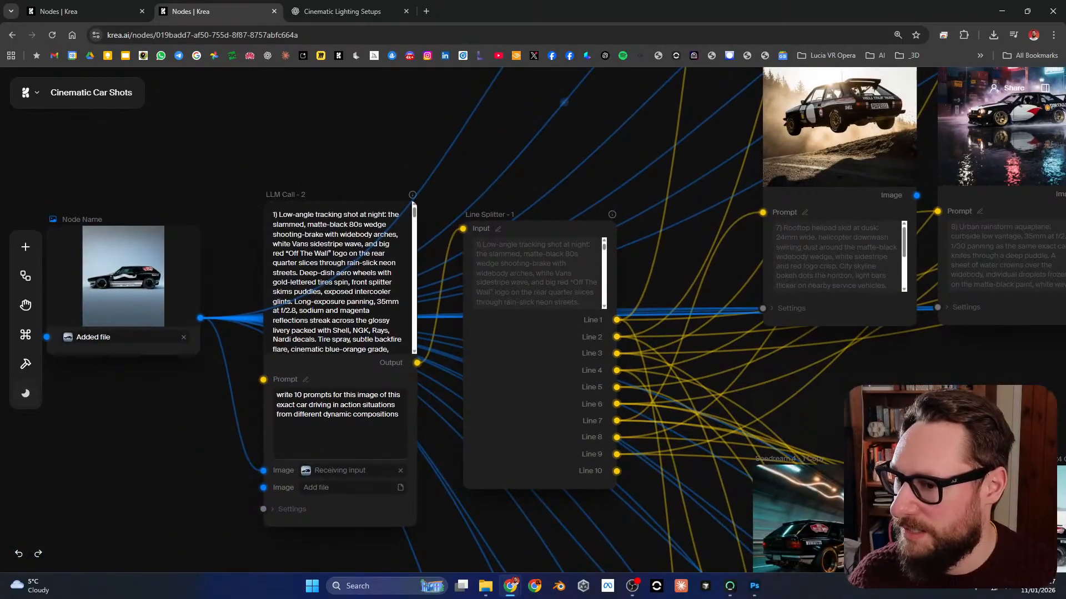
{"action": "left_click_drag", "start_coordinate": [669, 161], "coordinate": [589, 69]}
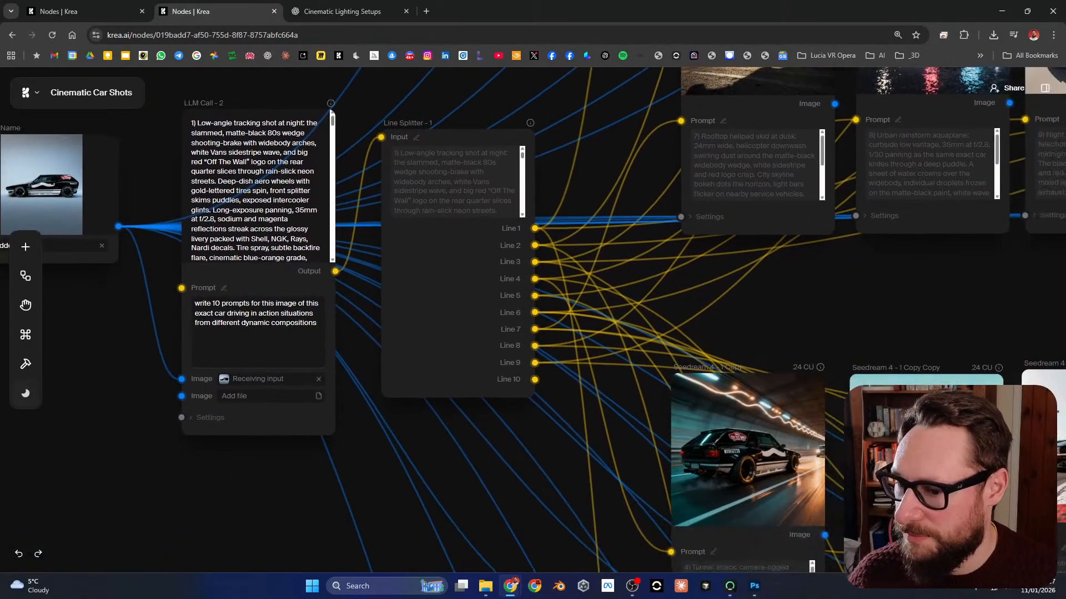
{"action": "left_click_drag", "start_coordinate": [660, 165], "coordinate": [394, 452]}
{"action": "scroll", "coordinate": [377, 306], "scroll_direction": "down", "scroll_amount": 4}
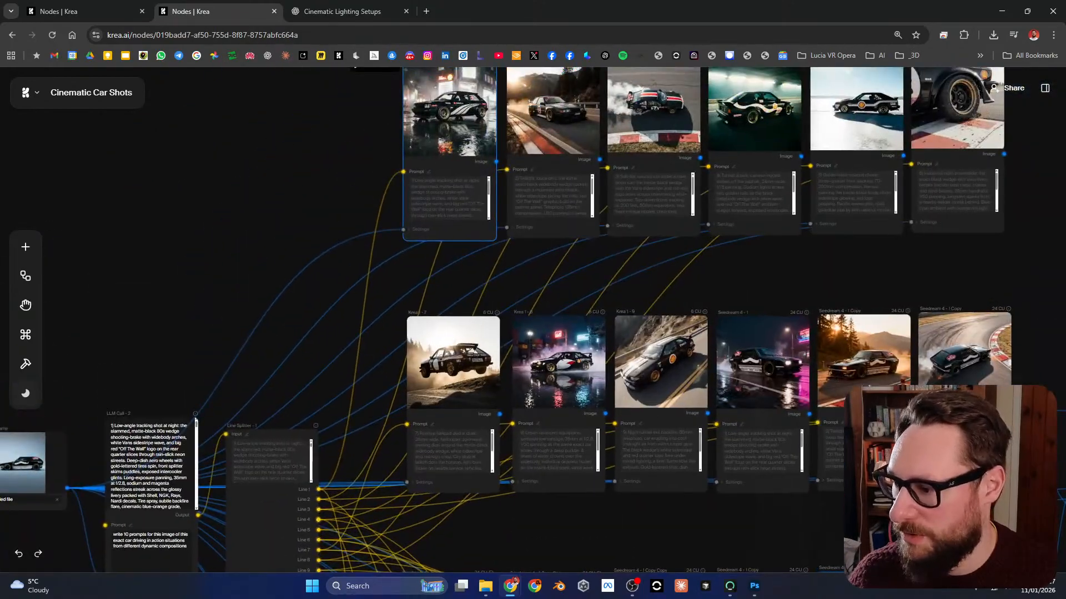
{"action": "left_click_drag", "start_coordinate": [744, 256], "coordinate": [622, 395]}
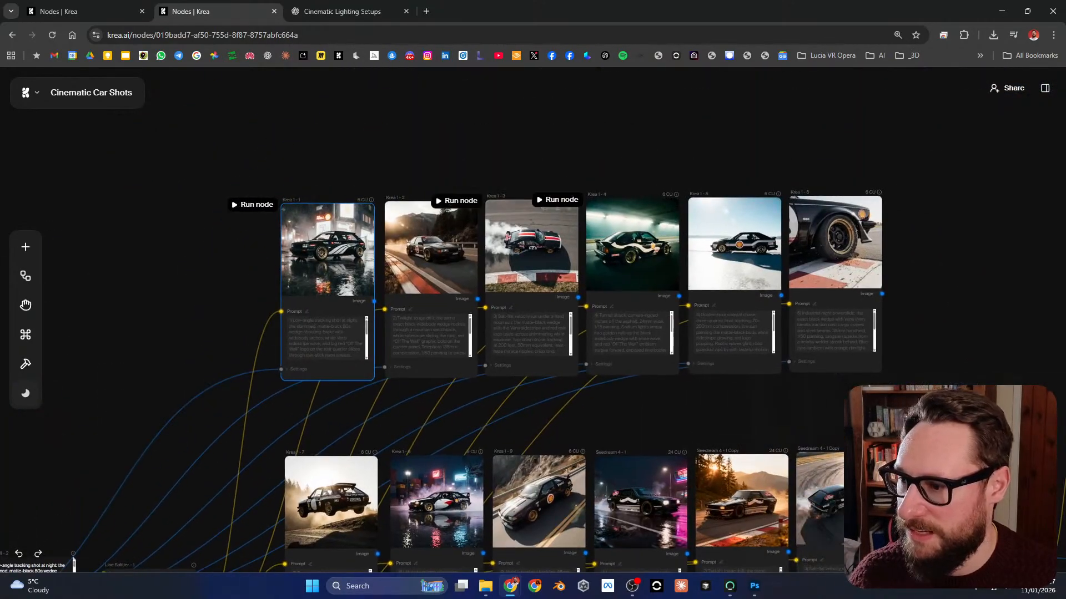
Step: Compare the images and prompts across Krea 1 - 1 to Krea 1 - 6, and return to the source car node
{"action": "scroll", "coordinate": [575, 279], "scroll_direction": "up", "scroll_amount": 2}
{"action": "scroll", "coordinate": [467, 328], "scroll_direction": "up", "scroll_amount": 3}
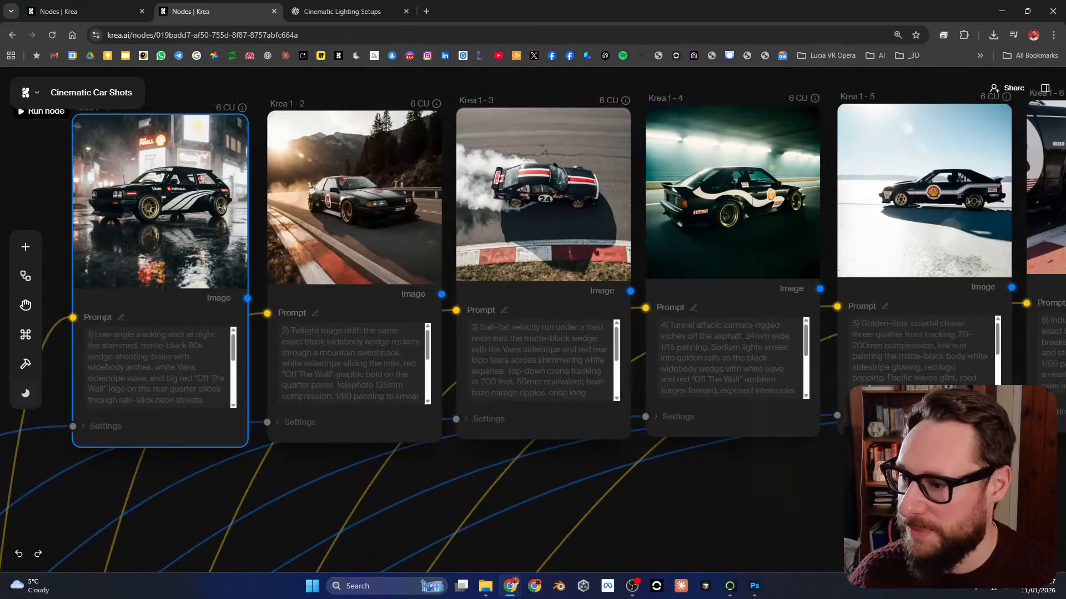
{"action": "left_click_drag", "start_coordinate": [488, 483], "coordinate": [489, 455]}
{"action": "scroll", "coordinate": [489, 366], "scroll_direction": "down", "scroll_amount": 1}
{"action": "left_click_drag", "start_coordinate": [489, 367], "coordinate": [413, 426]}
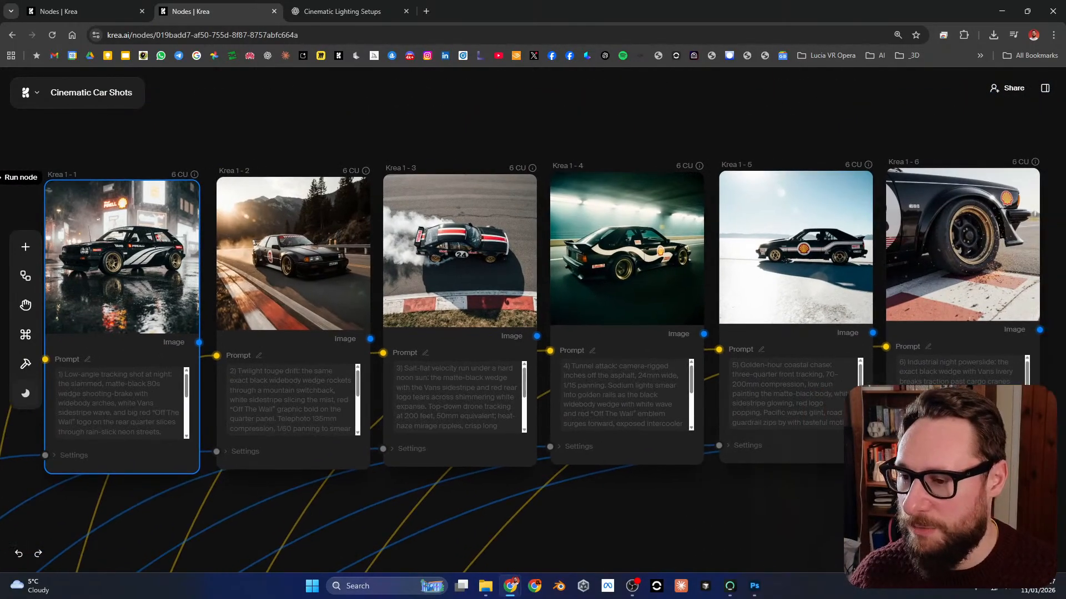
{"action": "scroll", "coordinate": [731, 338], "scroll_direction": "down", "scroll_amount": 5}
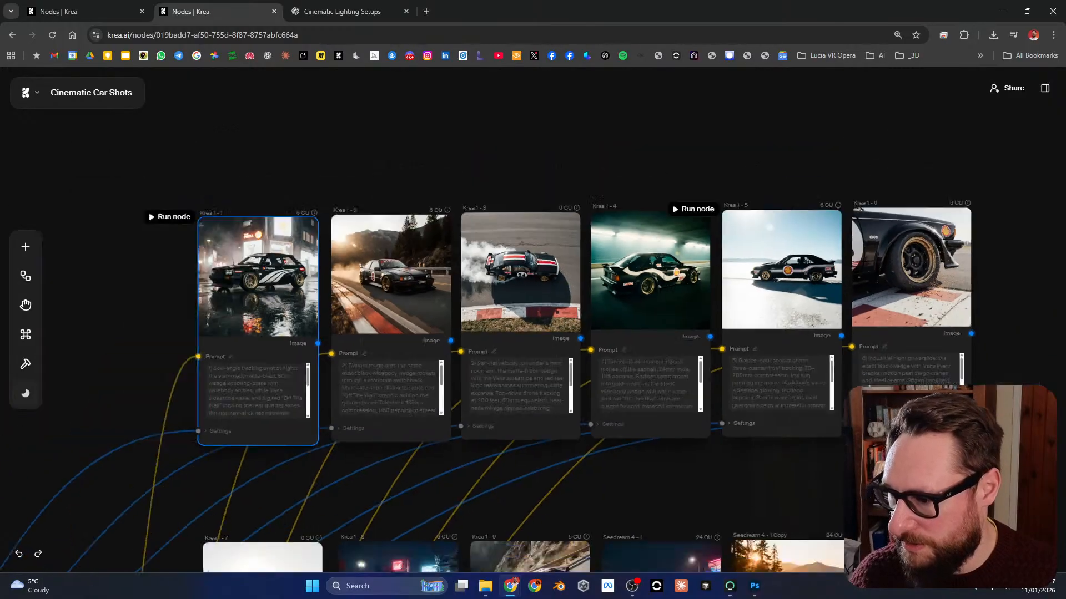
{"action": "left_click_drag", "start_coordinate": [355, 438], "coordinate": [692, 155]}
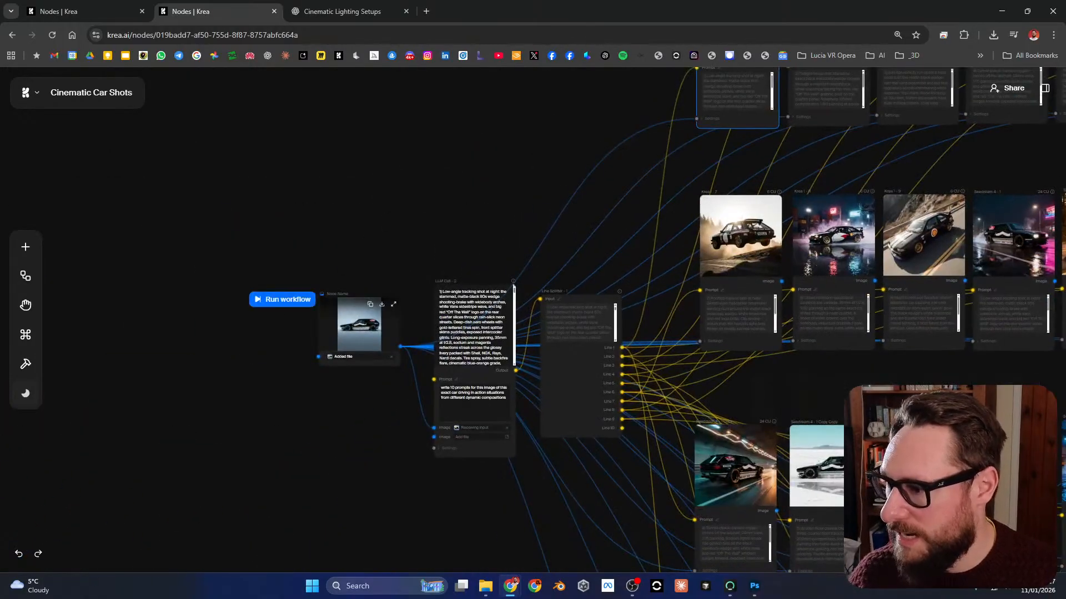
Step: Expand the Krea 1 - 1 node's settings to check its image prompt input from the source car, and collapse them again
{"action": "left_click", "coordinate": [359, 329]}
{"action": "left_click_drag", "start_coordinate": [688, 225], "coordinate": [546, 425]}
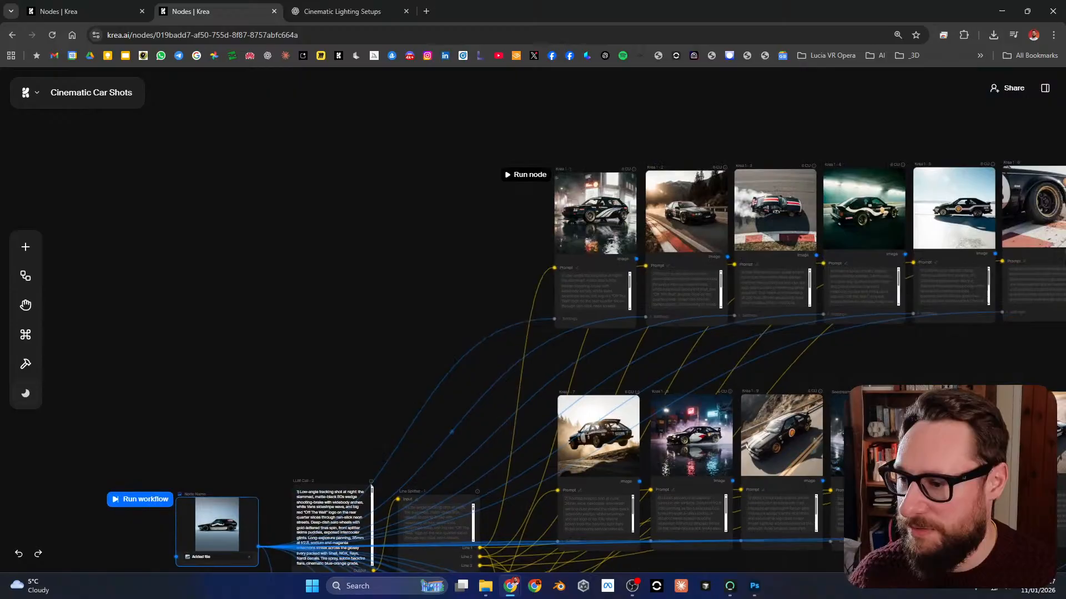
{"action": "scroll", "coordinate": [585, 313], "scroll_direction": "up", "scroll_amount": 6}
{"action": "left_click", "coordinate": [550, 325]}
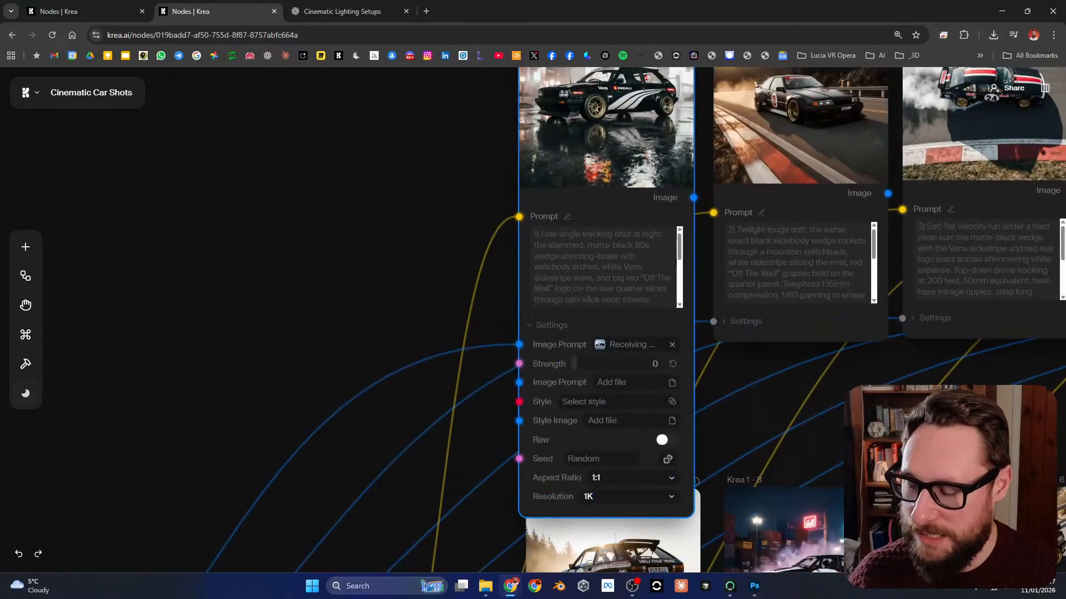
{"action": "left_click", "coordinate": [551, 325]}
Step: Return to the source car node and examine the added car image up close
{"action": "left_click_drag", "start_coordinate": [880, 353], "coordinate": [855, 168]}
{"action": "scroll", "coordinate": [559, 447], "scroll_direction": "down", "scroll_amount": 3}
{"action": "left_click_drag", "start_coordinate": [277, 477], "coordinate": [651, 248]}
{"action": "scroll", "coordinate": [455, 210], "scroll_direction": "up", "scroll_amount": 10}
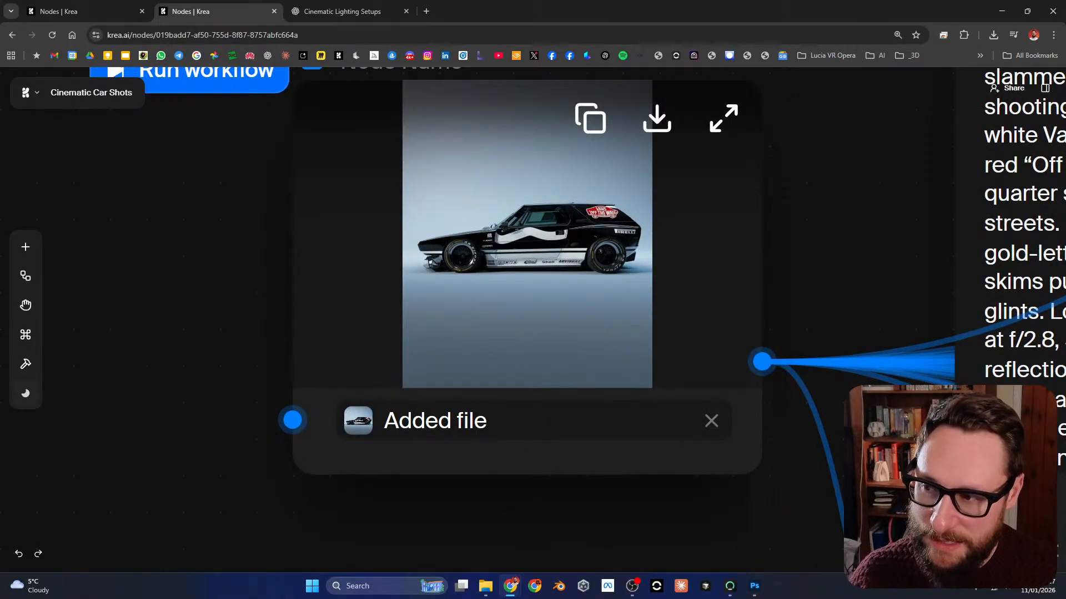
{"action": "scroll", "coordinate": [456, 253], "scroll_direction": "down", "scroll_amount": 6}
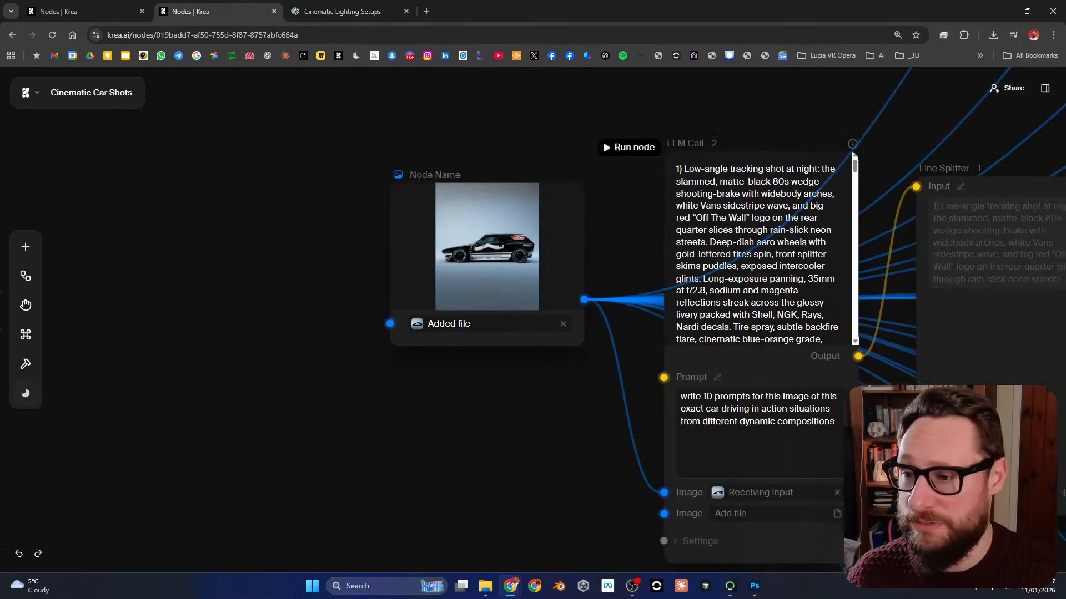
Step: Compare the generated cars in the Krea 1 - 1 to Krea 1 - 6 nodes for likeness to the source car
{"action": "left_click_drag", "start_coordinate": [777, 138], "coordinate": [249, 502]}
{"action": "left_click_drag", "start_coordinate": [666, 167], "coordinate": [207, 457]}
{"action": "scroll", "coordinate": [610, 167], "scroll_direction": "up", "scroll_amount": 4}
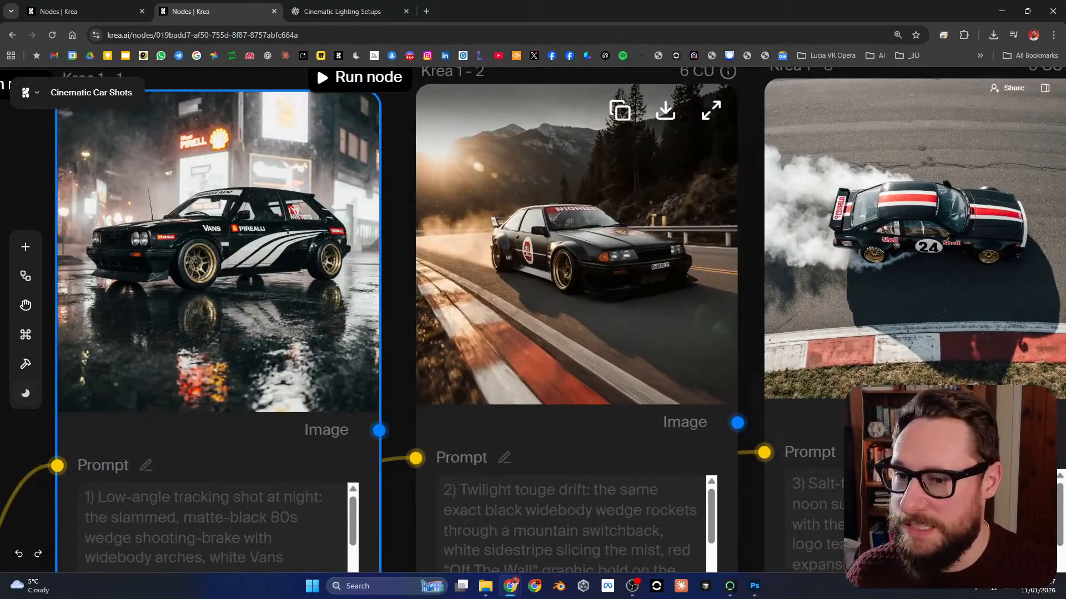
{"action": "left_click_drag", "start_coordinate": [888, 206], "coordinate": [304, 189]}
{"action": "scroll", "coordinate": [818, 194], "scroll_direction": "down", "scroll_amount": 1}
{"action": "scroll", "coordinate": [278, 250], "scroll_direction": "down", "scroll_amount": 3}
{"action": "left_click_drag", "start_coordinate": [738, 211], "coordinate": [702, 237]}
{"action": "scroll", "coordinate": [277, 250], "scroll_direction": "down", "scroll_amount": 1}
{"action": "scroll", "coordinate": [606, 228], "scroll_direction": "down", "scroll_amount": 3}
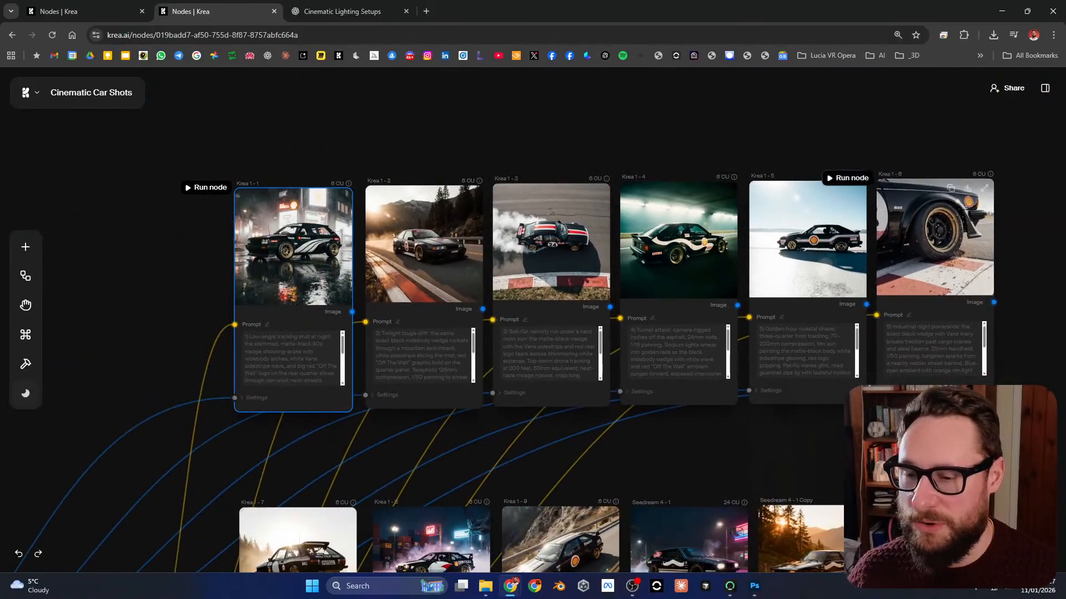
{"action": "left_click_drag", "start_coordinate": [935, 238], "coordinate": [860, 232]}
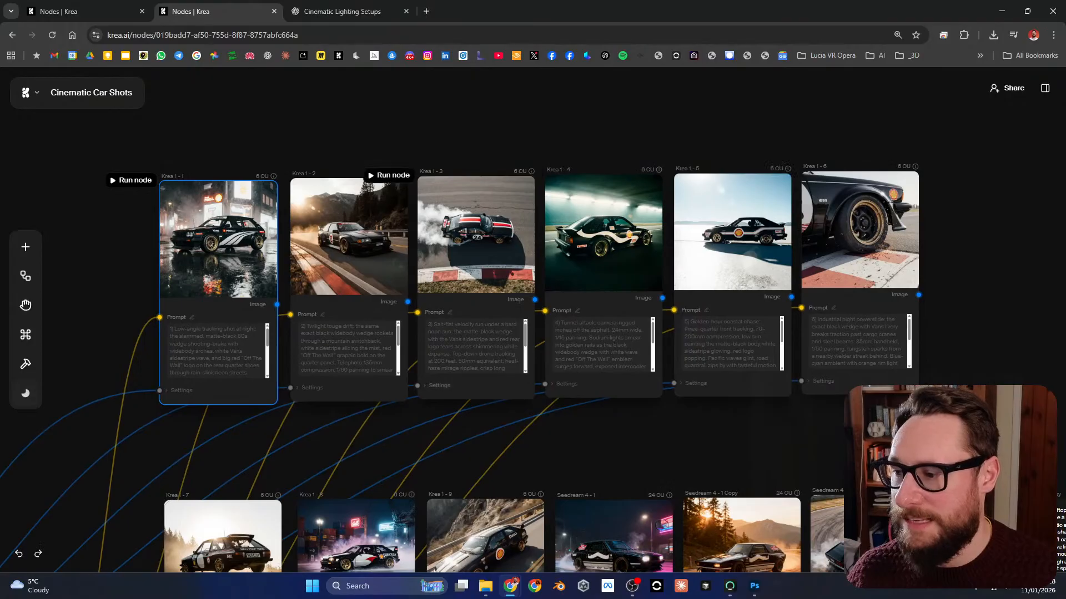
Step: Trace the row of images back through Line Splitter - 1 and LLM Call - 2 to the source car image
{"action": "left_click_drag", "start_coordinate": [222, 355], "coordinate": [483, 118]}
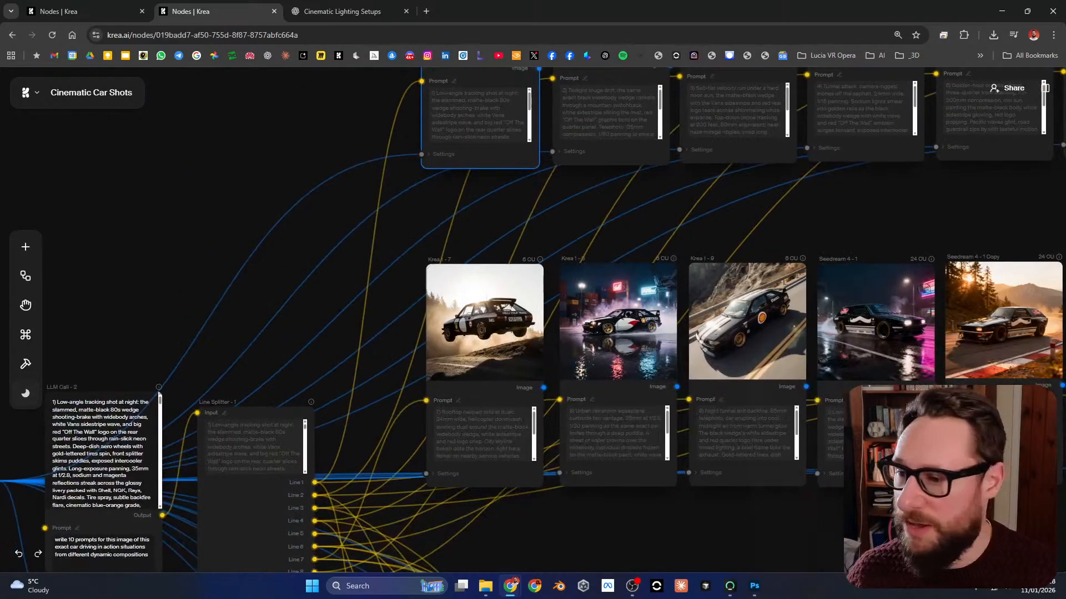
{"action": "left_click_drag", "start_coordinate": [250, 433], "coordinate": [666, 223]}
{"action": "scroll", "coordinate": [306, 262], "scroll_direction": "up", "scroll_amount": 6}
{"action": "left_click_drag", "start_coordinate": [311, 263], "coordinate": [312, 403]}
{"action": "scroll", "coordinate": [396, 296], "scroll_direction": "up", "scroll_amount": 1}
{"action": "scroll", "coordinate": [396, 297], "scroll_direction": "down", "scroll_amount": 3}
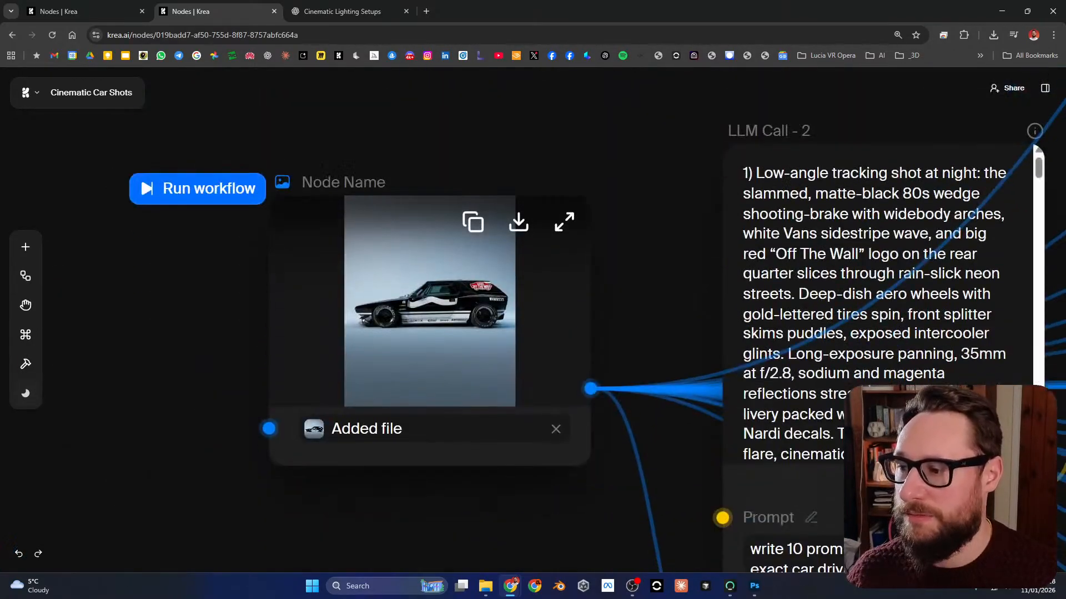
{"action": "scroll", "coordinate": [396, 296], "scroll_direction": "up", "scroll_amount": 3}
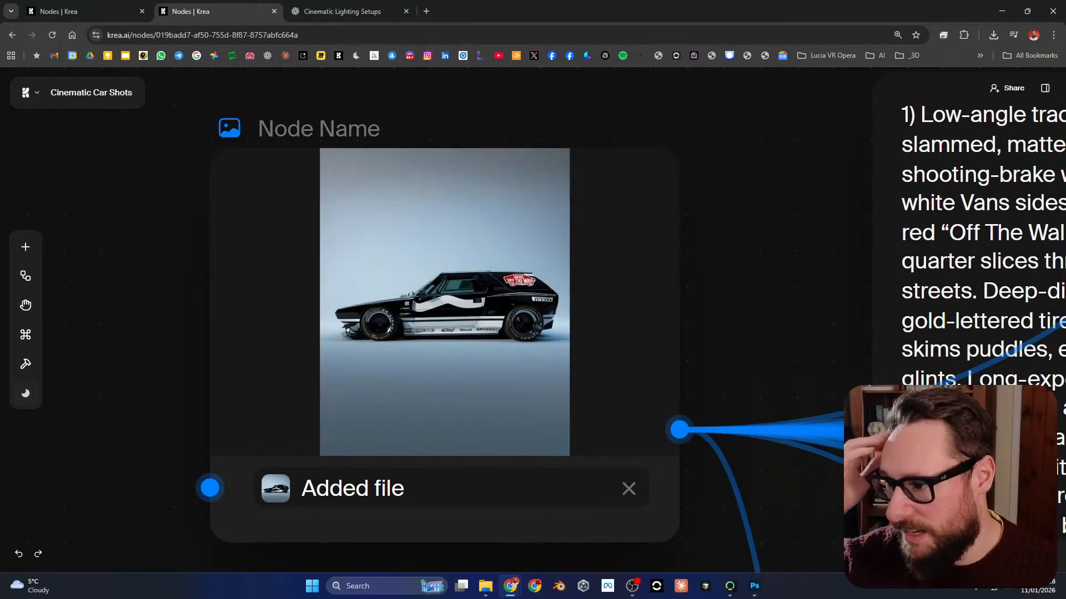
Step: Survey both rows of generated car images, from Krea 1 - 1 through the Seedream 4 nodes
{"action": "left_click_drag", "start_coordinate": [832, 237], "coordinate": [238, 340]}
{"action": "scroll", "coordinate": [271, 341], "scroll_direction": "down", "scroll_amount": 7}
{"action": "left_click_drag", "start_coordinate": [840, 238], "coordinate": [302, 427]}
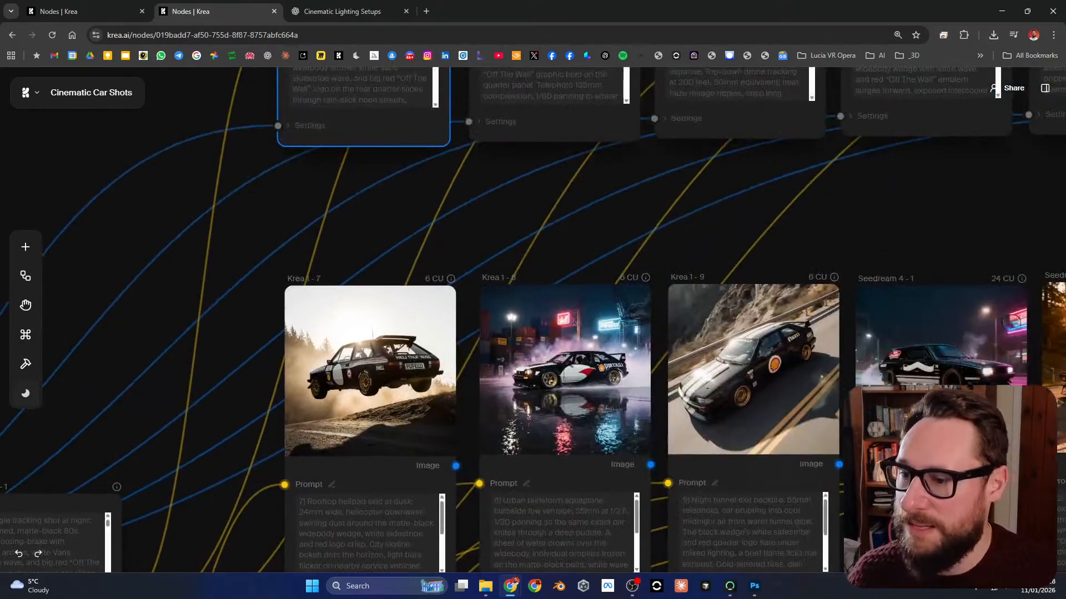
{"action": "scroll", "coordinate": [303, 426], "scroll_direction": "down", "scroll_amount": 3}
{"action": "left_click_drag", "start_coordinate": [857, 358], "coordinate": [555, 458]}
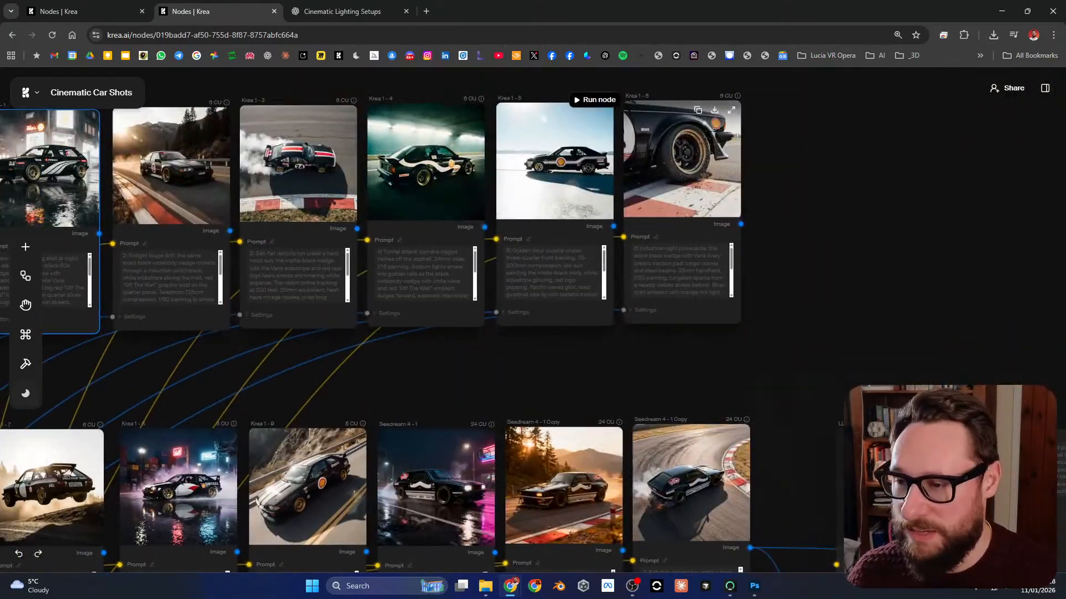
{"action": "left_click_drag", "start_coordinate": [299, 233], "coordinate": [569, 216]}
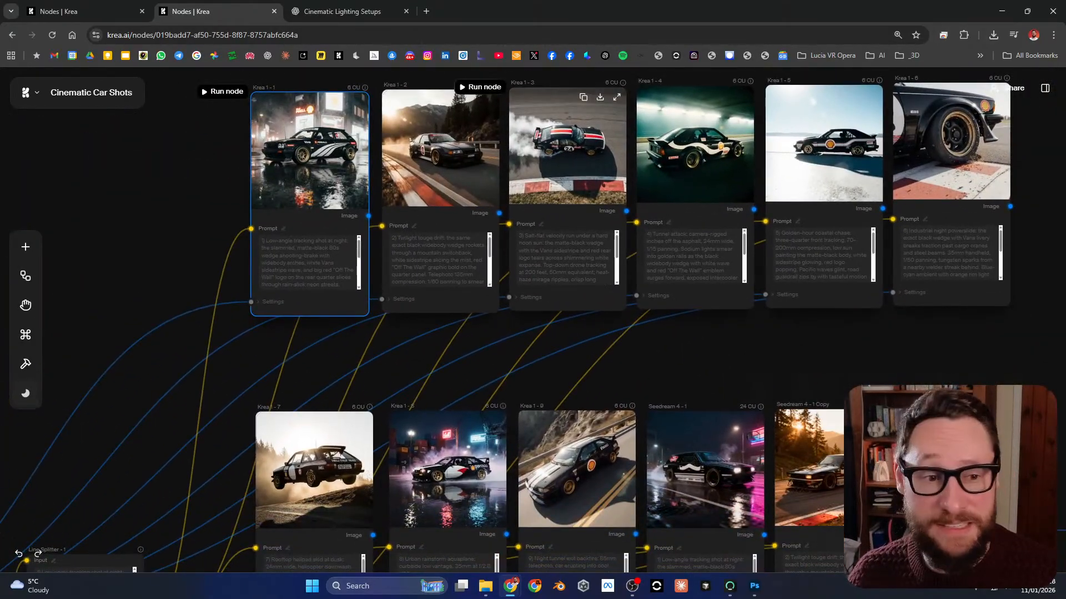
{"action": "scroll", "coordinate": [664, 161], "scroll_direction": "down", "scroll_amount": 1}
{"action": "left_click_drag", "start_coordinate": [664, 161], "coordinate": [571, 173]}
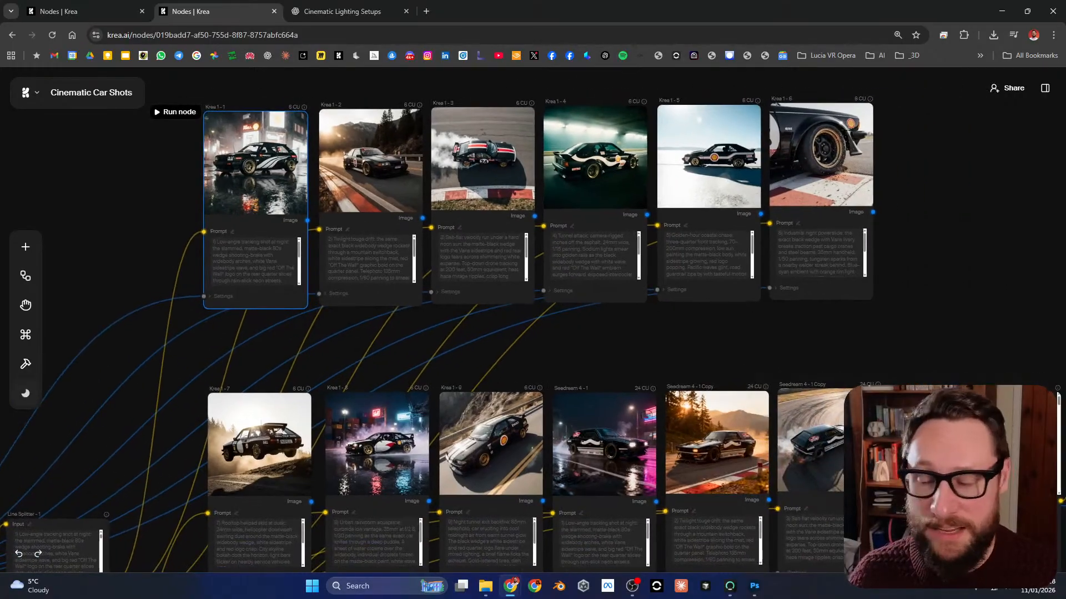
Step: Compare the Krea 1 - 7 to Krea 1 - 9 images with the Seedream 4 - 1 result up close
{"action": "left_click_drag", "start_coordinate": [378, 463], "coordinate": [383, 314]}
{"action": "scroll", "coordinate": [350, 367], "scroll_direction": "up", "scroll_amount": 3}
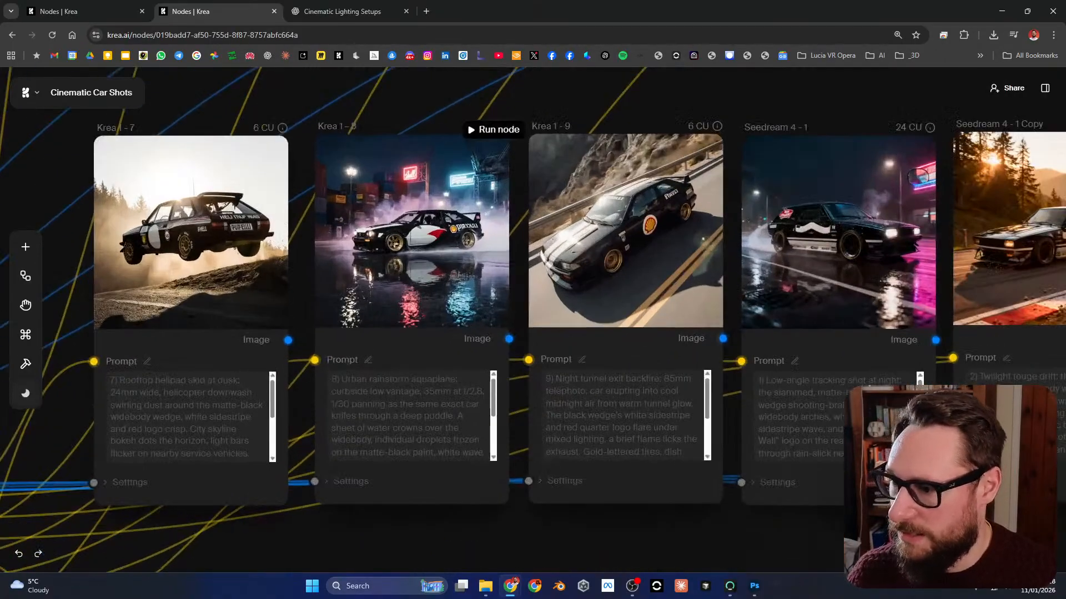
{"action": "mouse_move", "coordinate": [655, 344]}
{"action": "left_mouse_down"}
{"action": "mouse_move", "coordinate": [247, 351]}
{"action": "mouse_move", "coordinate": [645, 338]}
{"action": "left_mouse_up"}
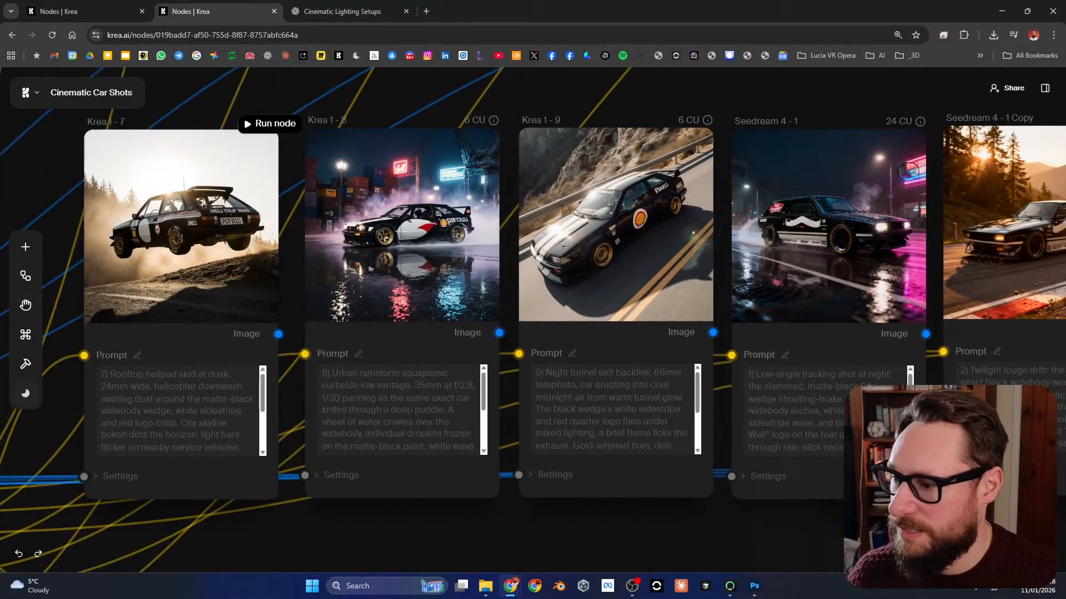
{"action": "scroll", "coordinate": [480, 383], "scroll_direction": "down", "scroll_amount": 2}
{"action": "scroll", "coordinate": [612, 382], "scroll_direction": "down", "scroll_amount": 5}
Step: Inspect the LLM Call - 2 Copy node's prompt and its image inputs from the Seedream 4 nodes
{"action": "left_click_drag", "start_coordinate": [650, 402], "coordinate": [415, 330]}
{"action": "scroll", "coordinate": [735, 319], "scroll_direction": "up", "scroll_amount": 4}
{"action": "scroll", "coordinate": [738, 319], "scroll_direction": "up", "scroll_amount": 2}
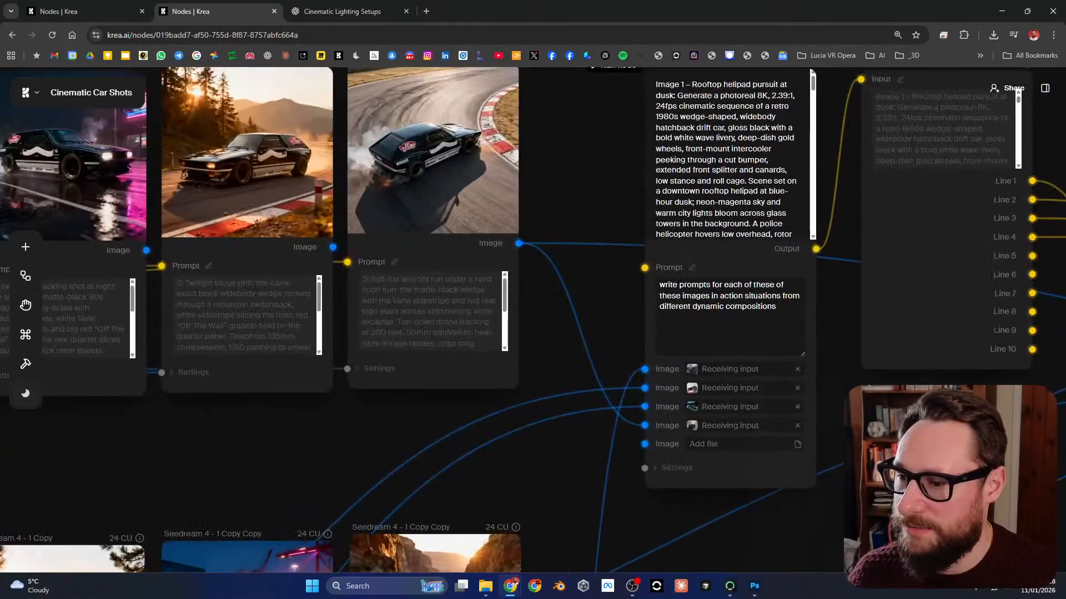
{"action": "left_click_drag", "start_coordinate": [738, 319], "coordinate": [646, 364]}
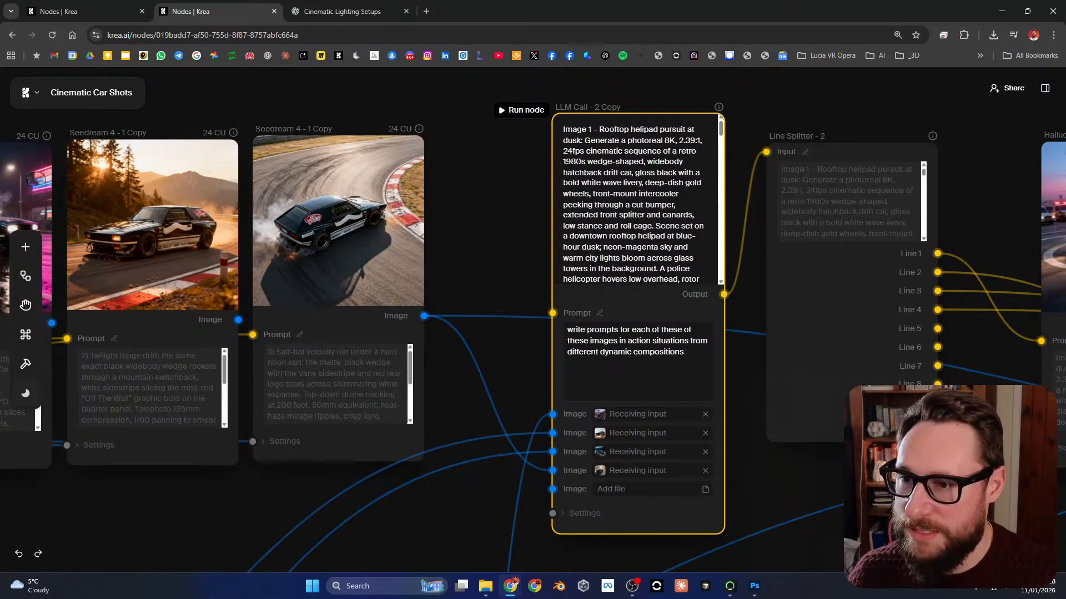
Step: Select Line Splitter - 2 and trace its line outputs to the four Hailuo 2.3 Fast video nodes
{"action": "left_click_drag", "start_coordinate": [747, 378], "coordinate": [405, 412]}
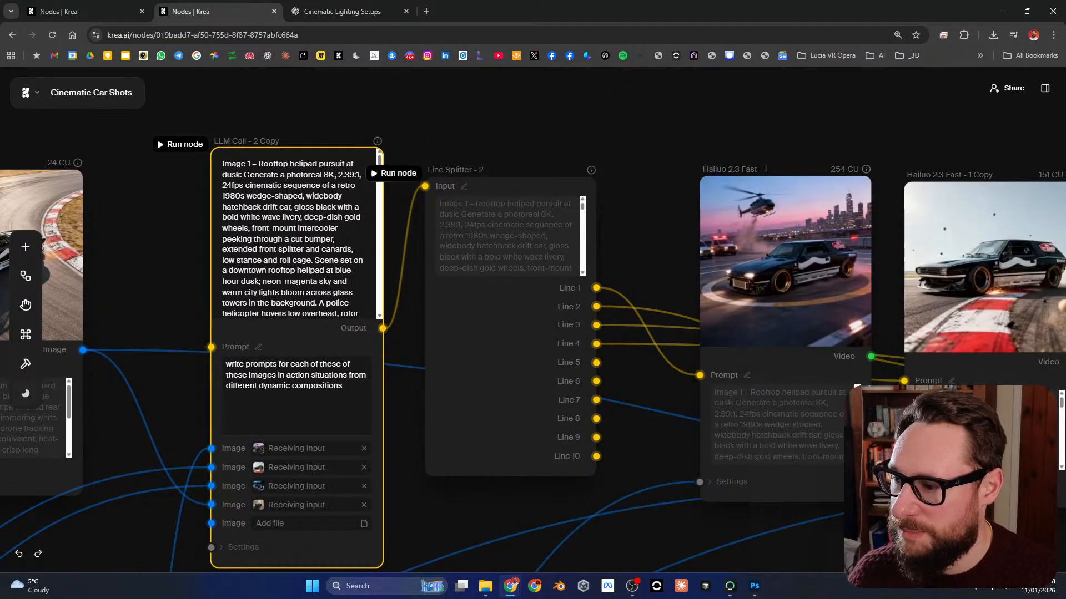
{"action": "scroll", "coordinate": [516, 331], "scroll_direction": "down", "scroll_amount": 3}
{"action": "left_click", "coordinate": [513, 336]}
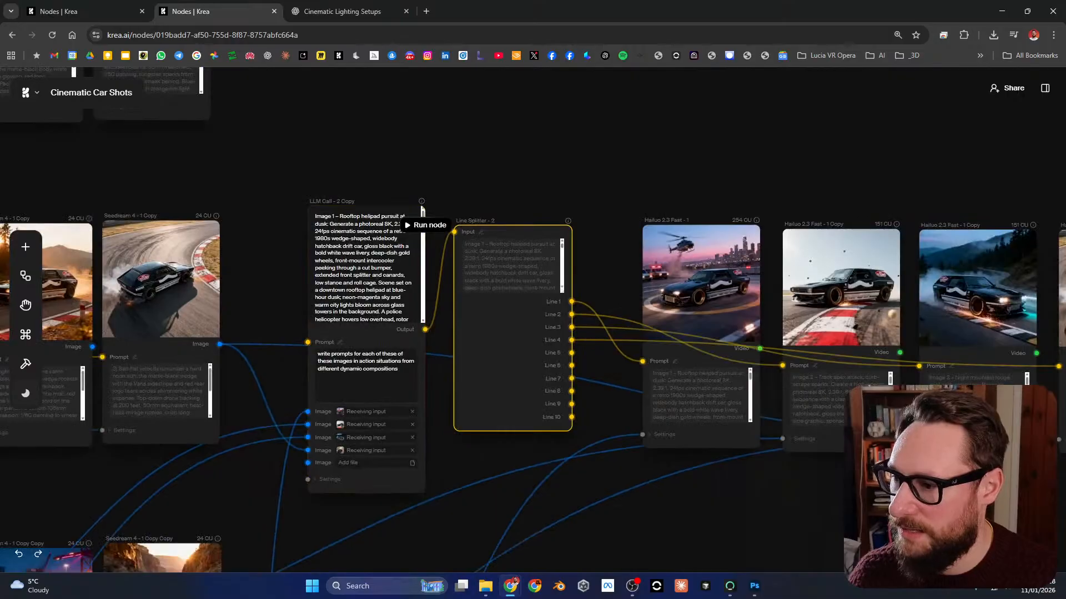
{"action": "left_click_drag", "start_coordinate": [845, 289], "coordinate": [545, 289]}
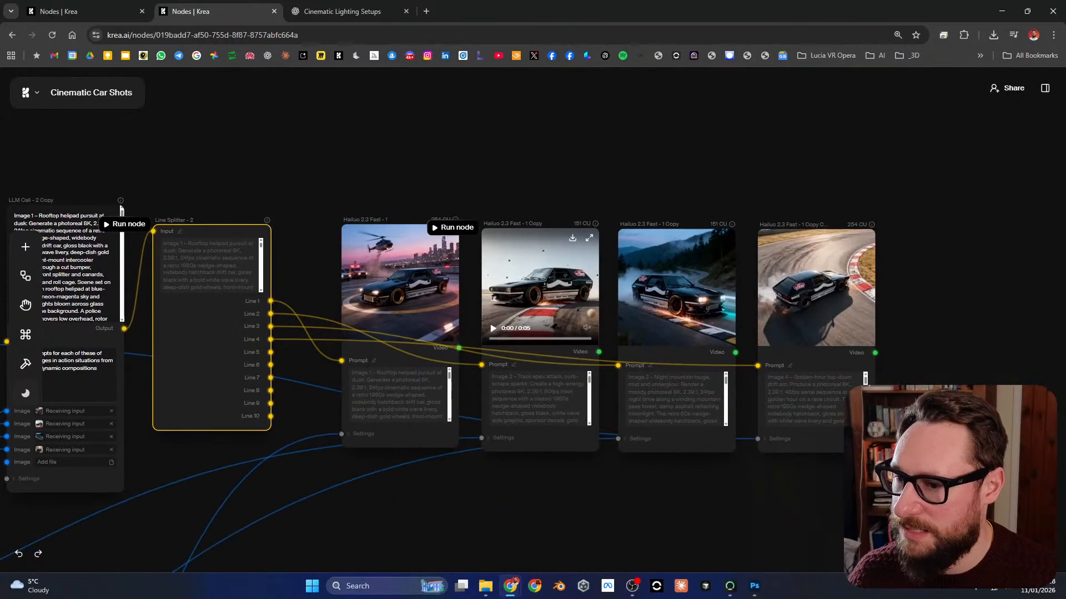
{"action": "scroll", "coordinate": [545, 289], "scroll_direction": "up", "scroll_amount": 3}
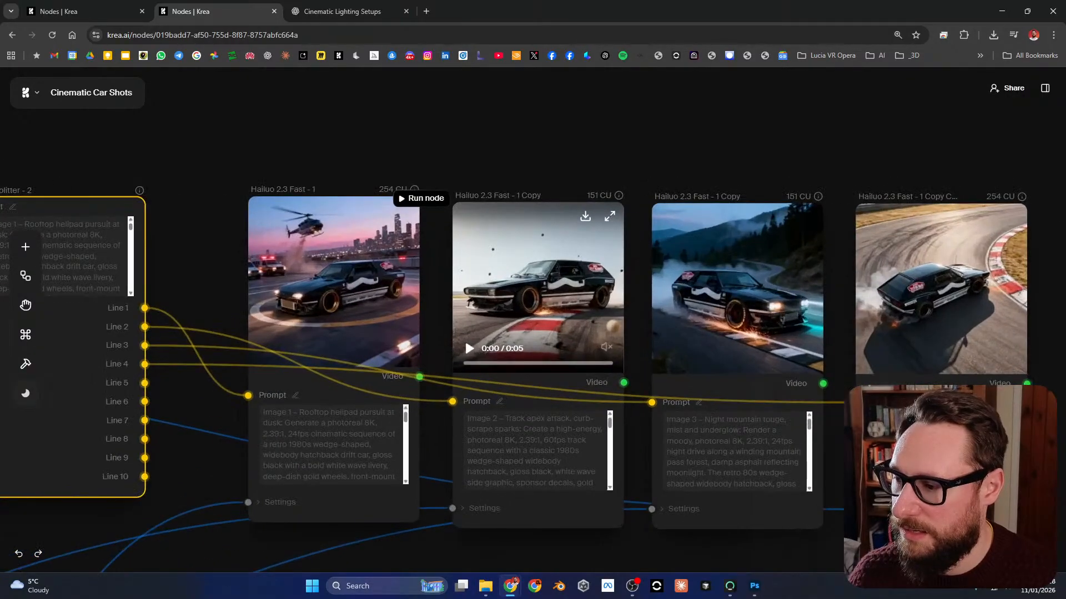
Step: Review how LLM Call - 2 Copy passes its generated prompts through Line Splitter - 2 into the video nodes
{"action": "left_click_drag", "start_coordinate": [261, 332], "coordinate": [809, 331]}
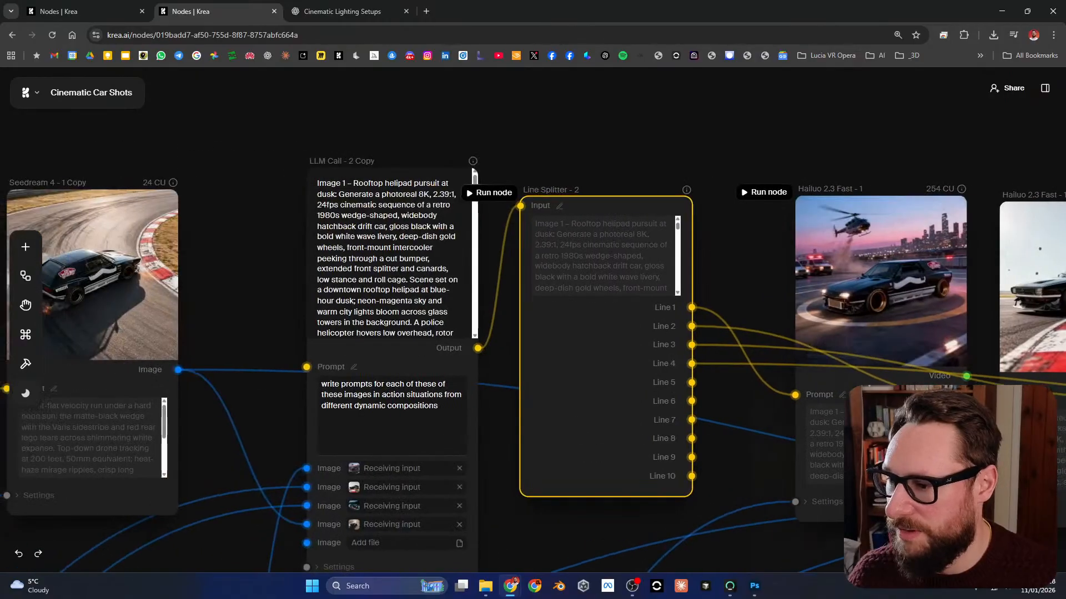
{"action": "left_click_drag", "start_coordinate": [363, 254], "coordinate": [337, 261]}
{"action": "scroll", "coordinate": [338, 261], "scroll_direction": "down", "scroll_amount": 2}
{"action": "scroll", "coordinate": [318, 368], "scroll_direction": "up", "scroll_amount": 4}
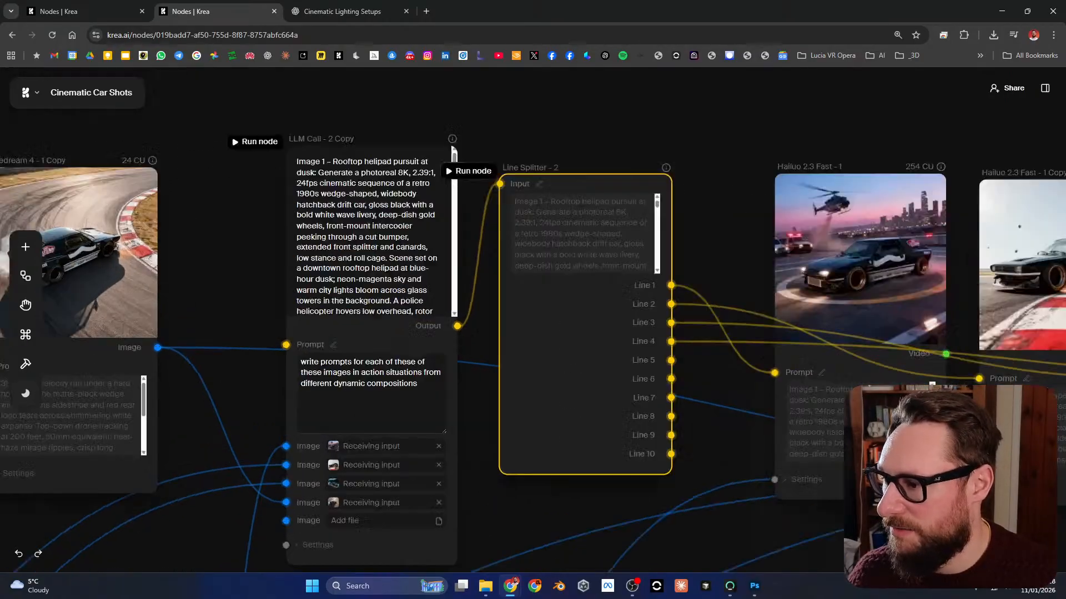
{"action": "scroll", "coordinate": [385, 392], "scroll_direction": "down", "scroll_amount": 4}
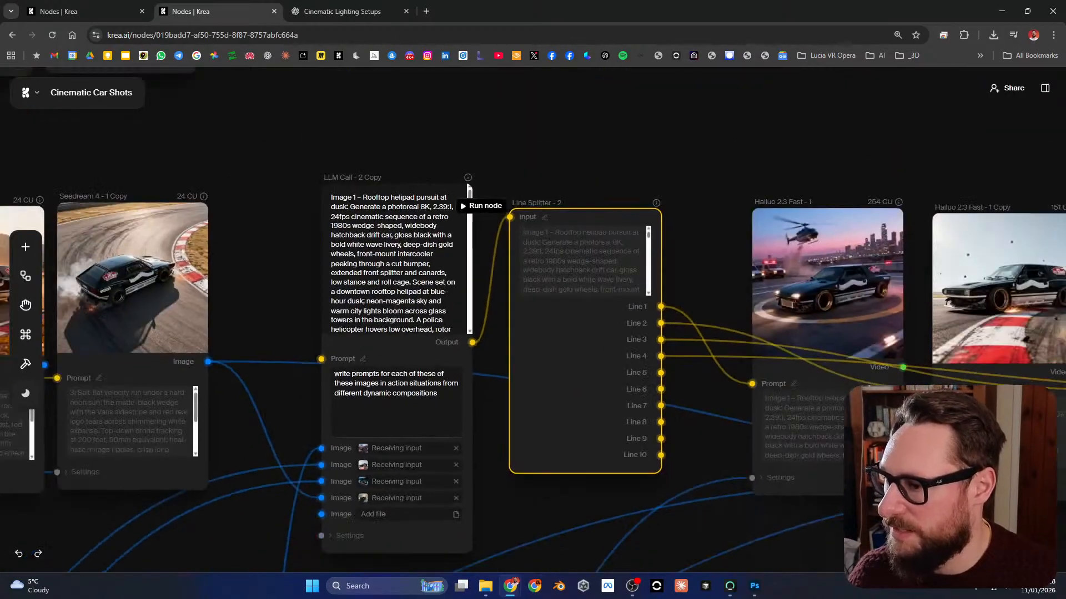
{"action": "left_click_drag", "start_coordinate": [577, 383], "coordinate": [386, 350]}
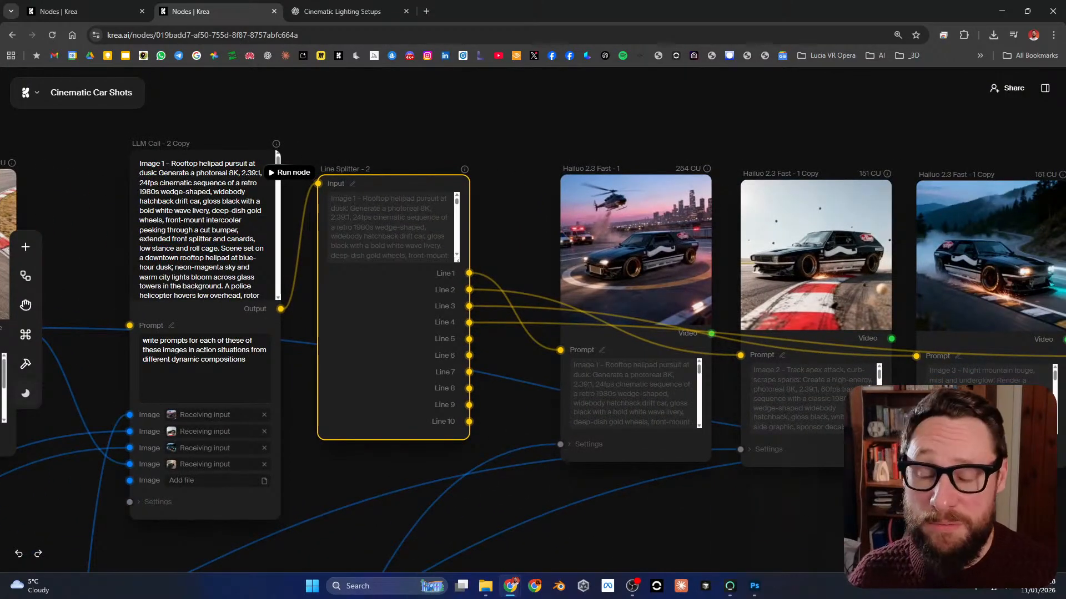
Step: Play the helipad car video in the Hailuo 2.3 Fast - 1 node and watch it up close
{"action": "scroll", "coordinate": [681, 268], "scroll_direction": "up", "scroll_amount": 3}
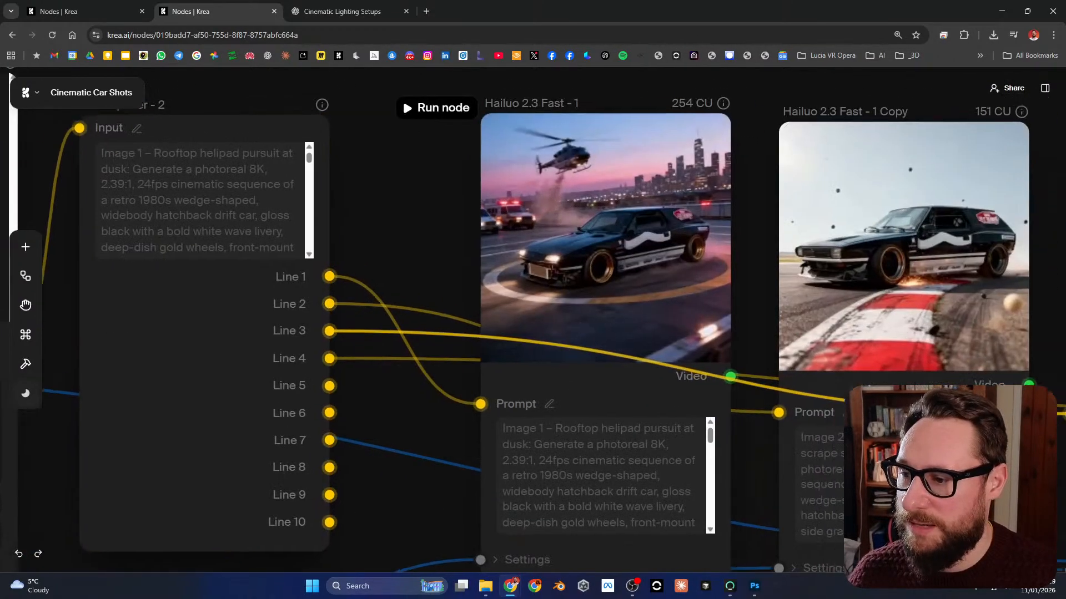
{"action": "left_click_drag", "start_coordinate": [681, 368], "coordinate": [590, 449]}
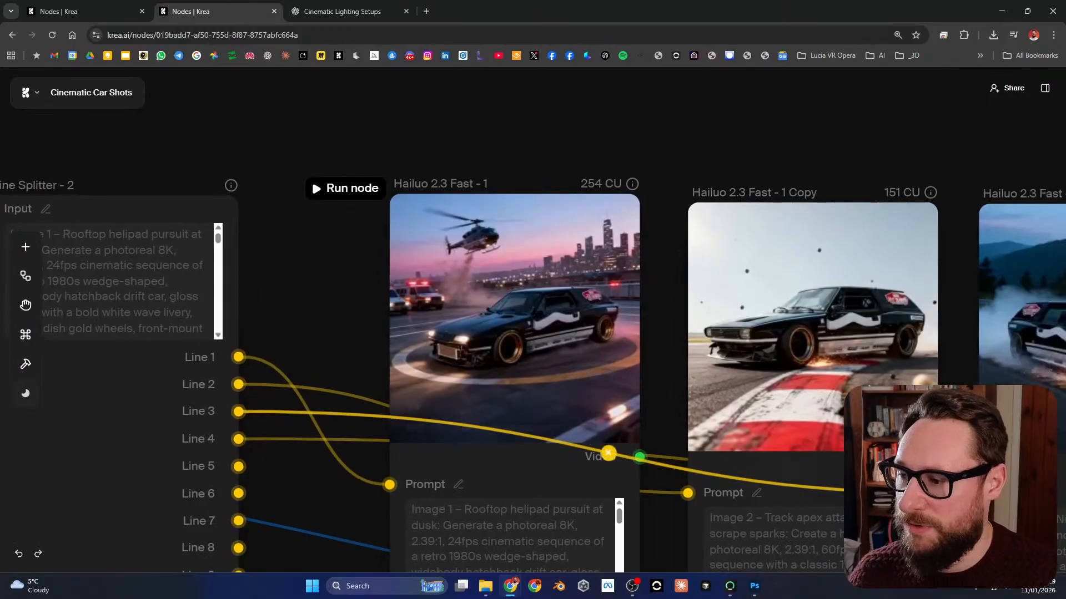
{"action": "left_click", "coordinate": [408, 392]}
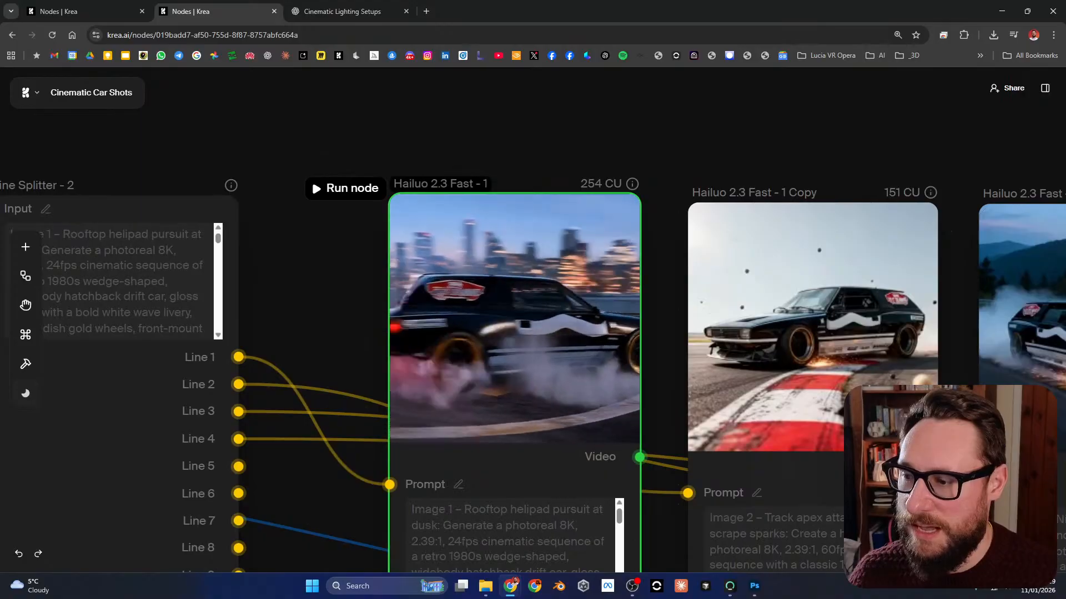
{"action": "left_click_drag", "start_coordinate": [555, 144], "coordinate": [367, 159]}
{"action": "scroll", "coordinate": [299, 356], "scroll_direction": "down", "scroll_amount": 3}
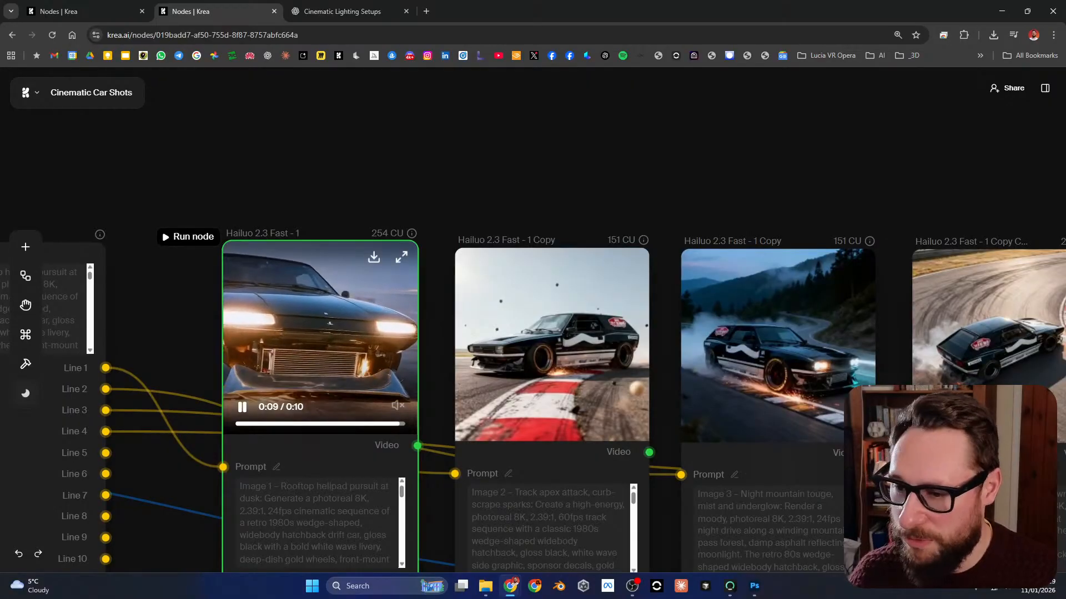
Step: Play the three remaining Hailuo 2.3 Fast copy videos, and return to the untitled sculpture workflow
{"action": "left_click_drag", "start_coordinate": [737, 368], "coordinate": [421, 377]}
{"action": "scroll", "coordinate": [420, 376], "scroll_direction": "down", "scroll_amount": 2}
{"action": "scroll", "coordinate": [508, 377], "scroll_direction": "up", "scroll_amount": 1}
{"action": "left_click_drag", "start_coordinate": [580, 373], "coordinate": [803, 286]}
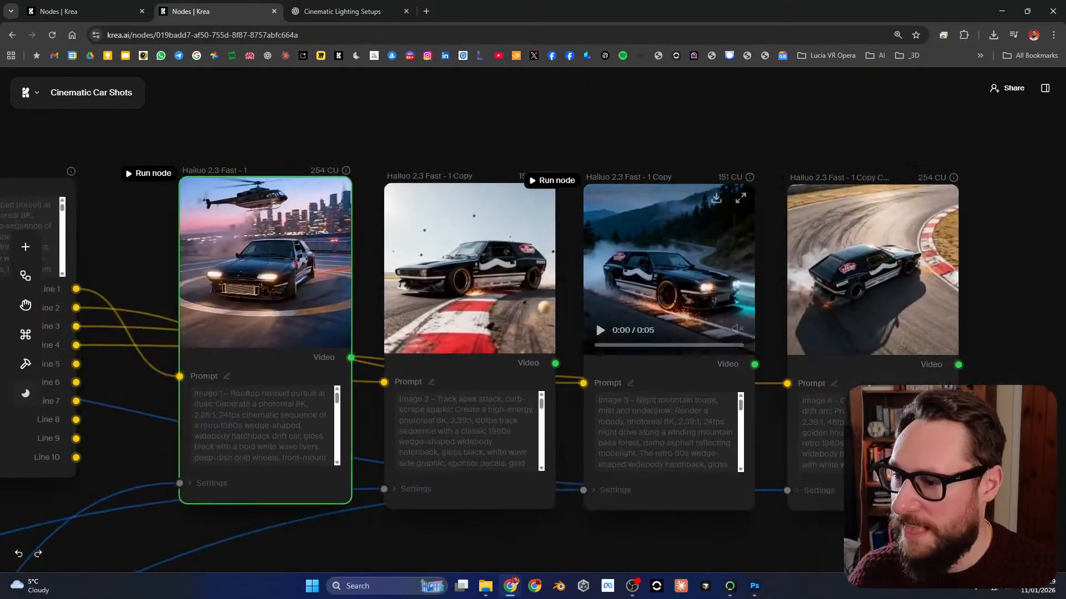
{"action": "left_click", "coordinate": [401, 329]}
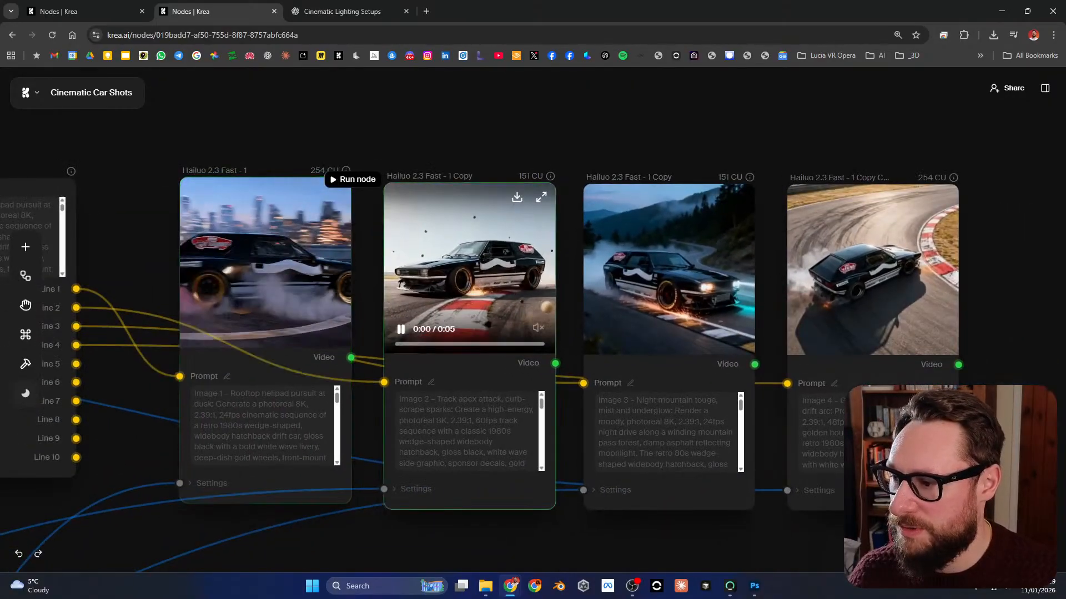
{"action": "left_click", "coordinate": [600, 330]}
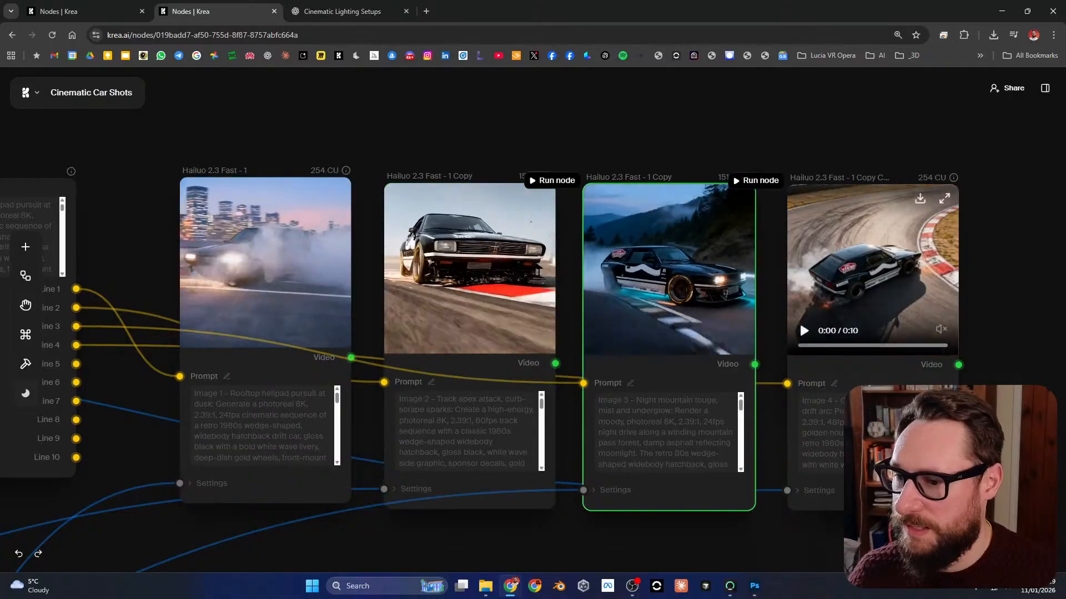
{"action": "left_click", "coordinate": [803, 330]}
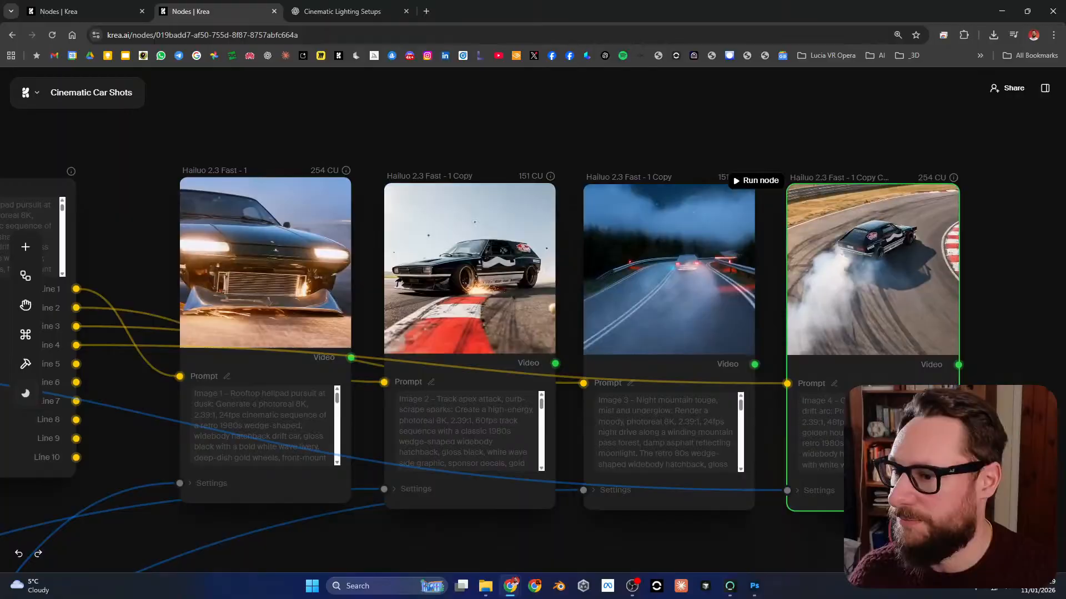
{"action": "left_click", "coordinate": [100, 11]}
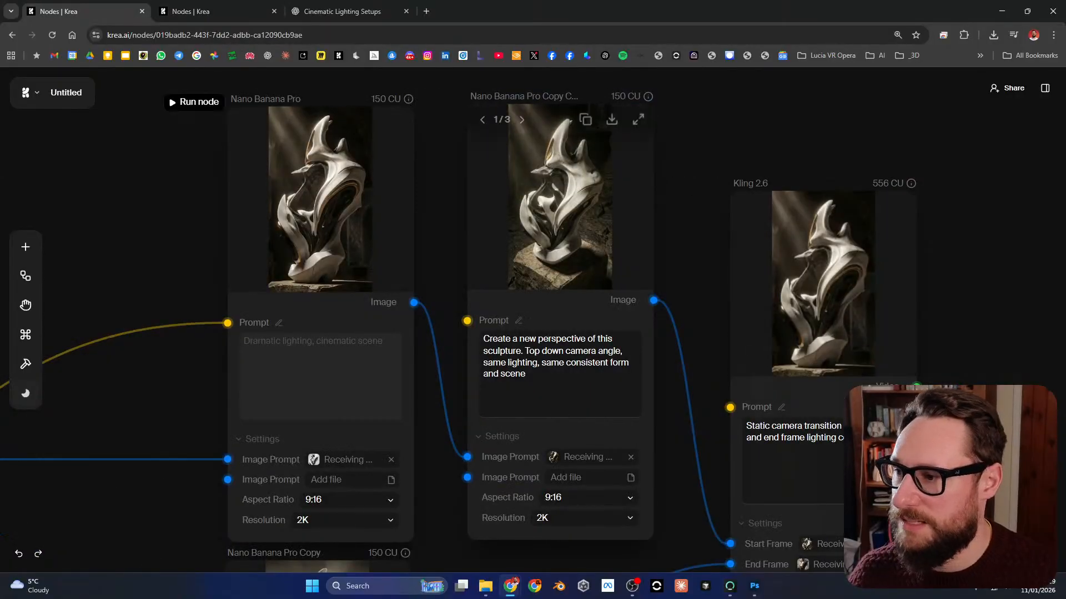
Step: Run the upper Kling 2.6 node with its static camera transition prompt and check its start and end frame sources
{"action": "left_click", "coordinate": [693, 187]}
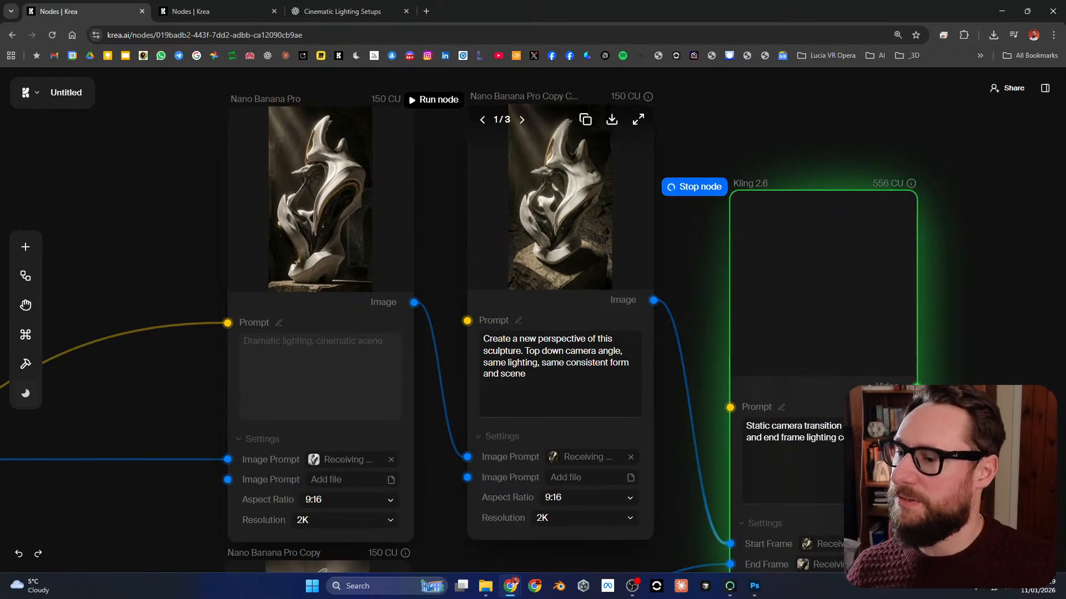
{"action": "mouse_move", "coordinate": [560, 344]}
{"action": "left_mouse_down"}
{"action": "mouse_move", "coordinate": [592, 246]}
{"action": "mouse_move", "coordinate": [592, 144]}
{"action": "mouse_move", "coordinate": [575, 349]}
{"action": "left_mouse_up"}
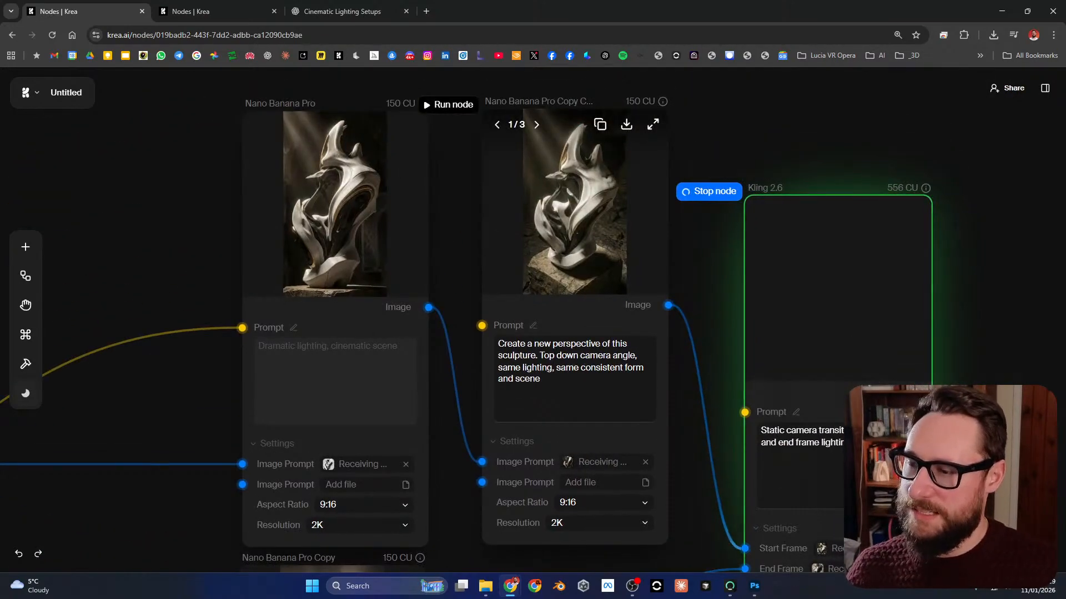
{"action": "scroll", "coordinate": [344, 488], "scroll_direction": "down", "scroll_amount": 3}
{"action": "left_click_drag", "start_coordinate": [602, 474], "coordinate": [650, 416]}
{"action": "scroll", "coordinate": [649, 416], "scroll_direction": "down", "scroll_amount": 3}
{"action": "scroll", "coordinate": [644, 409], "scroll_direction": "up", "scroll_amount": 3}
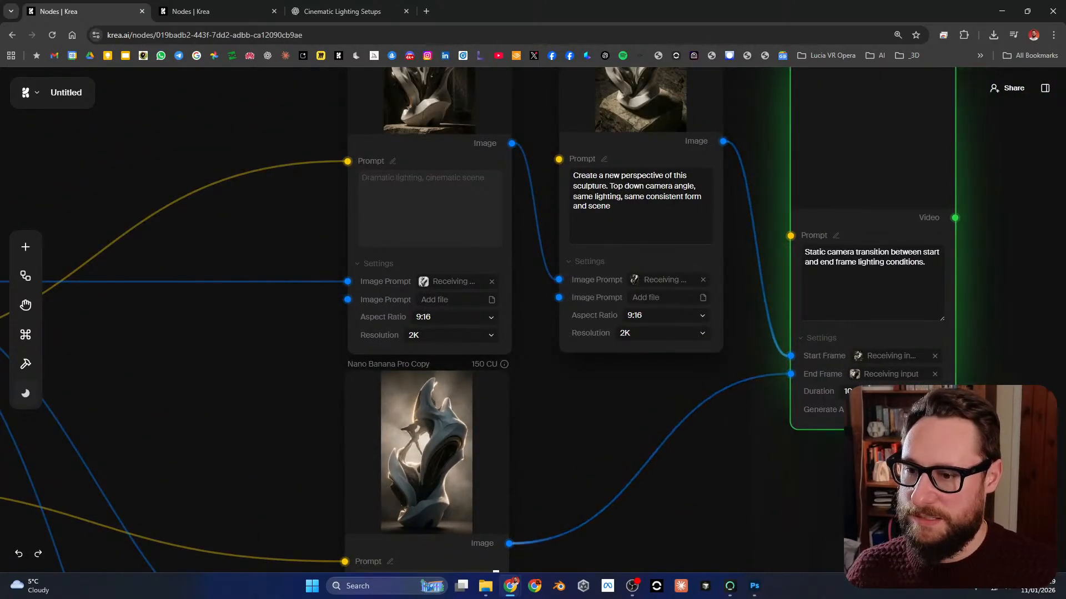
Step: Copy "Smooth gentle camera movement" from the lower Kling 2.6 node's prompt and use it to replace the upper Kling 2.6 node's prompt
{"action": "left_click_drag", "start_coordinate": [839, 260], "coordinate": [764, 91]}
{"action": "scroll", "coordinate": [705, 383], "scroll_direction": "up", "scroll_amount": 3}
{"action": "scroll", "coordinate": [719, 372], "scroll_direction": "down", "scroll_amount": 5}
{"action": "left_click_drag", "start_coordinate": [733, 389], "coordinate": [713, 203]}
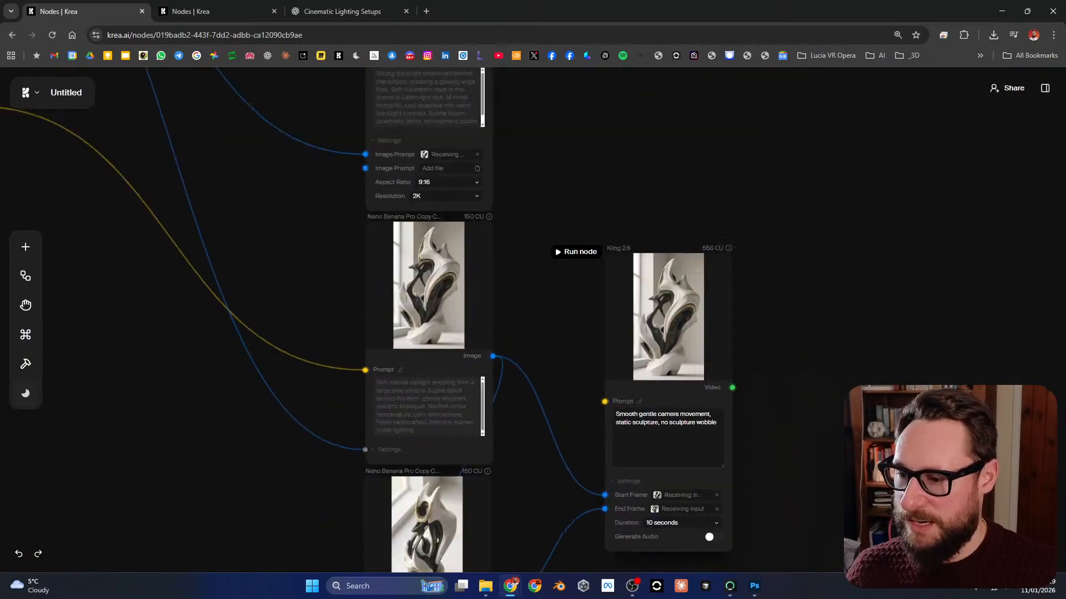
{"action": "scroll", "coordinate": [679, 425], "scroll_direction": "up", "scroll_amount": 3}
{"action": "mouse_move", "coordinate": [734, 439]}
{"action": "left_mouse_down"}
{"action": "mouse_move", "coordinate": [658, 432]}
{"action": "mouse_move", "coordinate": [752, 444]}
{"action": "left_mouse_up"}
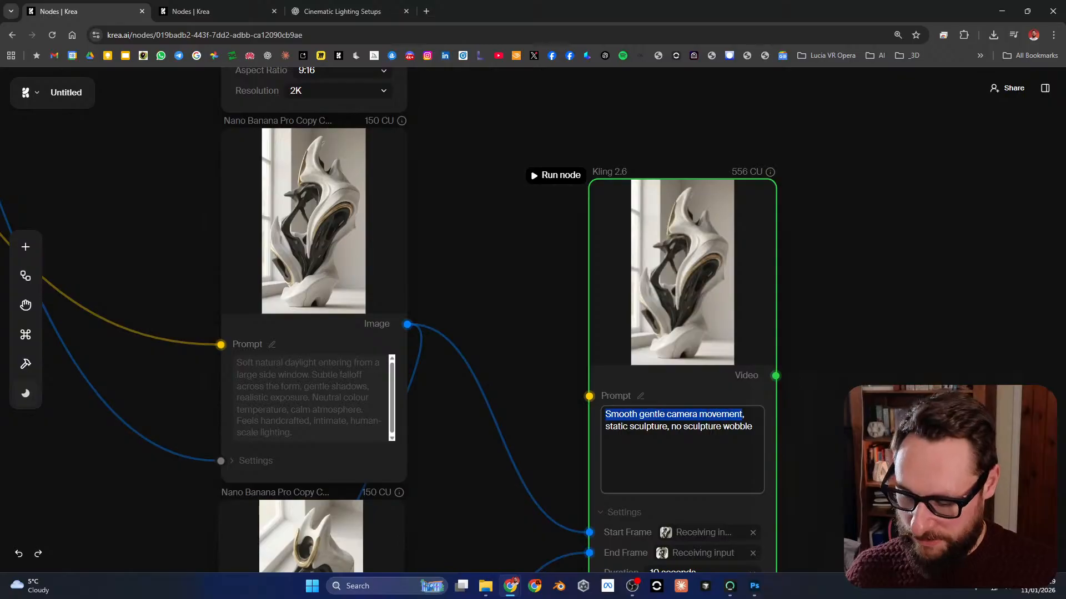
{"action": "left_click_drag", "start_coordinate": [716, 222], "coordinate": [691, 537]}
{"action": "left_click_drag", "start_coordinate": [743, 125], "coordinate": [696, 552]}
{"action": "left_click_drag", "start_coordinate": [735, 314], "coordinate": [722, 416]}
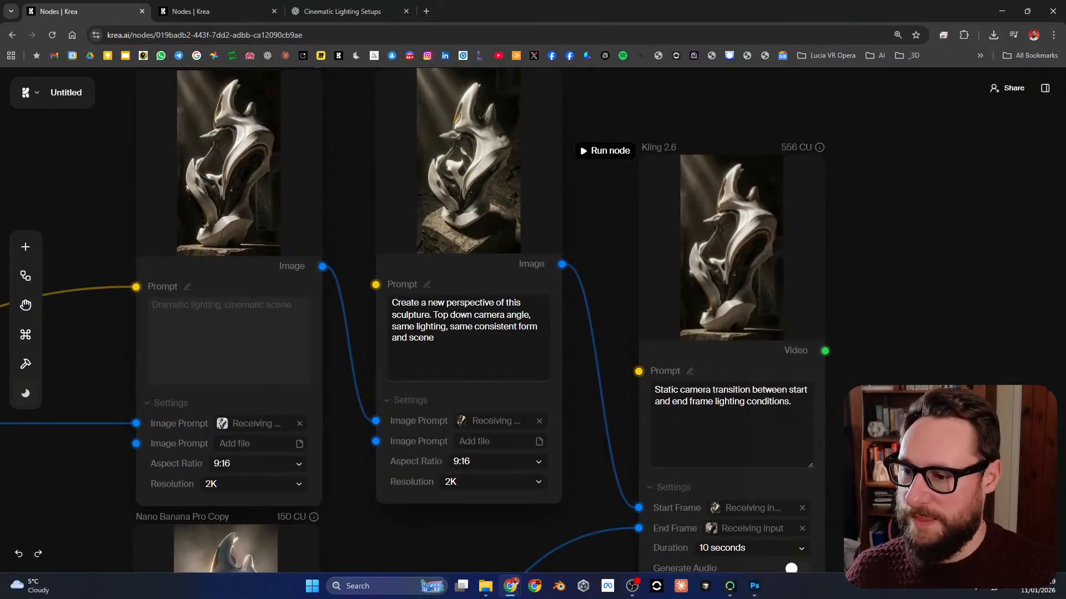
{"action": "mouse_move", "coordinate": [655, 389]}
{"action": "left_mouse_down"}
{"action": "mouse_move", "coordinate": [779, 404]}
{"action": "mouse_move", "coordinate": [652, 385]}
{"action": "left_mouse_up"}
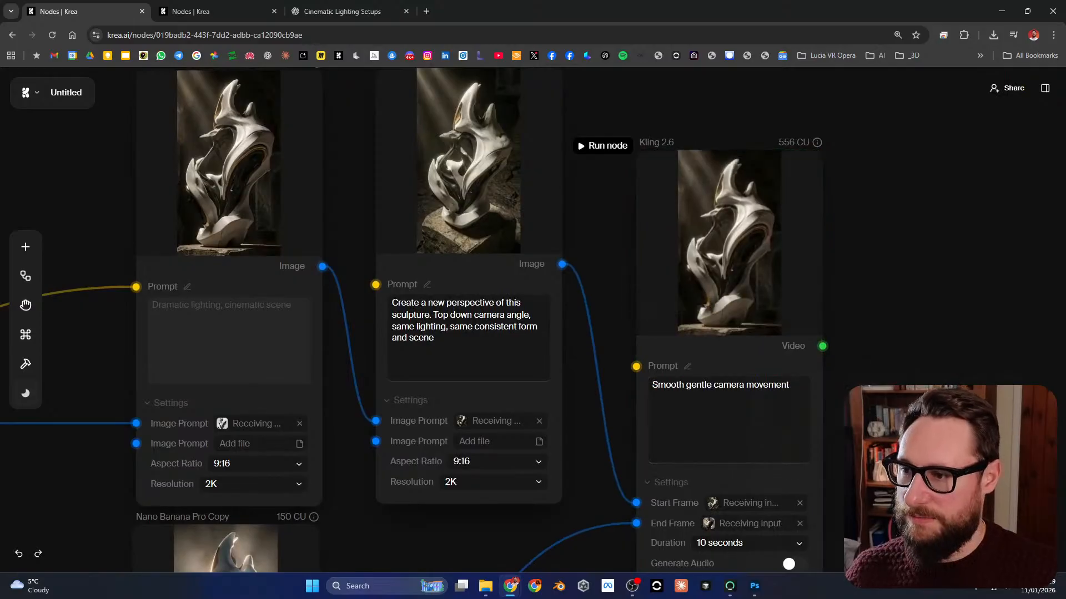
Step: Run the upper Kling 2.6 node to generate the sculpture video from the smooth camera movement prompt
{"action": "left_click", "coordinate": [602, 146]}
{"action": "scroll", "coordinate": [860, 268], "scroll_direction": "down", "scroll_amount": 4}
{"action": "scroll", "coordinate": [860, 268], "scroll_direction": "up", "scroll_amount": 2}
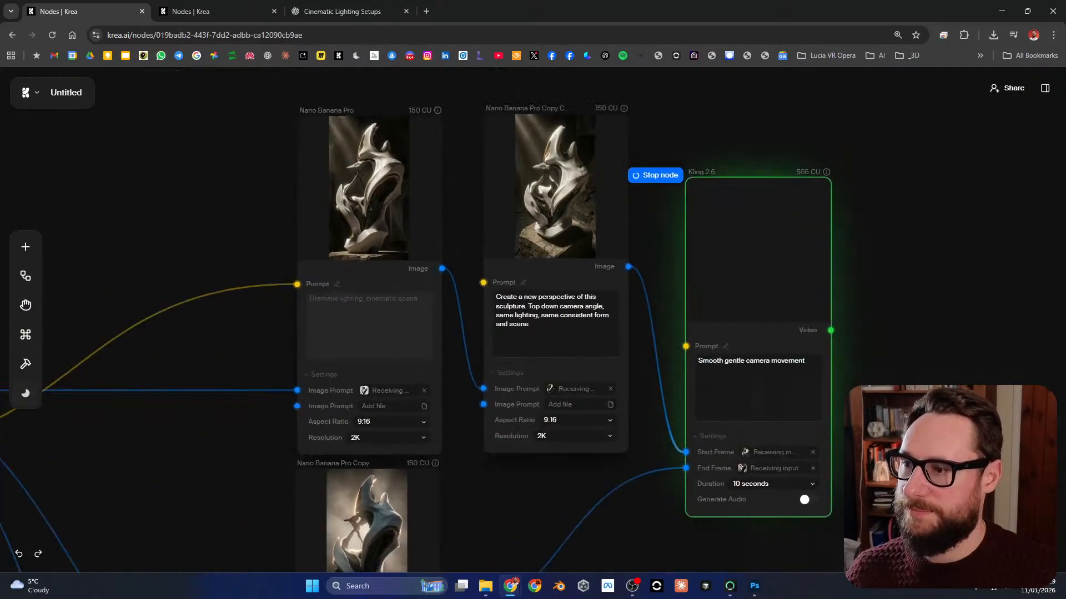
{"action": "left_click_drag", "start_coordinate": [861, 267], "coordinate": [808, 278]}
{"action": "scroll", "coordinate": [594, 269], "scroll_direction": "up", "scroll_amount": 1}
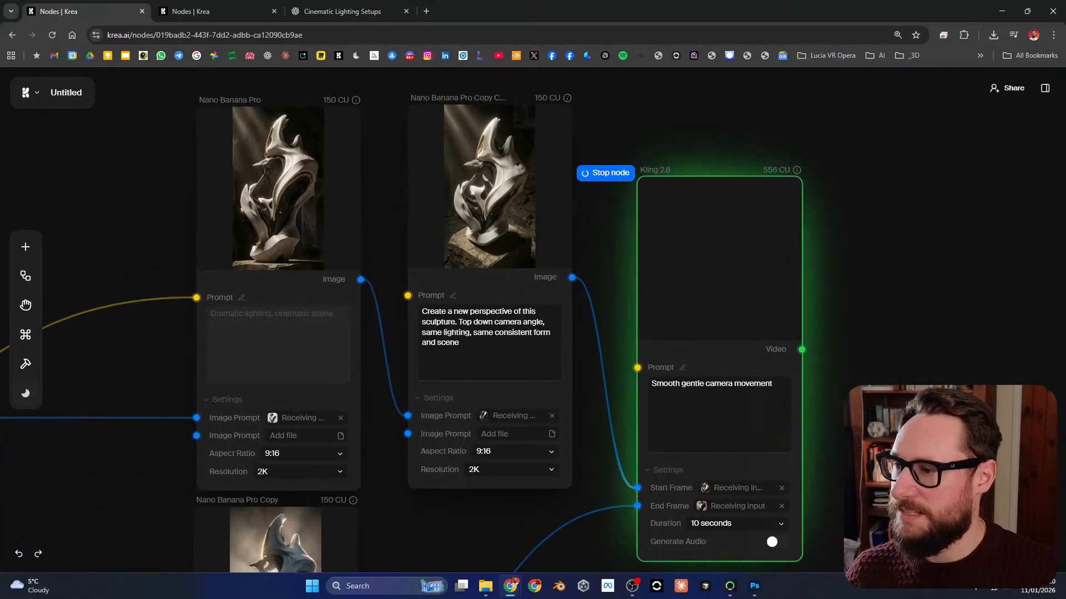
{"action": "left_click_drag", "start_coordinate": [594, 269], "coordinate": [608, 252]}
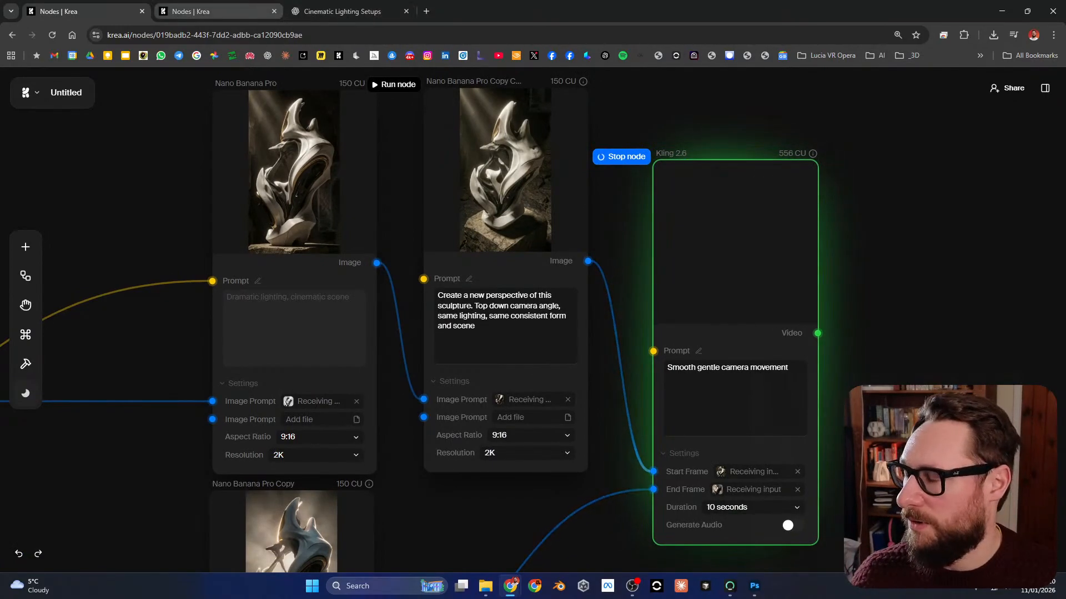
Step: Switch to the Cinematic Car Shots workflow and review how its car image grid feeds the four Hailuo video nodes
{"action": "left_click", "coordinate": [189, 11]}
{"action": "scroll", "coordinate": [630, 143], "scroll_direction": "down", "scroll_amount": 4}
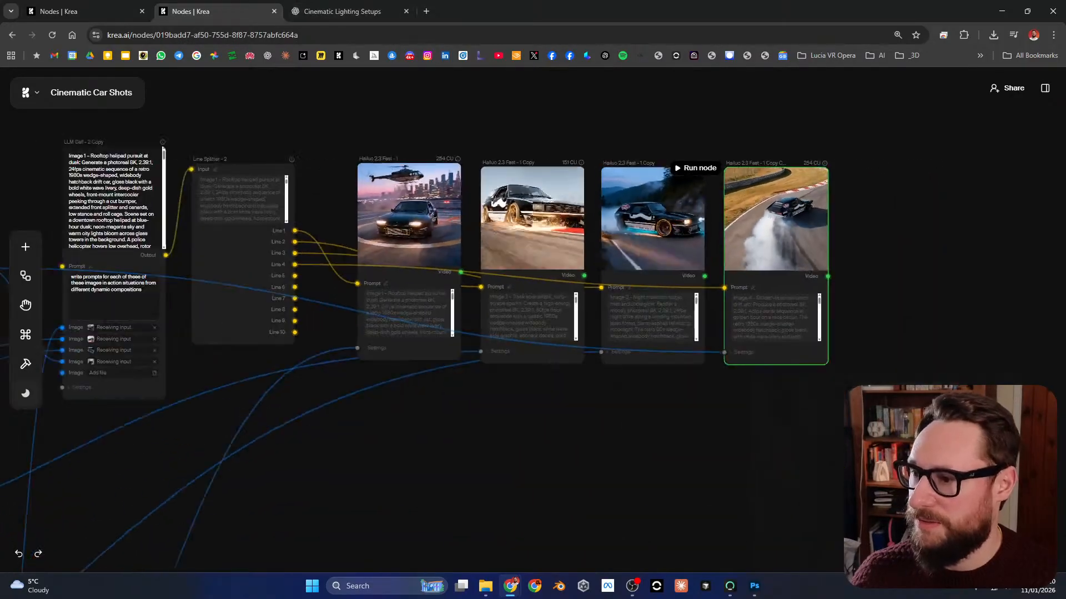
{"action": "left_click_drag", "start_coordinate": [631, 142], "coordinate": [788, 192]}
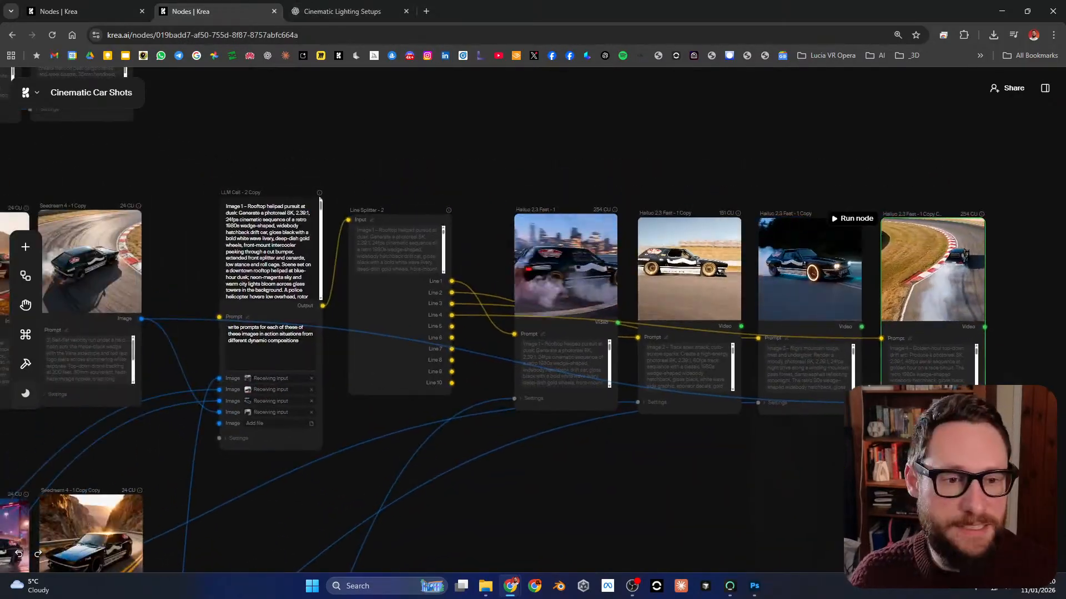
{"action": "left_click_drag", "start_coordinate": [694, 455], "coordinate": [999, 273]}
{"action": "scroll", "coordinate": [791, 356], "scroll_direction": "down", "scroll_amount": 3}
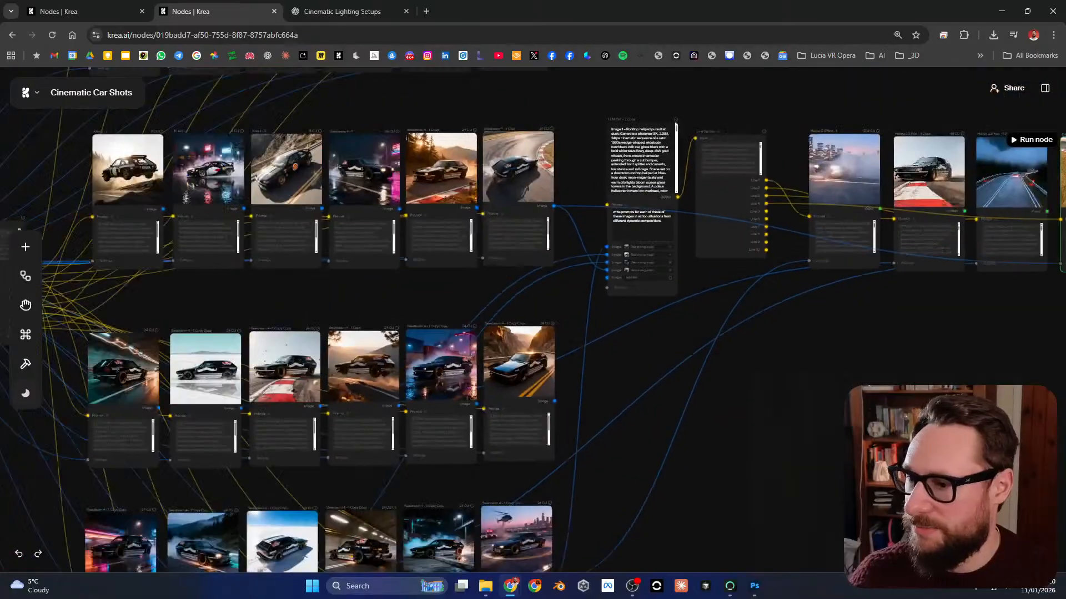
{"action": "left_click_drag", "start_coordinate": [790, 356], "coordinate": [523, 328]}
{"action": "scroll", "coordinate": [690, 364], "scroll_direction": "down", "scroll_amount": 2}
{"action": "left_click_drag", "start_coordinate": [690, 363], "coordinate": [748, 378]}
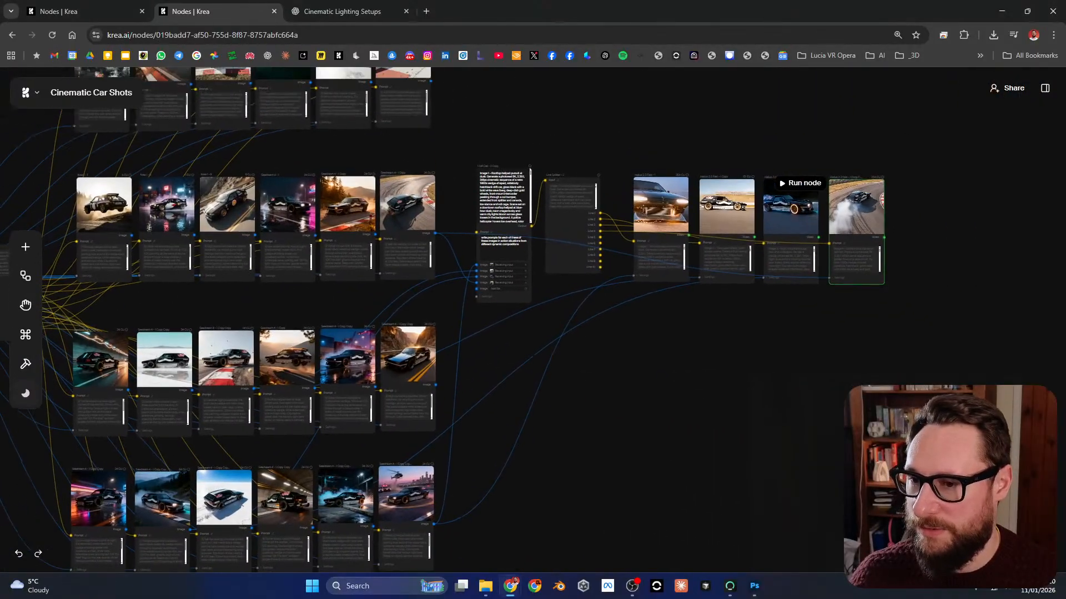
Step: Add a Stitch Videos node fed by the video output of the last Hailuo 2.3 Fast node
{"action": "scroll", "coordinate": [840, 234], "scroll_direction": "up", "scroll_amount": 5}
{"action": "left_click_drag", "start_coordinate": [840, 233], "coordinate": [773, 324]}
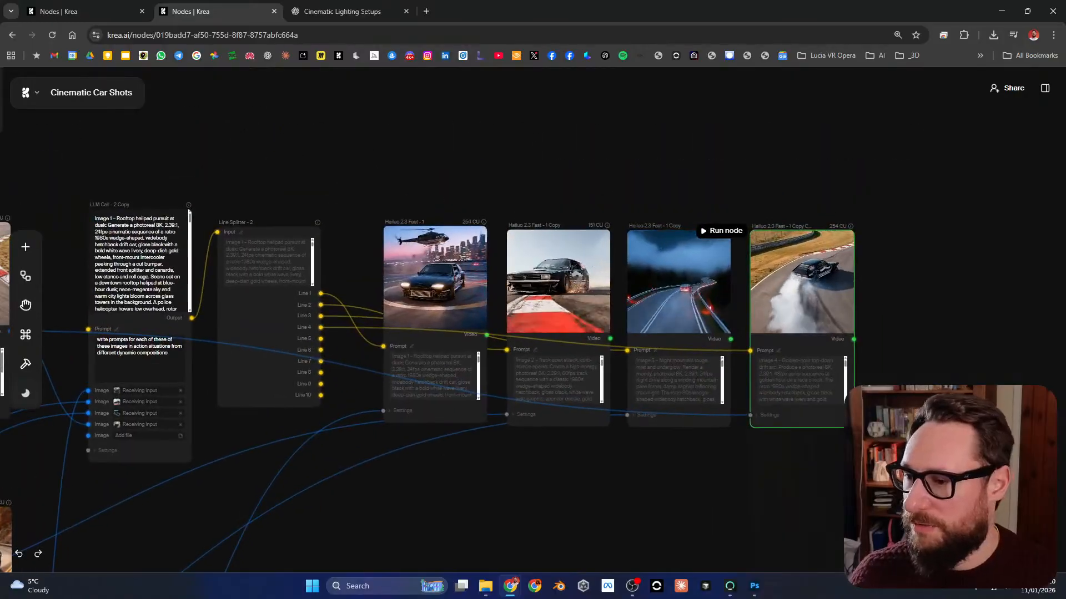
{"action": "scroll", "coordinate": [797, 285], "scroll_direction": "up", "scroll_amount": 3}
{"action": "left_click_drag", "start_coordinate": [924, 316], "coordinate": [697, 238]}
{"action": "scroll", "coordinate": [717, 298], "scroll_direction": "down", "scroll_amount": 2}
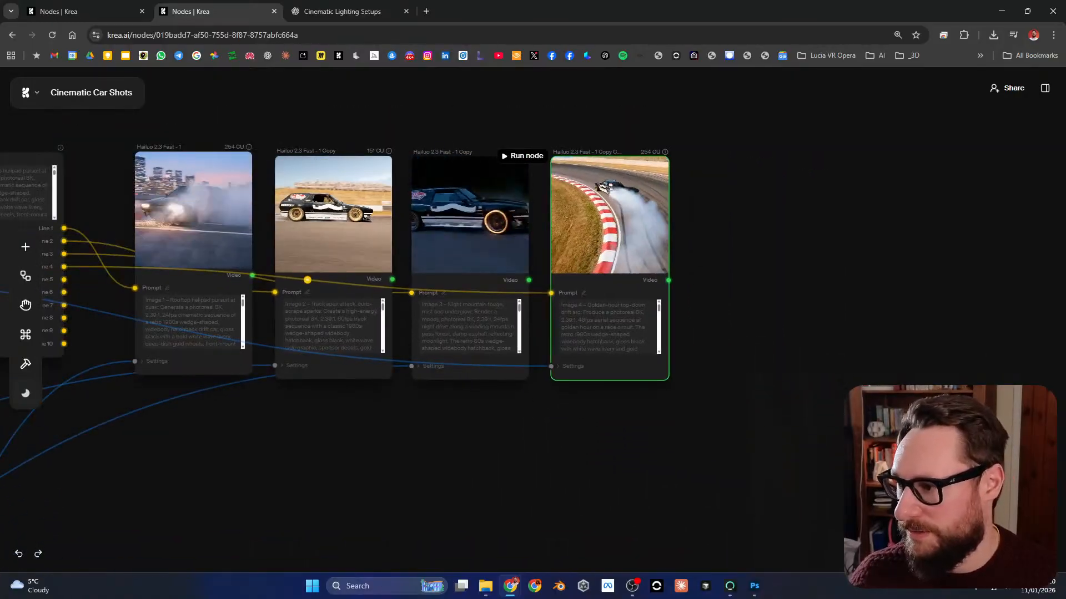
{"action": "left_click_drag", "start_coordinate": [605, 289], "coordinate": [680, 299]}
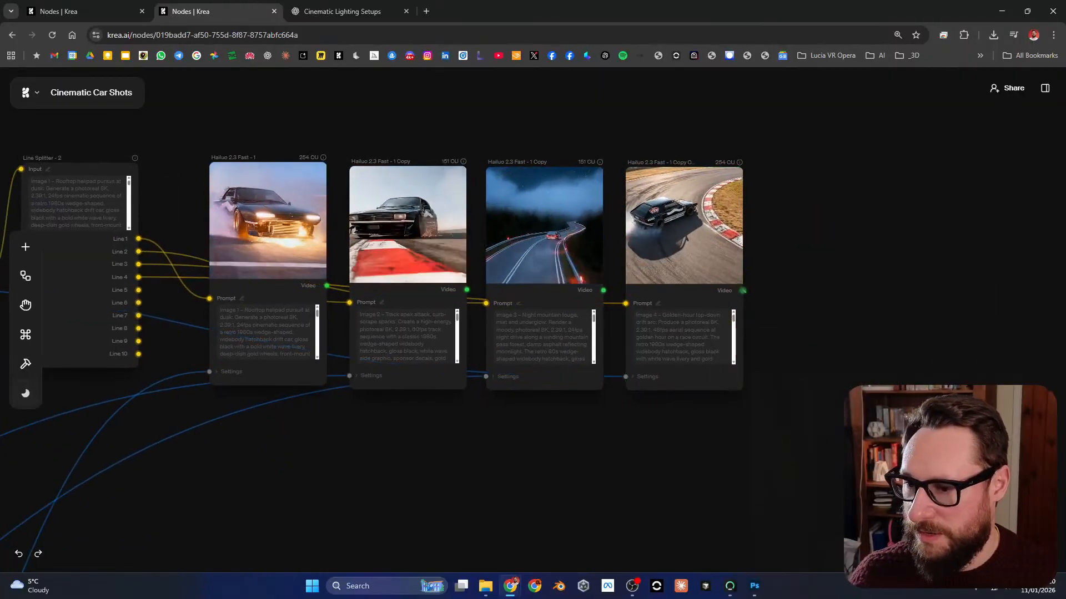
{"action": "left_click", "coordinate": [743, 291]}
{"action": "scroll", "coordinate": [899, 324], "scroll_direction": "down", "scroll_amount": 4}
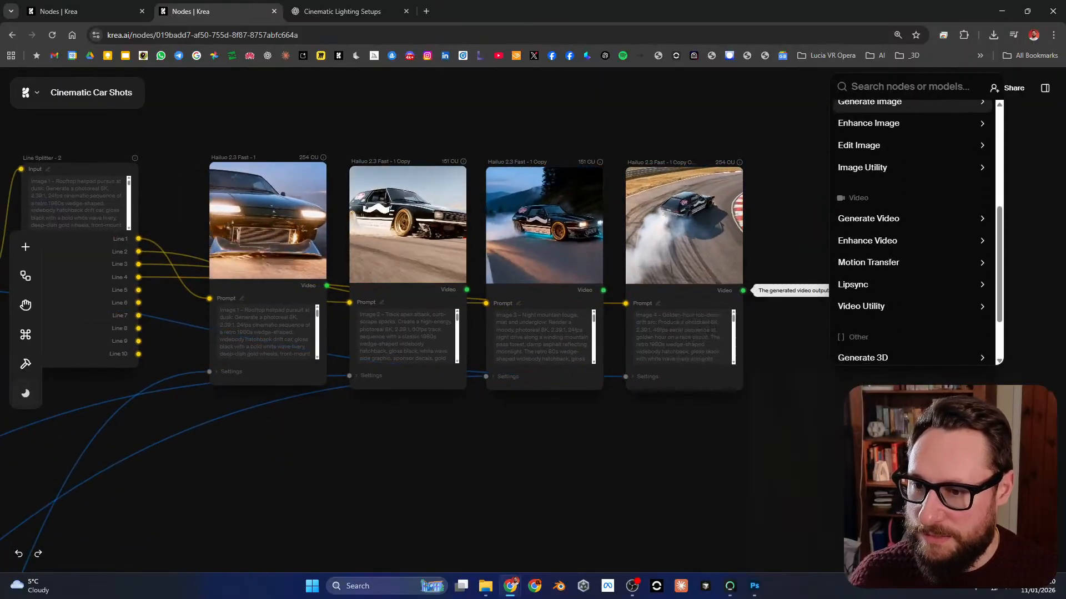
{"action": "mouse_move", "coordinate": [888, 307]}
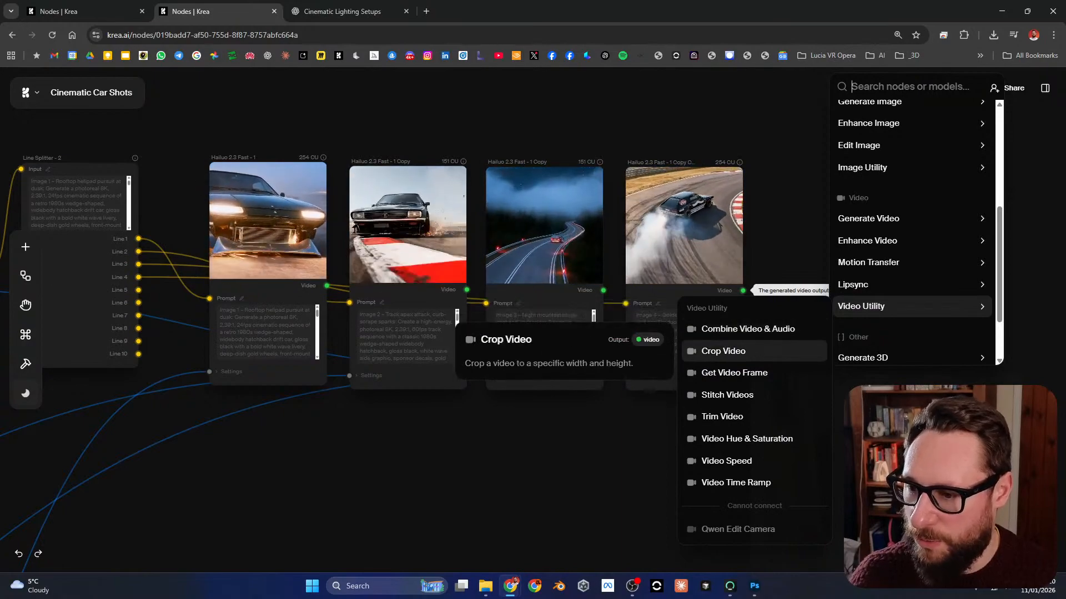
{"action": "left_click", "coordinate": [727, 395]}
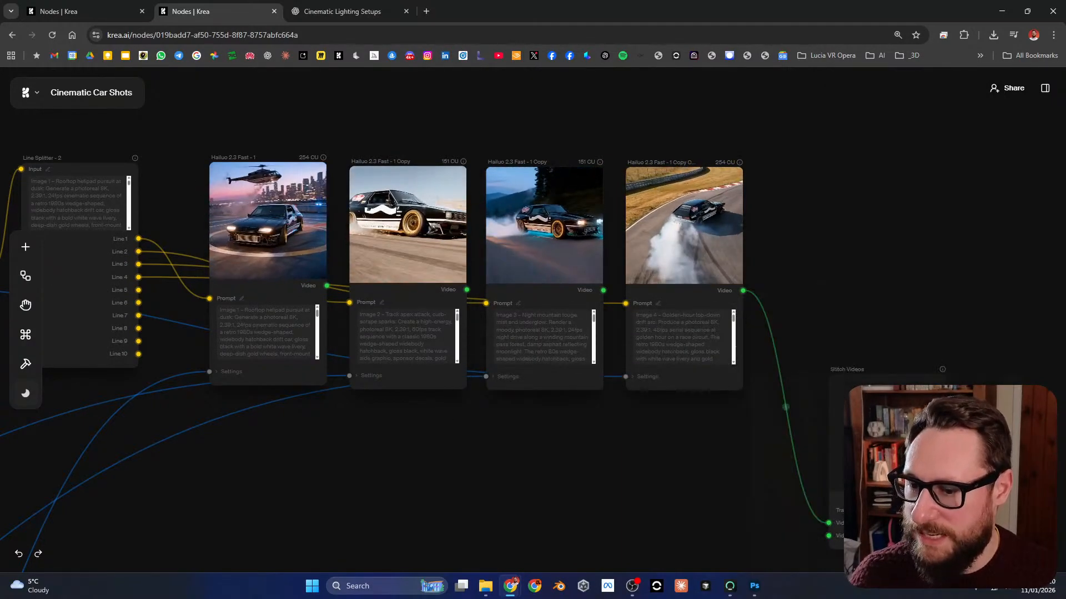
Step: Connect the other three Hailuo 2.3 Fast video outputs to the Video 2, Video 3 and Video 4 inputs of Stitch Videos
{"action": "left_click_drag", "start_coordinate": [565, 188], "coordinate": [790, 434]}
{"action": "scroll", "coordinate": [777, 427], "scroll_direction": "up", "scroll_amount": 2}
{"action": "scroll", "coordinate": [777, 428], "scroll_direction": "down", "scroll_amount": 2}
{"action": "scroll", "coordinate": [849, 361], "scroll_direction": "up", "scroll_amount": 3}
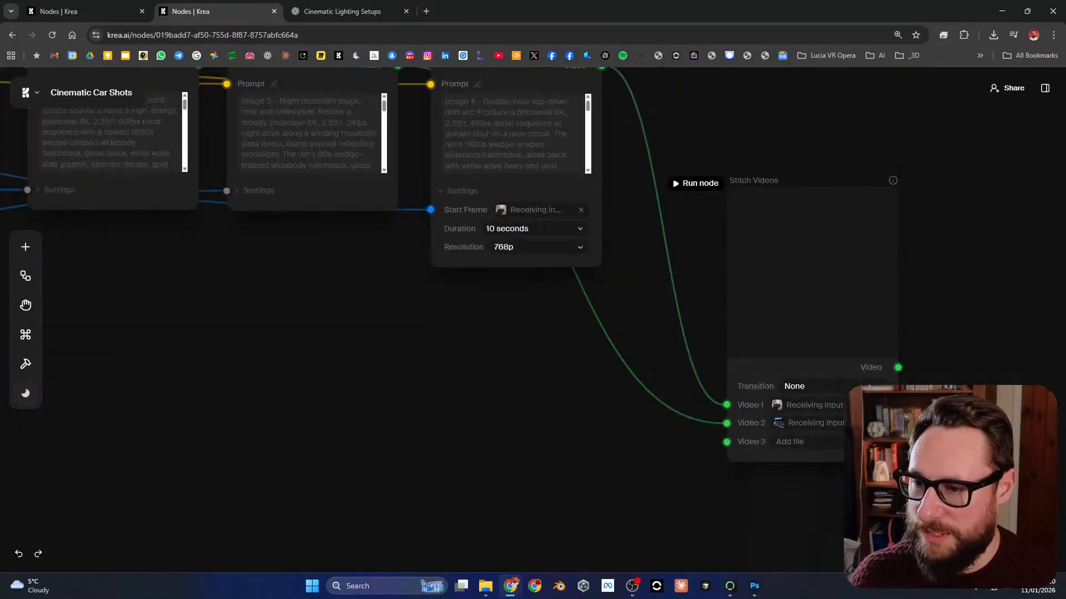
{"action": "left_click_drag", "start_coordinate": [793, 278], "coordinate": [739, 249]}
{"action": "left_click_drag", "start_coordinate": [435, 341], "coordinate": [550, 406]}
{"action": "scroll", "coordinate": [501, 401], "scroll_direction": "down", "scroll_amount": 4}
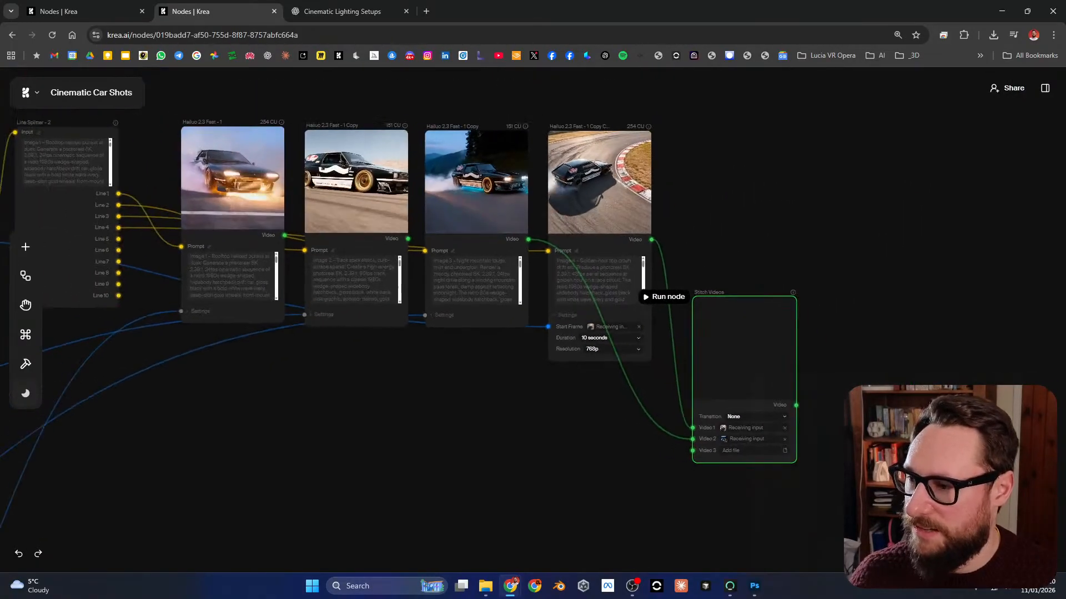
{"action": "left_click_drag", "start_coordinate": [408, 238], "coordinate": [671, 438]}
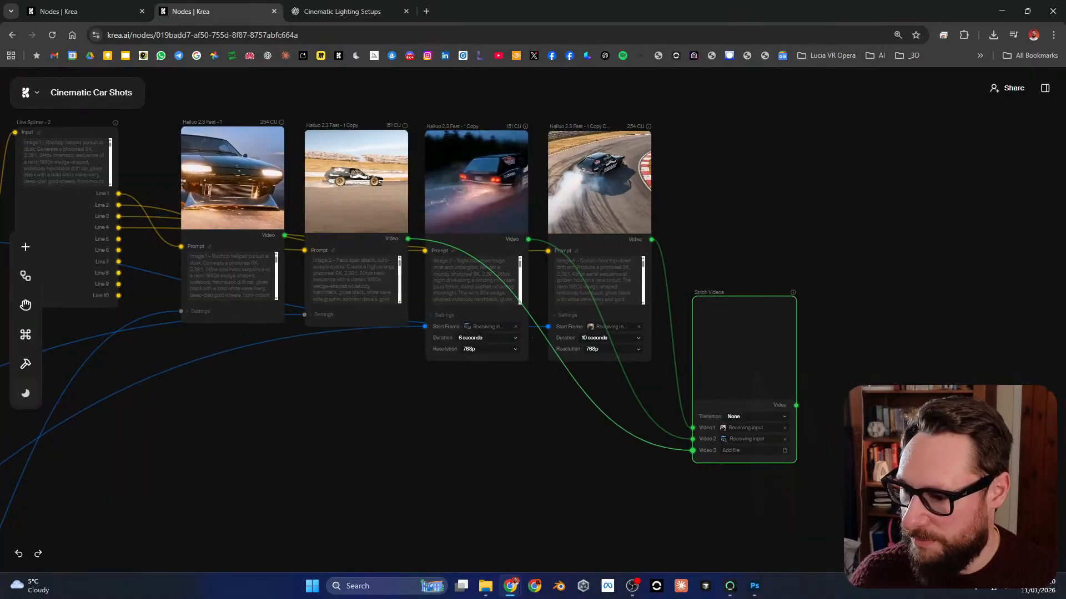
{"action": "left_click_drag", "start_coordinate": [284, 235], "coordinate": [530, 449]}
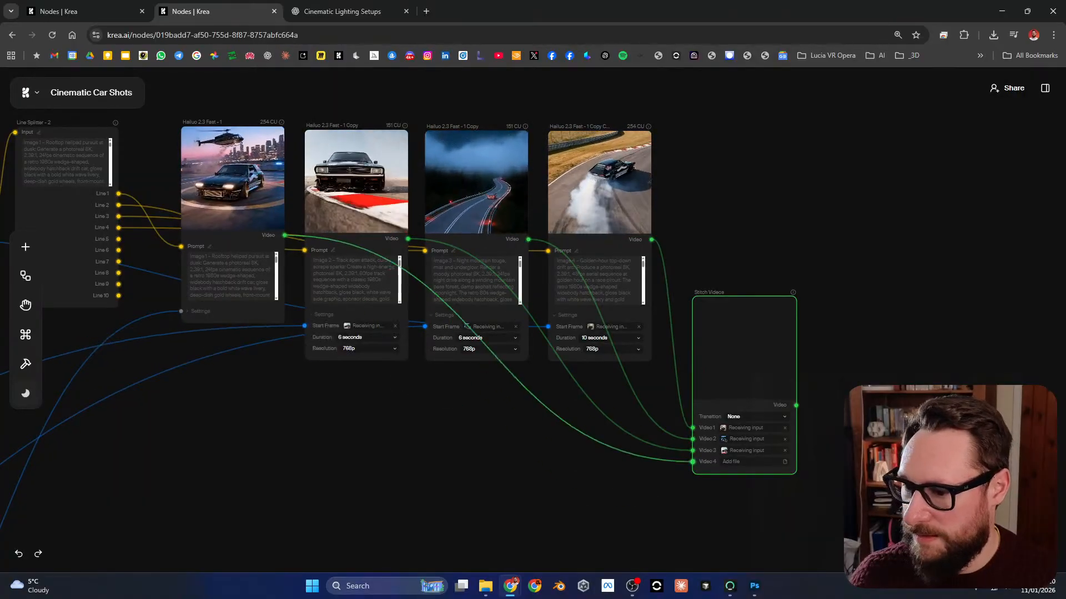
Step: Set the Stitch Videos transition to Fade
{"action": "scroll", "coordinate": [799, 450], "scroll_direction": "up", "scroll_amount": 5}
{"action": "left_click", "coordinate": [694, 378]}
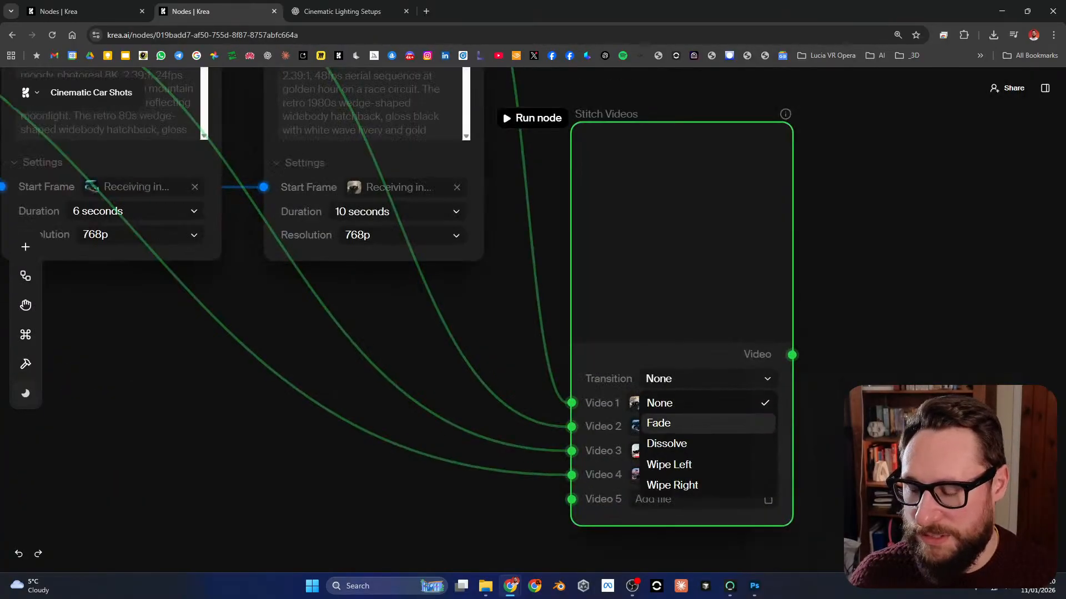
{"action": "left_click", "coordinate": [694, 424]}
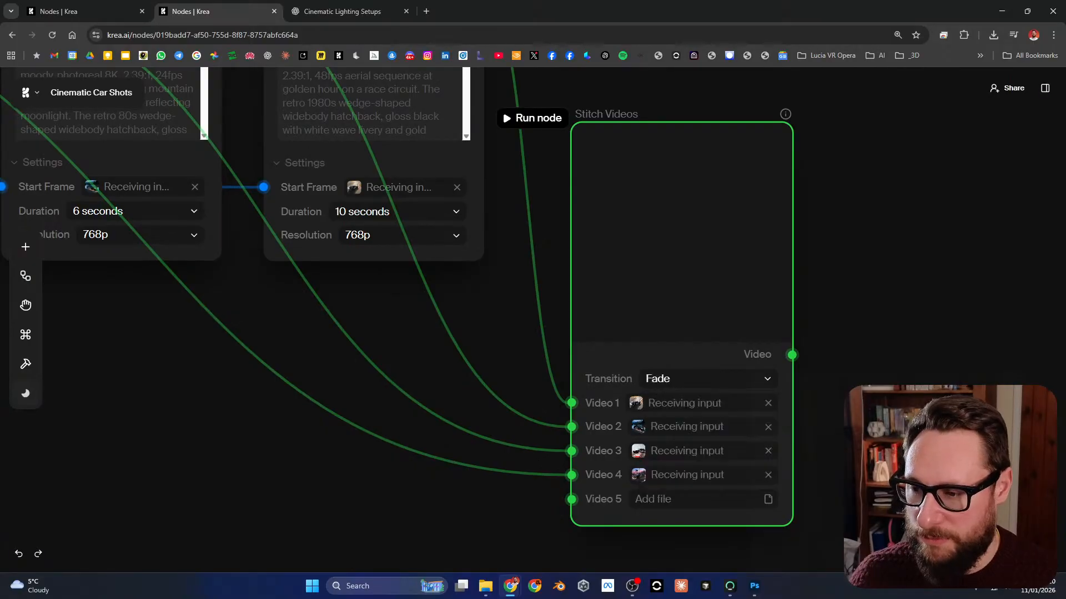
Step: Trace the entire car workflow from the source image through the generated images and videos to the Stitch Videos node
{"action": "scroll", "coordinate": [622, 286], "scroll_direction": "down", "scroll_amount": 2}
{"action": "scroll", "coordinate": [786, 470], "scroll_direction": "down", "scroll_amount": 3}
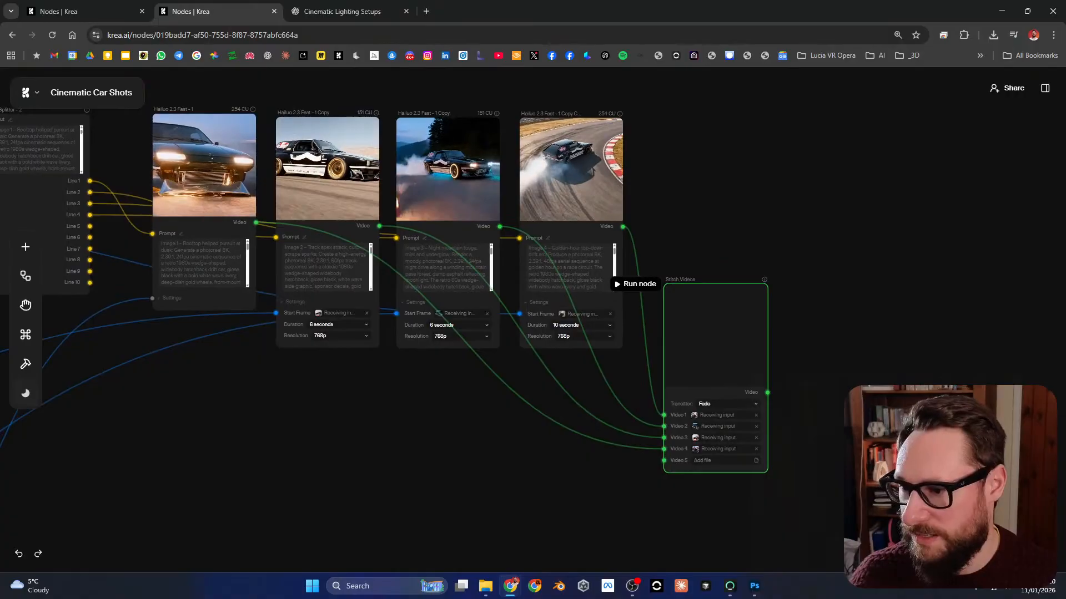
{"action": "scroll", "coordinate": [861, 348], "scroll_direction": "down", "scroll_amount": 5}
{"action": "left_click_drag", "start_coordinate": [322, 397], "coordinate": [736, 369]}
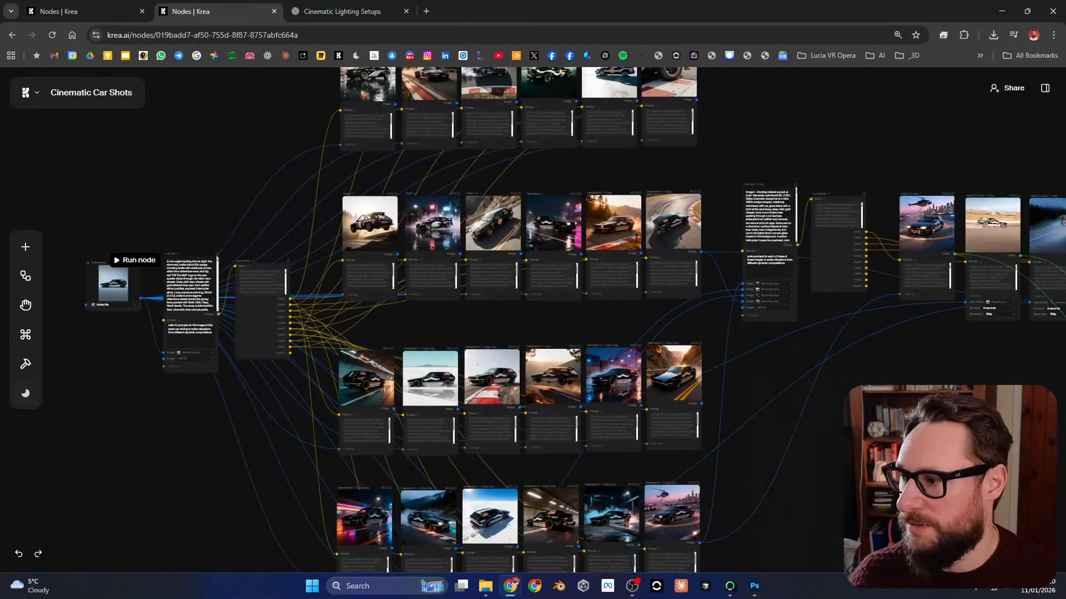
{"action": "mouse_move", "coordinate": [111, 283]}
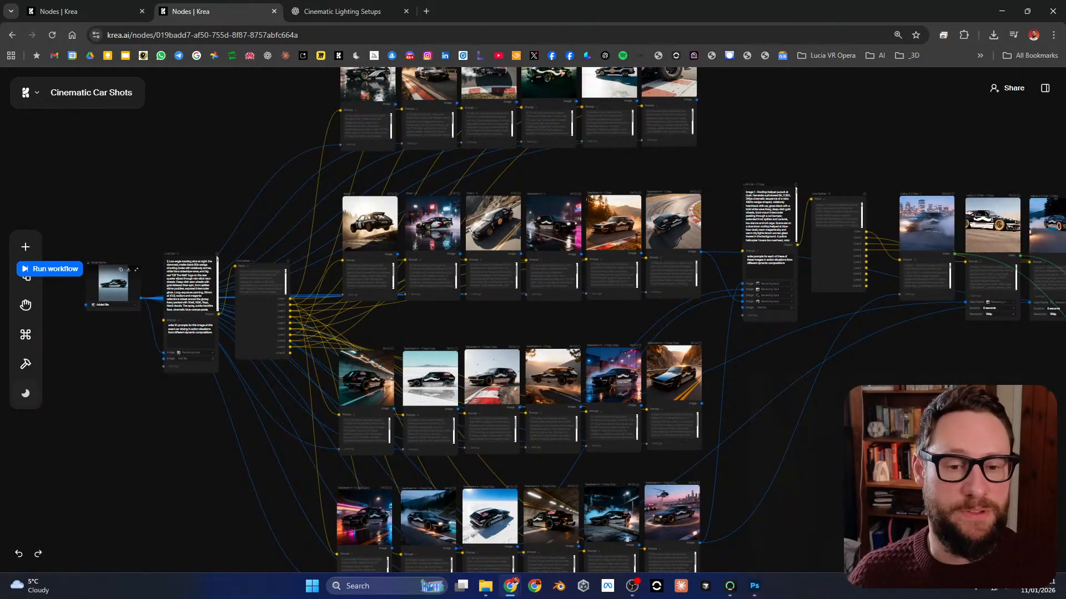
{"action": "left_click_drag", "start_coordinate": [805, 355], "coordinate": [605, 397]}
{"action": "left_click_drag", "start_coordinate": [981, 331], "coordinate": [676, 275]}
{"action": "scroll", "coordinate": [615, 315], "scroll_direction": "up", "scroll_amount": 7}
{"action": "scroll", "coordinate": [615, 315], "scroll_direction": "down", "scroll_amount": 2}
{"action": "scroll", "coordinate": [615, 315], "scroll_direction": "up", "scroll_amount": 1}
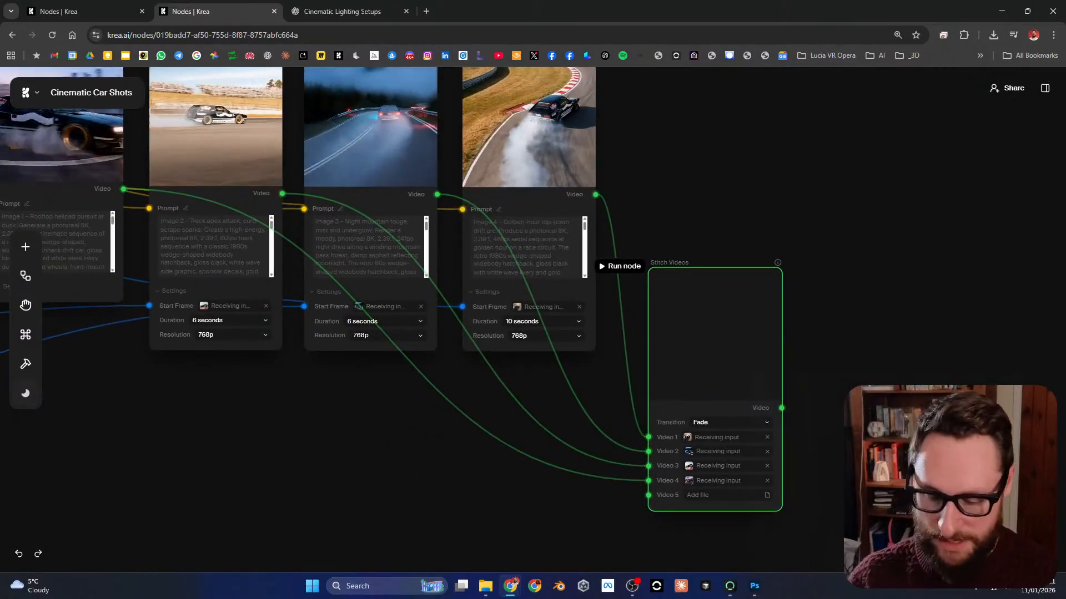
Step: Delete the Stitch Videos node and return to the running Kling 2.6 node in the untitled sculpture workflow
{"action": "right_click", "coordinate": [703, 318]}
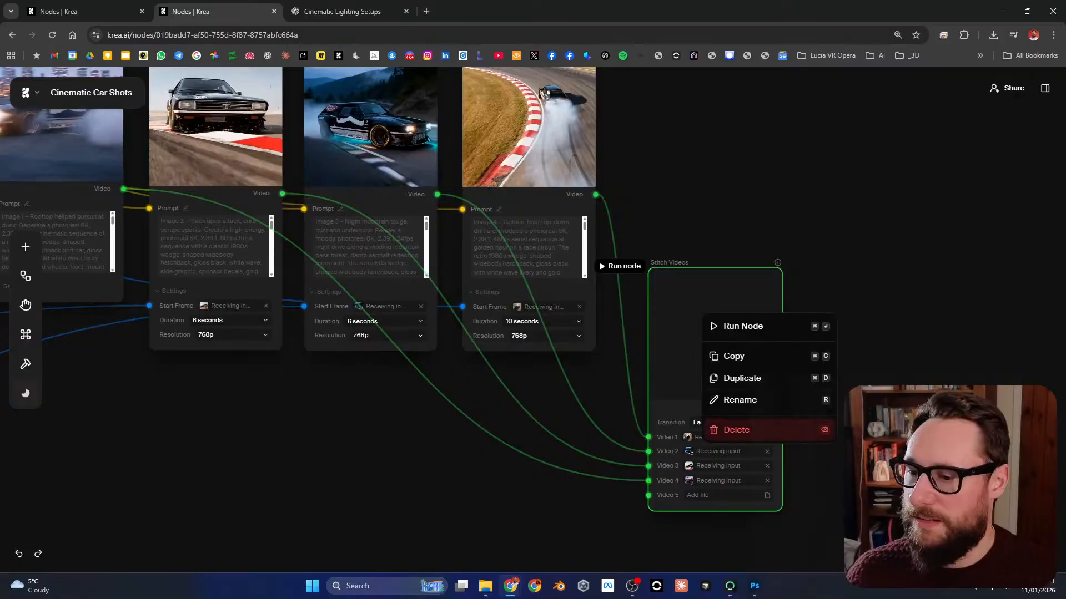
{"action": "left_click", "coordinate": [733, 428]}
{"action": "left_click", "coordinate": [89, 11]}
{"action": "scroll", "coordinate": [671, 300], "scroll_direction": "down", "scroll_amount": 2}
{"action": "scroll", "coordinate": [716, 304], "scroll_direction": "up", "scroll_amount": 2}
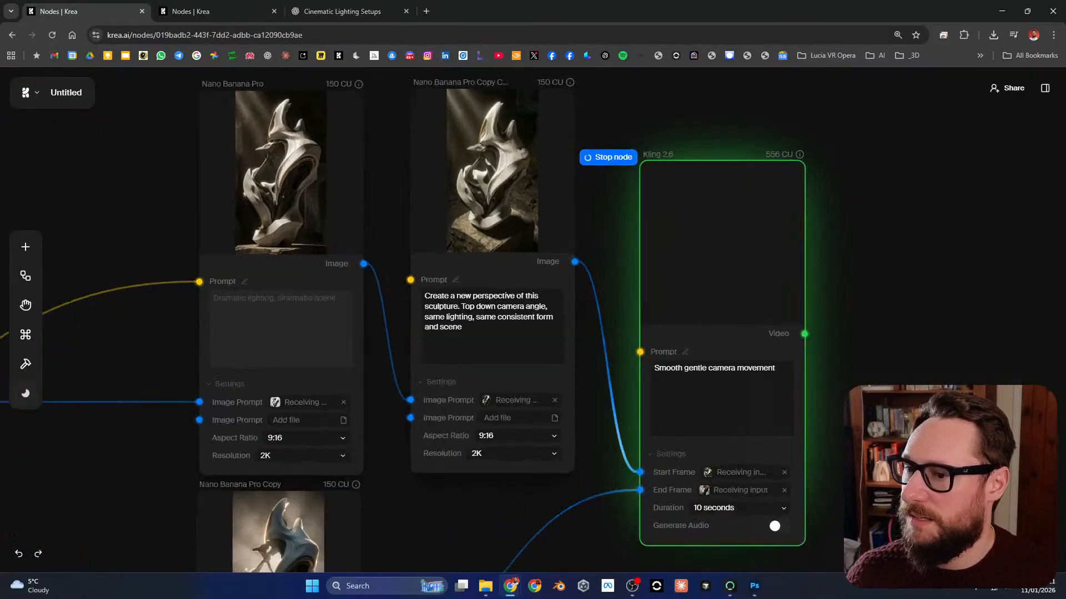
{"action": "left_click_drag", "start_coordinate": [716, 304], "coordinate": [626, 319]}
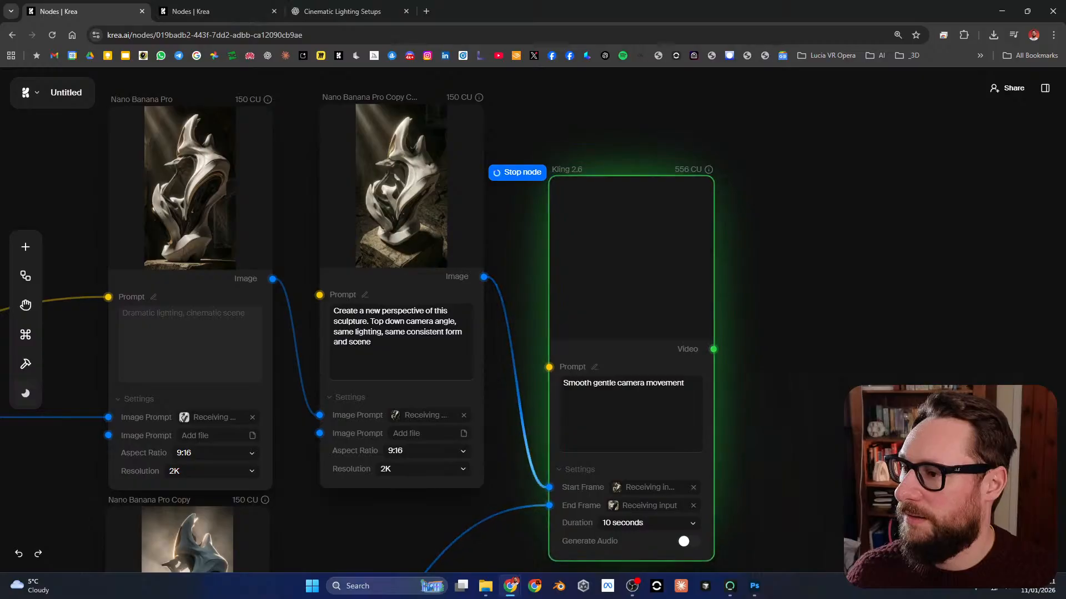
Step: Remove the sculpture picture from the source Image node of the untitled workflow
{"action": "scroll", "coordinate": [828, 207], "scroll_direction": "down", "scroll_amount": 3}
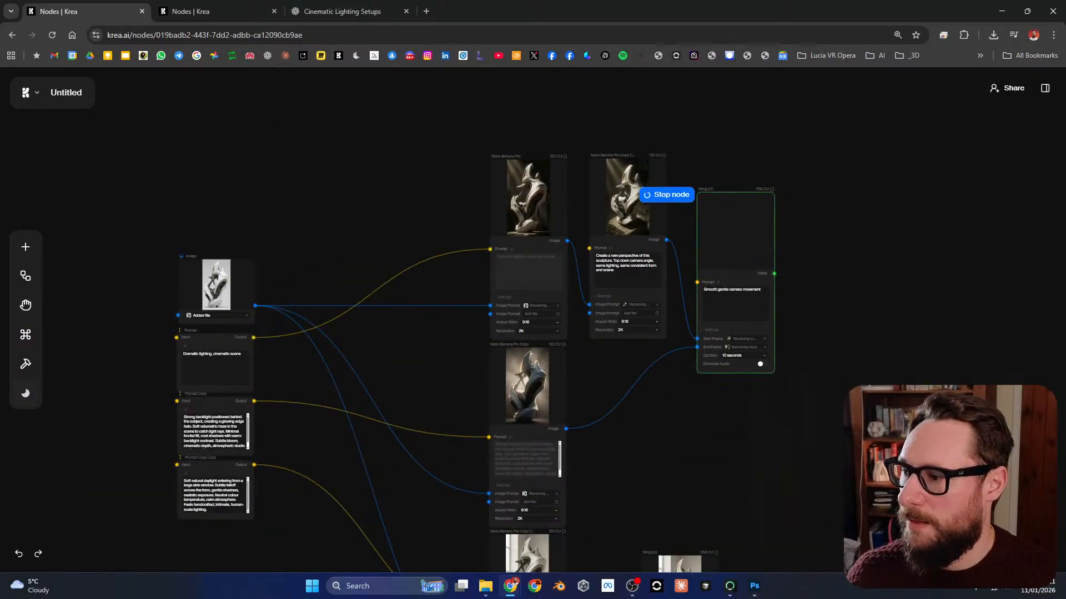
{"action": "scroll", "coordinate": [194, 312], "scroll_direction": "up", "scroll_amount": 6}
{"action": "left_click", "coordinate": [403, 327]}
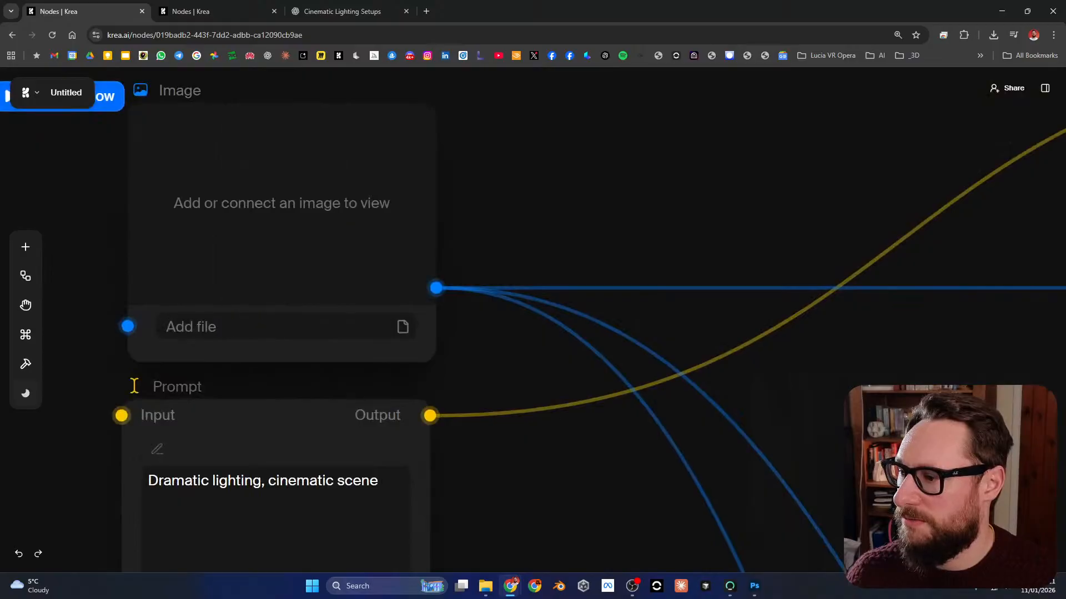
Step: Upload the new white symmetrical sculpture picture to the source Image node and check it at enlarged size
{"action": "left_click", "coordinate": [403, 327]}
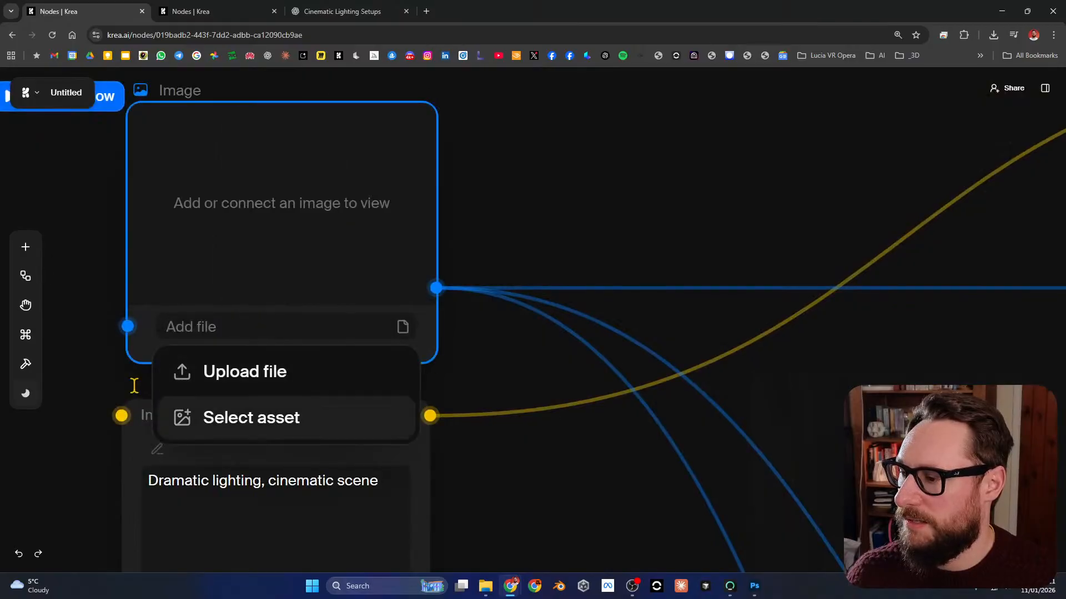
{"action": "key", "text": "Return"}
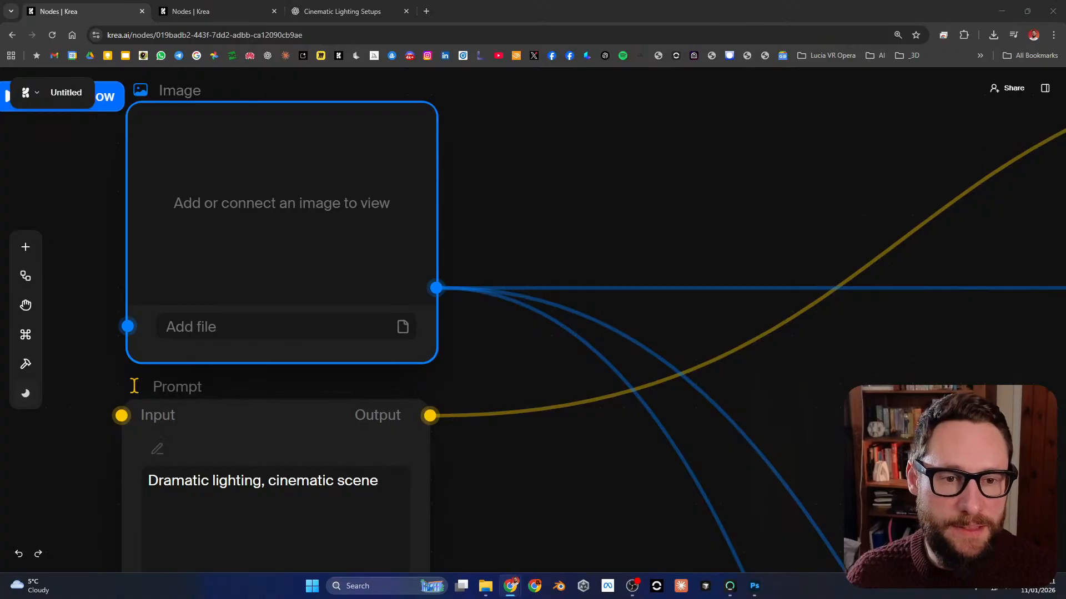
{"action": "key", "text": "Return"}
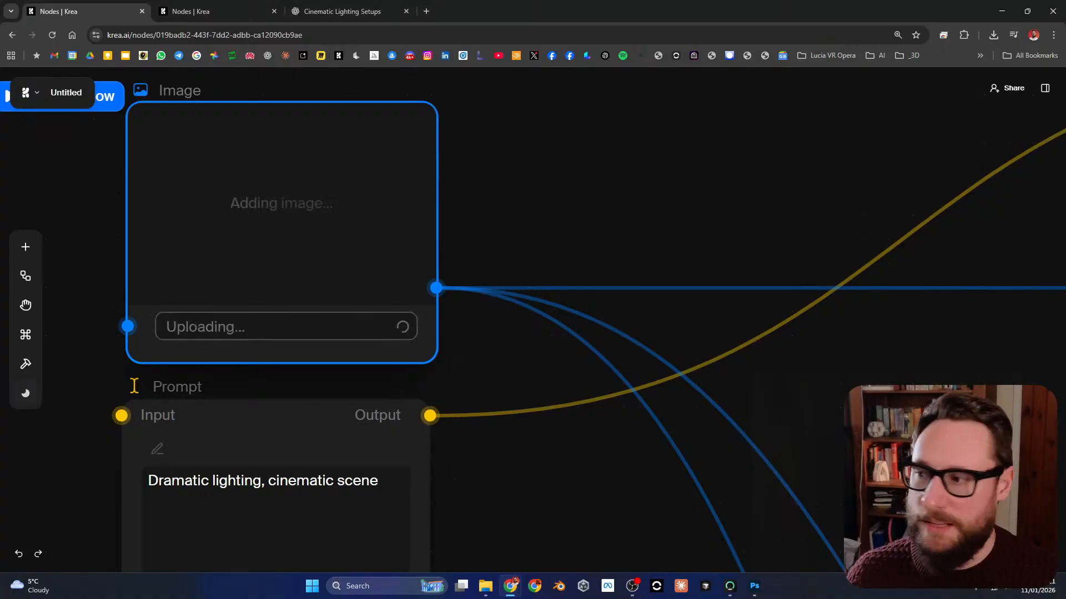
{"action": "left_click_drag", "start_coordinate": [417, 176], "coordinate": [501, 259]}
{"action": "scroll", "coordinate": [501, 259], "scroll_direction": "down", "scroll_amount": 1}
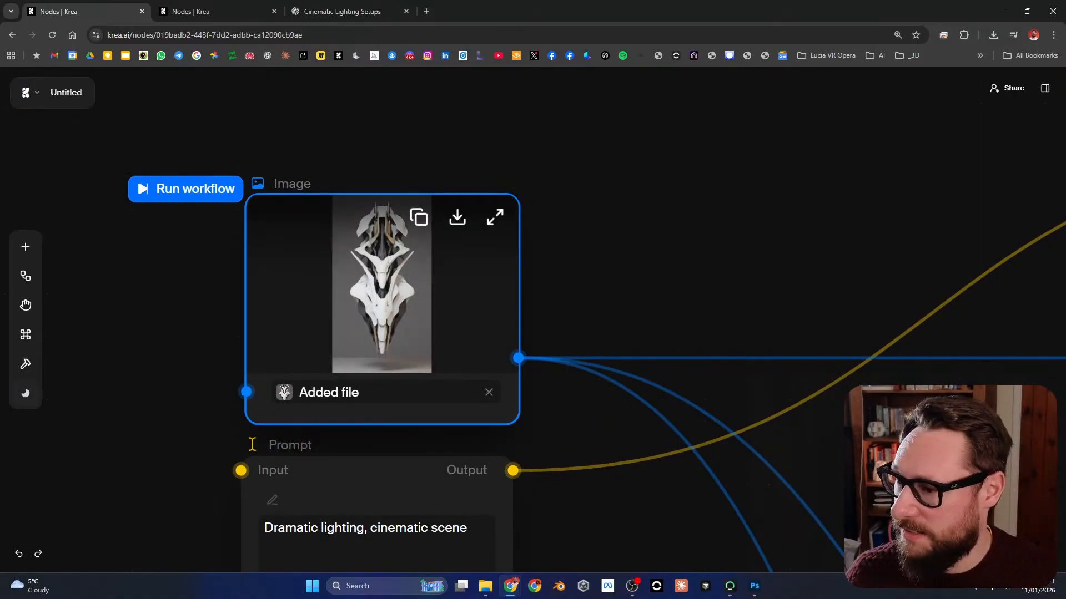
{"action": "left_click", "coordinate": [496, 217]}
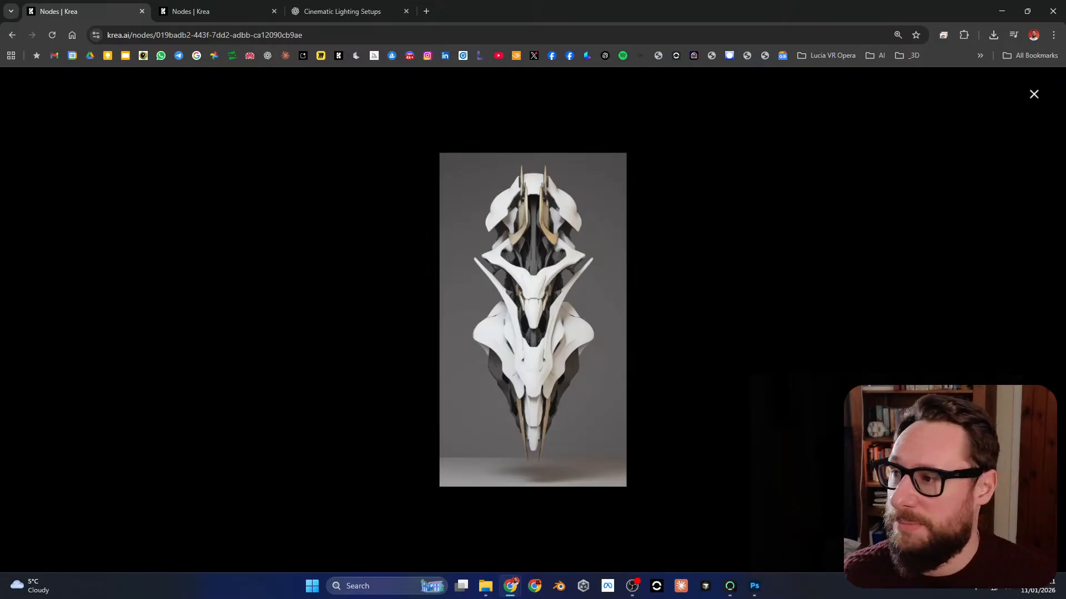
{"action": "left_click", "coordinate": [1033, 94]}
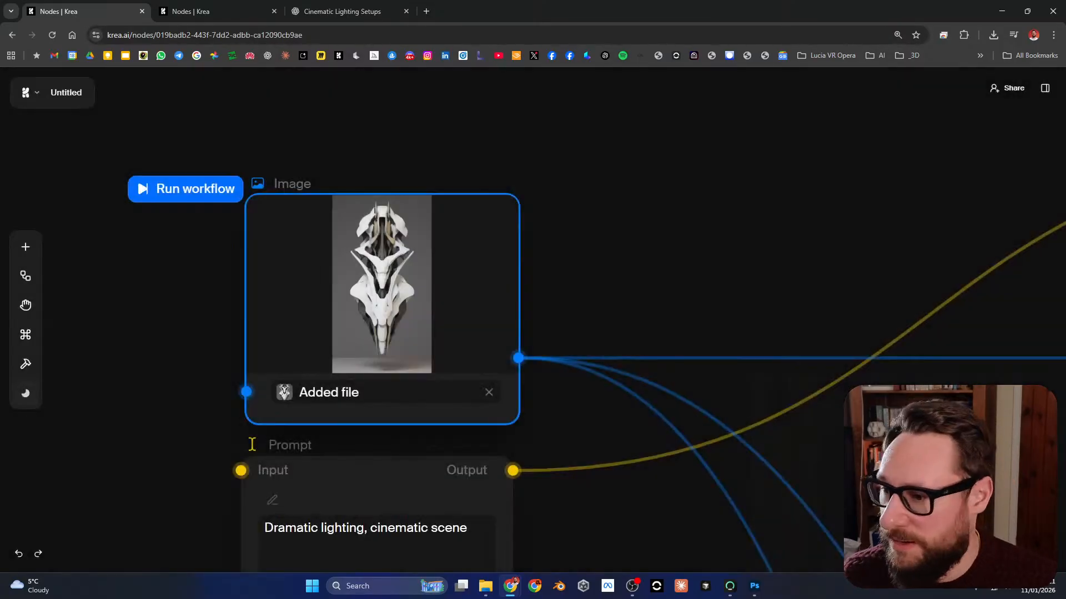
Step: Play the newest Kling 2.6 sculpture video full screen, then return to the node canvas
{"action": "scroll", "coordinate": [555, 281], "scroll_direction": "down", "scroll_amount": 6}
{"action": "left_click_drag", "start_coordinate": [555, 280], "coordinate": [353, 284]}
{"action": "left_click_drag", "start_coordinate": [622, 310], "coordinate": [486, 301]}
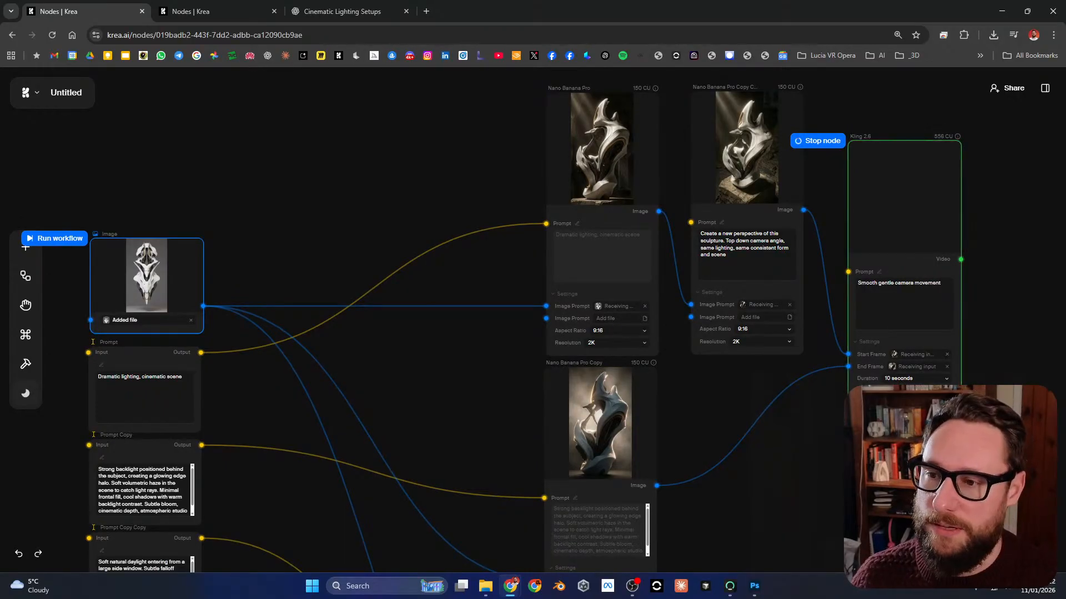
{"action": "left_click_drag", "start_coordinate": [944, 483], "coordinate": [955, 477]}
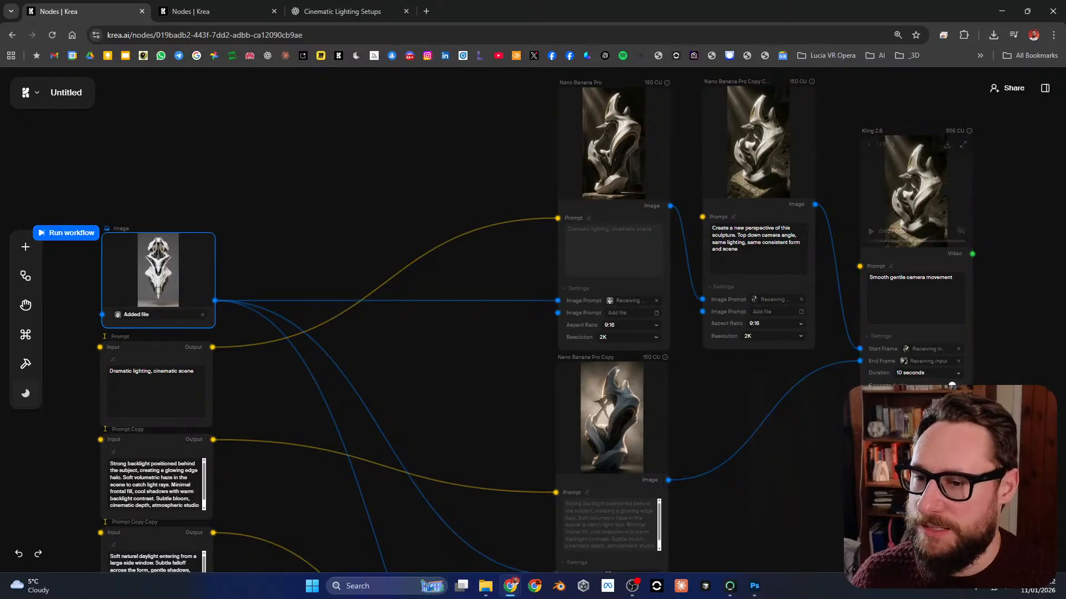
{"action": "scroll", "coordinate": [1002, 195], "scroll_direction": "up", "scroll_amount": 7}
{"action": "left_click_drag", "start_coordinate": [766, 183], "coordinate": [699, 282]}
{"action": "left_click", "coordinate": [826, 156]}
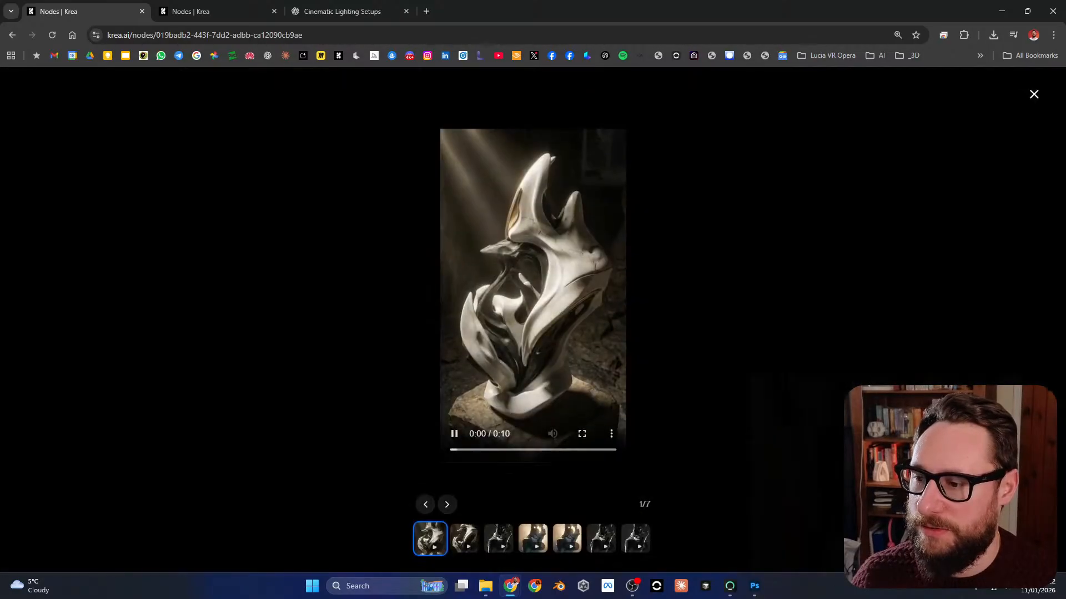
{"action": "left_click", "coordinate": [580, 434]}
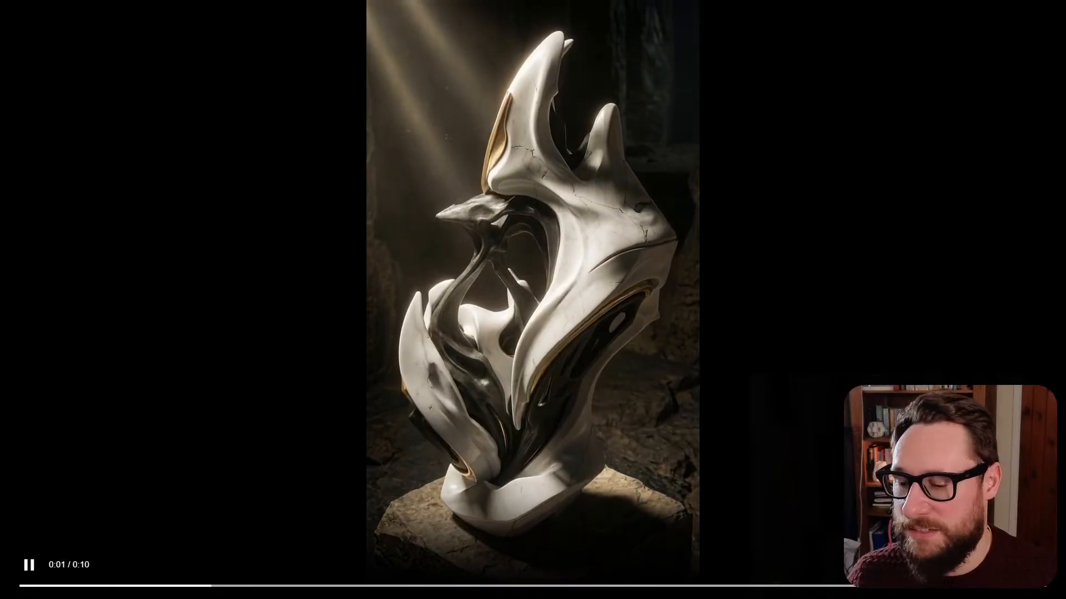
{"action": "key", "text": "Escape"}
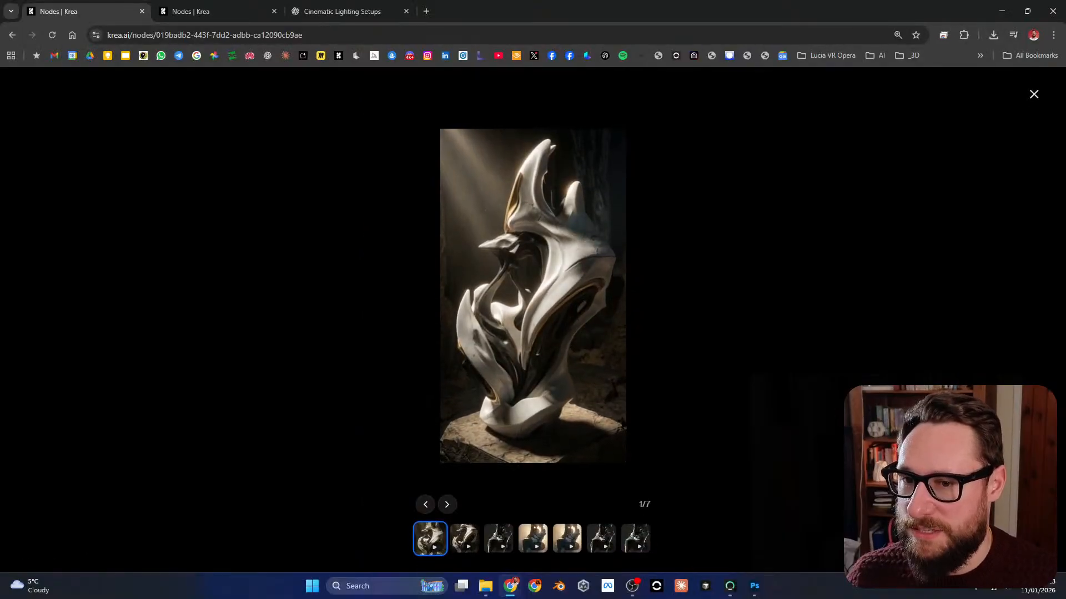
{"action": "key", "text": "Escape"}
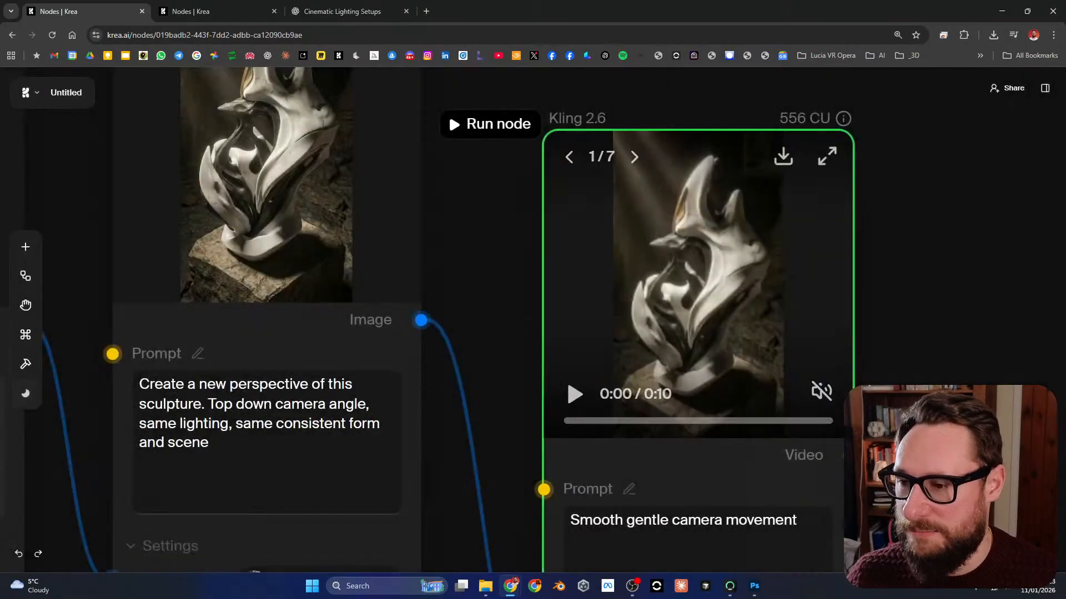
Step: Review the overall workflow from the new source image and prompts through the Nano Banana Pro and Kling nodes
{"action": "scroll", "coordinate": [721, 316], "scroll_direction": "down", "scroll_amount": 6}
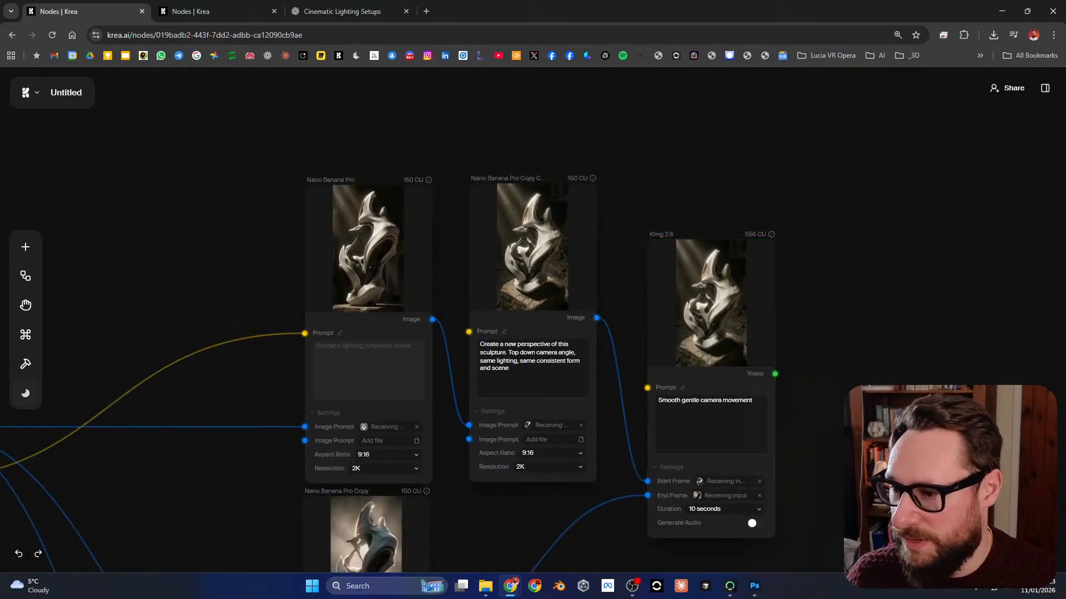
{"action": "left_click_drag", "start_coordinate": [728, 469], "coordinate": [790, 166]}
{"action": "scroll", "coordinate": [755, 322], "scroll_direction": "down", "scroll_amount": 4}
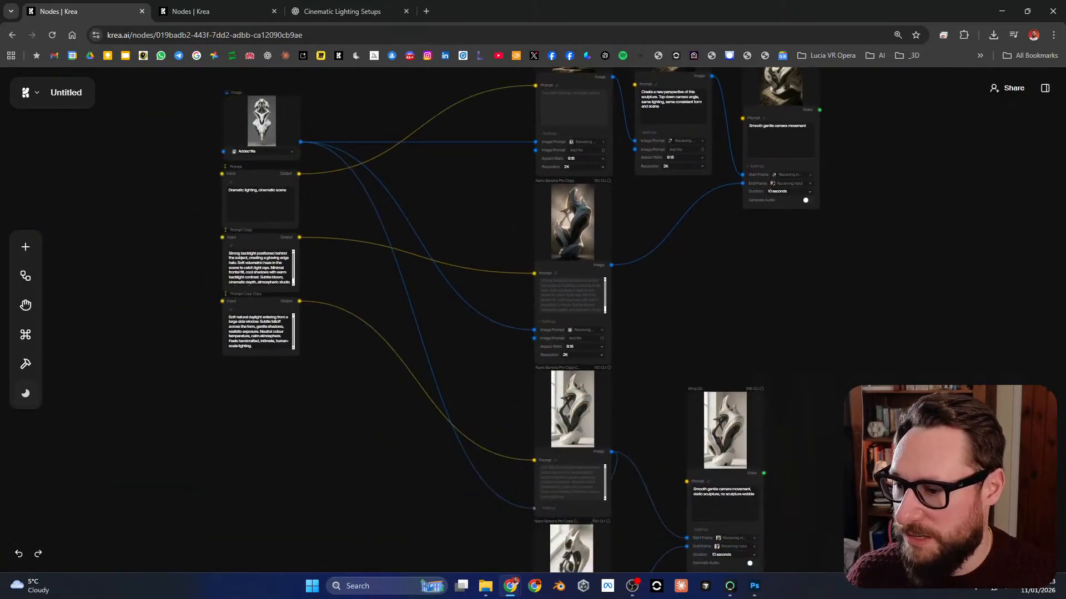
{"action": "scroll", "coordinate": [744, 322], "scroll_direction": "down", "scroll_amount": 2}
{"action": "left_click_drag", "start_coordinate": [744, 322], "coordinate": [630, 394]}
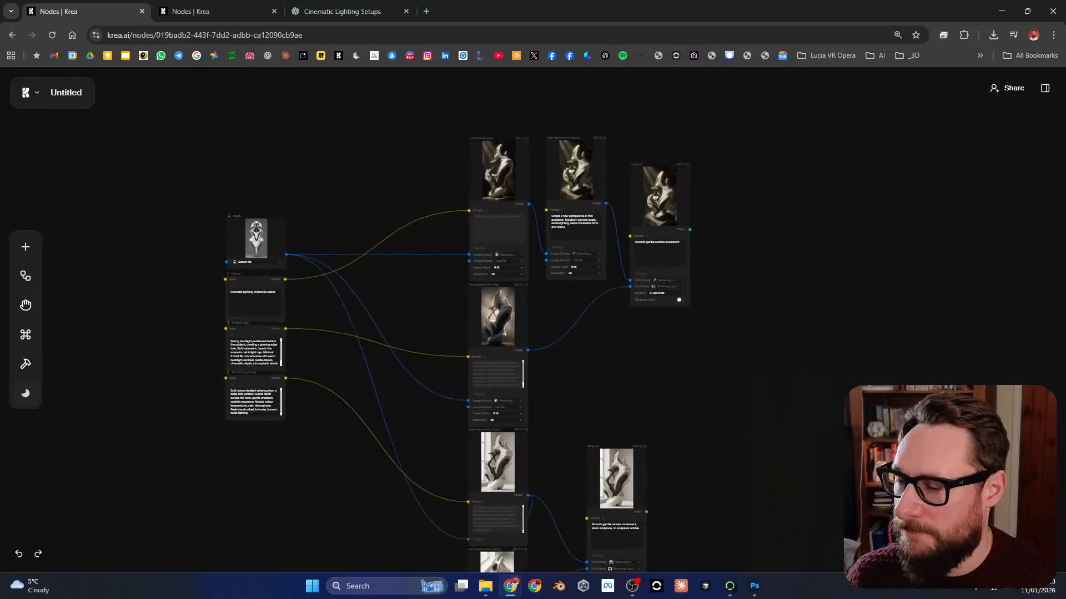